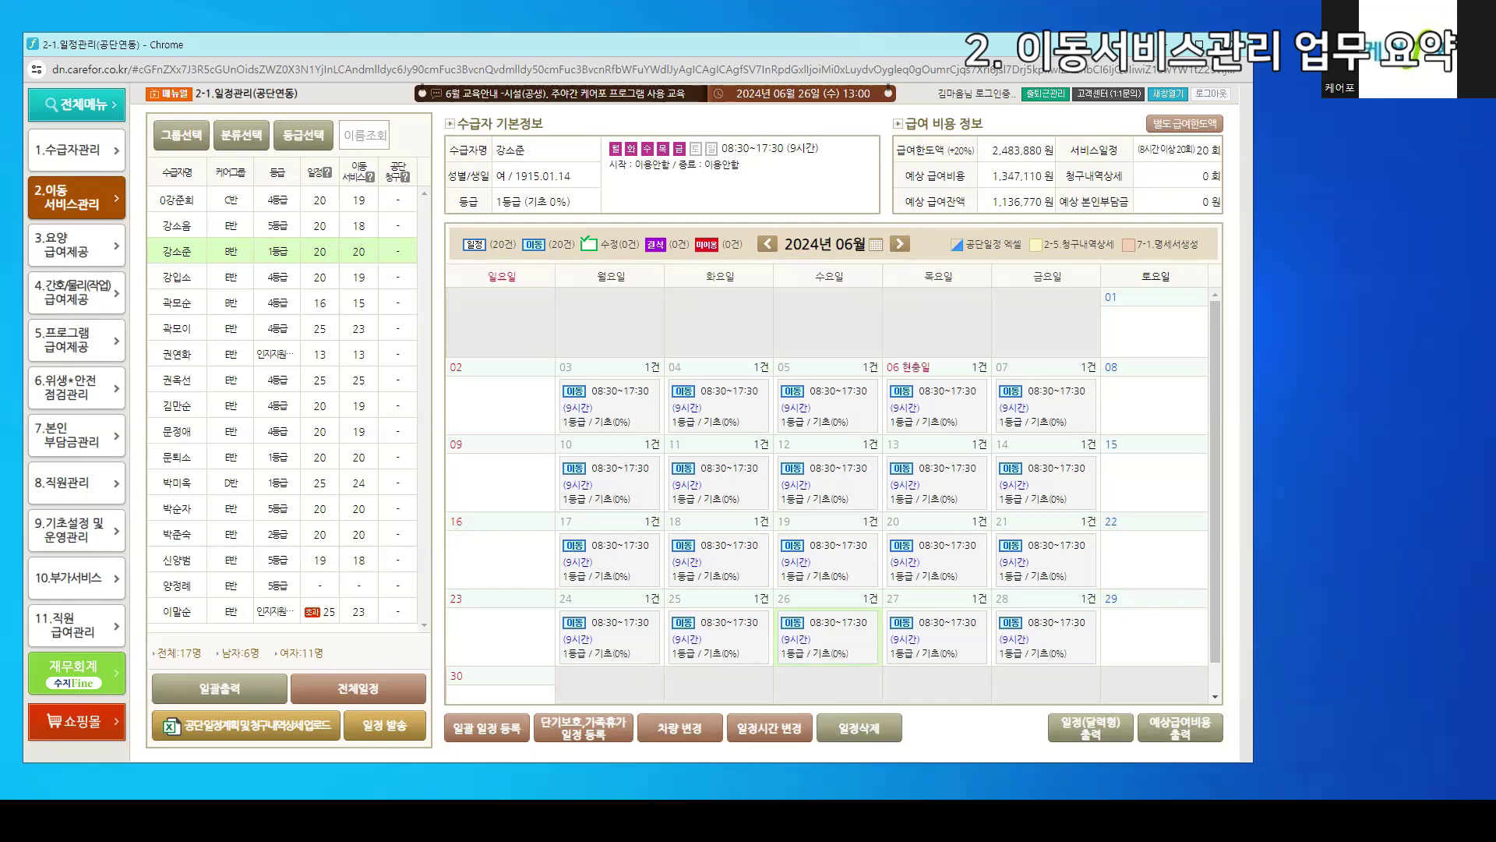
Open the list of 2.이동서비스관리 pages, and bring up the workflow diagram image 2-이동서비스.png over the browser
left_click(80, 211)
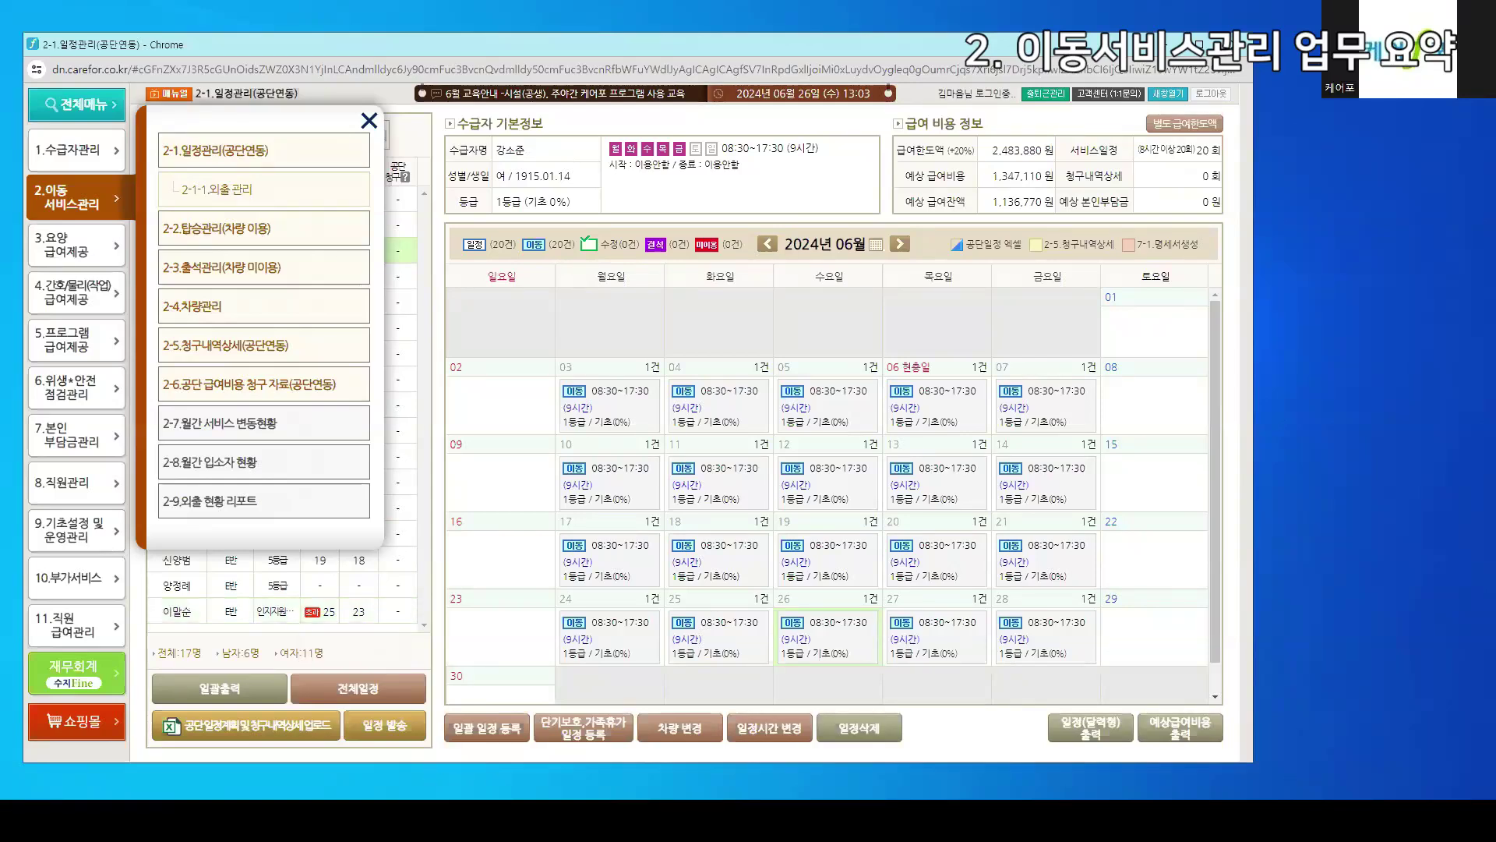
key("alt+Tab")
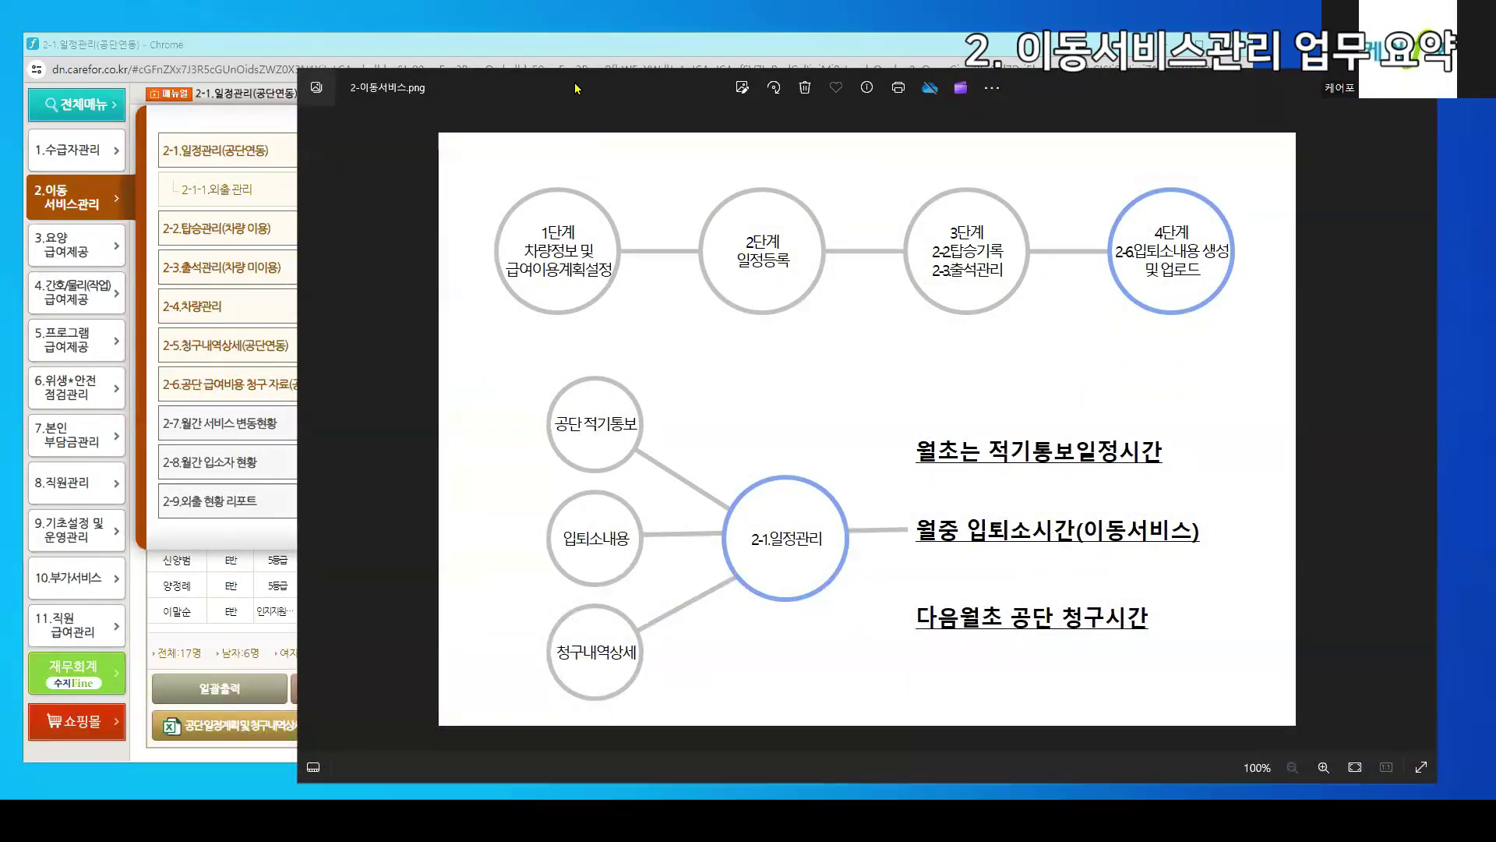
left_click_drag(575, 88, 547, 105)
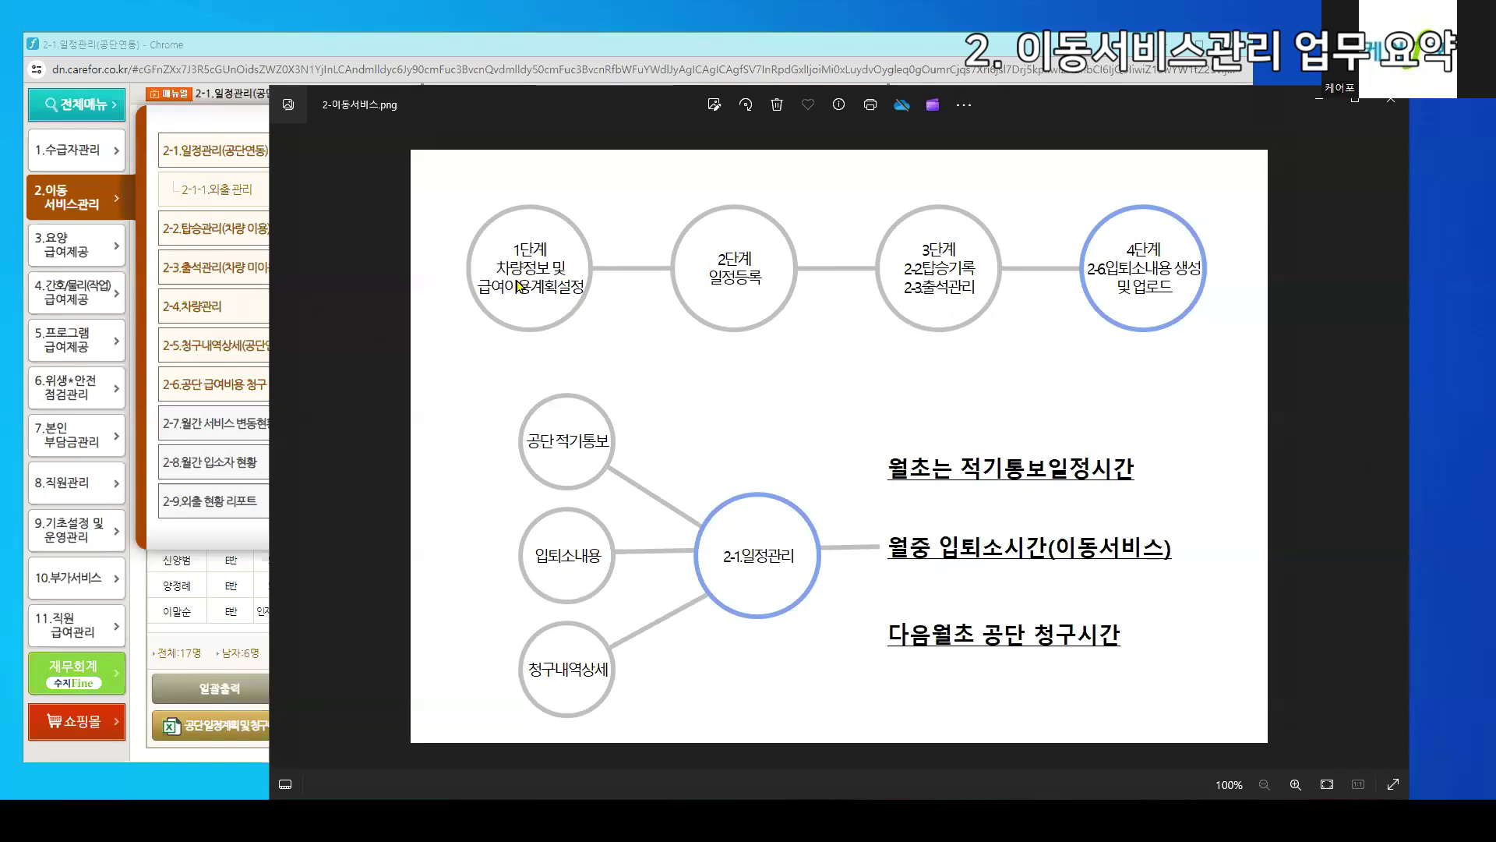
View the 2-4.차량관리 page in the browser and return to the workflow diagram
left_click(64, 201)
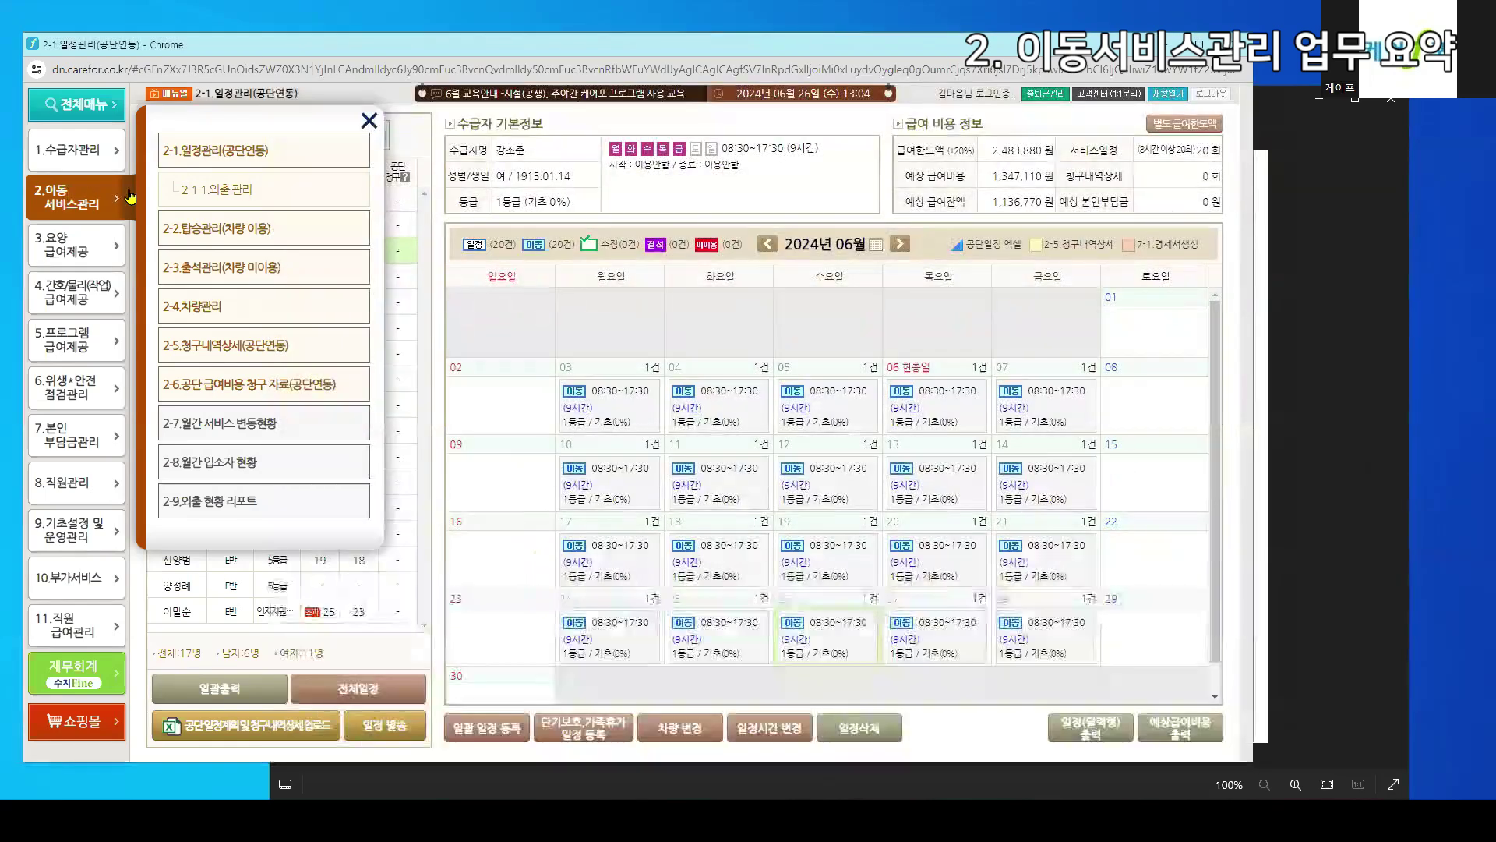
left_click(216, 322)
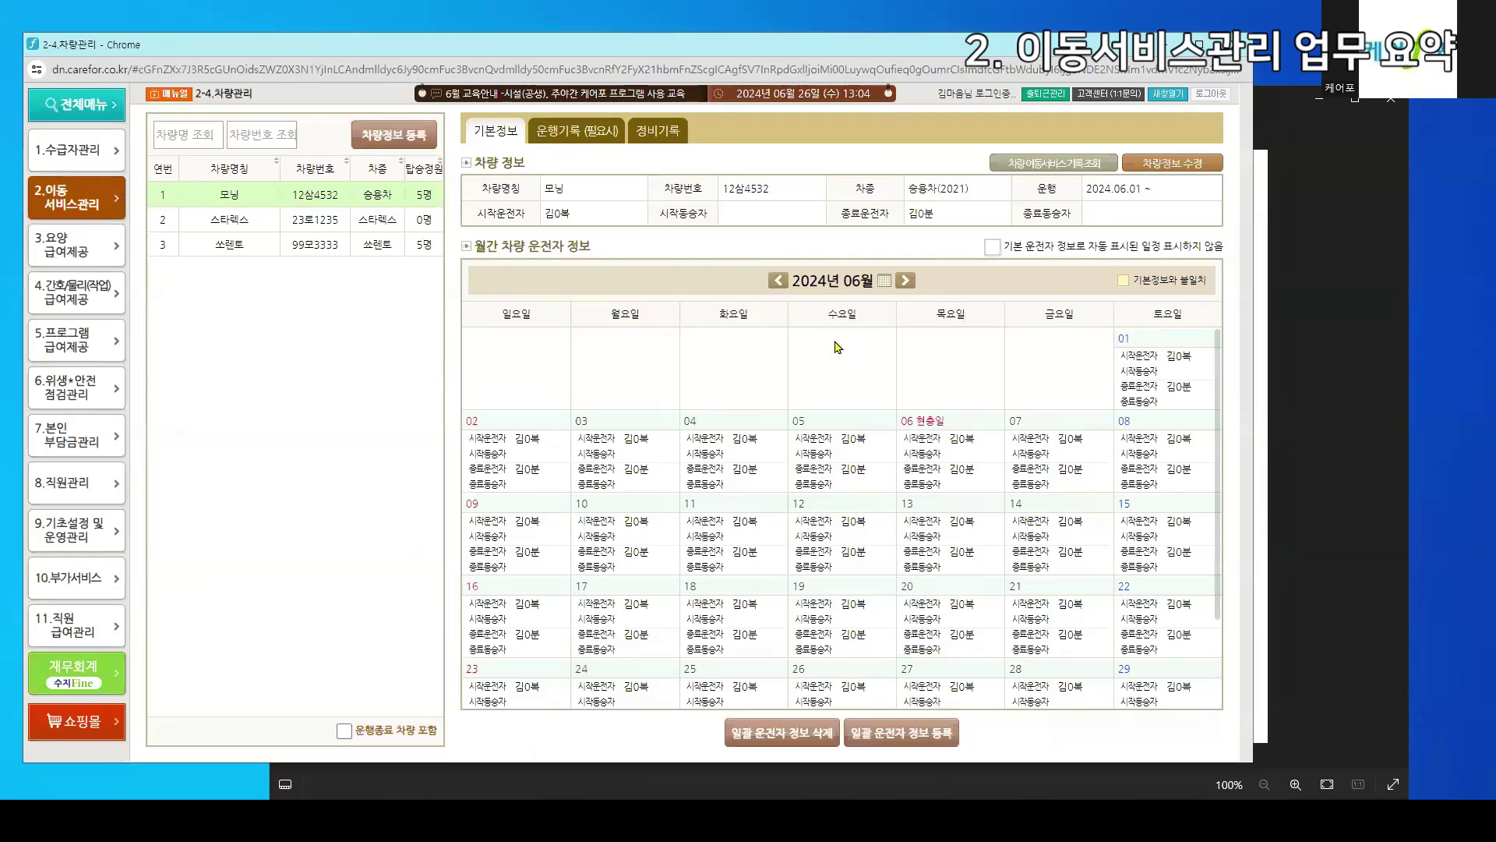
left_click(1263, 337)
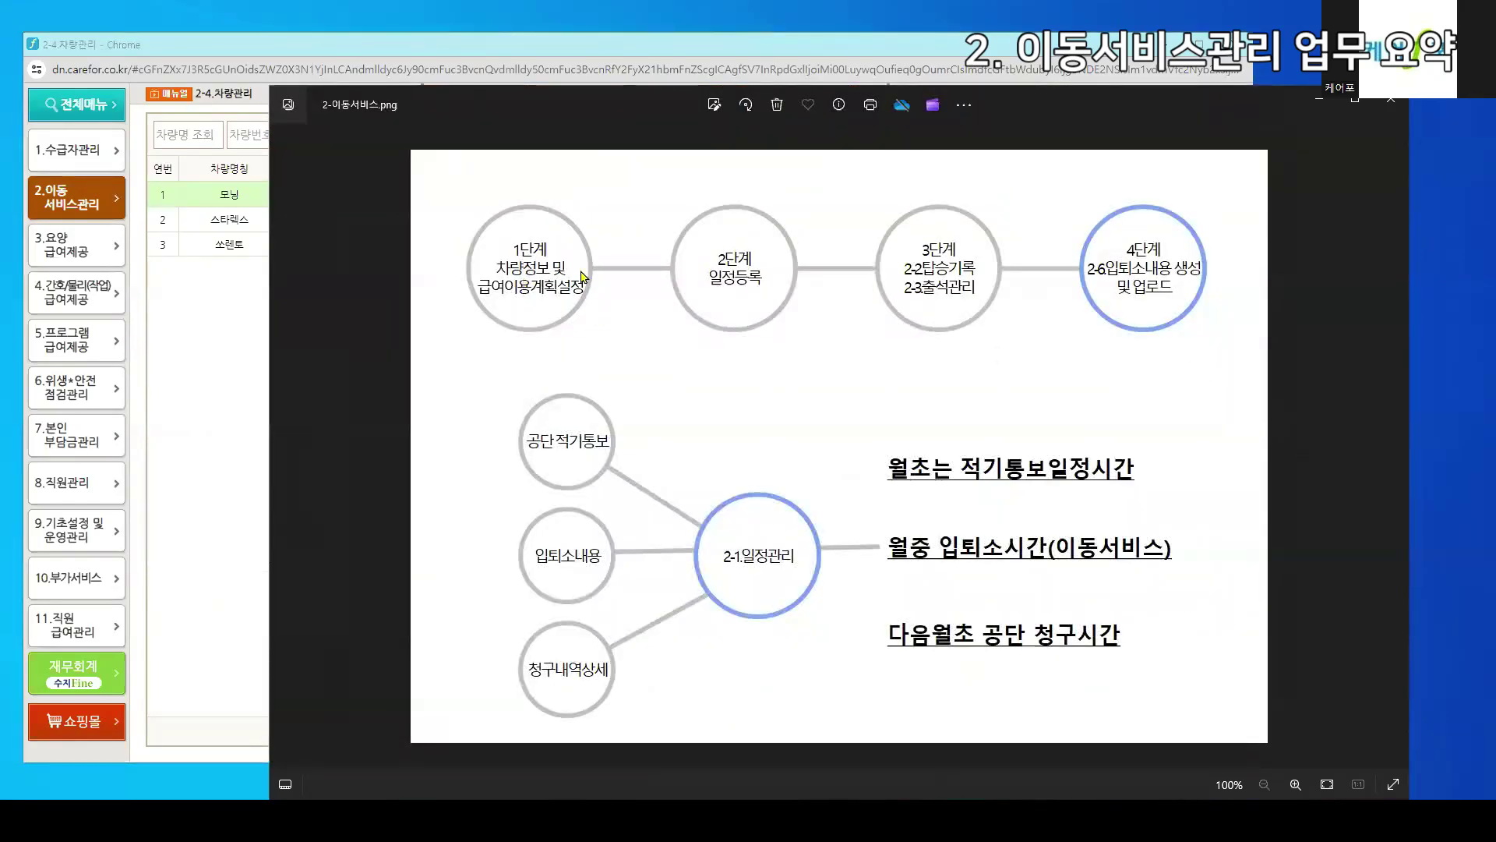
View the 급여 이용 계획 of the sixth recipient in 1-1.수급자 정보관리, close it unsaved, and return to the workflow diagram
left_click(108, 171)
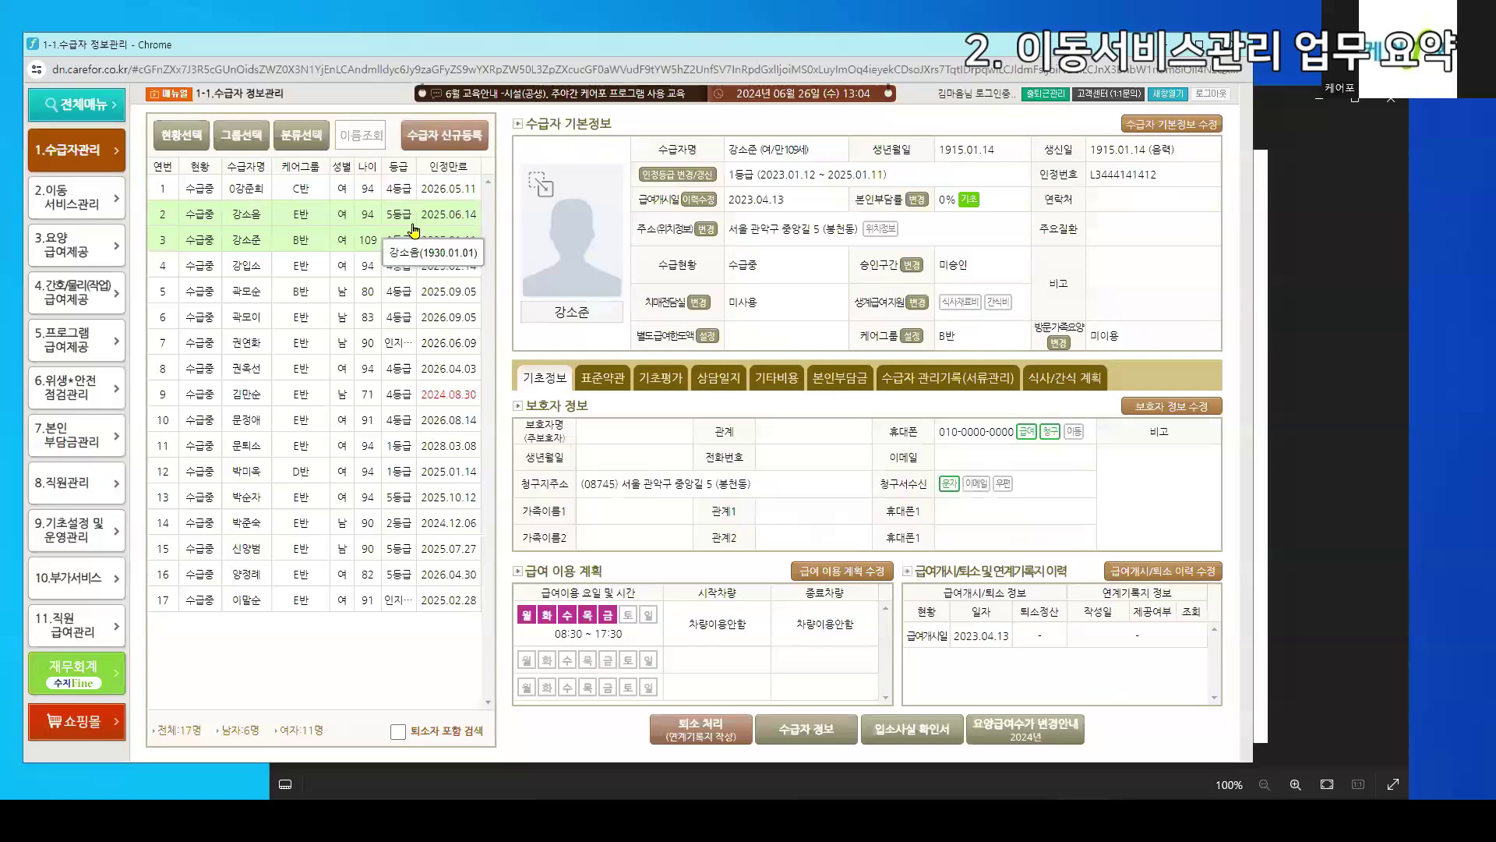
left_click(343, 324)
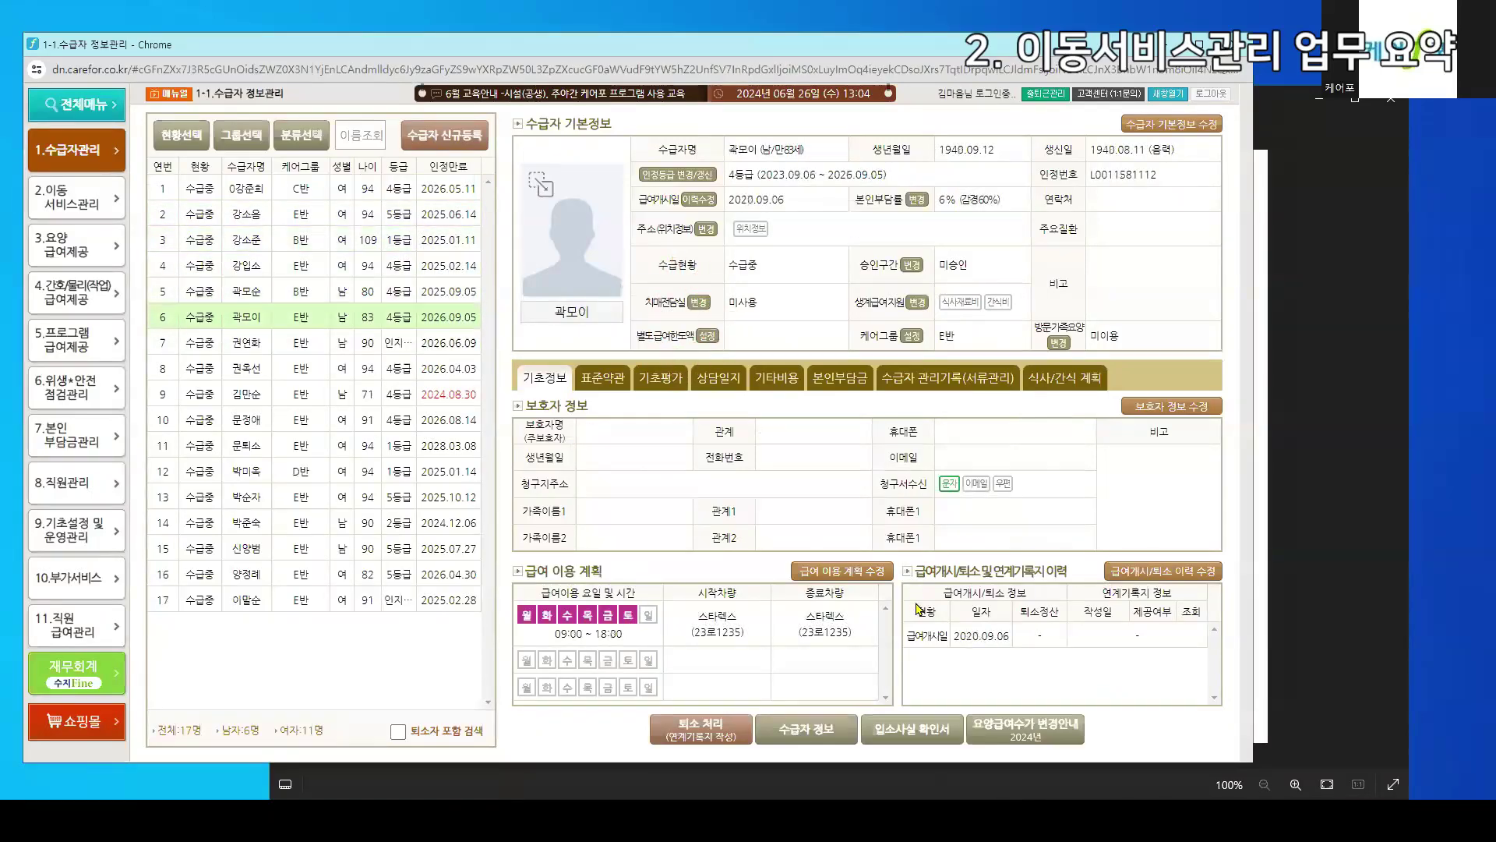
left_click(841, 571)
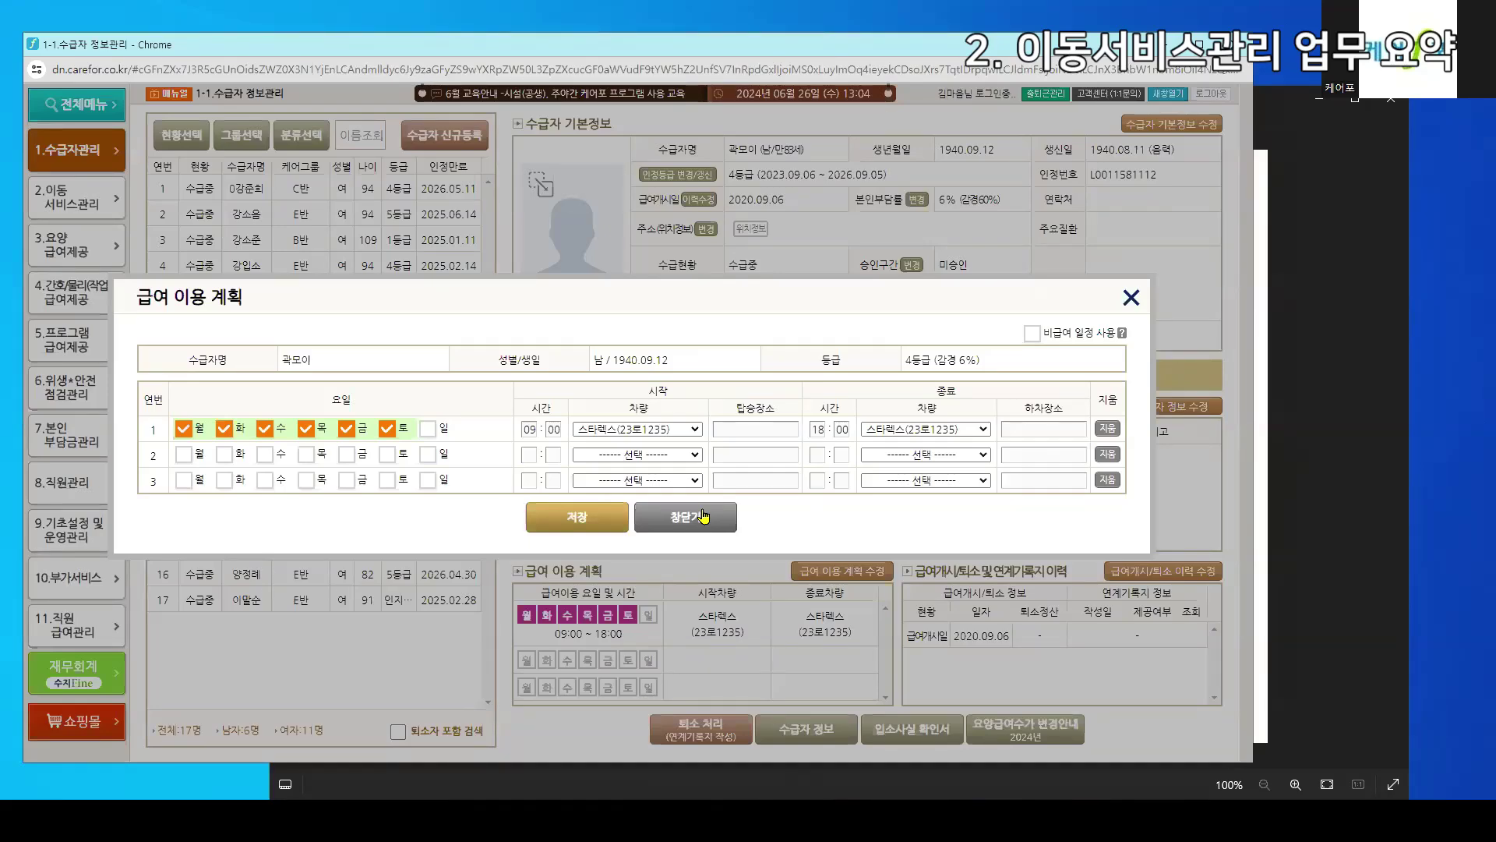
left_click(703, 516)
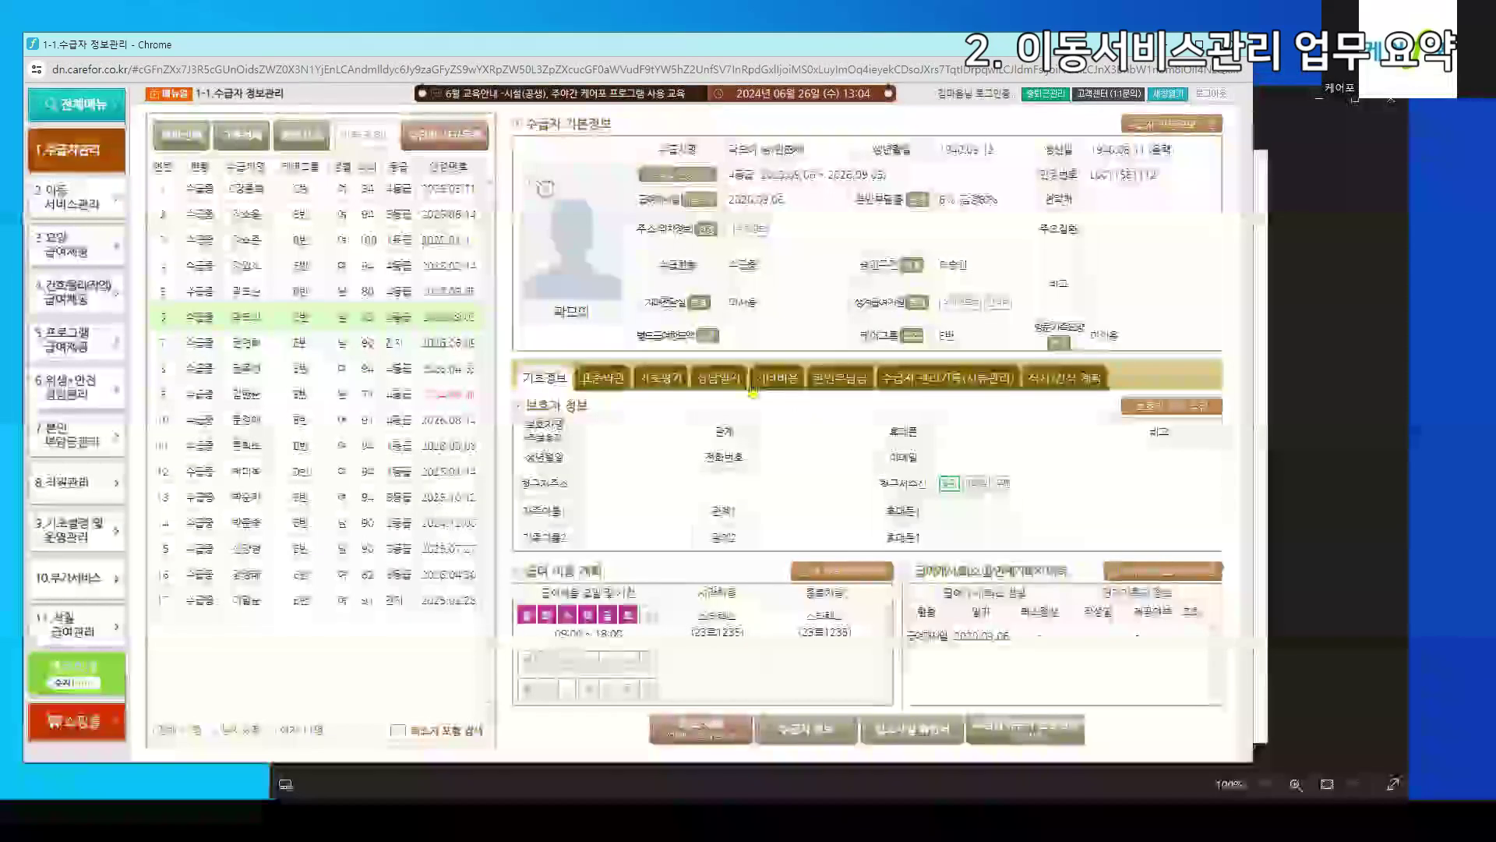
left_click(1276, 471)
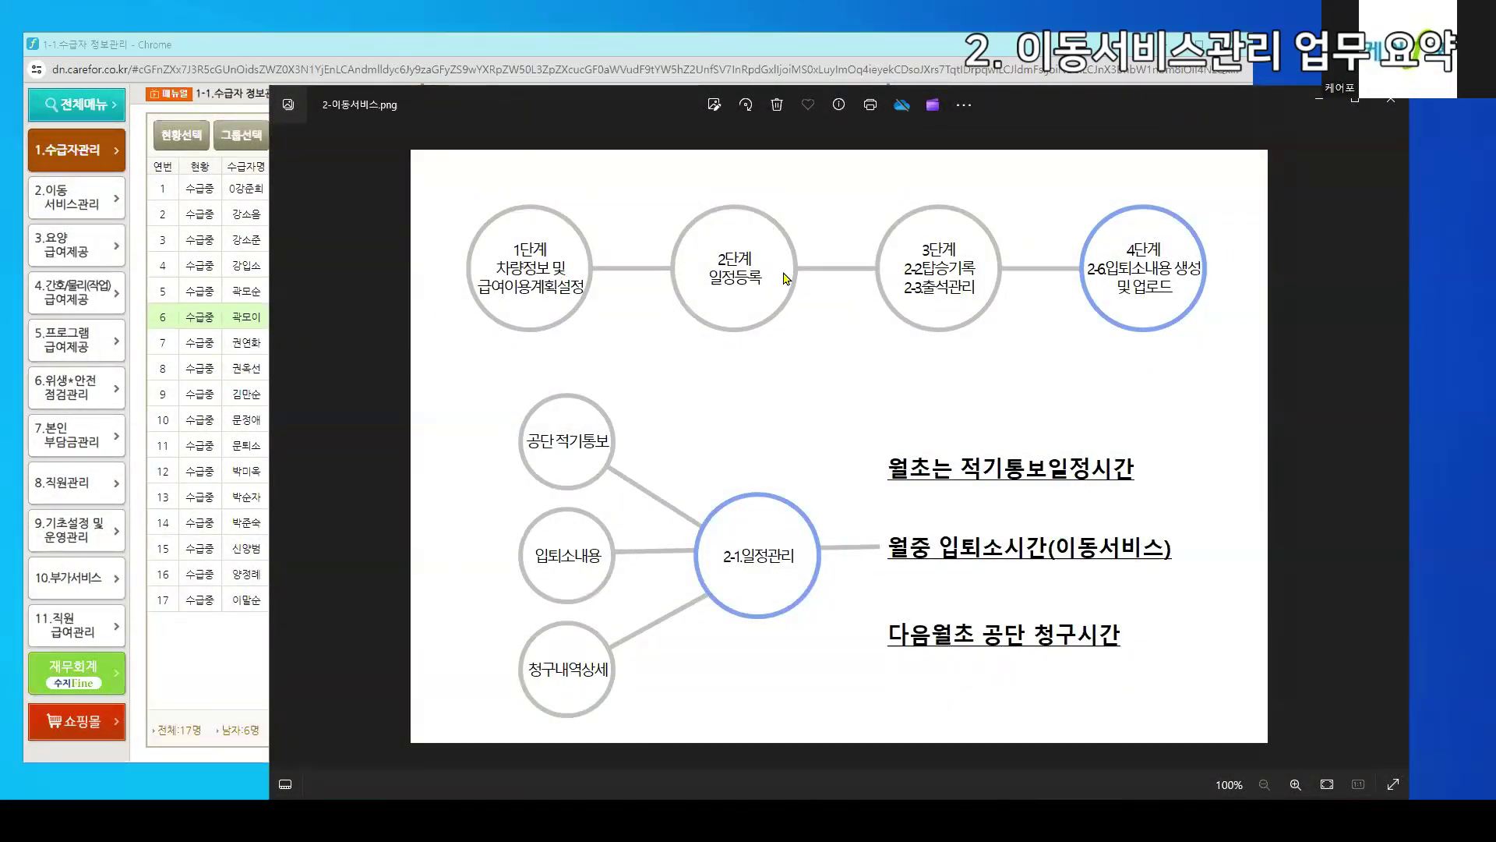
View the monthly schedule in 2-1.일정관리(공단연동) and return to the workflow diagram
left_click(85, 221)
left_click(238, 156)
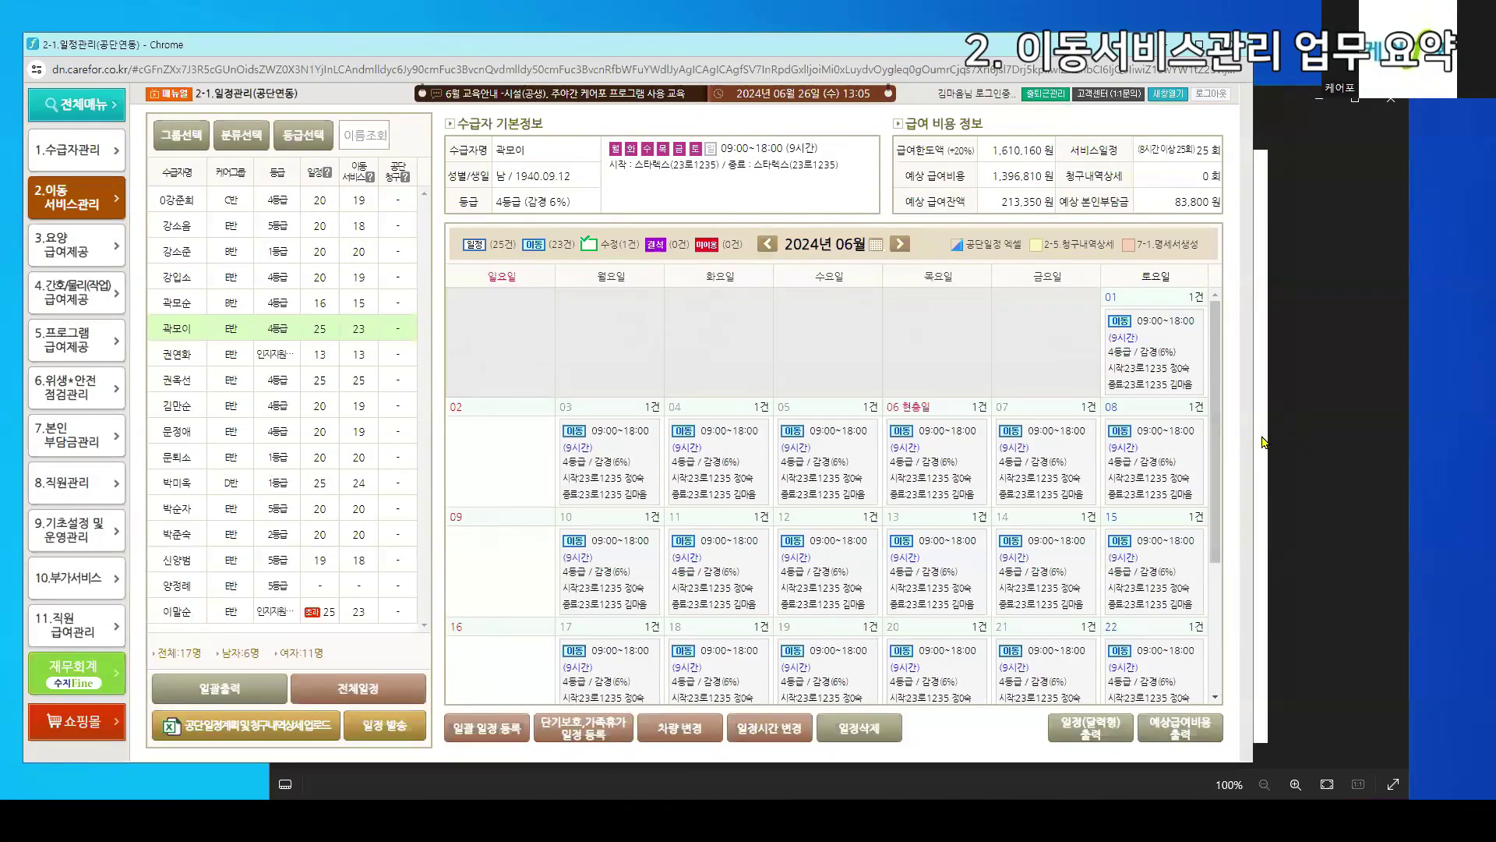
left_click(1264, 441)
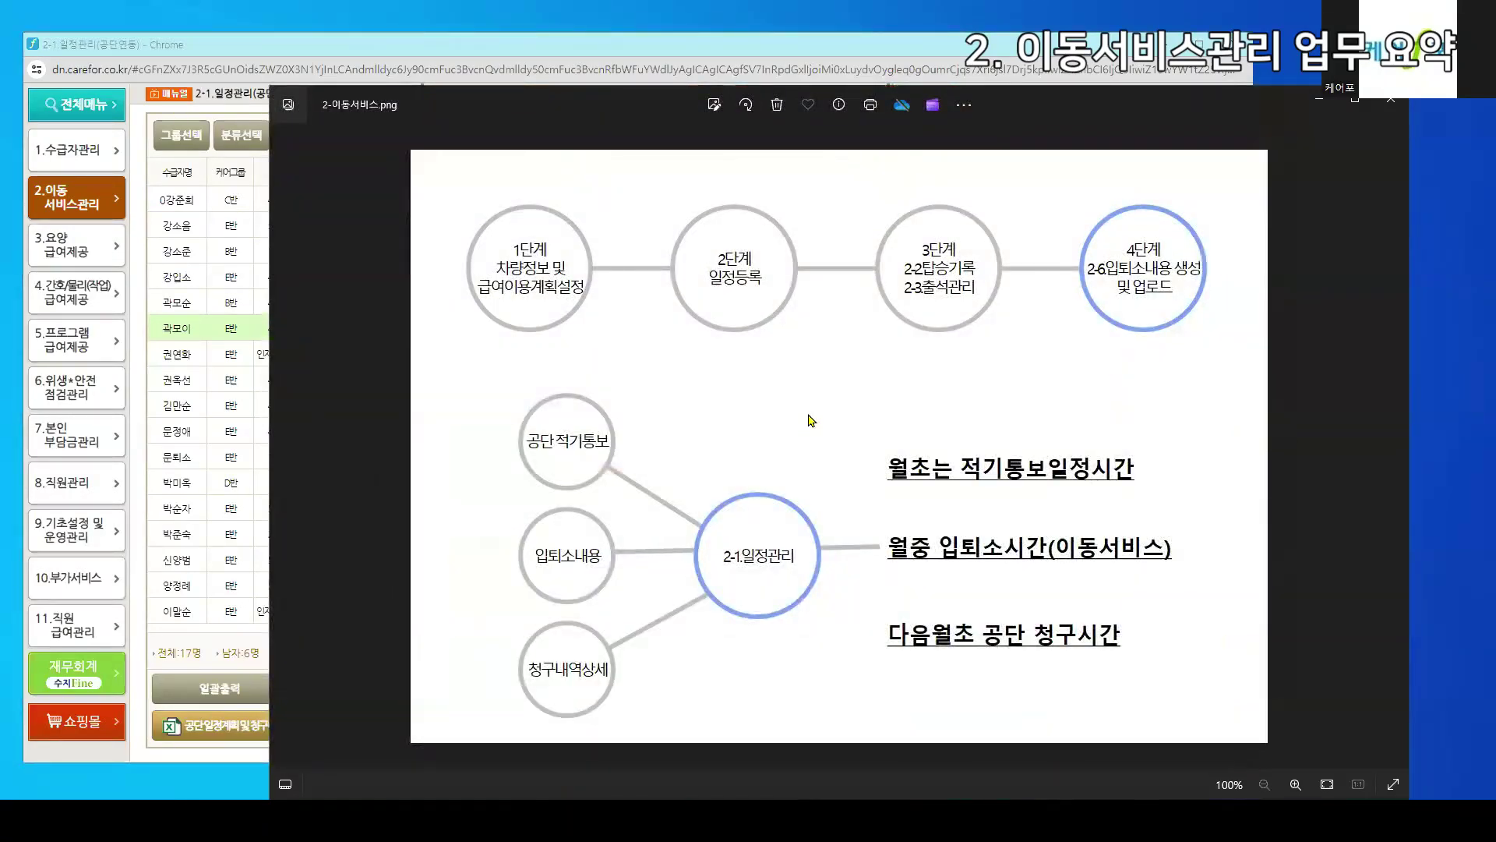
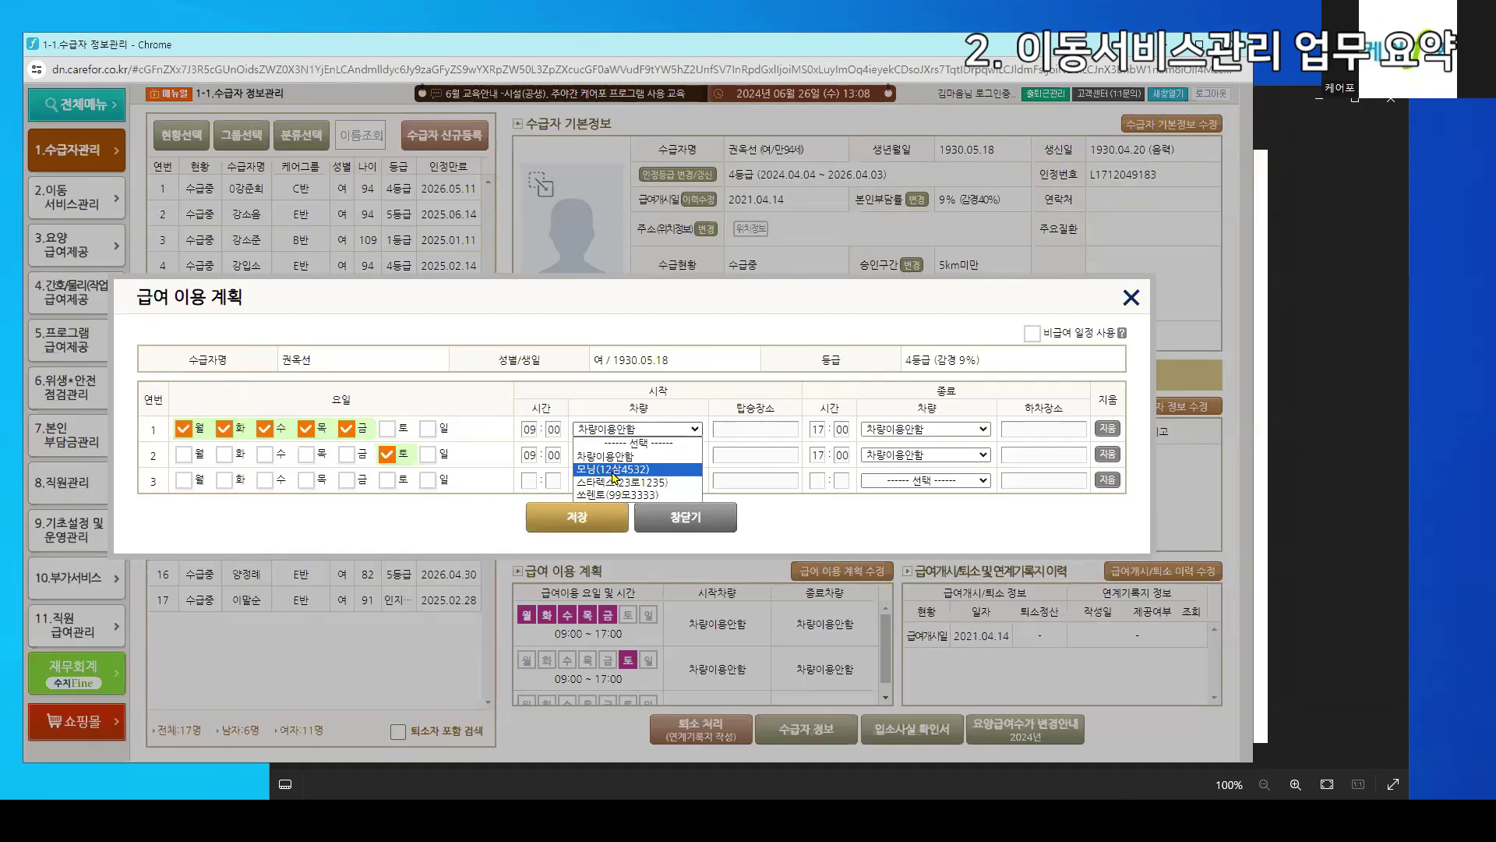
Close the 급여 이용 계획 form without changing the start vehicle, and open the 2-4.차량관리 page
left_click(672, 374)
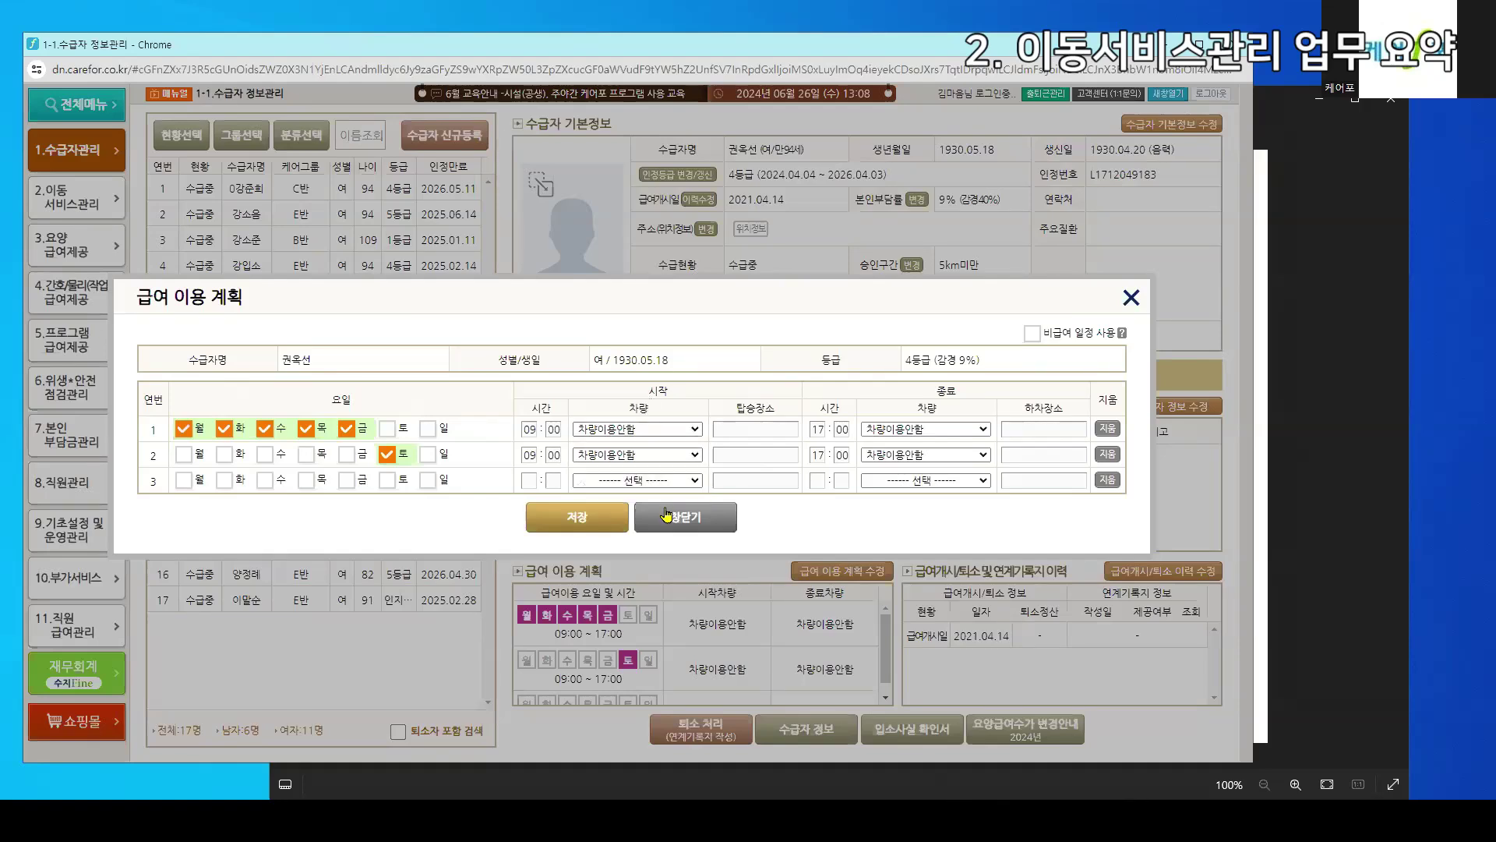
left_click(667, 514)
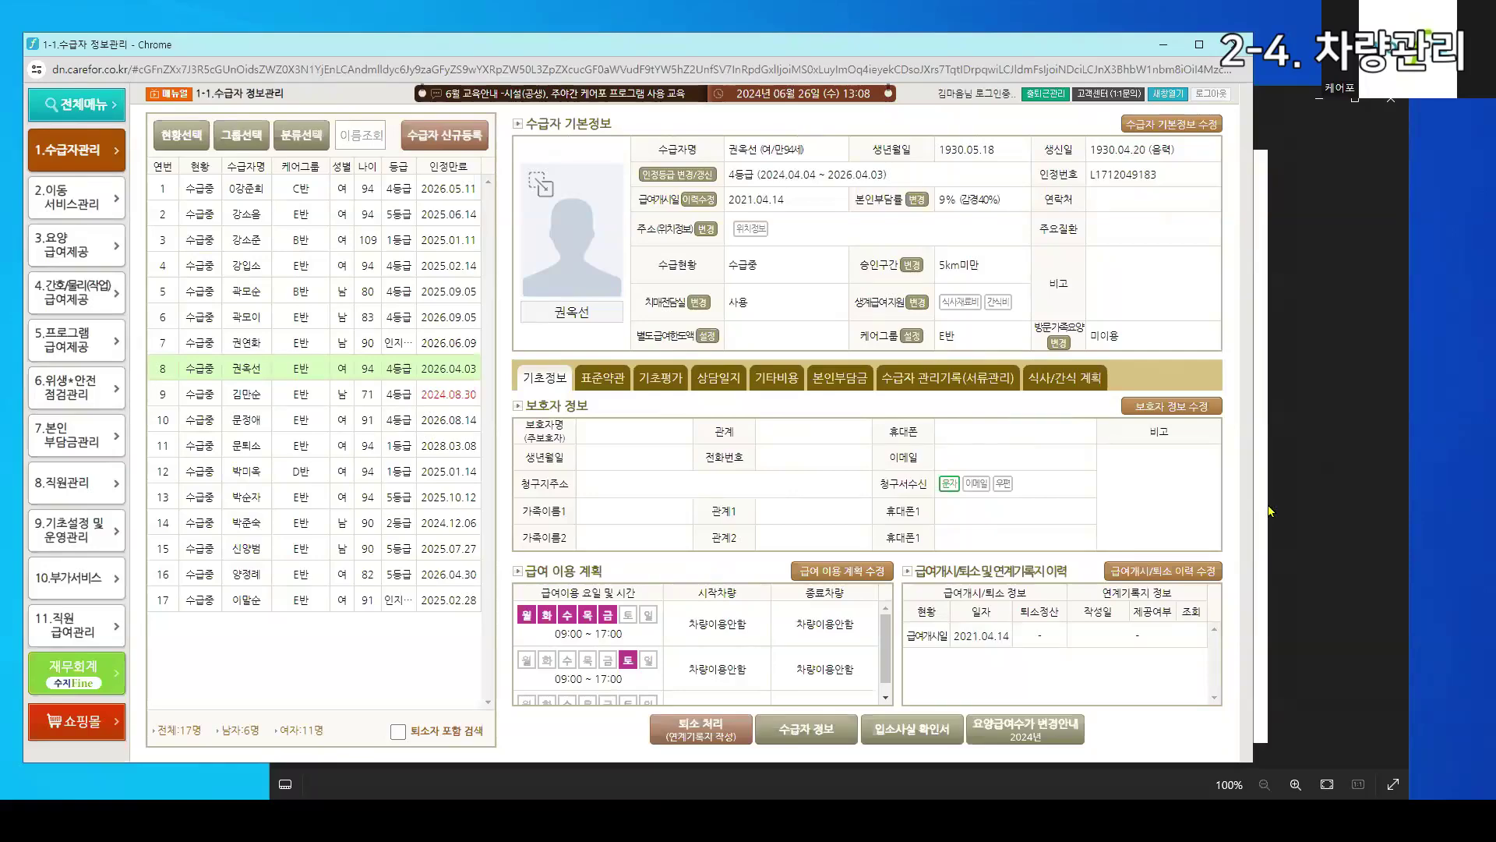
left_click(74, 197)
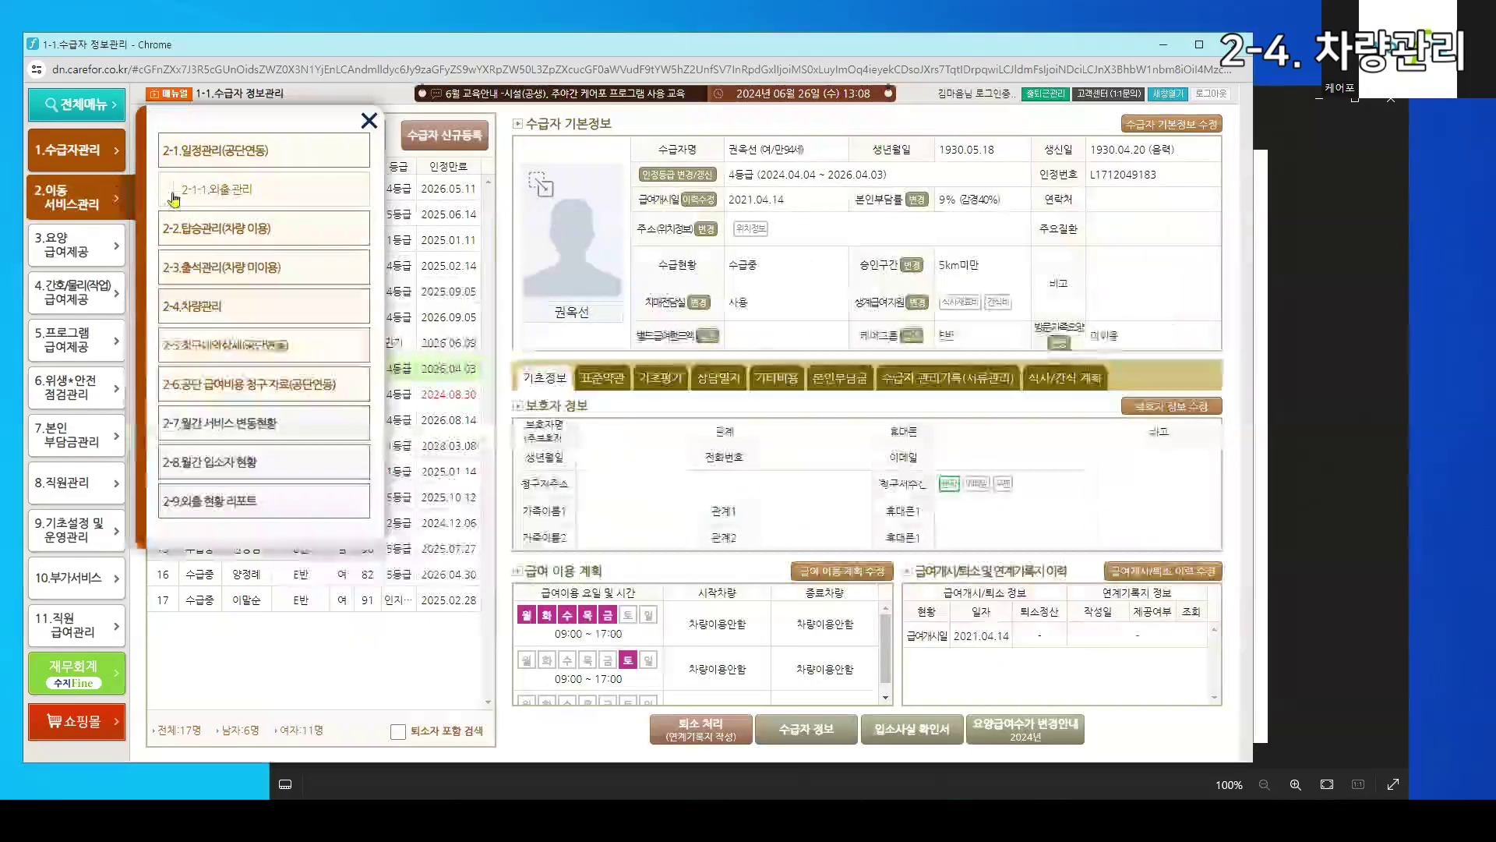
left_click(197, 306)
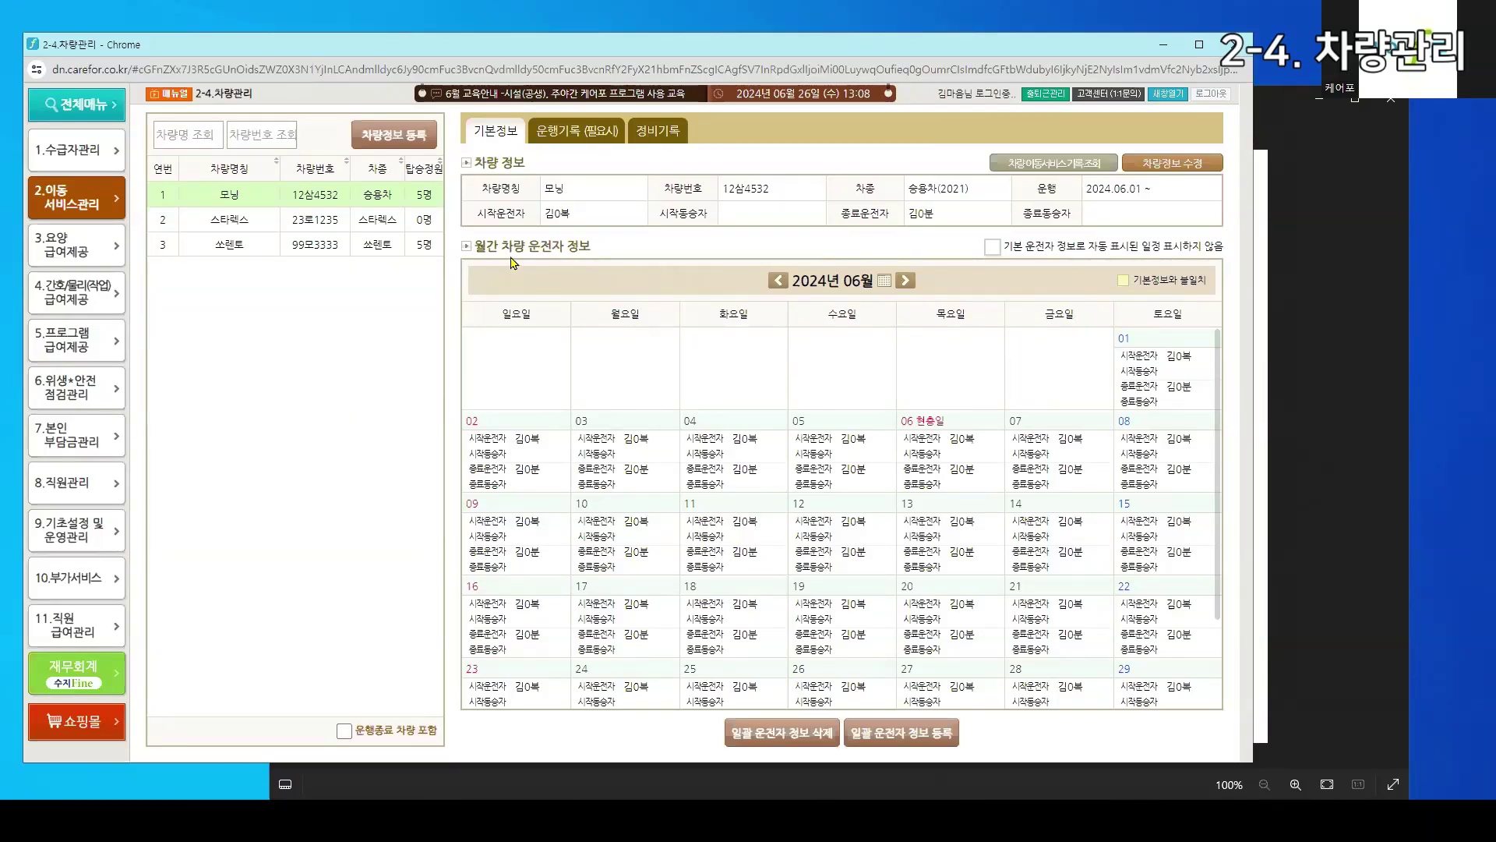
Start a new 차량정보 등록 form and read the help note for 차량번호
left_click(398, 203)
left_click(395, 136)
left_click(480, 375)
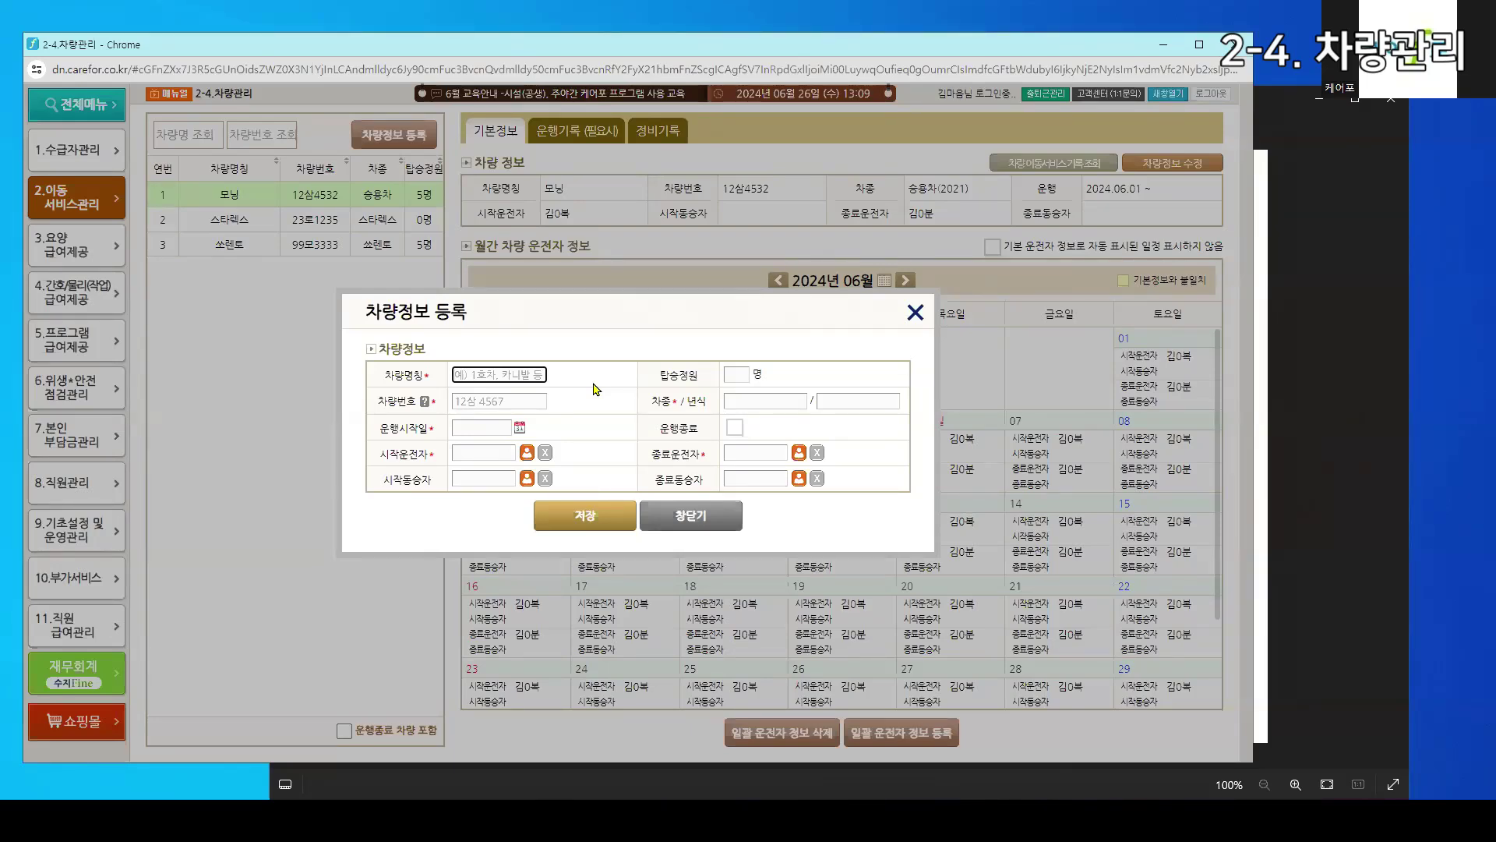
left_click_drag(379, 401, 421, 406)
left_click(423, 402)
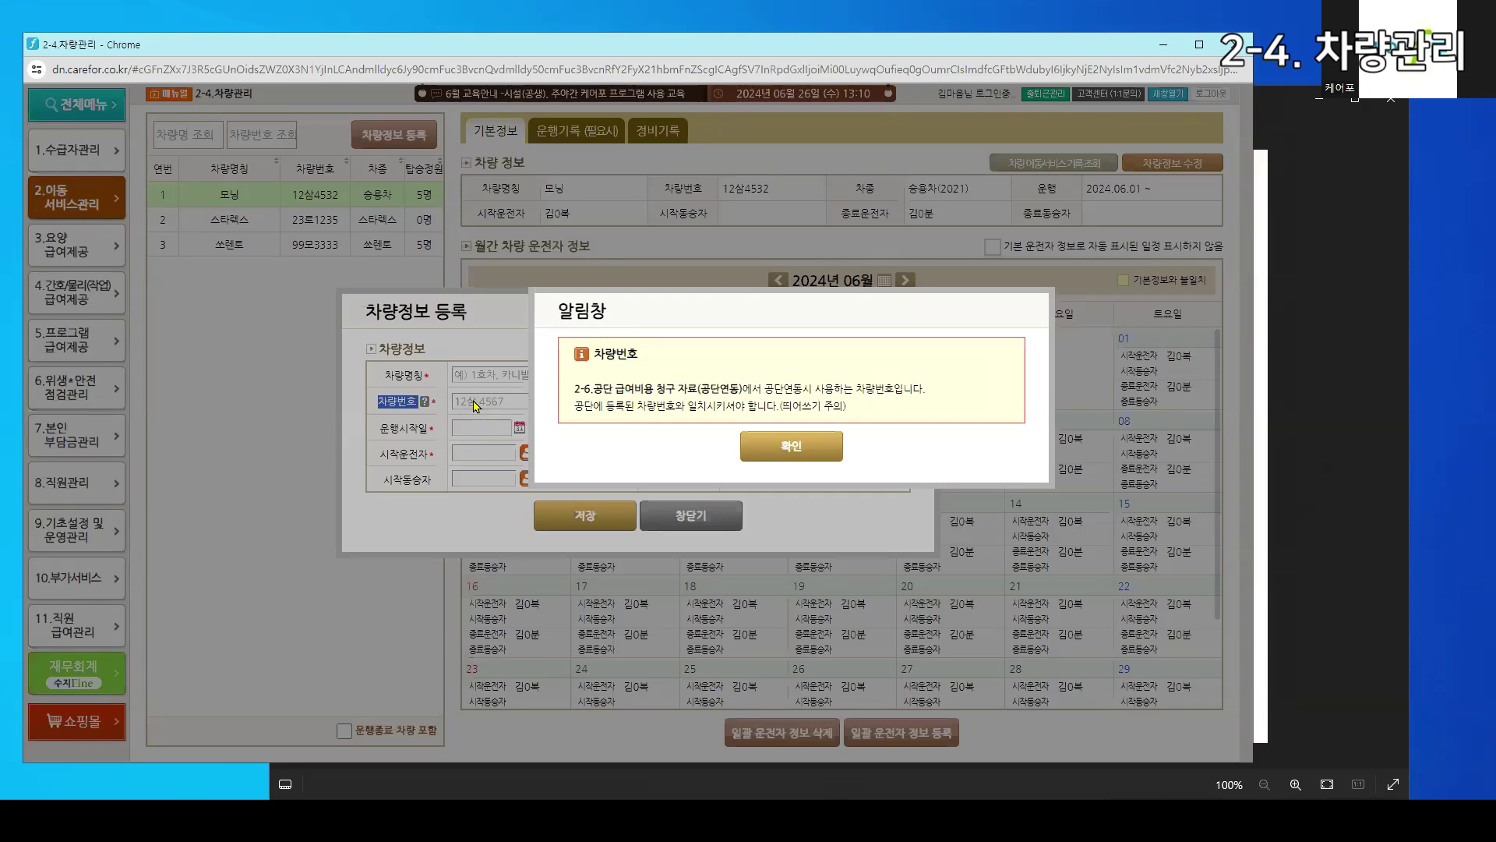
left_click(784, 447)
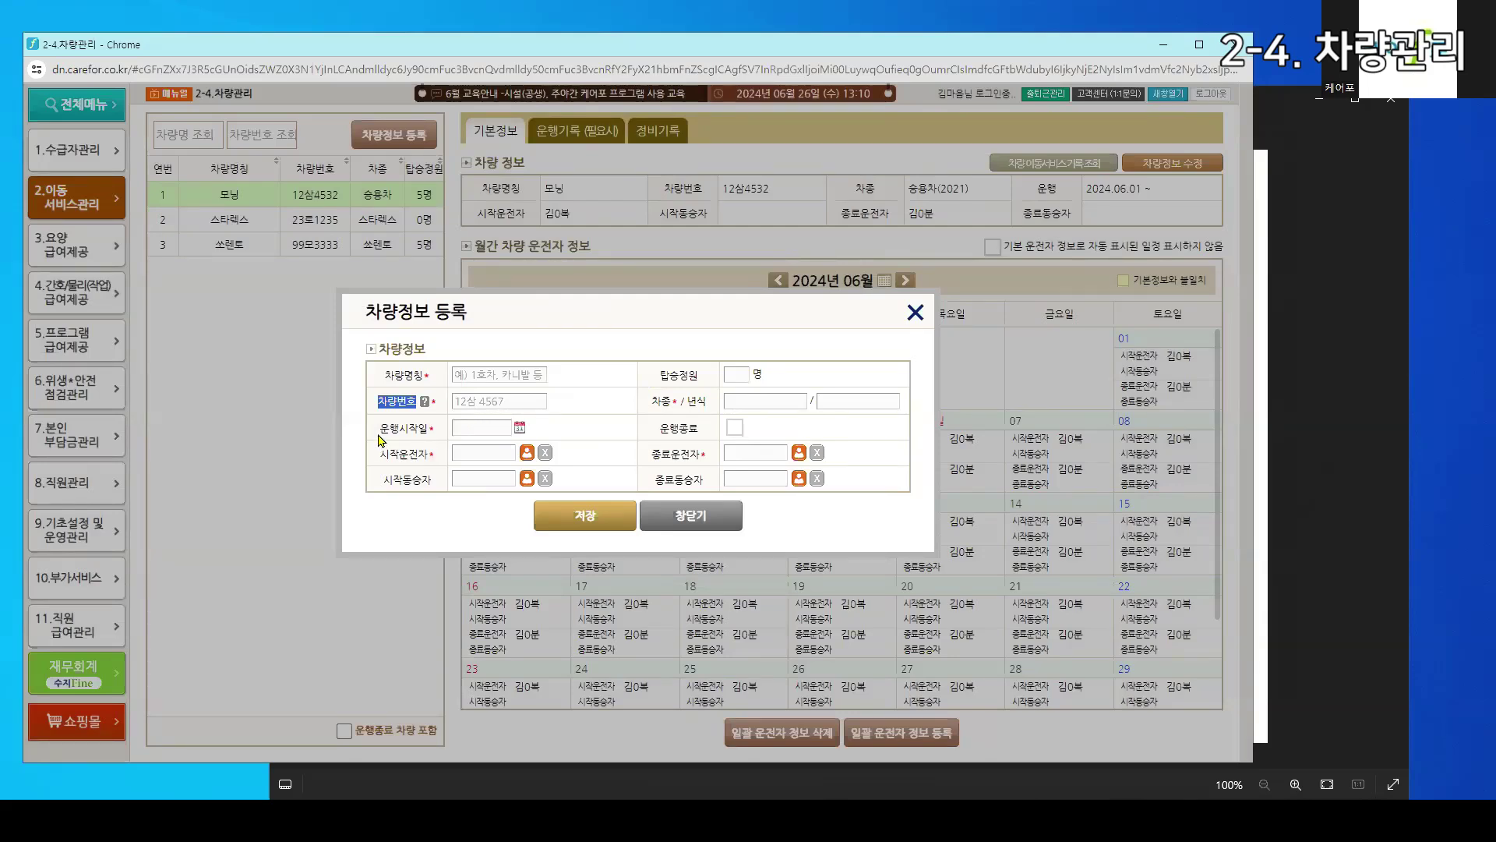
Review the 운행시작일, 탑승정원 and 차종/년식 fields, and toggle 운행종료 on and off to inspect its end-date field
left_click_drag(379, 428, 415, 440)
double_click(701, 375)
left_click(649, 411)
double_click(696, 401)
left_click(659, 401)
double_click(690, 428)
left_click(733, 430)
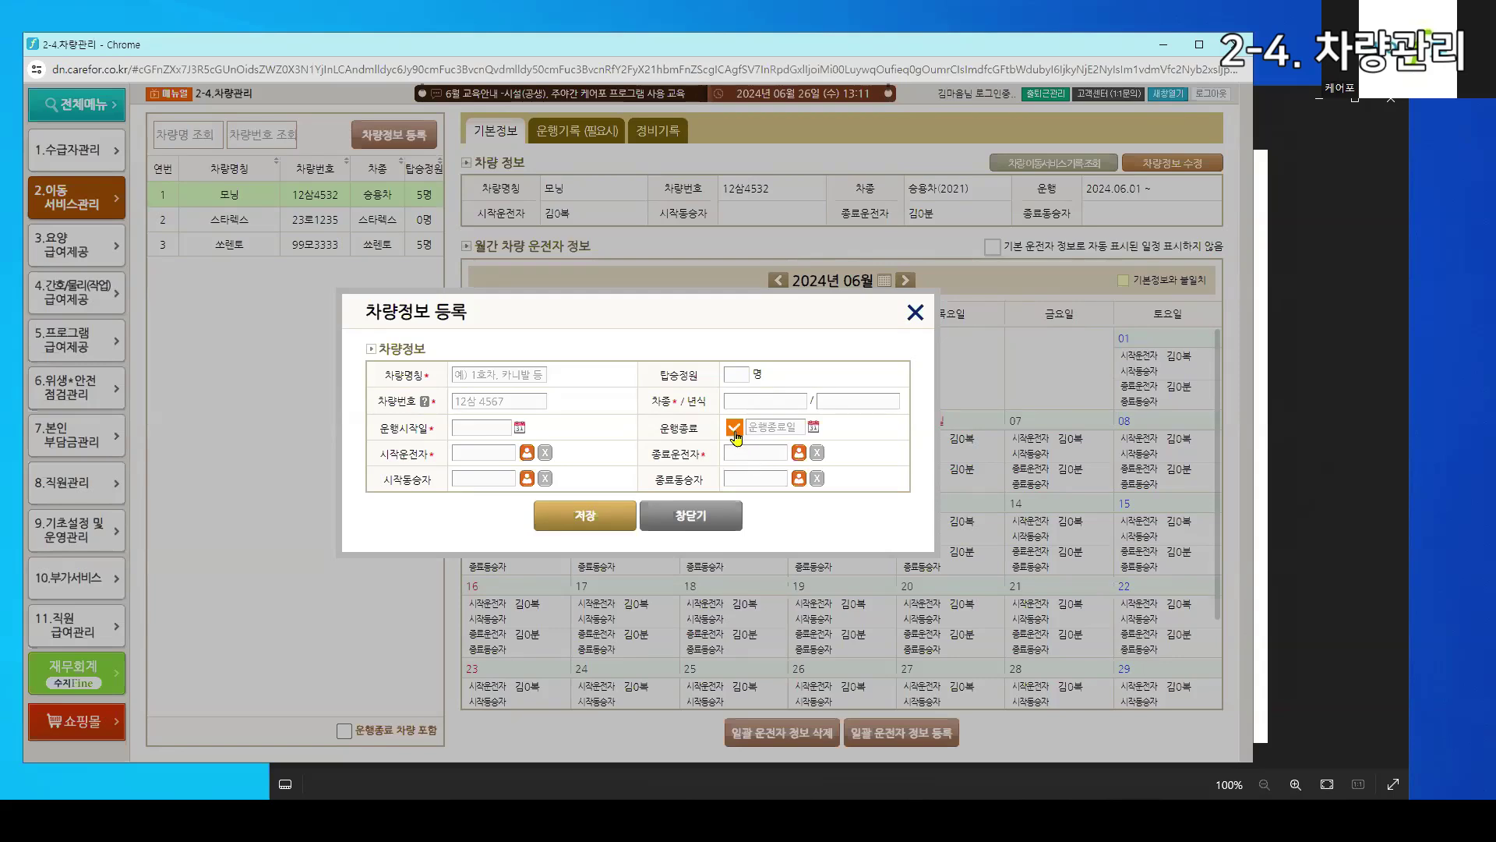
left_click(735, 433)
left_click(735, 433)
left_click(764, 427)
left_click(735, 427)
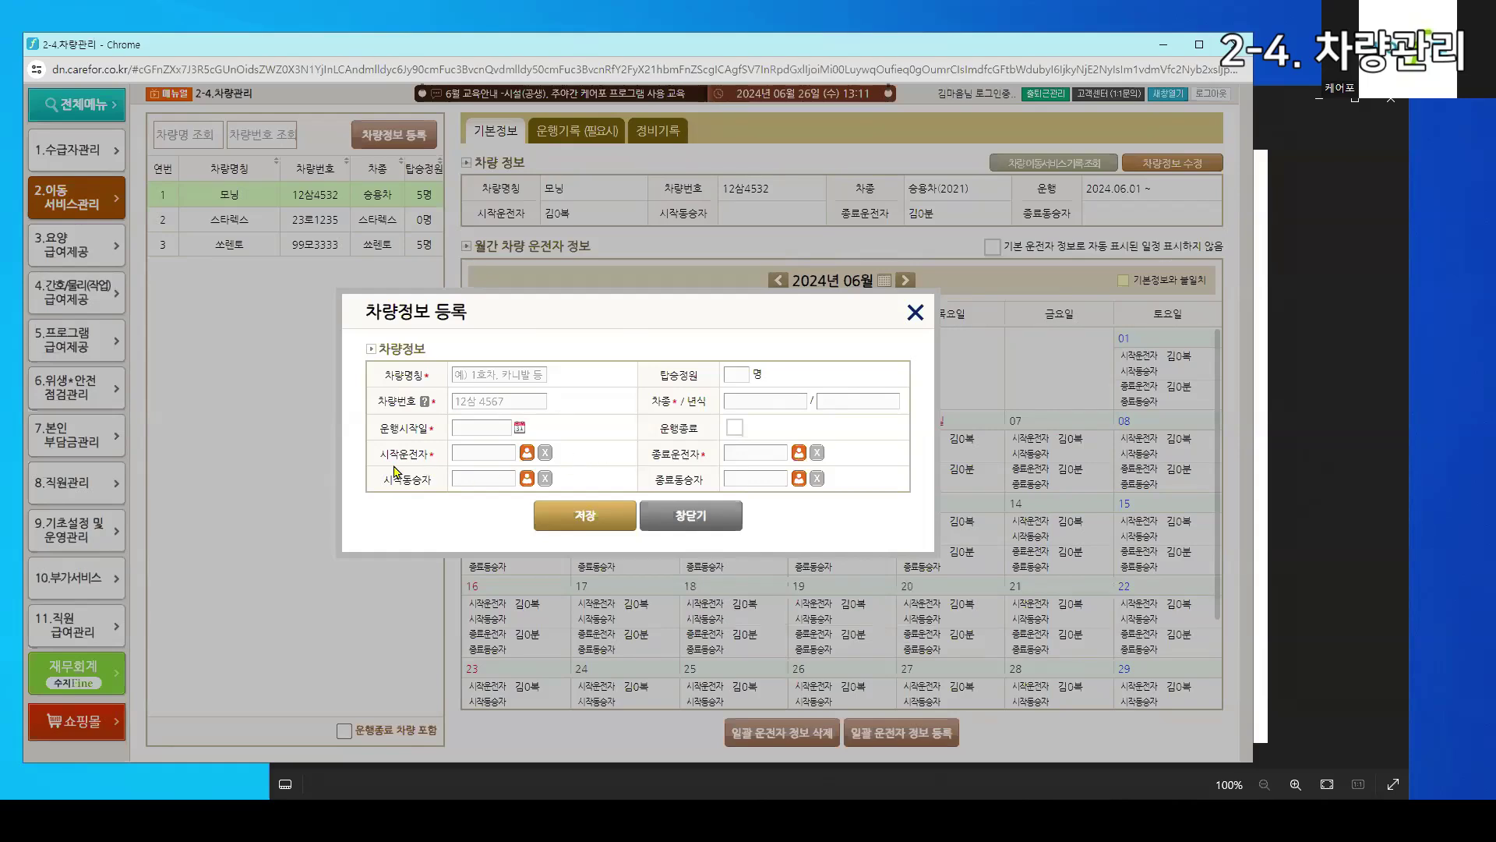
Highlight the required 시작운전자 and 종료운전자 fields, and close the vehicle registration form without saving
left_click_drag(379, 454, 428, 455)
left_click_drag(650, 454, 702, 458)
left_click(672, 518)
Highlight the 시작운전자 and 종료운전자 entries in the 모닝 vehicle's 차량 정보
left_click(713, 178)
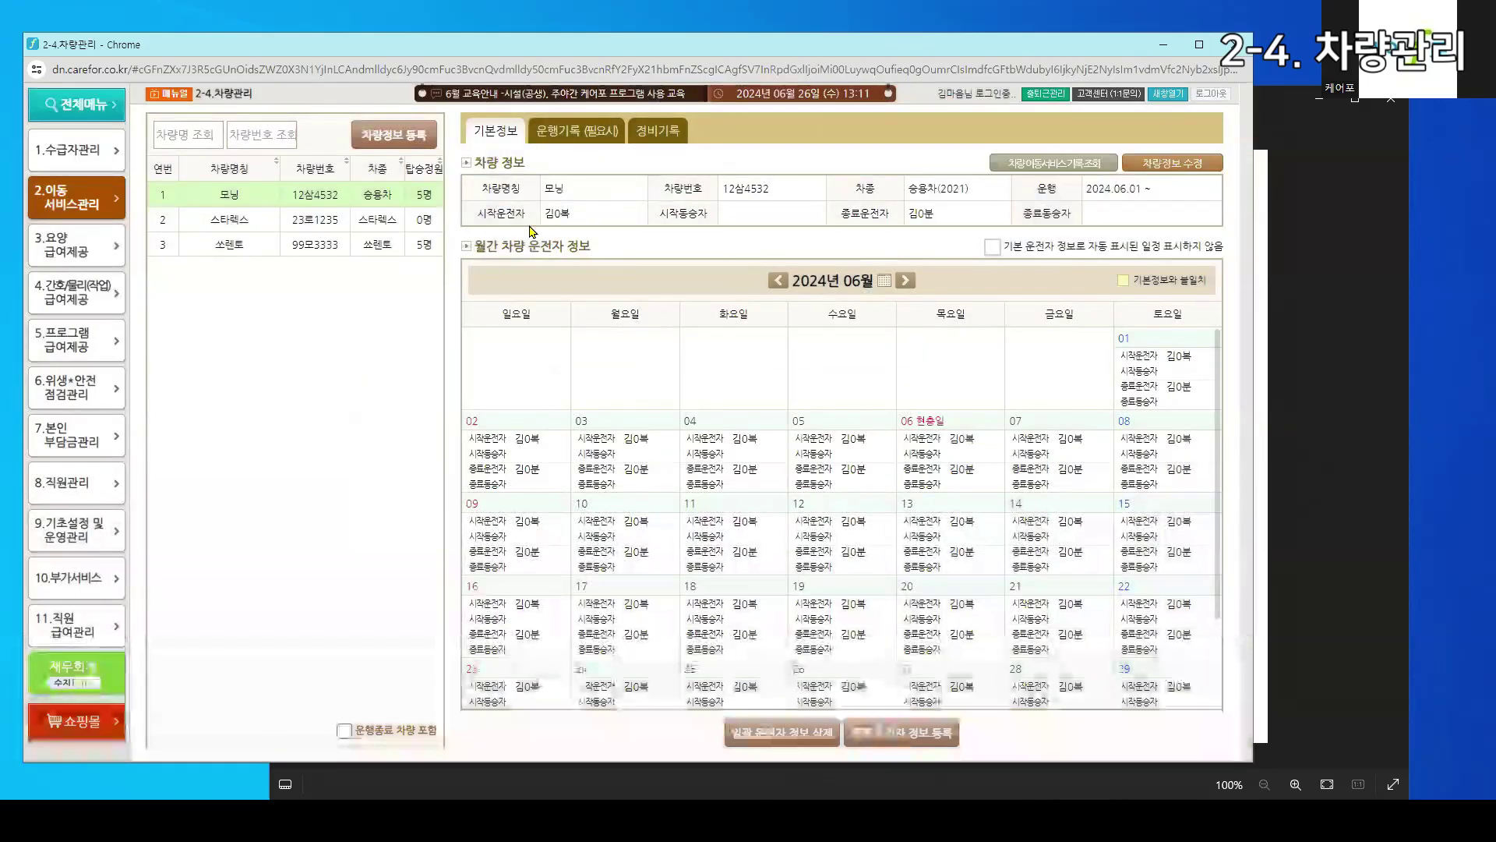
left_click_drag(487, 213, 526, 214)
left_click_drag(844, 218, 985, 224)
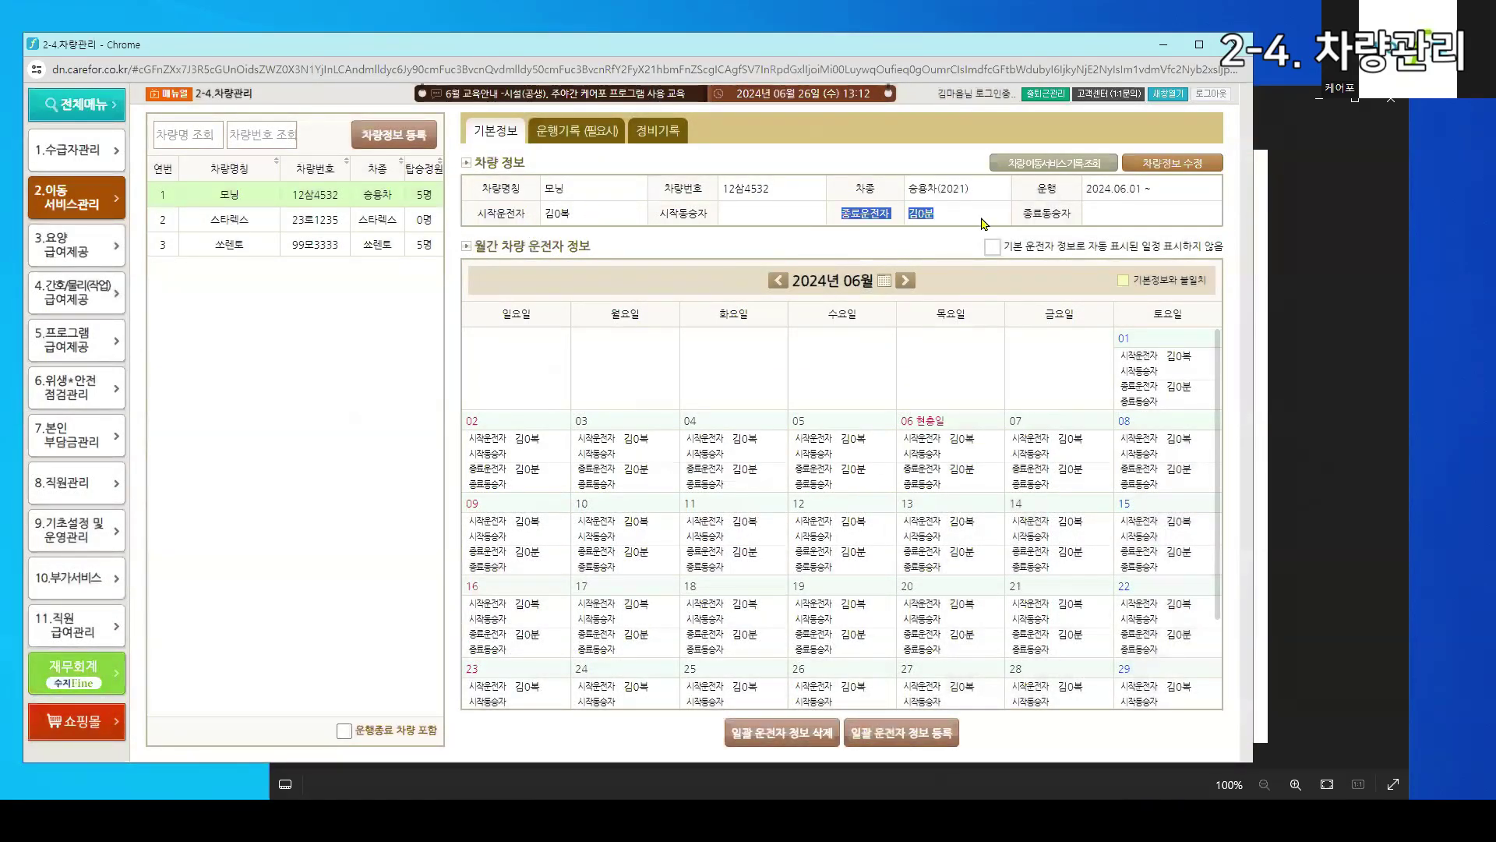
left_click(929, 245)
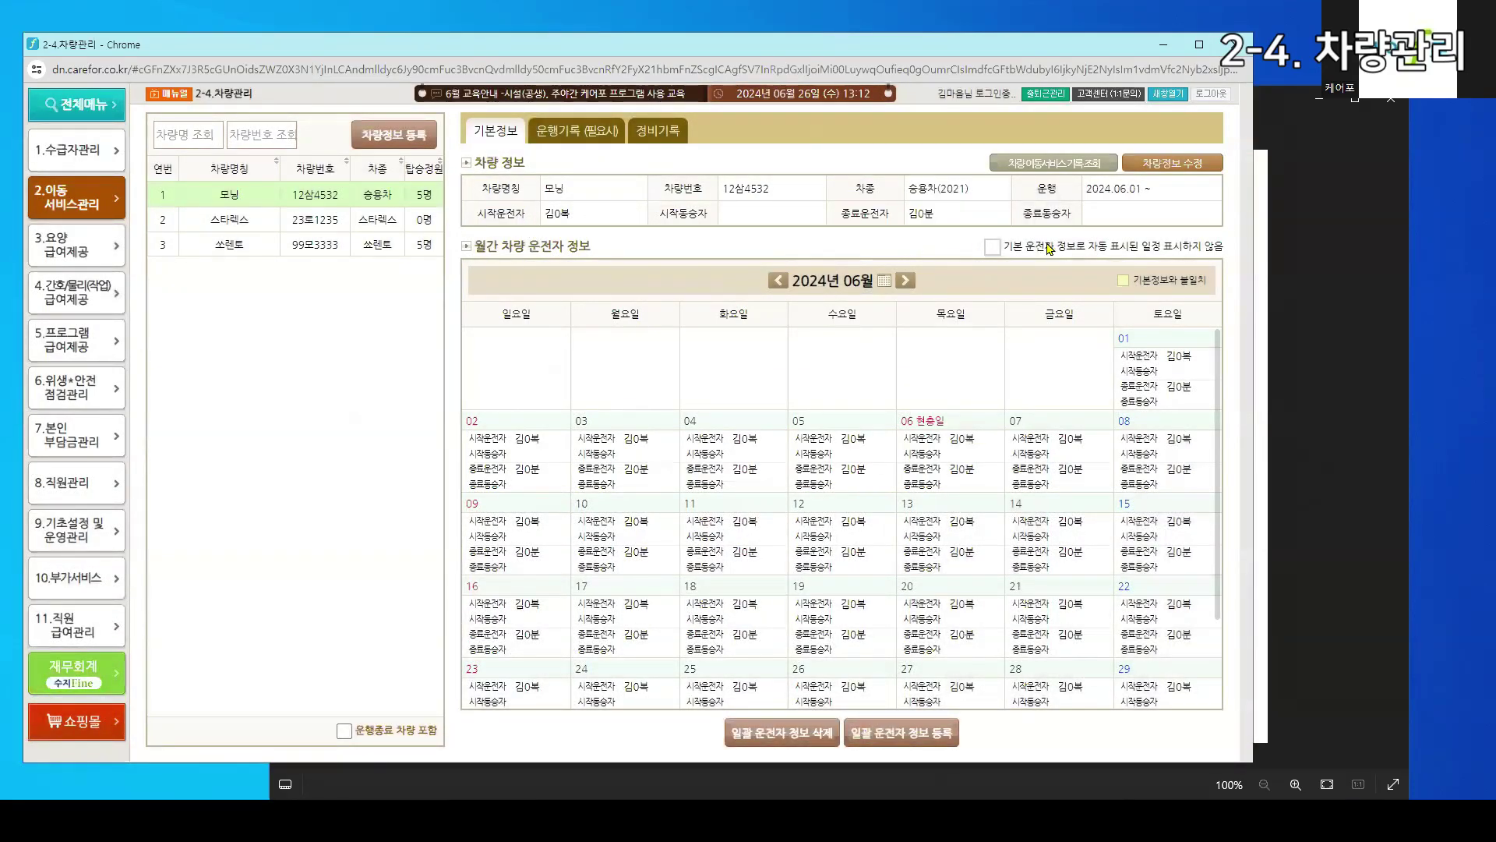
Open a second program window, place it beside the first, and show 2-2.탑승관리(차량 이용) in it
left_click(1179, 95)
left_click_drag(758, 22, 964, 44)
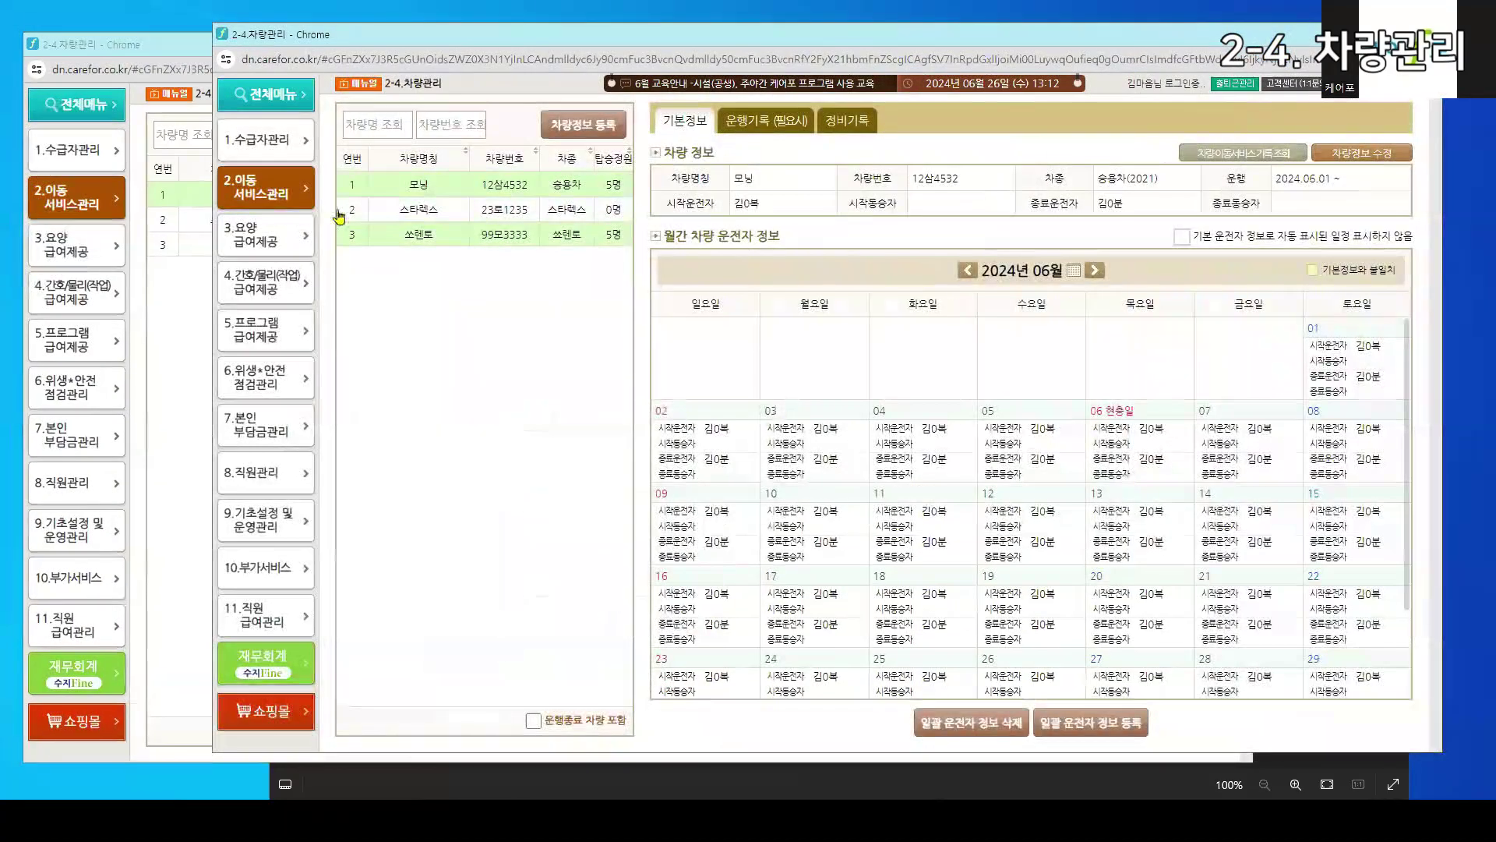
left_click(304, 201)
left_click(448, 227)
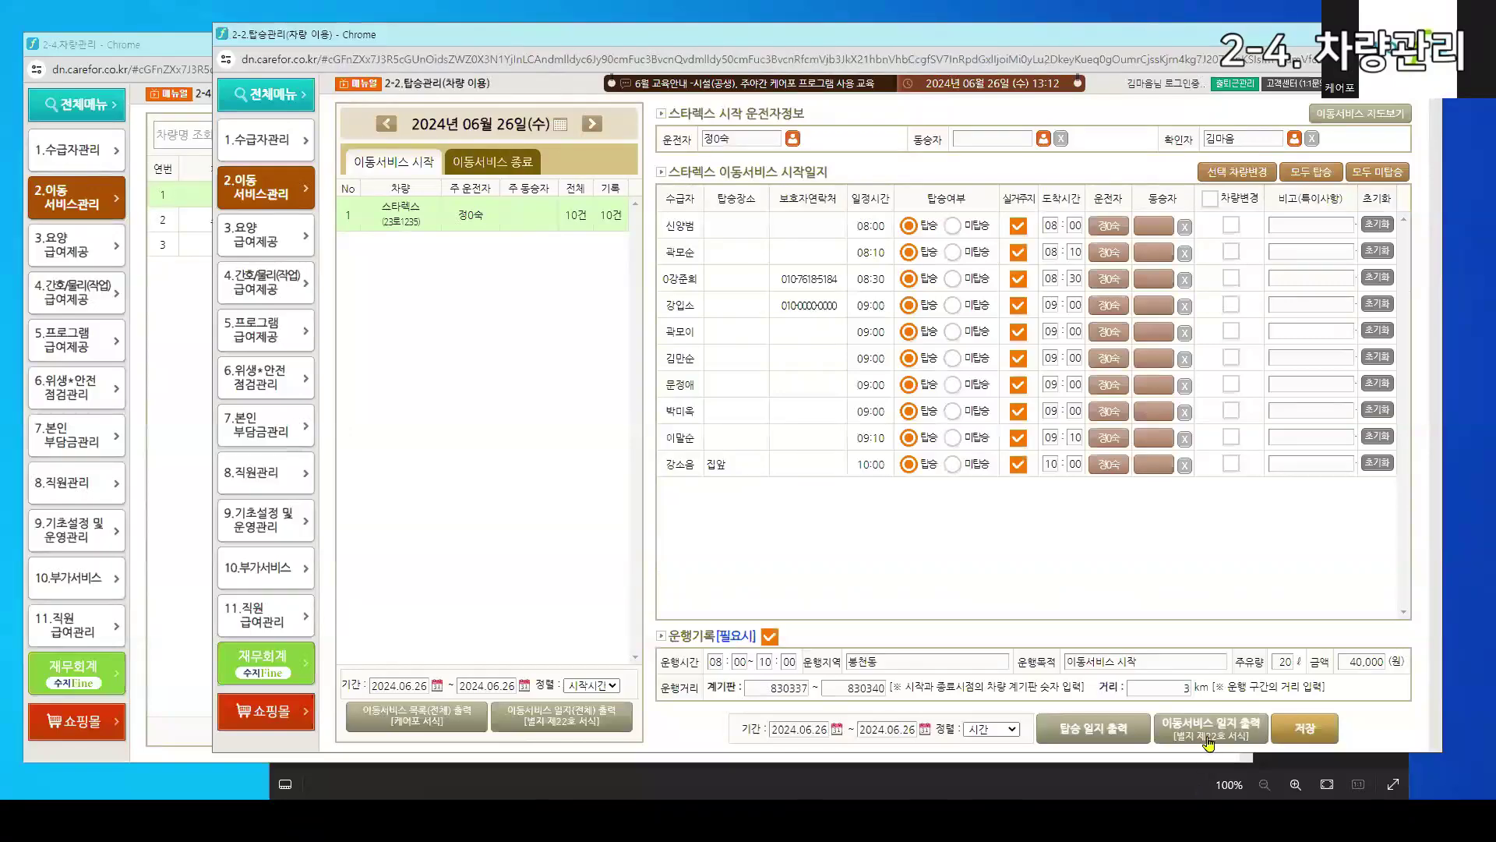
Preview the 이동서비스 일지 [별지 제22호 서식] for 스타렉스, and compare the default drivers in the 2-4.차량관리 window
left_click(1208, 729)
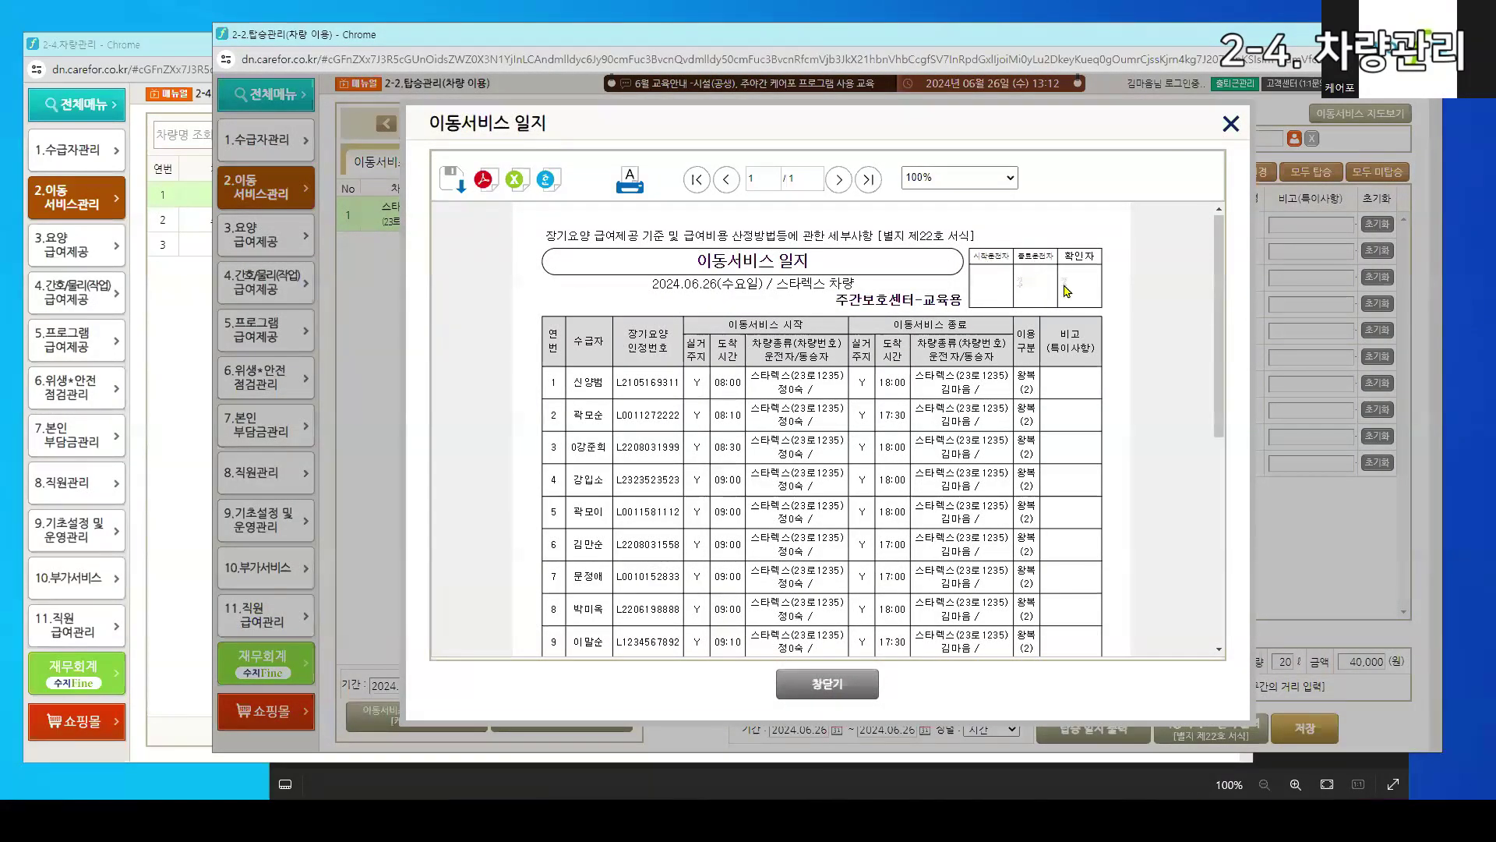
left_click(827, 685)
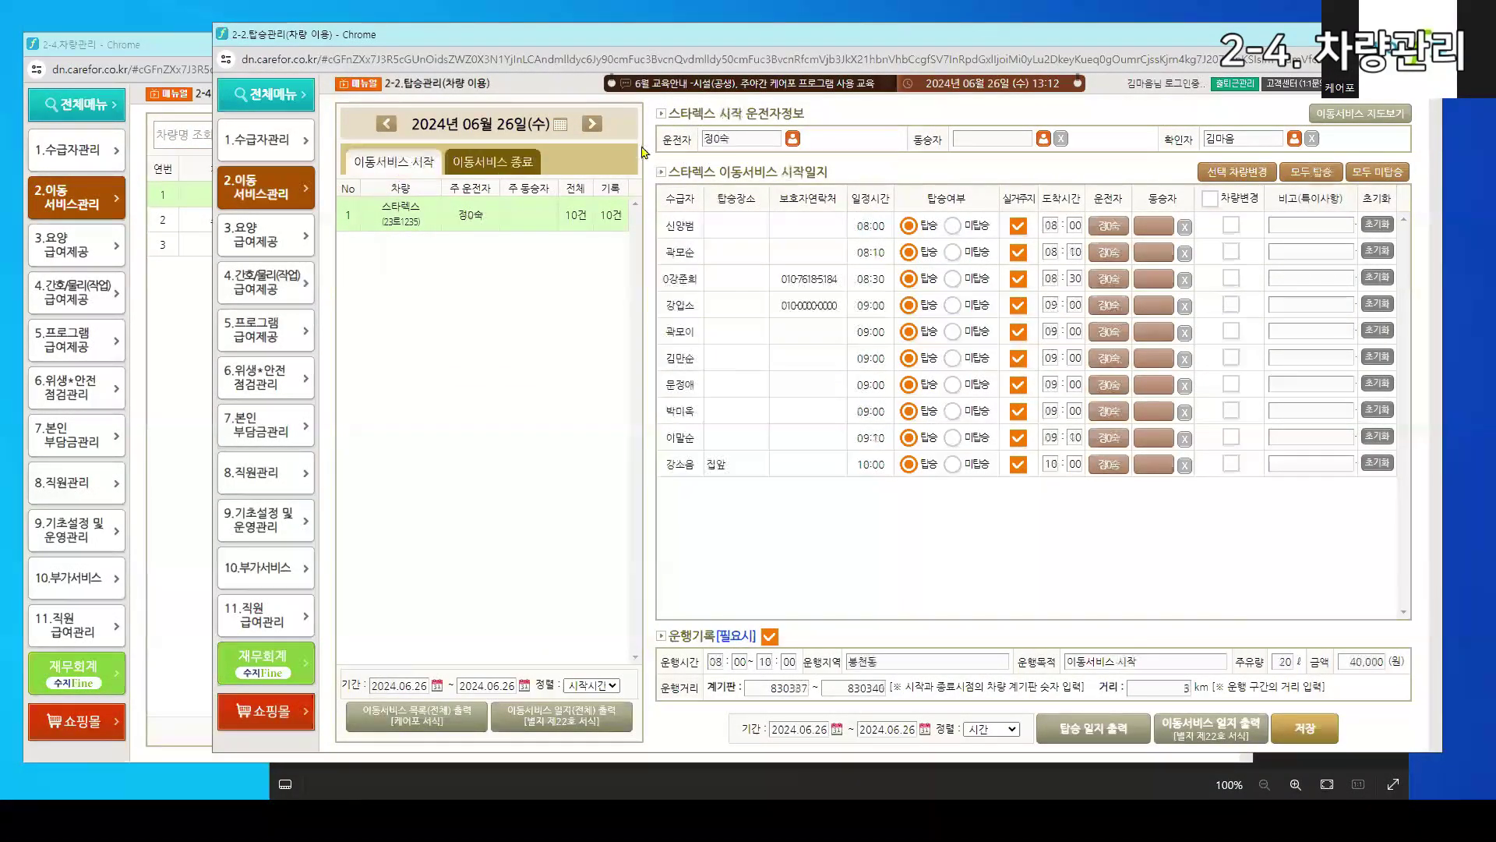
left_click(174, 376)
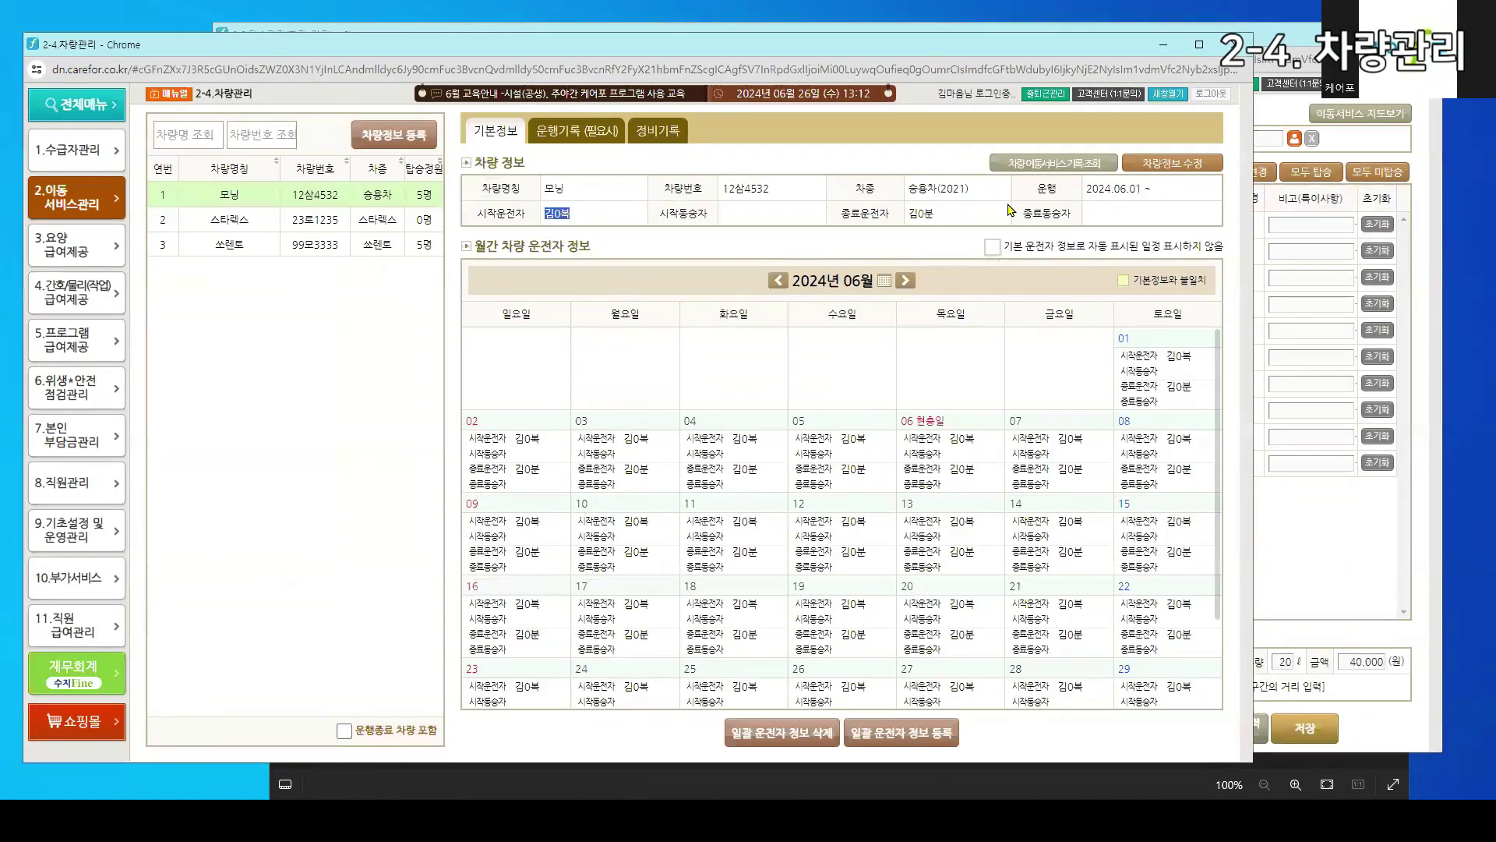
left_click_drag(917, 213, 954, 216)
left_click(1364, 148)
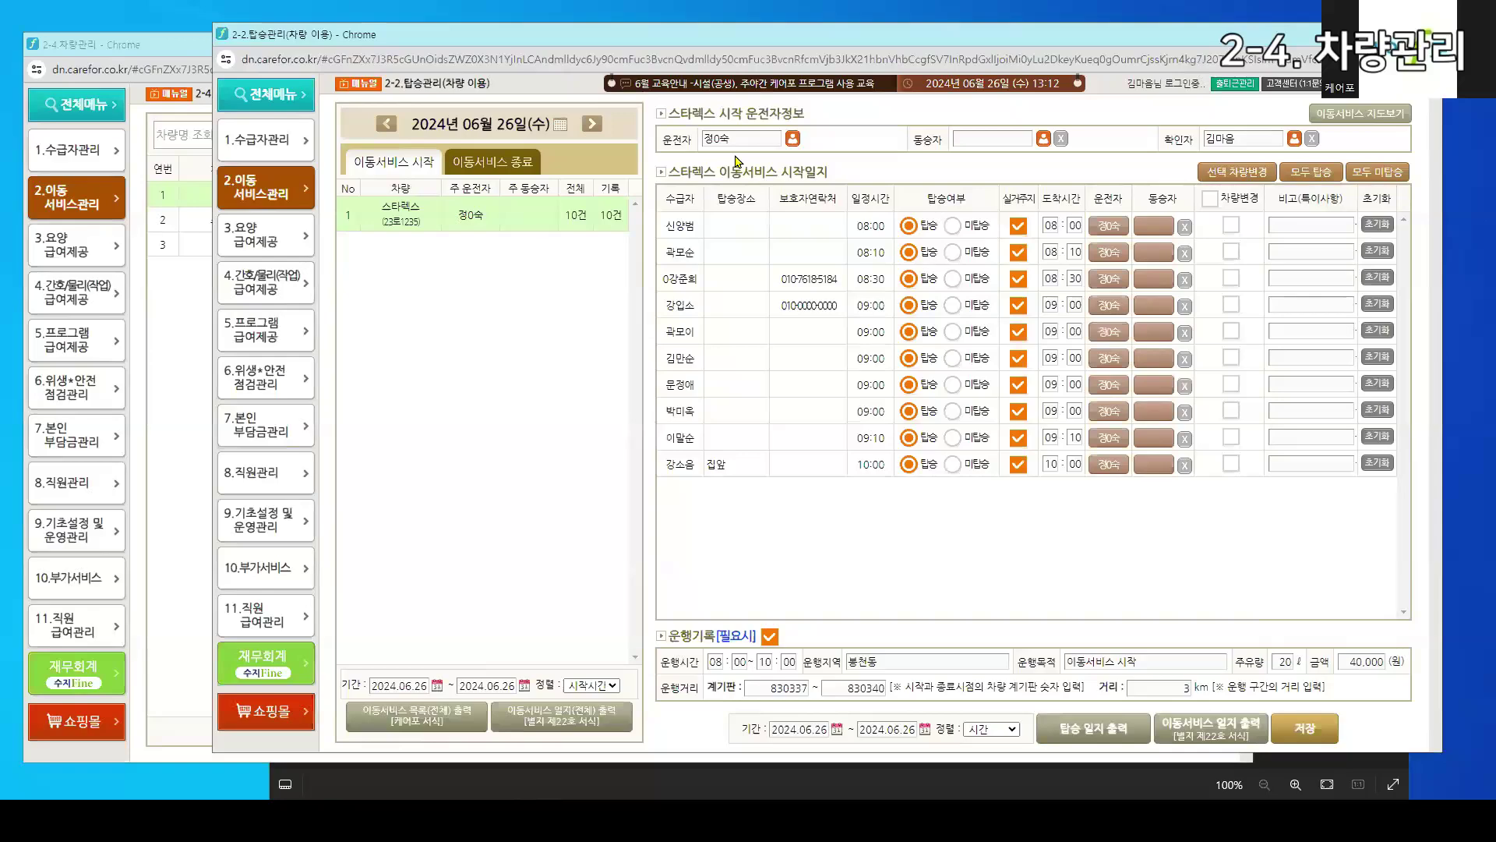
Assign the 사회복지사 hired on 2021.01.21 as 운전자 of the 스타렉스 start service for 2024.06.26, and save
left_click(742, 145)
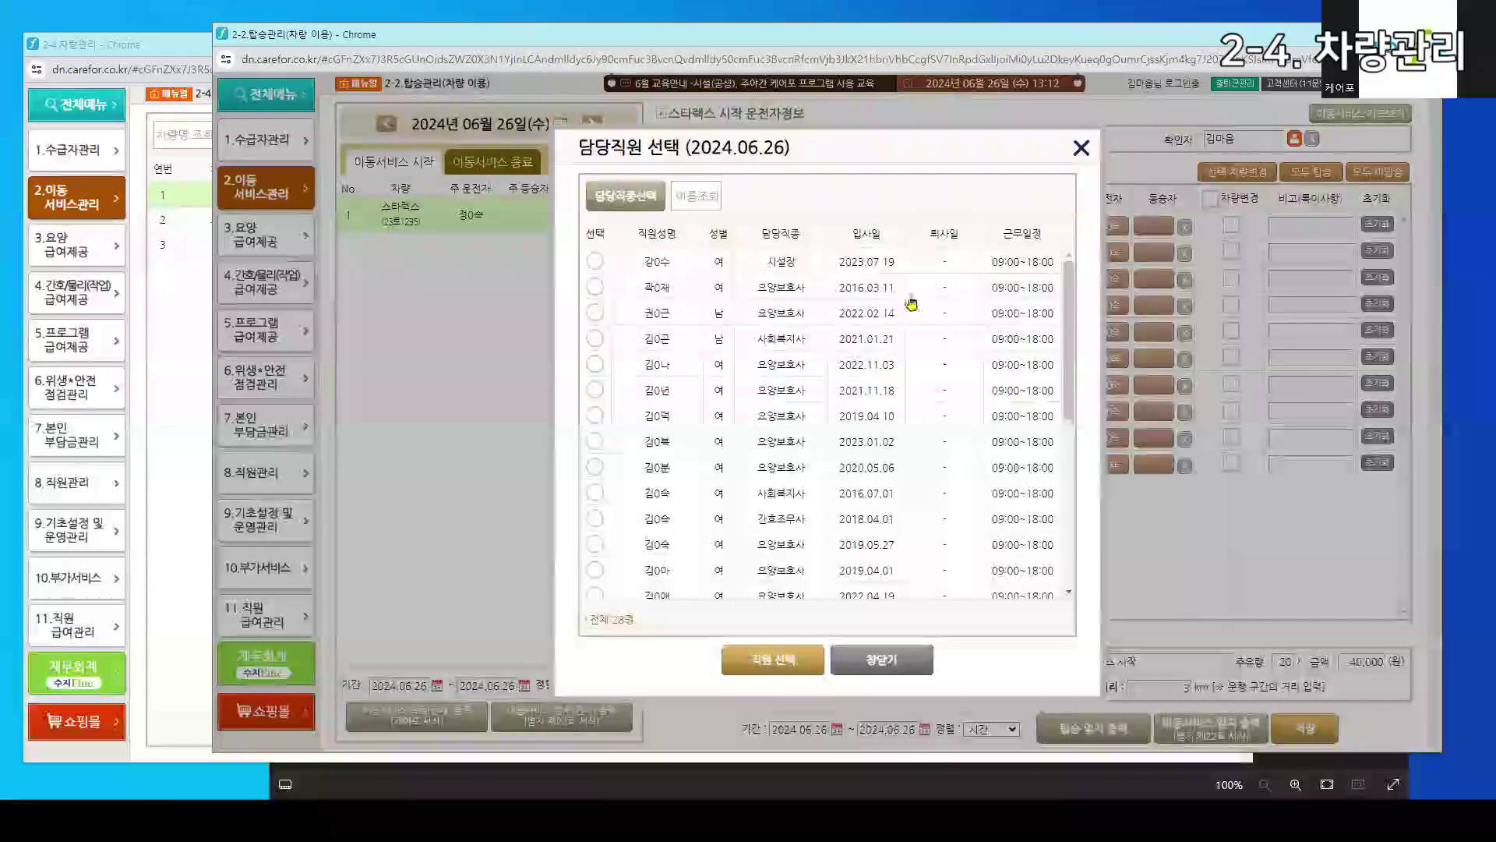
left_click(854, 338)
left_click(772, 658)
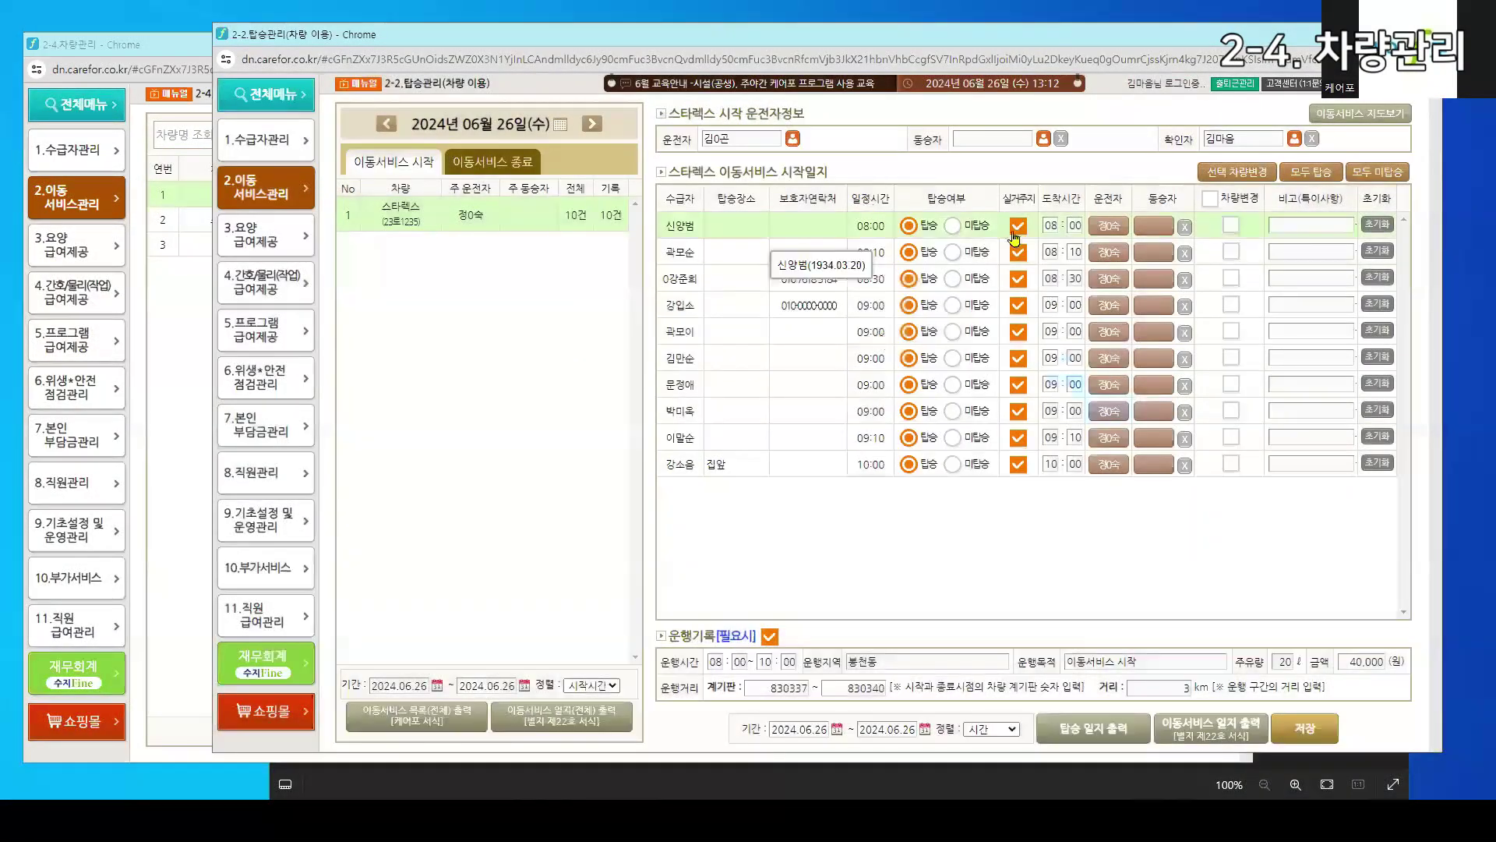
left_click(1303, 733)
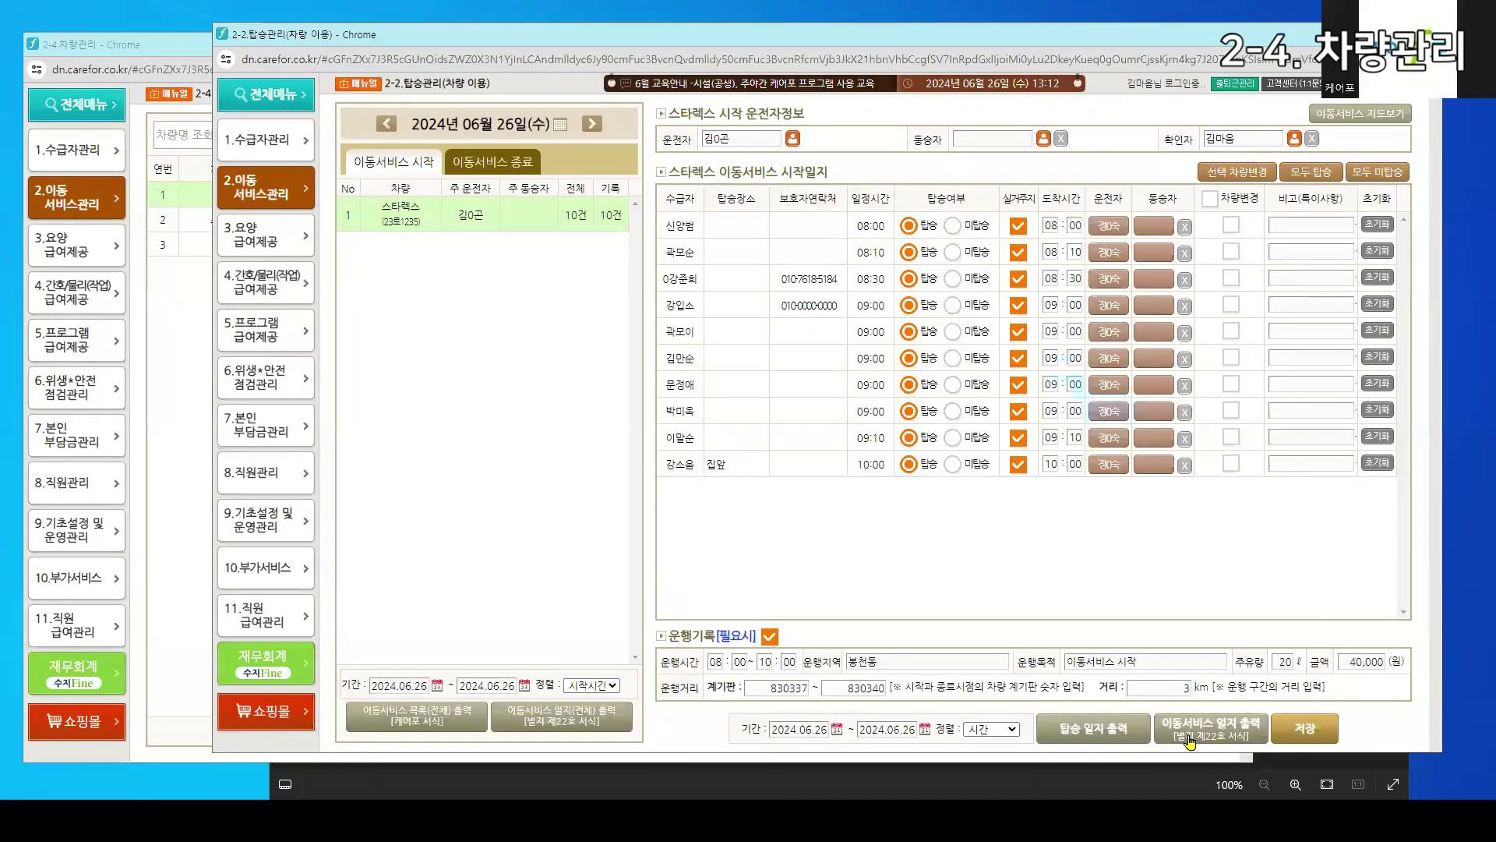
Preview the 스타렉스 이동서비스 일지 [별지 제22호 서식], close it, and show 스타렉스's June 26 drivers in the 2-4.차량관리 calendar
left_click(1188, 741)
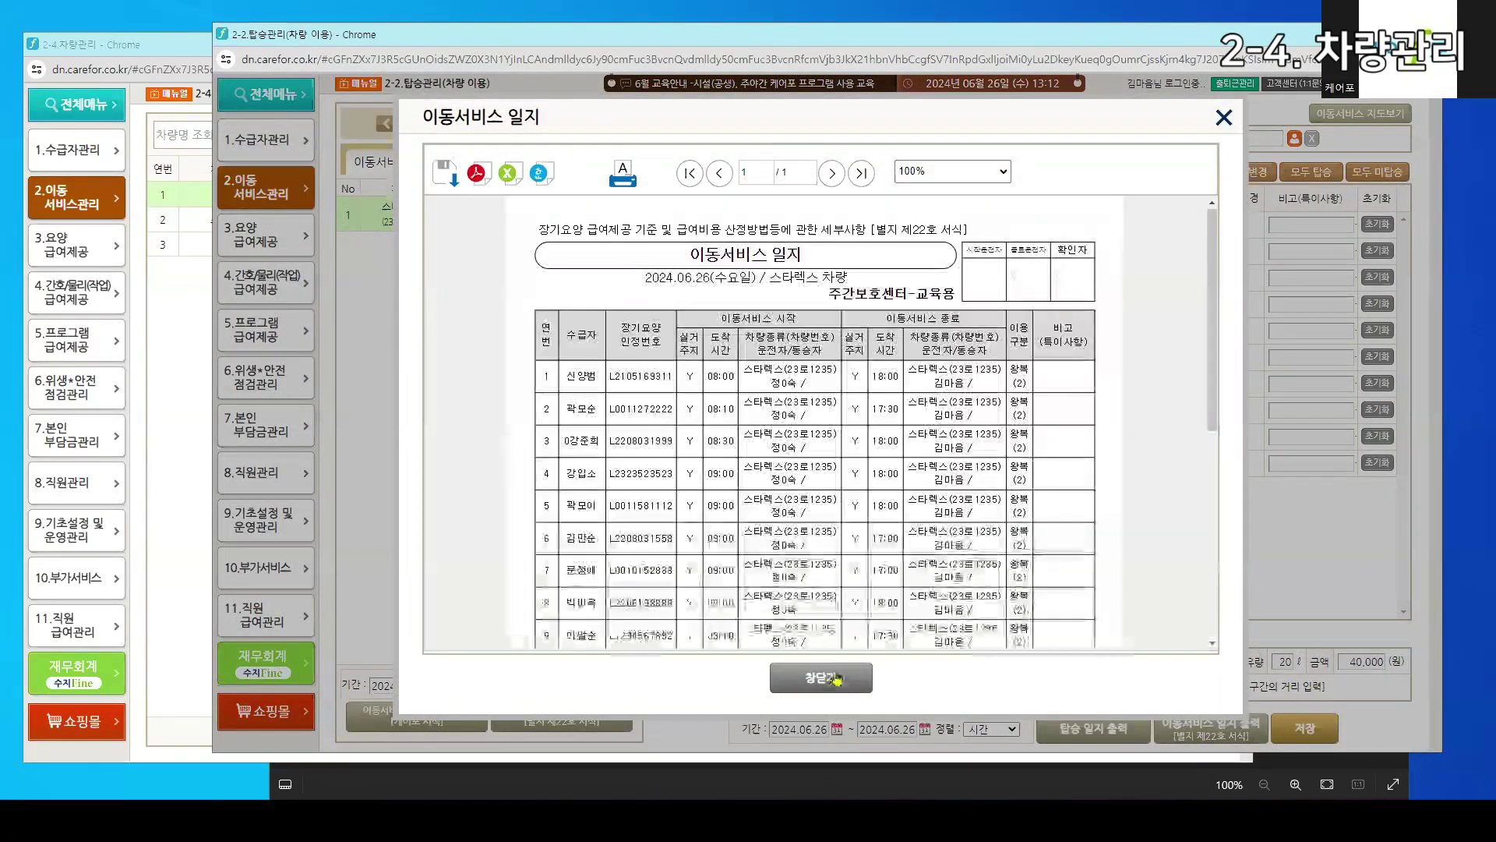
left_click(843, 673)
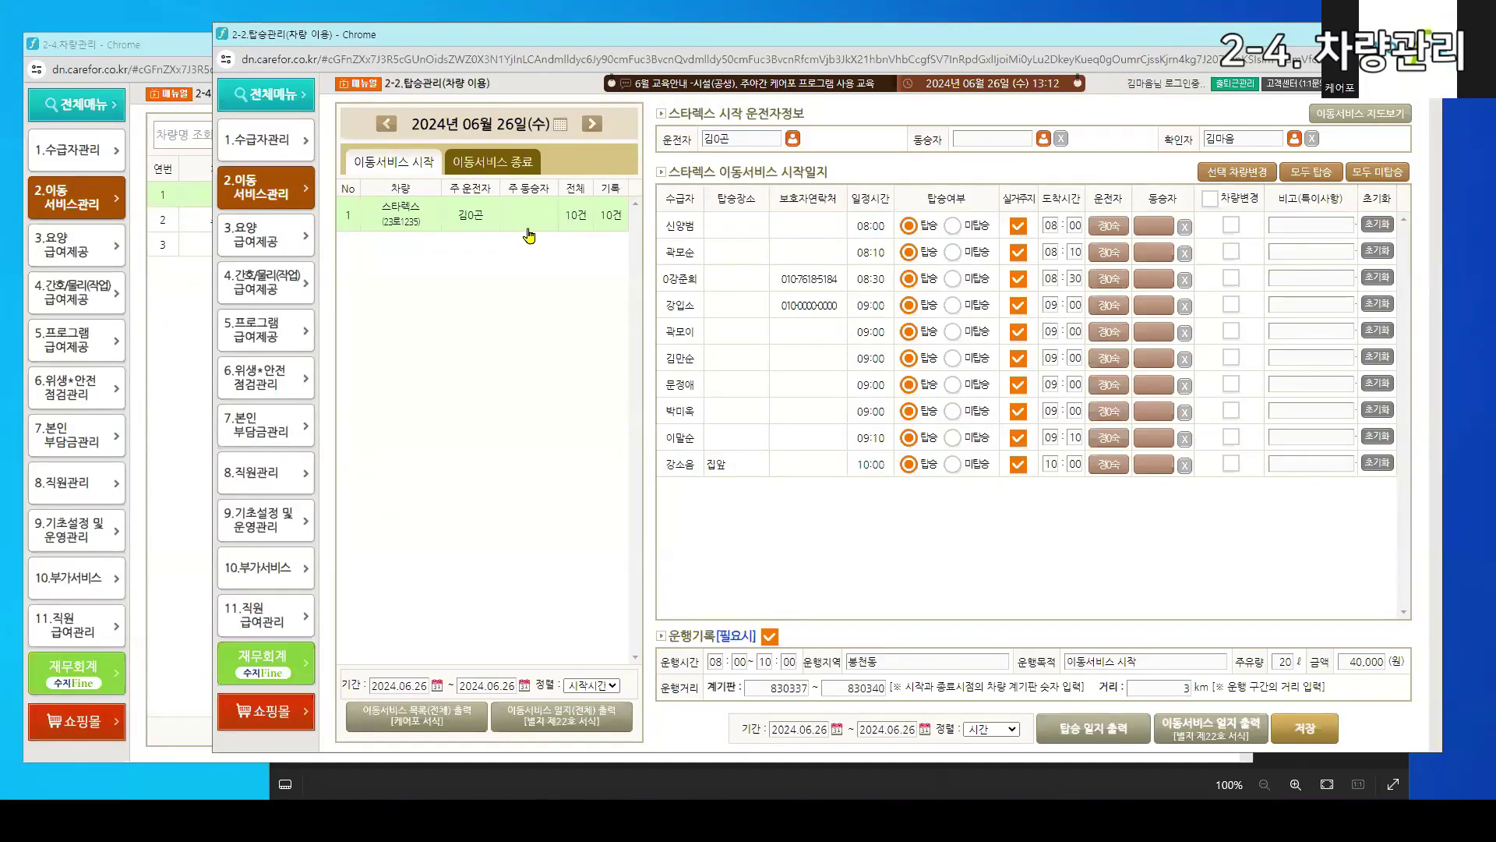
left_click(188, 377)
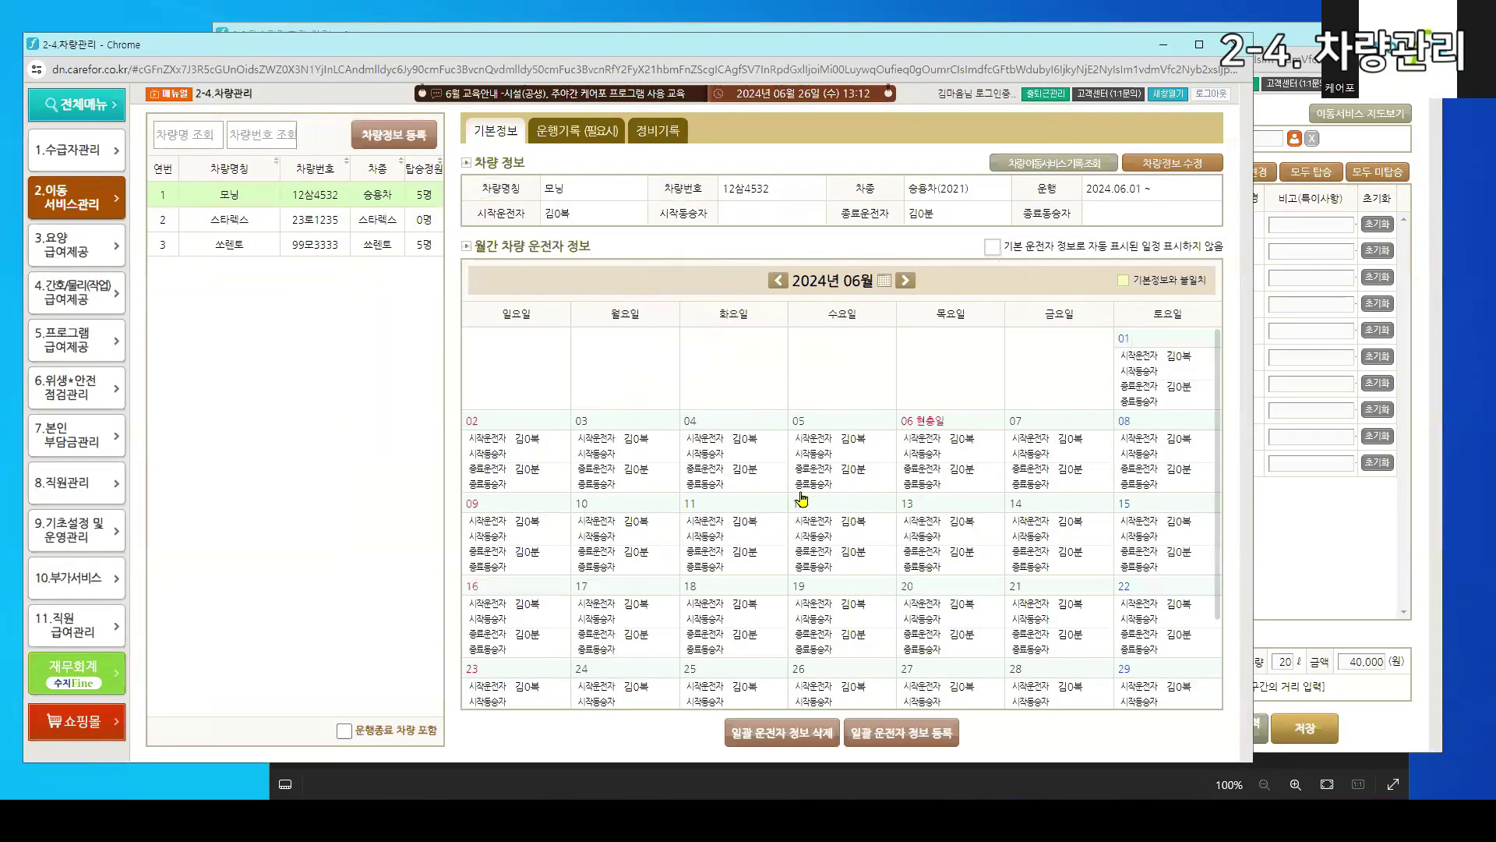
left_click(1374, 150)
left_click(173, 431)
left_click(230, 219)
scroll(849, 514, "down", 2)
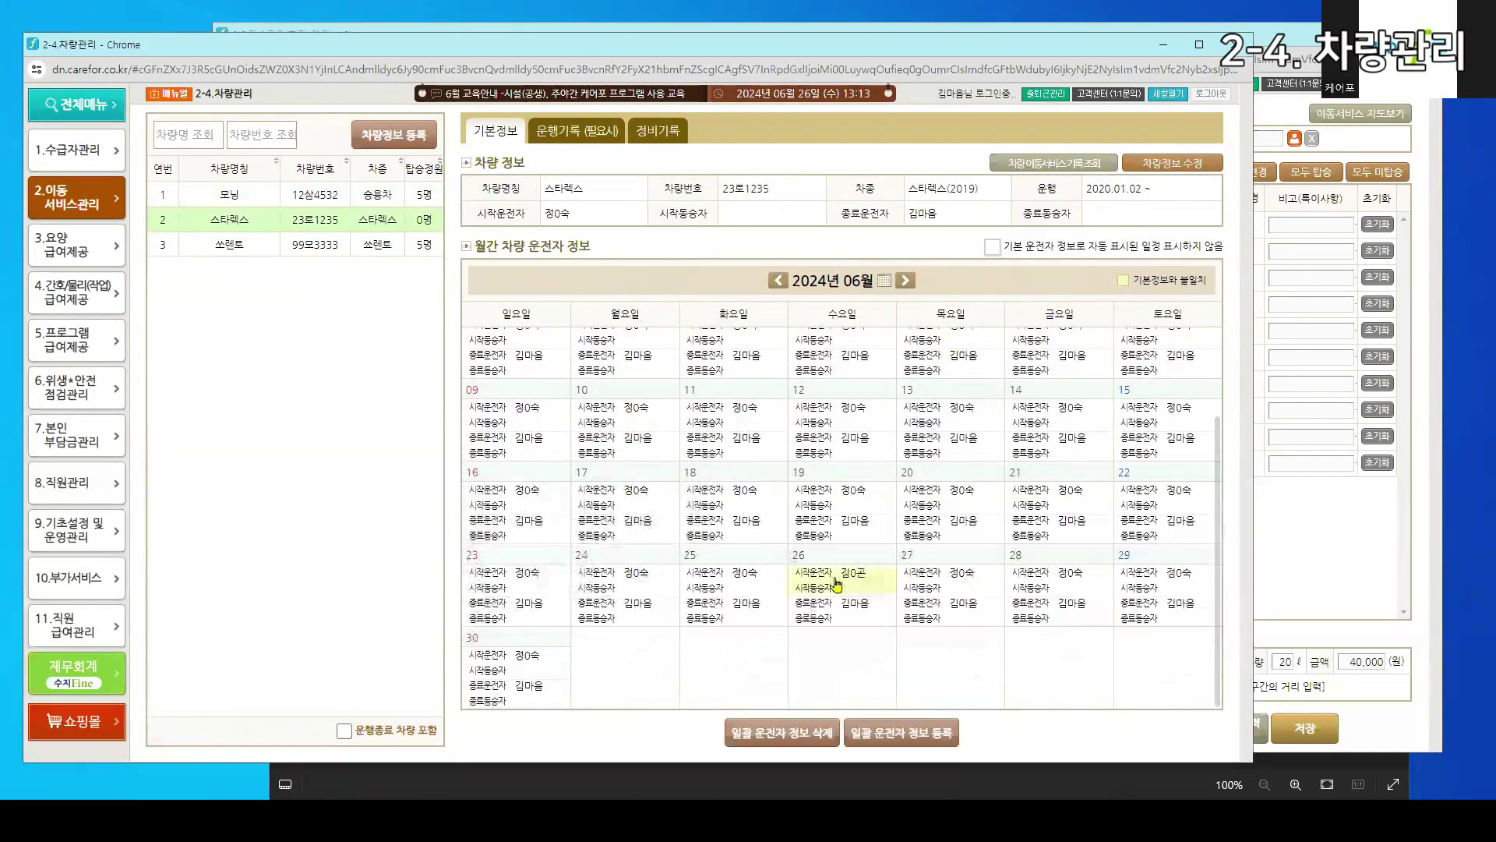
Highlight the 시작운전자 entry in 스타렉스's 차량 정보 and the 기본정보와 불일치 legend of its monthly driver calendar
left_click(1356, 637)
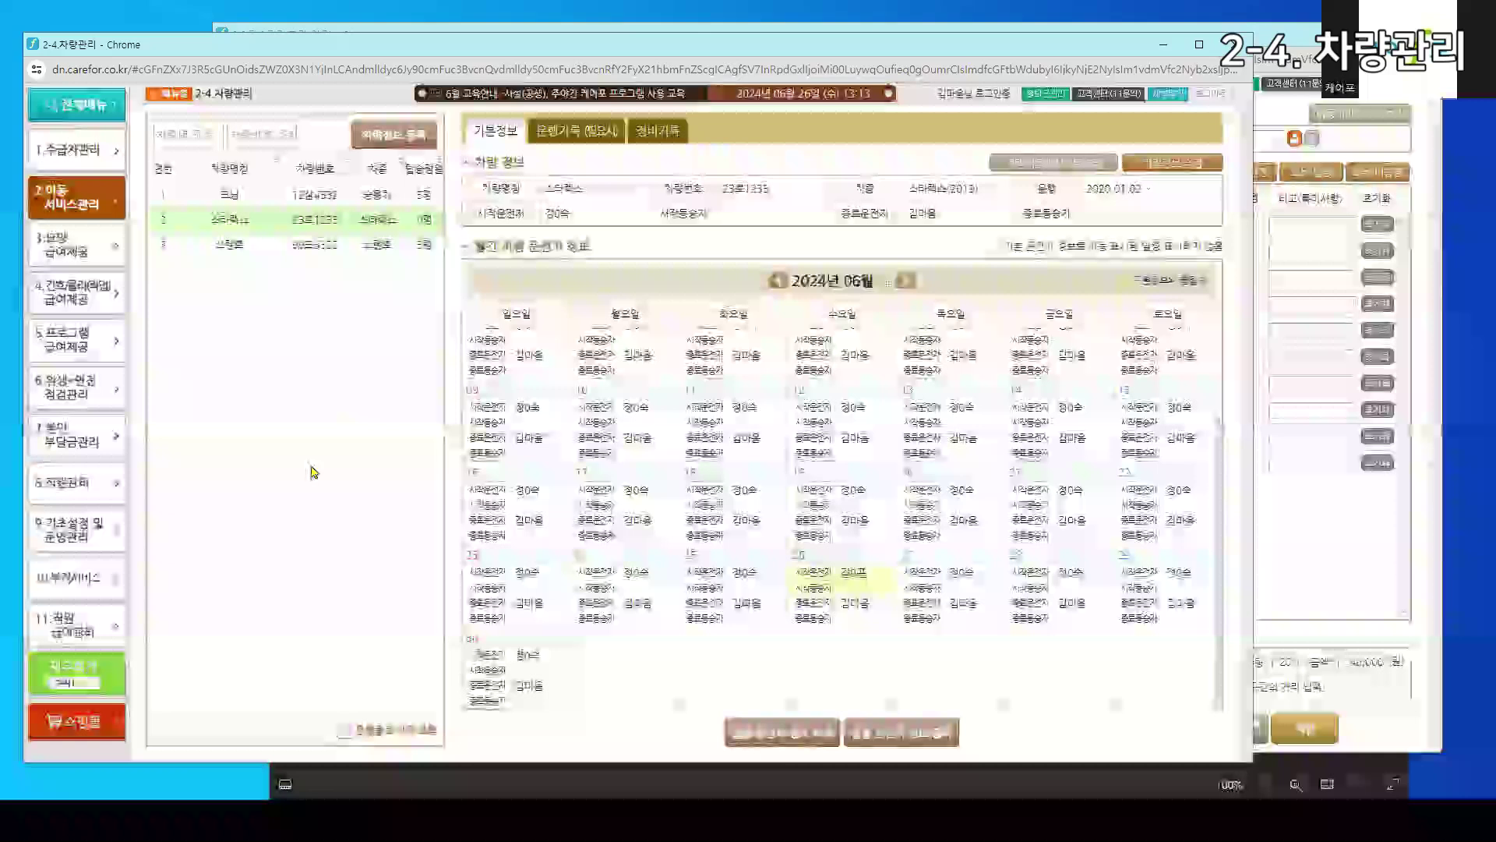
left_click(169, 457)
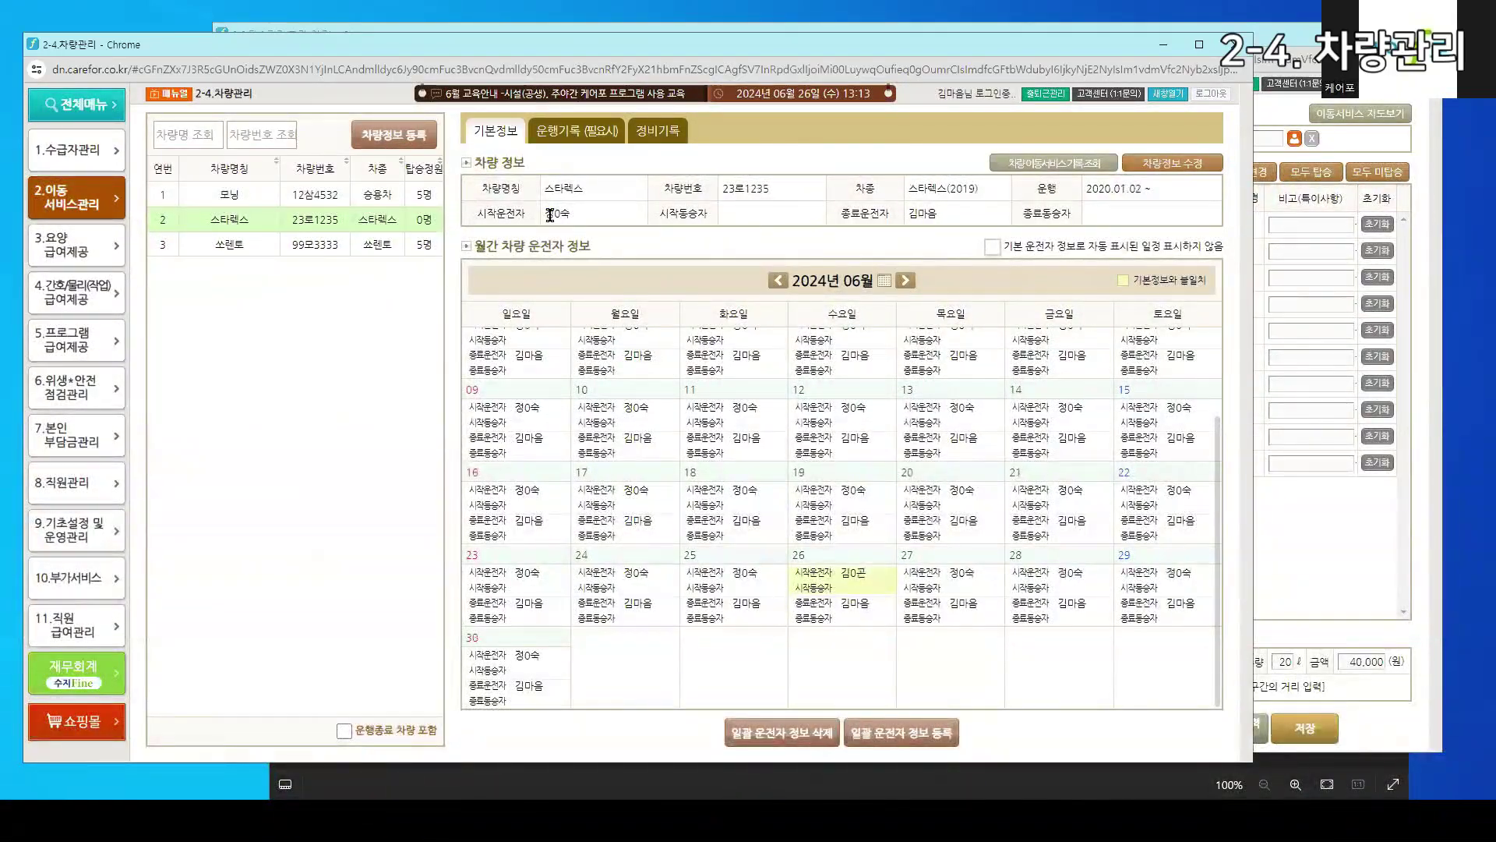
left_click_drag(543, 213, 554, 213)
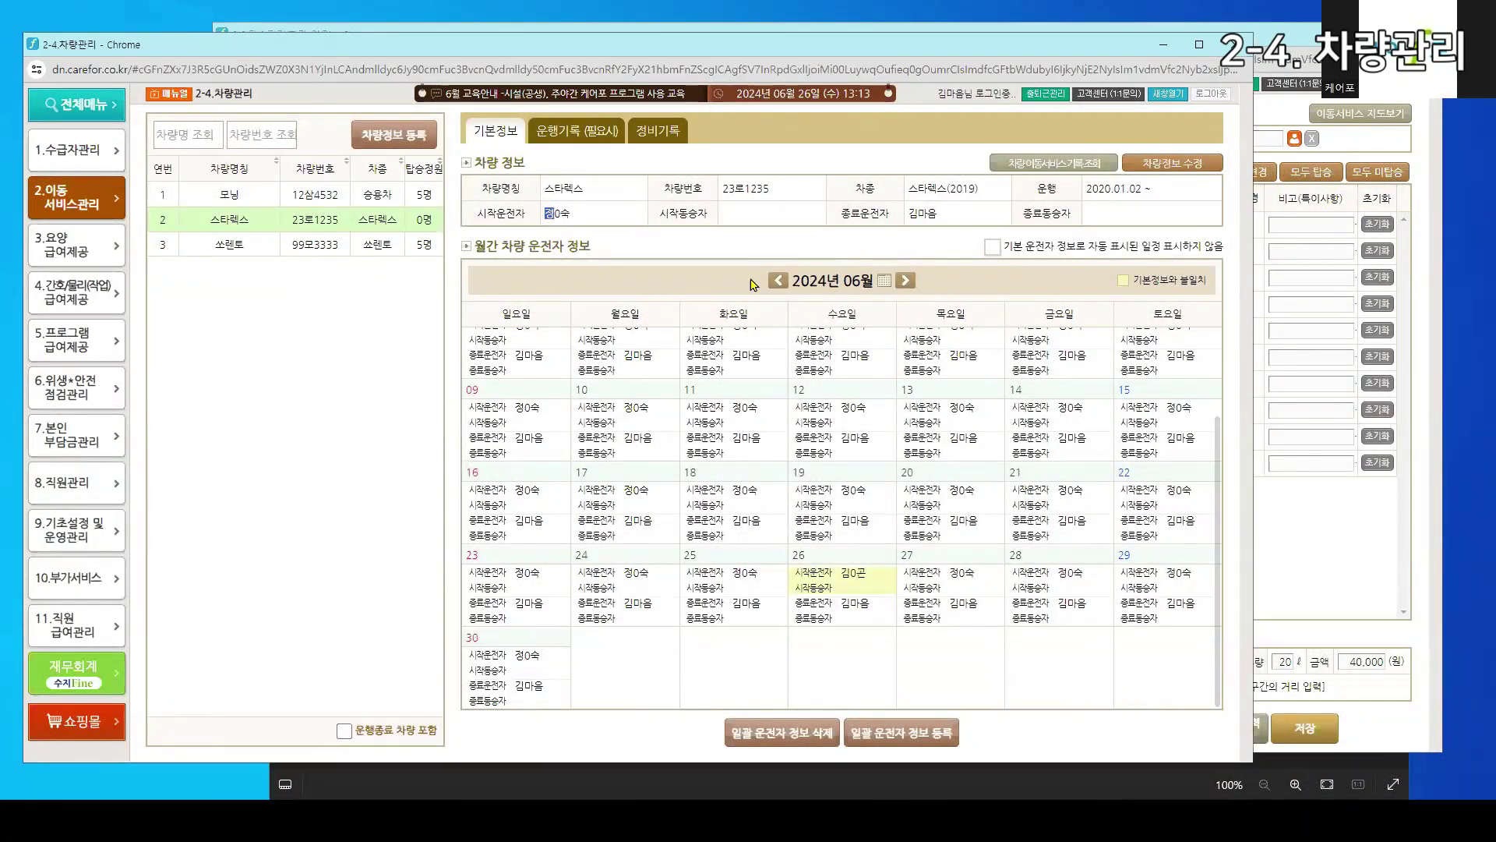
left_click_drag(1141, 280, 1177, 314)
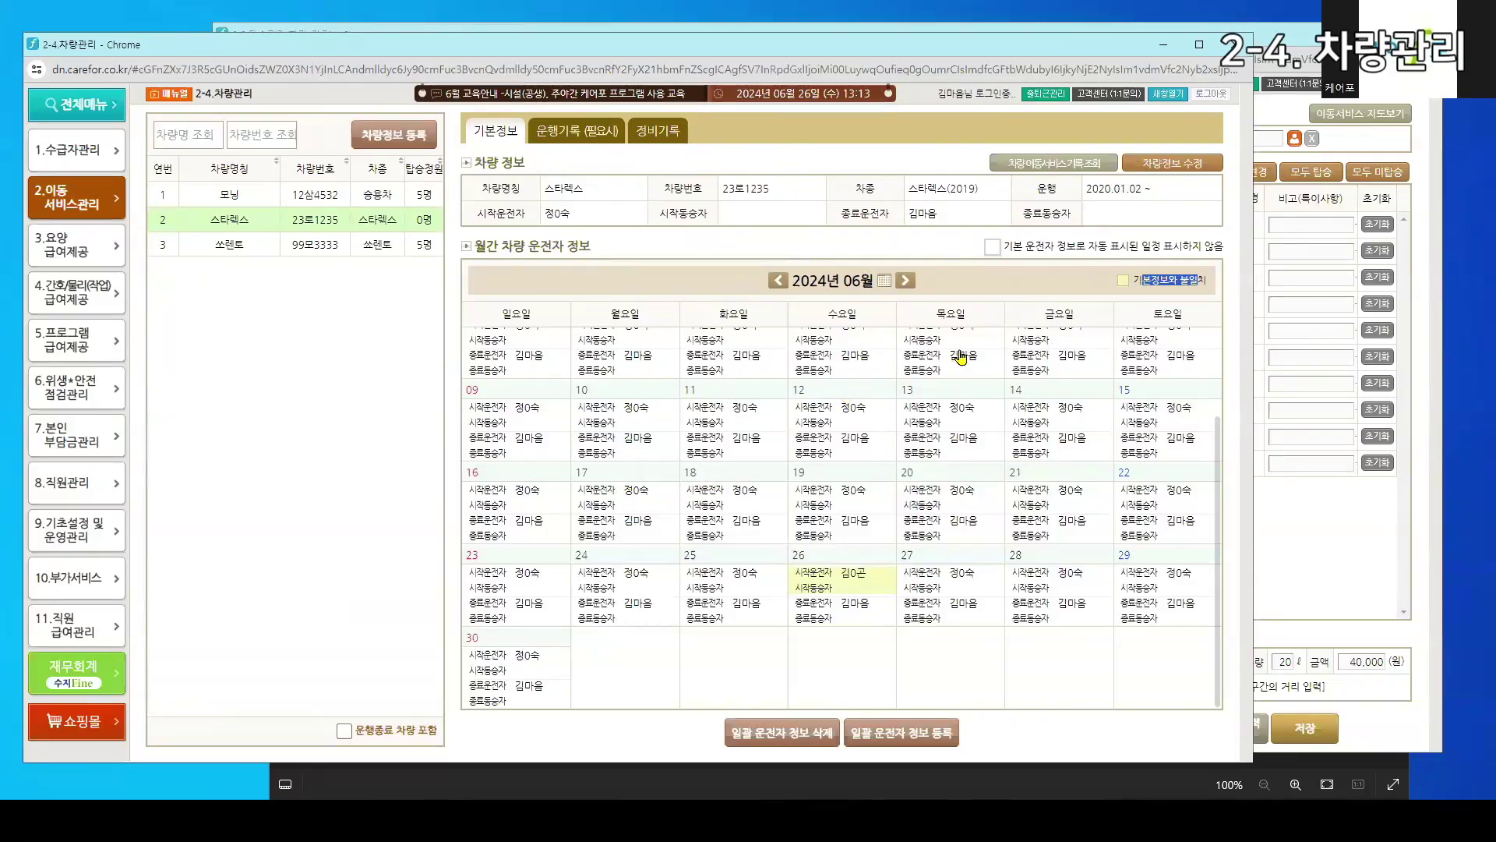
left_click(953, 269)
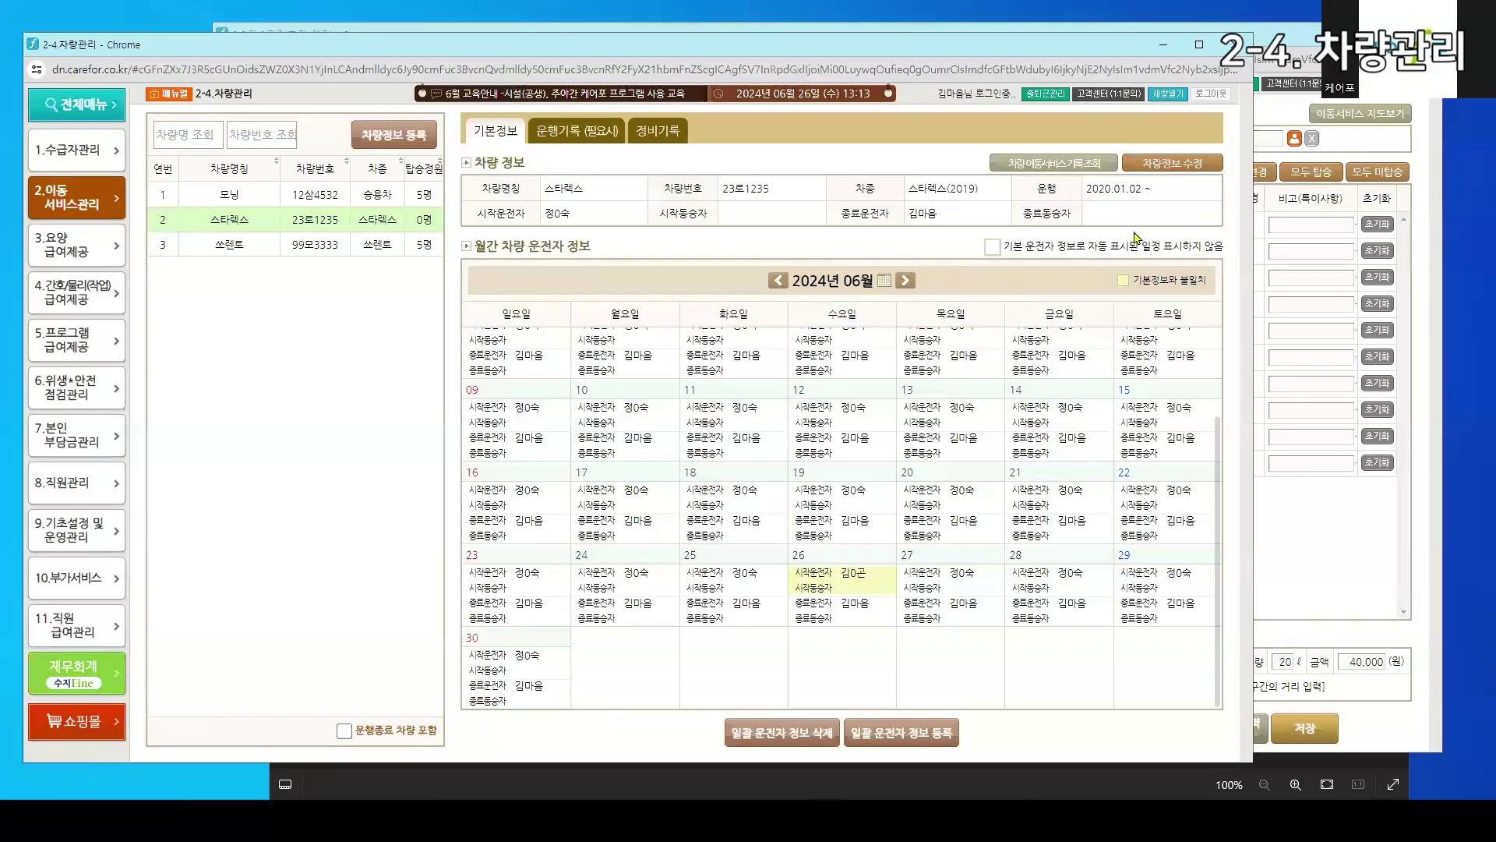
Review 스타렉스's 차량정보 수정 form and the blank 차량정보 등록 form without saving, ending with 스타렉스 selected in the vehicle list
left_click(1179, 167)
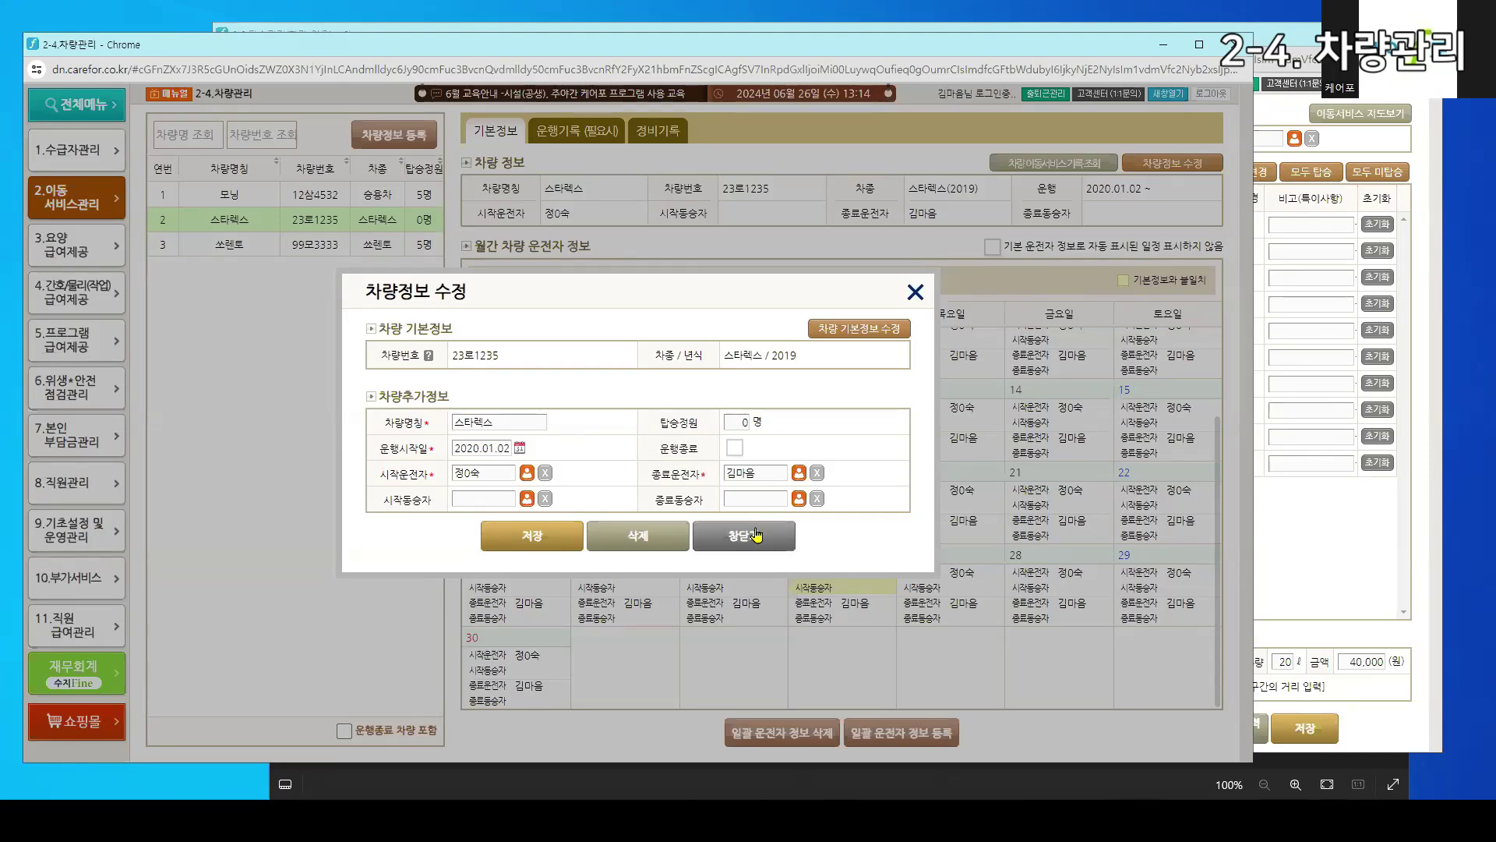
left_click(755, 535)
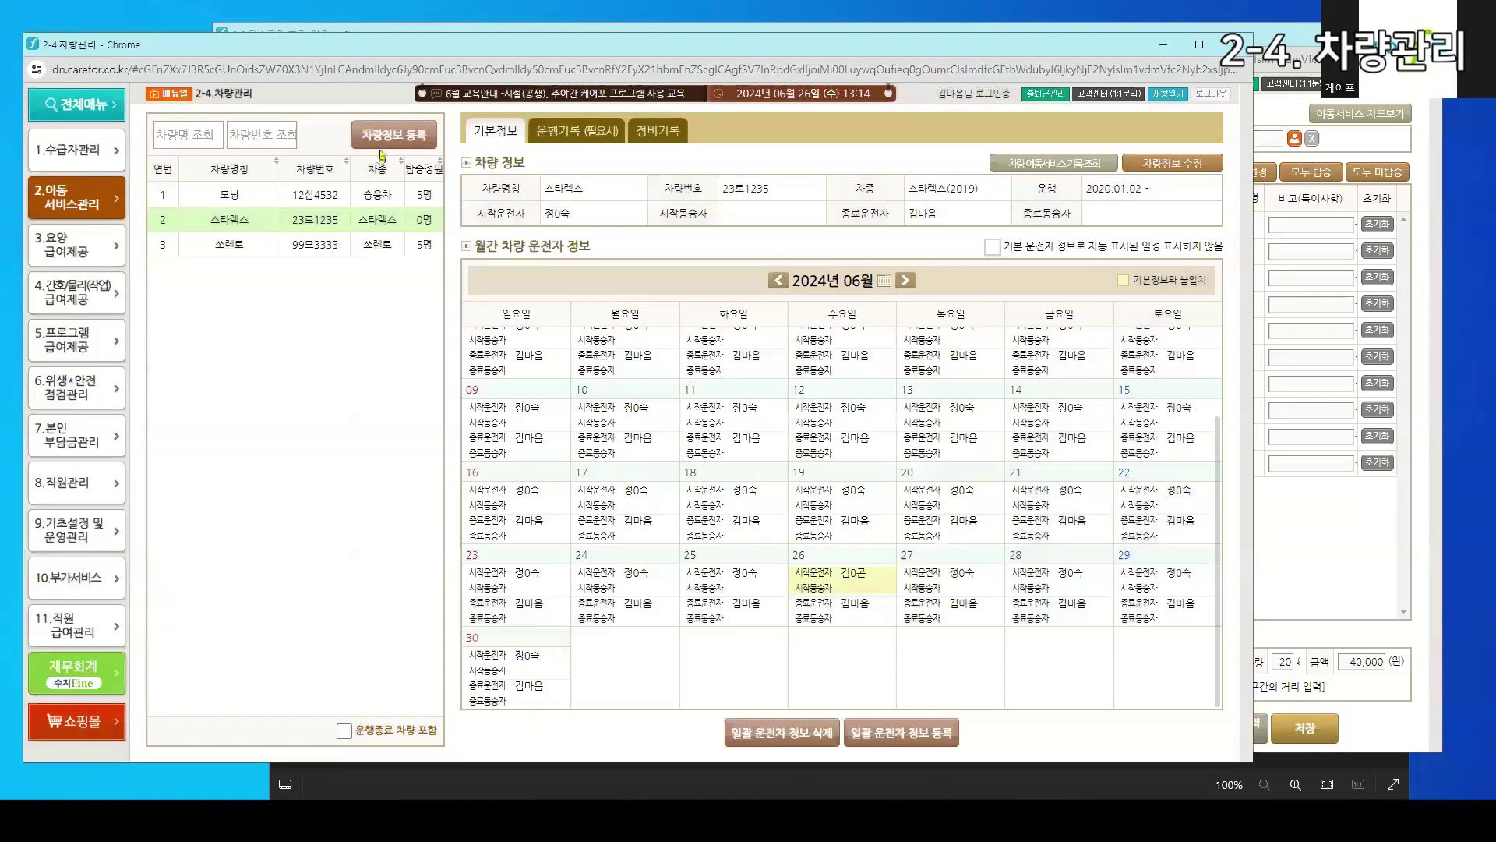
left_click(387, 137)
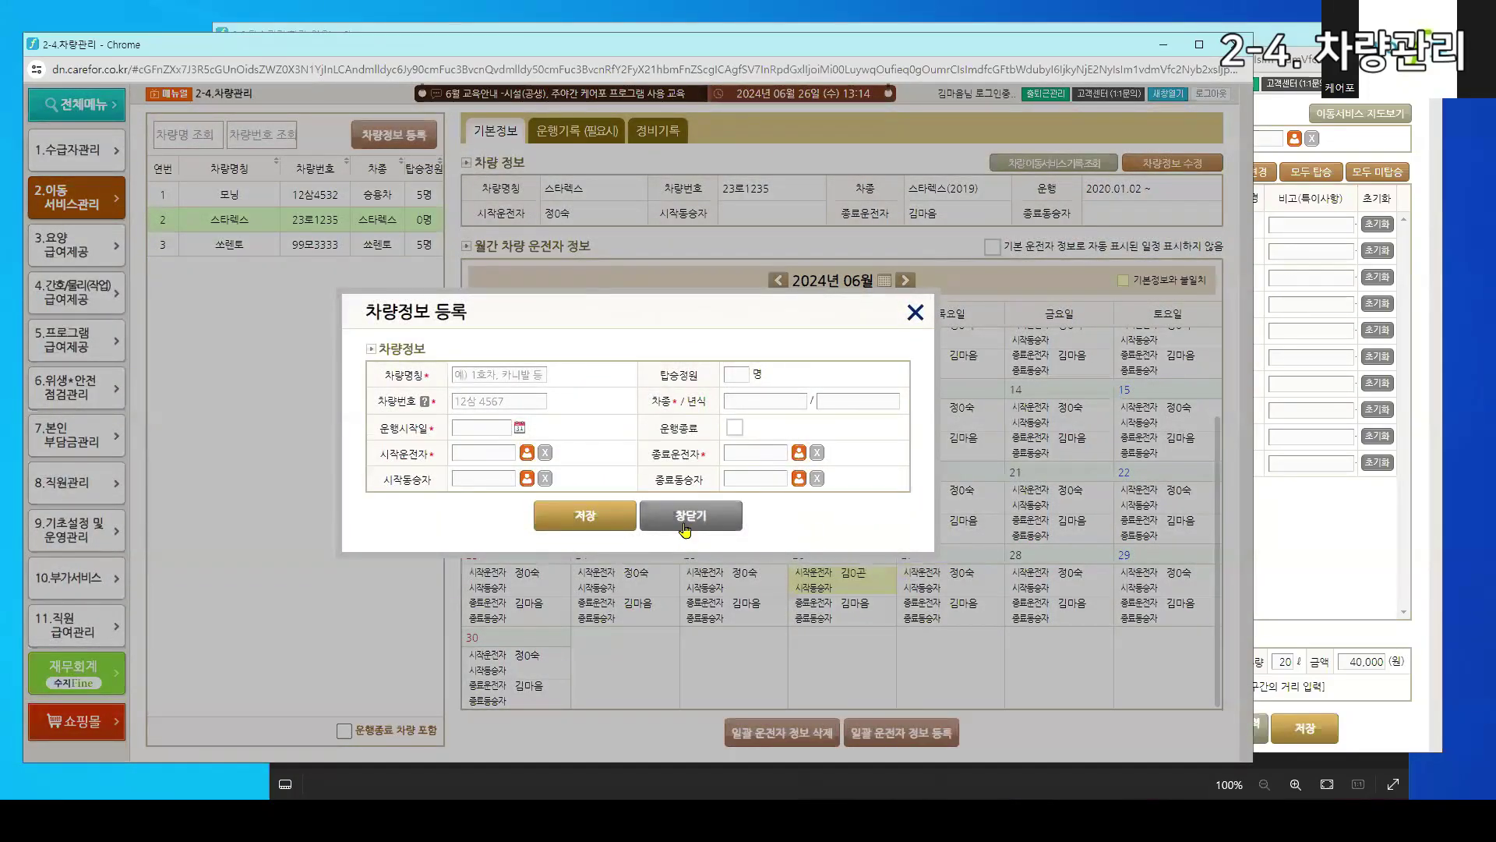
left_click(686, 522)
left_click(265, 221)
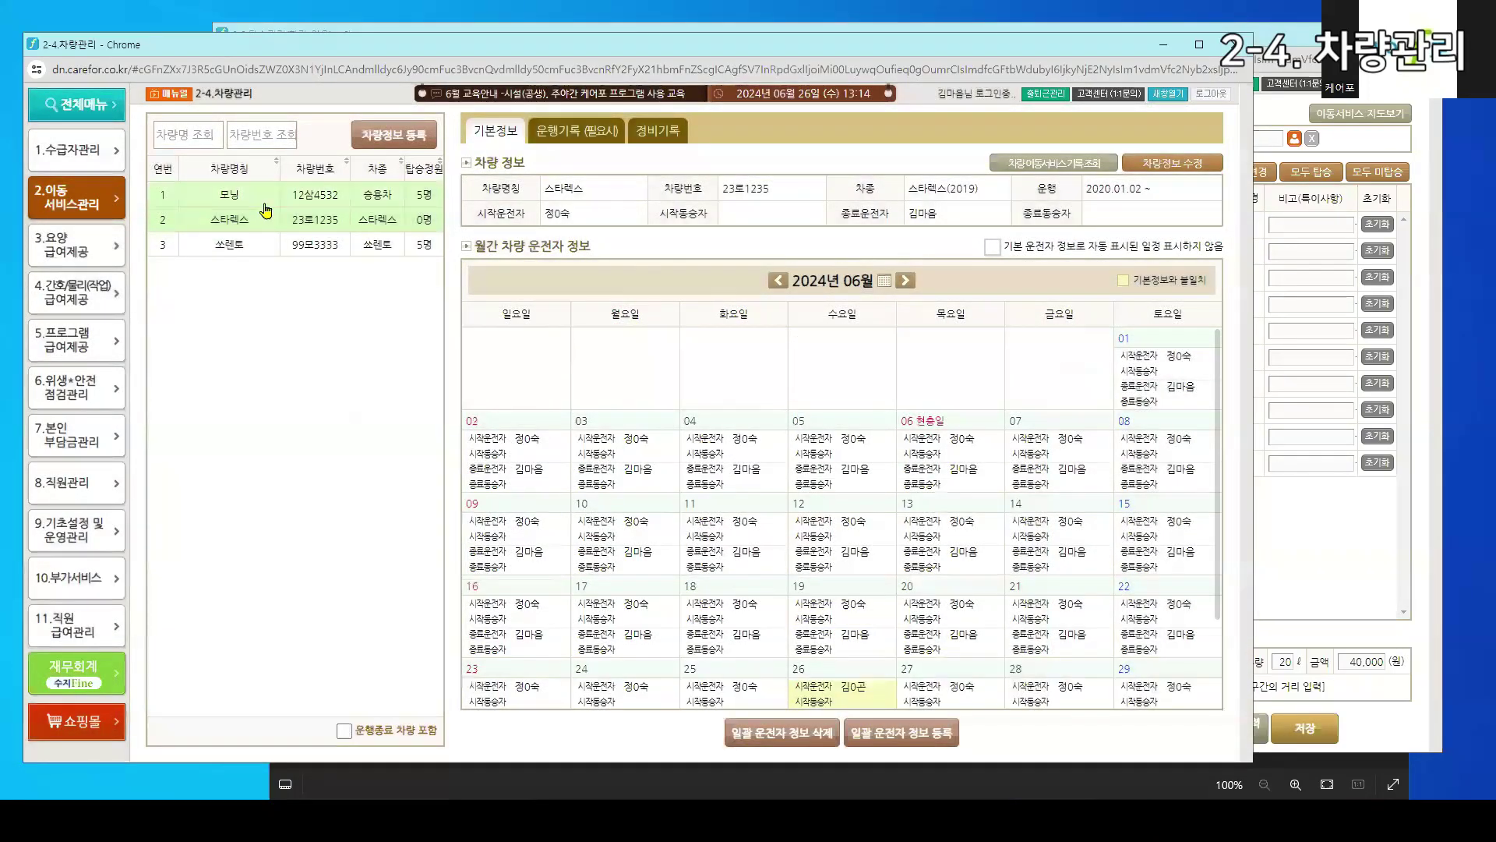
left_click(265, 201)
left_click(266, 221)
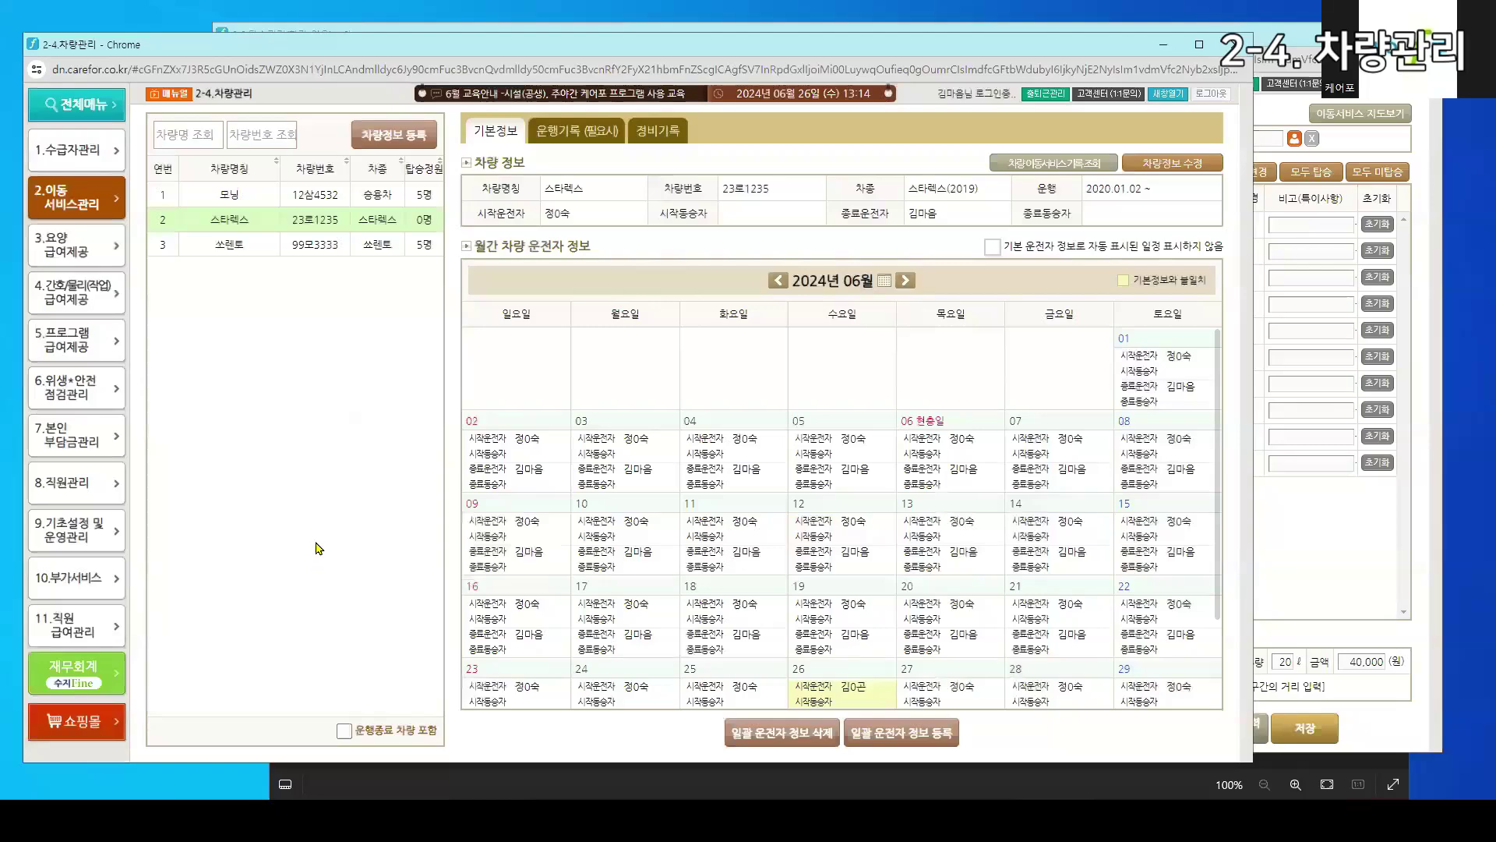
Include 운행종료 차량 in the vehicle list and review the 운행종료 setting in 카니발's 차량정보 수정 form, closing it without saving
left_click(343, 731)
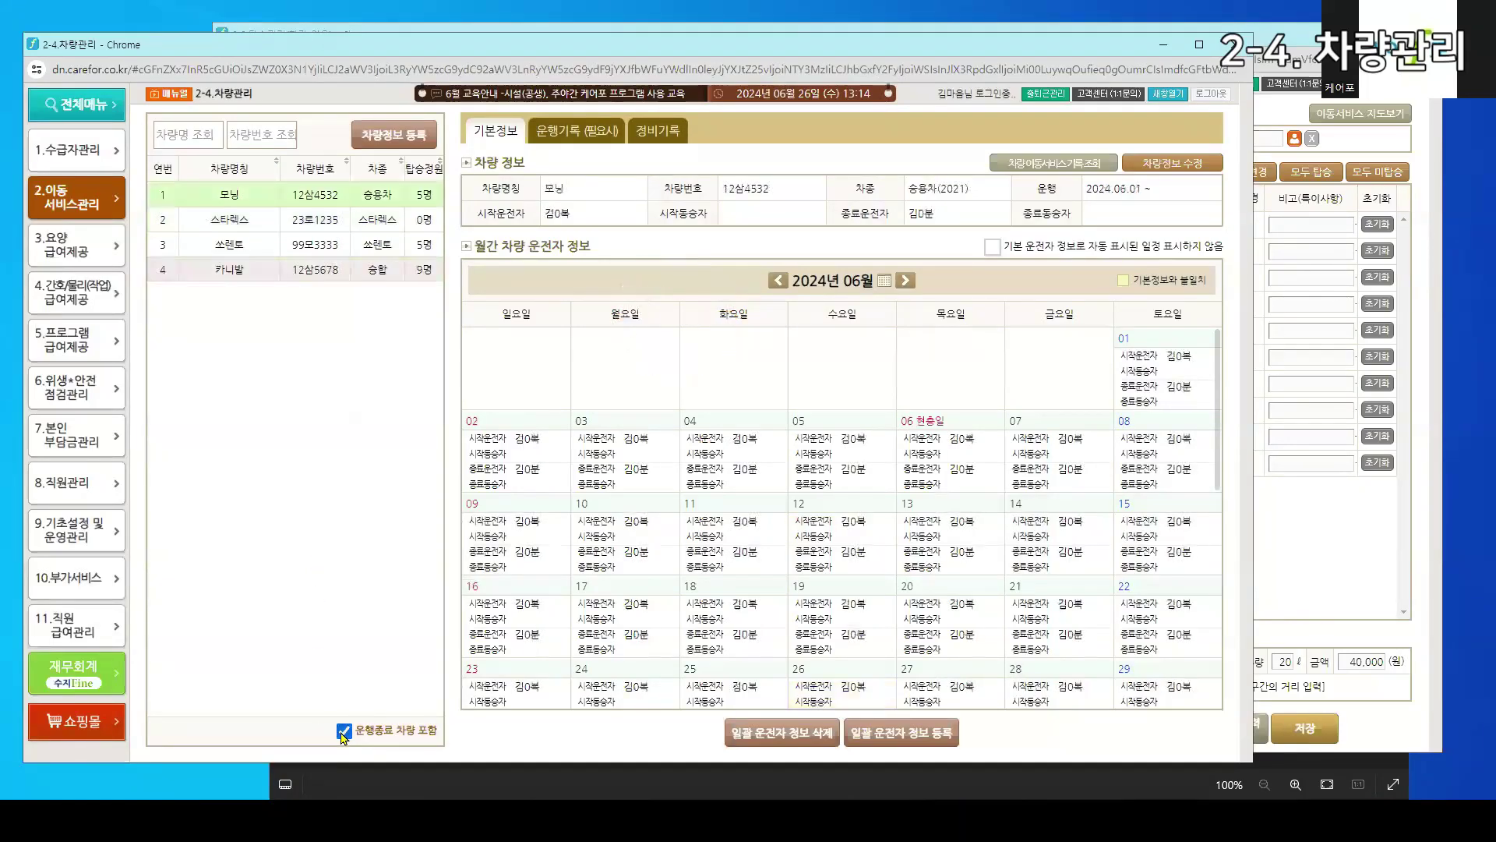
left_click(338, 272)
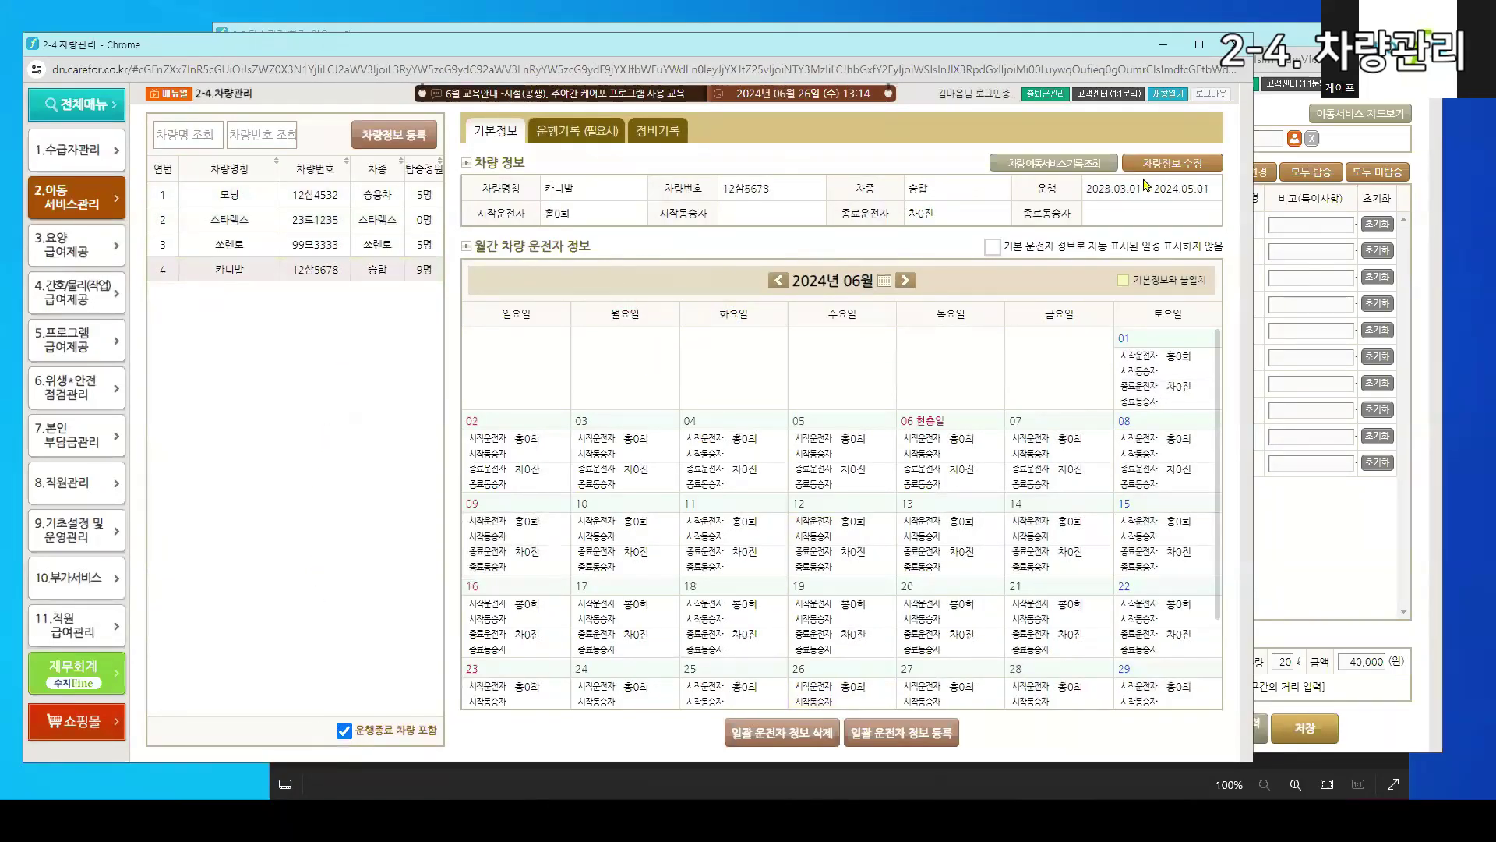
left_click(1162, 167)
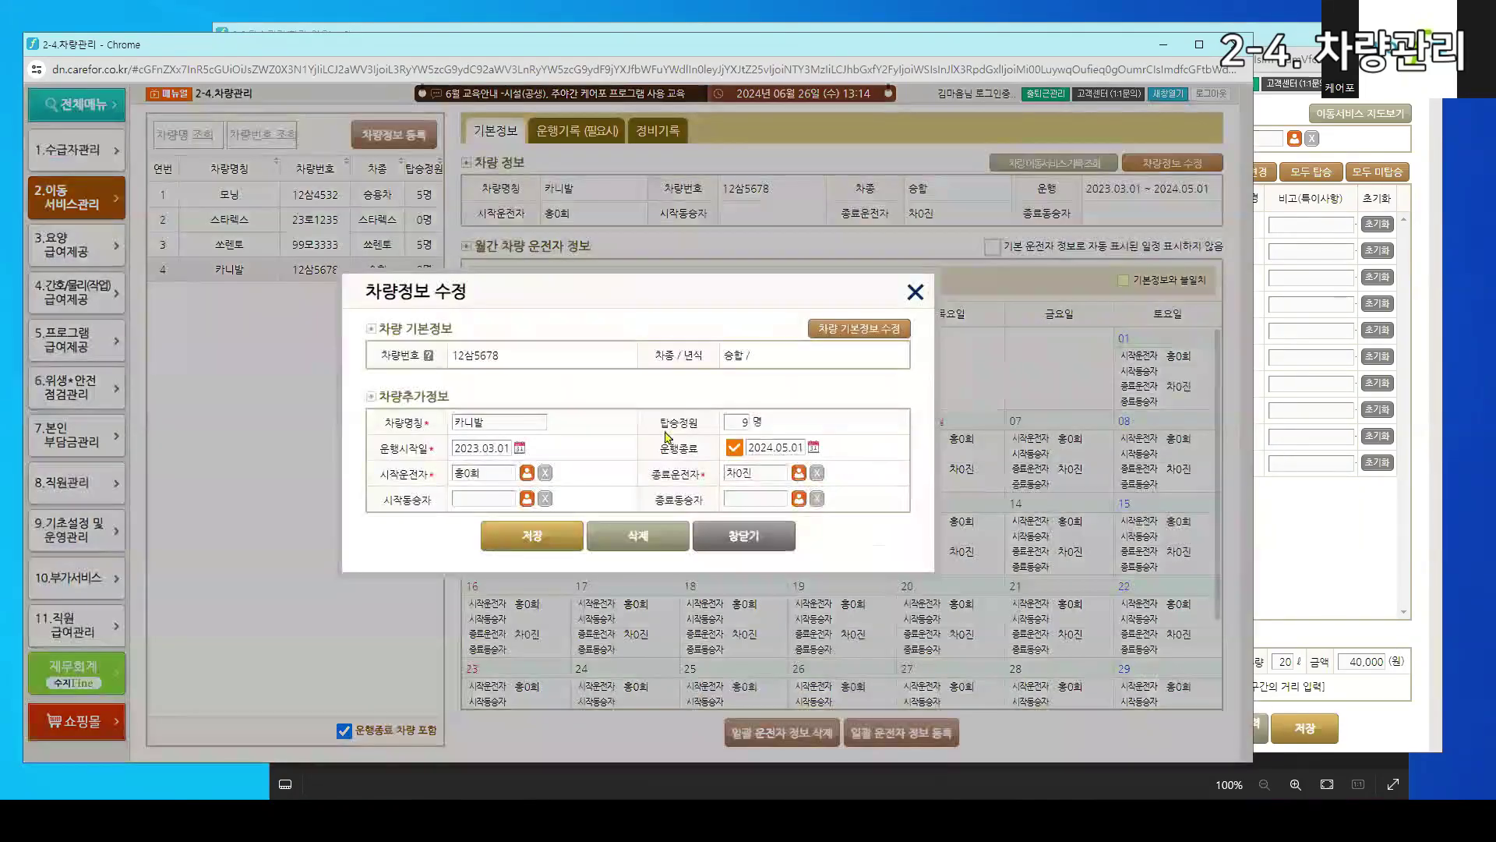
left_click(736, 536)
Compare the vehicle list with and without 운행종료 차량, viewing 카니발's 차량 정보 and leaving the ended vehicles included
left_click(343, 731)
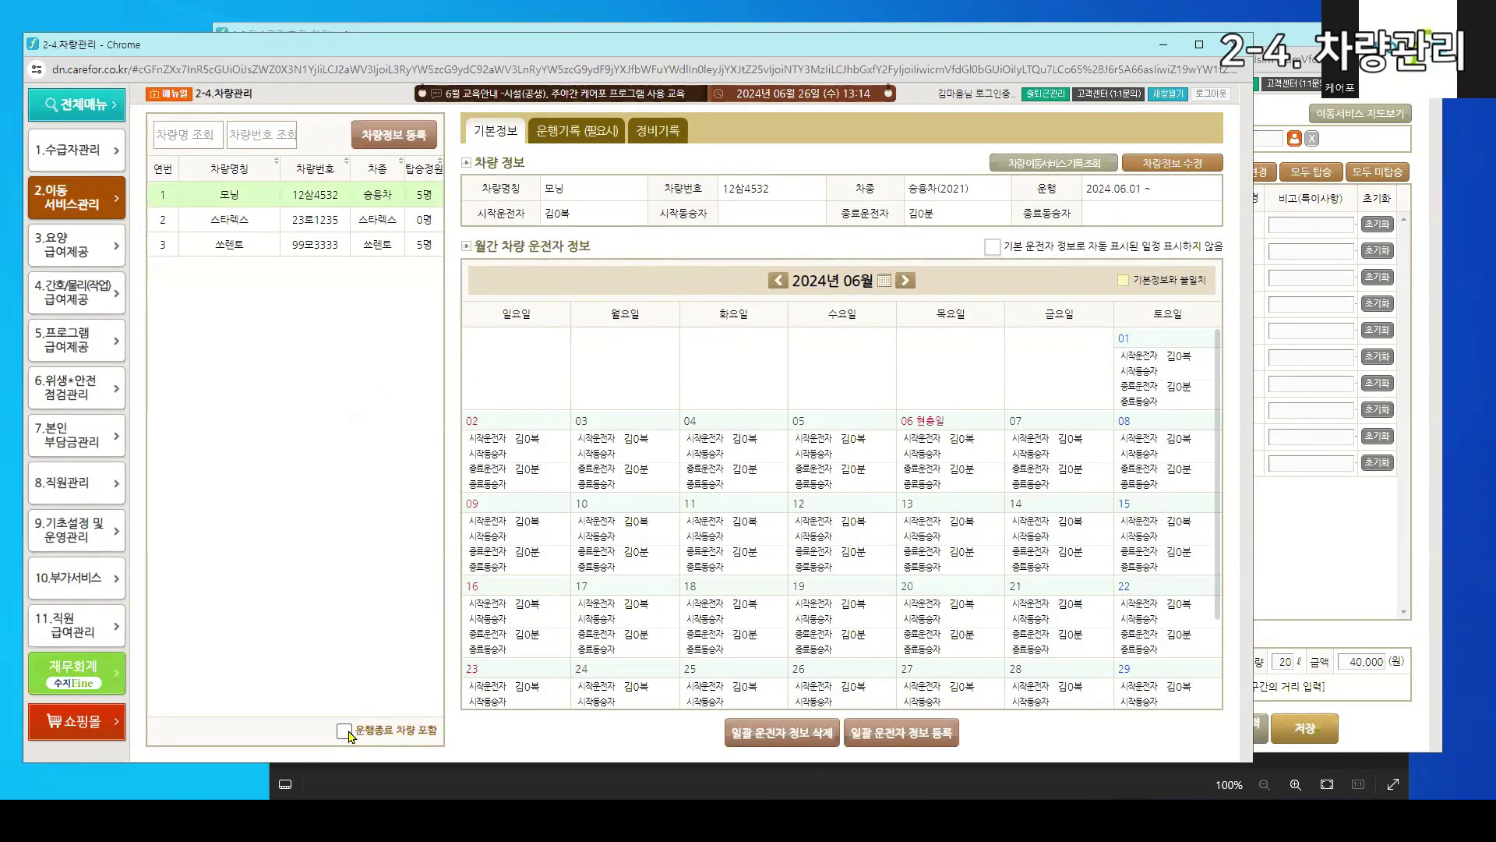
left_click(345, 731)
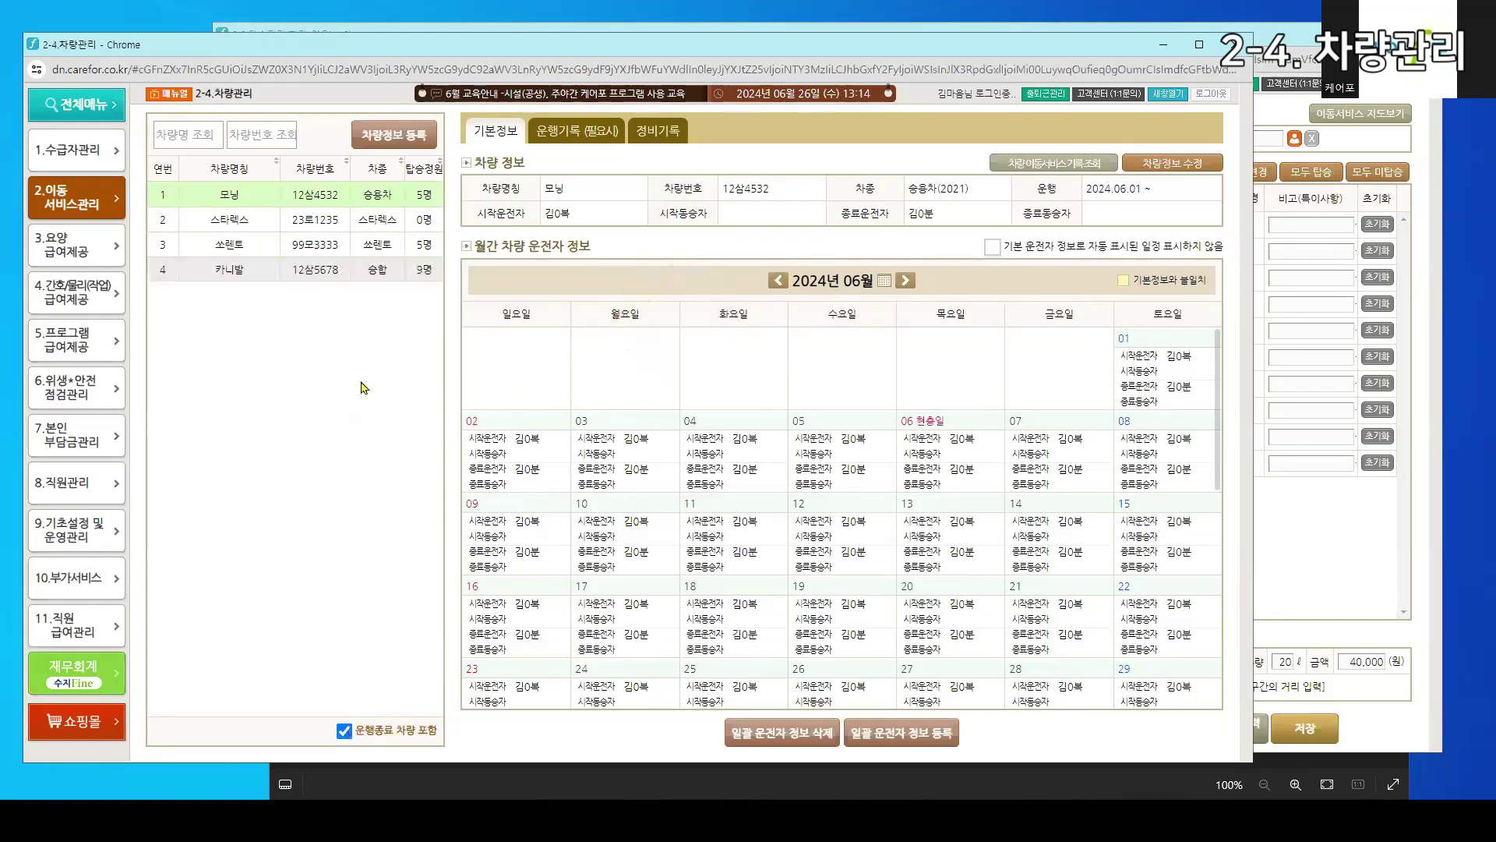
left_click(314, 265)
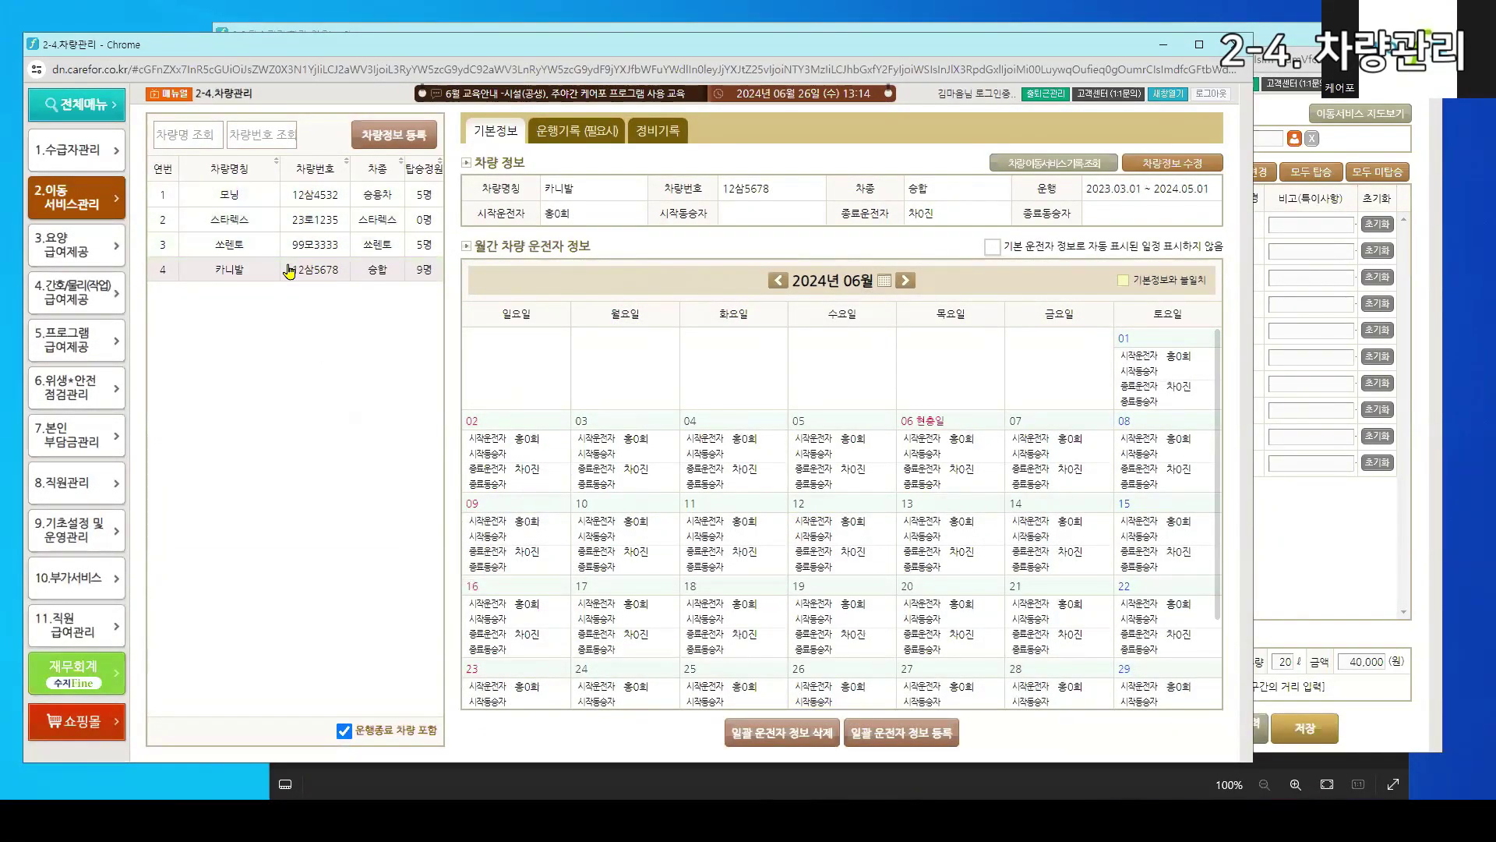
left_click(343, 731)
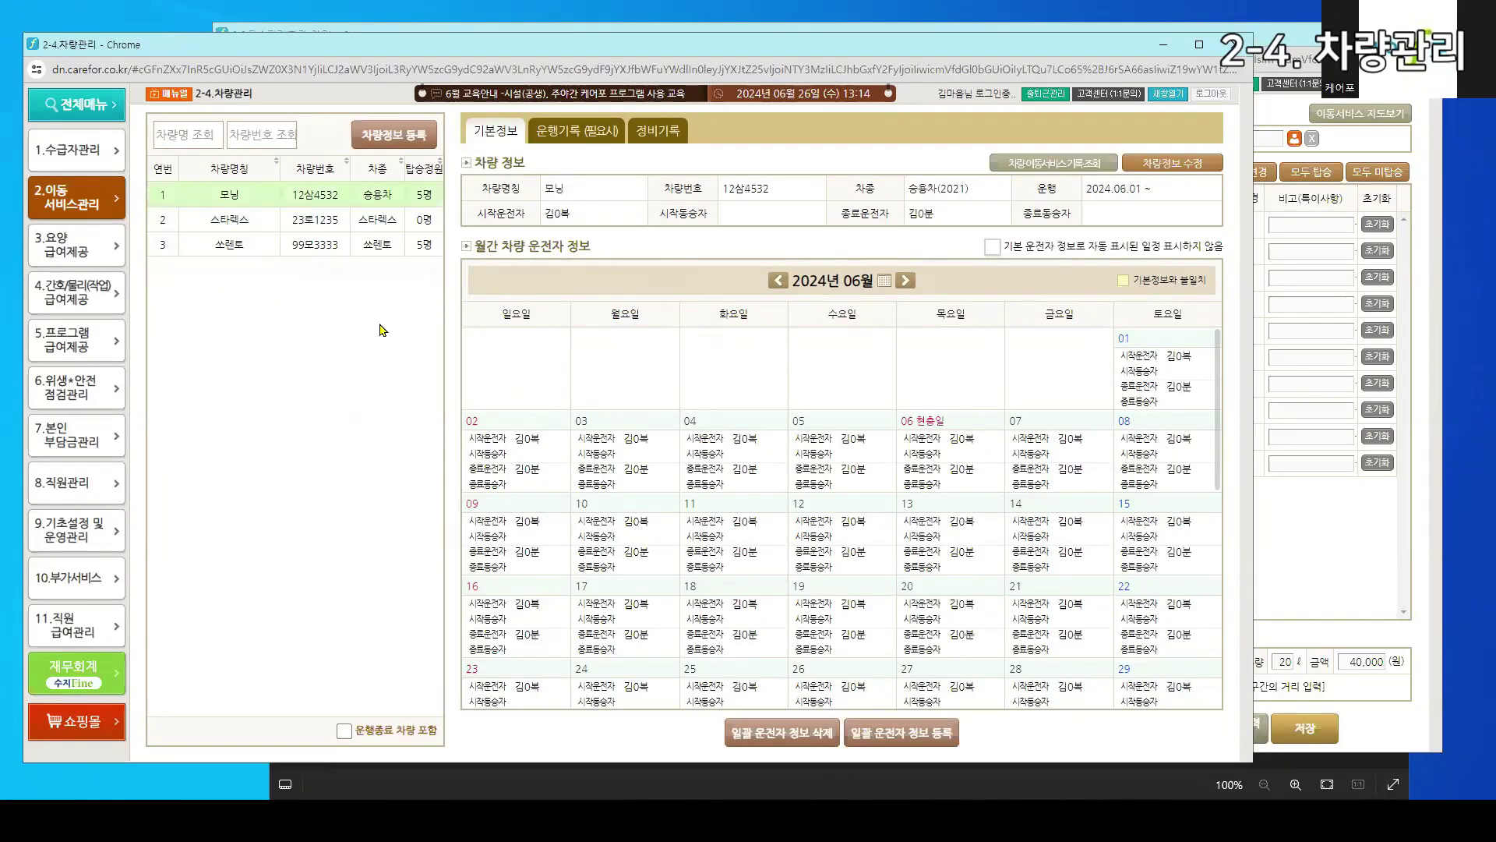
left_click(343, 731)
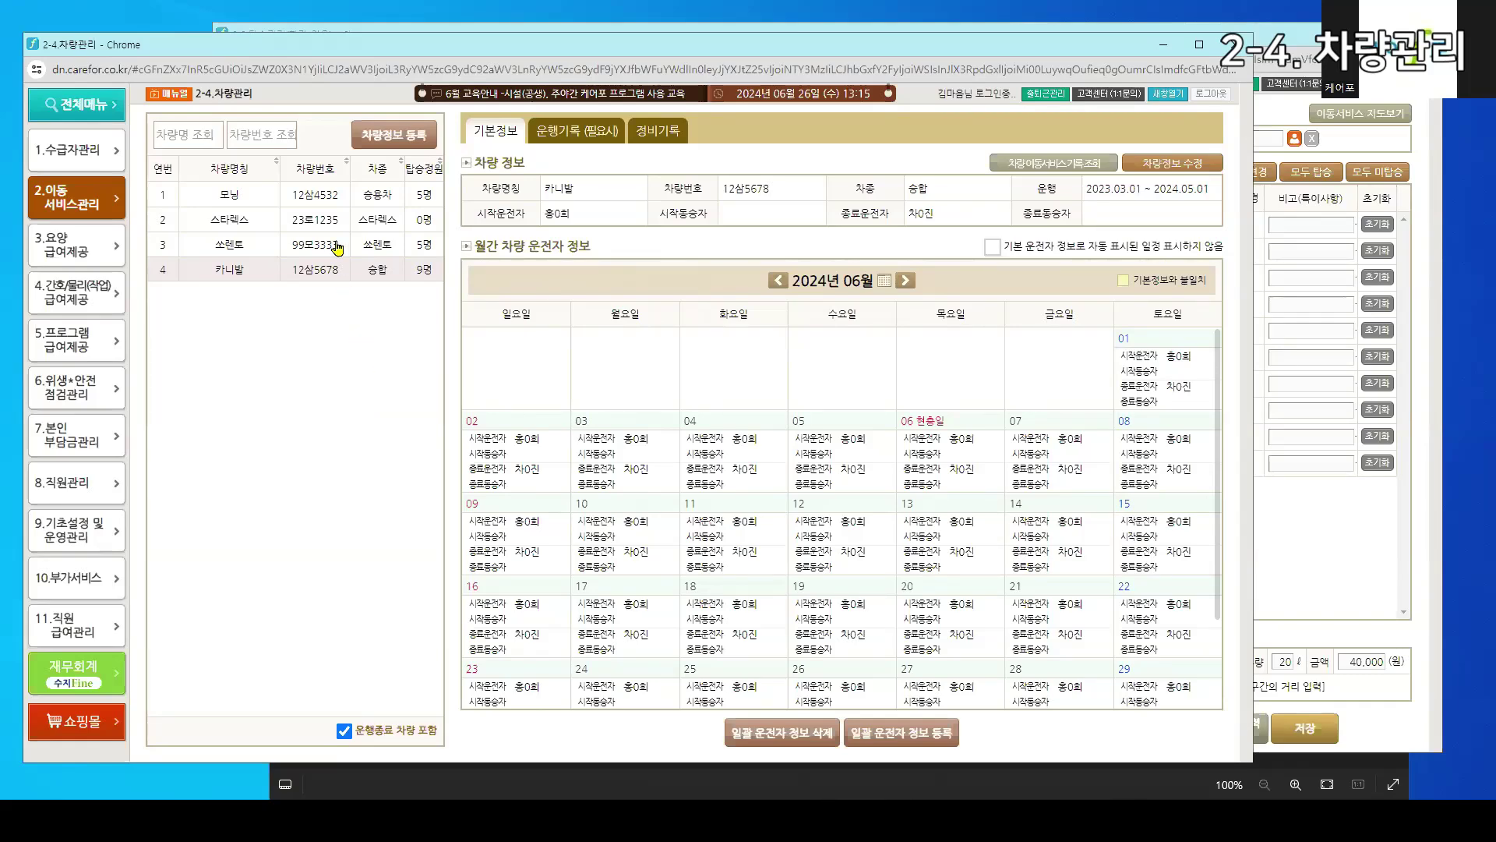
Open 모닝's 차량 기본정보 수정 form, and point out the 차량번호 and the option that also updates vehicle data in 이동서비스 운행 이력
left_click(343, 195)
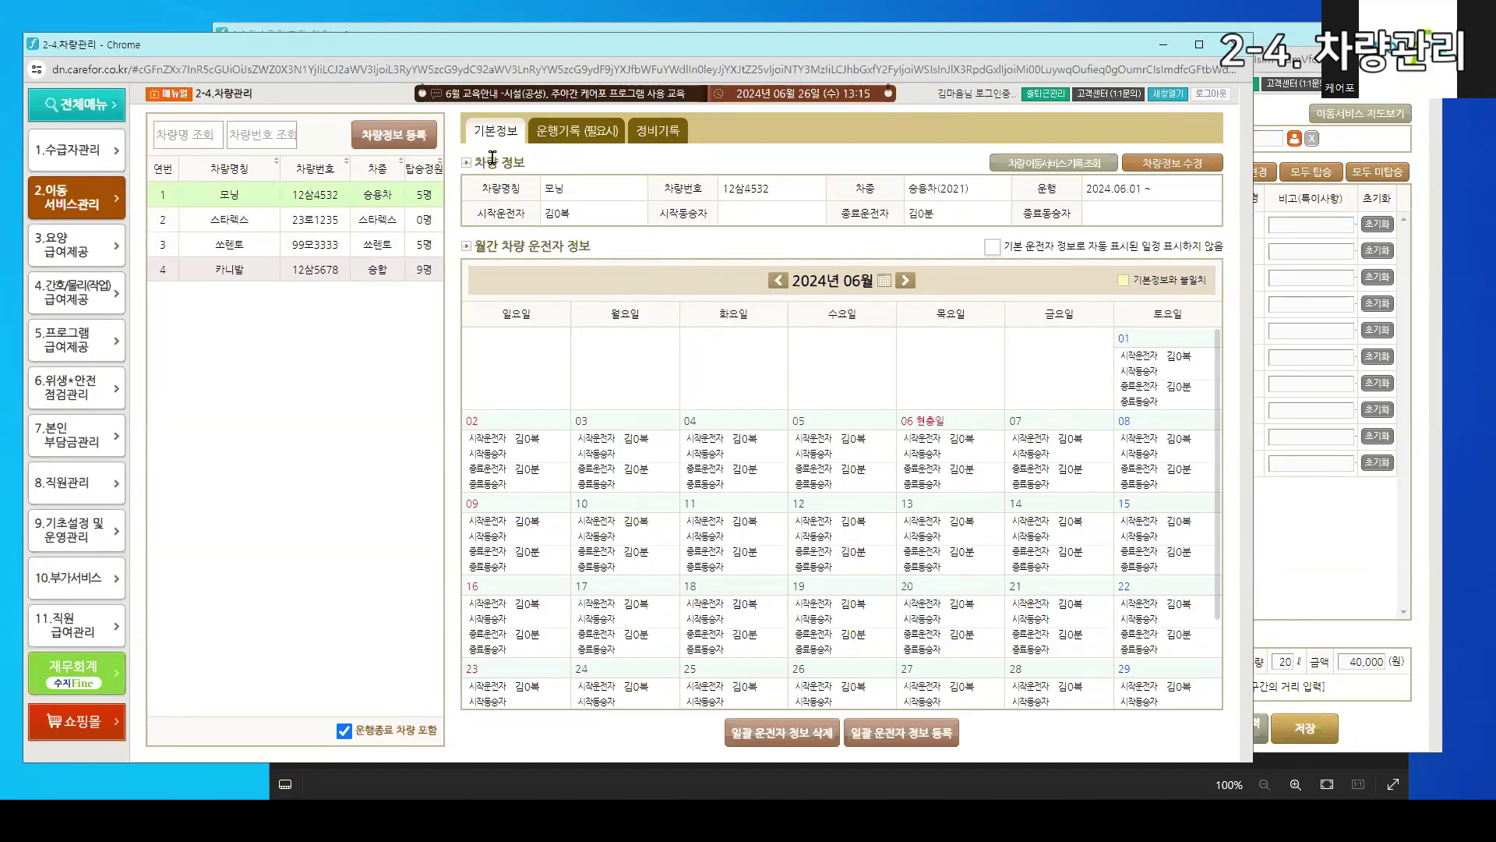
left_click(1181, 164)
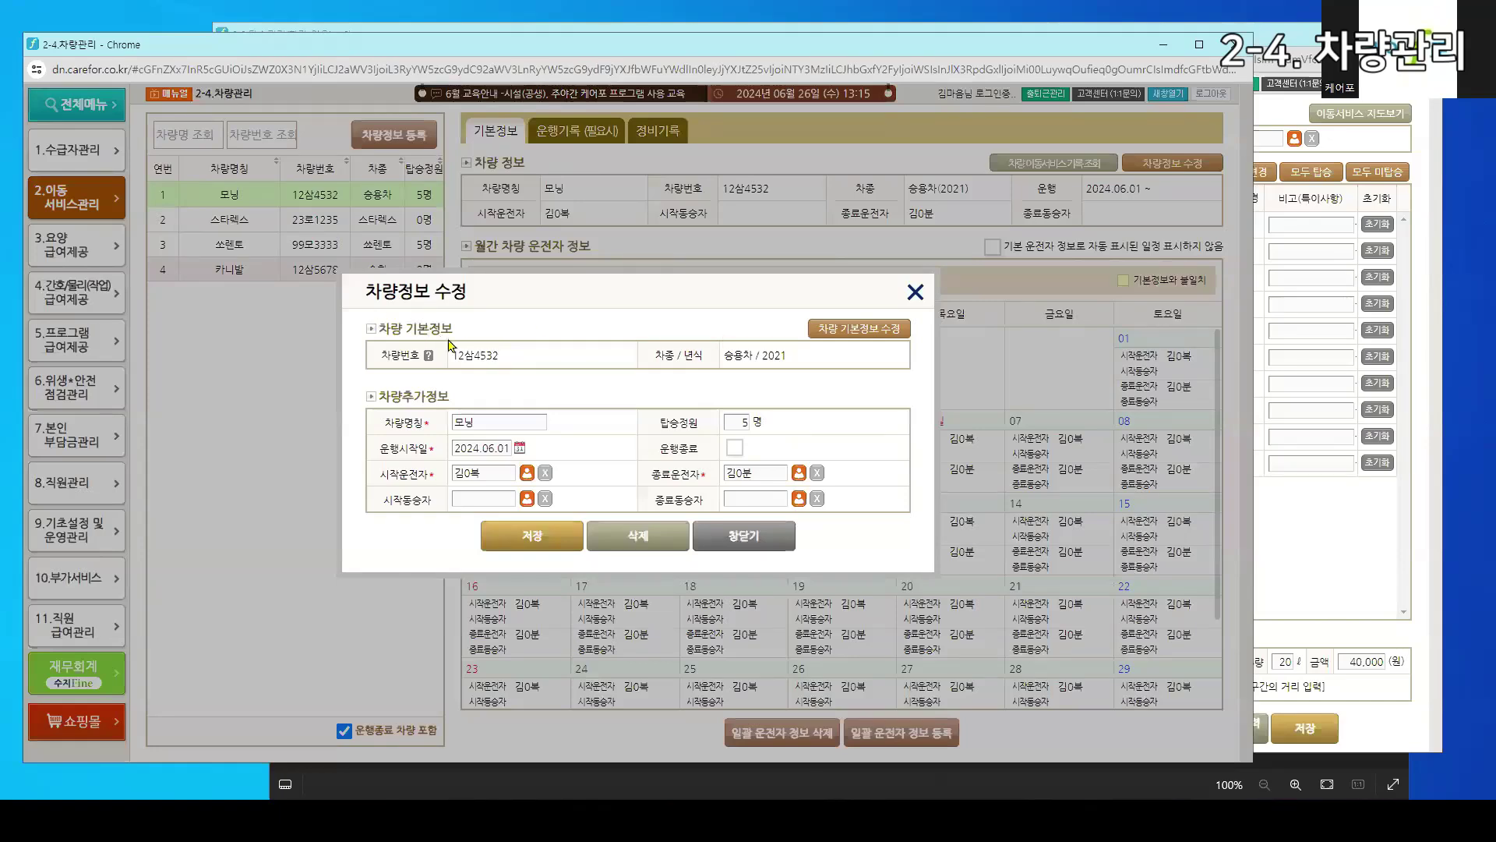
left_click_drag(463, 356, 537, 361)
left_click(576, 388)
left_click(814, 335)
left_click_drag(545, 547, 777, 554)
left_click(661, 462)
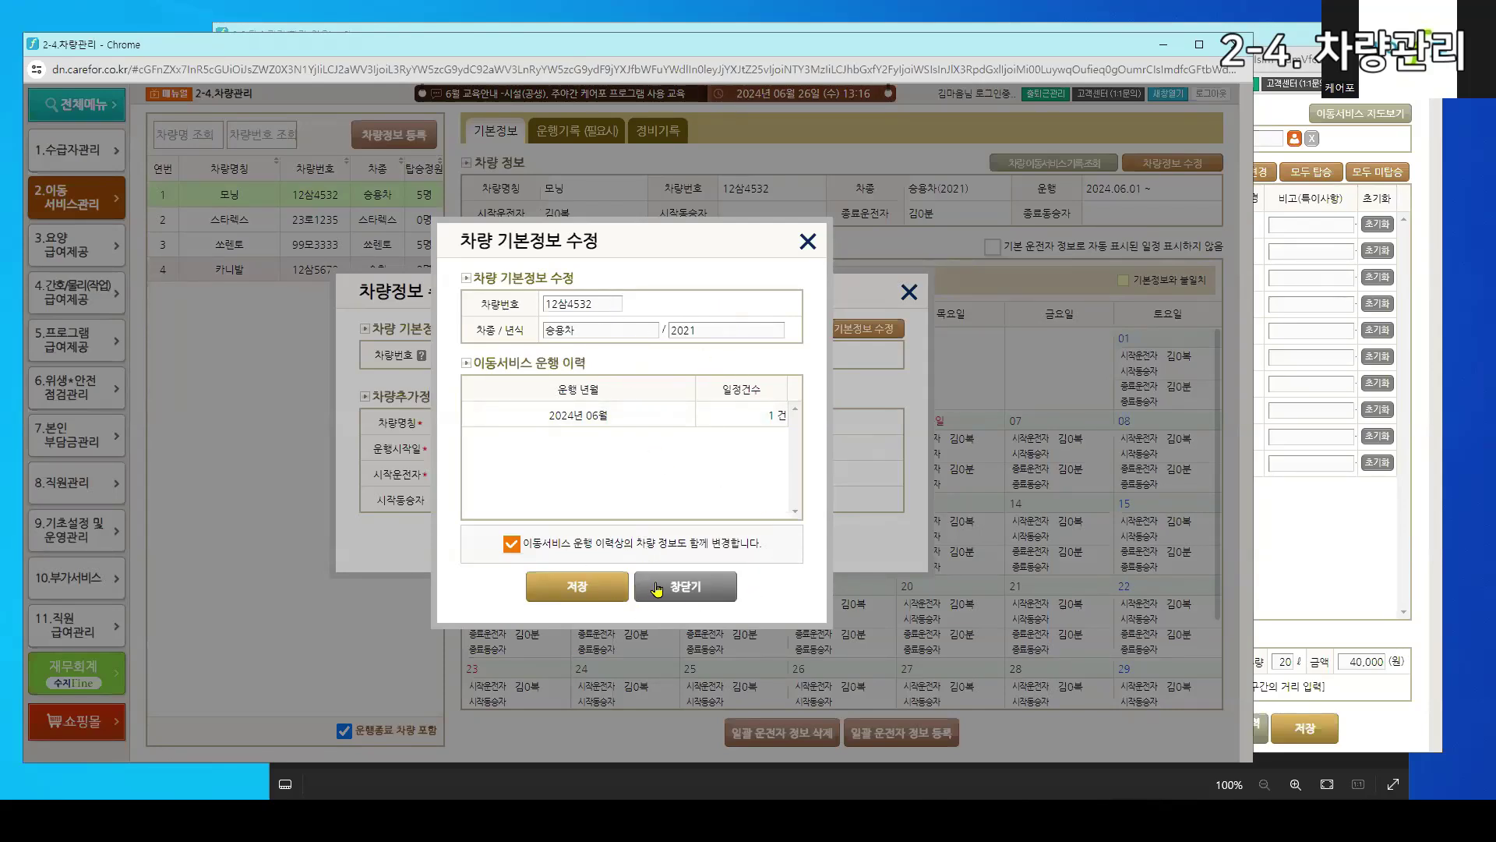
Preview the 스타렉스 이동서비스 일지 in the 2-2.탑승관리 window, and close 모닝's vehicle edit forms in 2-4.차량관리 without saving
left_click(1335, 666)
left_click(1199, 732)
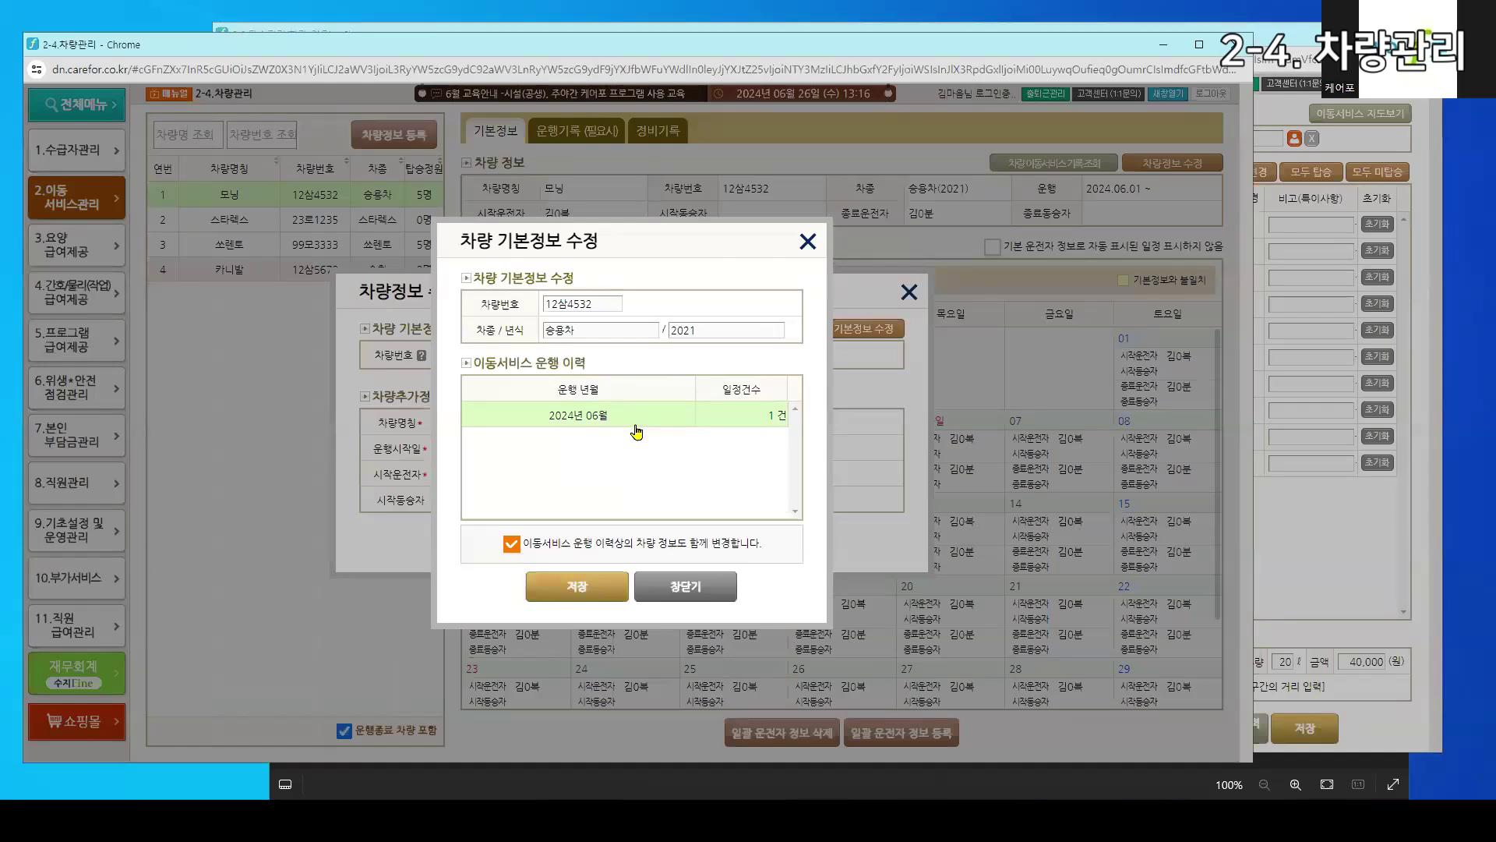
left_click(686, 583)
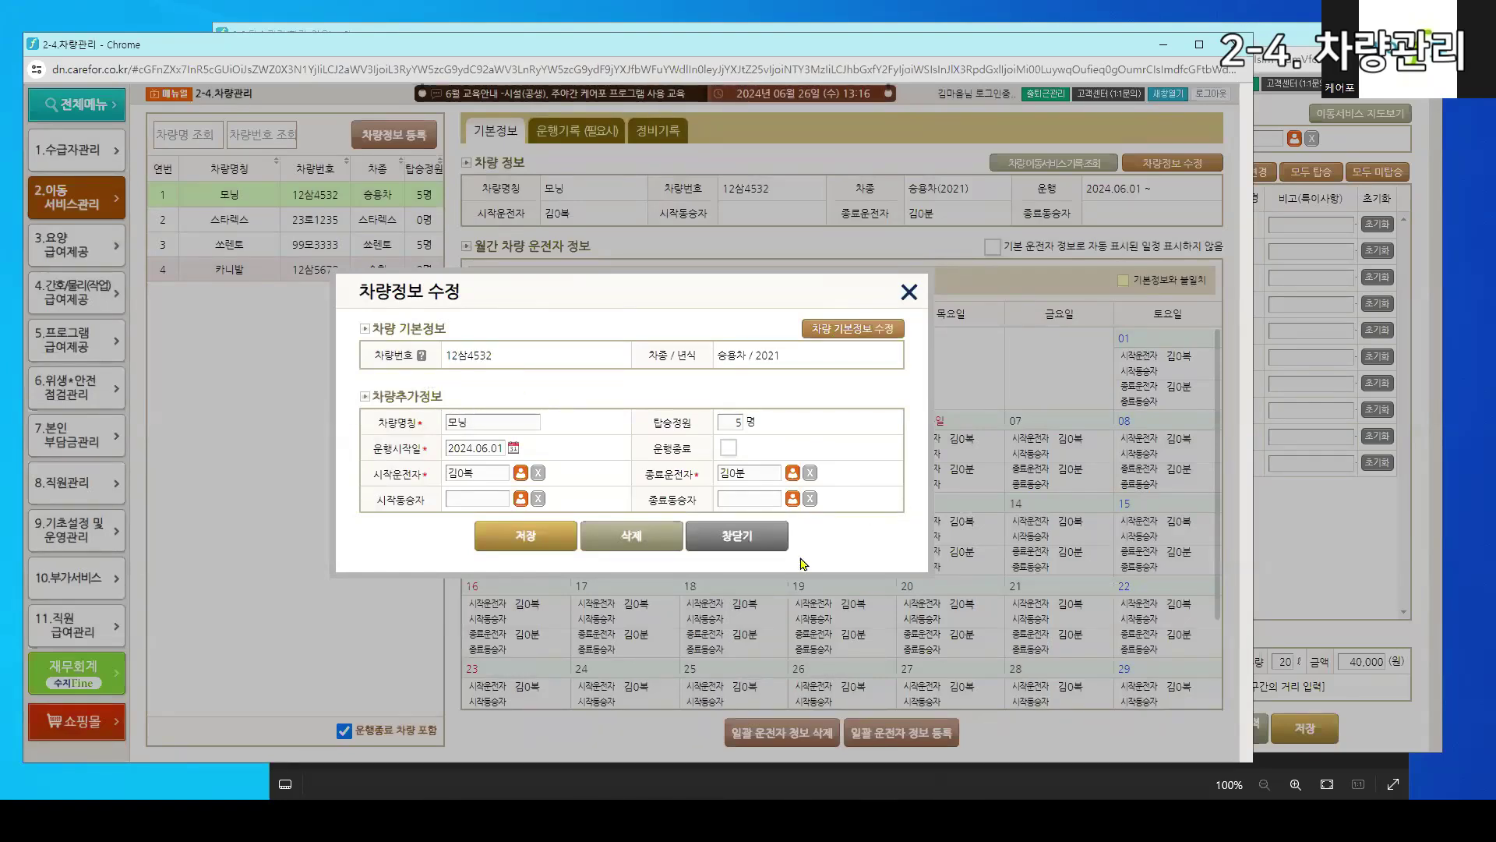
left_click(737, 537)
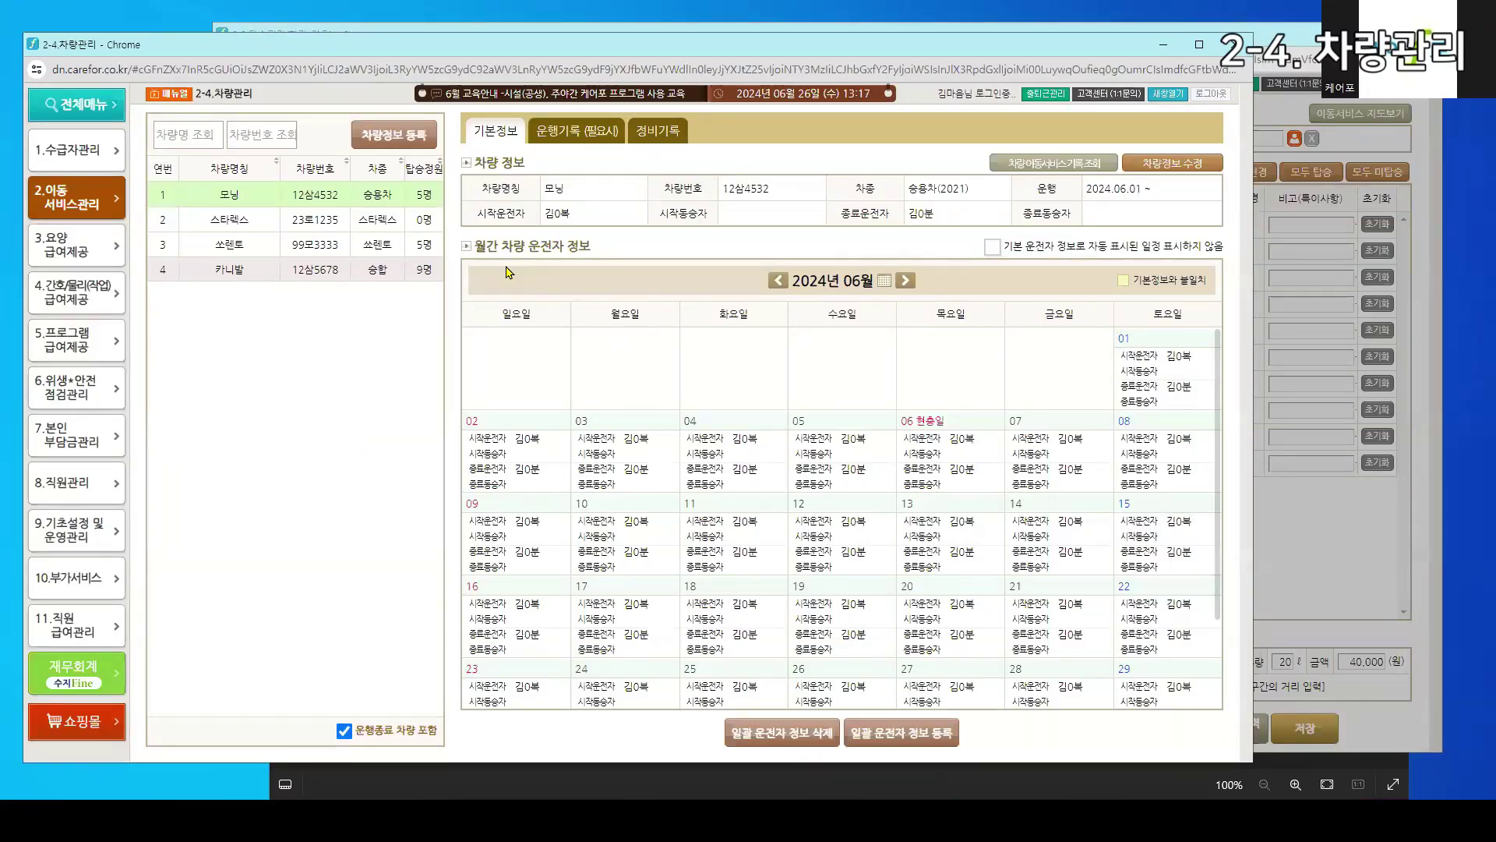
Recheck the driver fields in 모닝's 차량정보 수정 form without saving, and view its July 2024 driver calendar before returning to June
left_click(1172, 164)
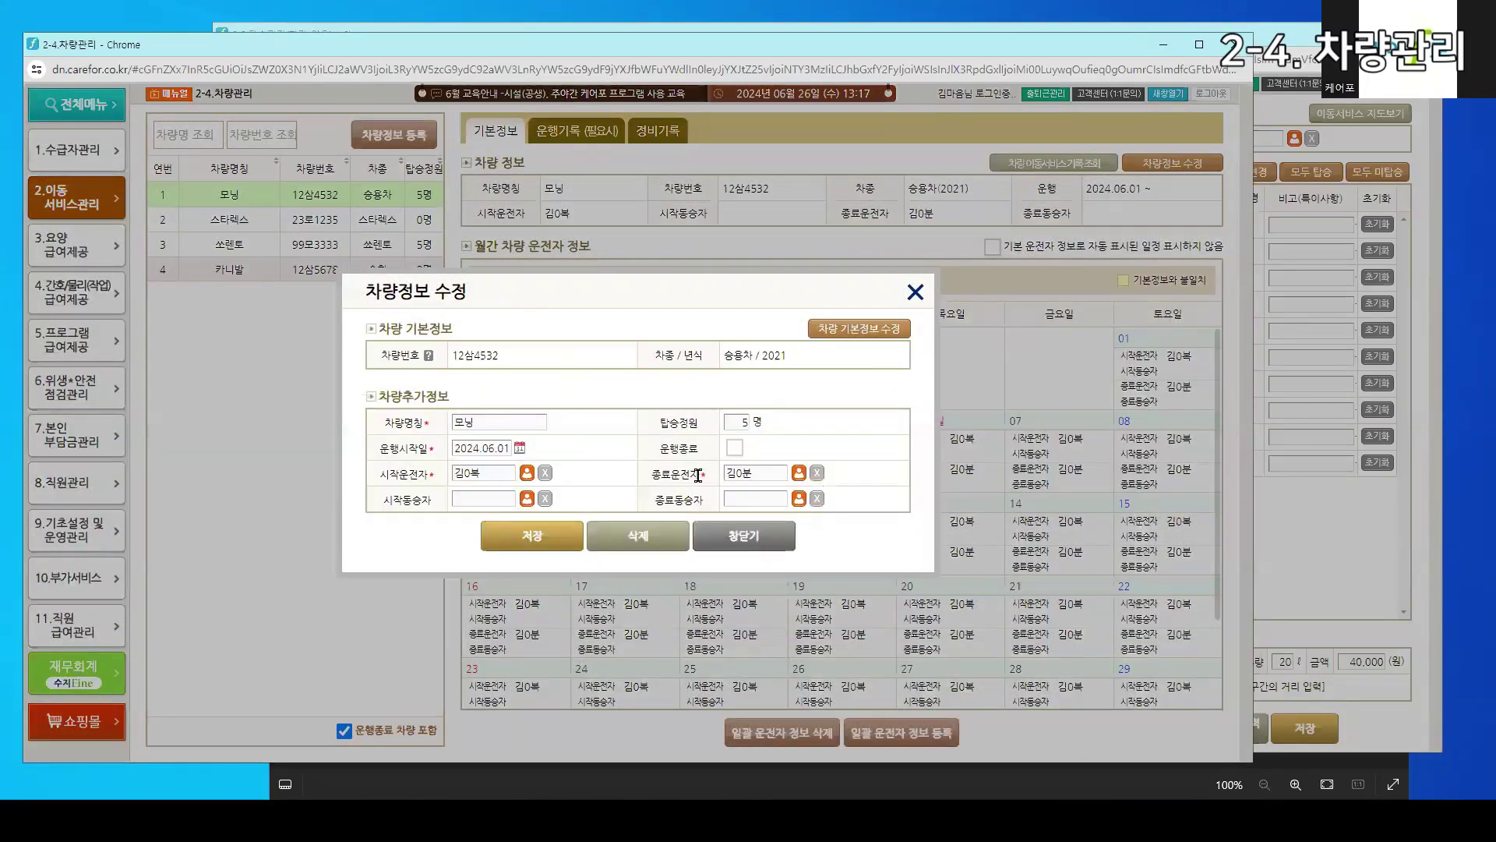
left_click(725, 538)
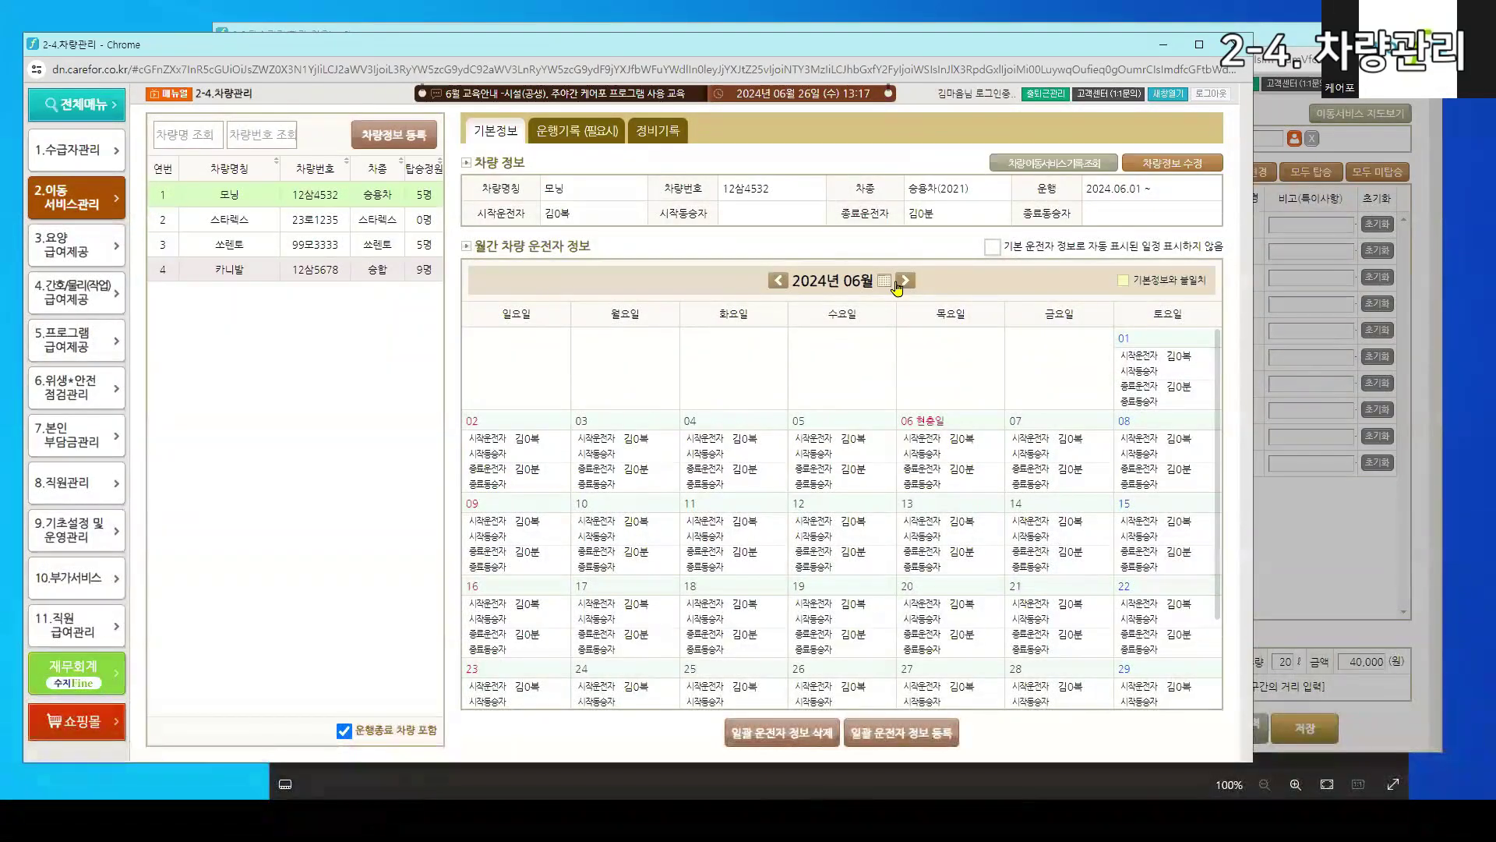
left_click(906, 281)
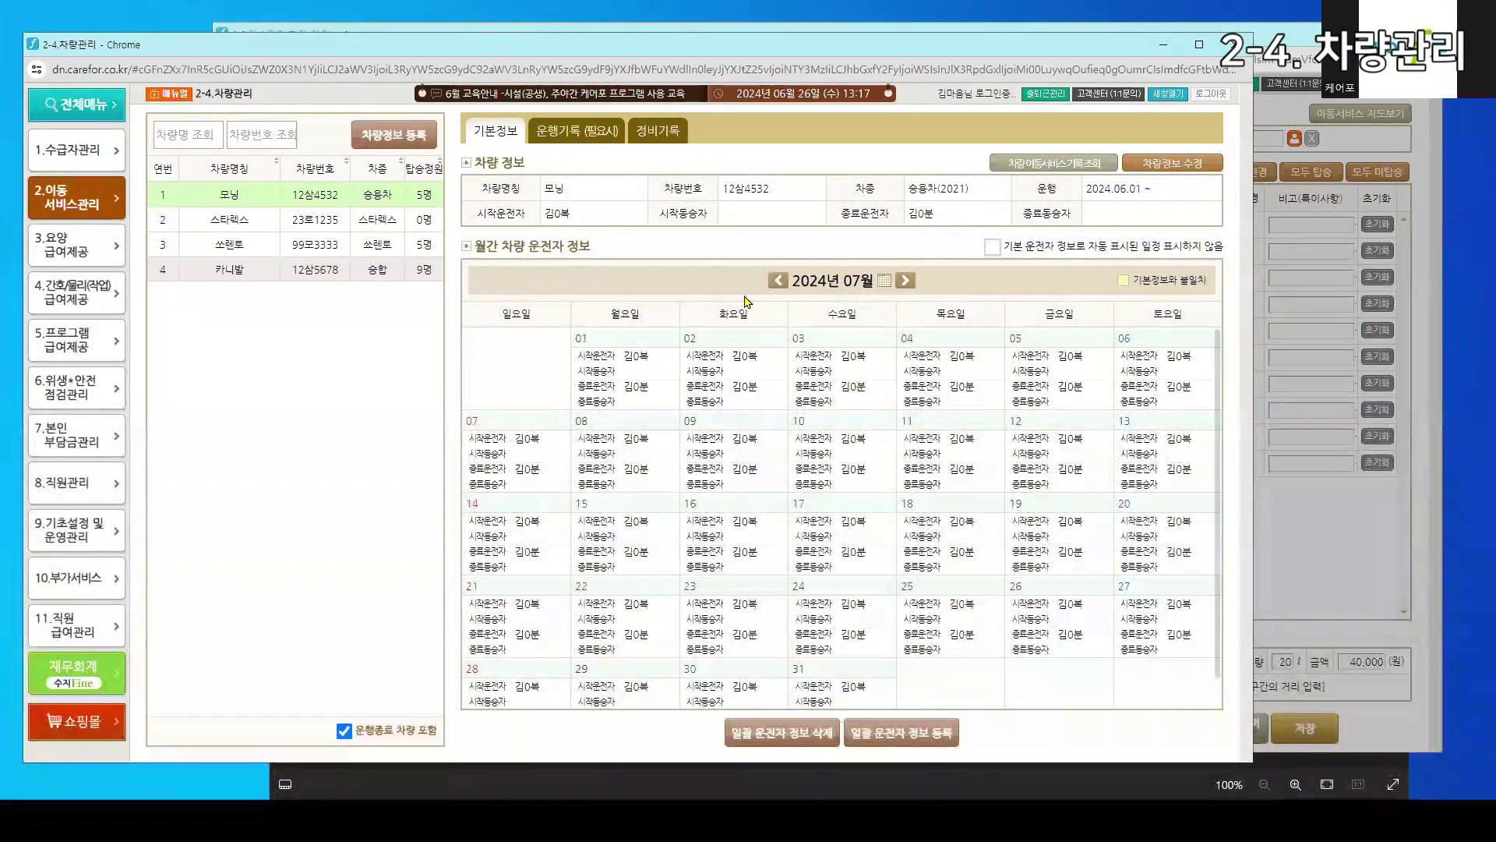
left_click(770, 283)
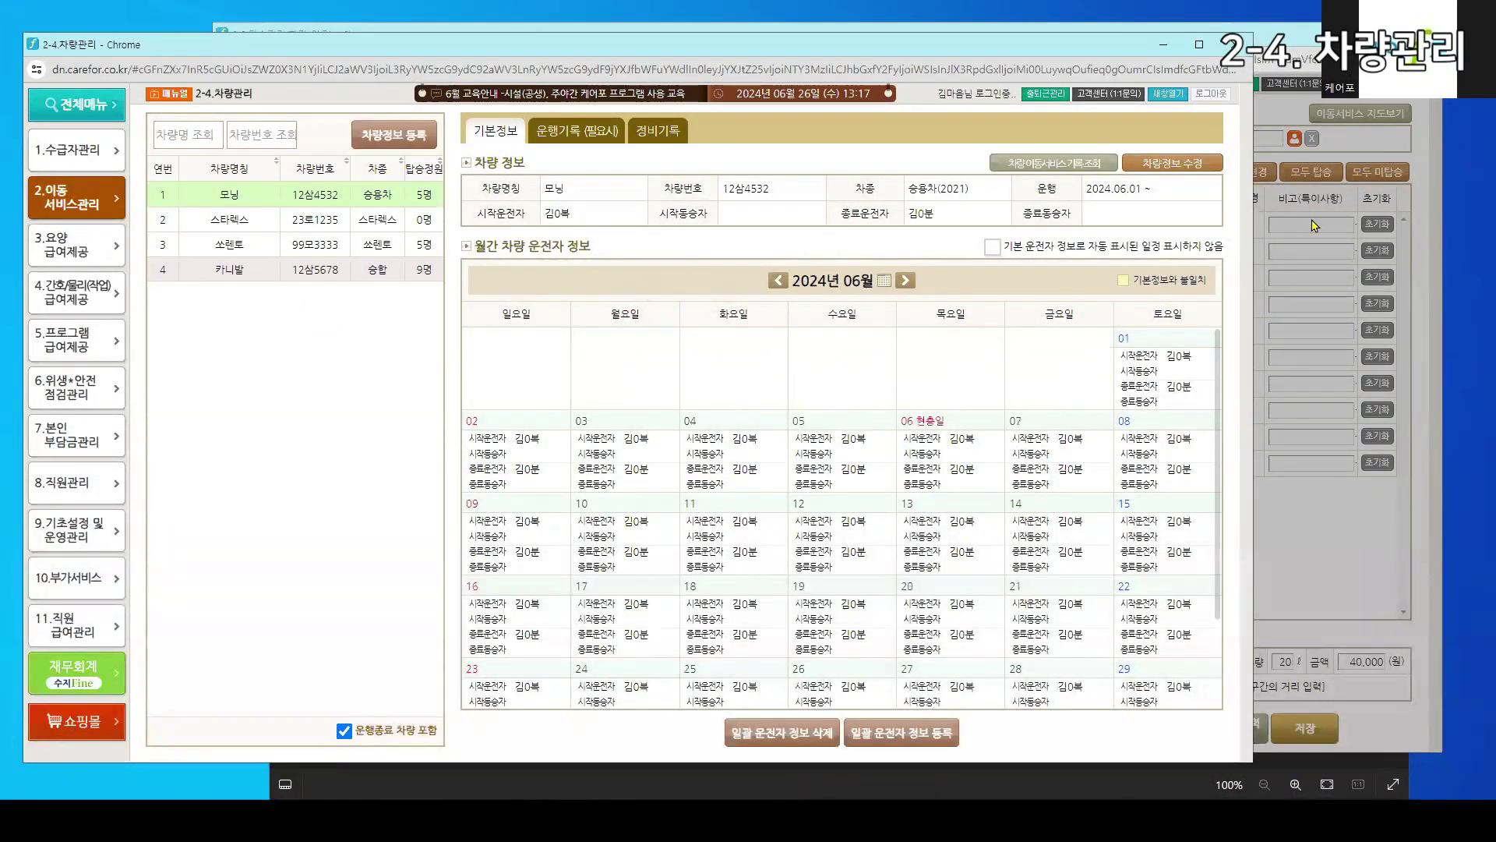
Close the 이동서비스 일지 preview in the 2-2.탑승관리 window and return to the 2-4.차량관리 window
left_click(1436, 184)
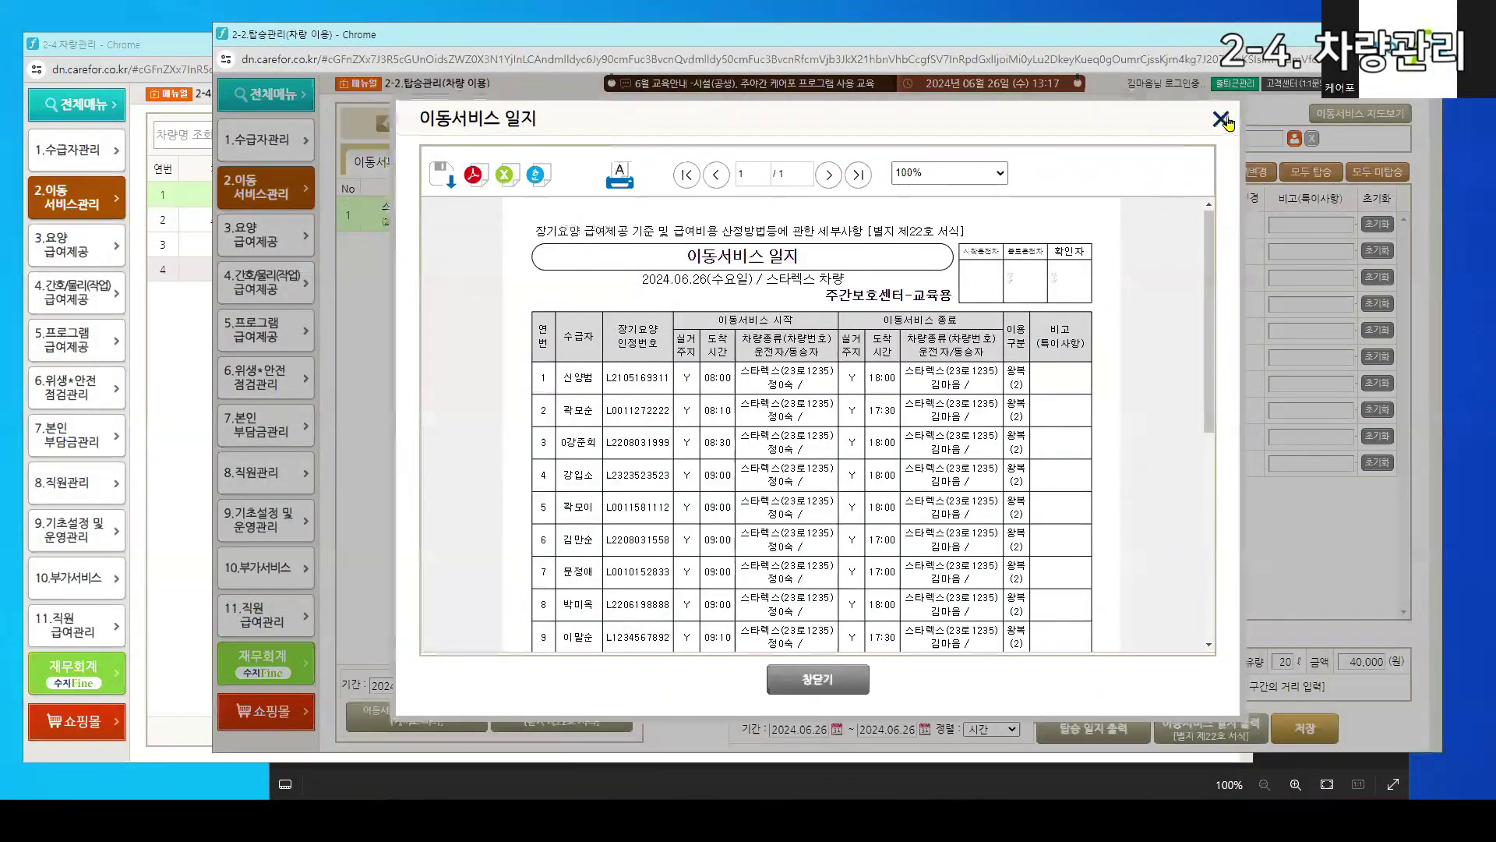
left_click(1221, 118)
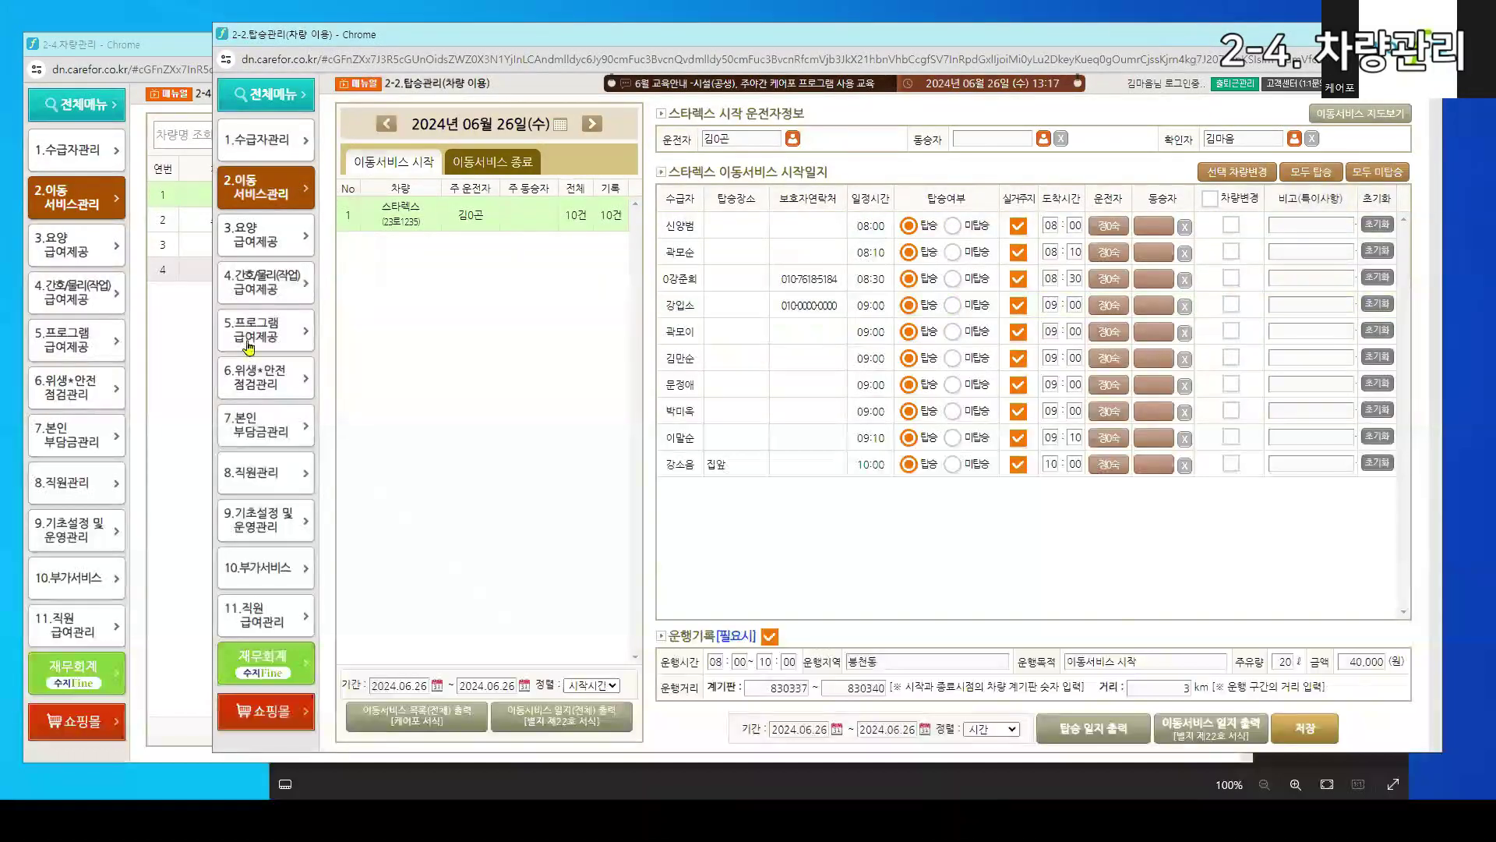
left_click(150, 437)
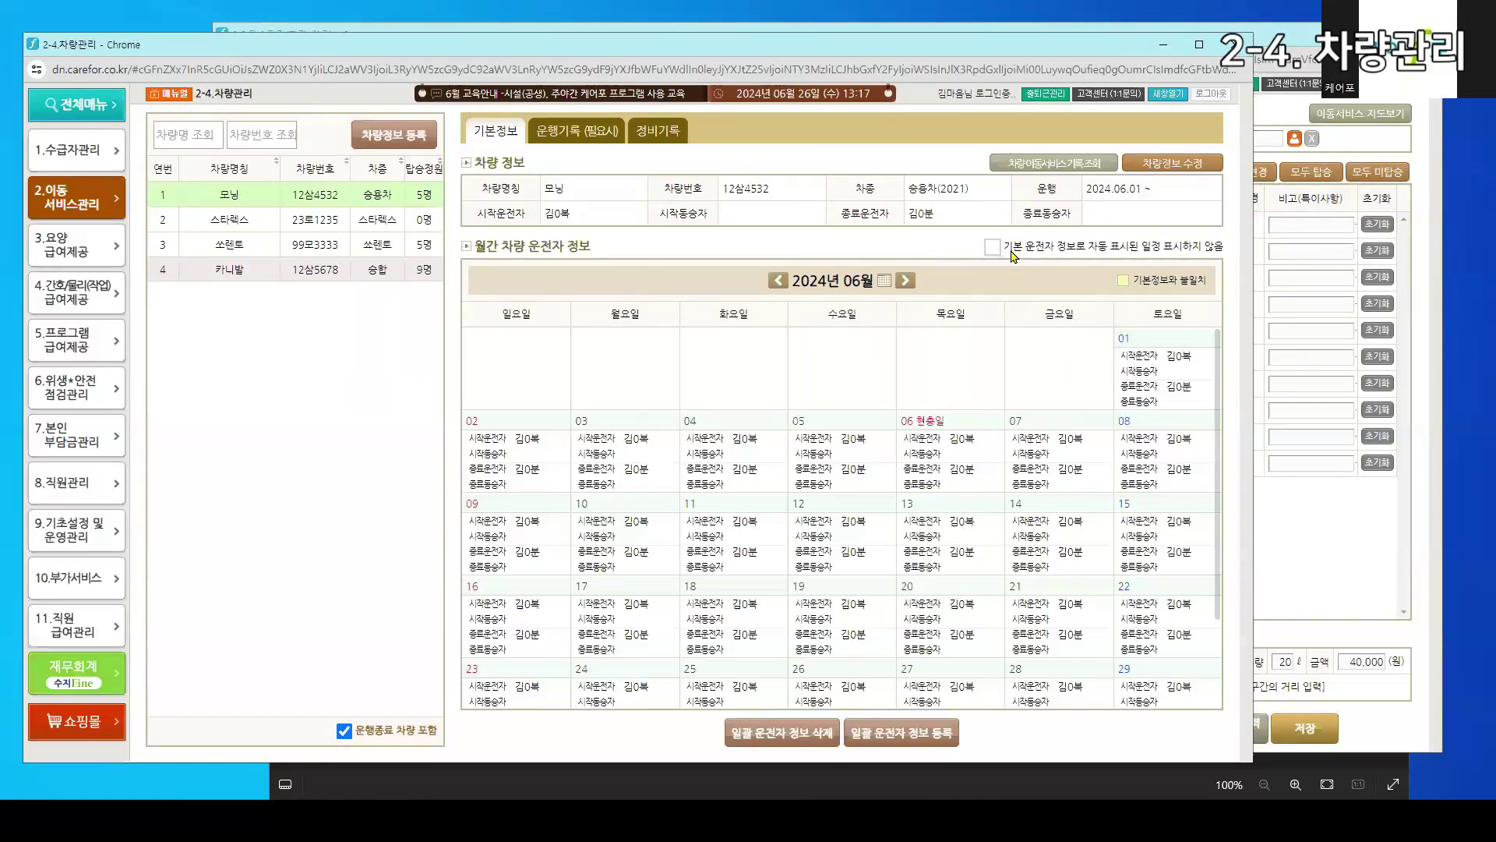
Hide 모닝's auto-displayed default driver entries, and start a batch driver schedule covering Monday to Friday from 2024.06.01 to 2024.06.30
left_click_drag(1010, 256, 1206, 257)
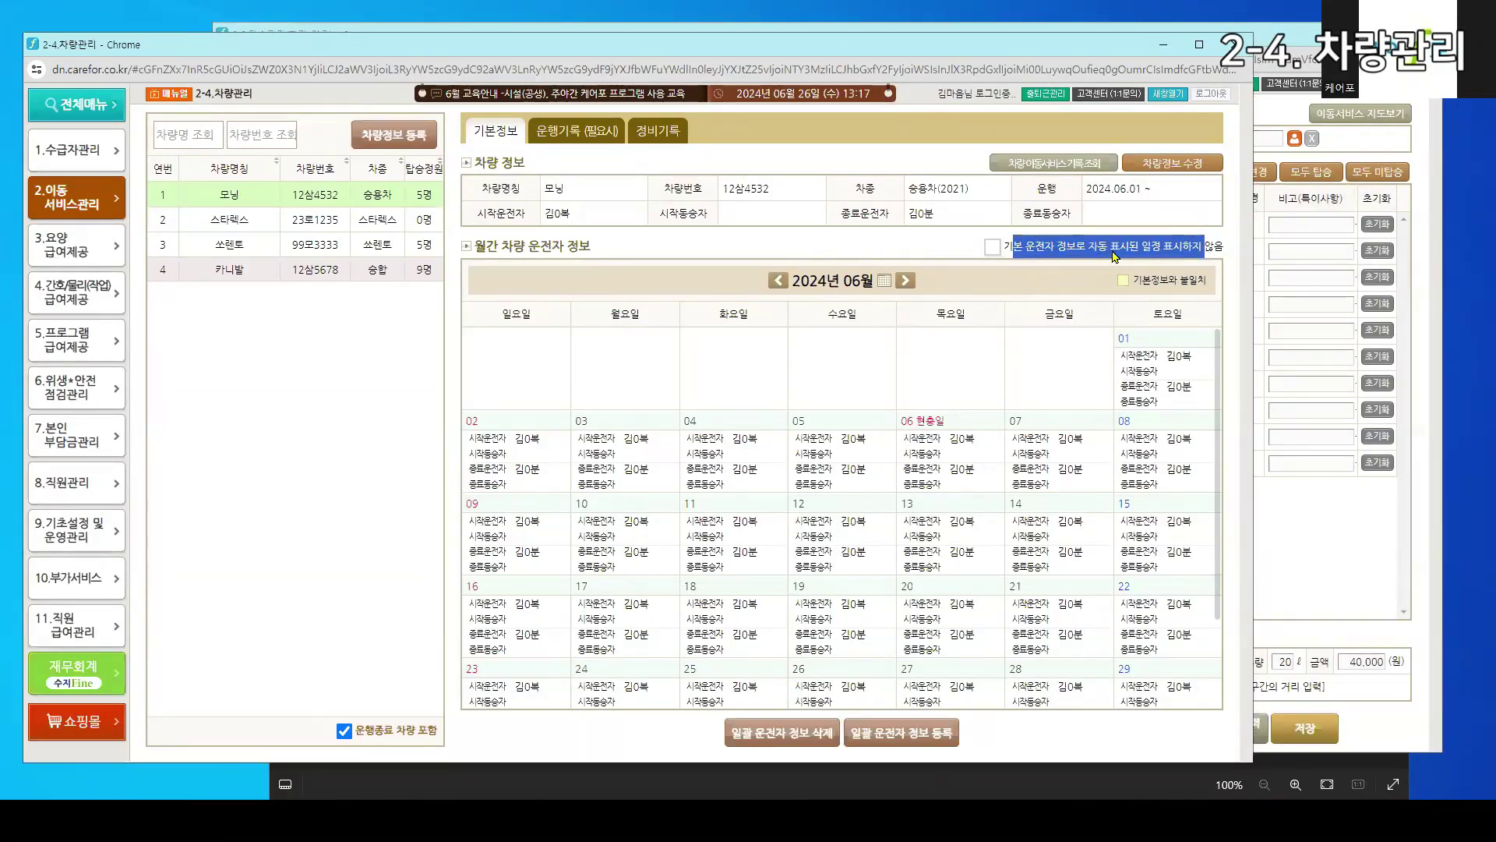
left_click(998, 256)
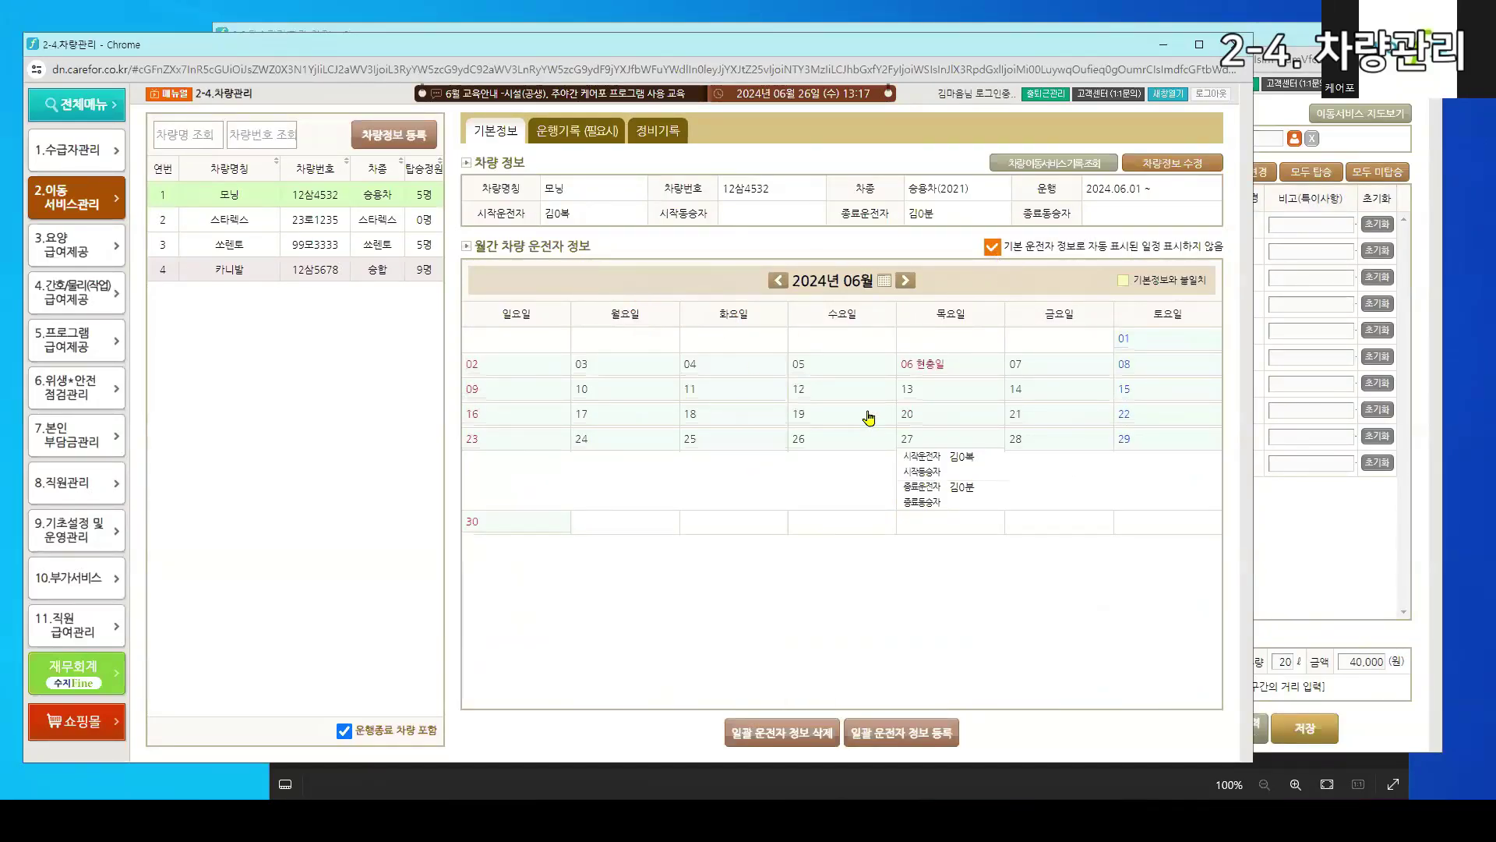
left_click(865, 734)
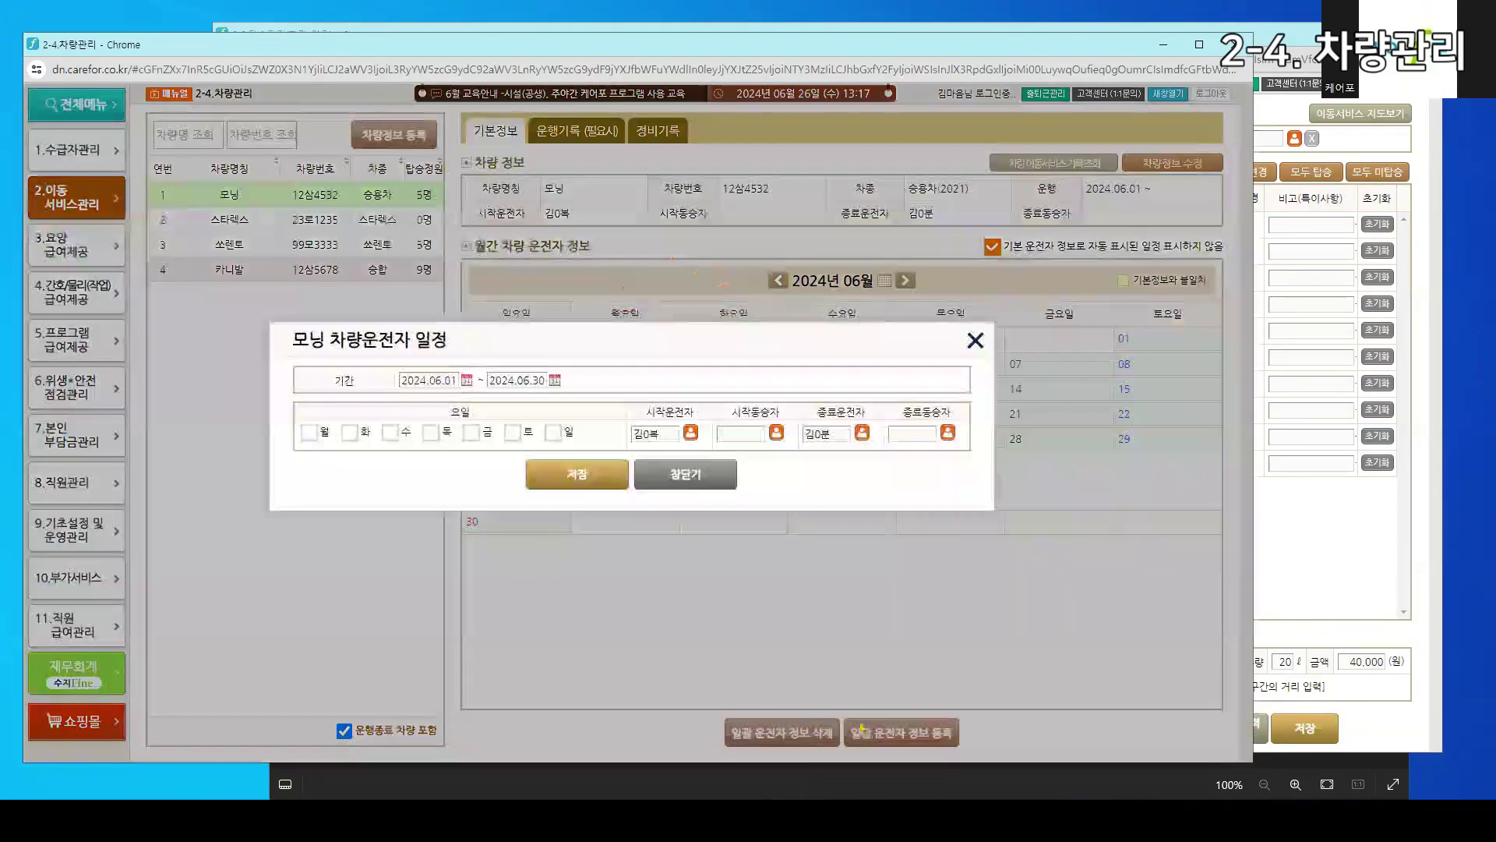
left_click(311, 437)
left_click(349, 437)
left_click(390, 433)
left_click(430, 433)
left_click(470, 434)
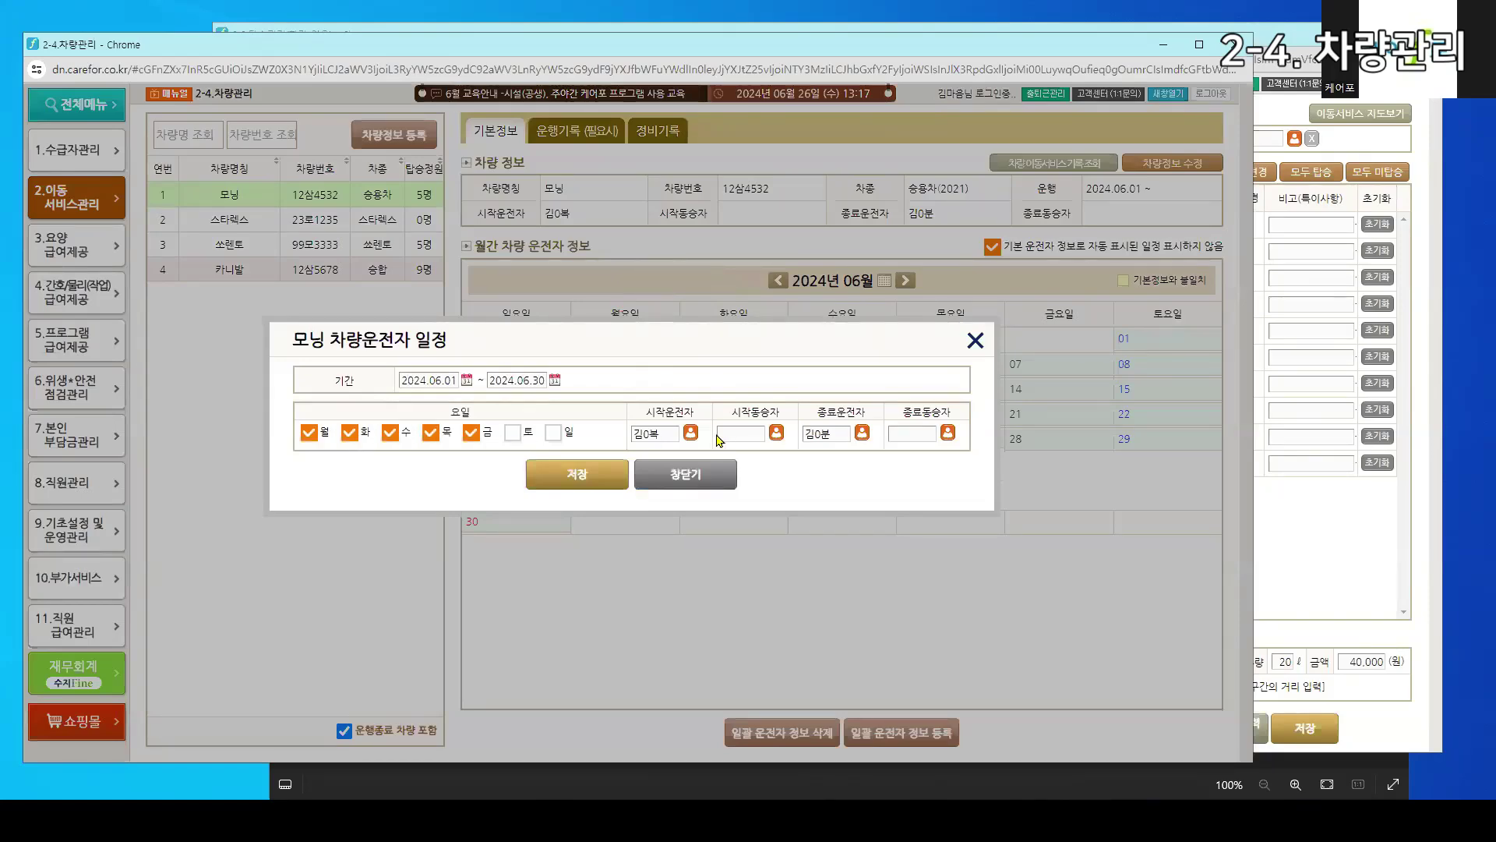
Choose a different employee as 종료운전자 in 모닝's batch driver schedule and save it
left_click(829, 436)
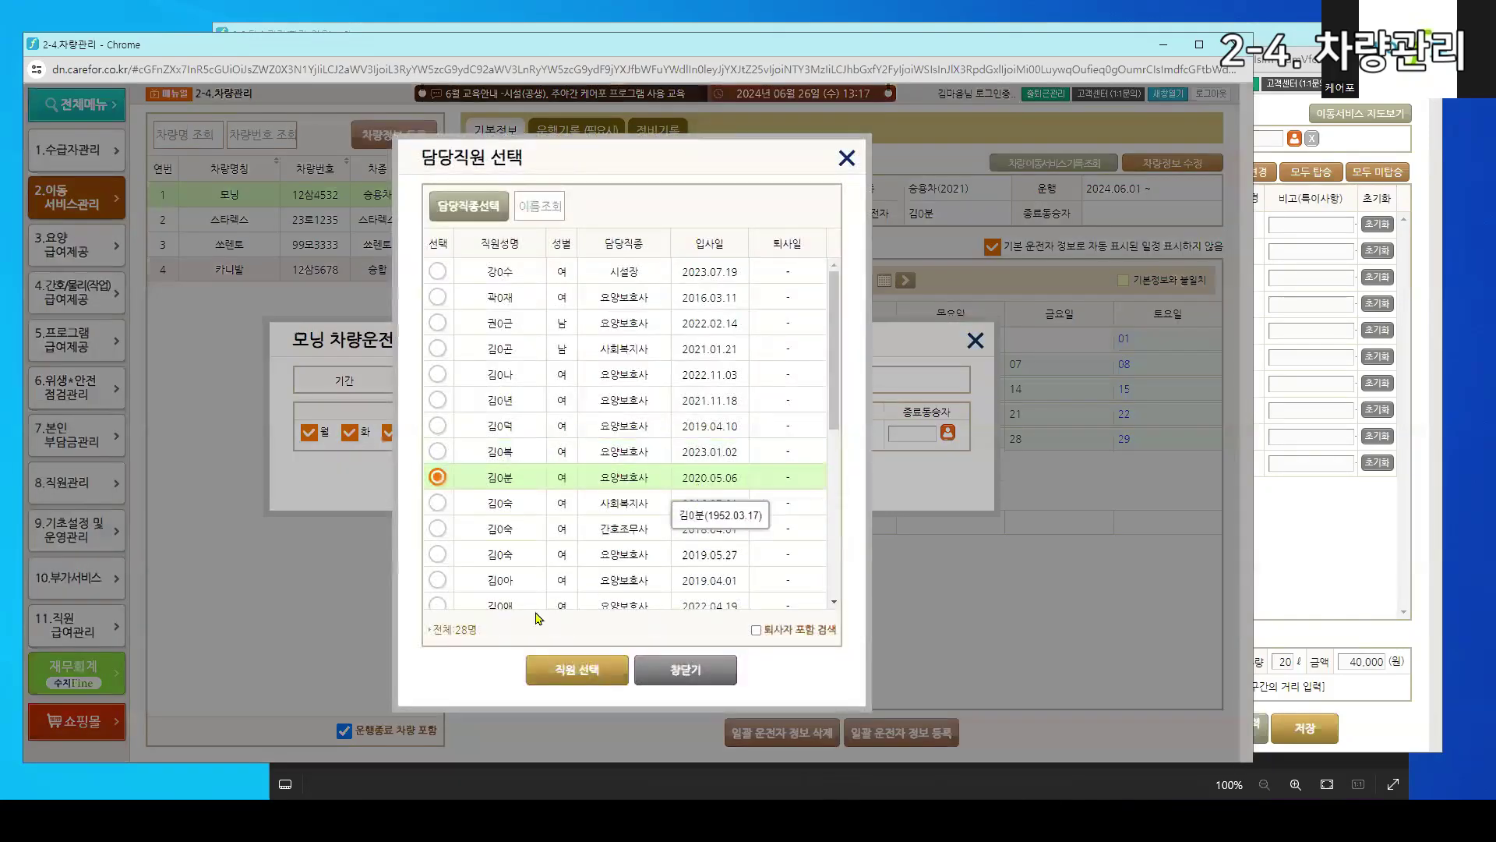
left_click(596, 666)
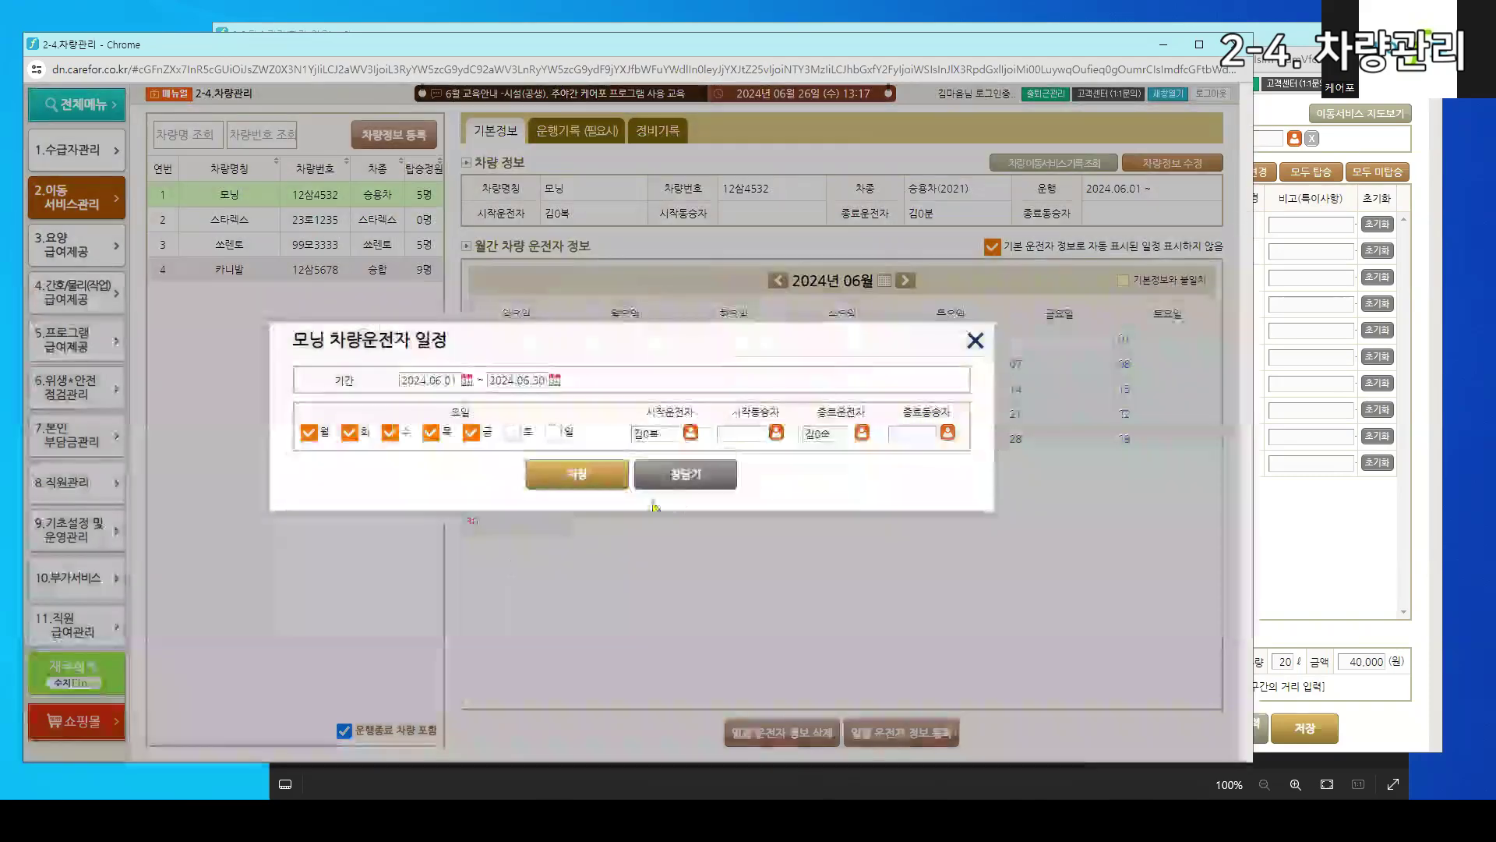
left_click(577, 473)
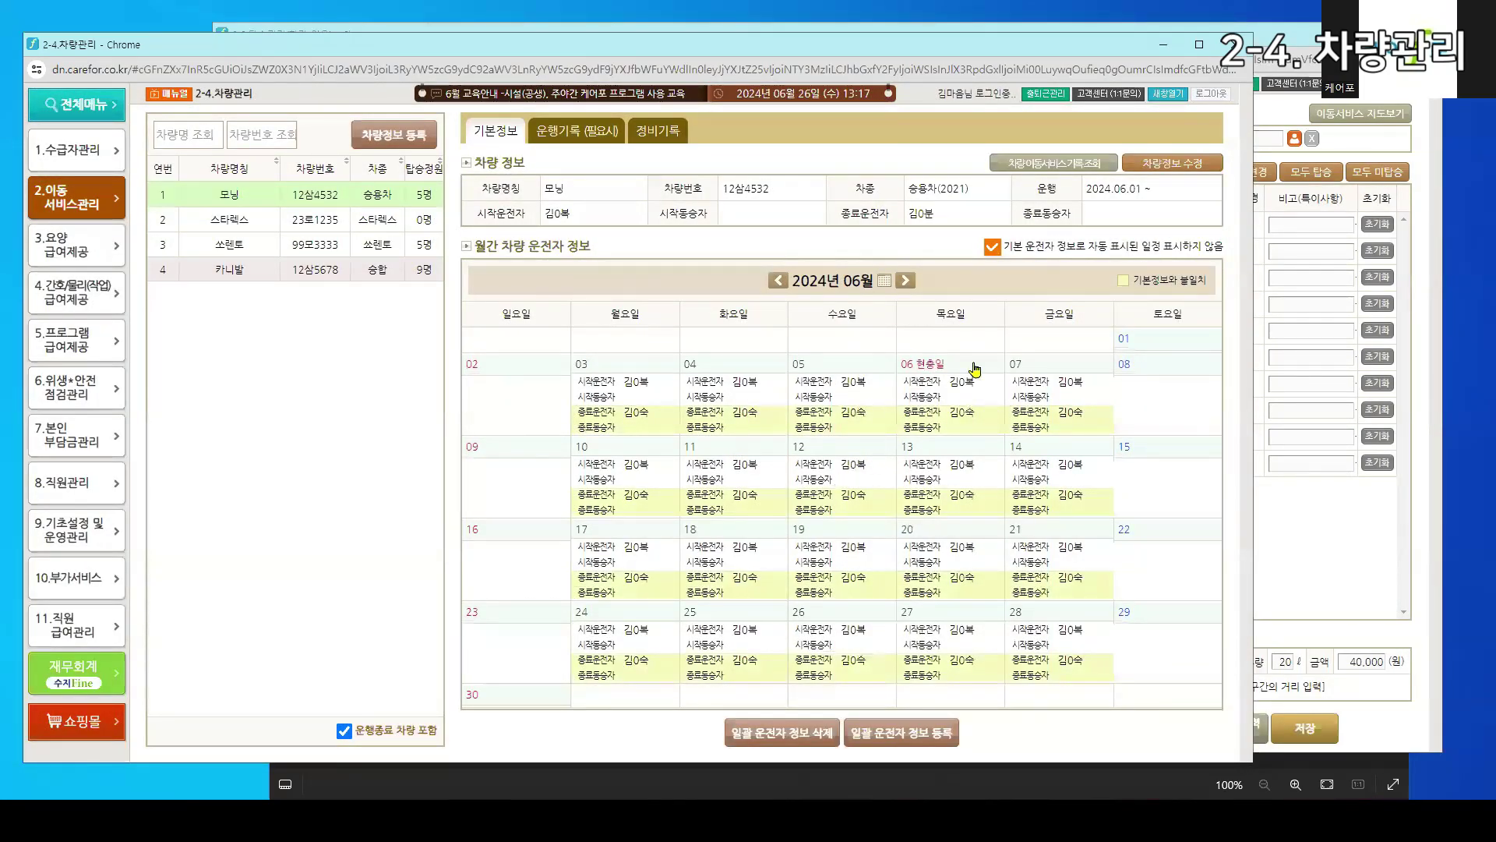
Compare 모닝's June calendar with and without default driver entries, and check the 운전자 field in the 2-2.탑승관리 window
left_click(992, 247)
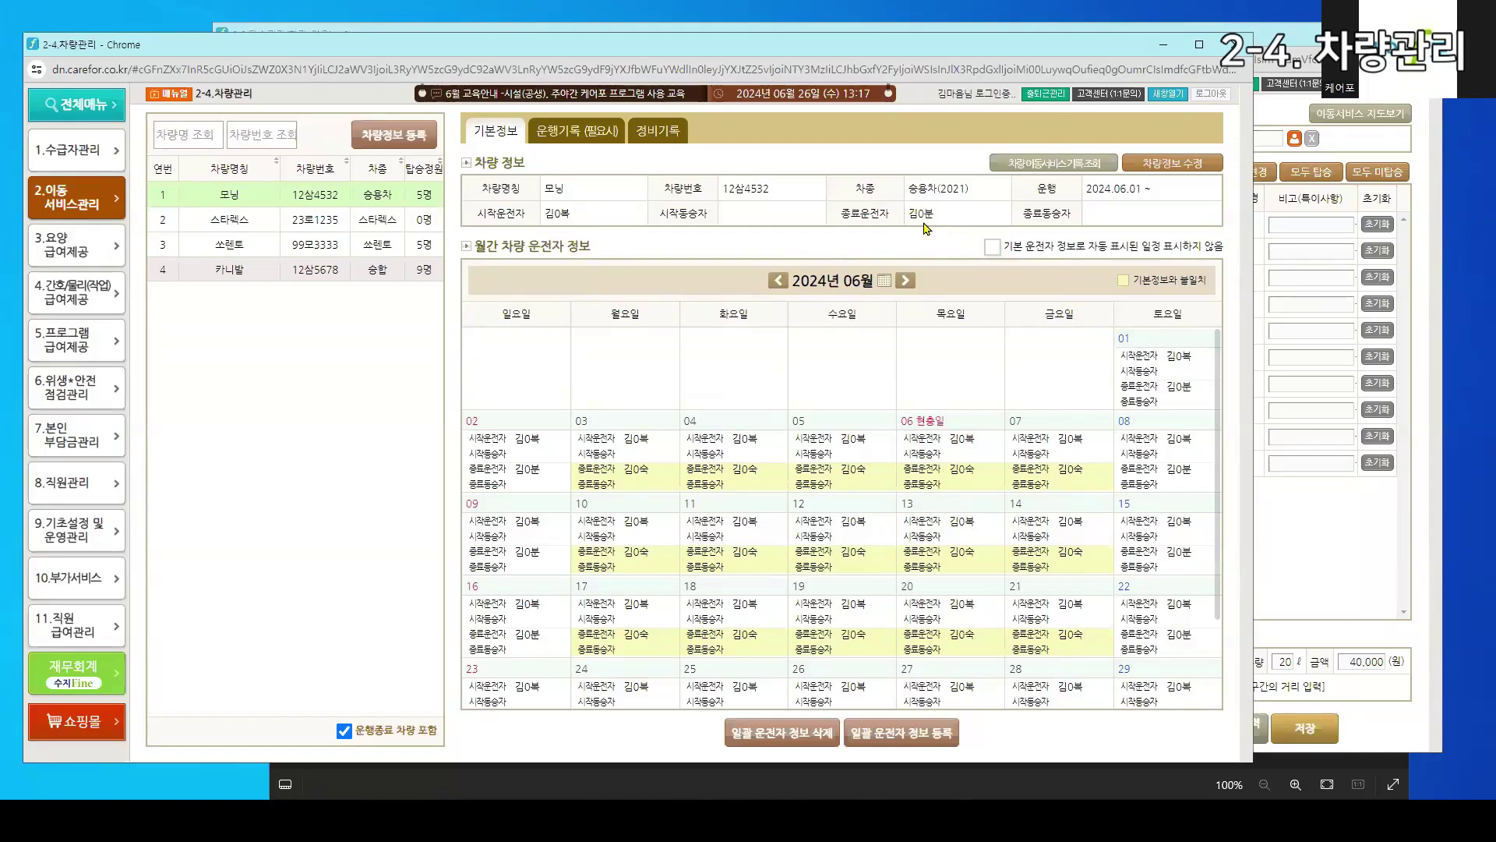
left_click(993, 247)
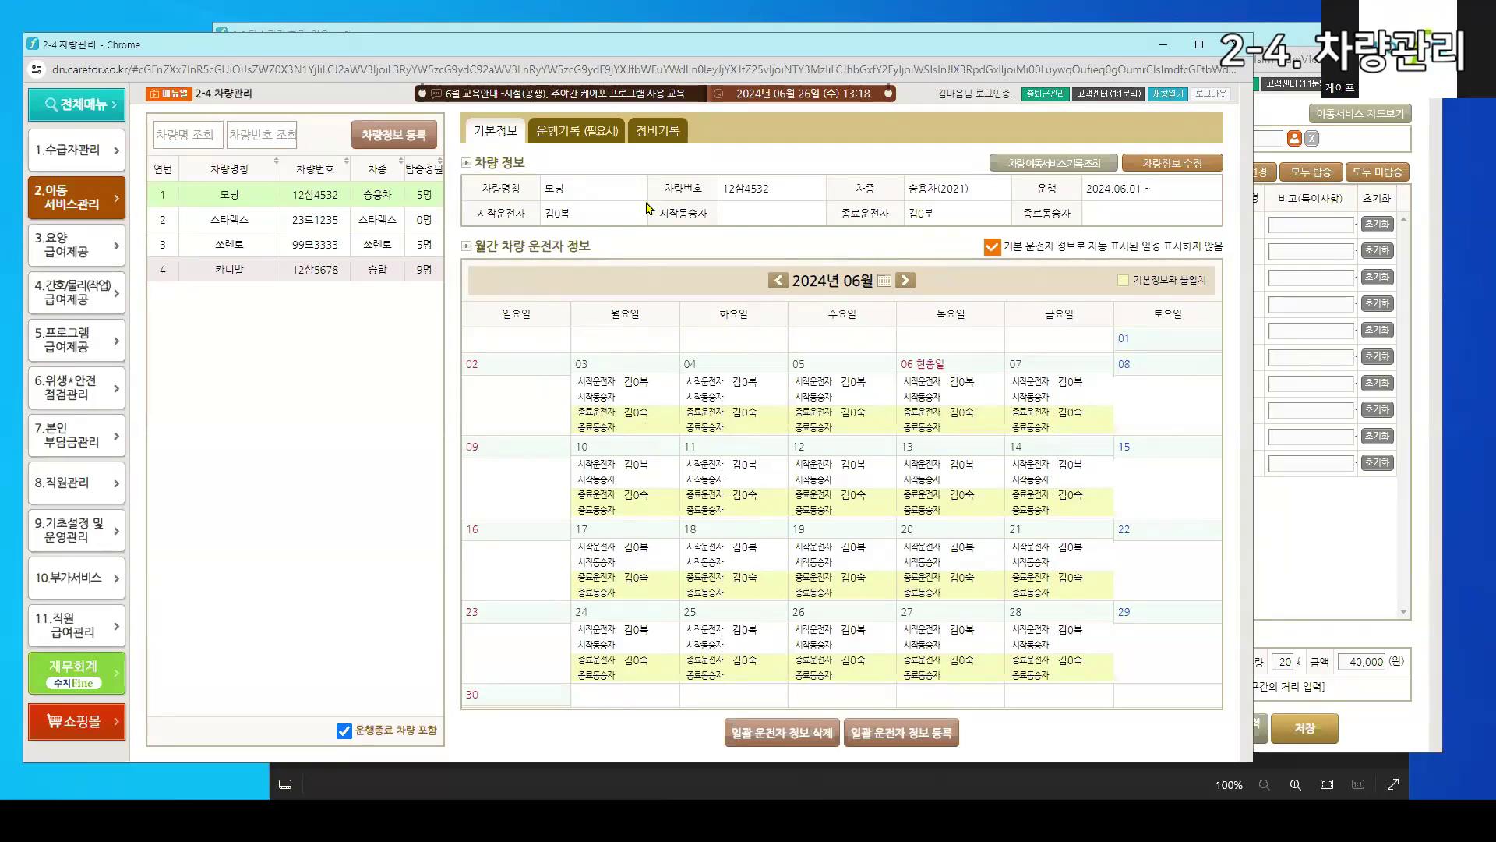
left_click(993, 247)
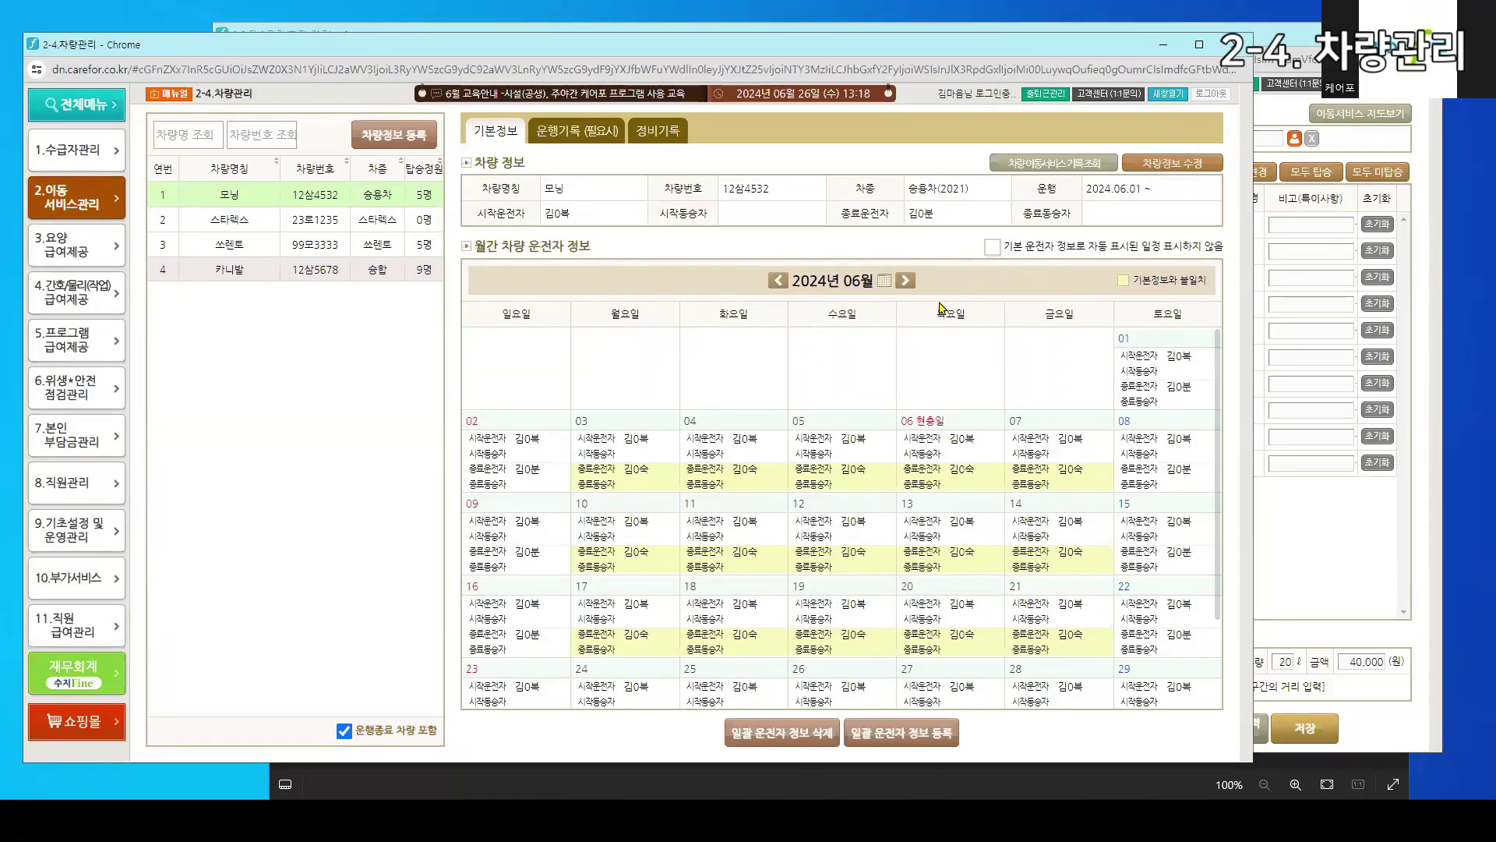
left_click(1374, 153)
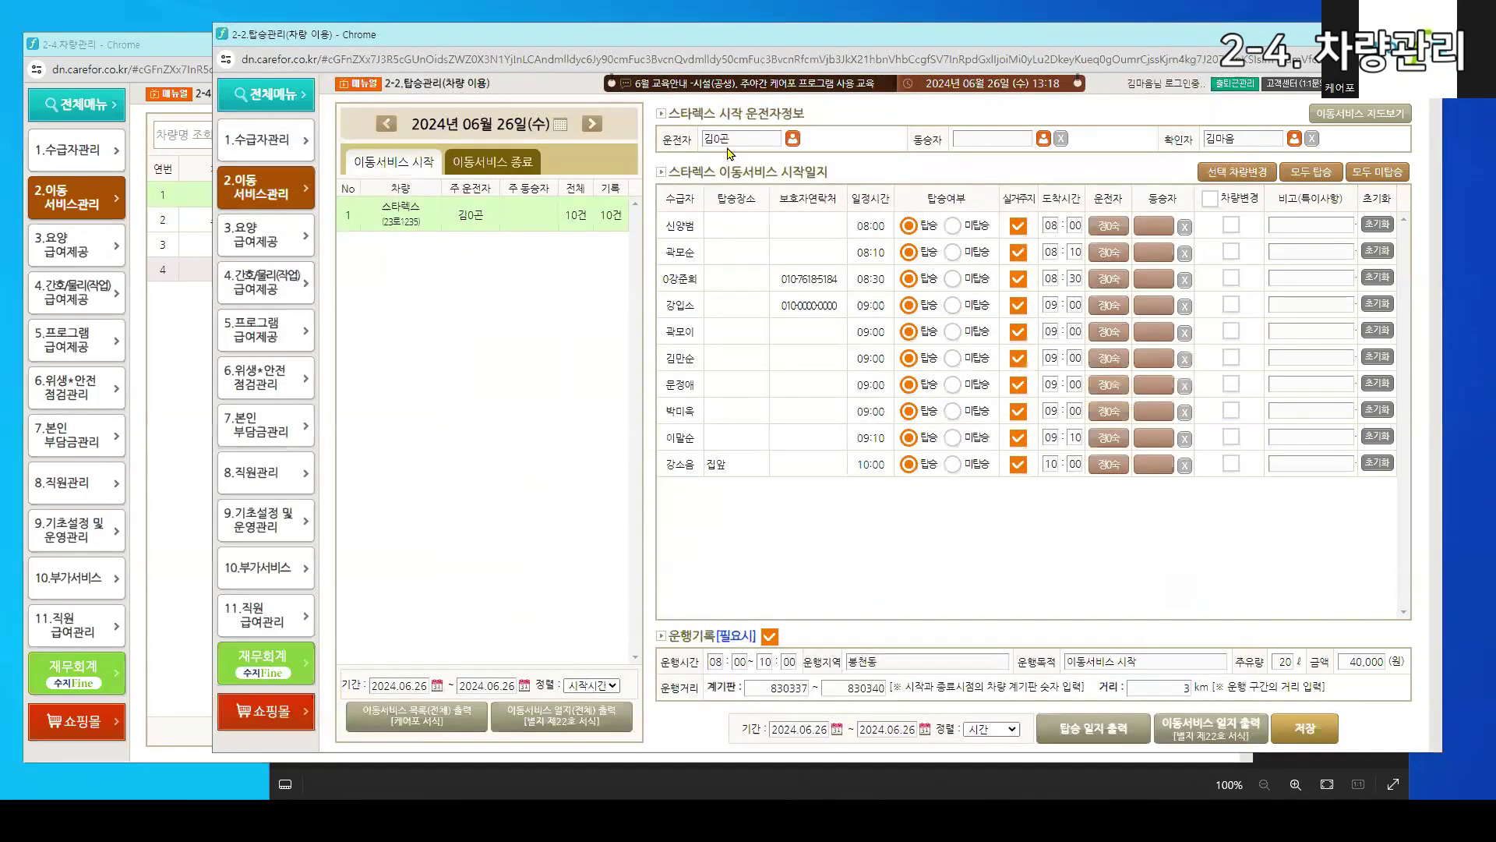
left_click(178, 388)
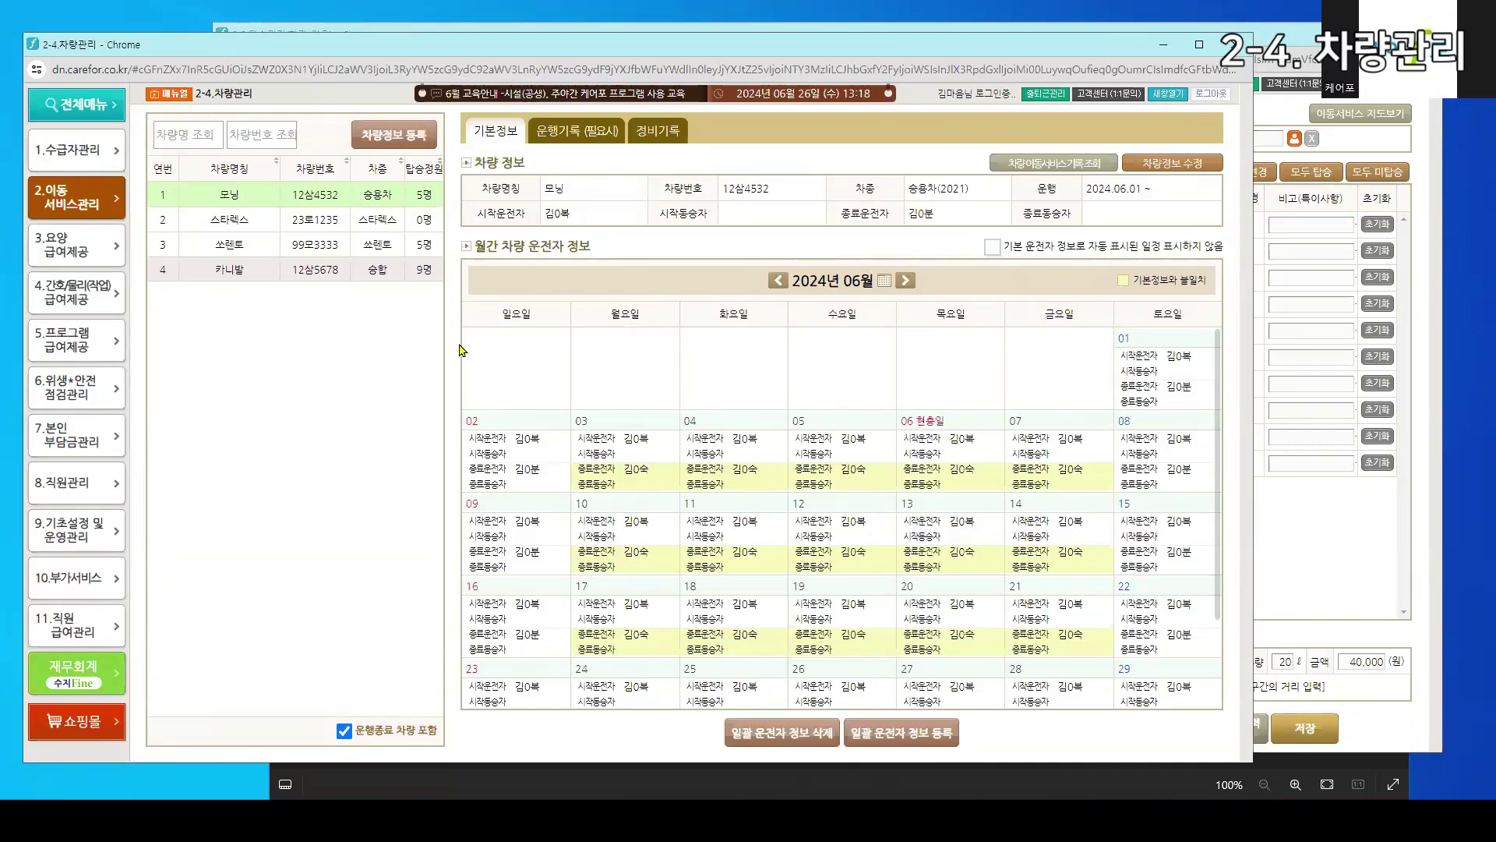
View the 운행기록 of 스타렉스 and 쏘렌토, and inspect 쏘렌토's 운행기록 등록 form without saving
left_click(579, 149)
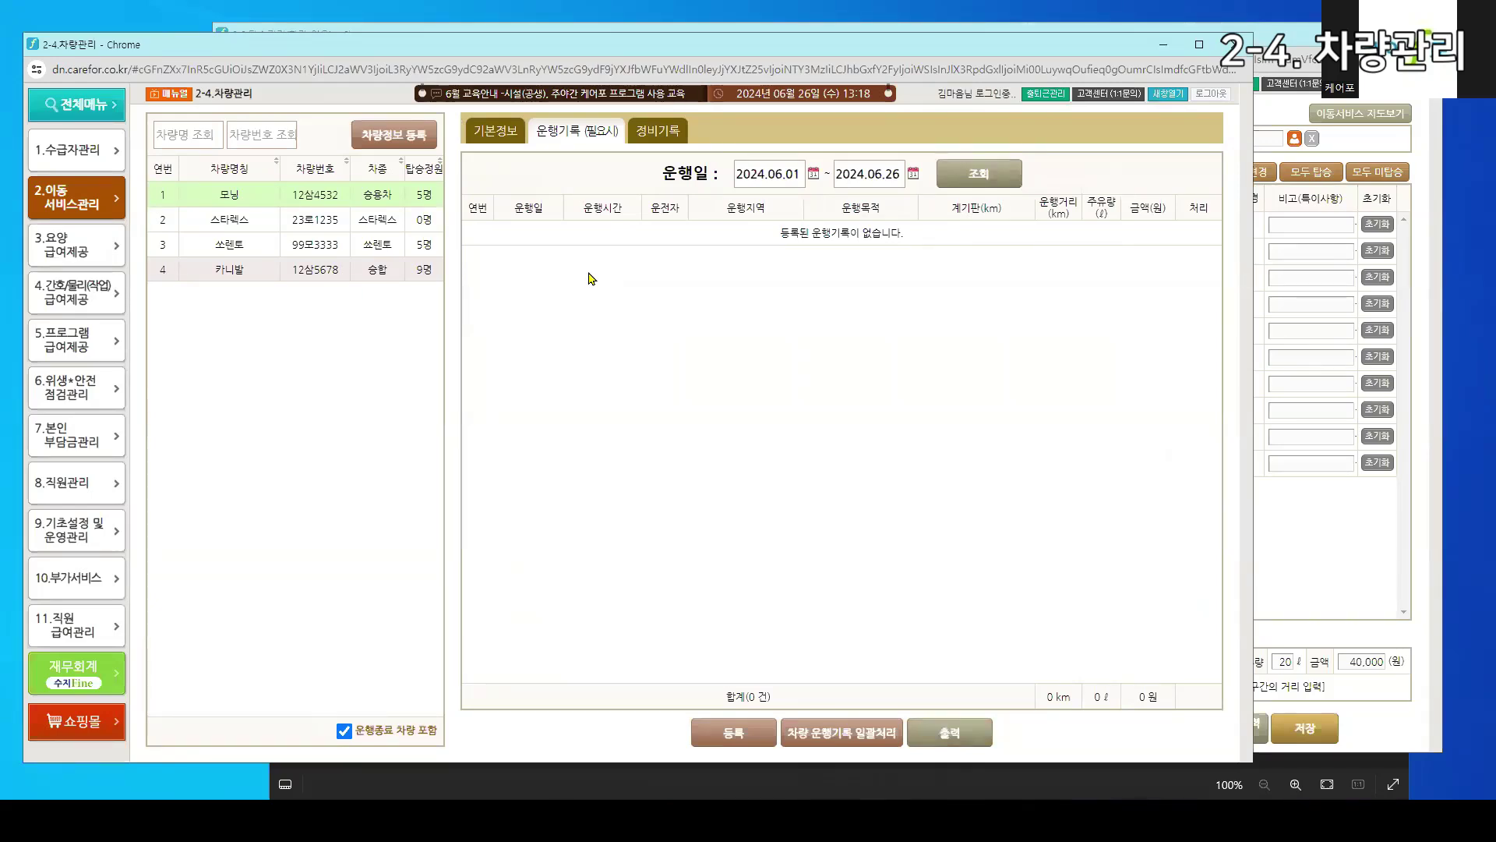
left_click(339, 222)
left_click(331, 248)
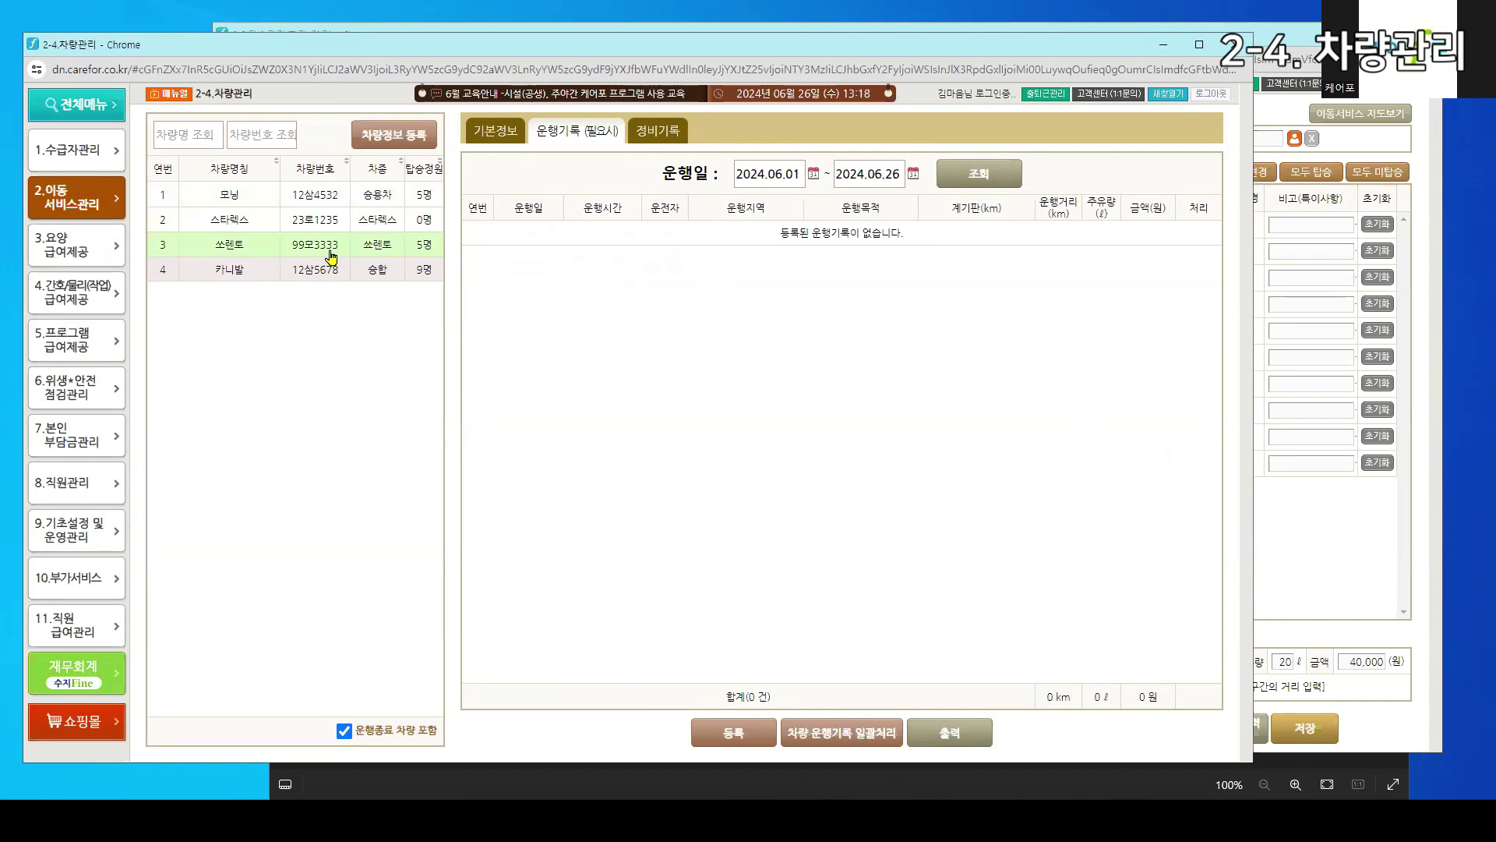
left_click(734, 736)
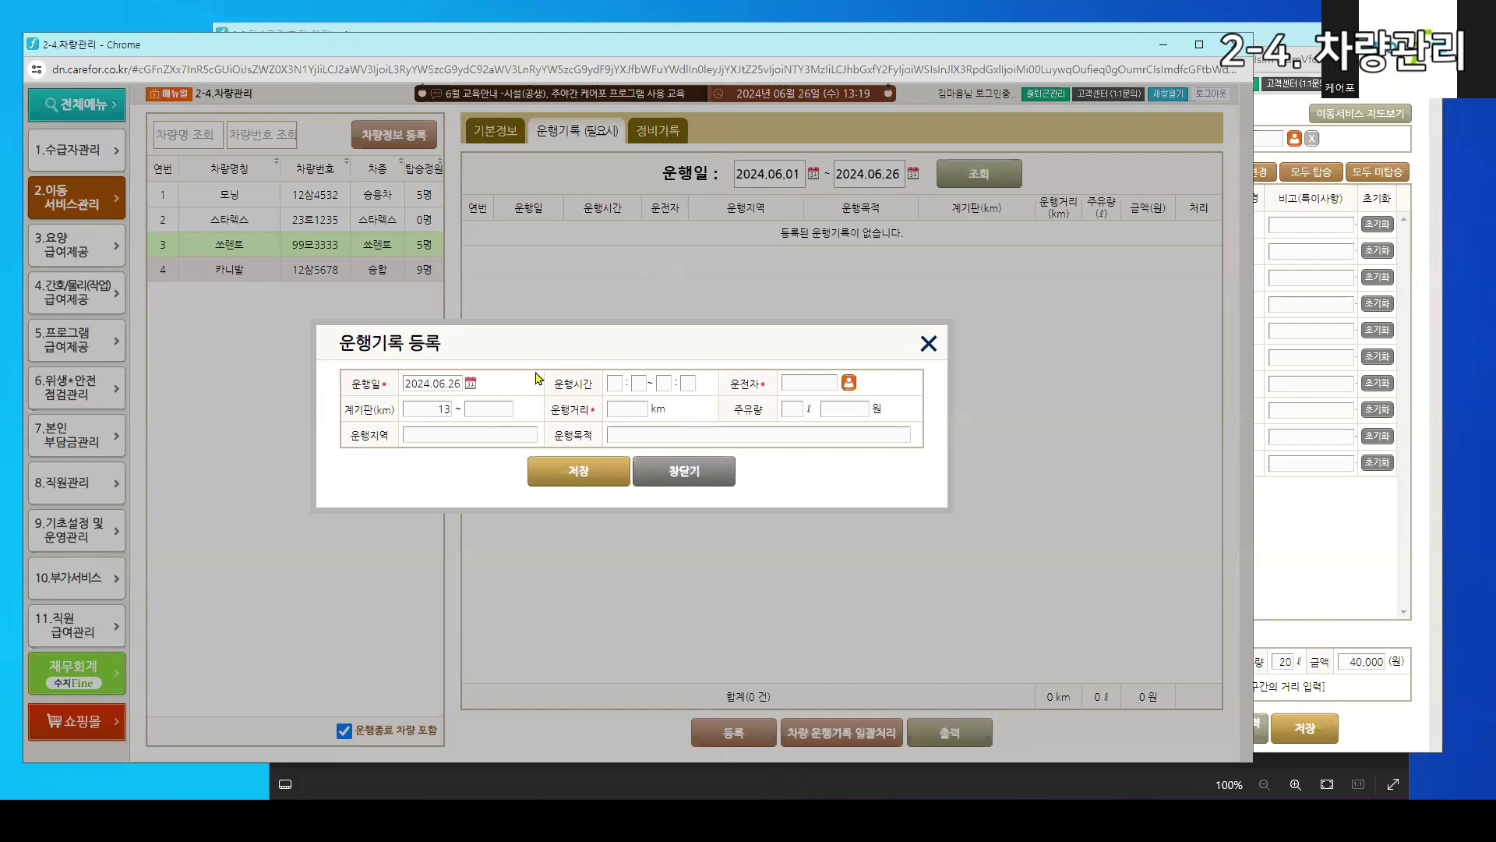
left_click(700, 481)
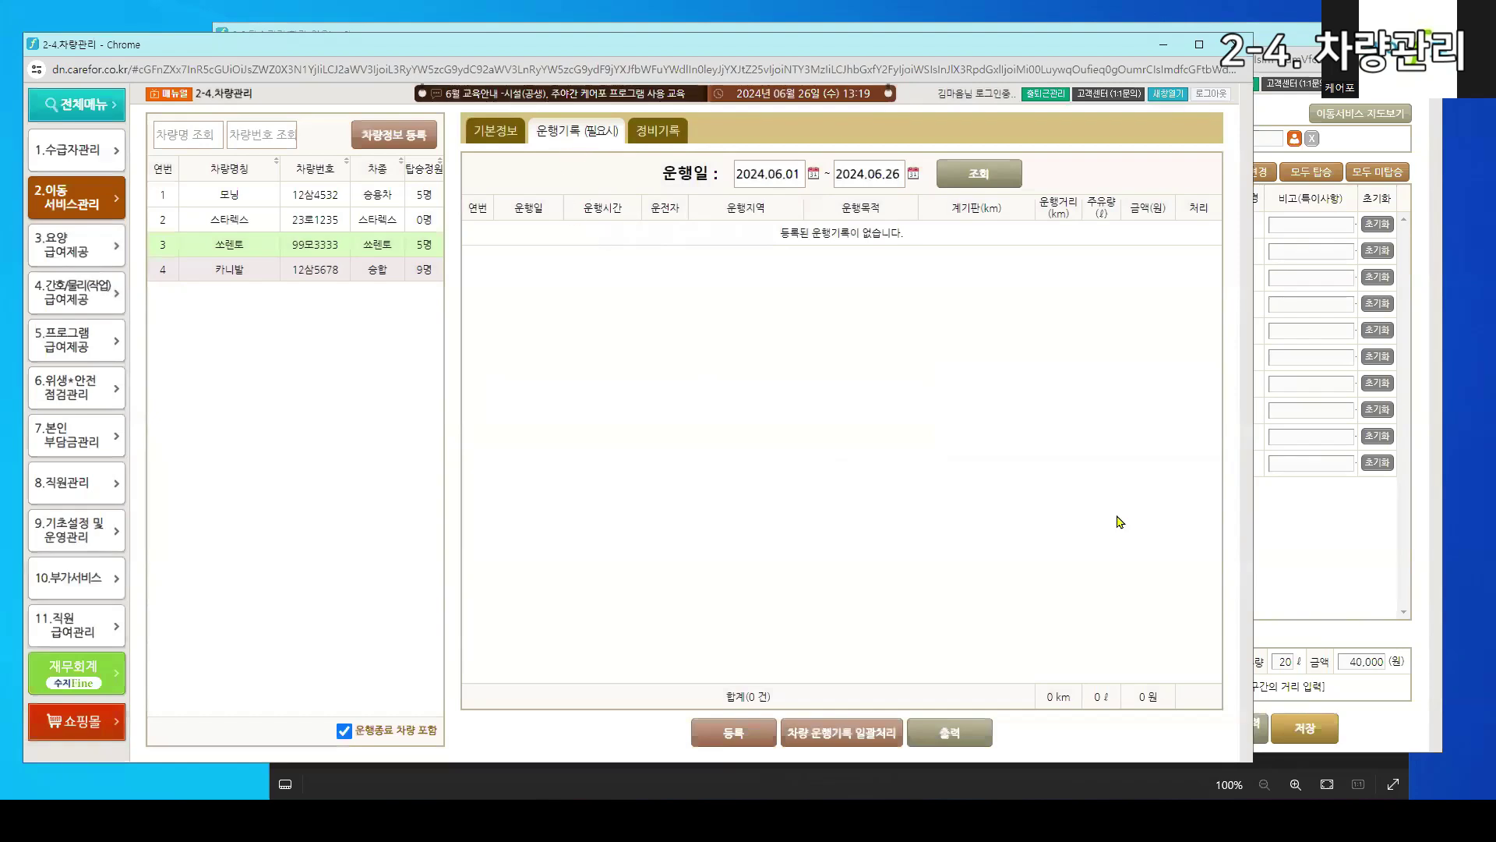
Save the 스타렉스 이동서비스 시작일지 with its 운행기록 in the 2-2.탑승관리 window, and view 스타렉스's 운행기록 in 2-4.차량관리
left_click(1386, 649)
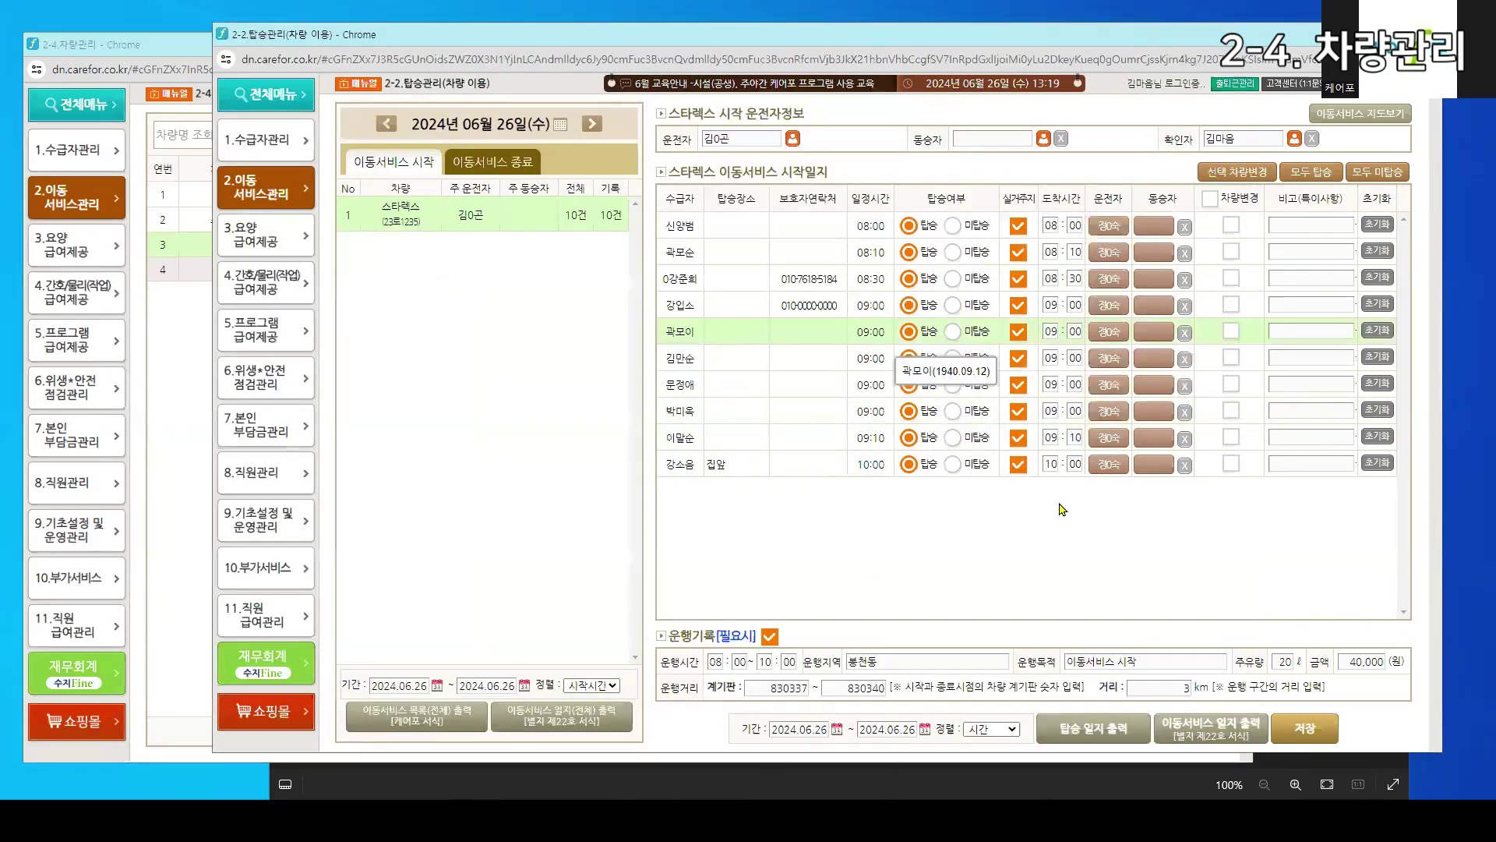
left_click(780, 641)
left_click(787, 685)
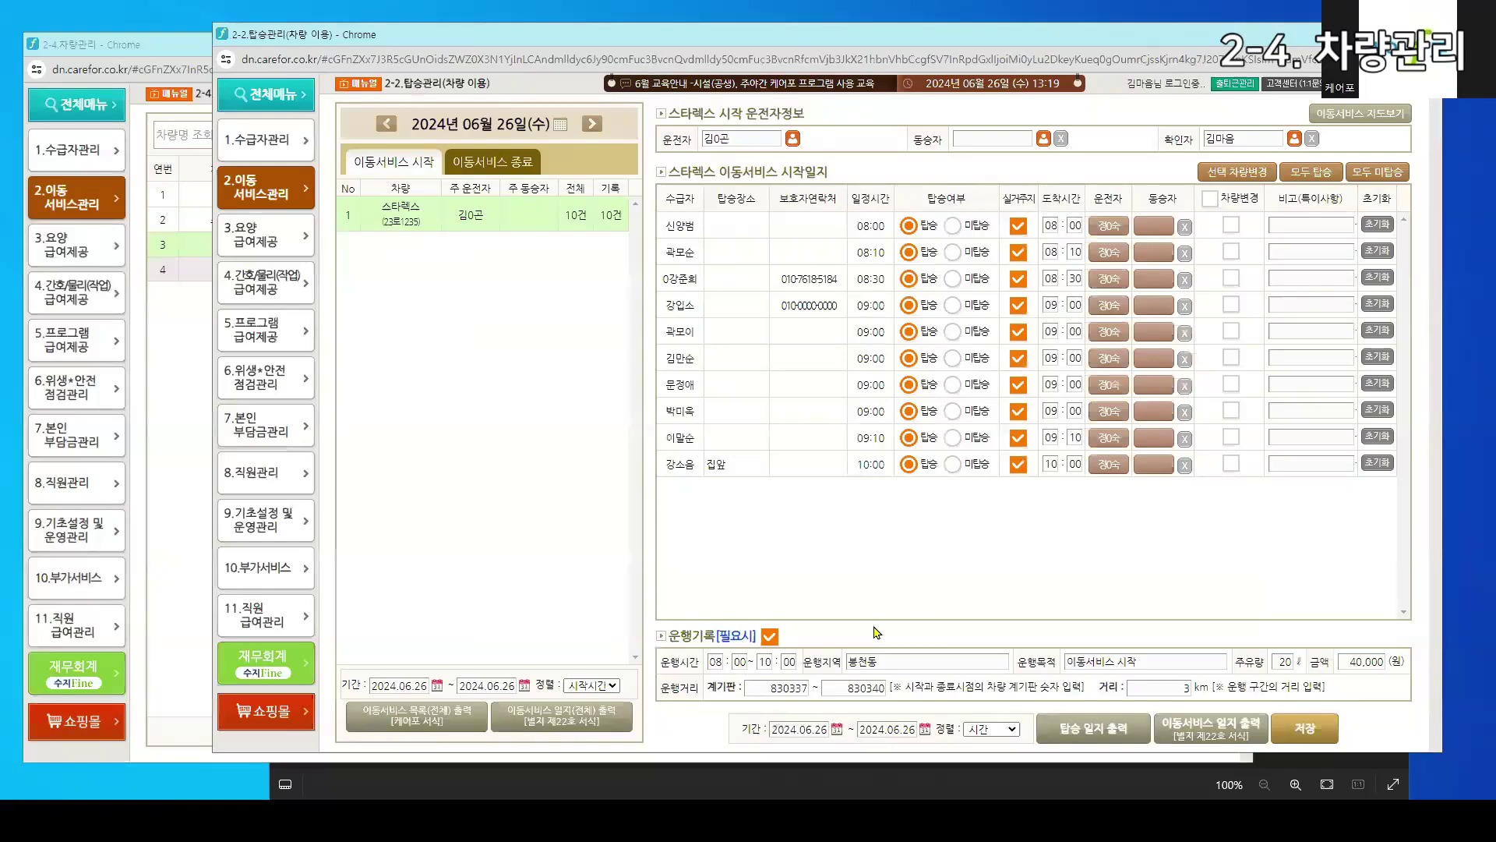
left_click(147, 509)
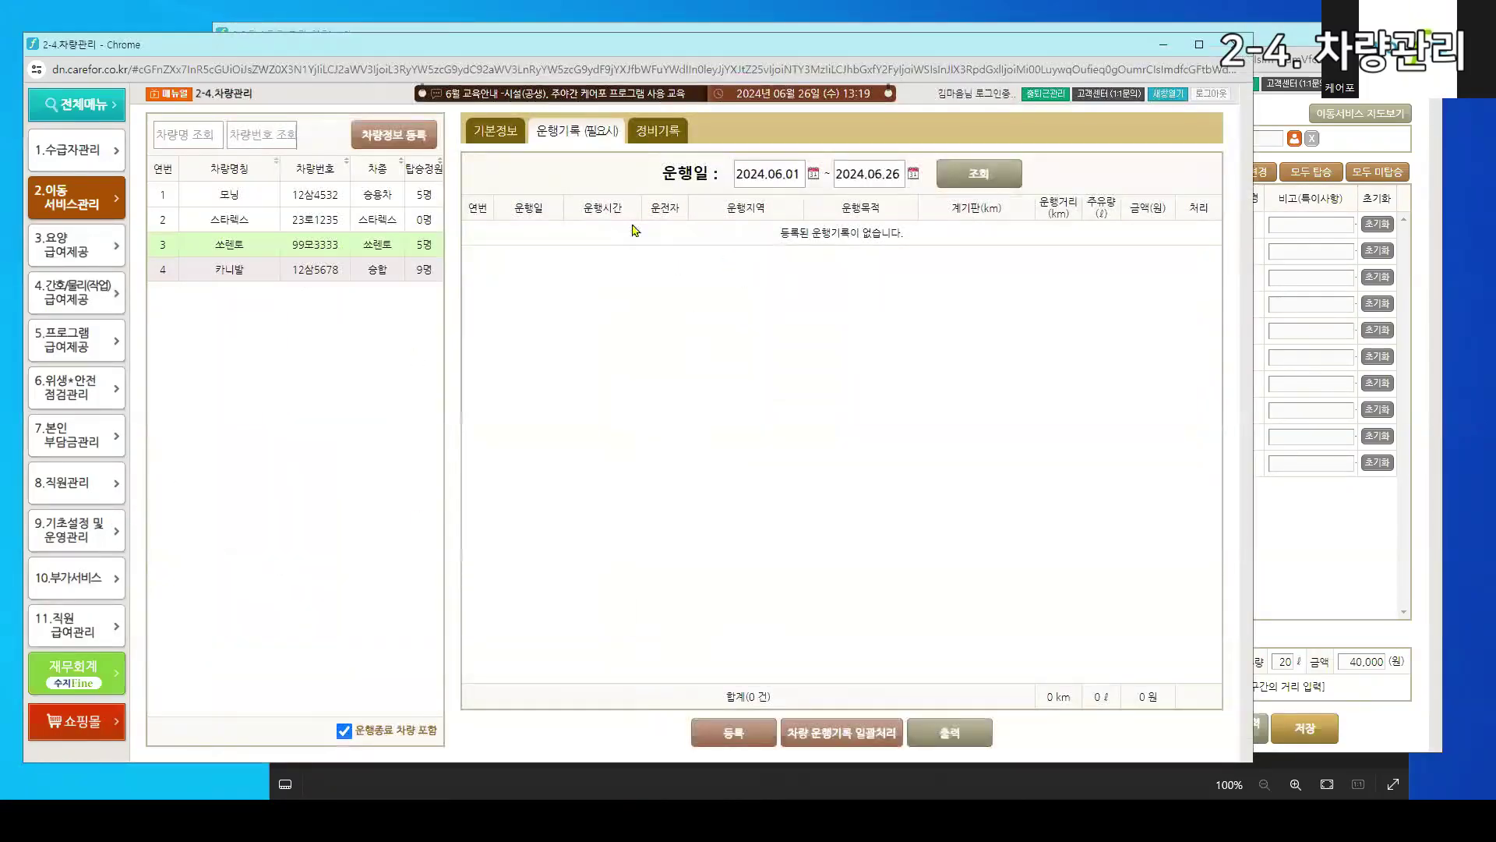
left_click(1405, 643)
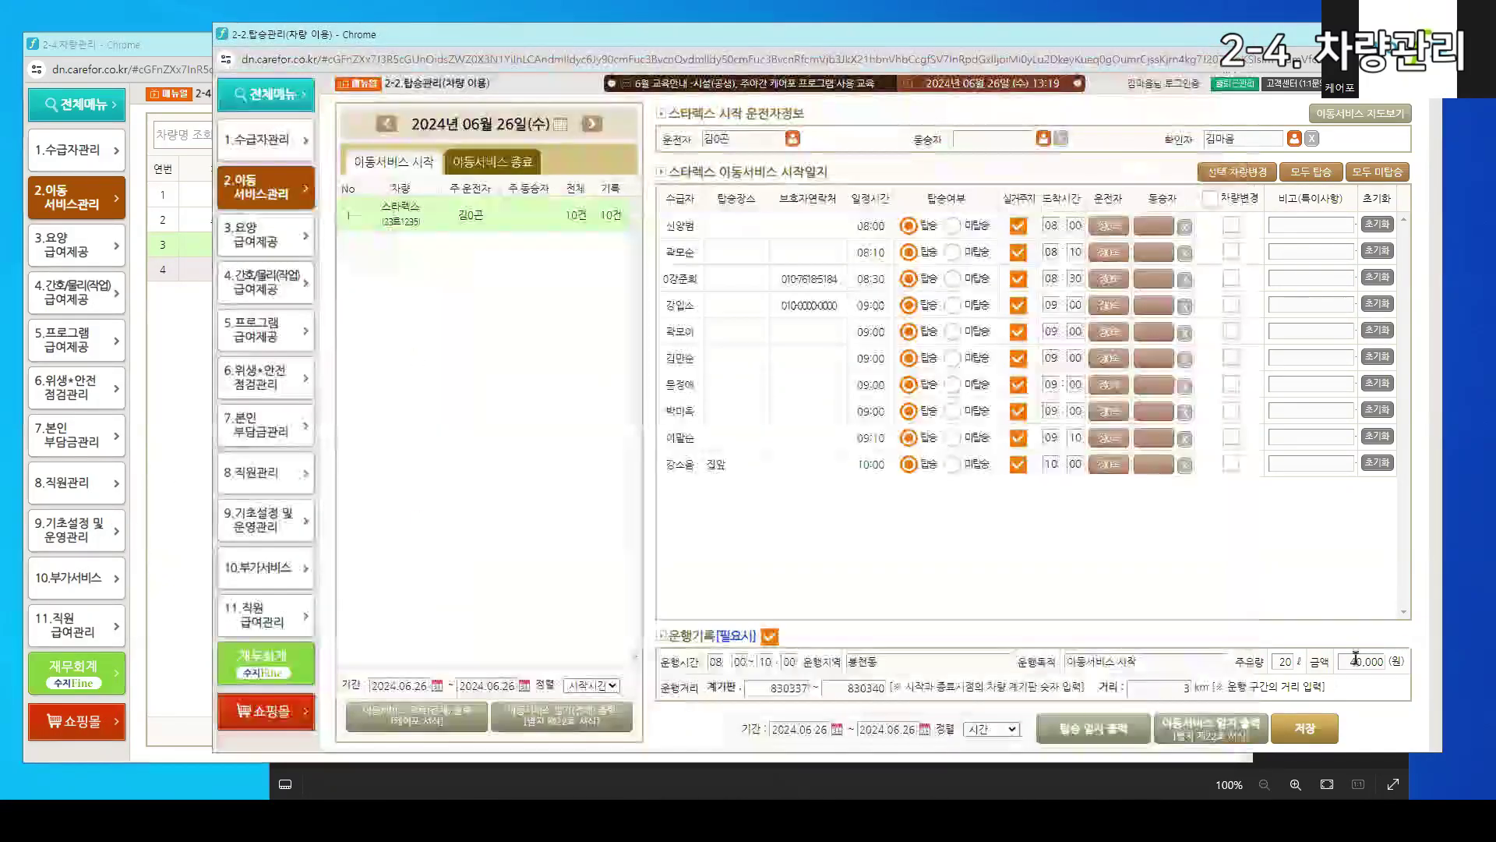
left_click(1296, 735)
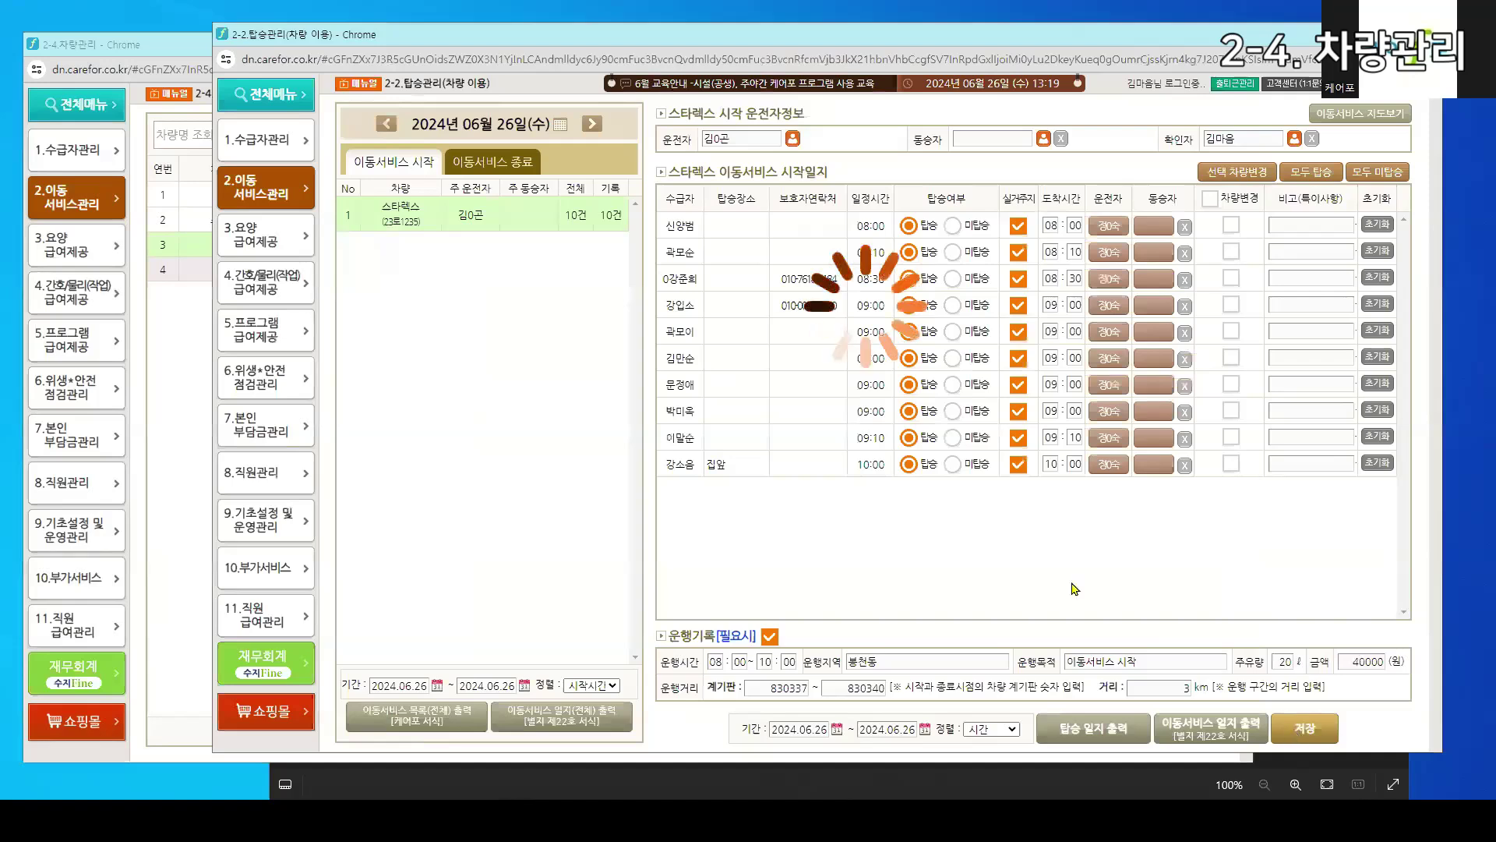
left_click(187, 353)
left_click(230, 219)
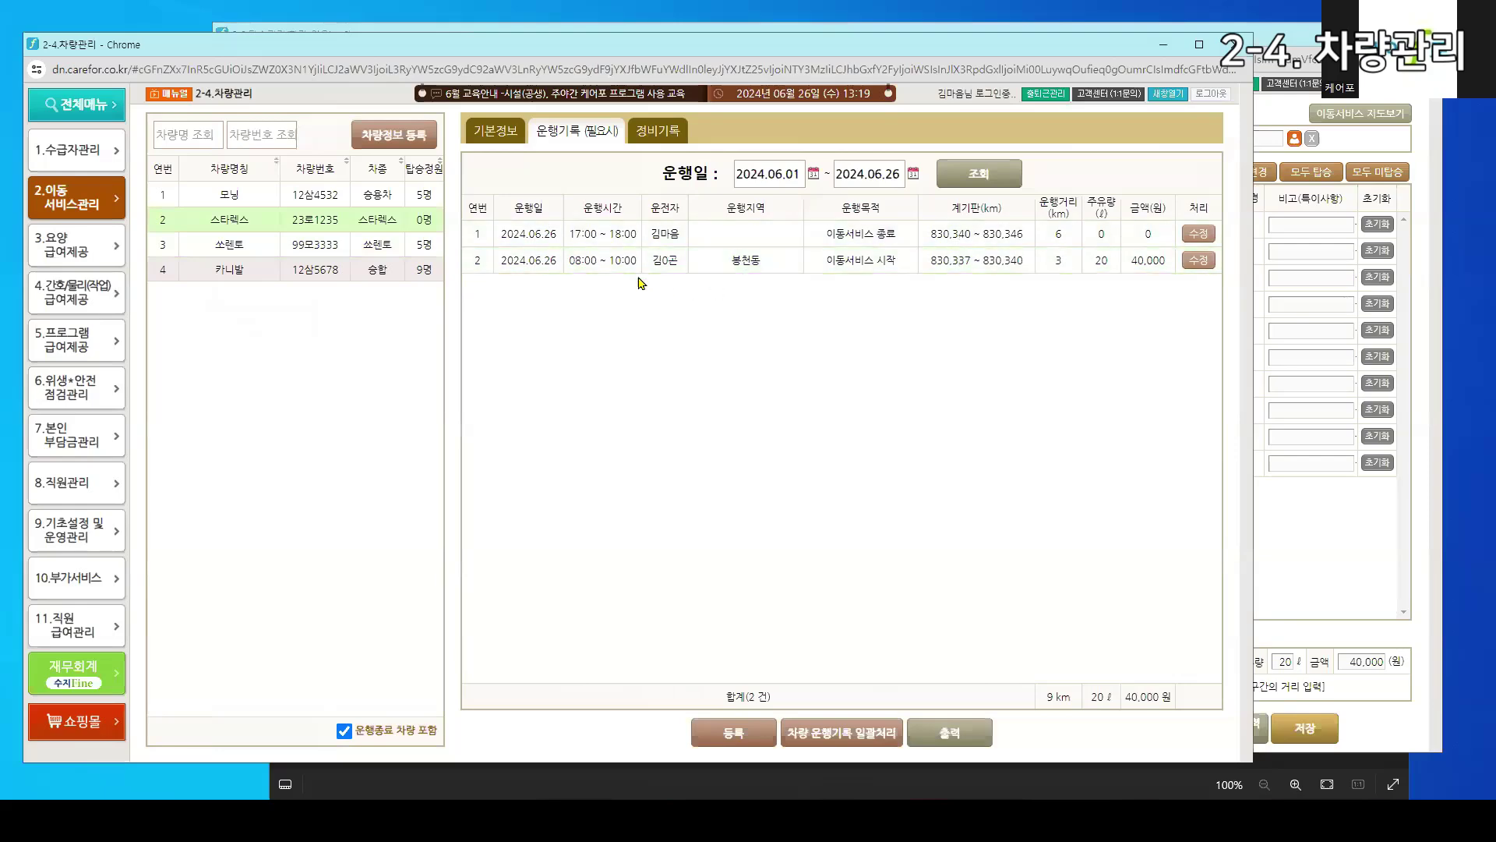
Inspect 스타렉스's 운행기록 등록 form without saving, and compare it with the 운행기록 section in the 2-2.탑승관리 window
left_click(1307, 568)
left_click(201, 447)
left_click(737, 745)
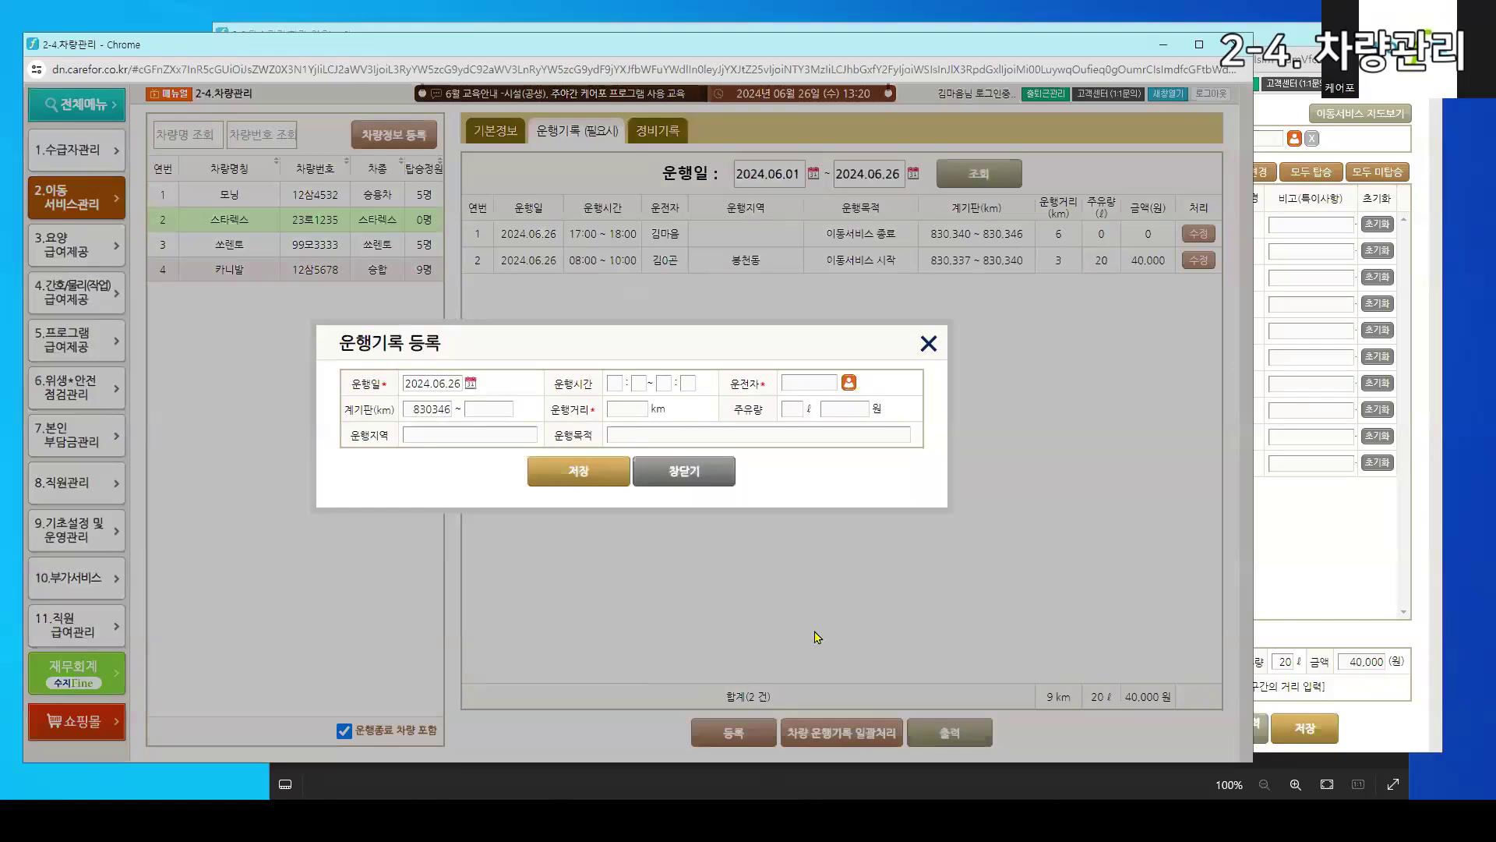
left_click(681, 471)
key("alt+Tab")
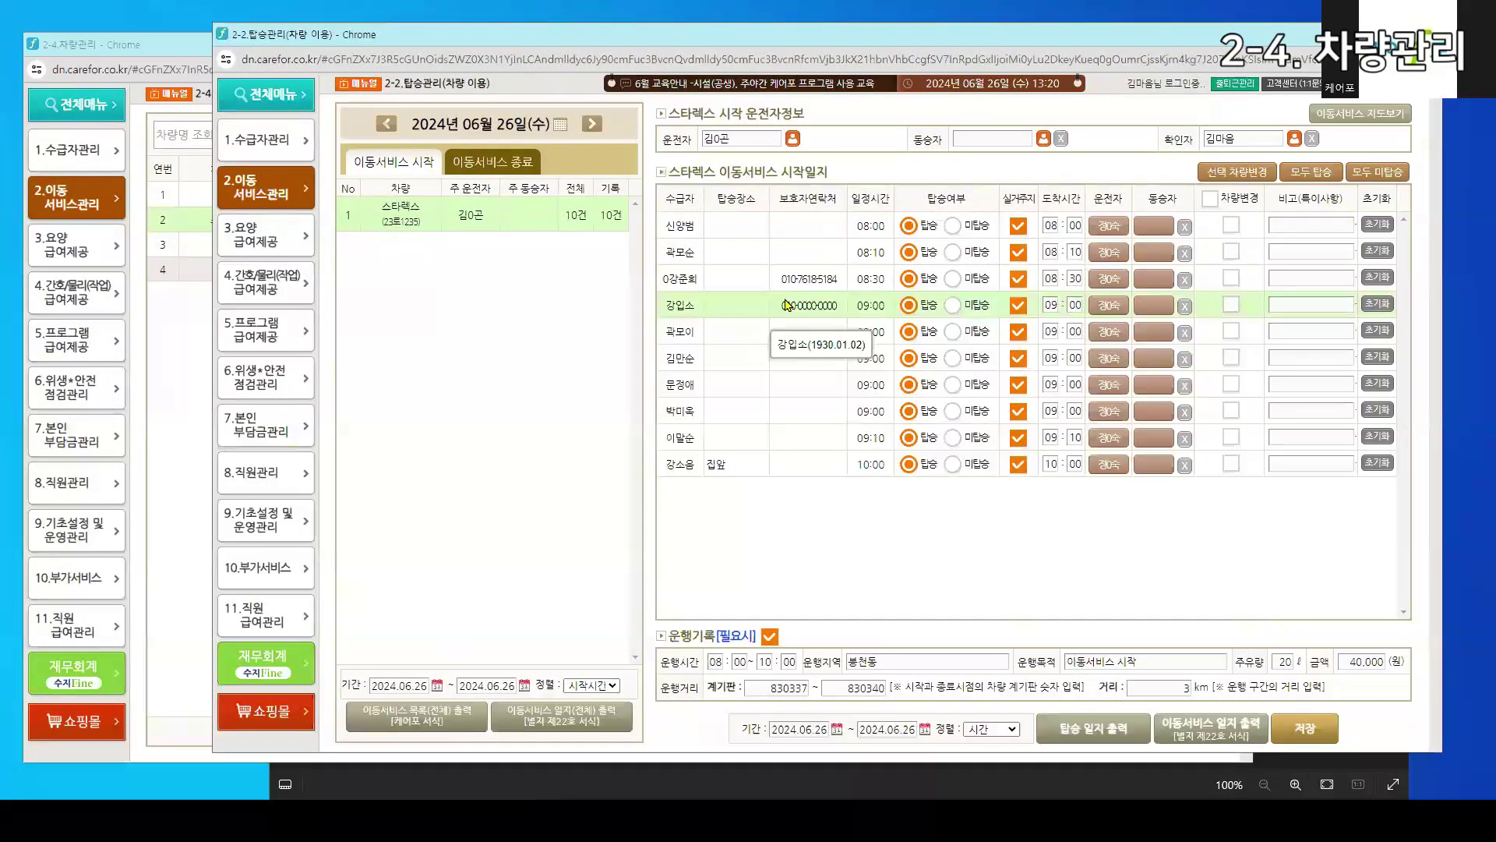
left_click(159, 421)
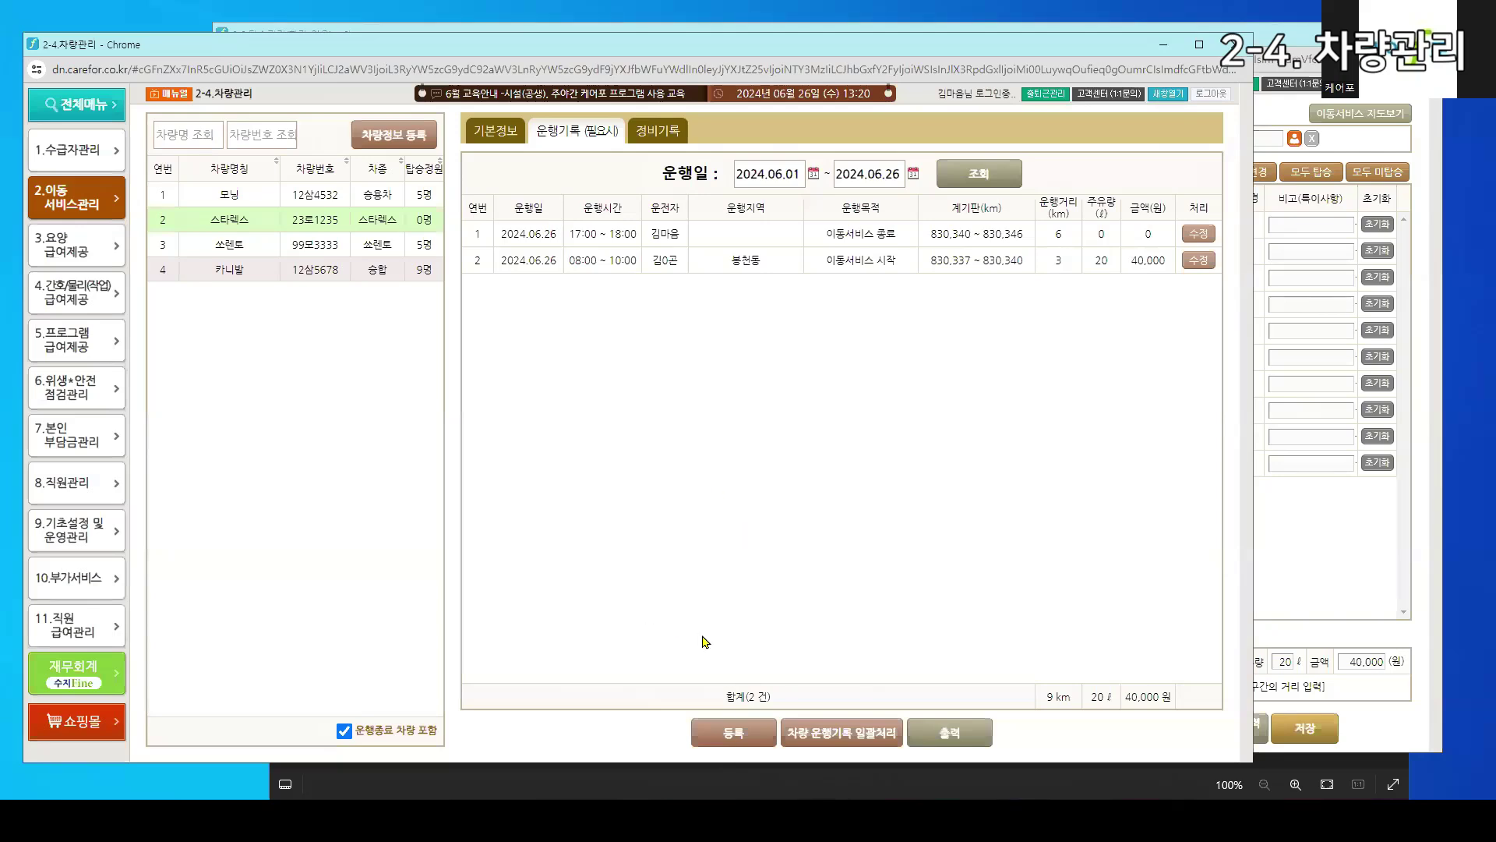
left_click(724, 726)
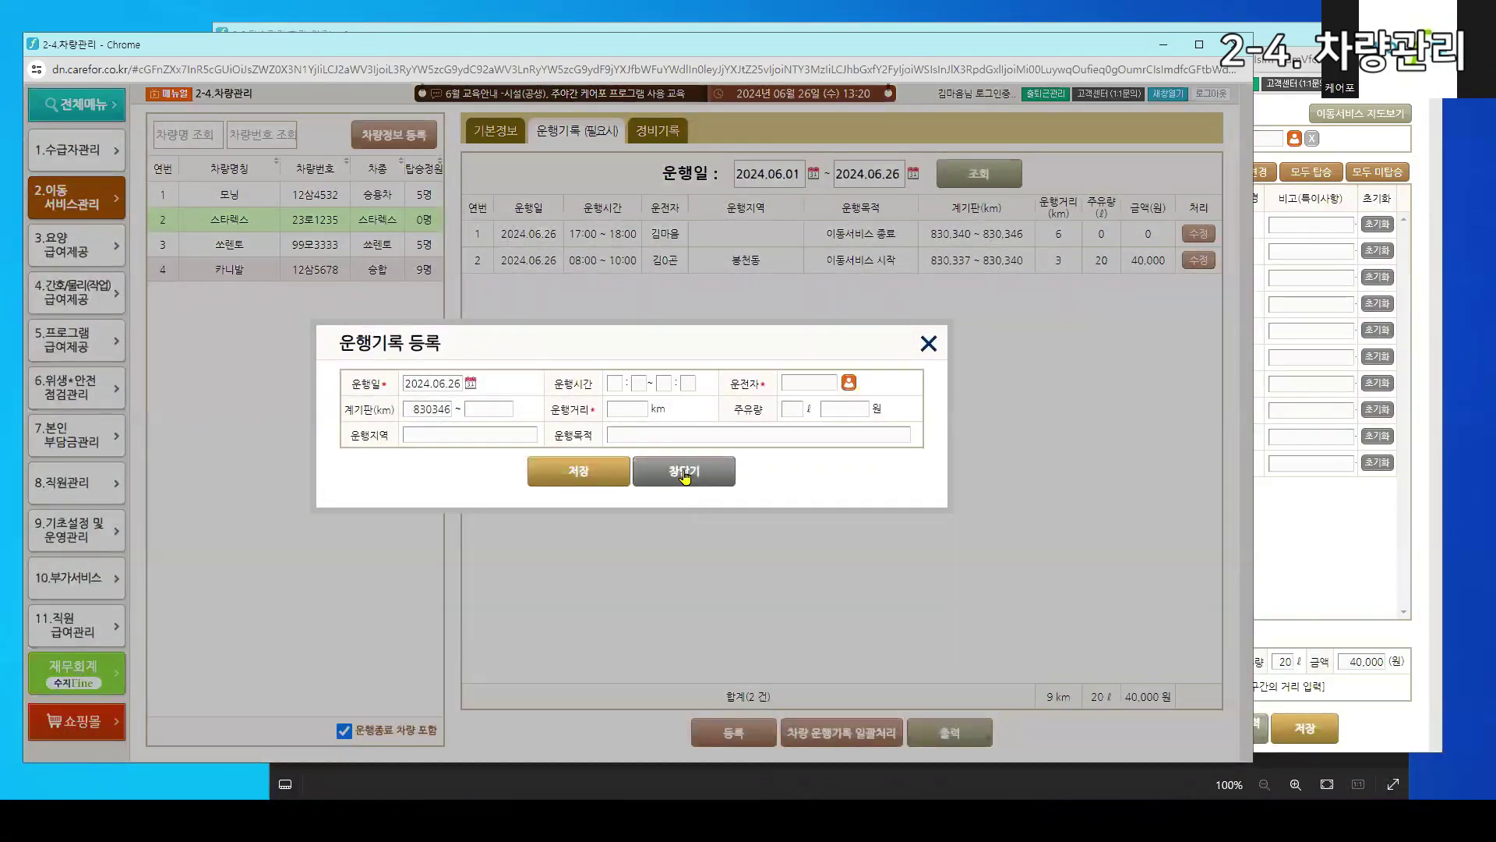
left_click(685, 476)
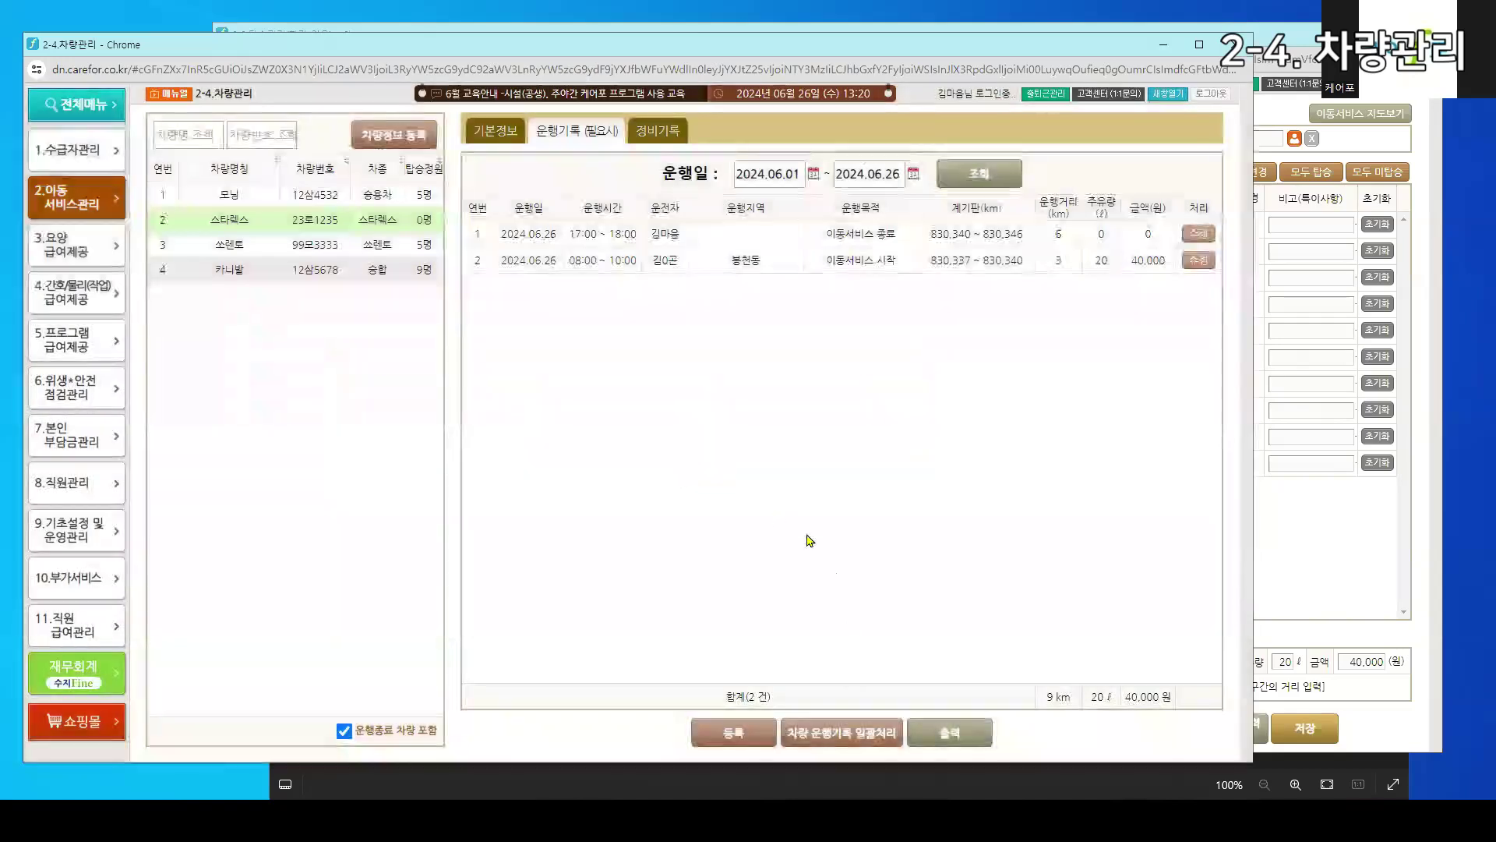
Review 스타렉스's 차량 운행기록 일괄처리 list through 2024.06.26 and close it without saving
left_click(837, 746)
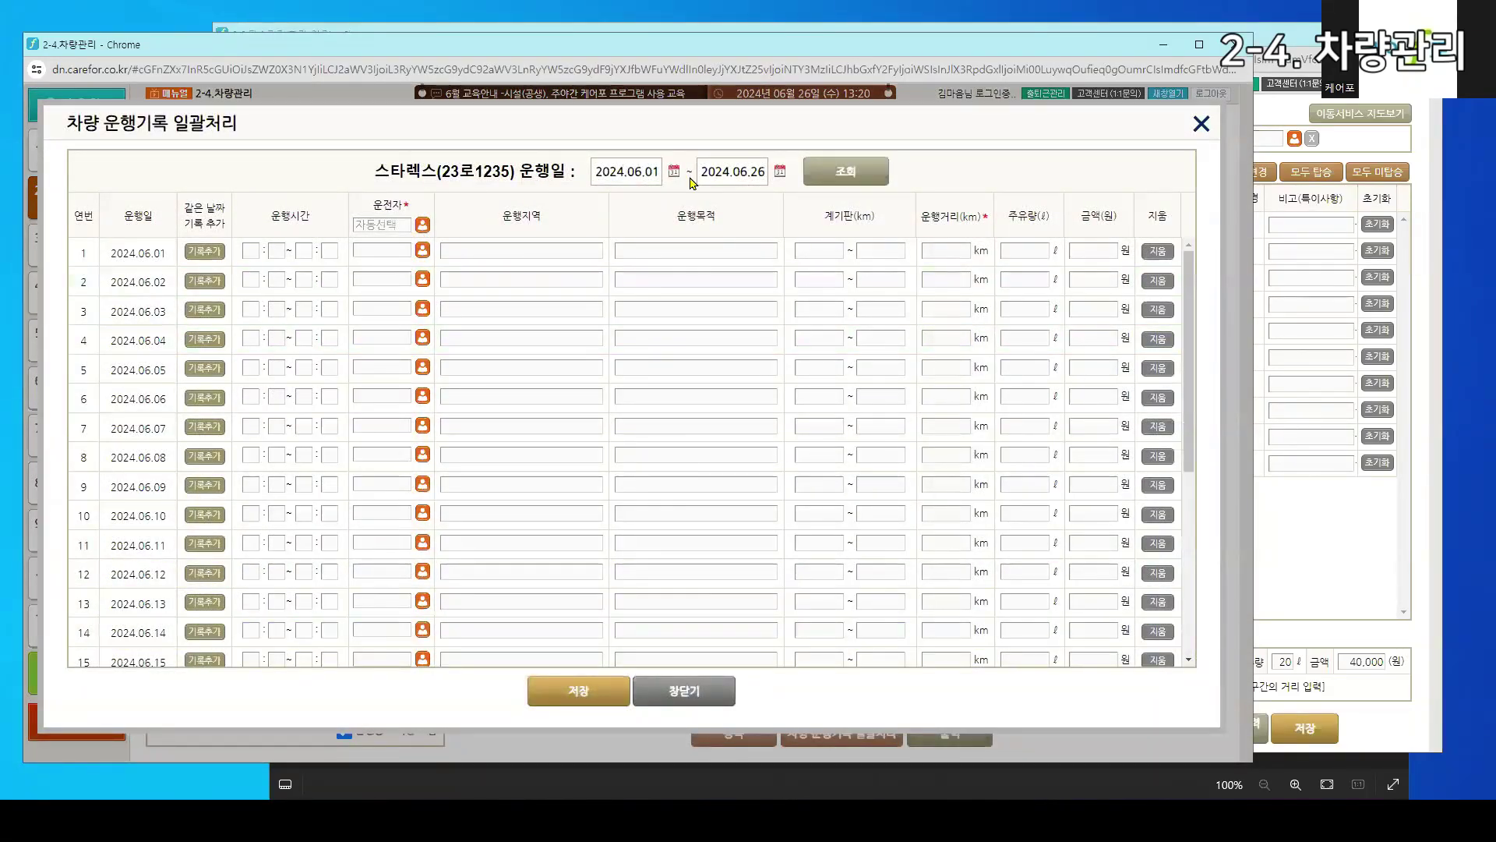
scroll(673, 546, "down", 5)
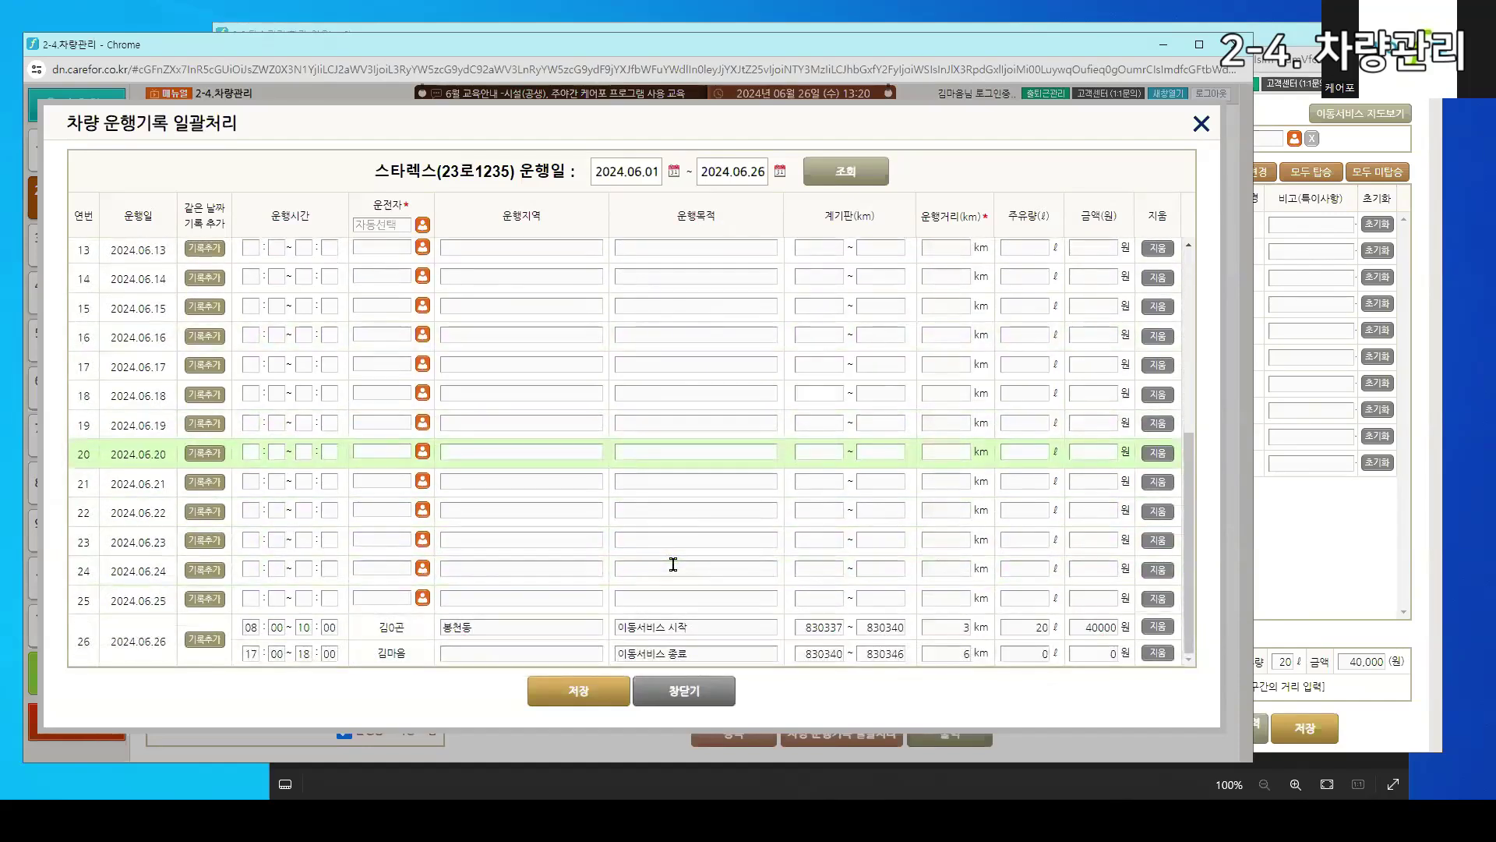
left_click(675, 694)
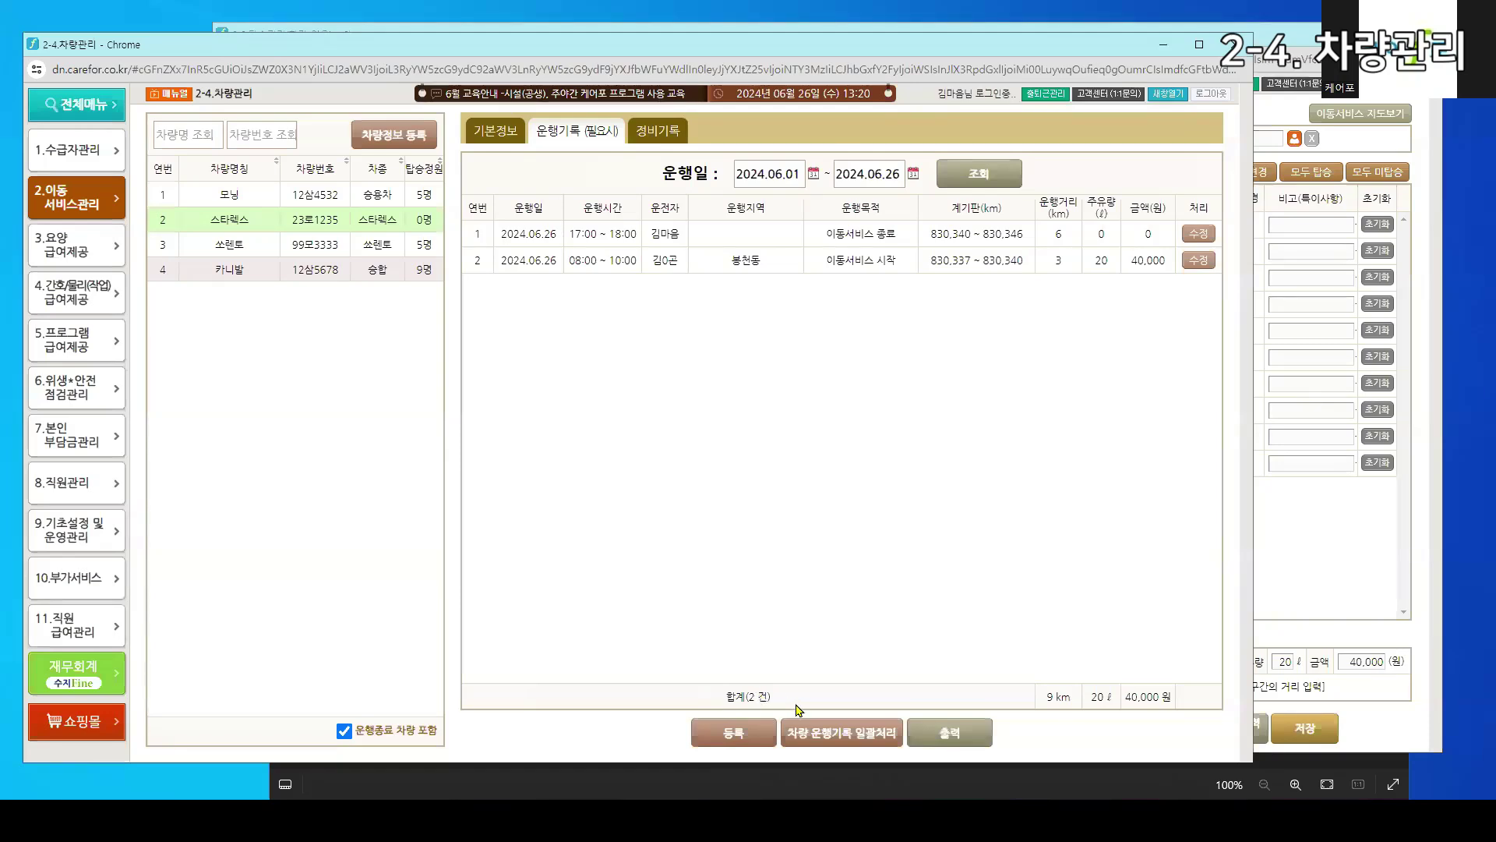
View 스타렉스's 정비기록, and find the 차량관리 criterion in the [2023 주야간 평가] 41 이동서비스수칙 manual
left_click(660, 143)
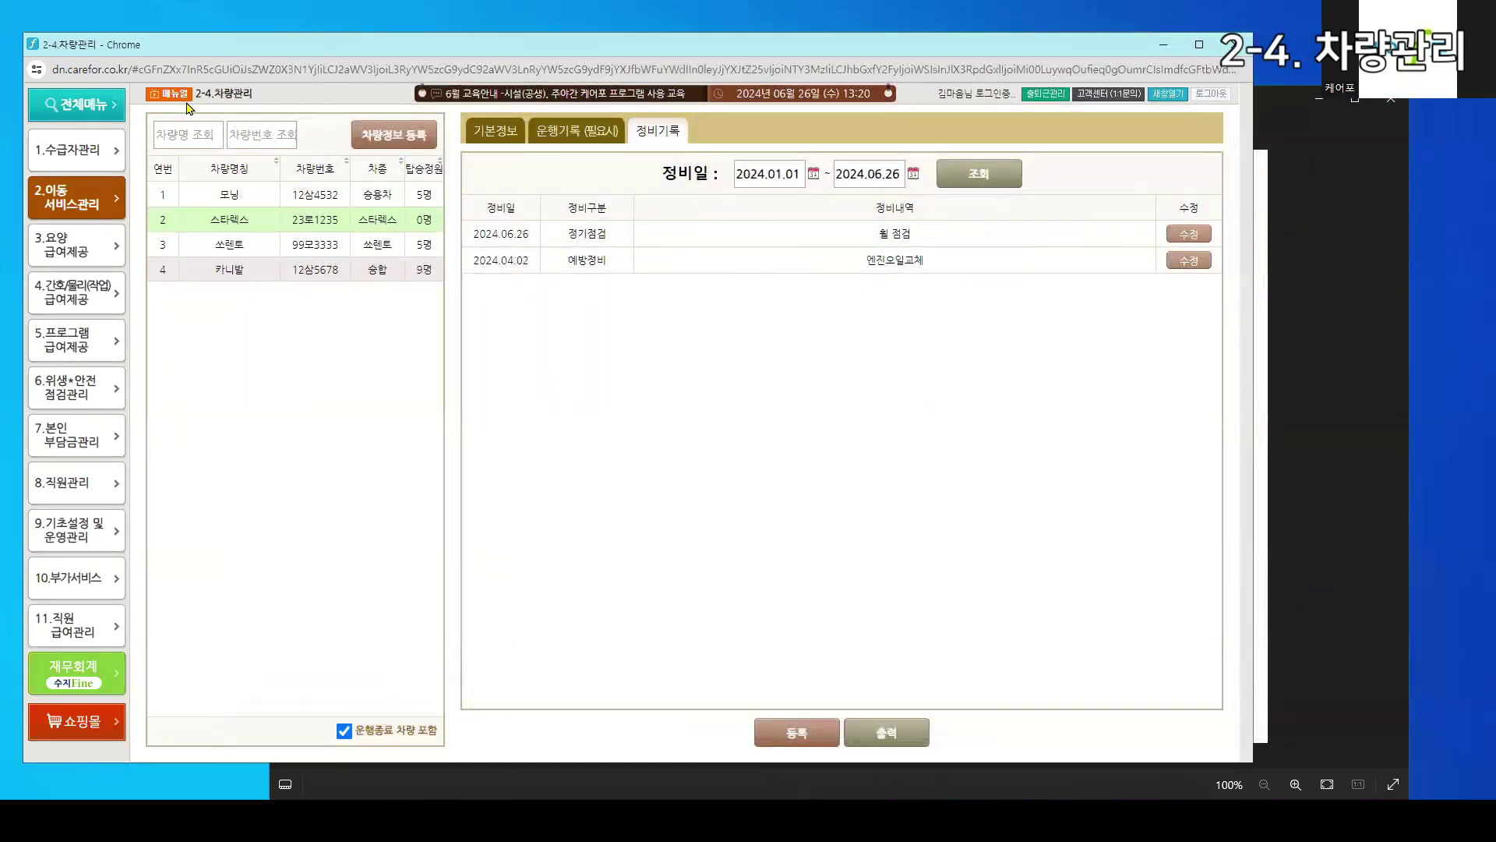
left_click(183, 100)
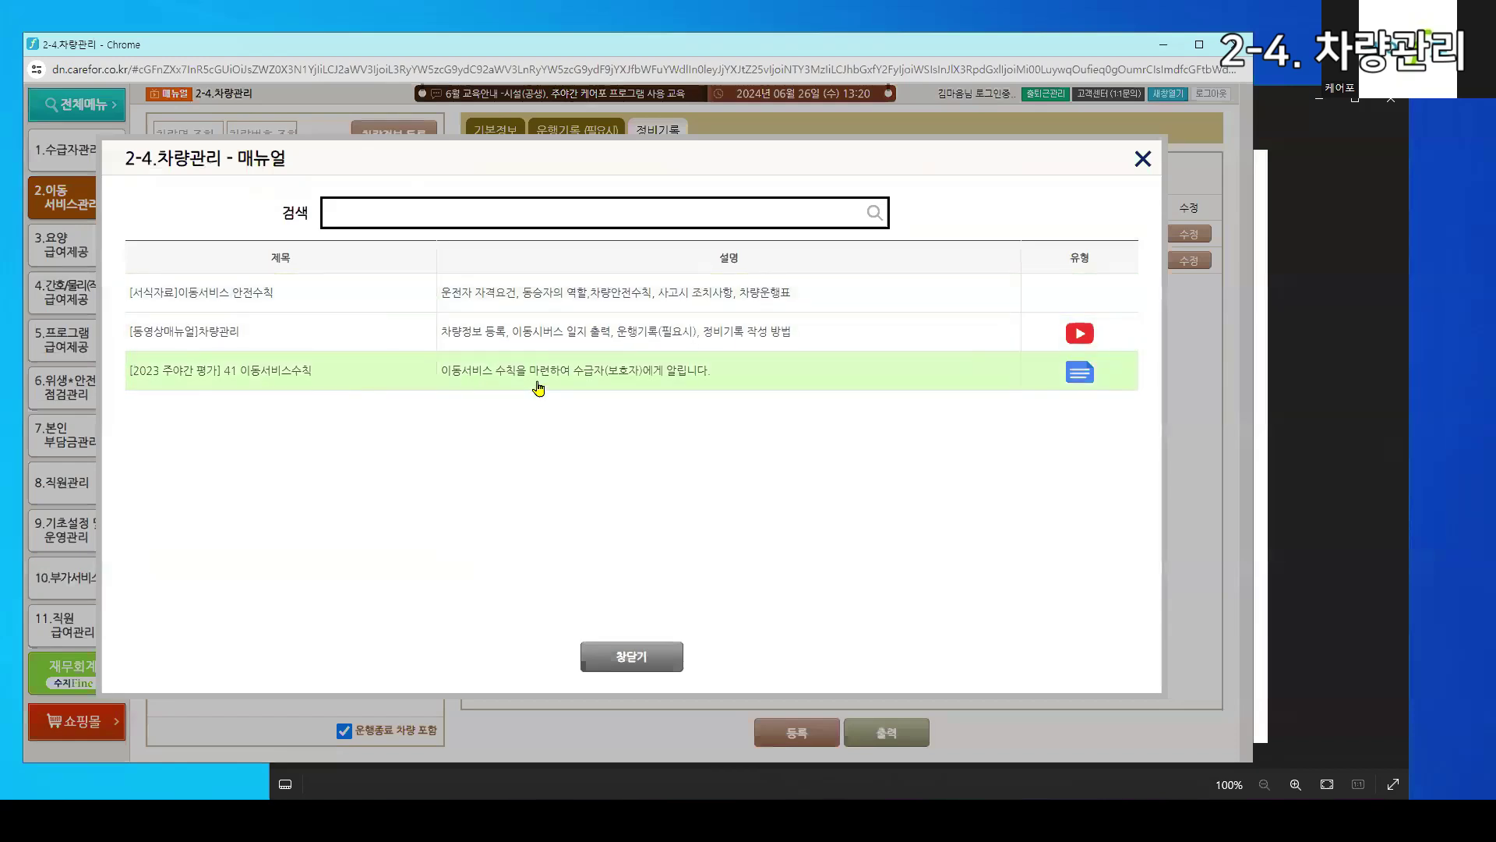
left_click(537, 386)
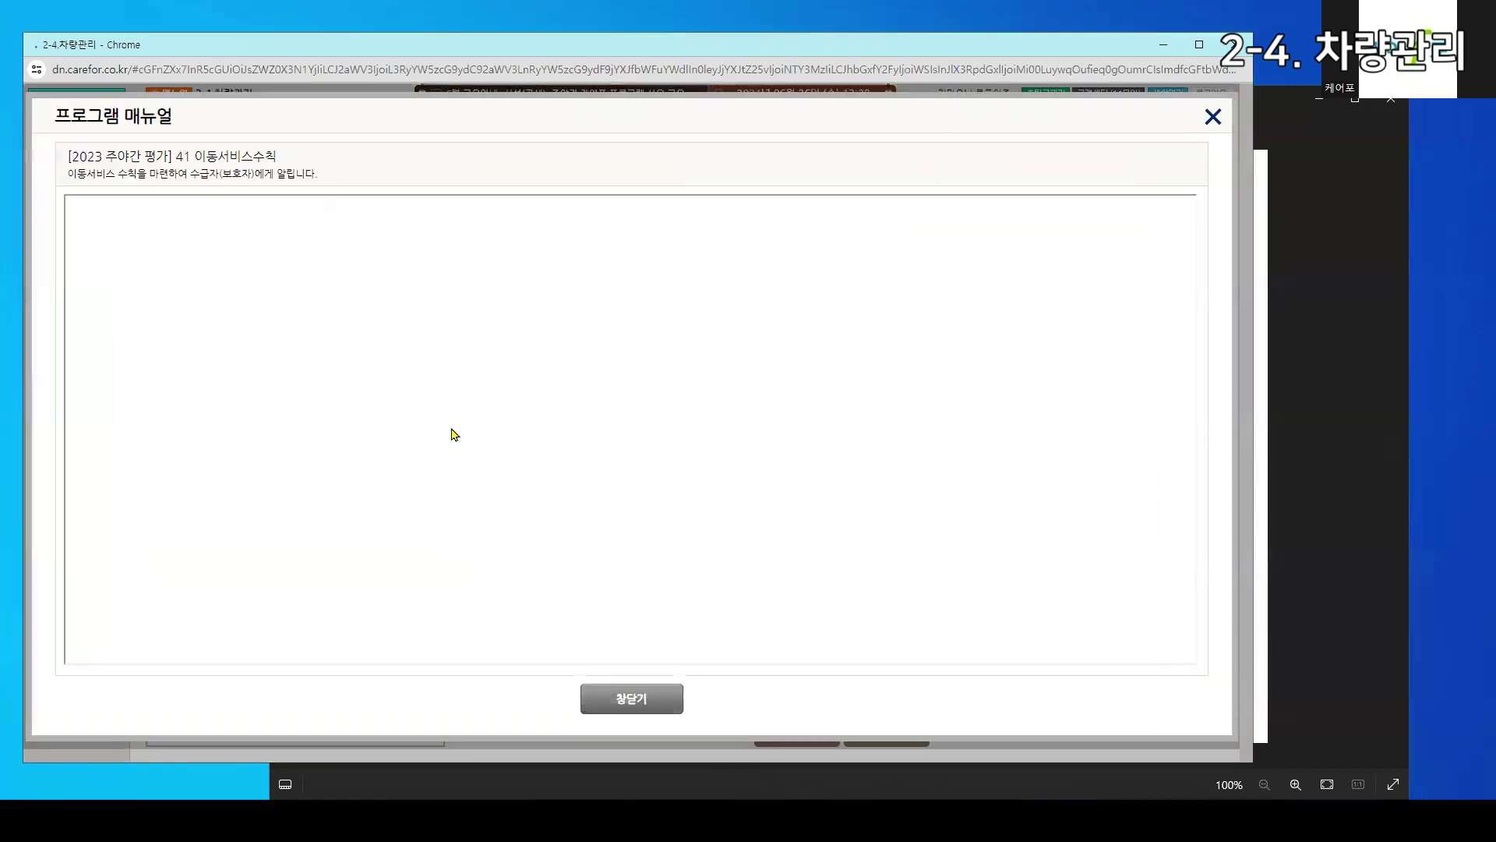
scroll(515, 484, "down", 2)
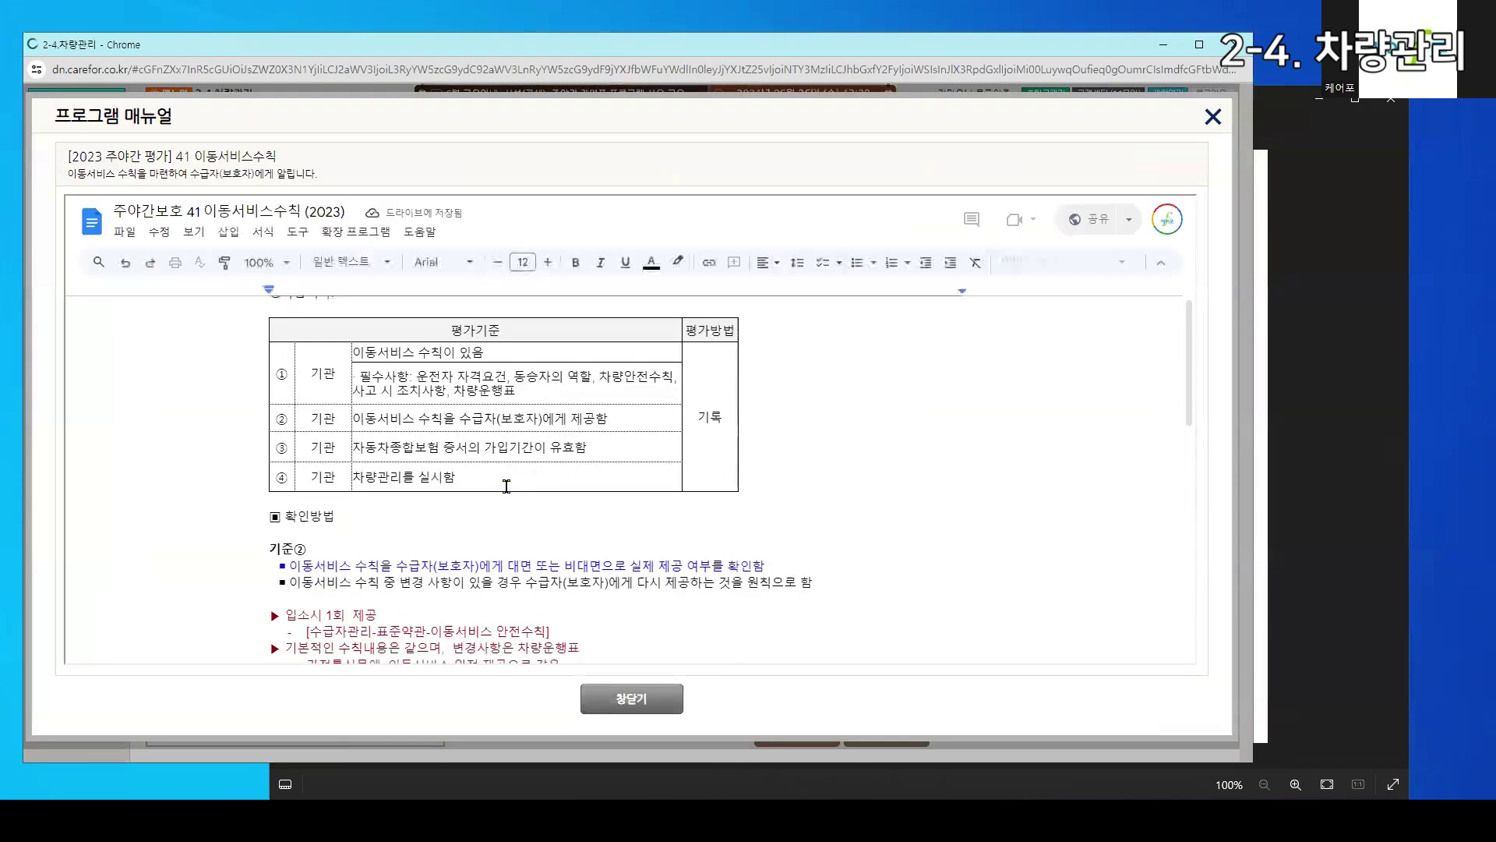
double_click(314, 476)
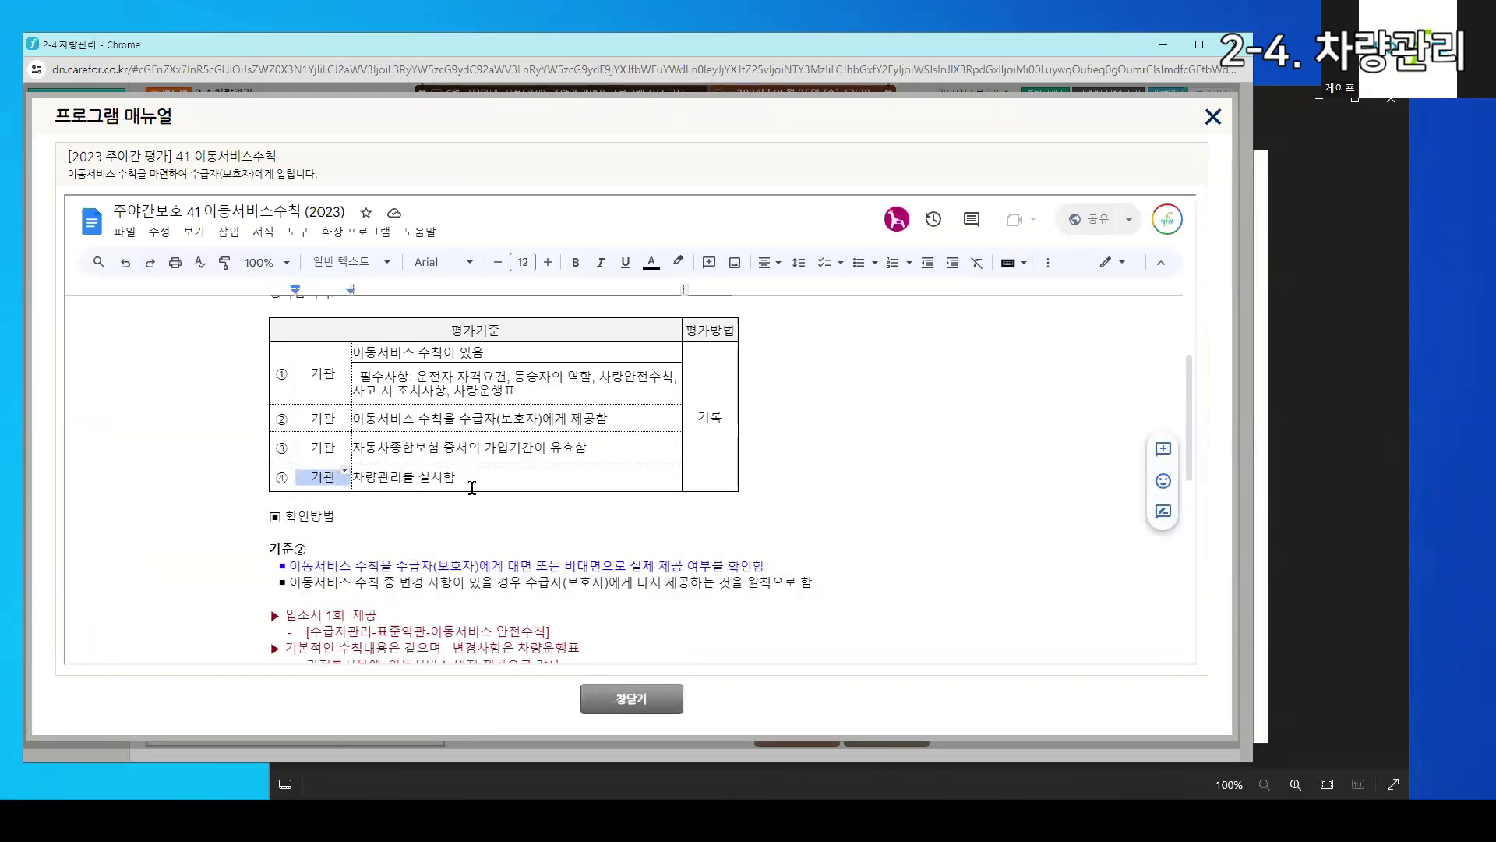
Read the 기준③ and 기준④ details in the 41 이동서비스수칙 manual, and close the manual windows to return to 정비기록
scroll(472, 488, "down", 3)
scroll(473, 488, "down", 4)
scroll(471, 495, "up", 2)
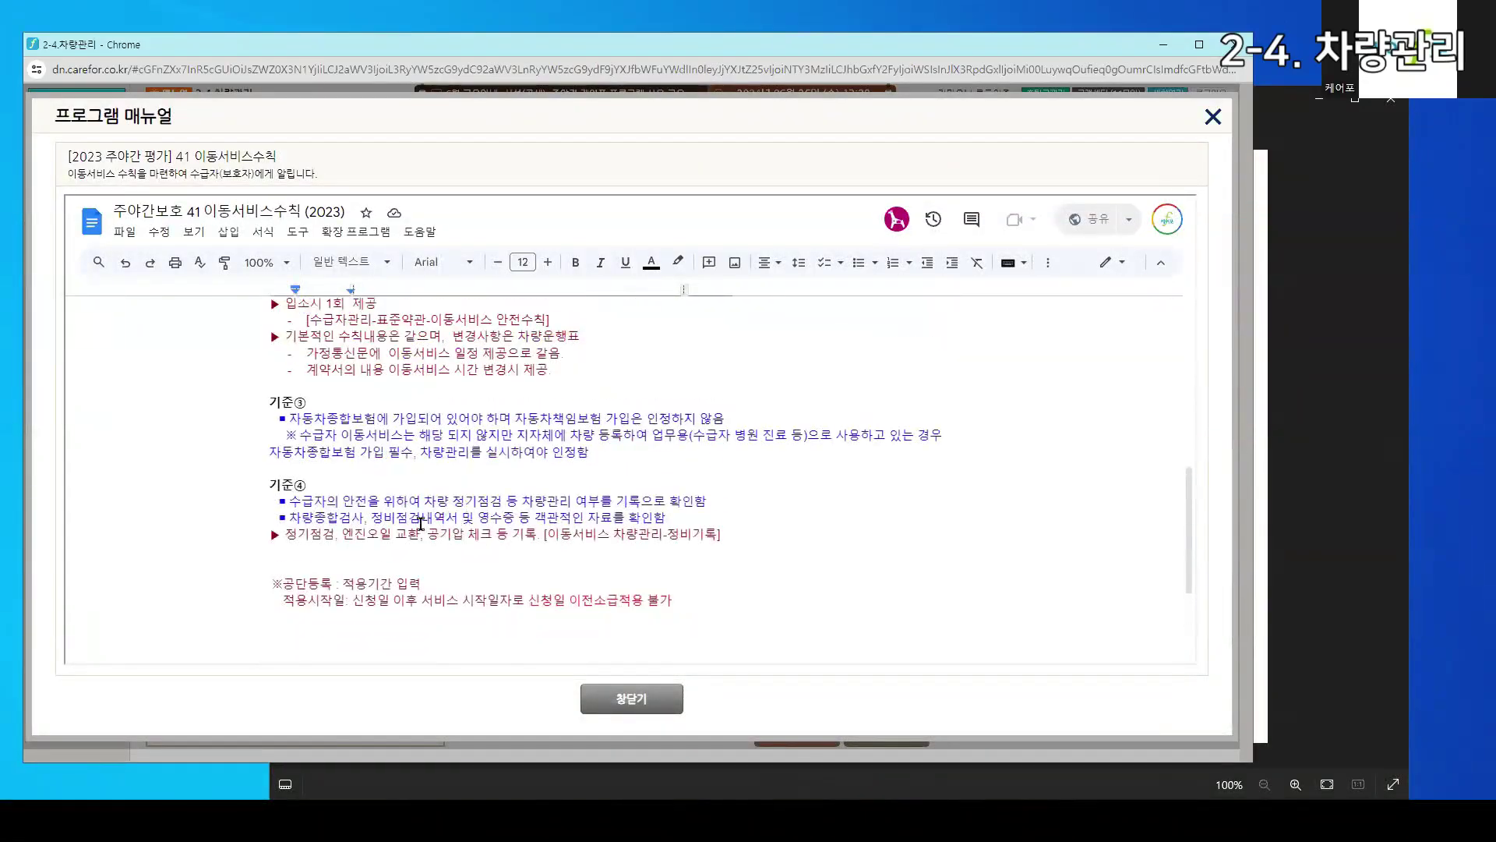
scroll(418, 527, "down", 1)
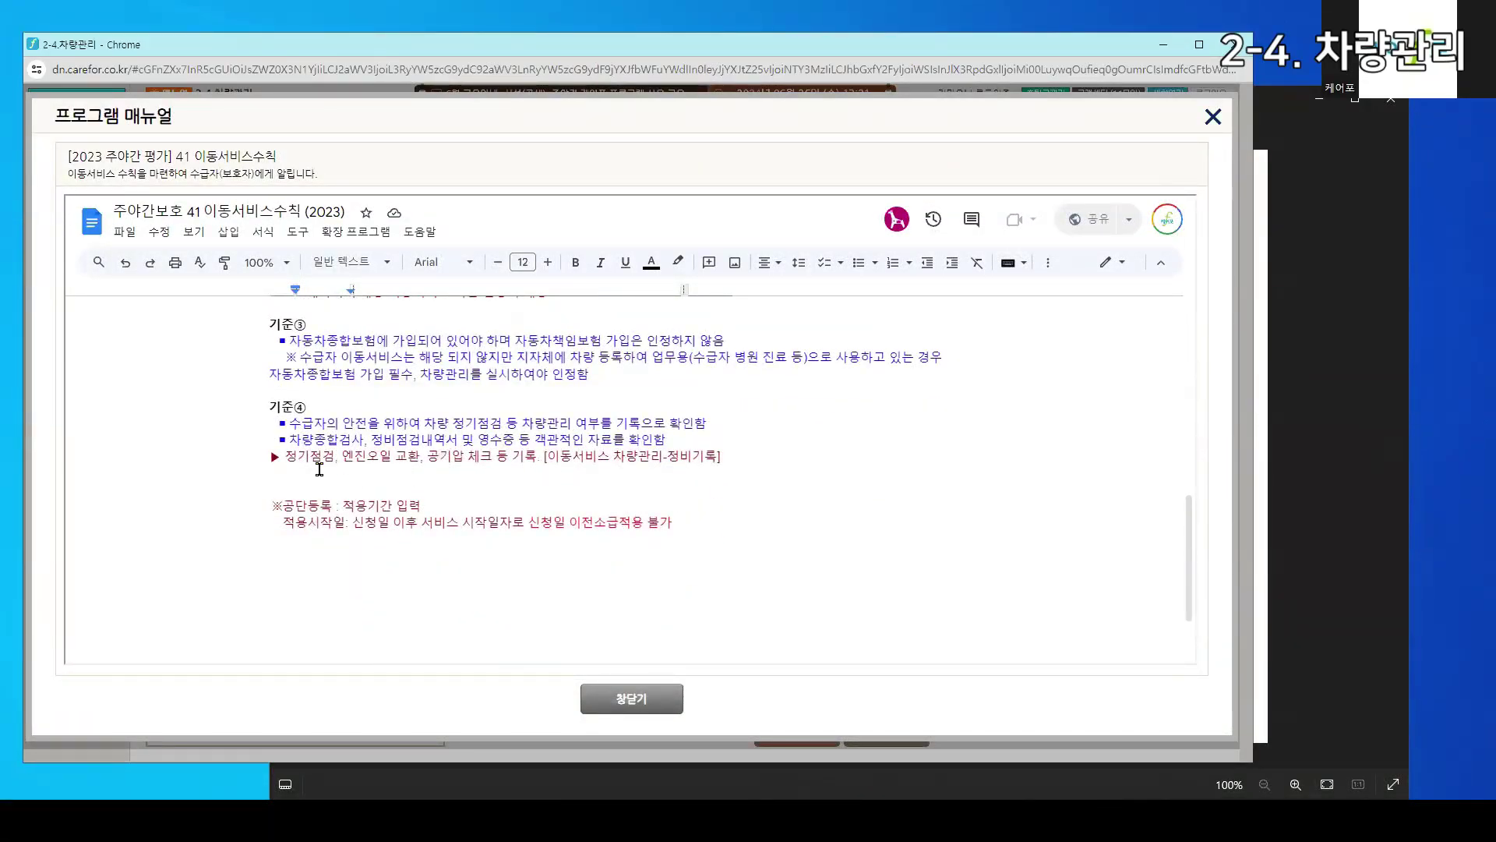
left_click(620, 703)
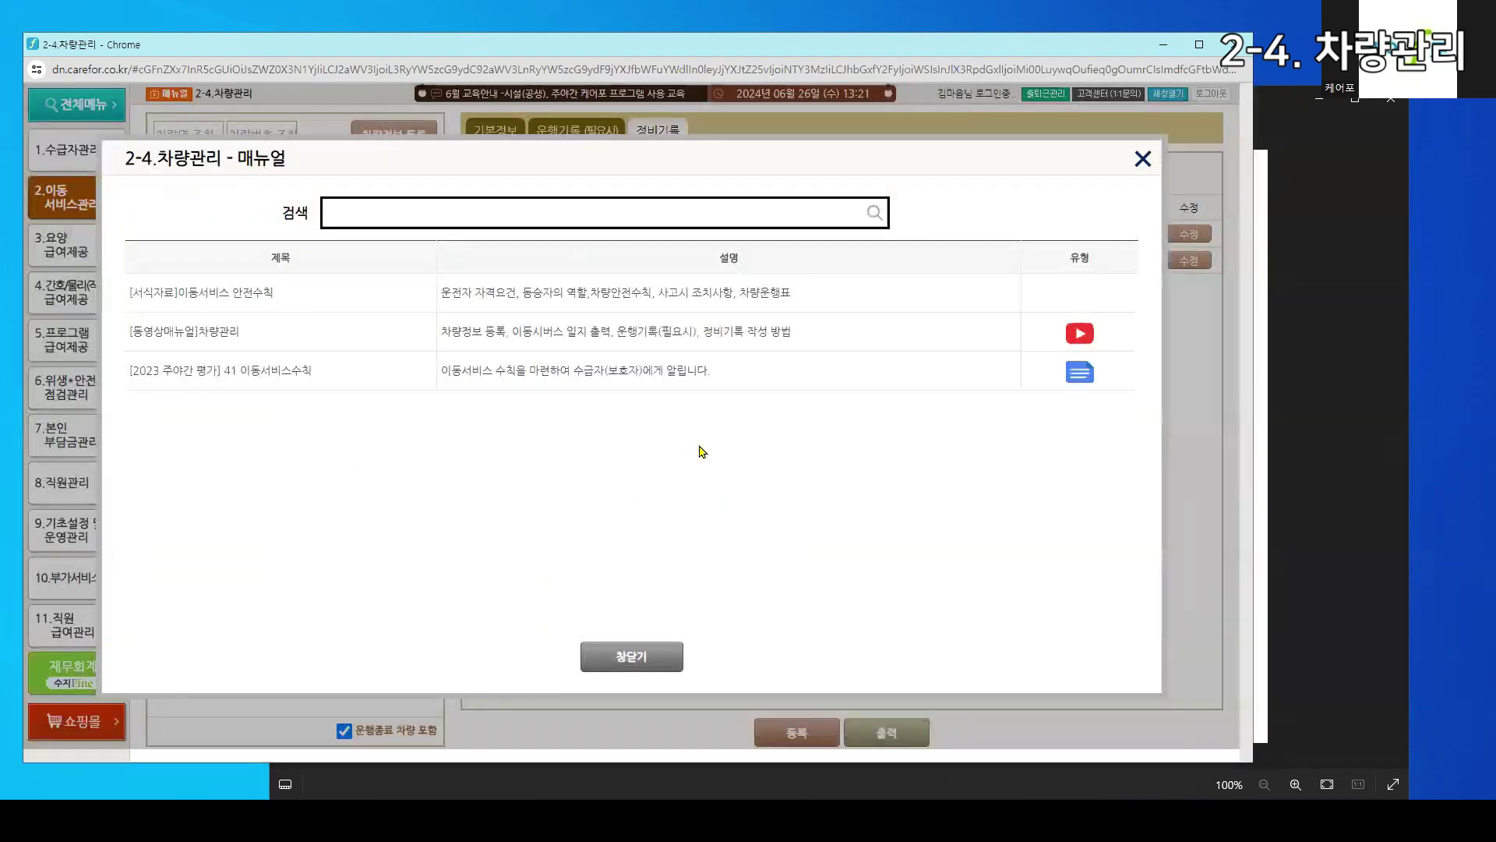
left_click(670, 653)
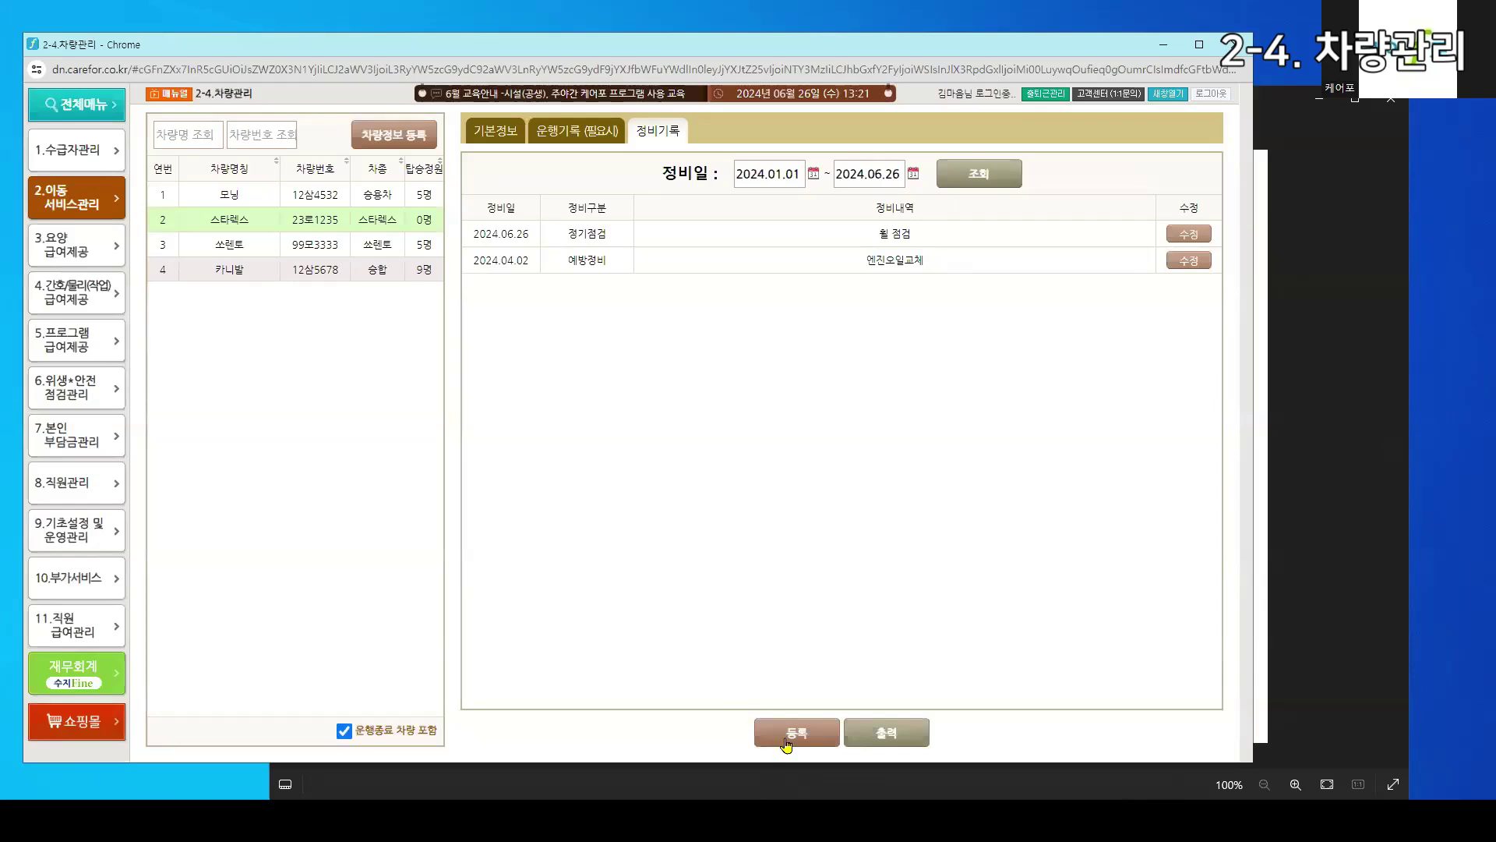
Inspect the 정비구분 options in 스타렉스's 정비기록 등록 form and view the 2024.06.26 정비기록, closing both without saving
left_click(790, 741)
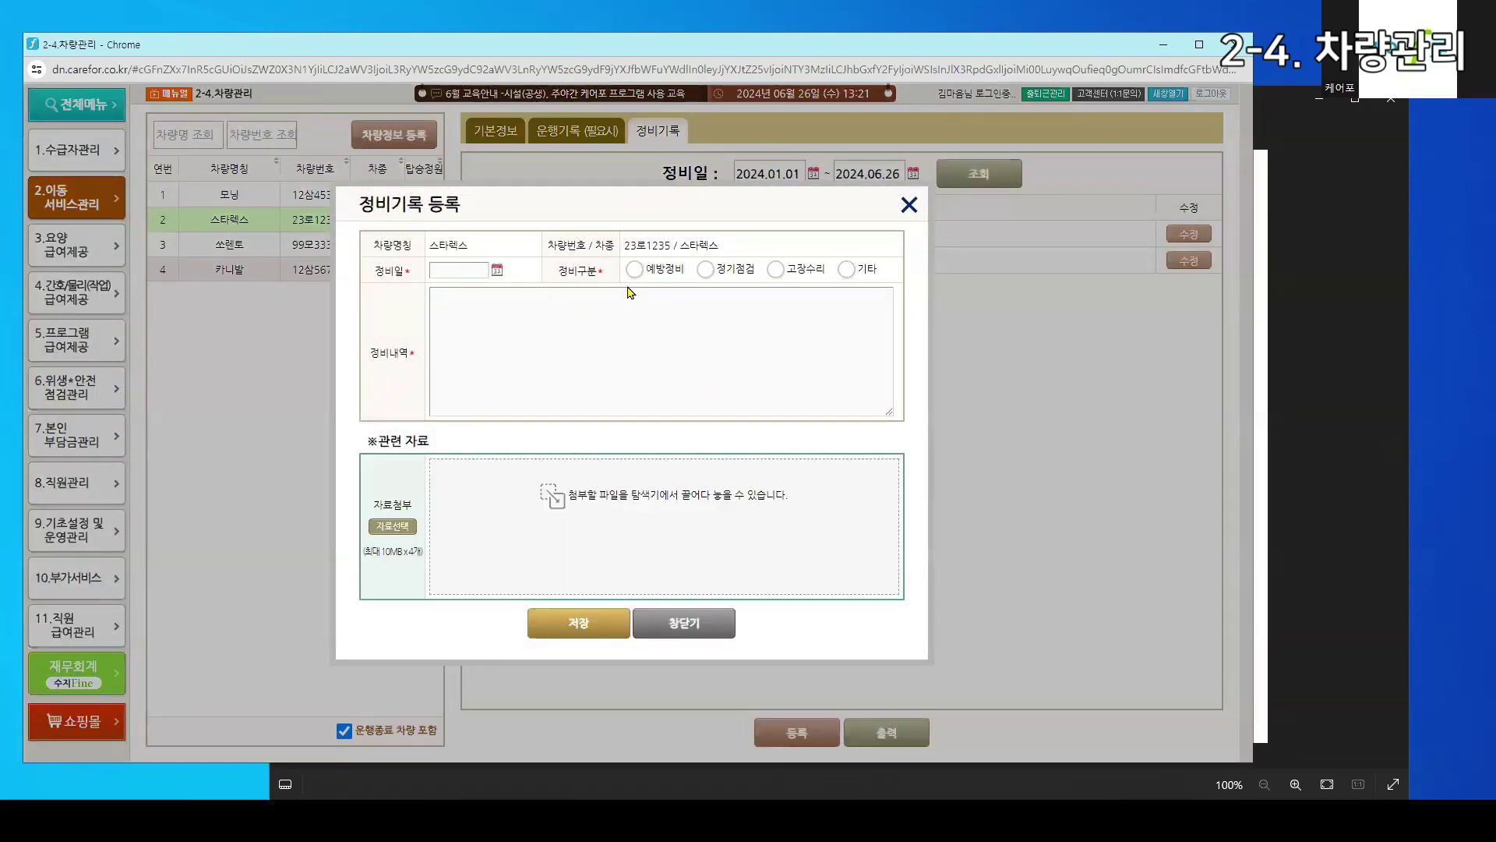
left_click(633, 273)
left_click(704, 271)
left_click(674, 630)
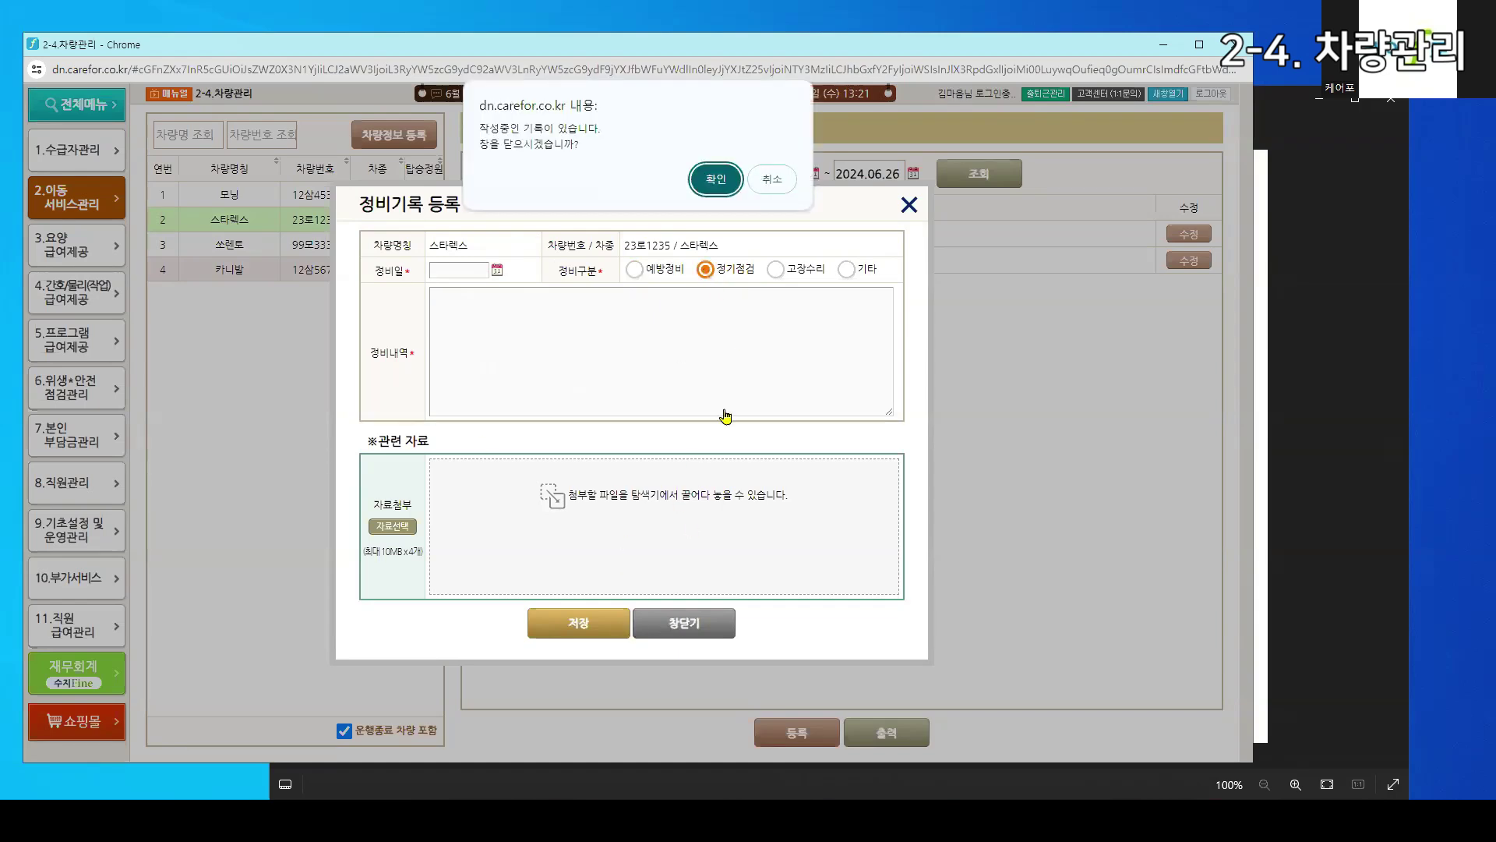
left_click(724, 181)
left_click(1187, 234)
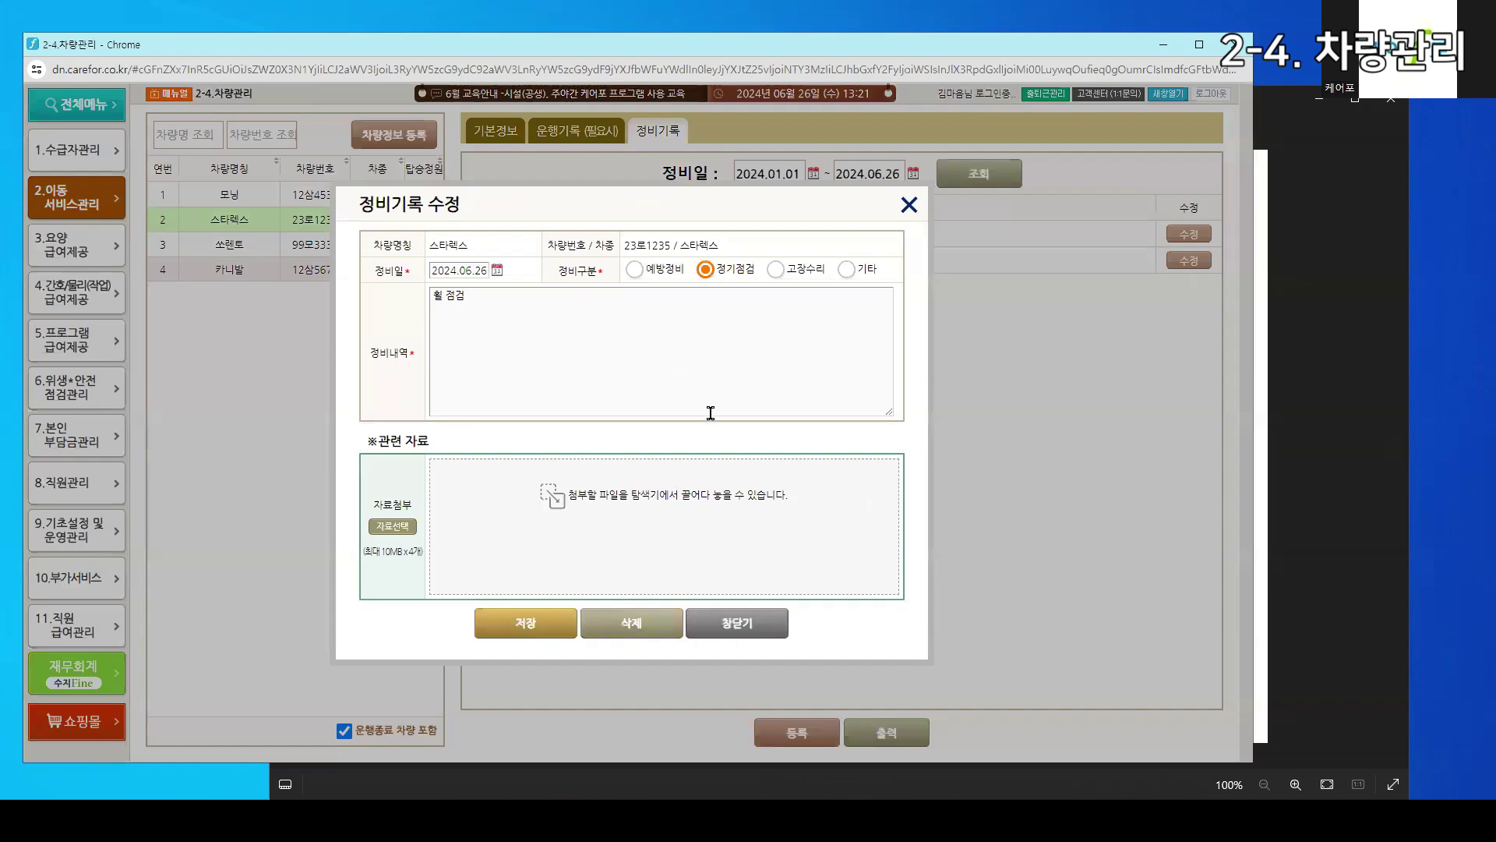
left_click(728, 621)
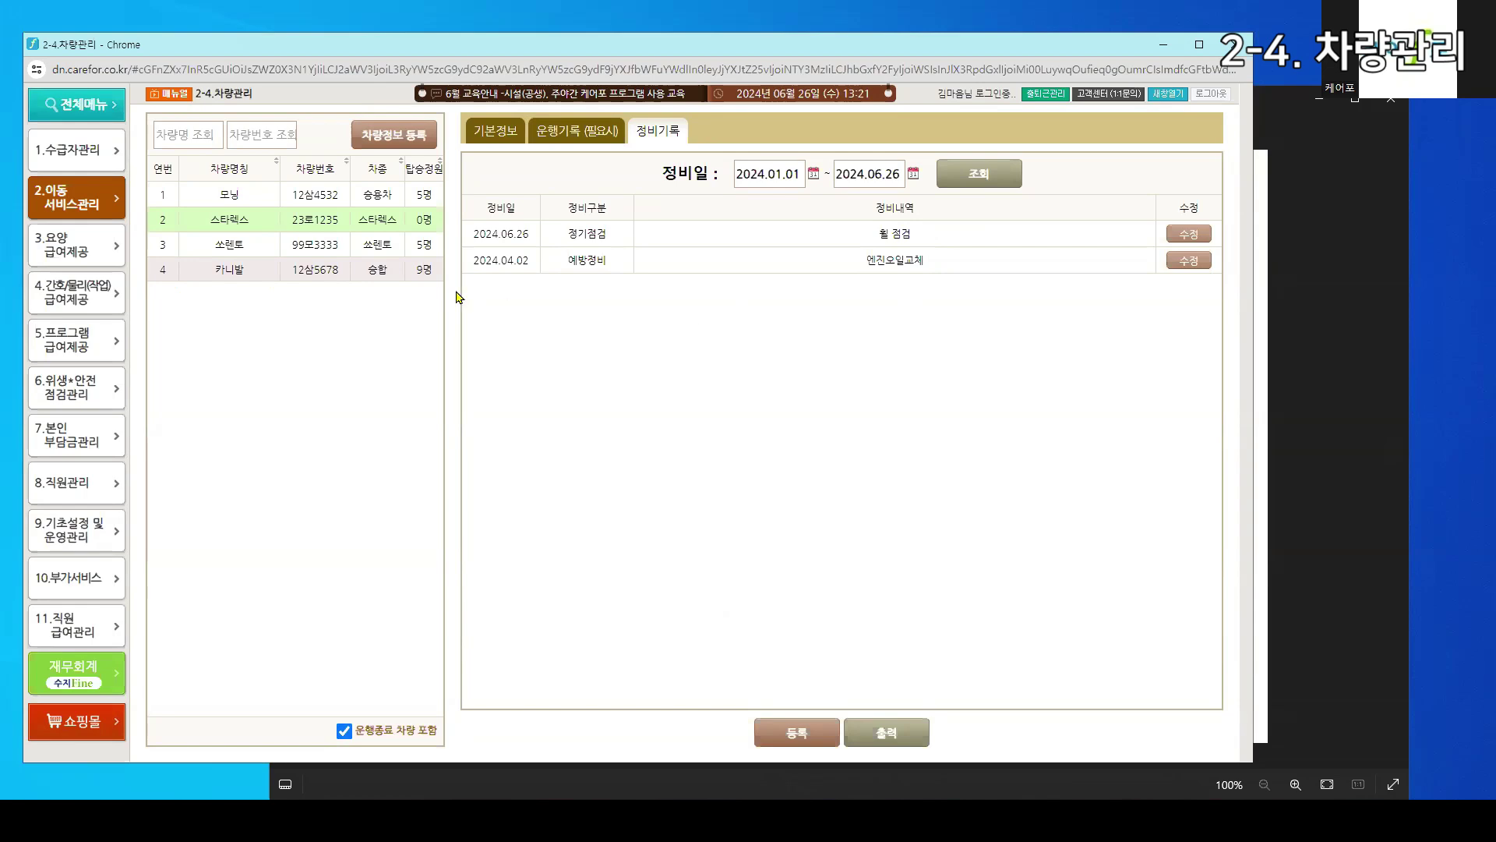
View the 2-이동서비스.png diagram, and open 2-1.일정관리(공단연동) to view several recipients' 2024년 06월 schedules
left_click(1312, 326)
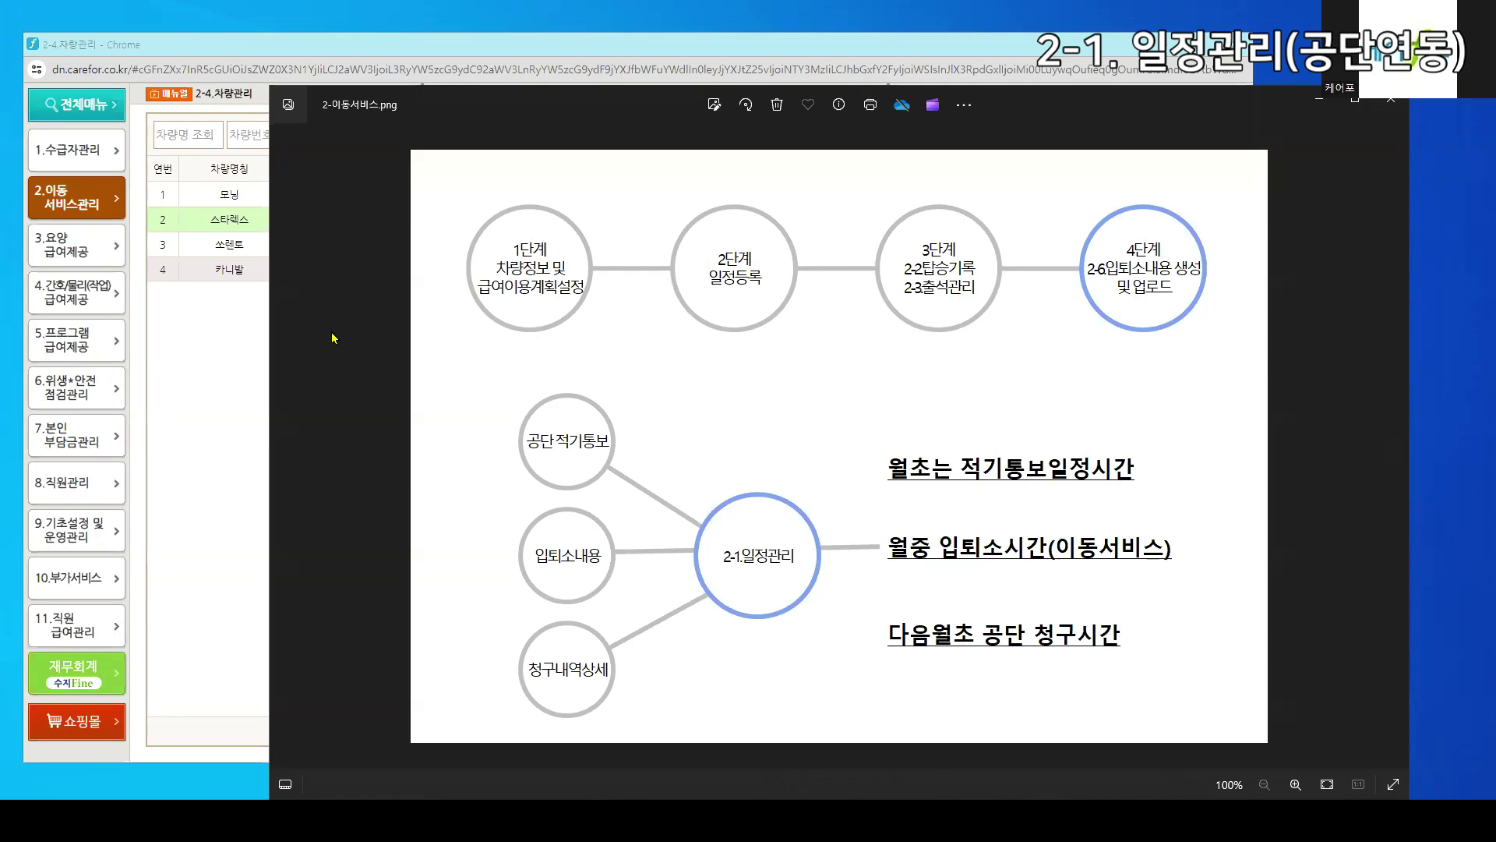
left_click(201, 309)
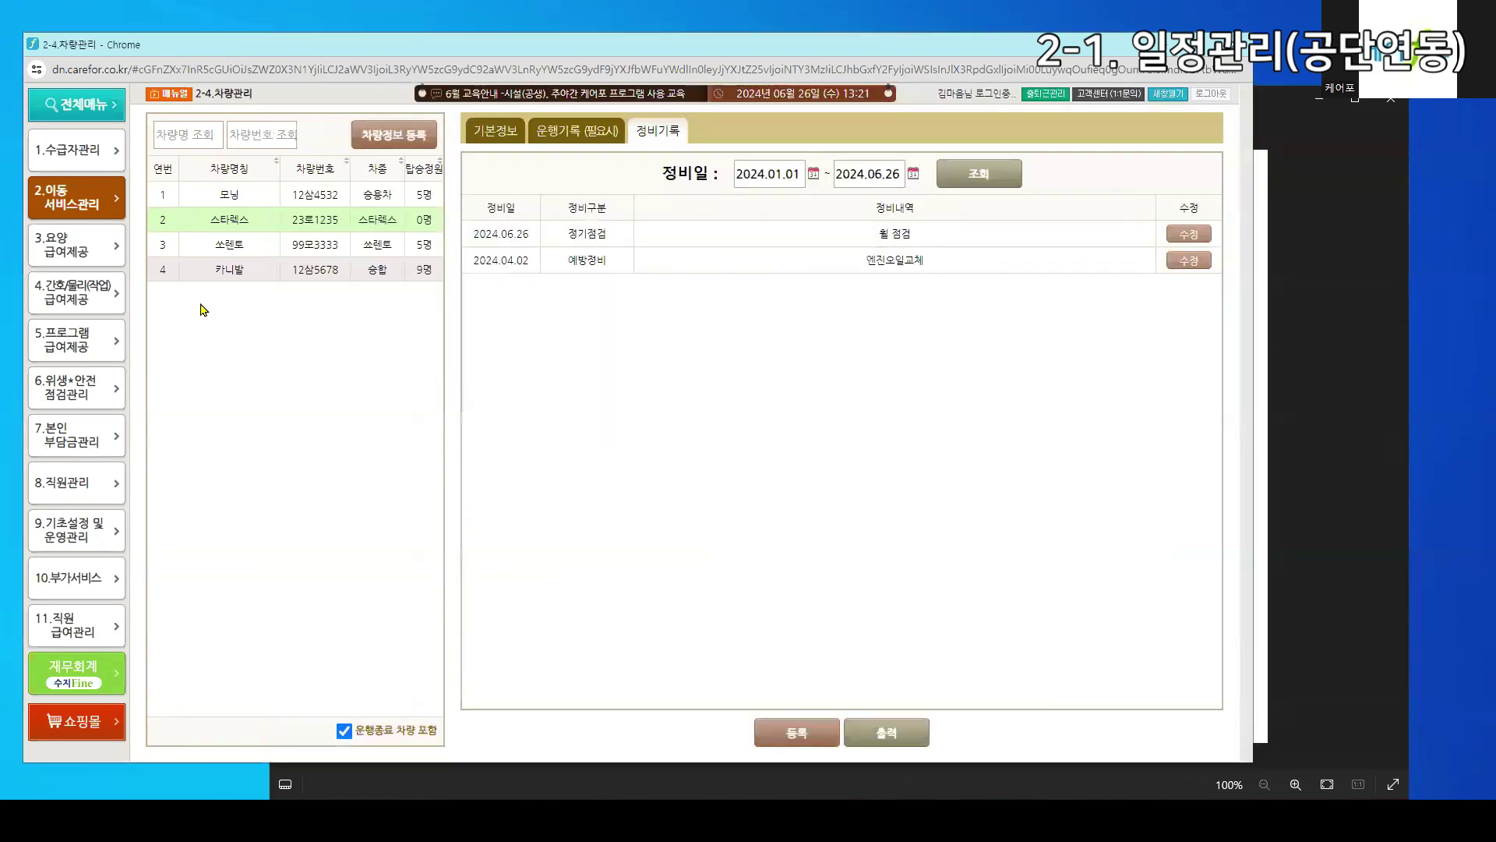
left_click(80, 189)
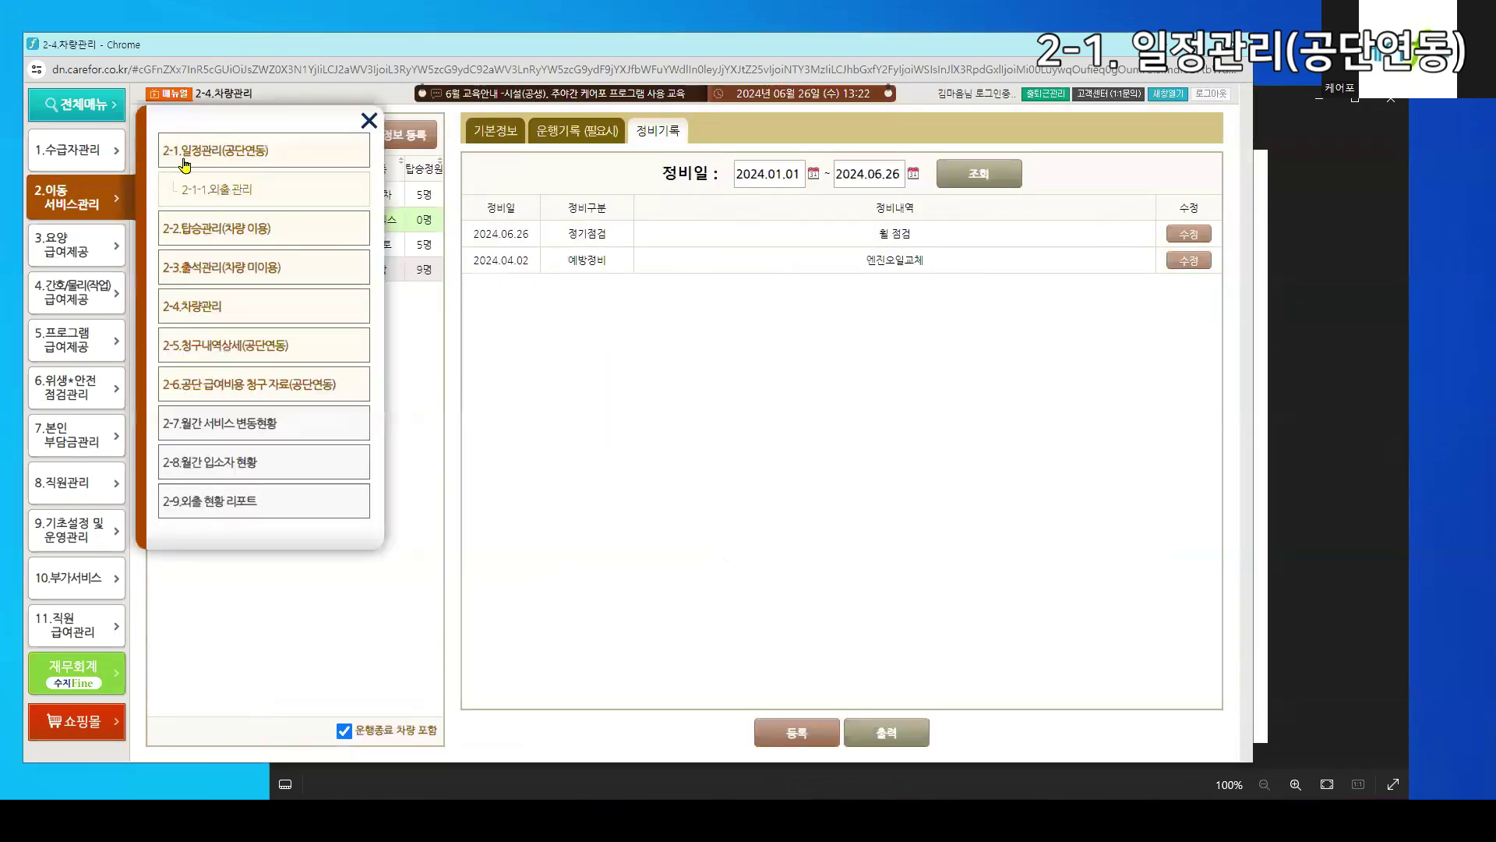
left_click(185, 165)
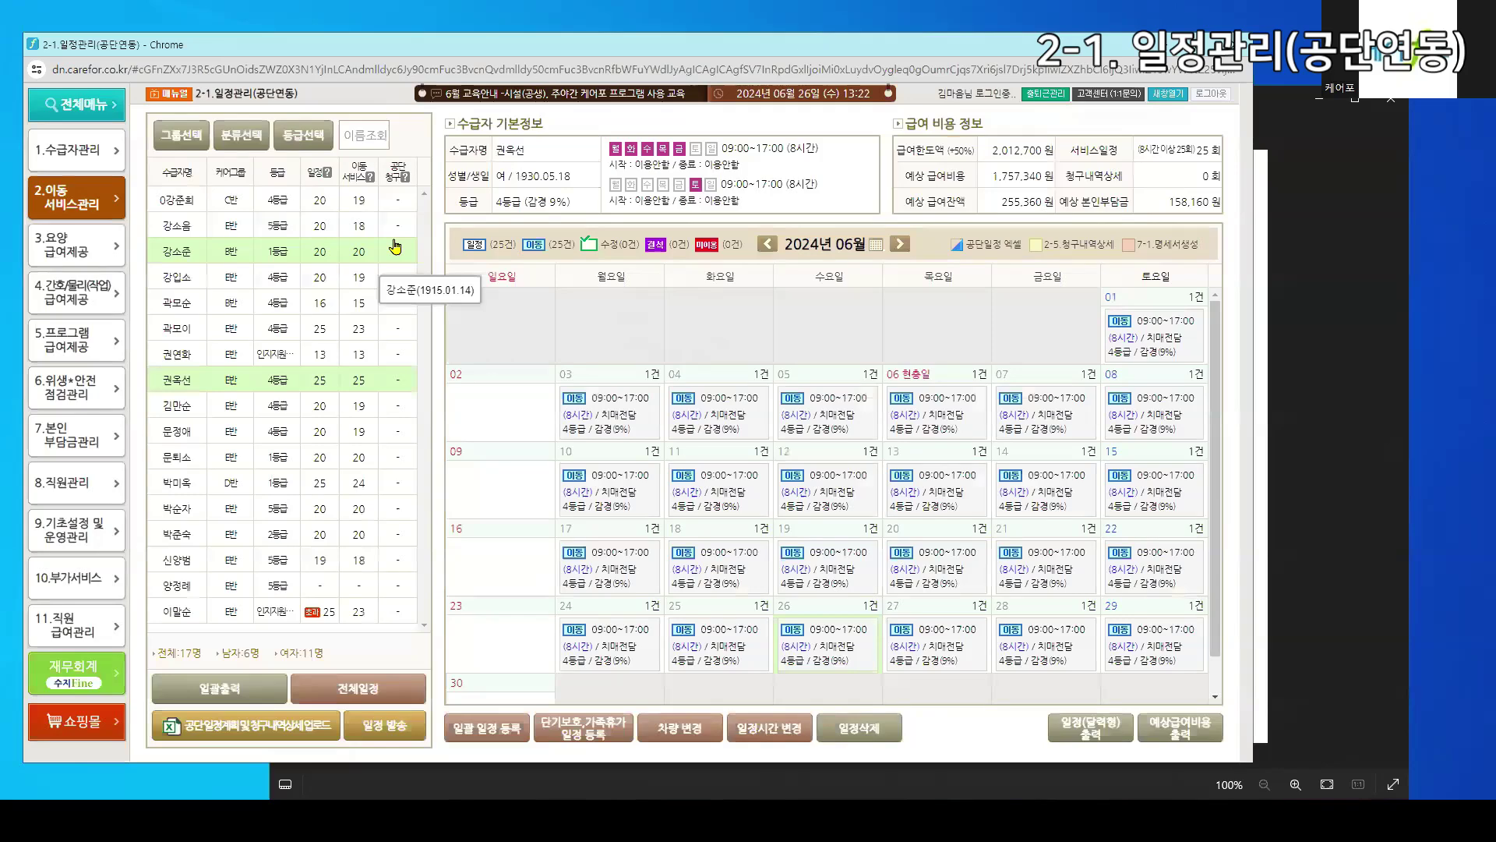
left_click(350, 220)
left_click(355, 200)
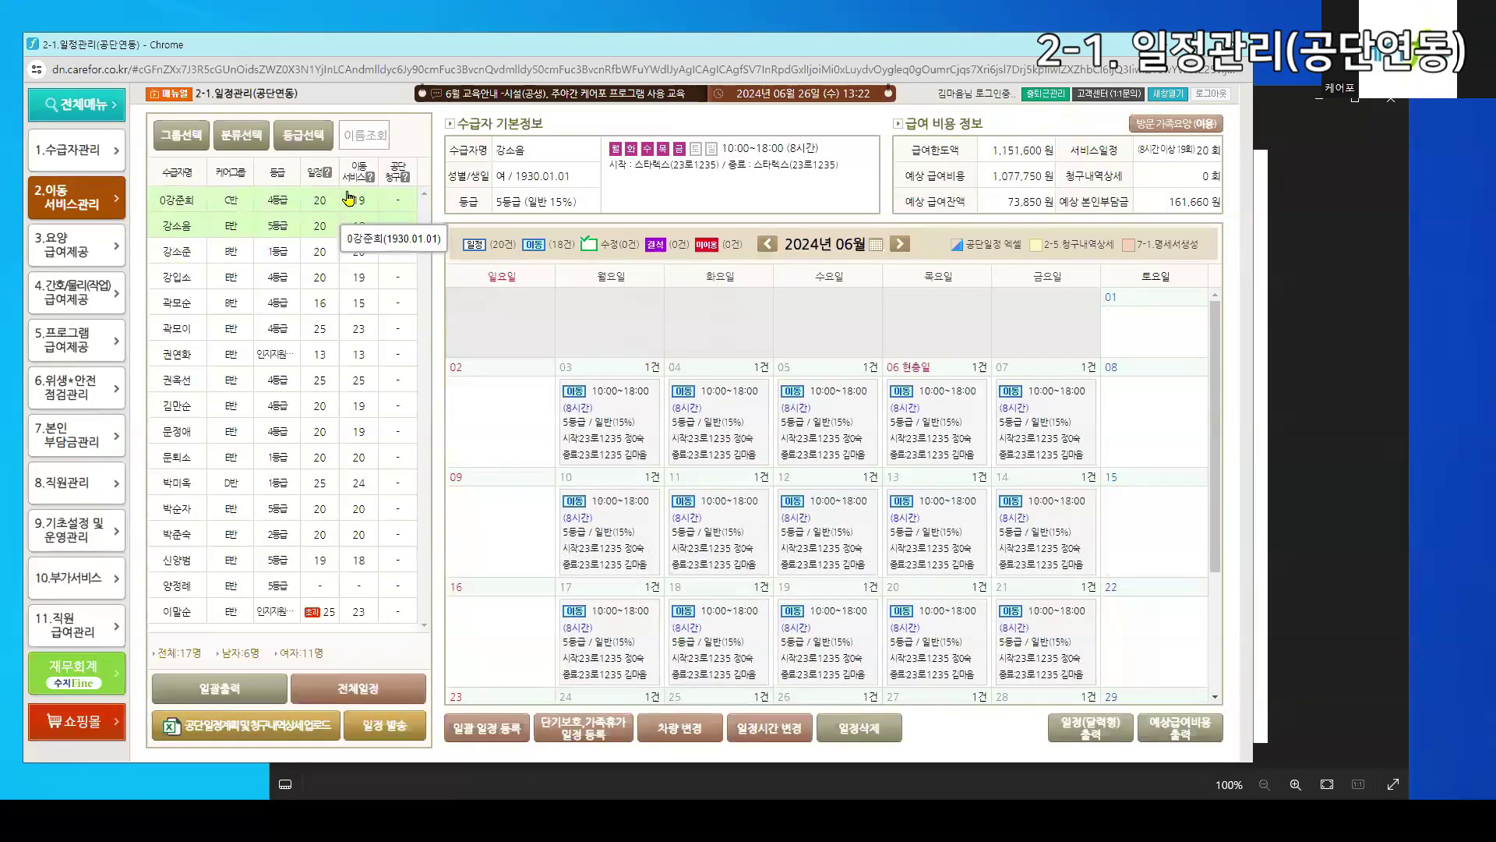
left_click(316, 328)
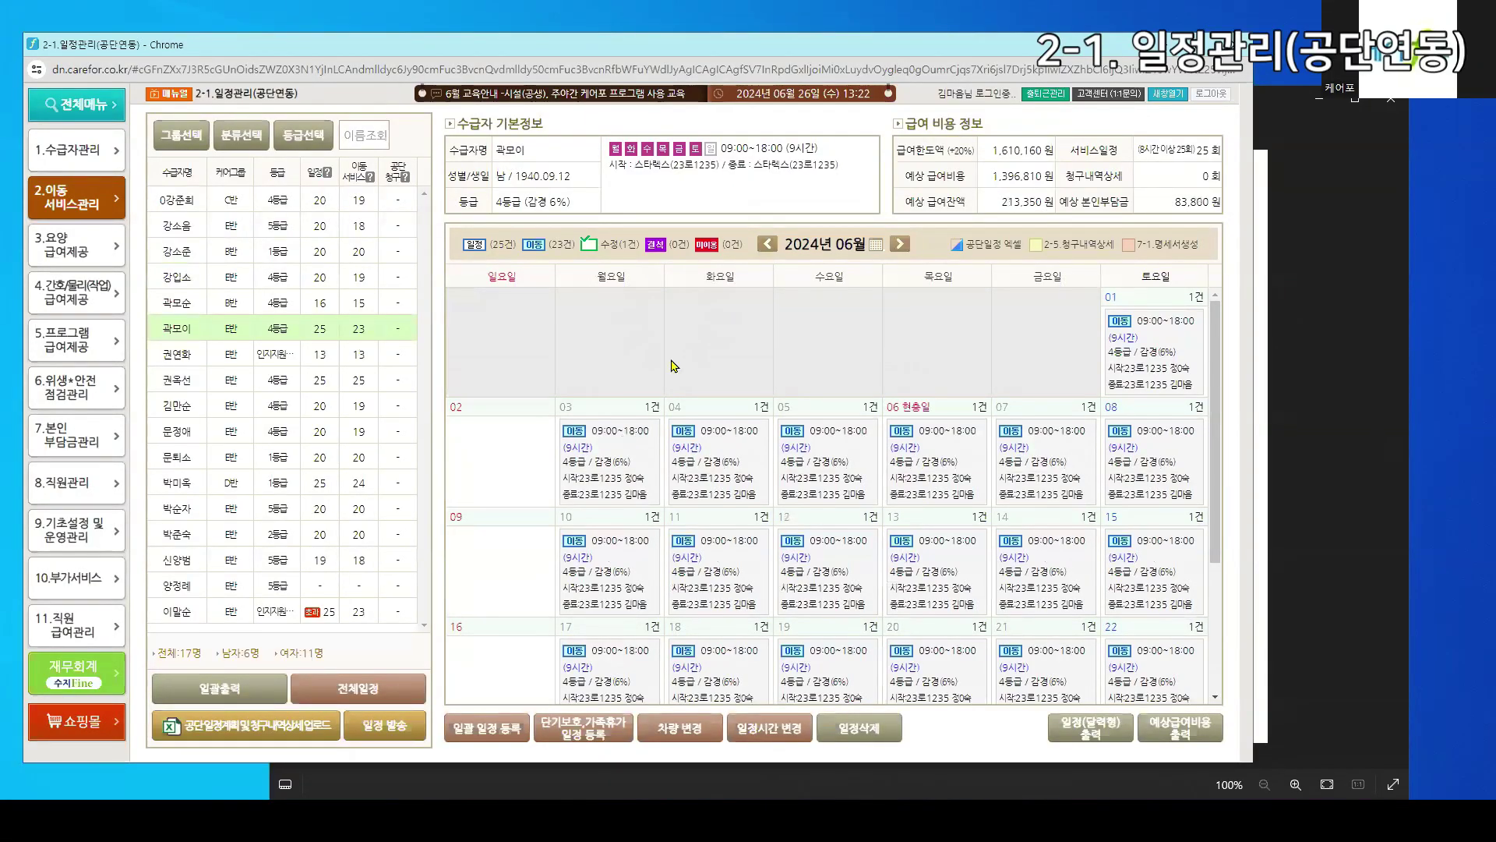
Compare the 2-이동서비스.png workflow diagram with the selected recipient's 2024년 05월 schedule in 2-1.일정관리
left_click(1266, 441)
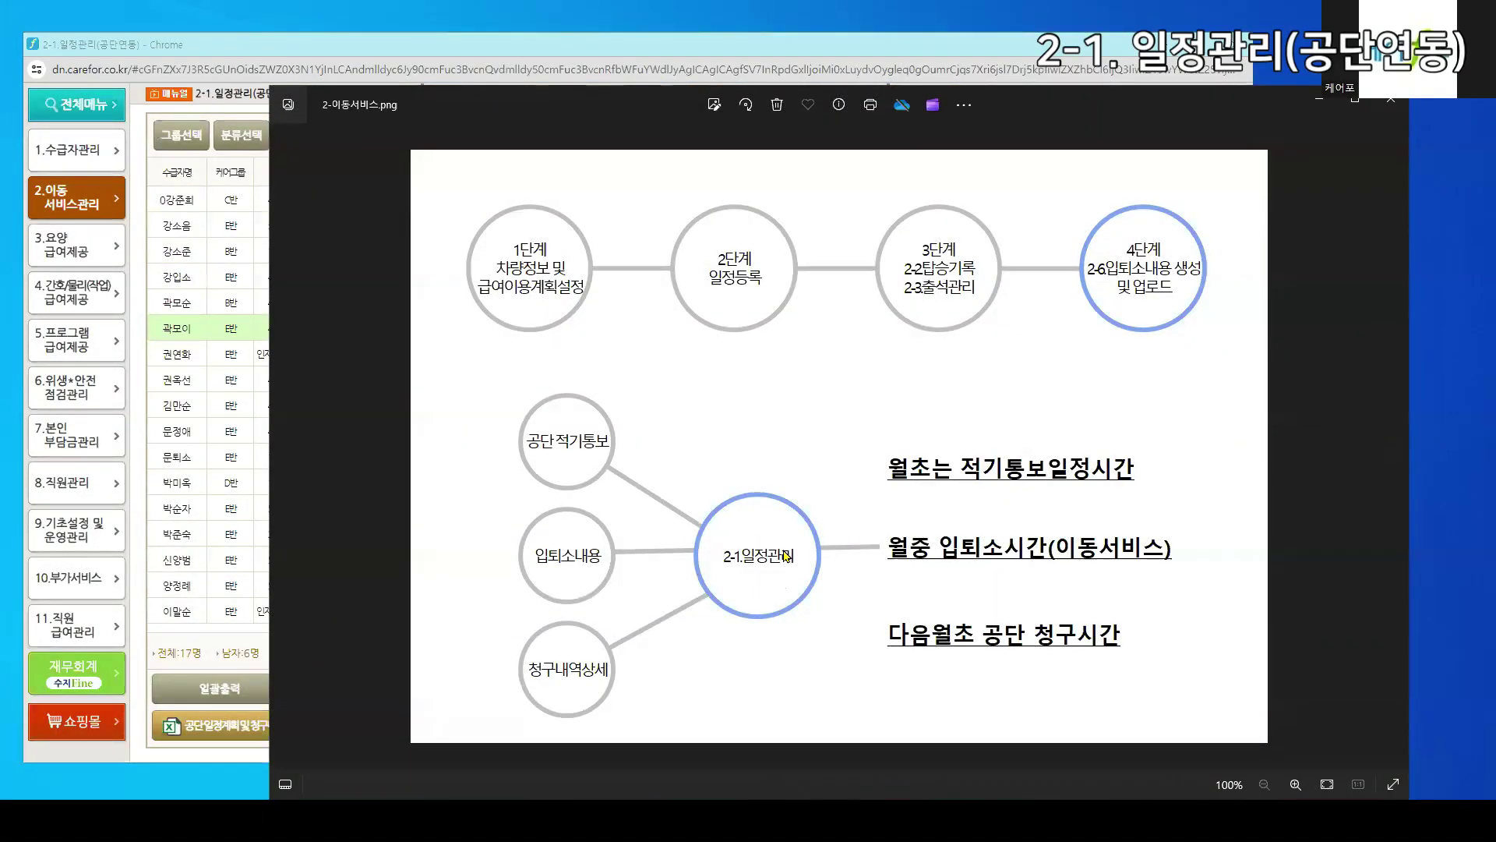
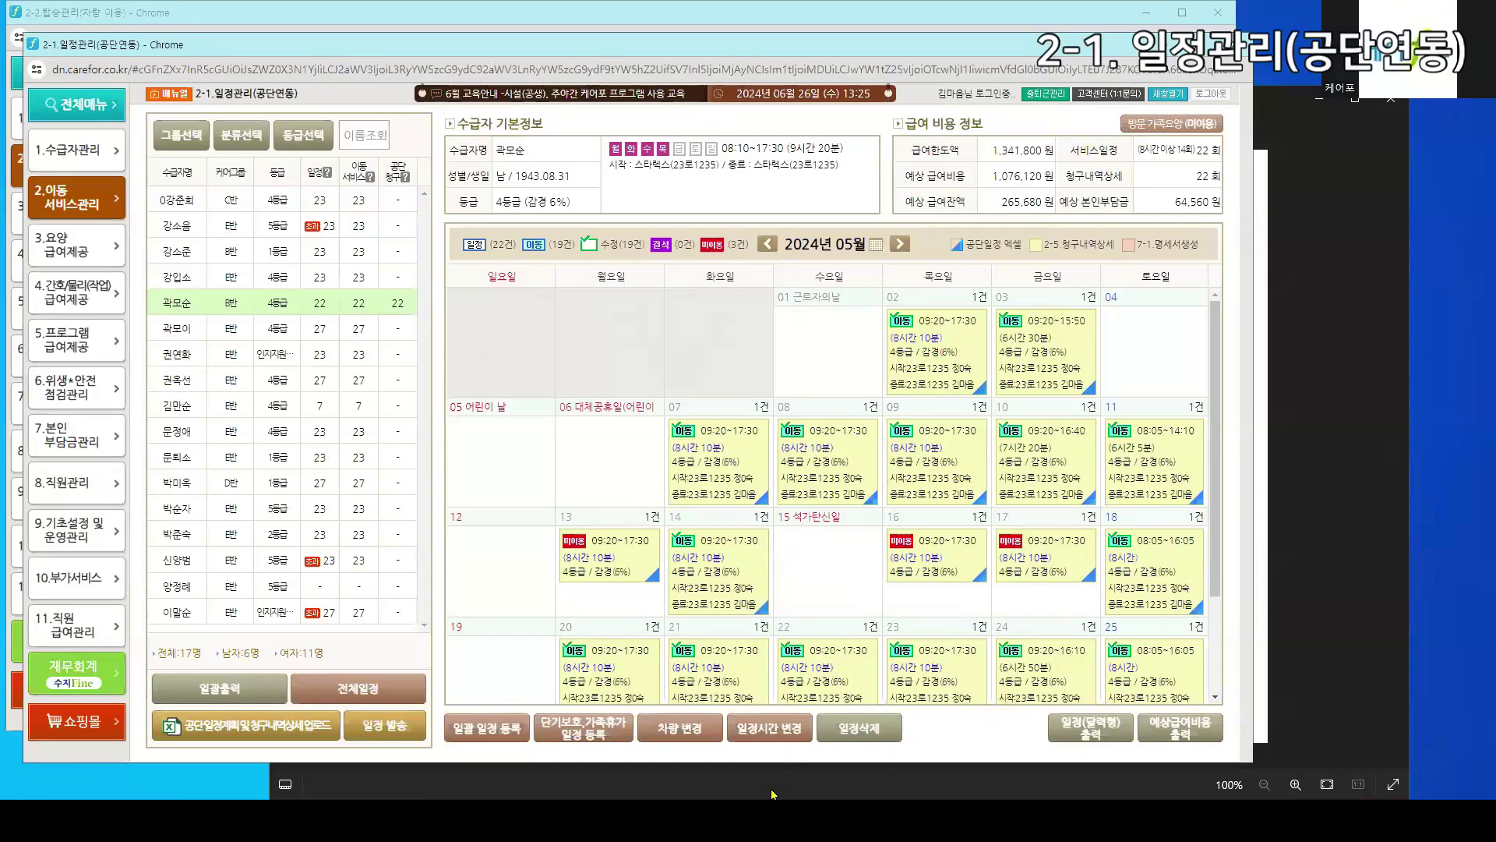
left_click(769, 782)
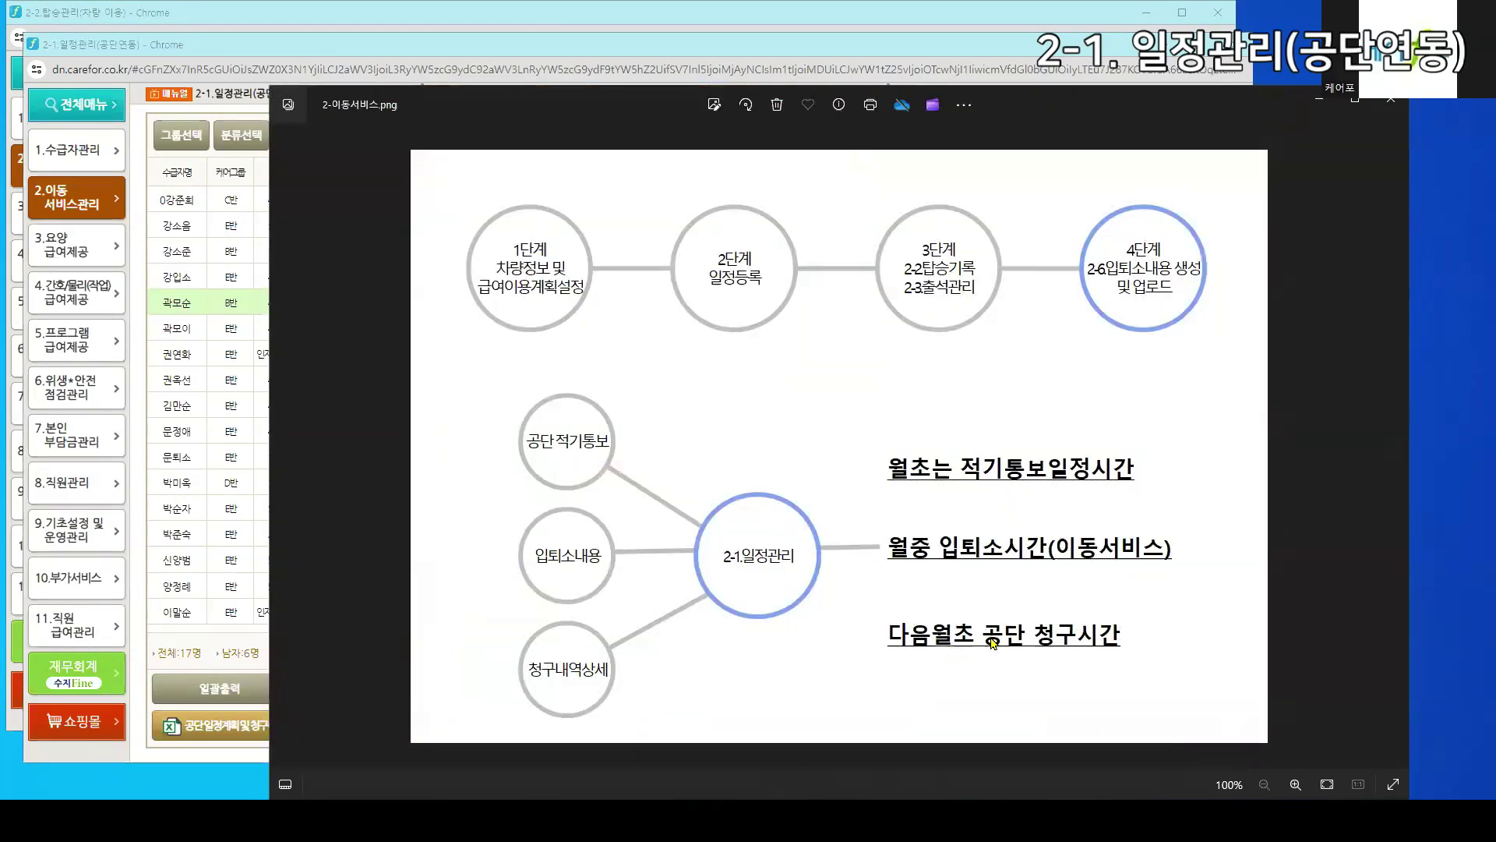
left_click(577, 47)
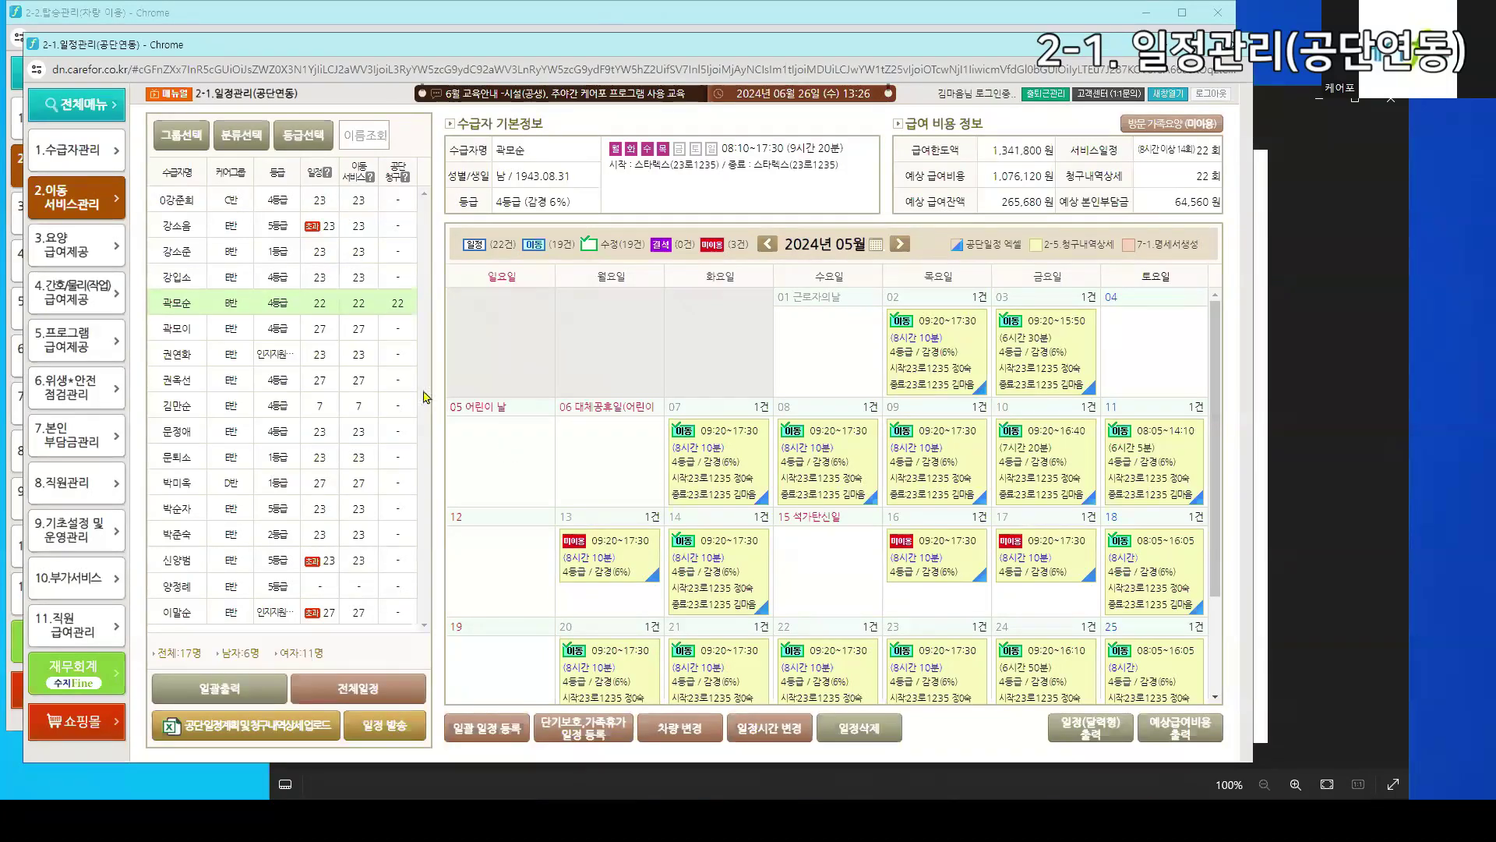
left_click(1263, 406)
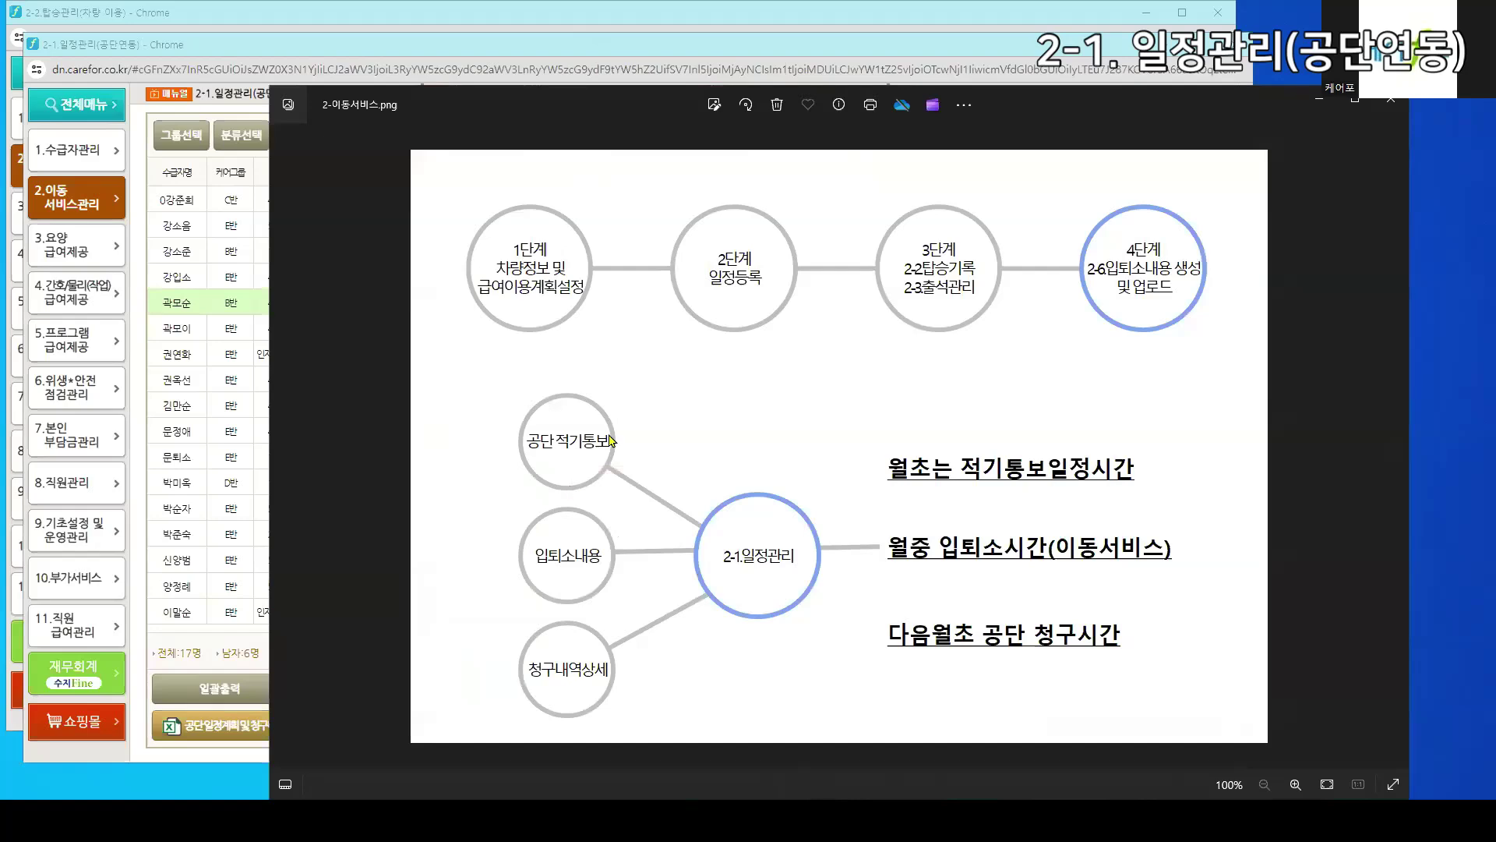
key("alt+Tab")
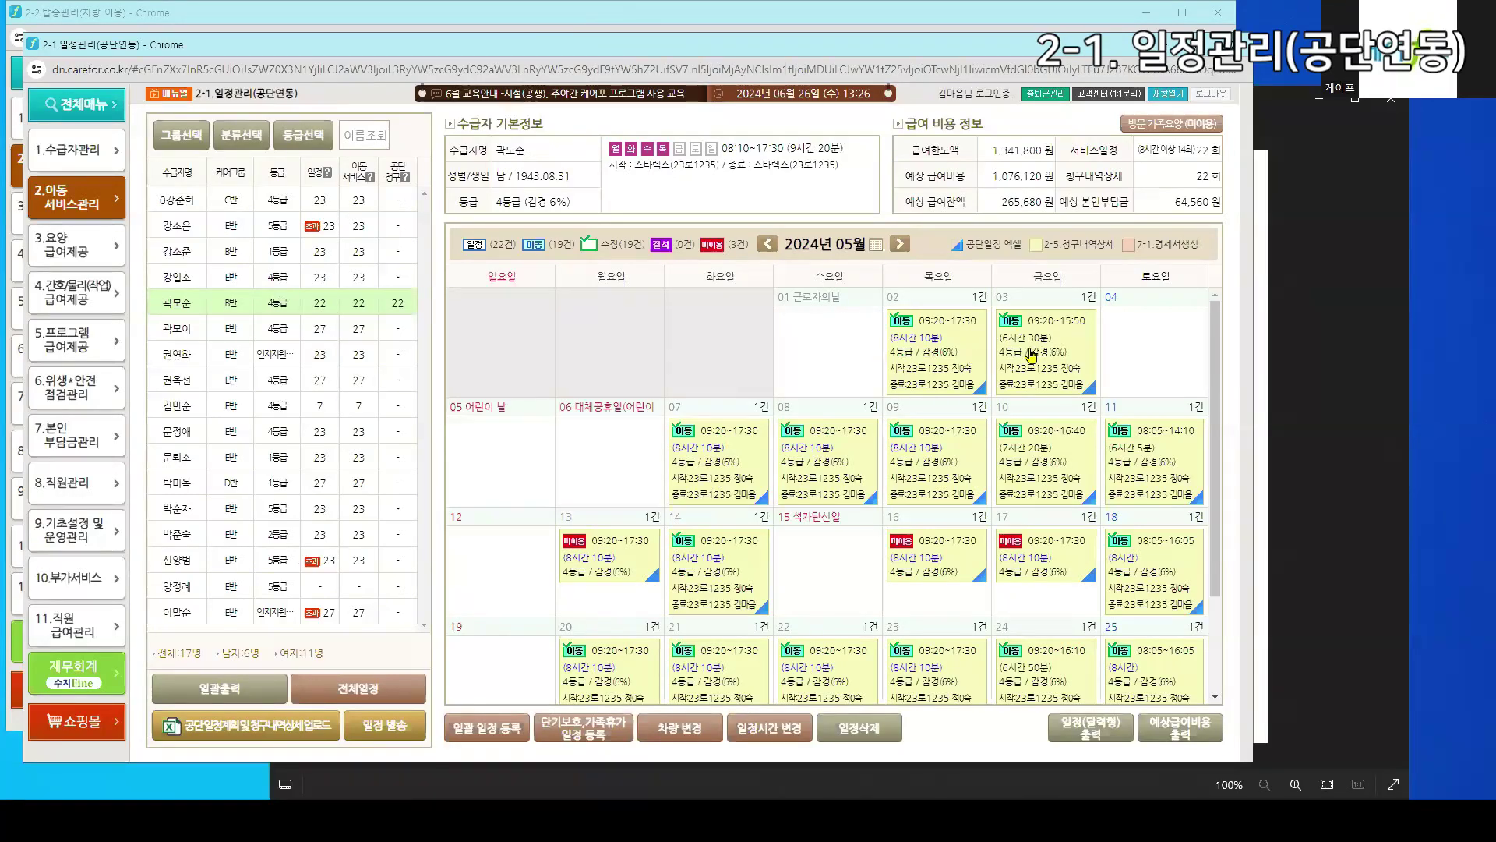
left_click(1267, 417)
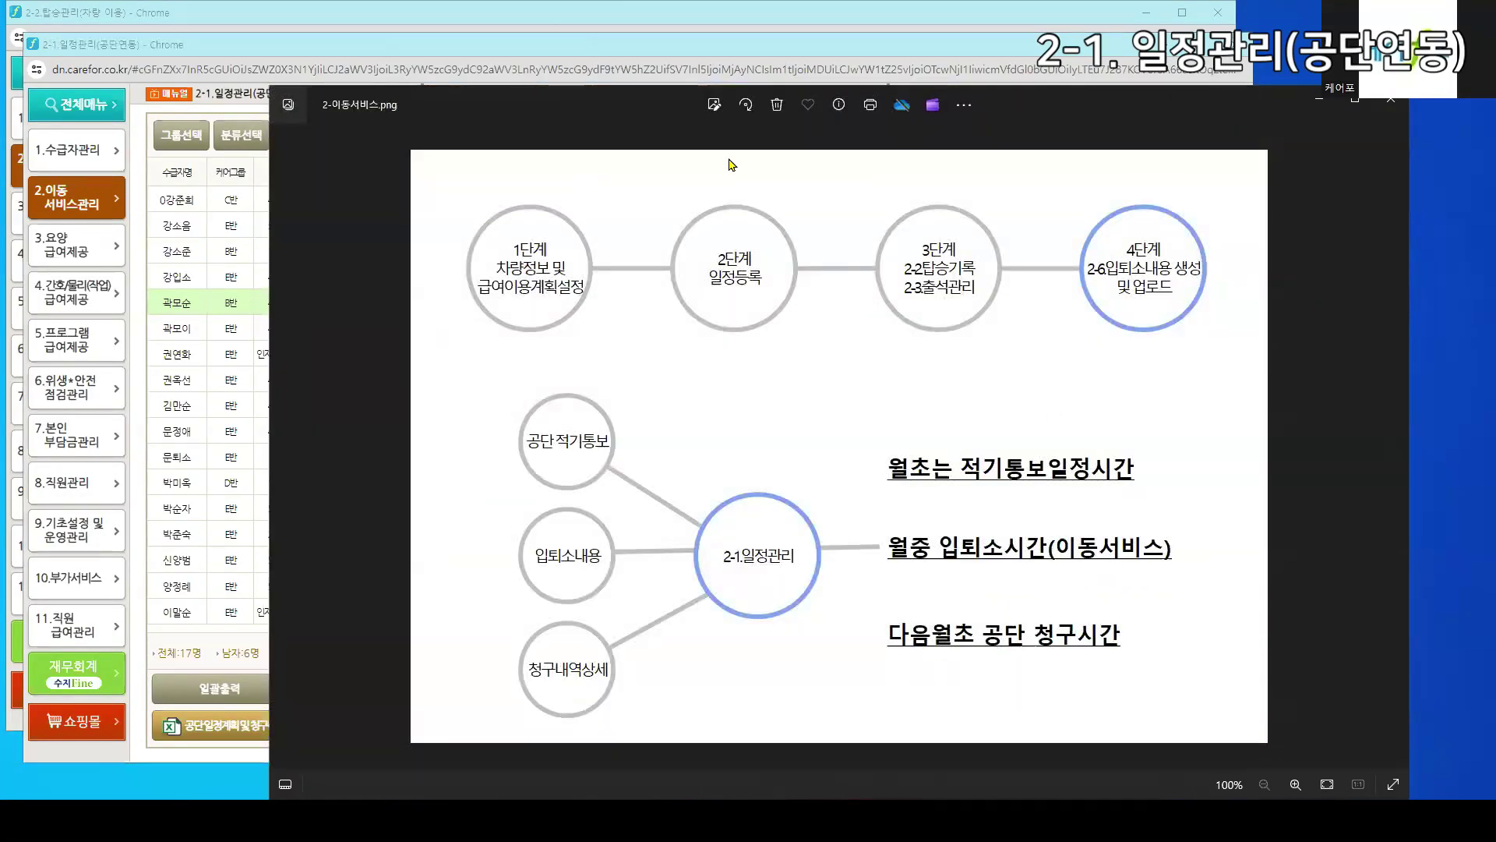
left_click(574, 52)
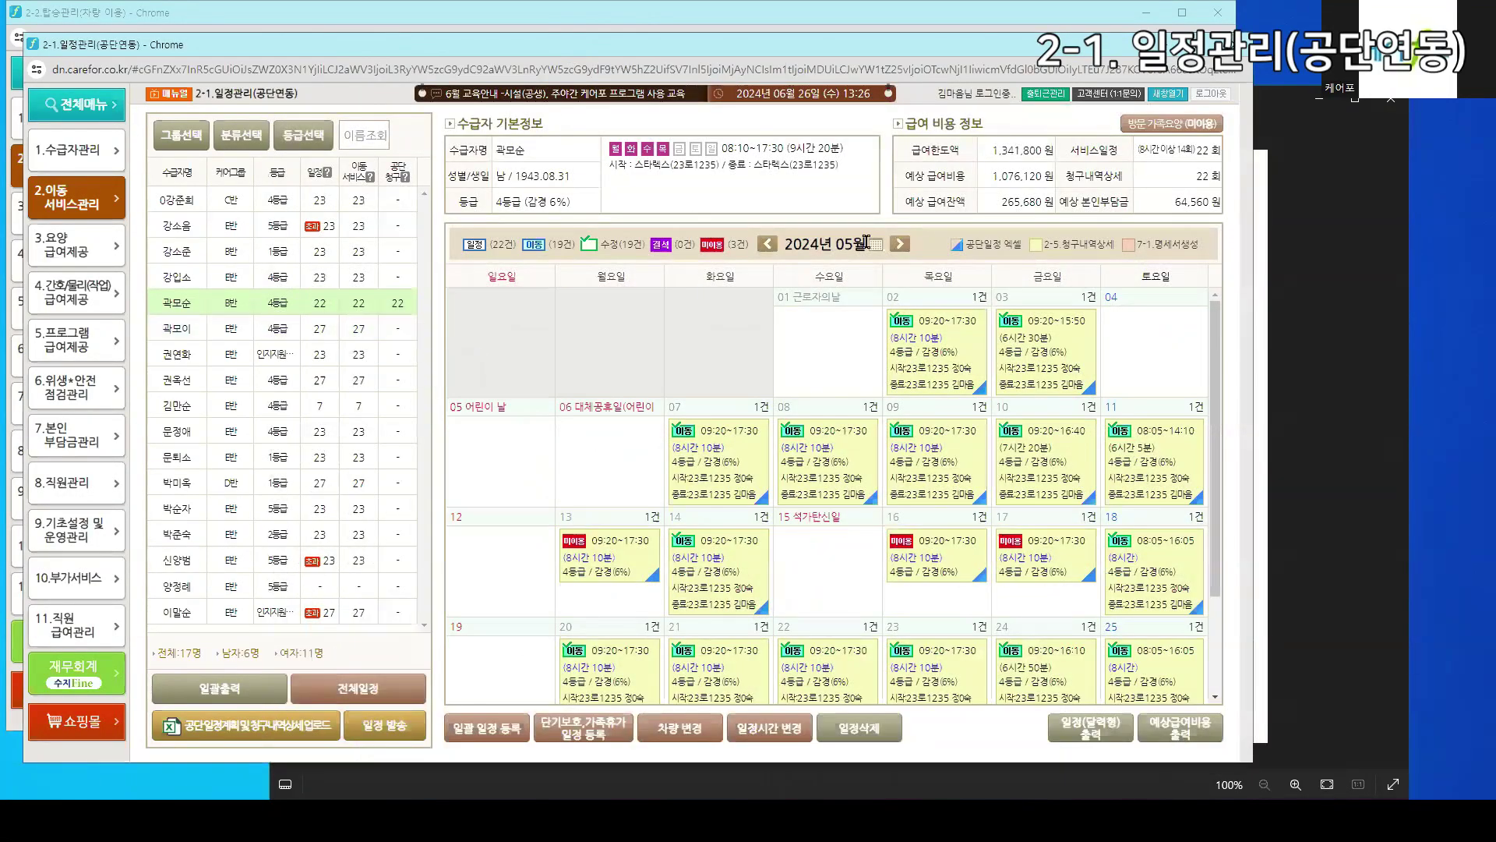
View a scheduled recipient's 2024년 07월 calendar in 2-1.일정관리, check it against the workflow diagram, and return to 2024년 05월
left_click(900, 245)
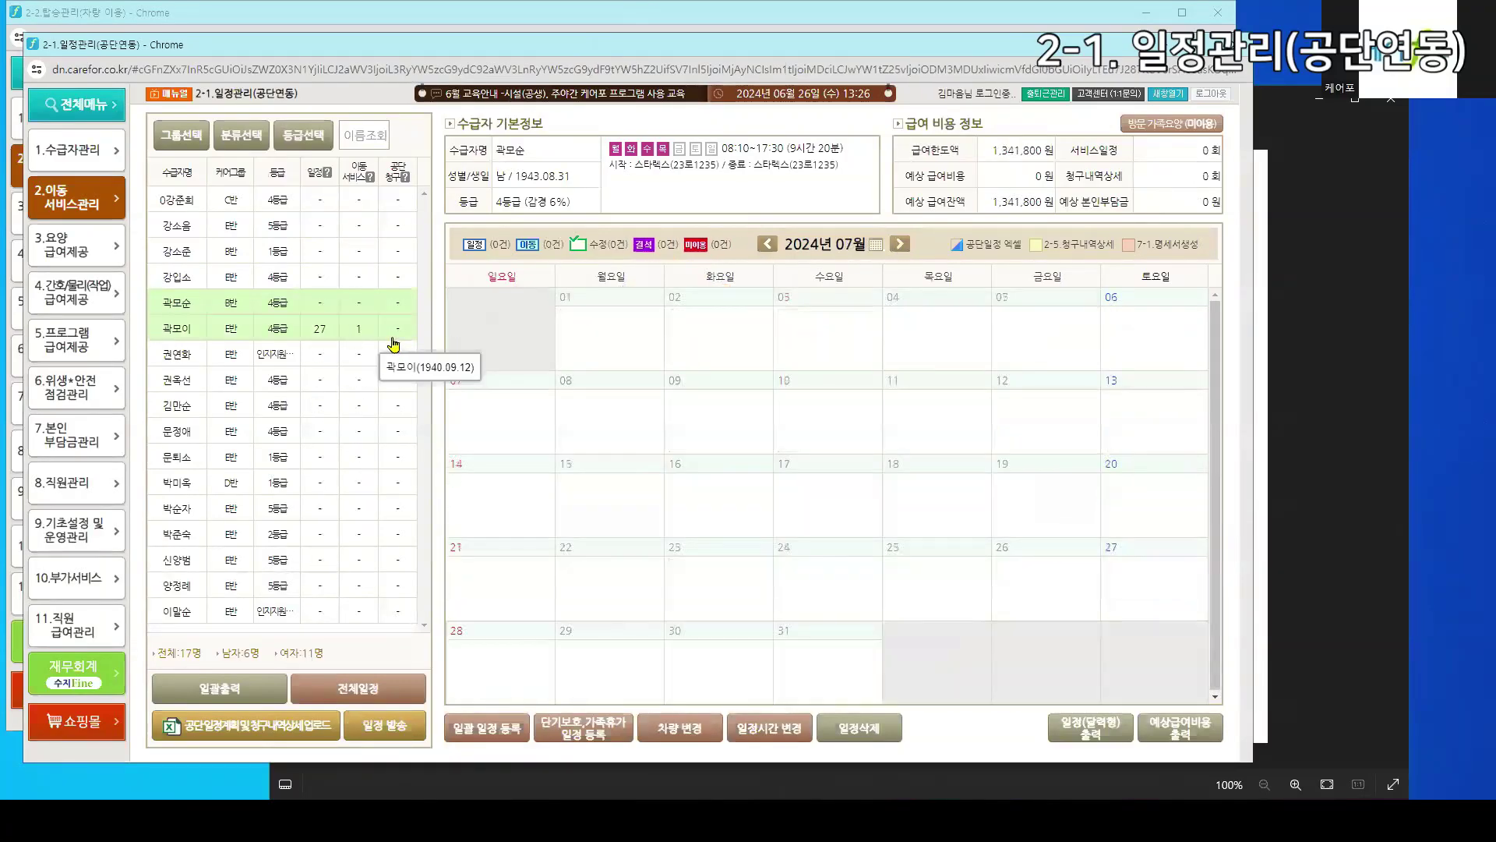
left_click(387, 333)
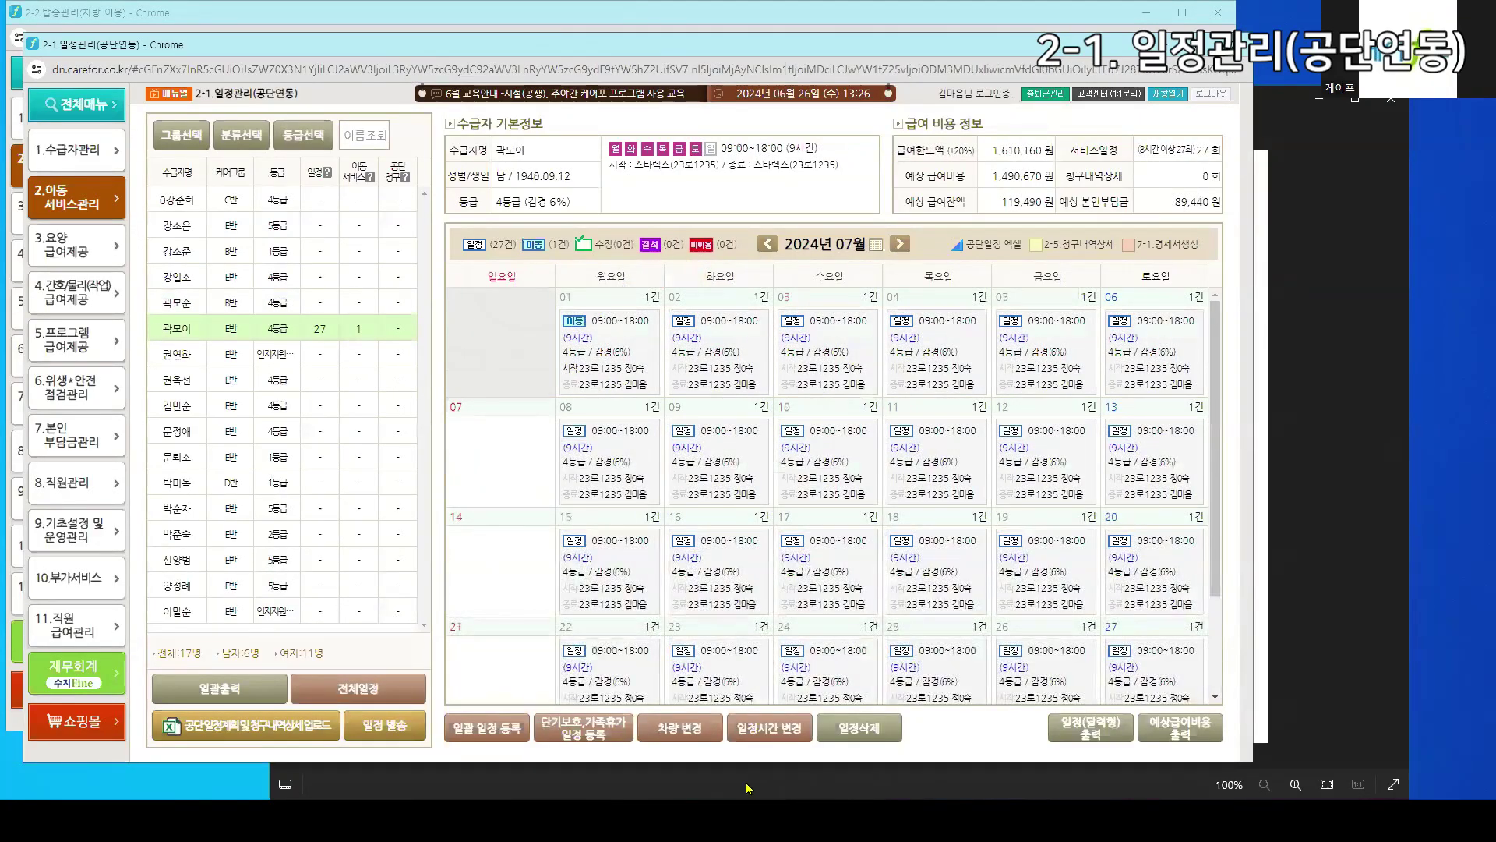
key("Right")
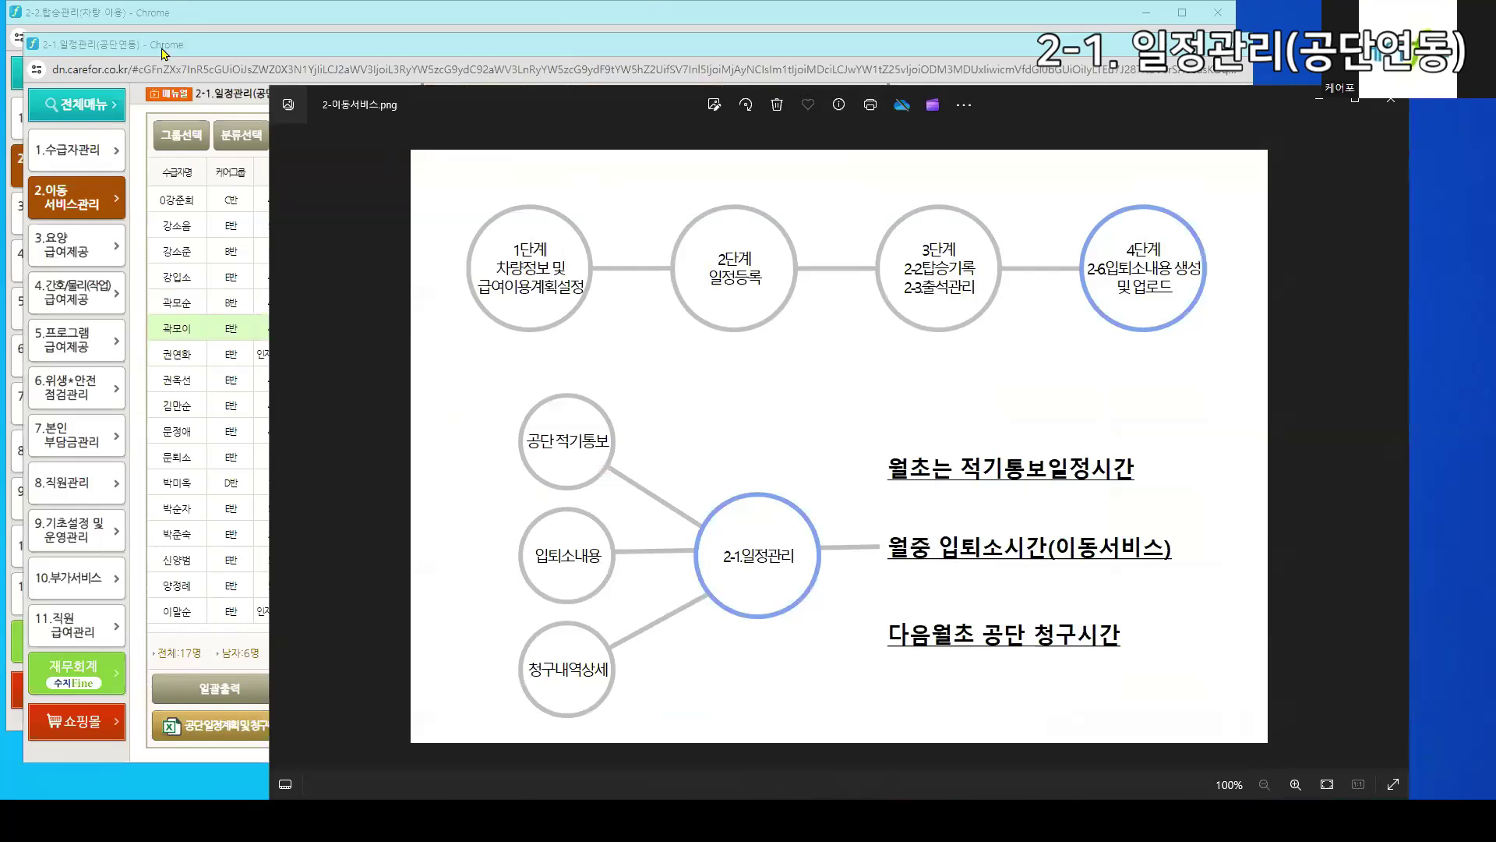
left_click(207, 92)
left_click(765, 245)
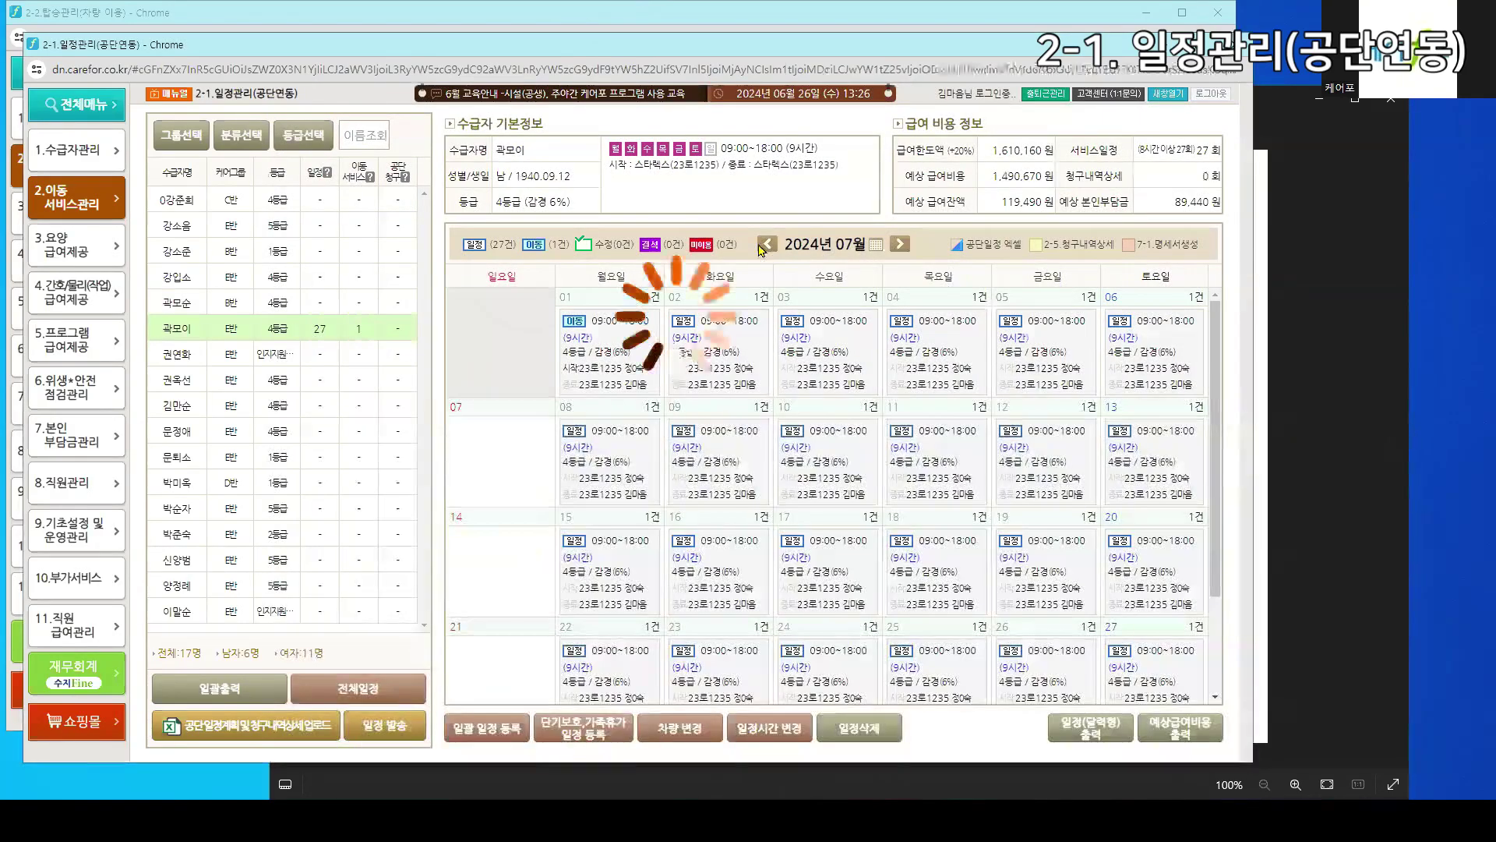
left_click(766, 245)
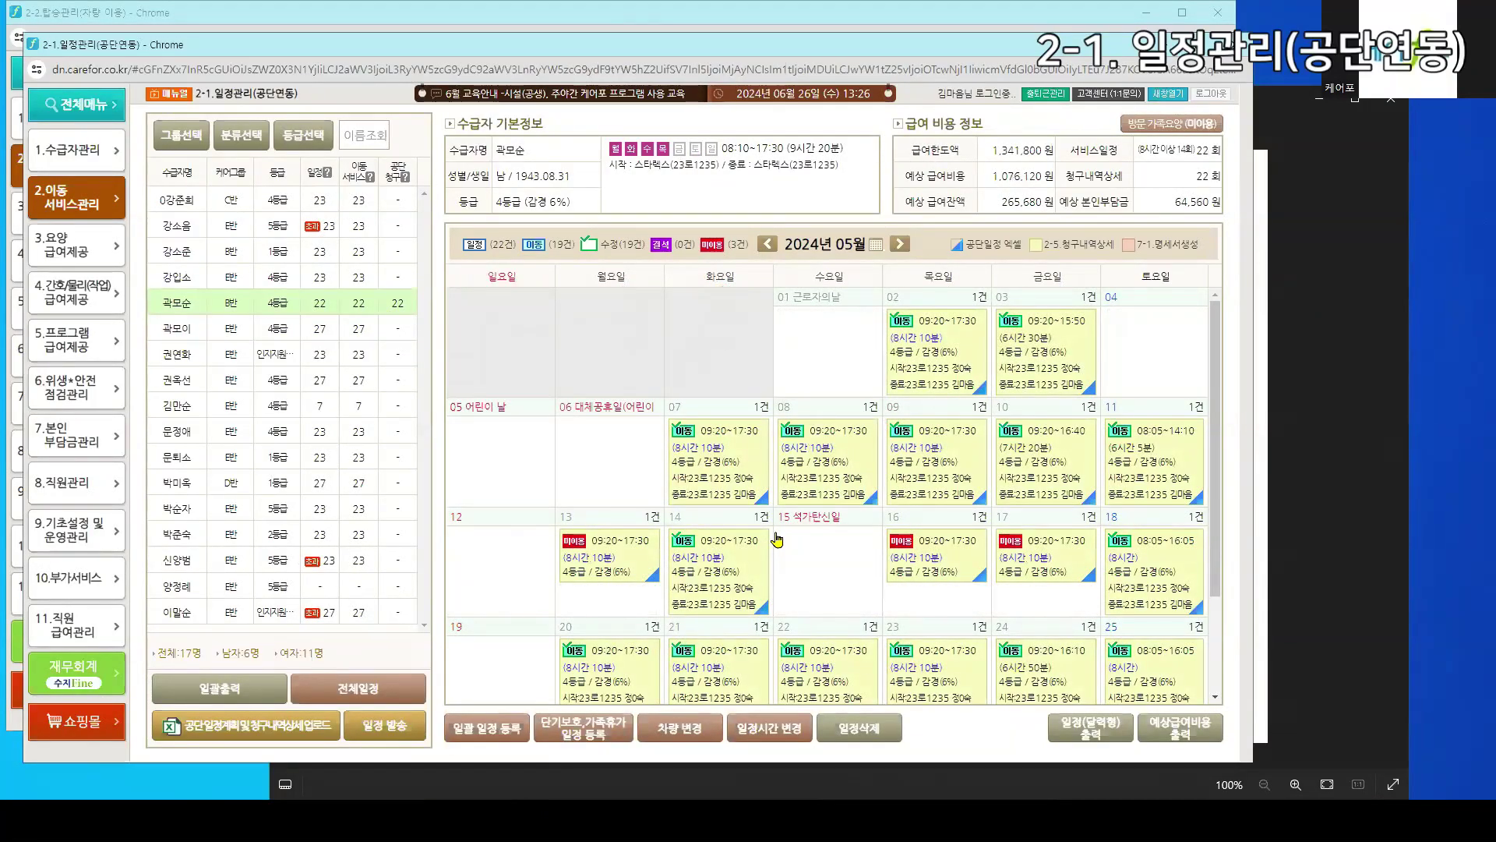
Examine the 이동 and 미이용 entries through the end of the recipient's 2024년 05월 schedule, and highlight the 2-1.일정관리(공단연동) page title
scroll(829, 530, "down", 1)
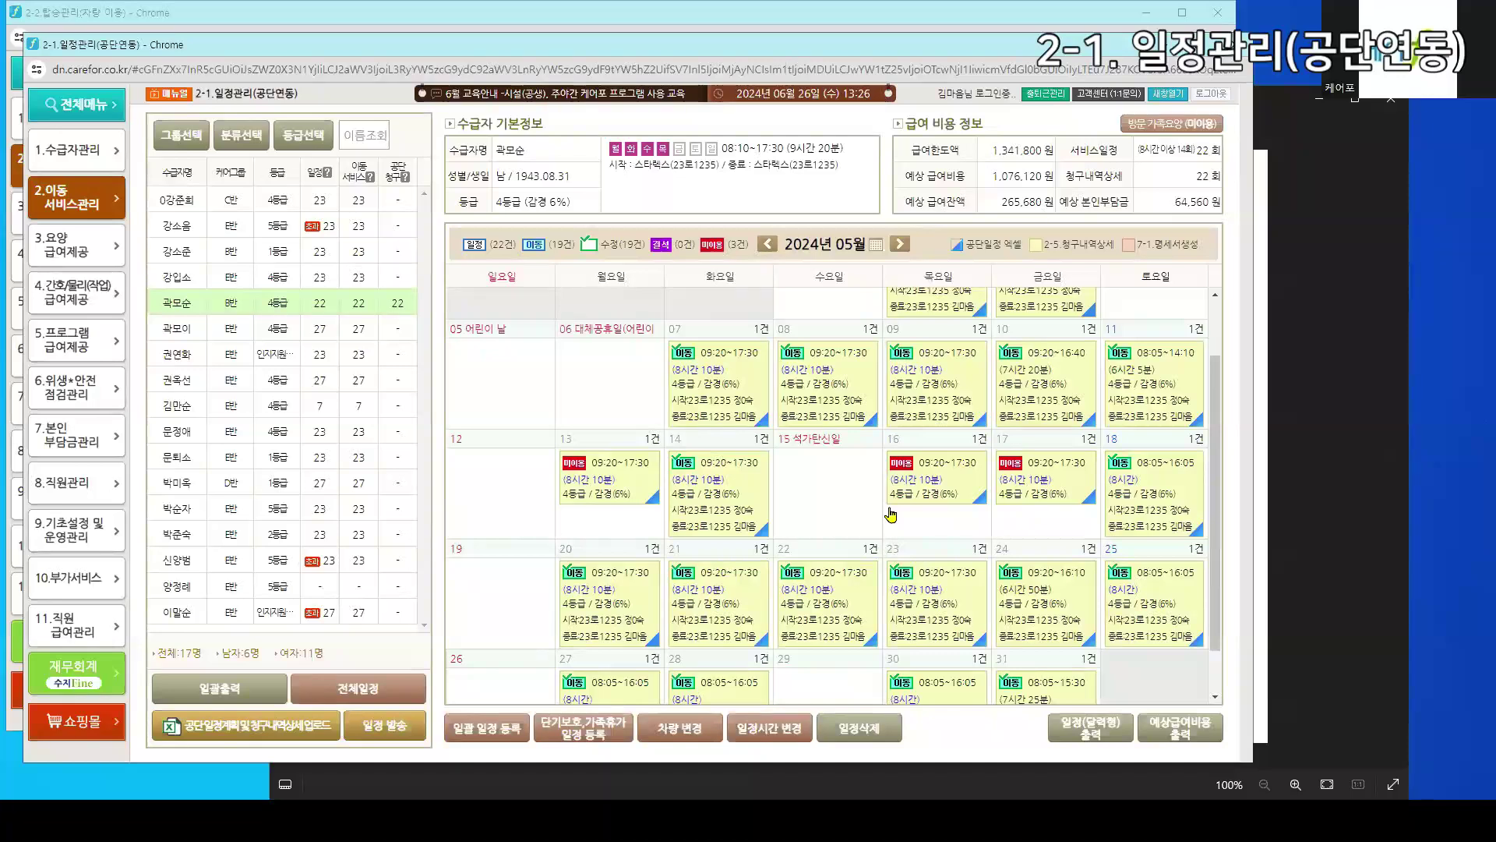
left_click(754, 788)
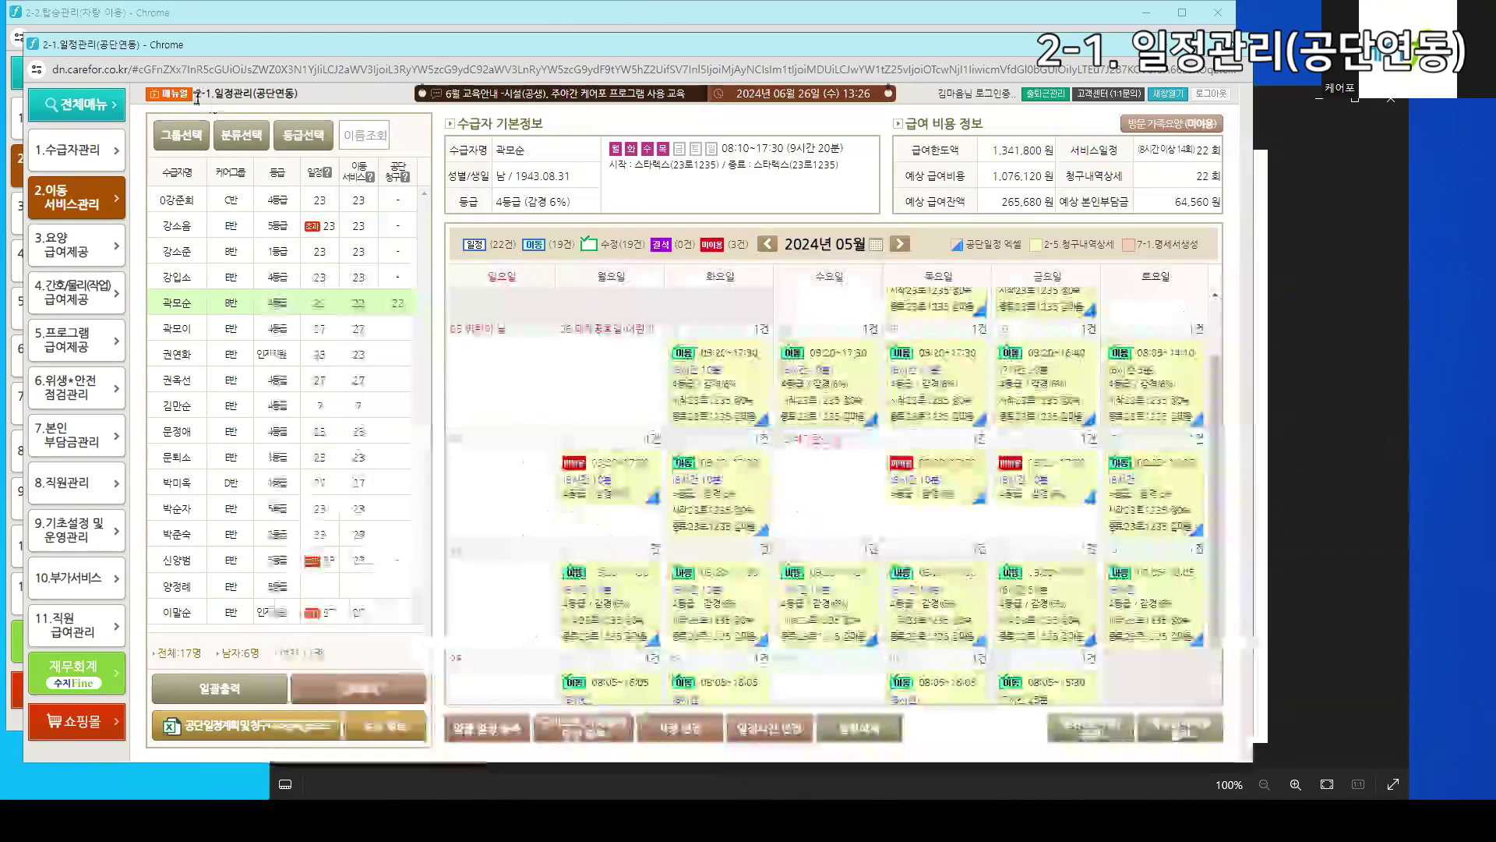
left_click(195, 92)
left_click_drag(195, 93, 289, 91)
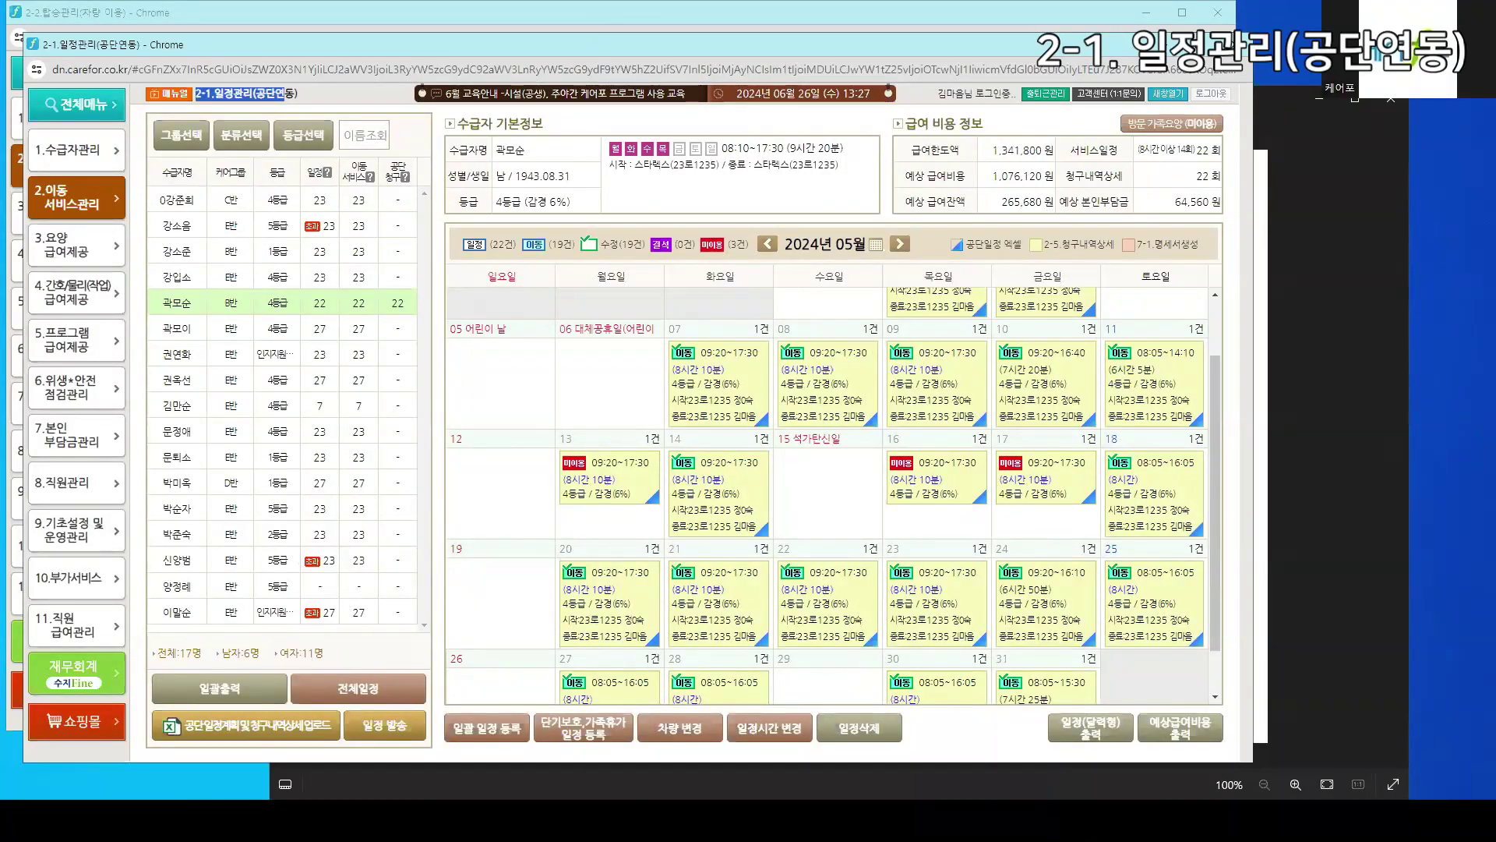
left_click(680, 208)
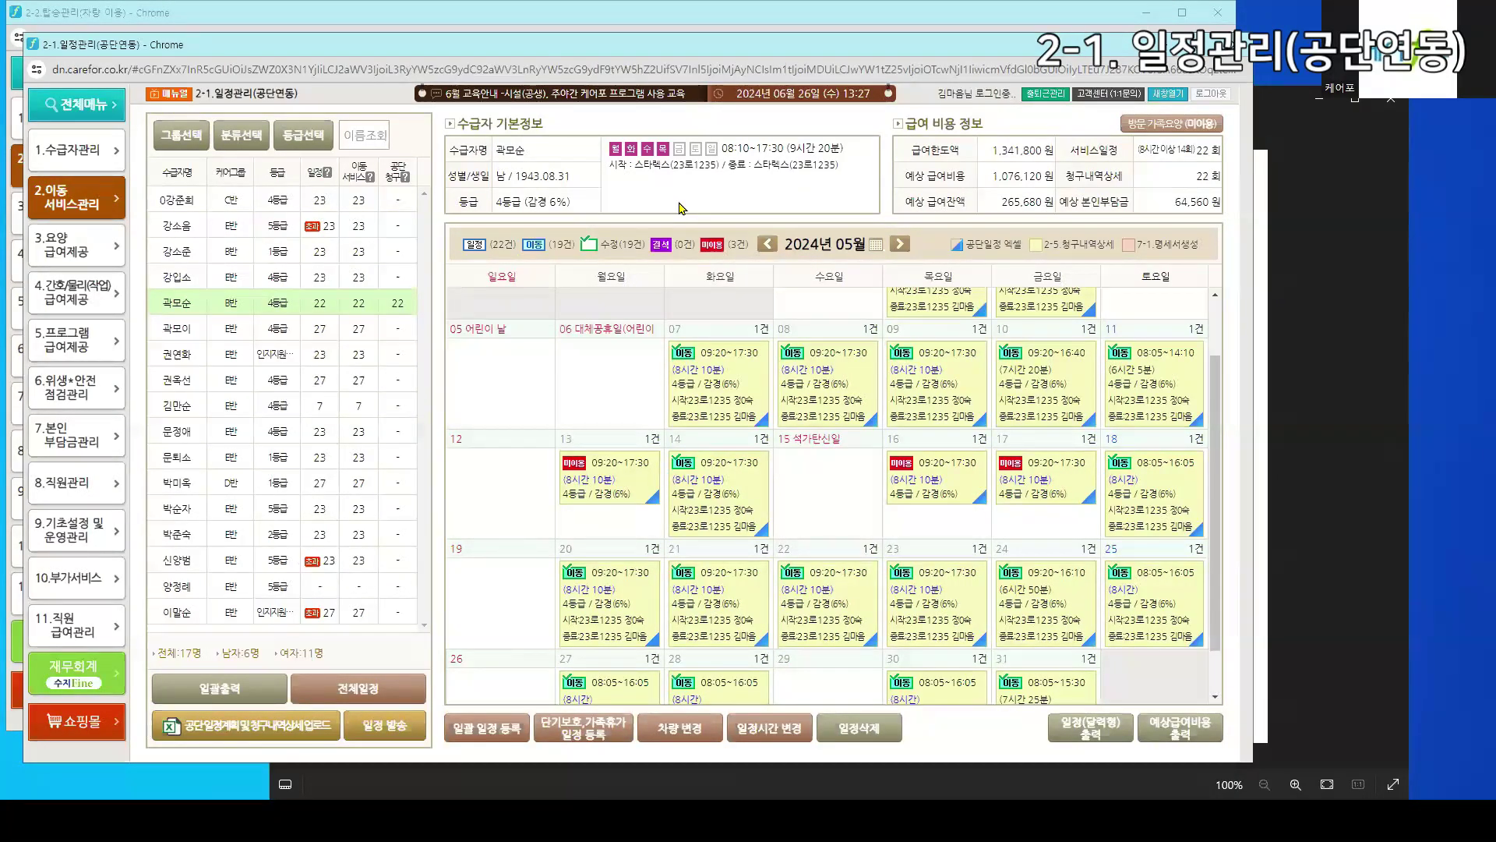
Close the 2-2 vehicle transport window, view a 5등급 recipient's 2024년 05월 schedule, and review the list's group, category and grade filter options
left_click(1220, 13)
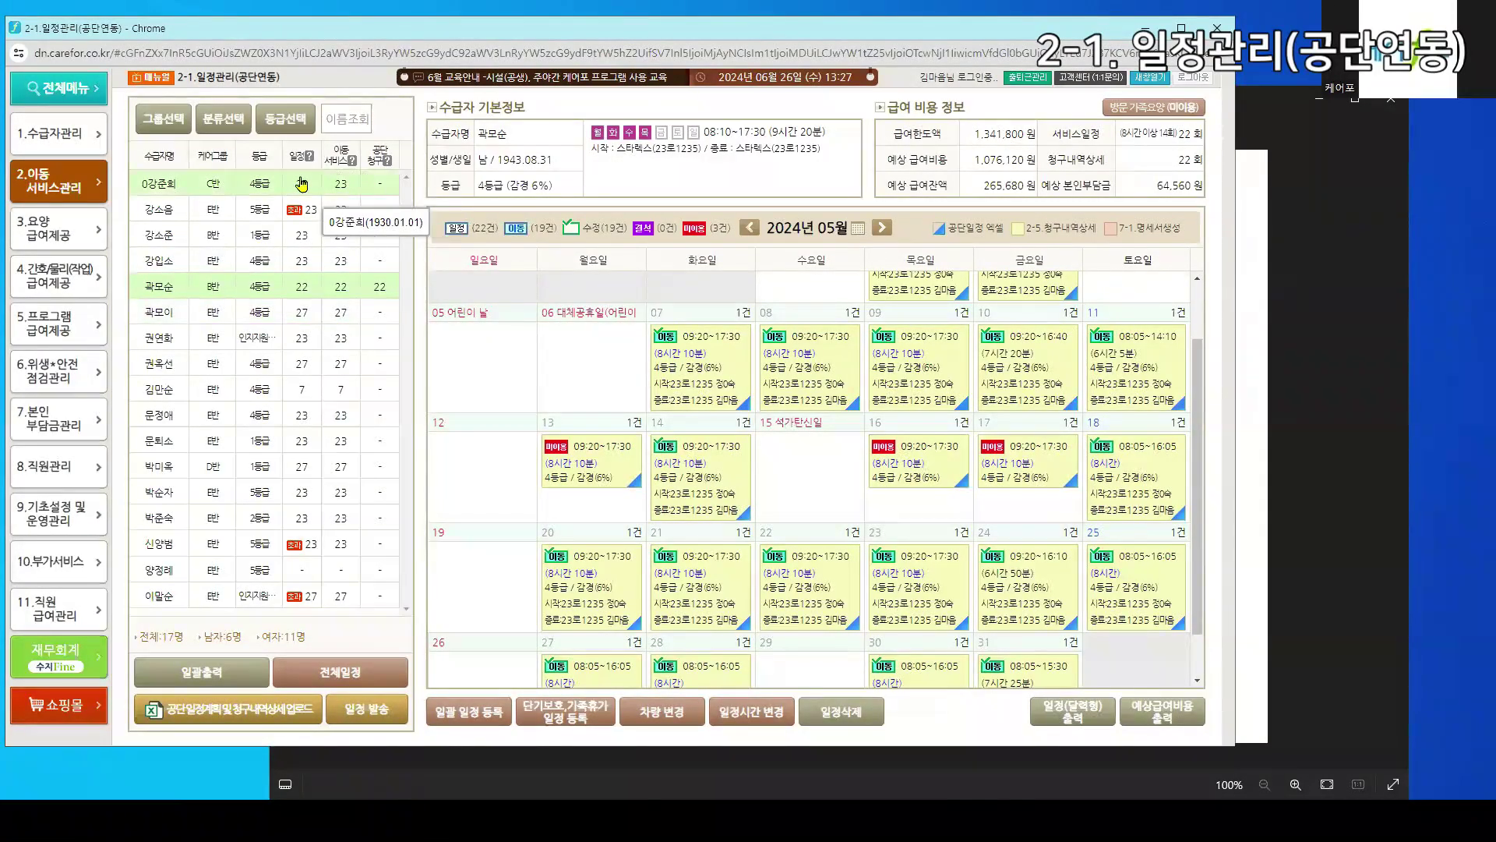
left_click(232, 205)
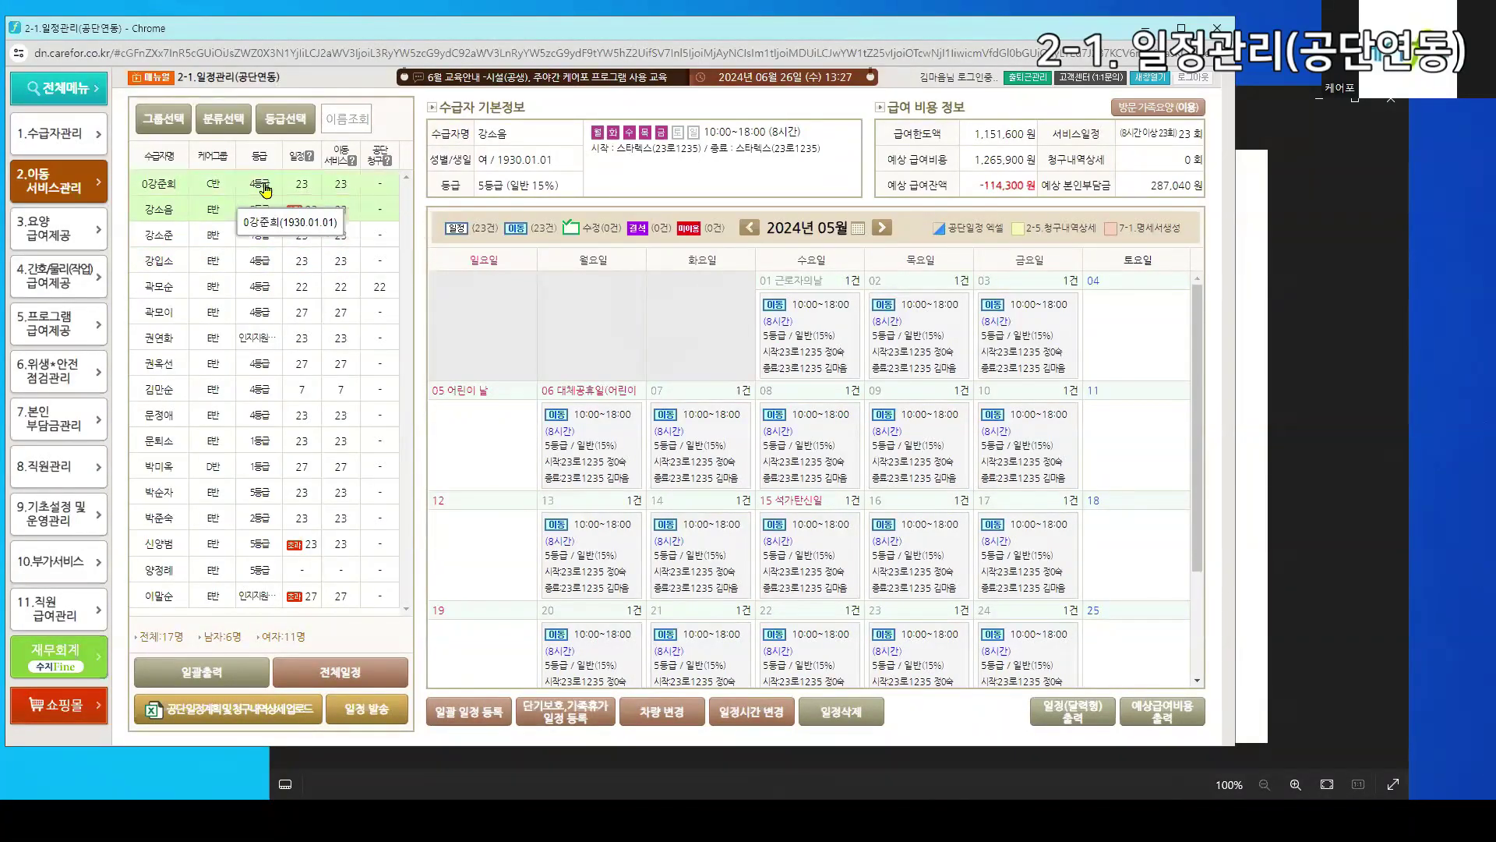
left_click(163, 118)
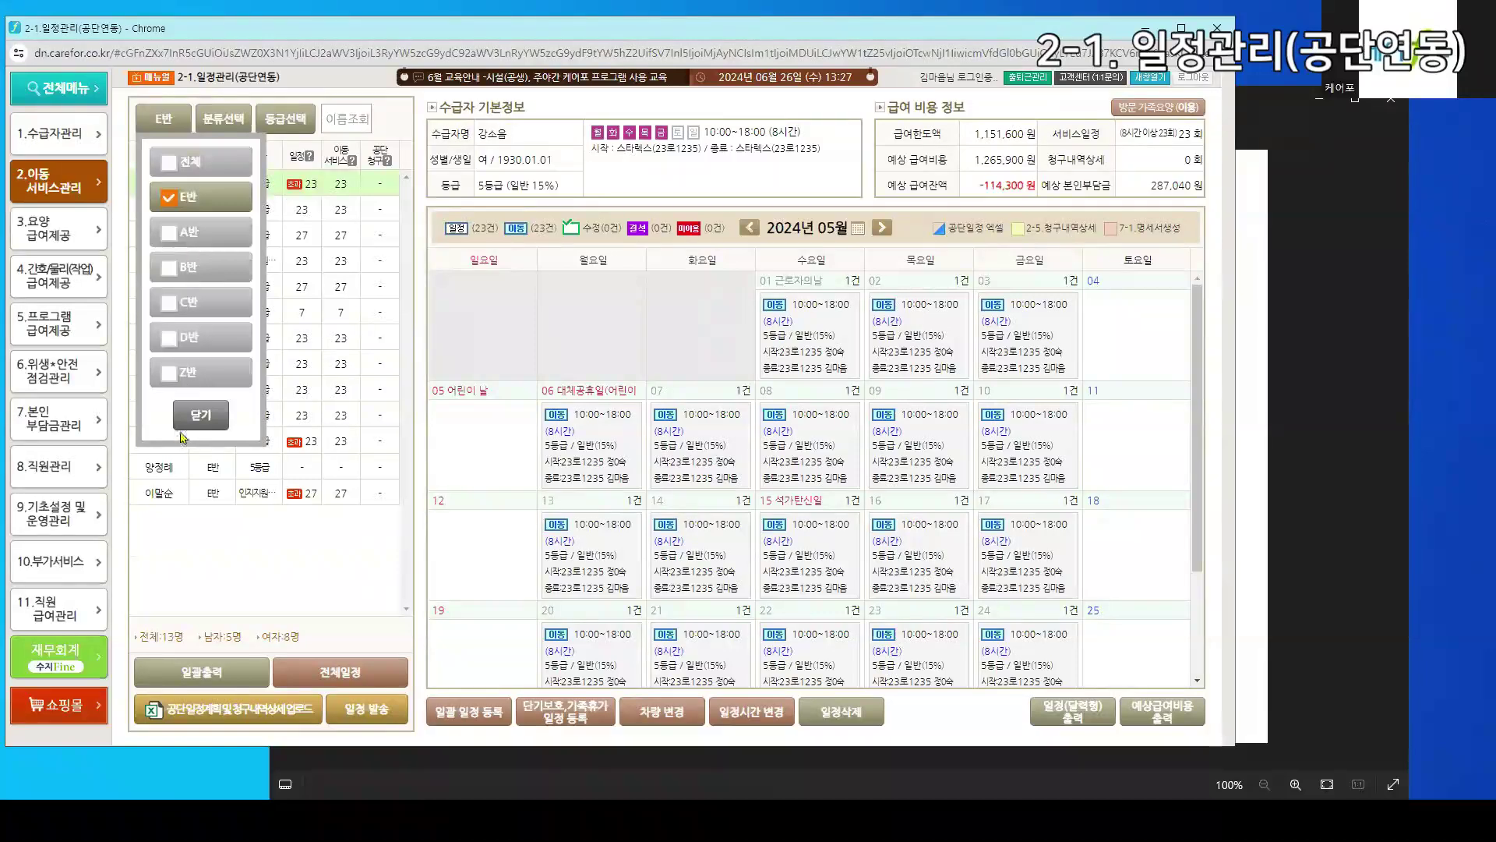
left_click(208, 129)
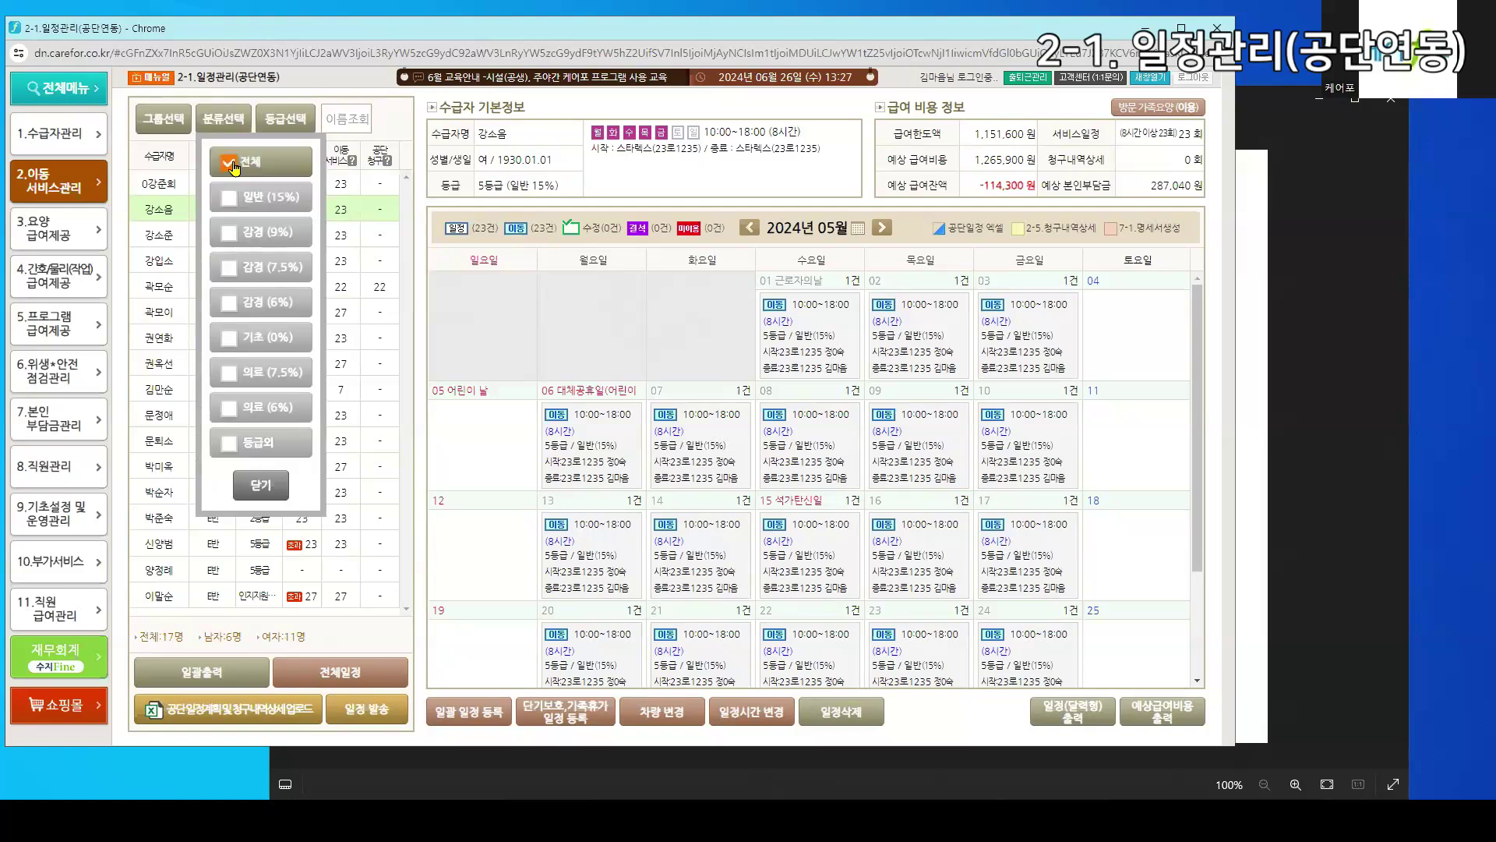
left_click(306, 122)
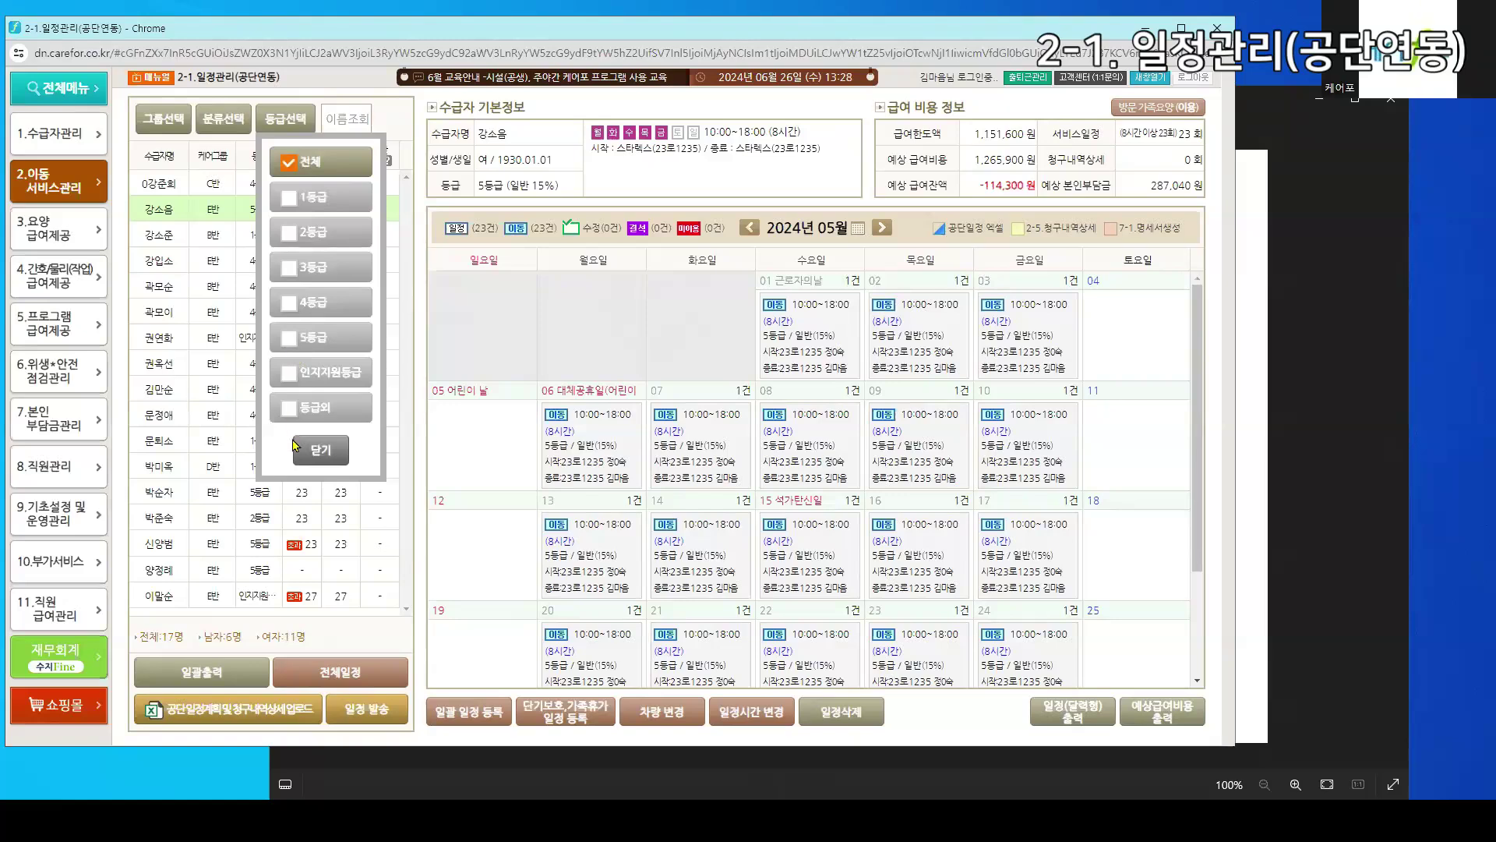
left_click(315, 459)
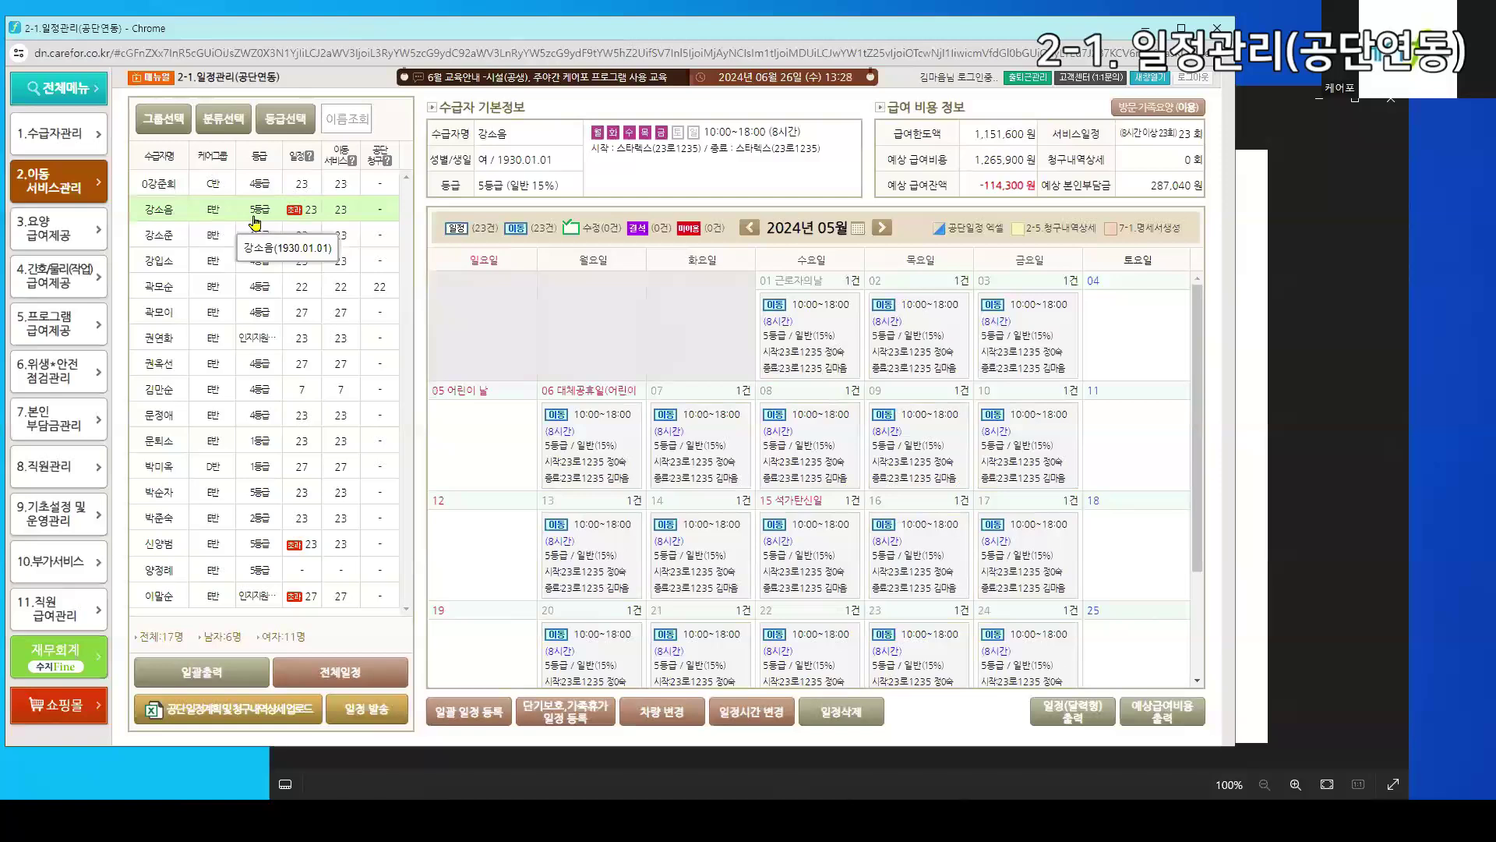
Look over the 1.수급자관리 submenu and the 2-이동서비스.png workflow diagram, and return to 2-1.일정관리
left_click(56, 134)
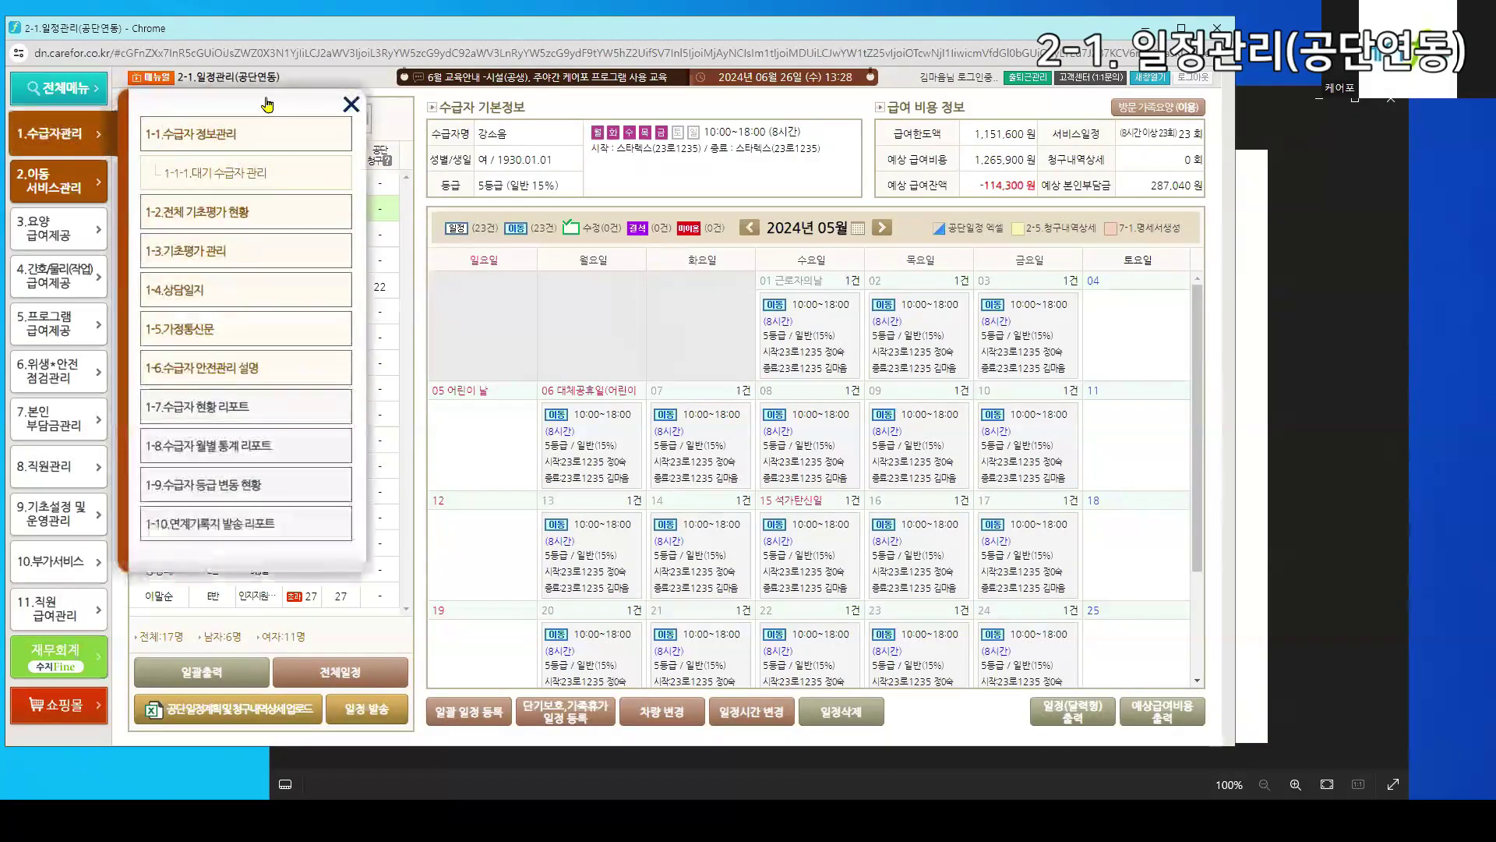
left_click(351, 104)
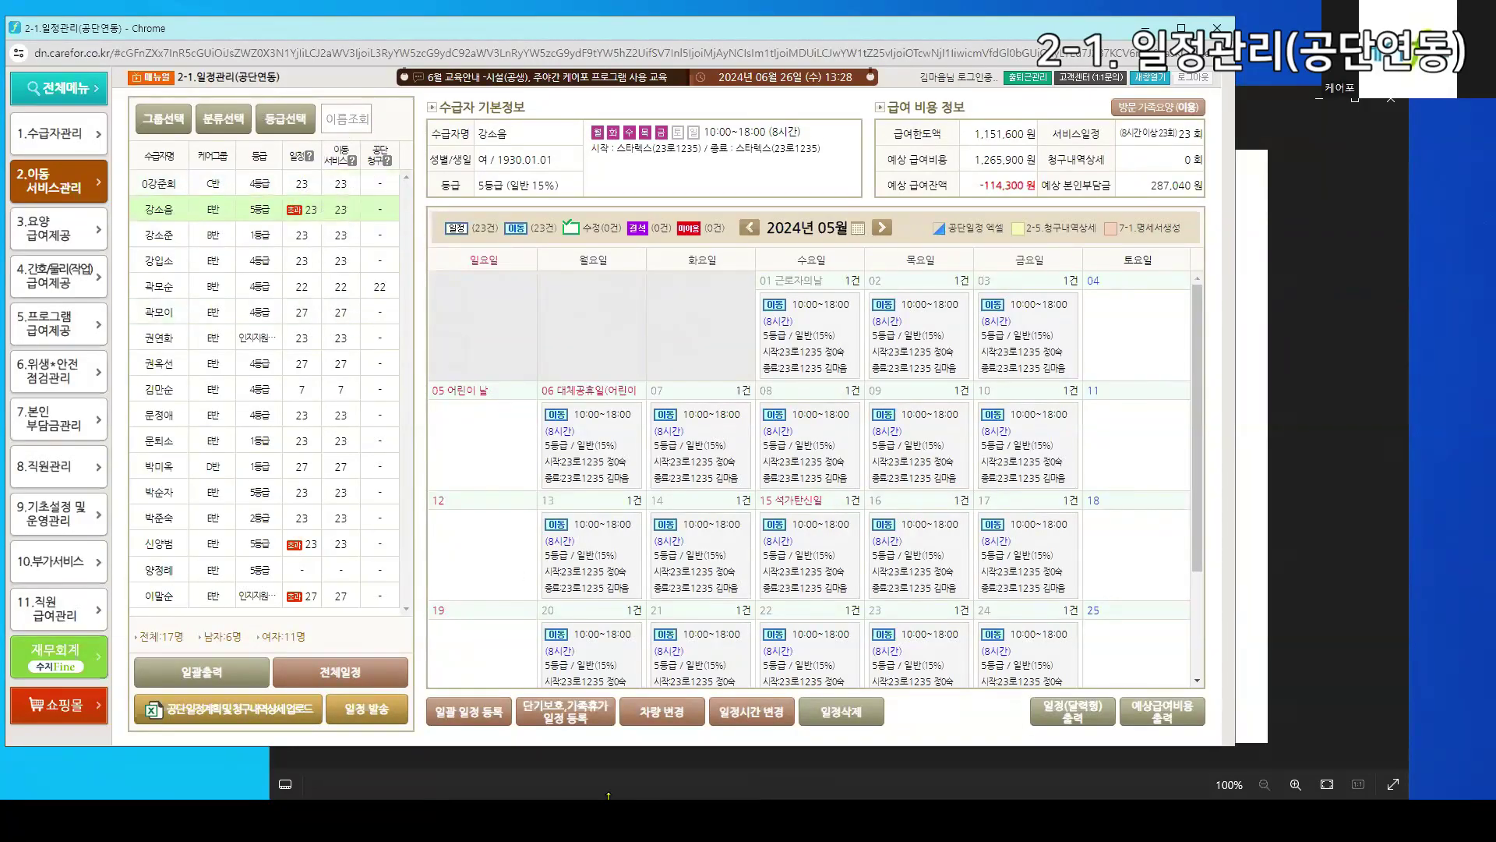
left_click(624, 792)
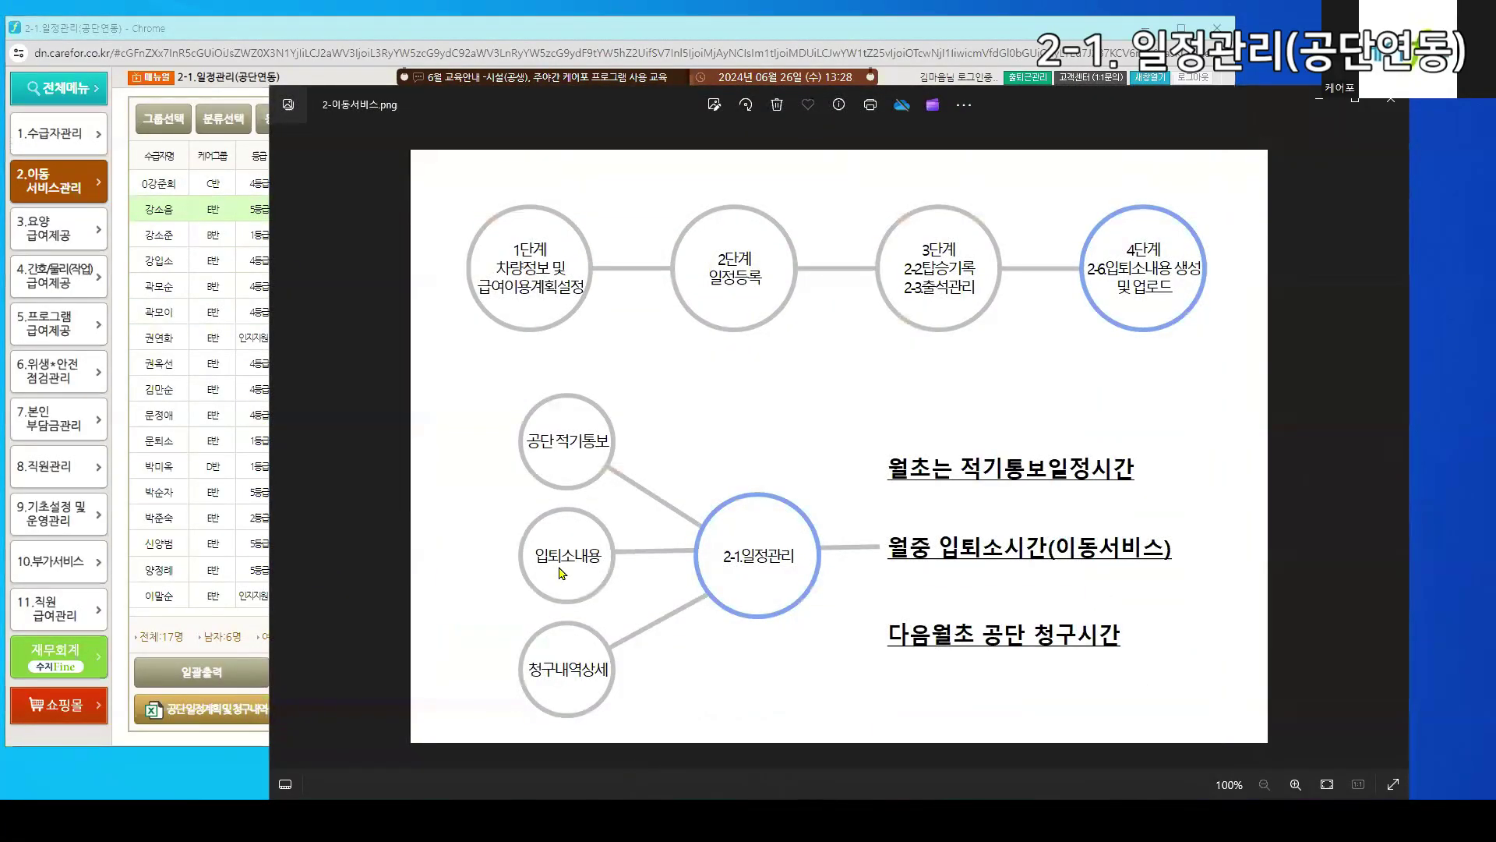
left_click(222, 666)
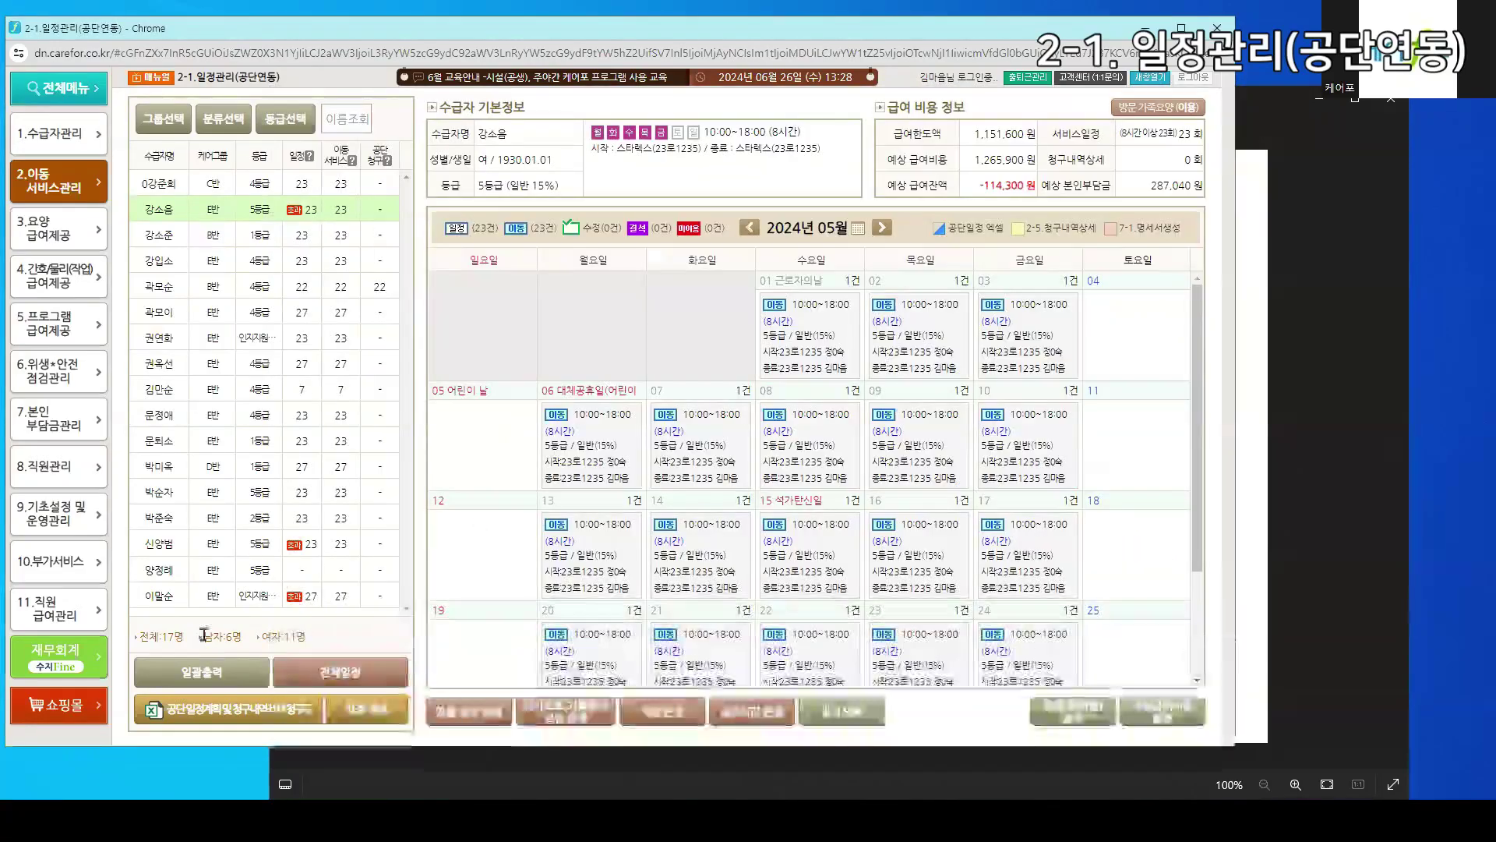
View the sixth listed recipient's 2024년 07월 schedule, and go back to that recipient's 2024년 06월 calendar
left_click(878, 228)
left_click(878, 228)
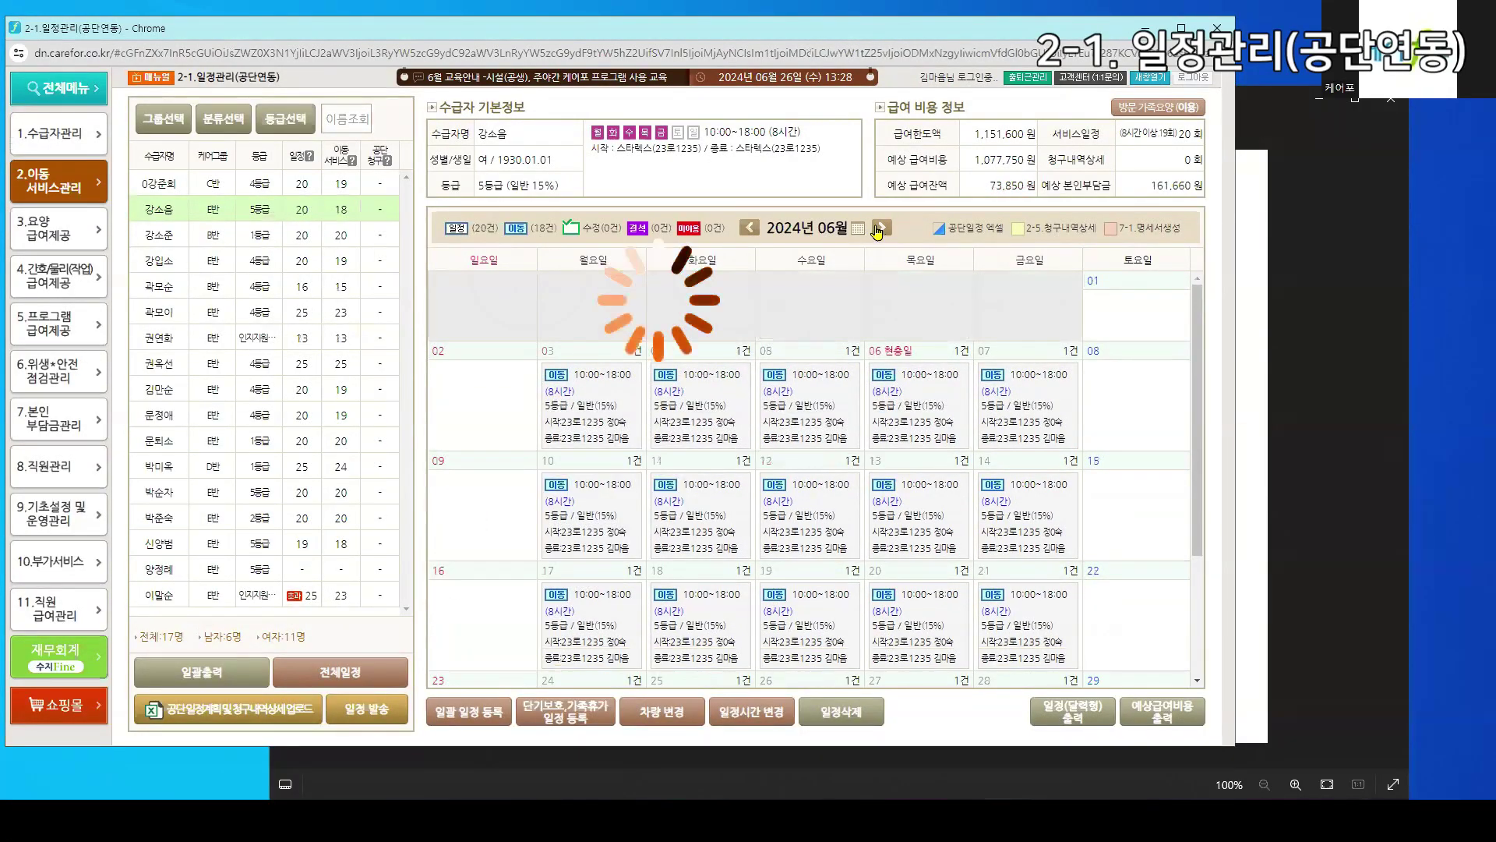
left_click(300, 311)
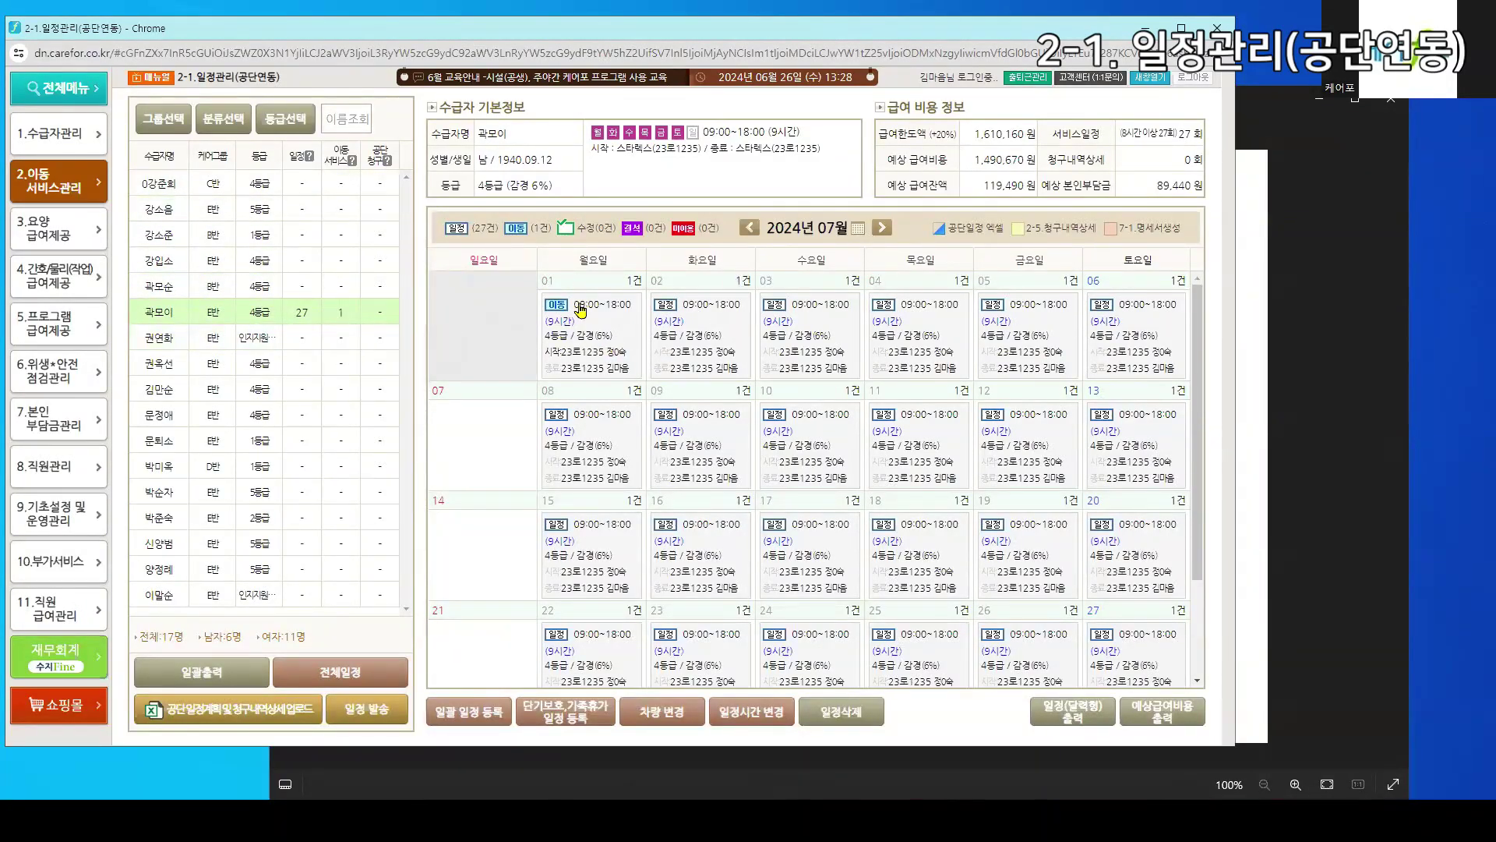
left_click(751, 227)
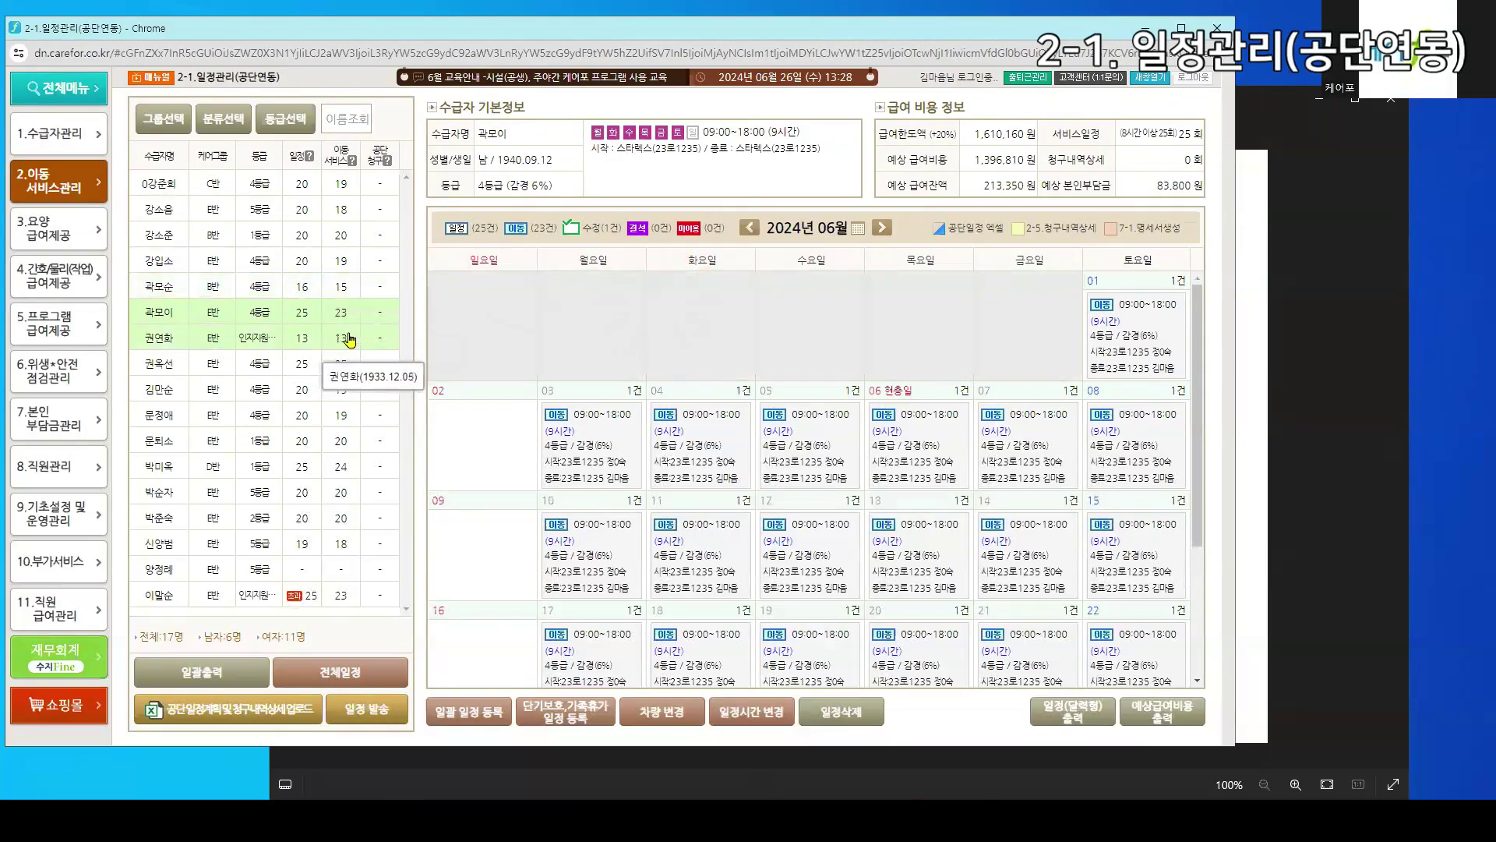
Examine the fifth listed recipient's 2024년 06월 schedule through the end of the month against the 일정 and 이동서비스 columns
left_click(335, 290)
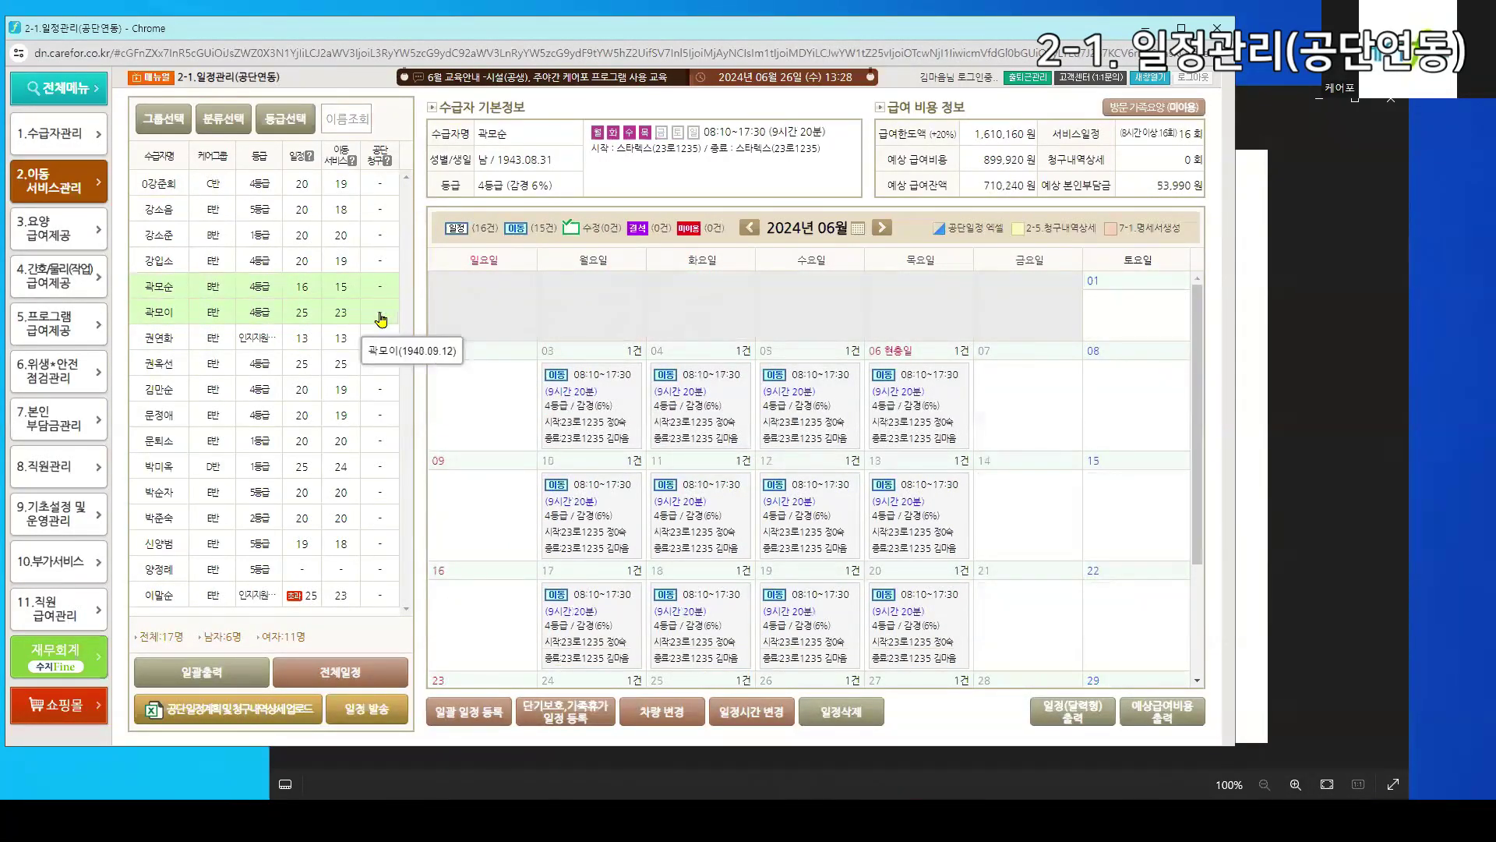
scroll(694, 432, "down", 2)
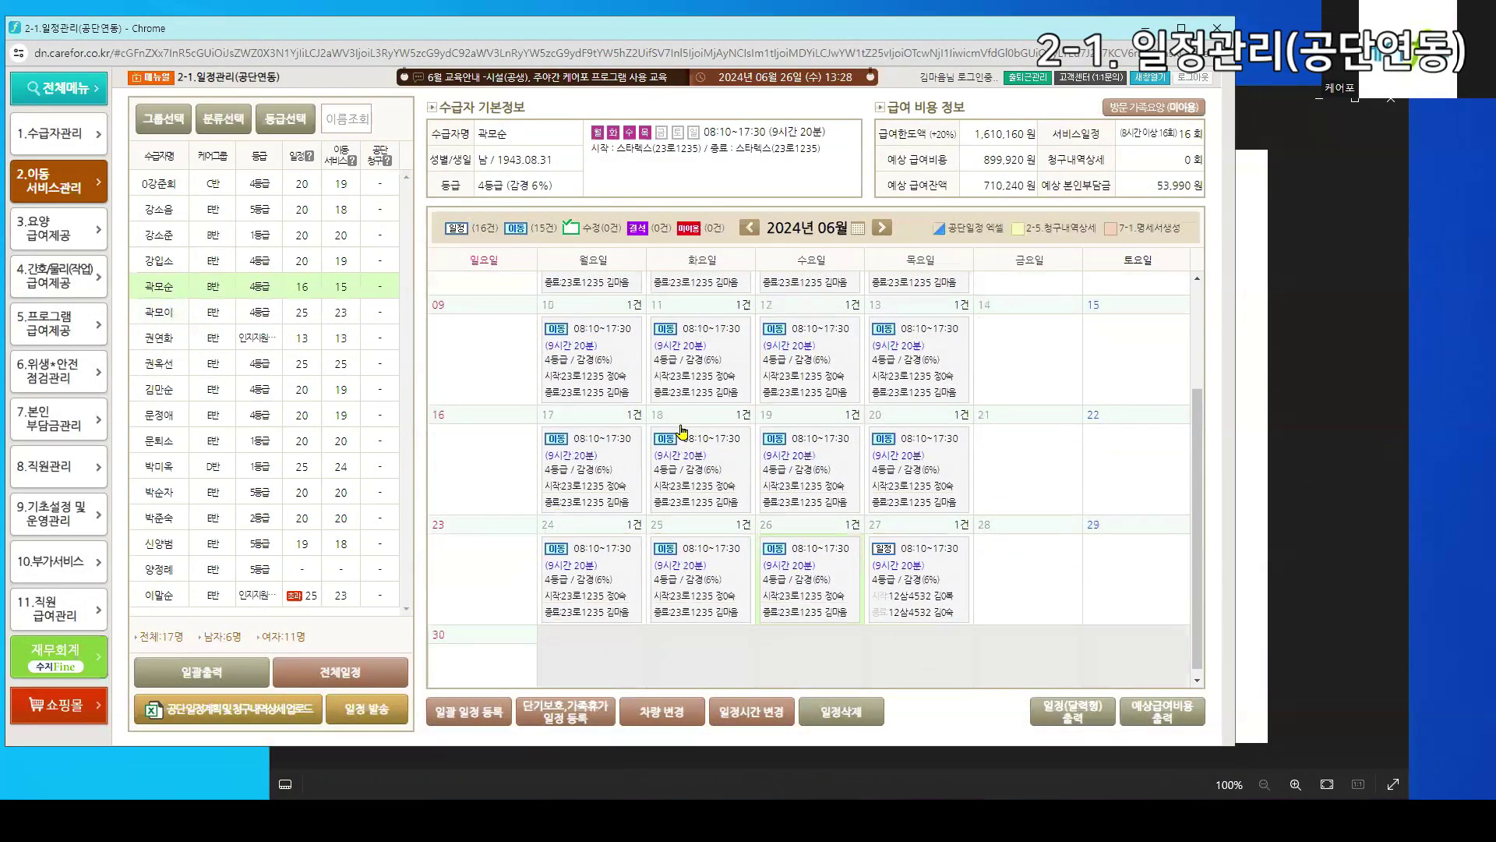
scroll(682, 430, "up", 2)
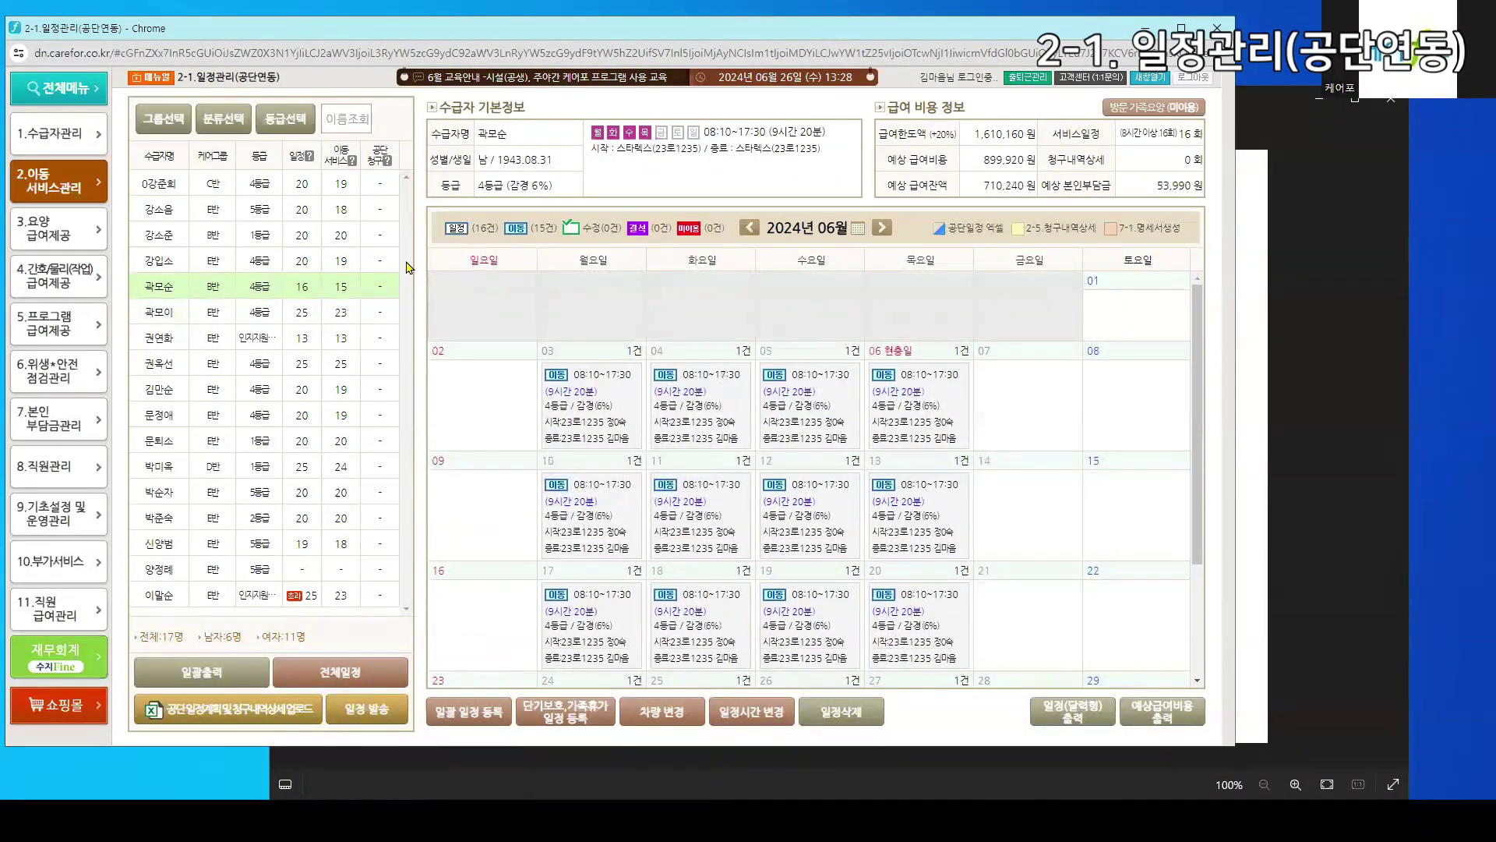
scroll(649, 352, "down", 1)
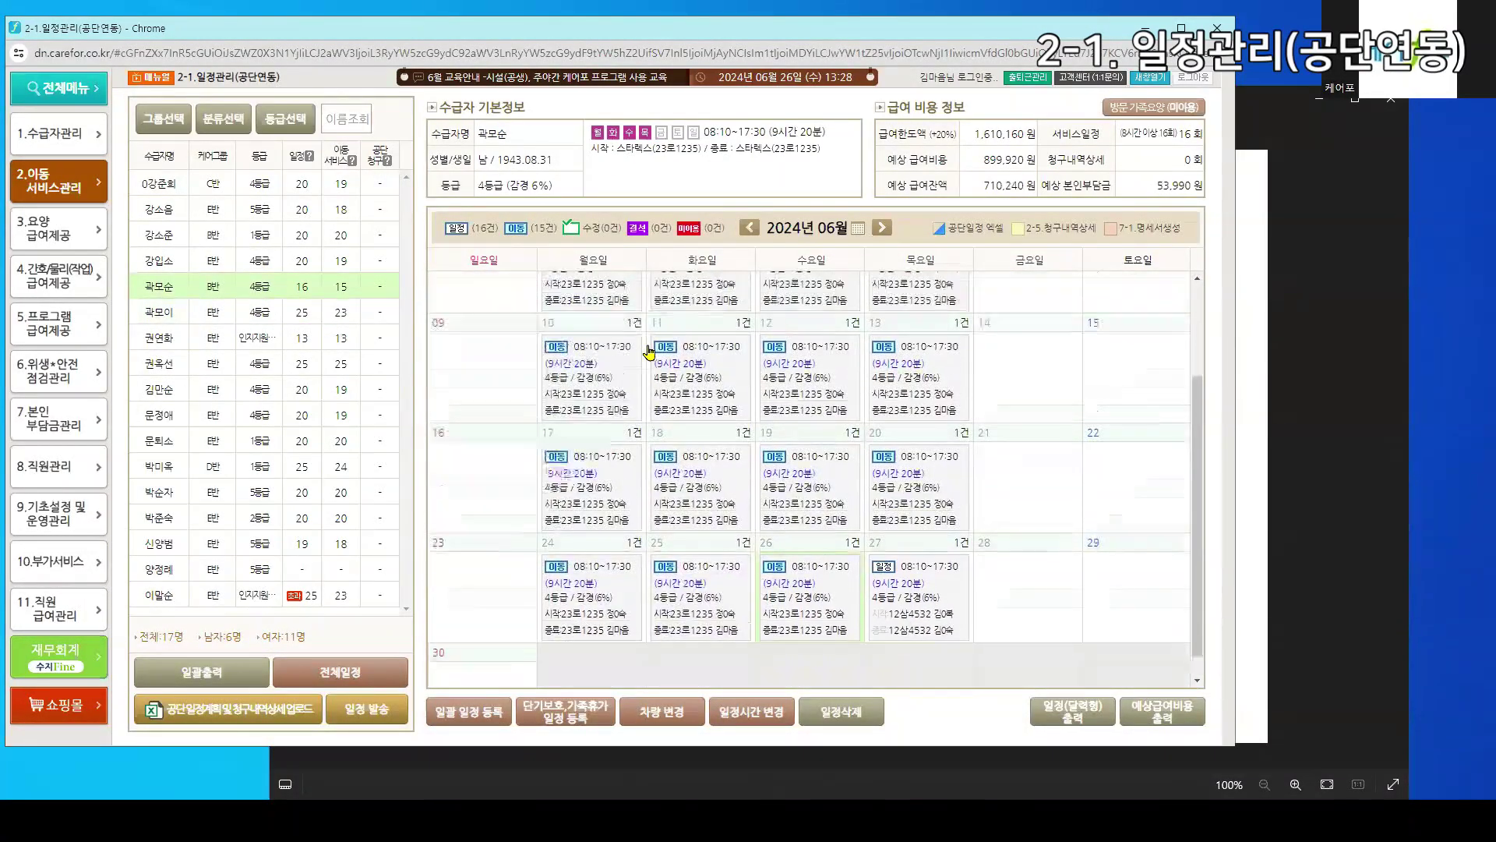
scroll(649, 352, "up", 1)
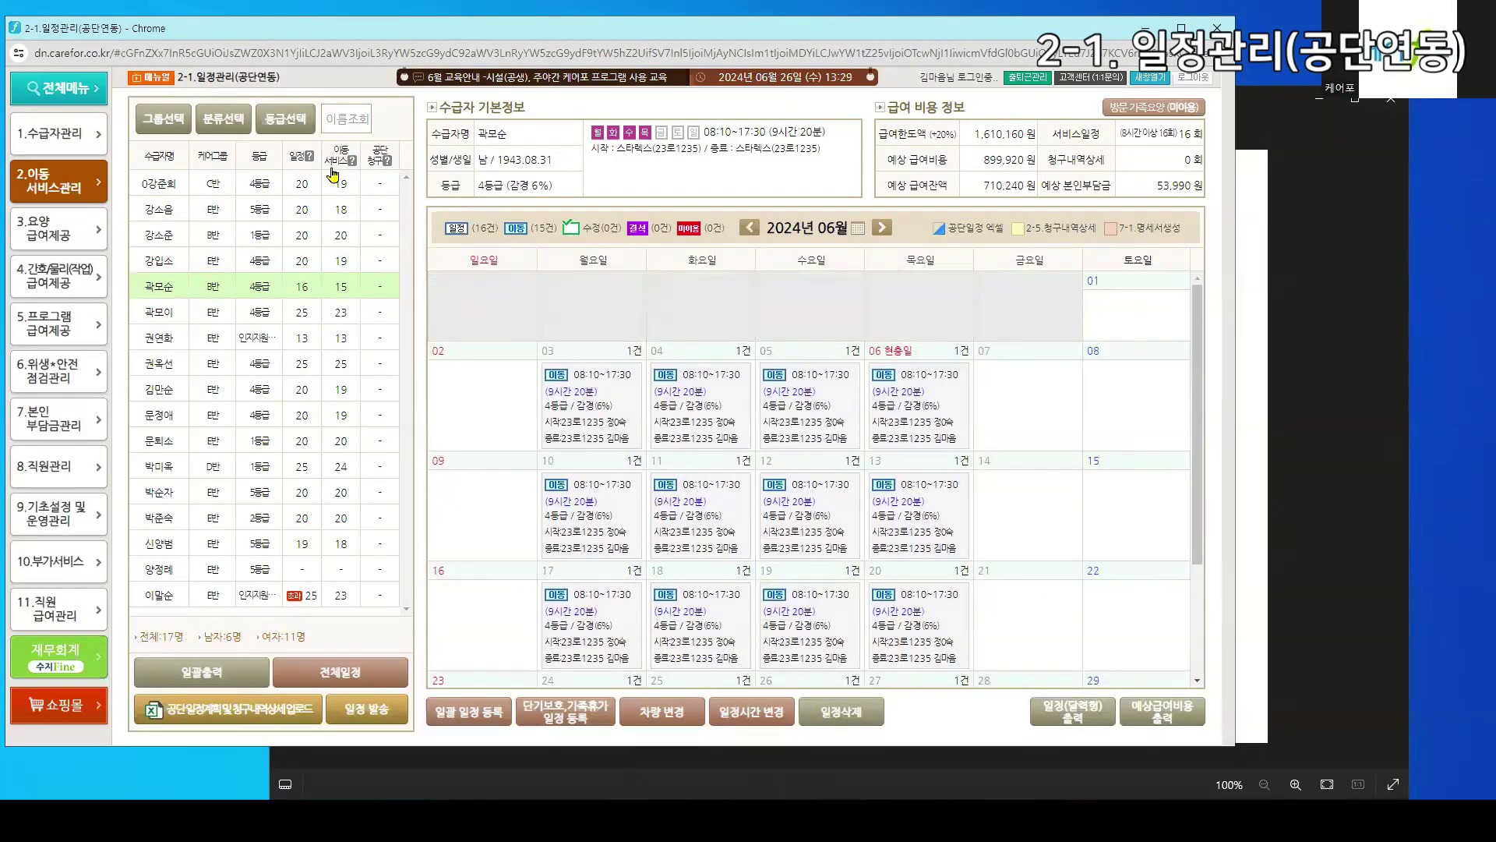
scroll(826, 412, "down", 1)
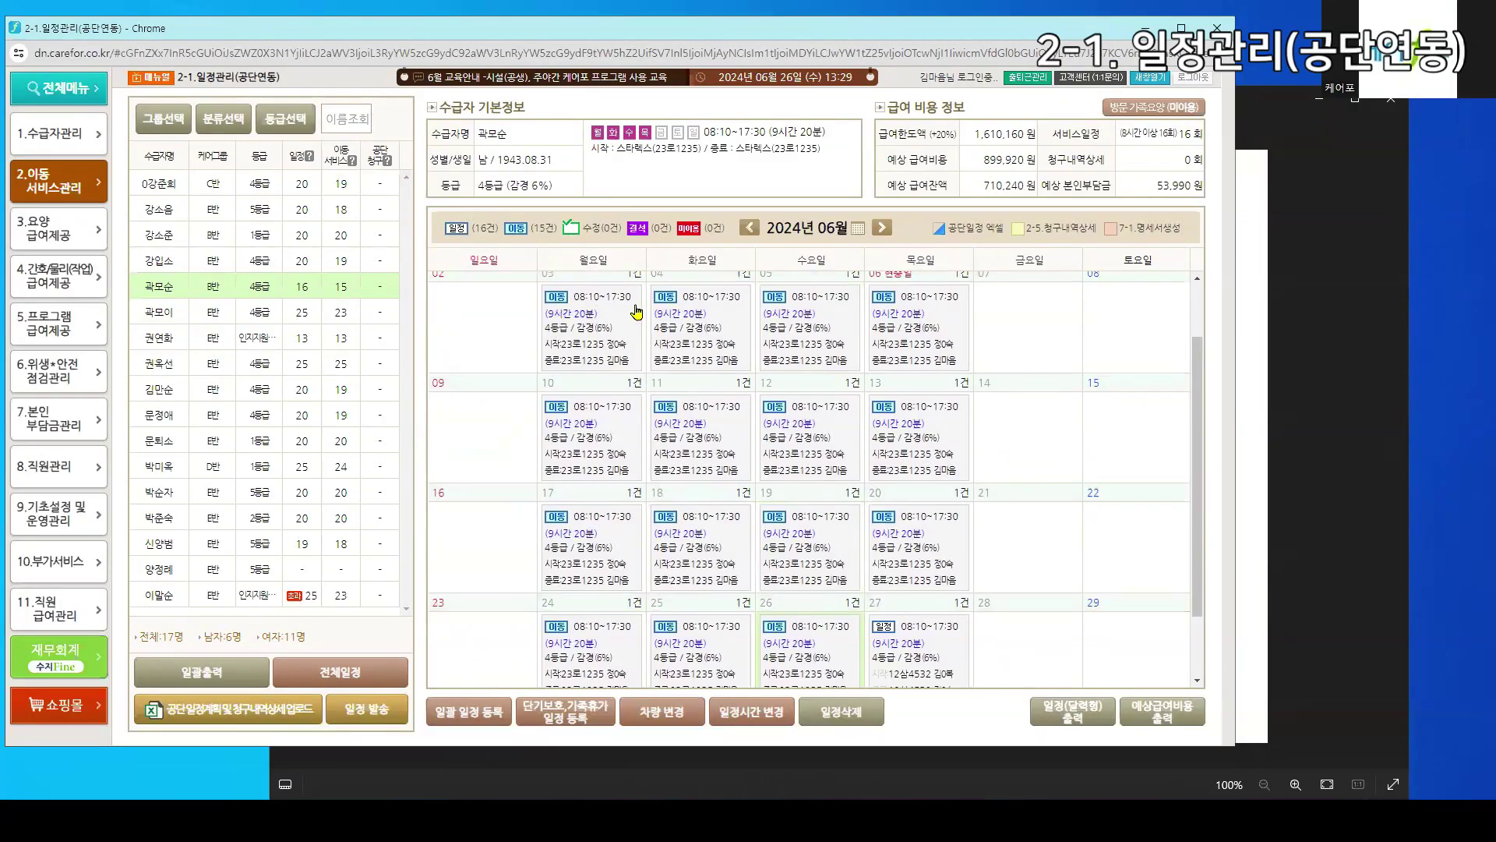
scroll(836, 612, "down", 1)
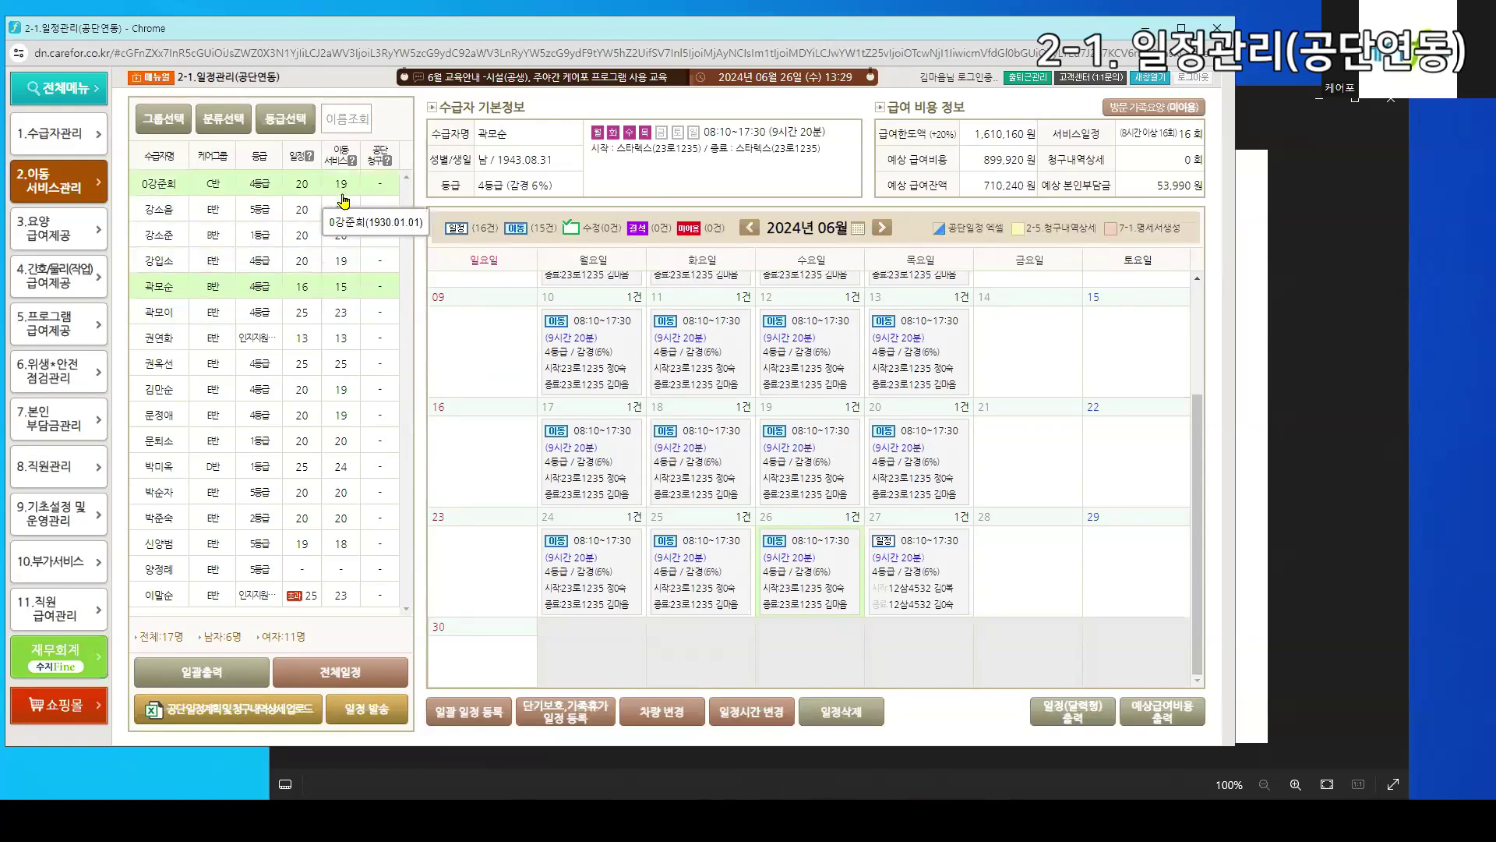
View the D반 1등급 recipient's June and May 2024 schedules, and open the B반 4등급 recipient's 2024년 05월 schedule with 공단청구 entries
left_click(348, 466)
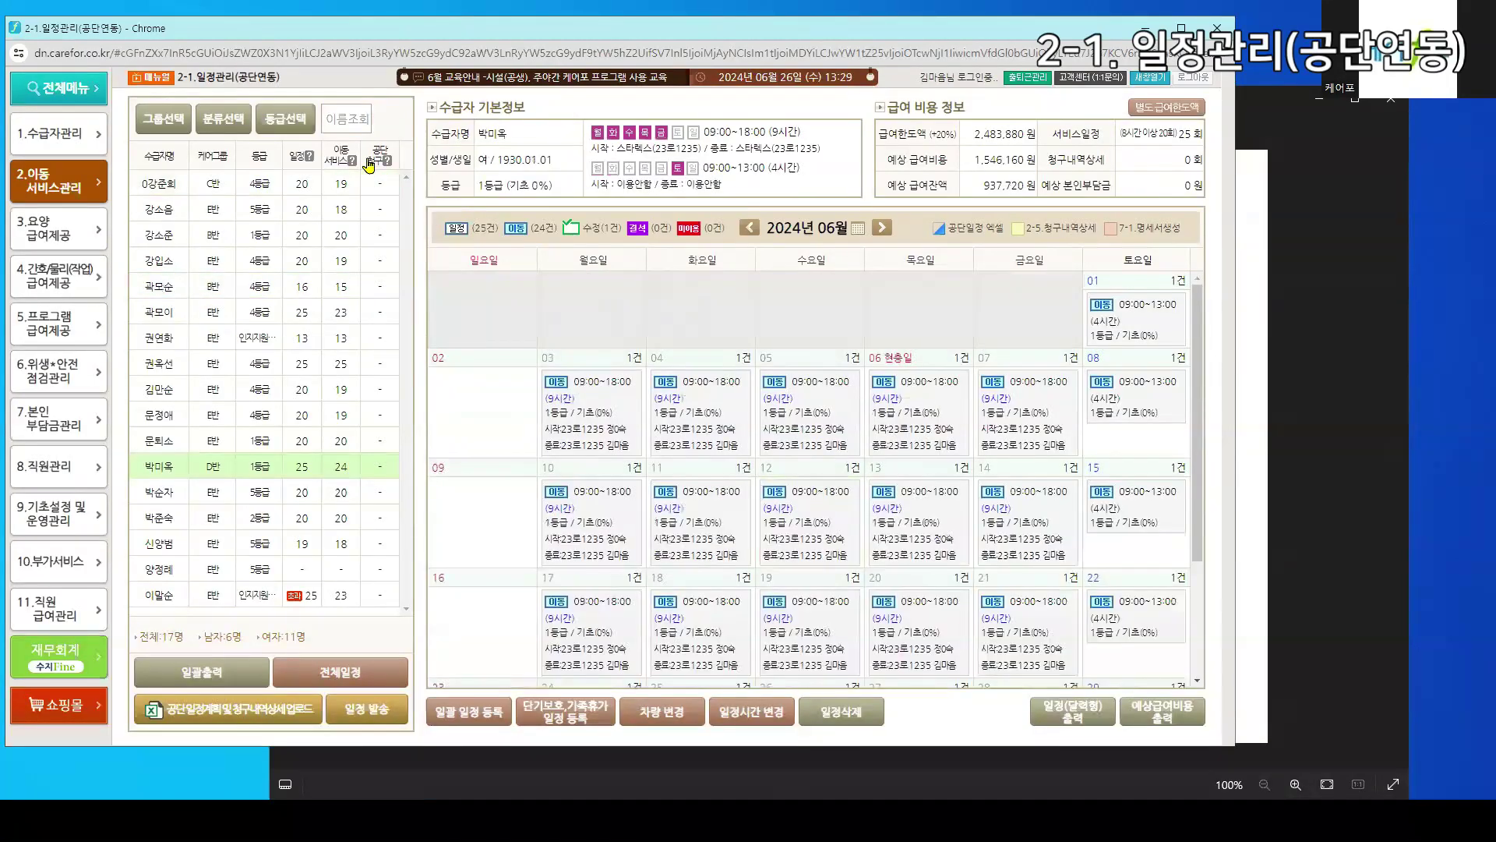
left_click(748, 227)
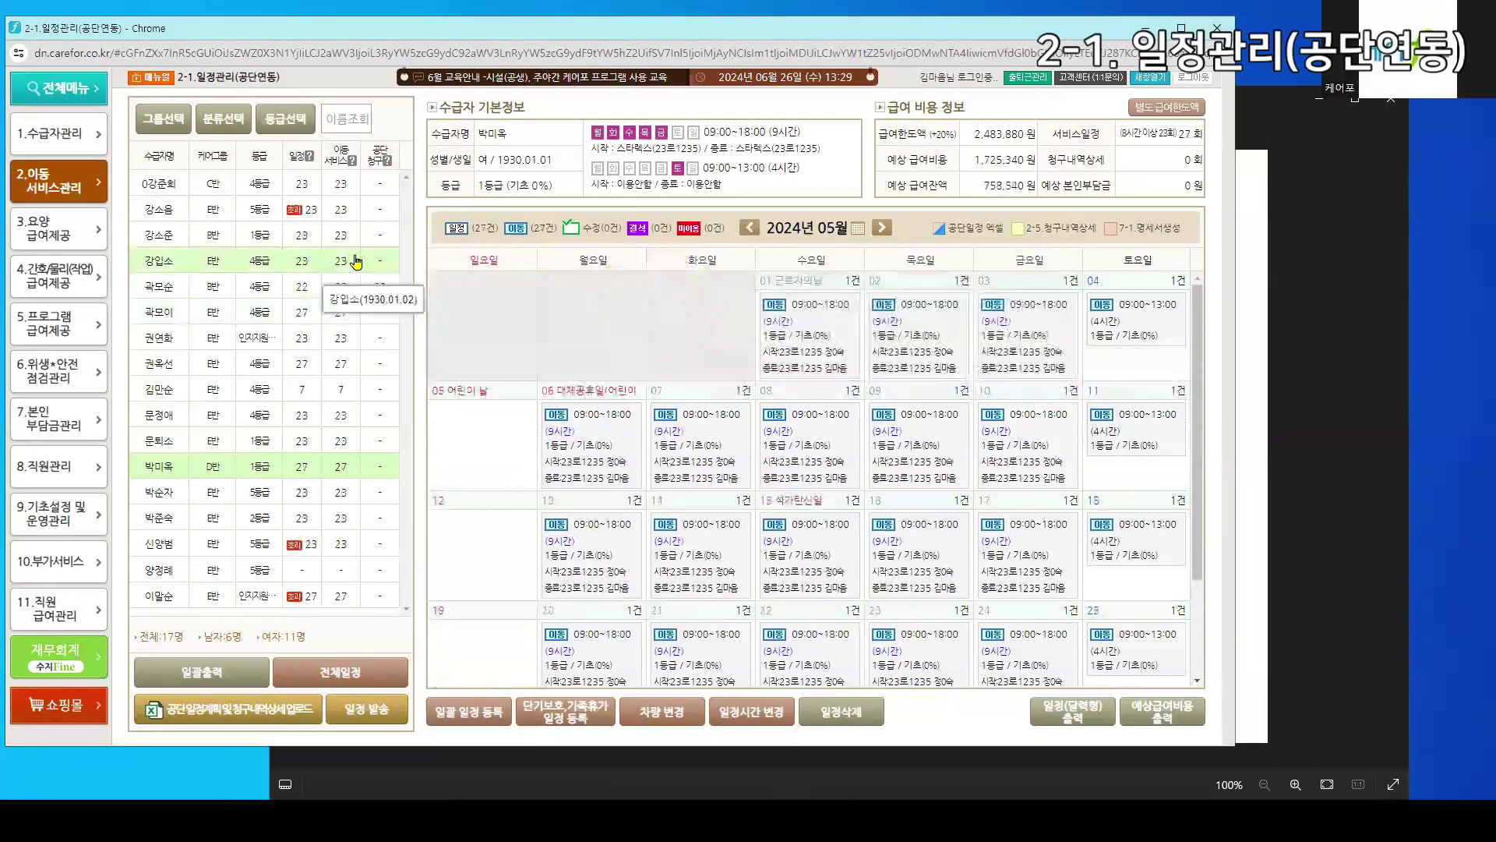
left_click(350, 286)
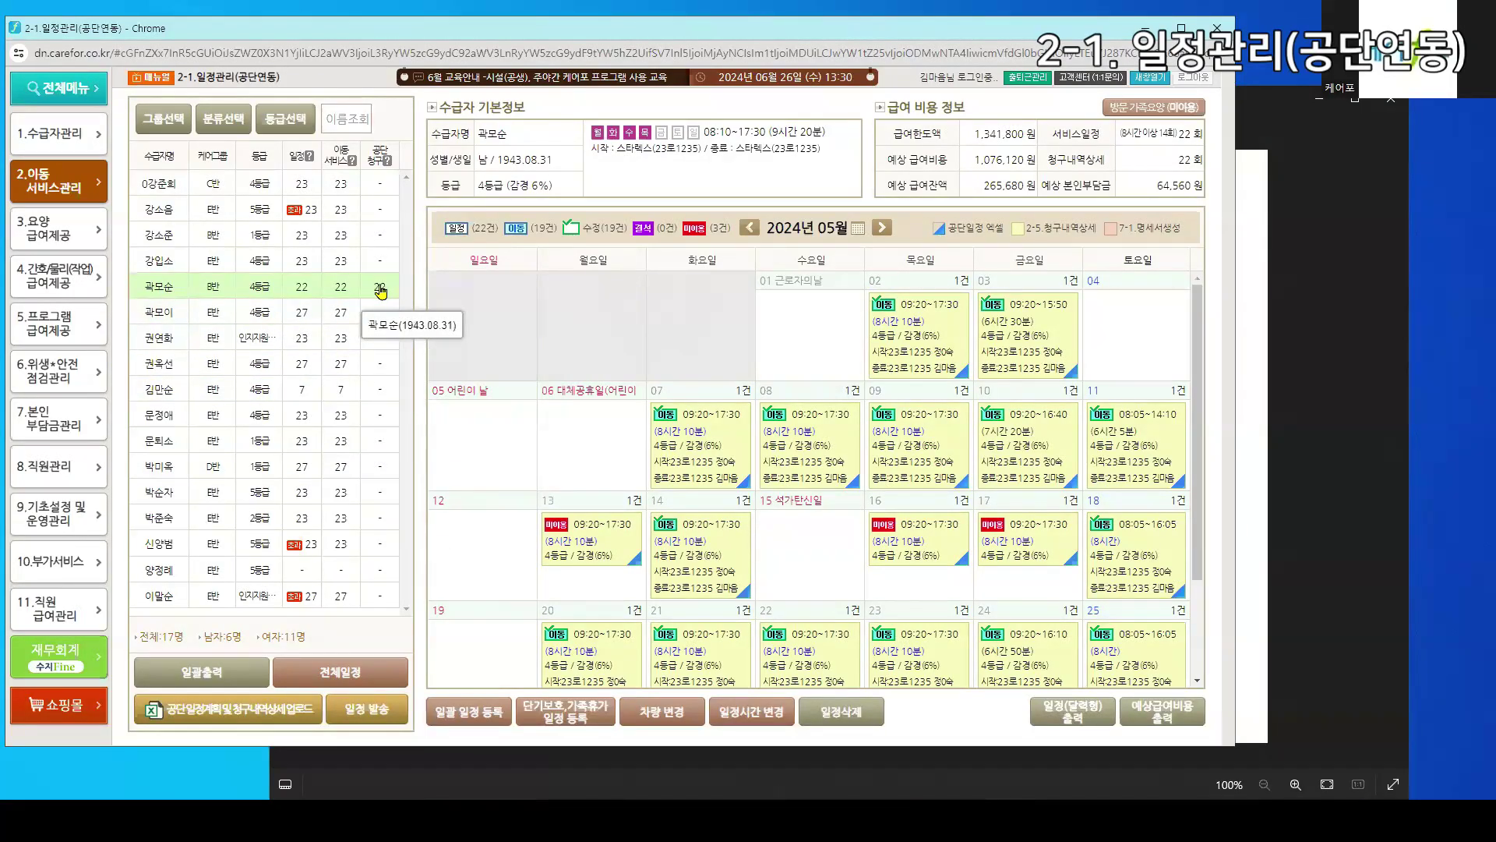
View the processing details of the latest 청구내역상세_202405.xlsx upload in 일정계획 및 청구내역상세 공단연동, and close both dialogs
left_click(251, 717)
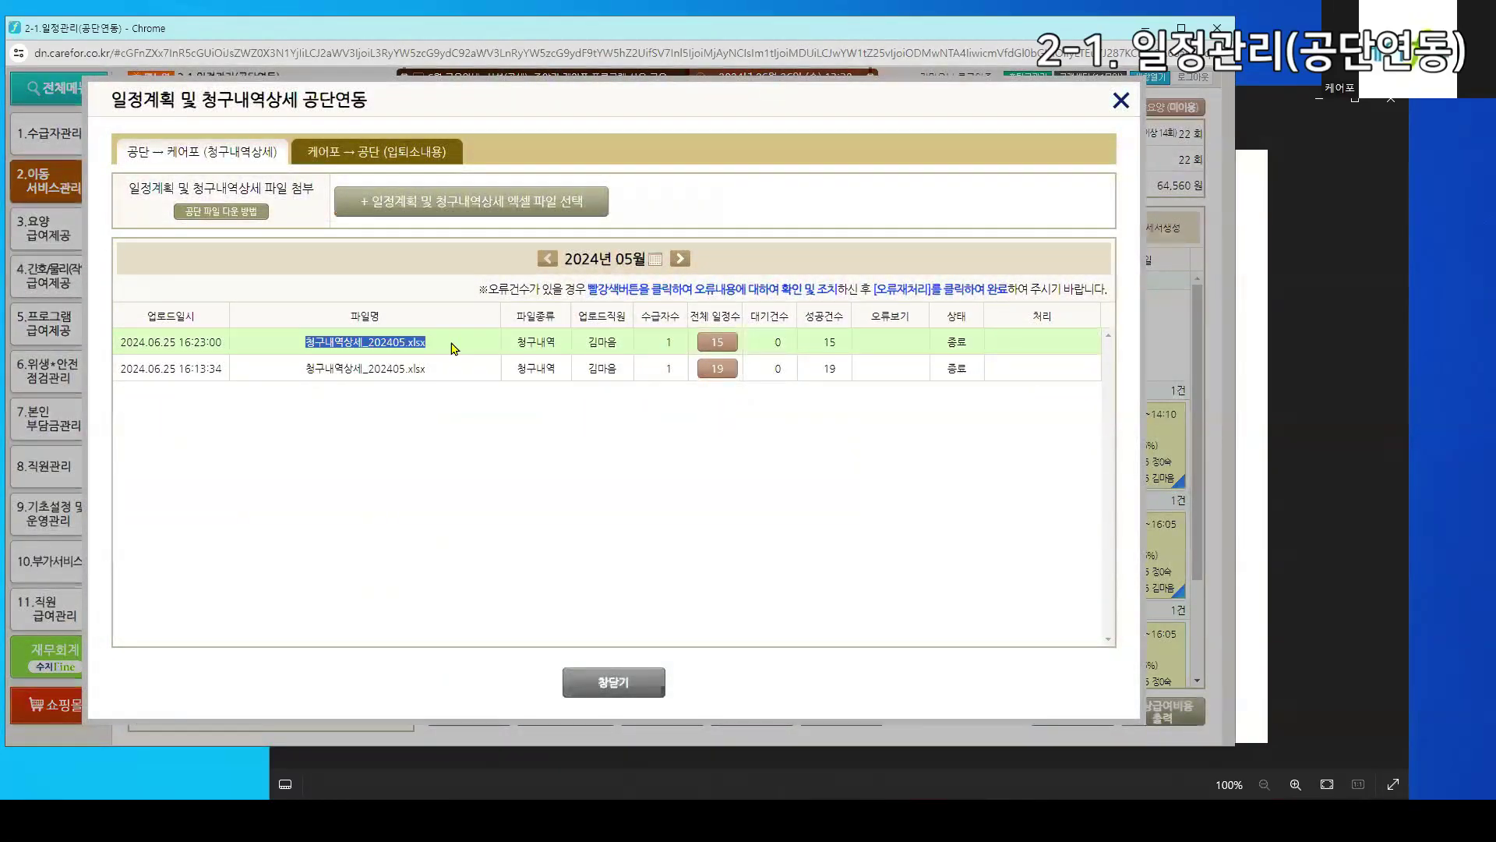
left_click(717, 343)
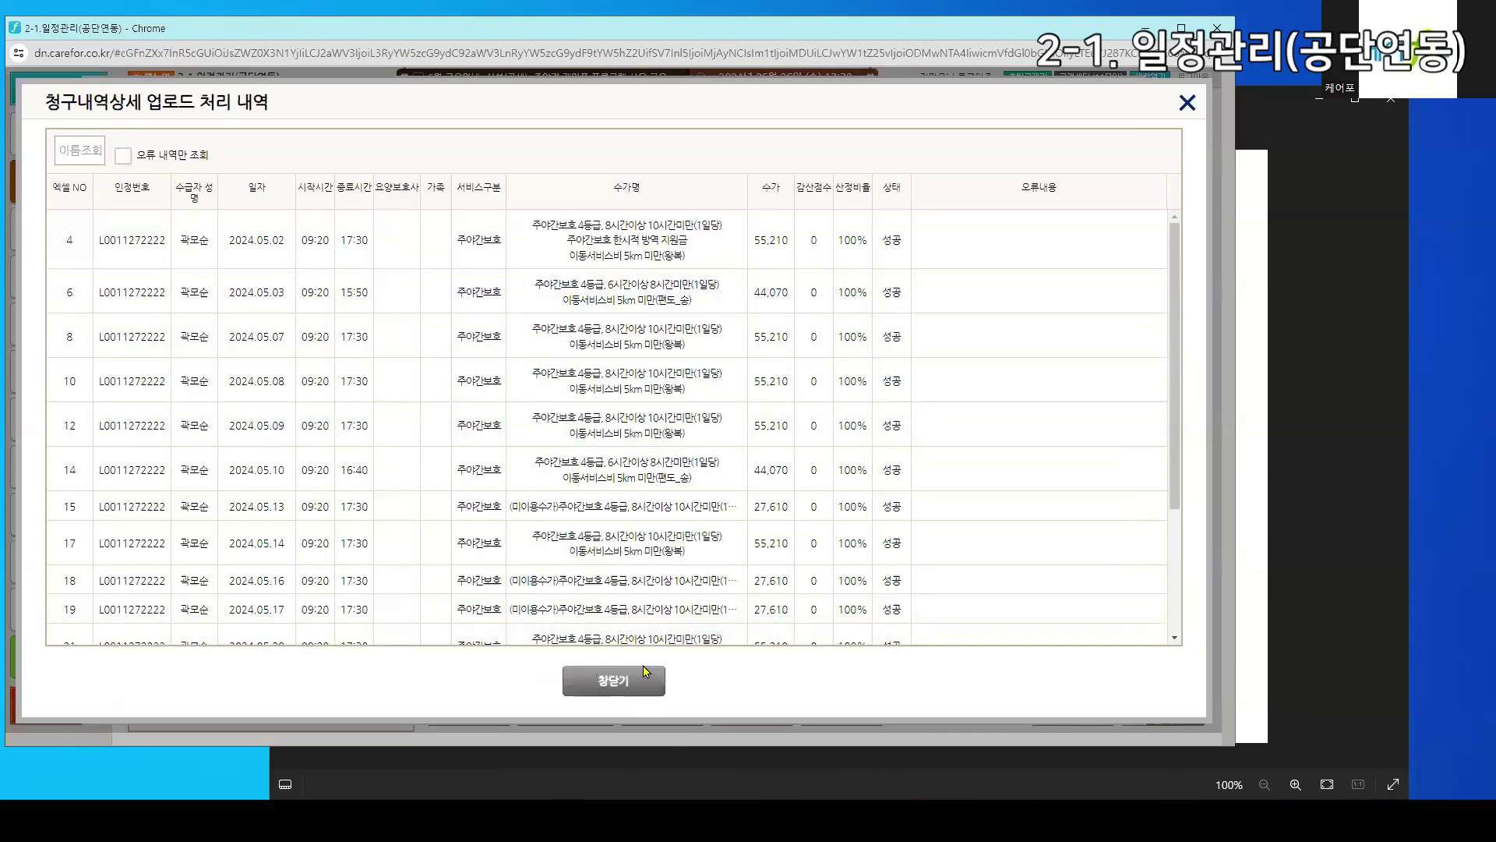
left_click(614, 674)
left_click(628, 682)
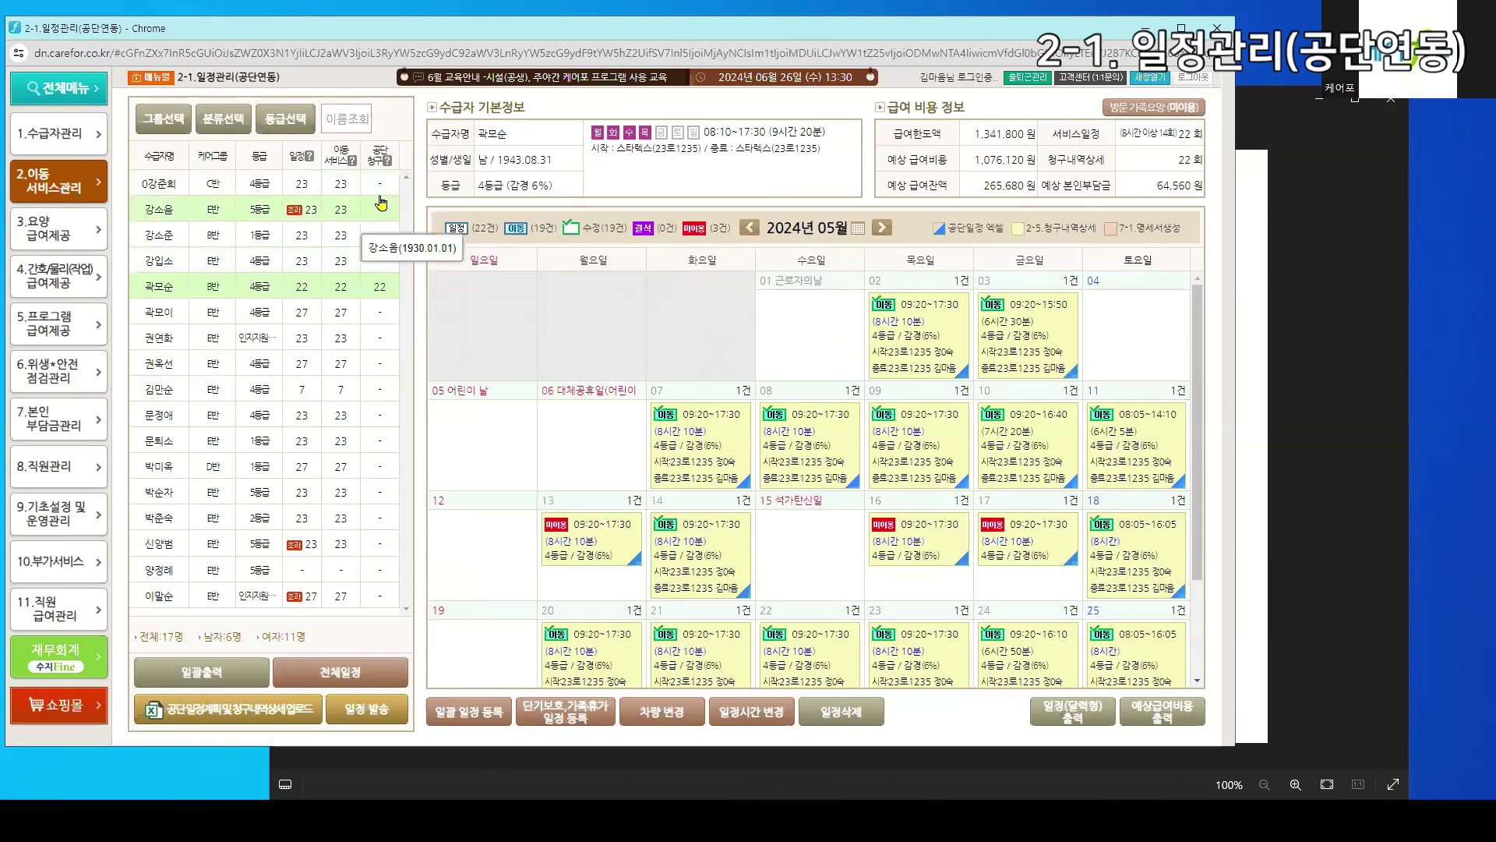
Check the 일정일괄출력 list, and preview the selected recipient's 이동서비스 일정 calendar and 예상급여비용 report for 2024년 05월
left_click(226, 672)
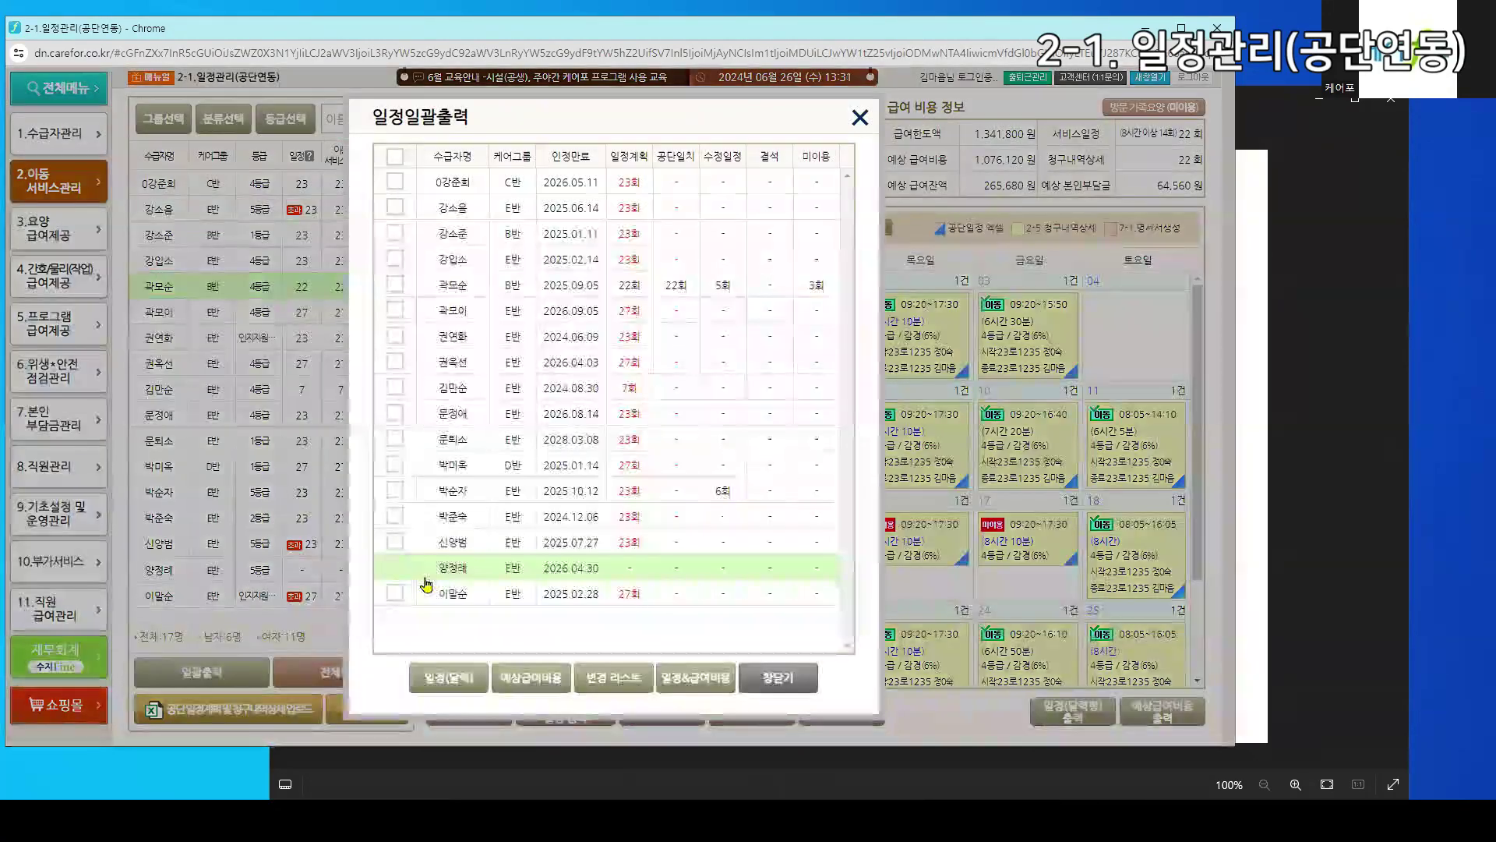
left_click(806, 682)
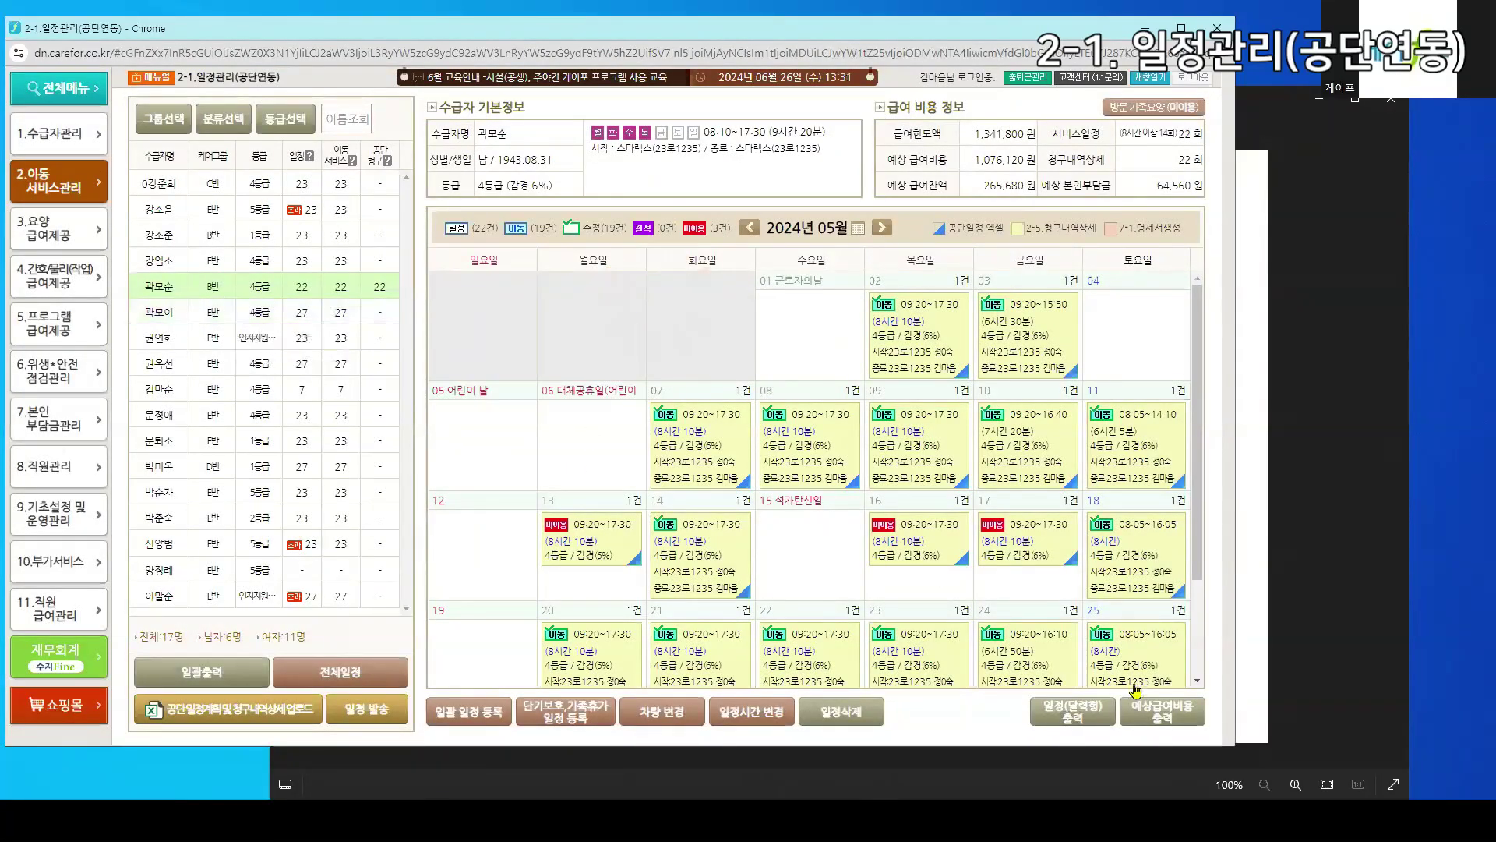
left_click(1095, 715)
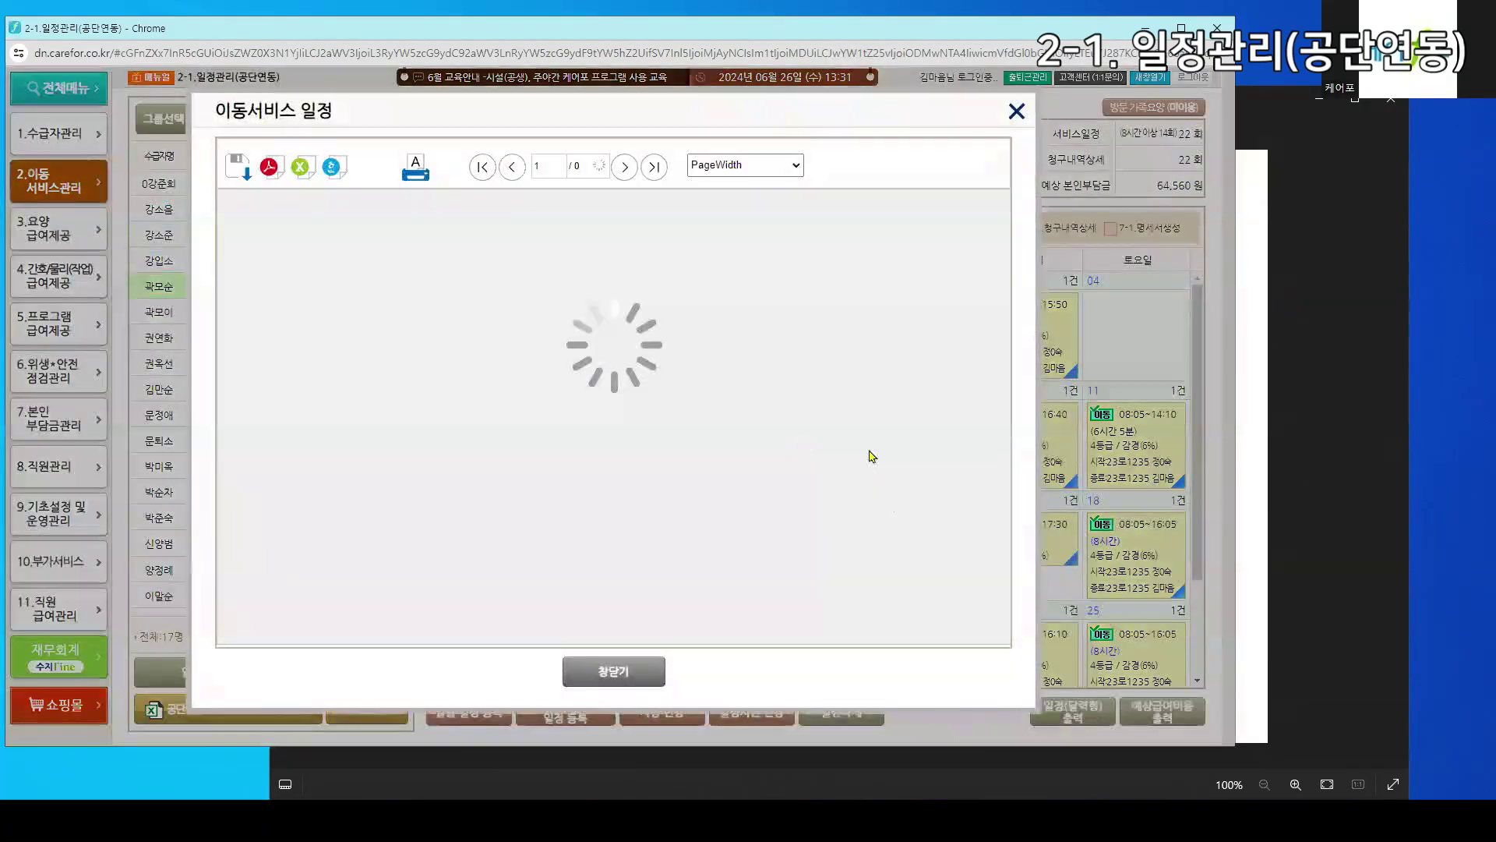
left_click(631, 669)
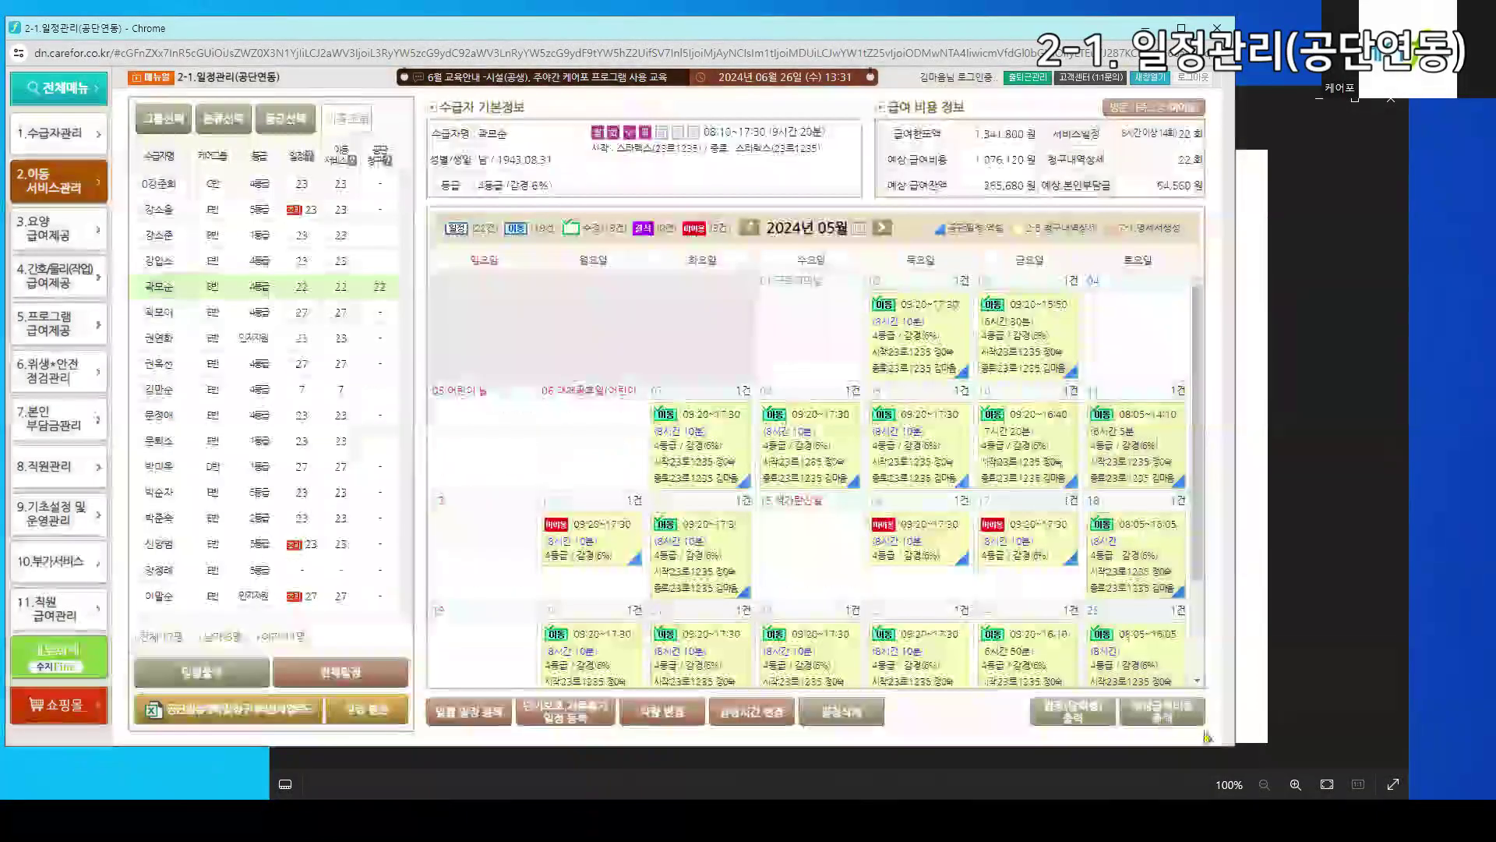
left_click(1162, 710)
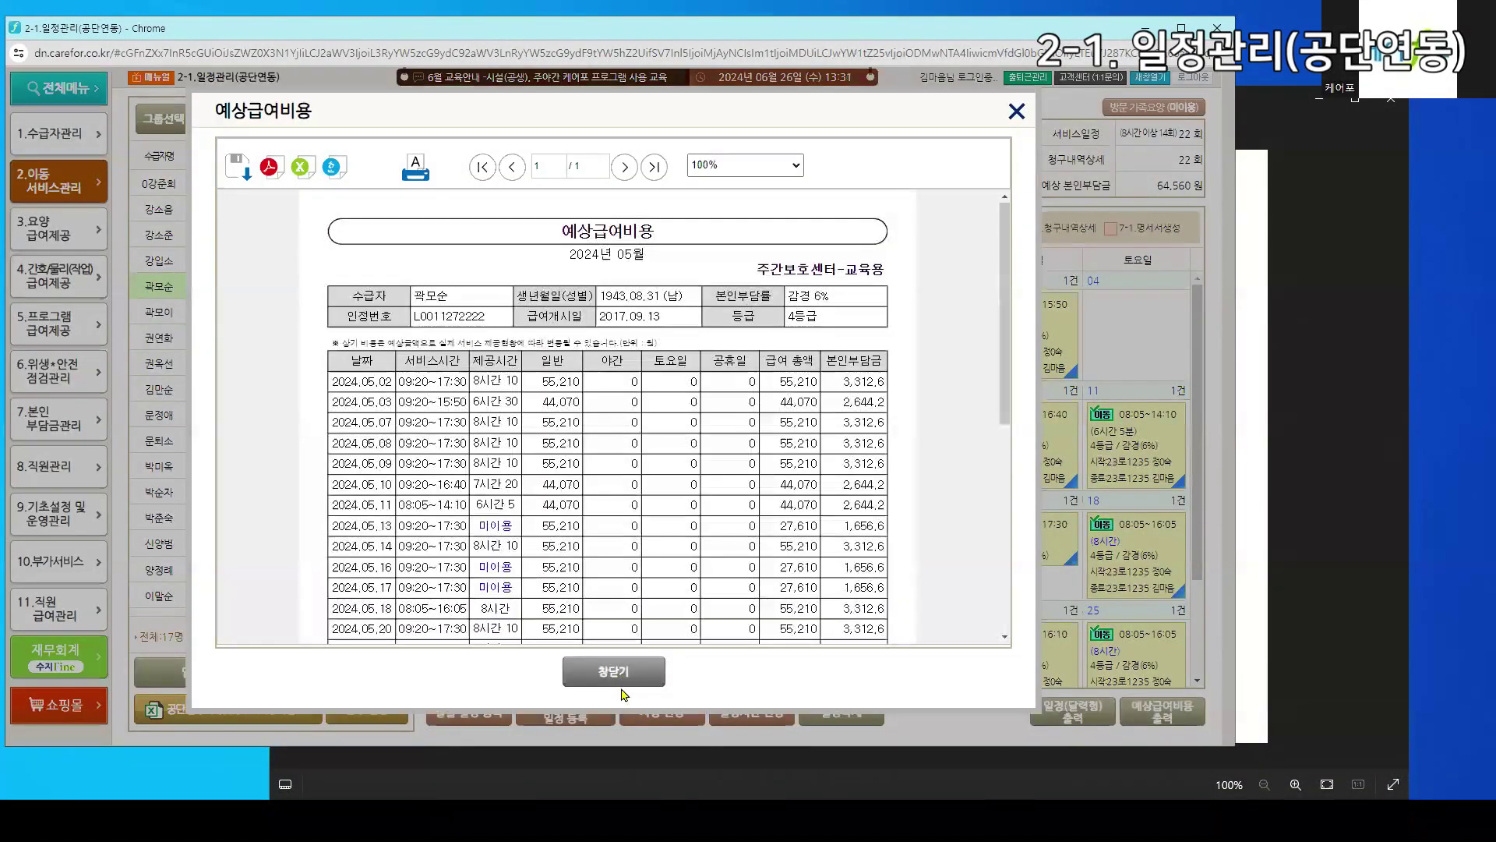
left_click(626, 671)
Switch to the sixth listed recipient, and select the sixth through ninth recipients in 일정일괄출력 for batch output
left_click(310, 312)
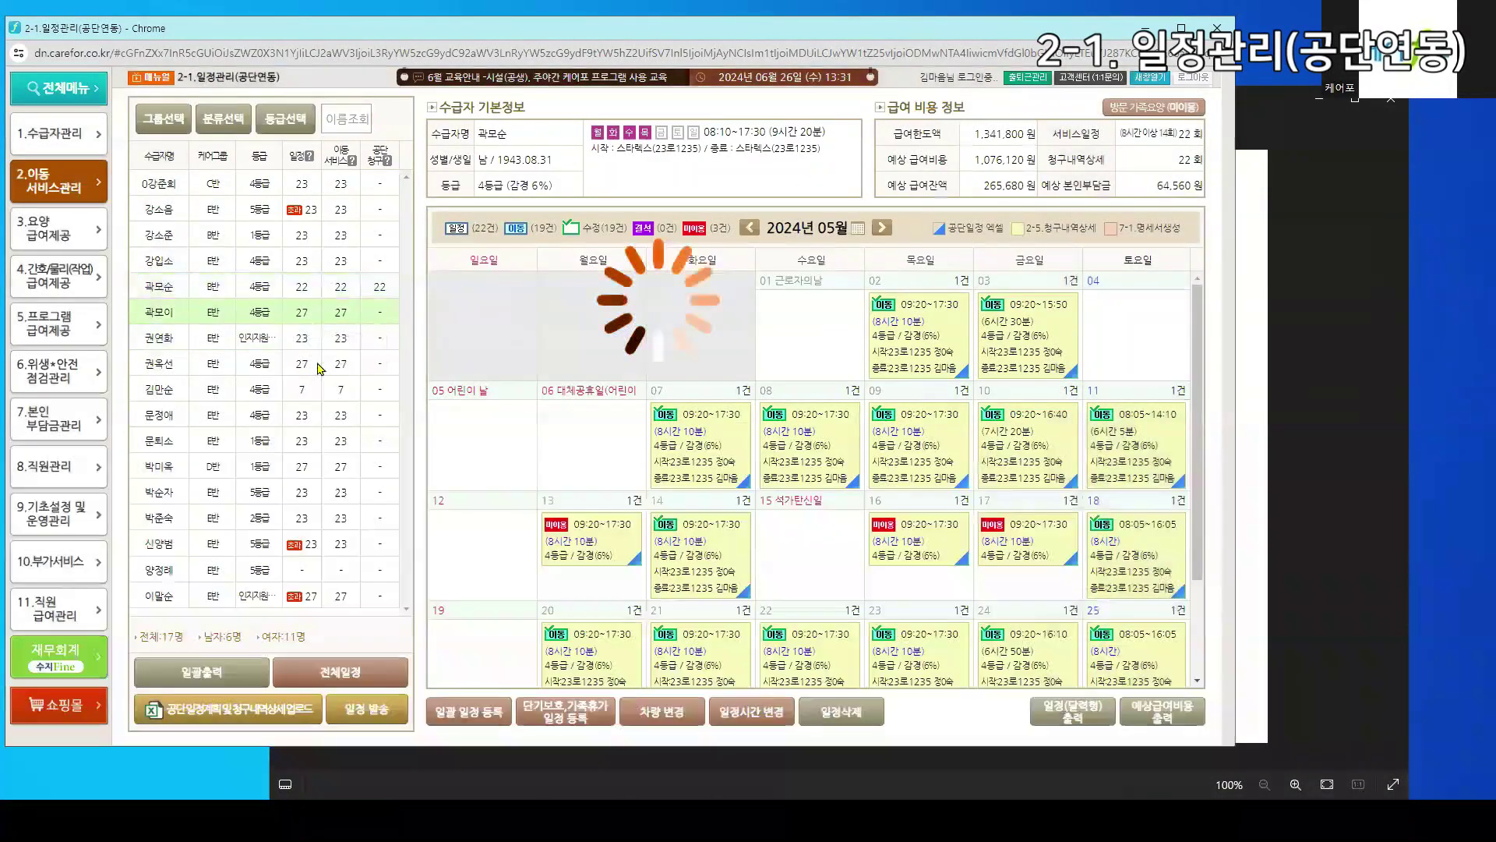
left_click(216, 681)
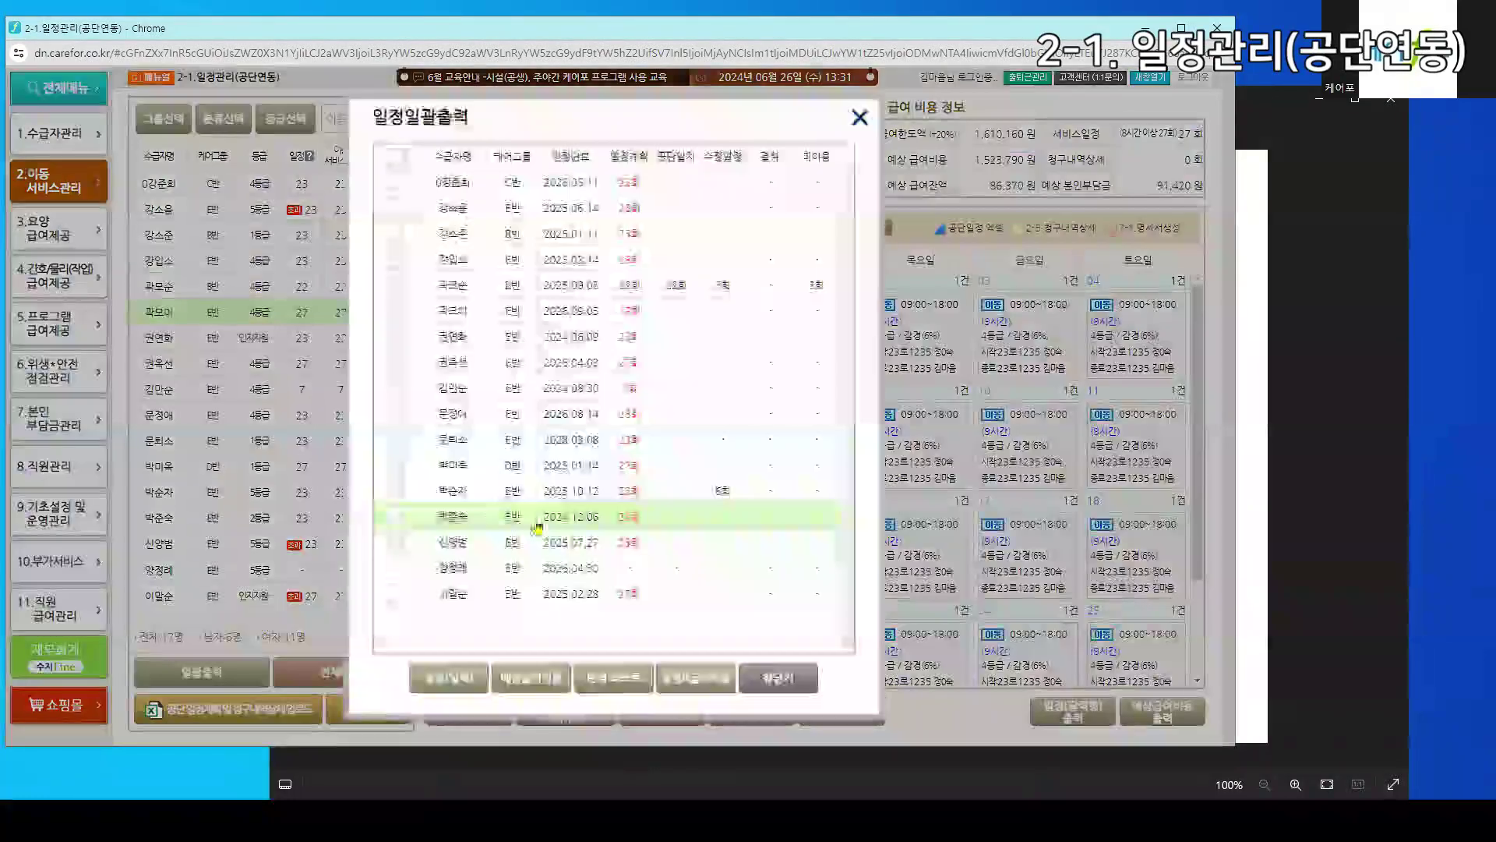
left_click(561, 387)
left_click(564, 352)
left_click(566, 335)
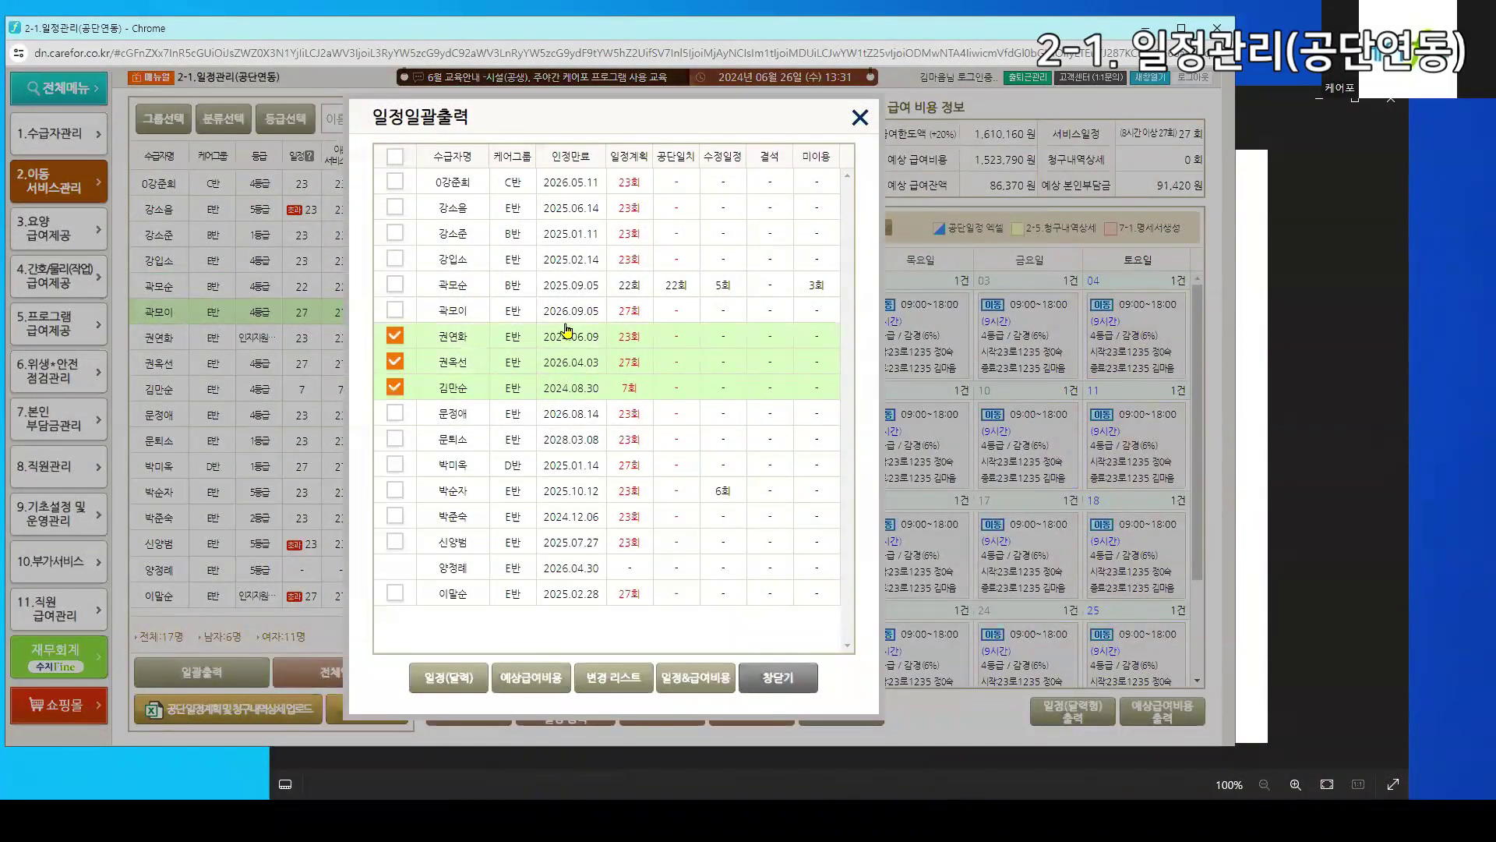
left_click(517, 311)
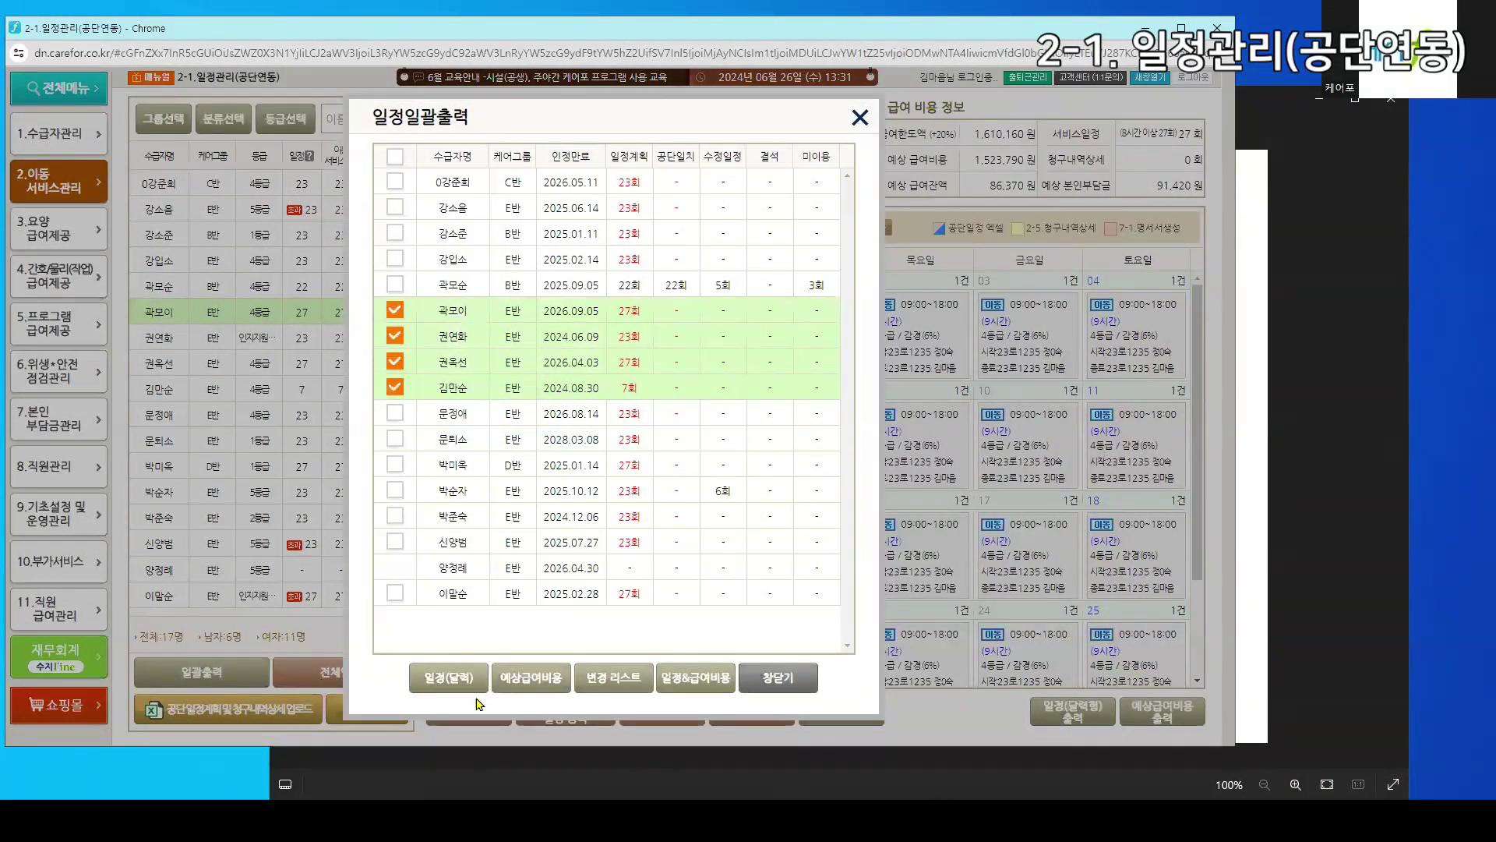
Preview the selected recipients' 이동서비스 일정 calendars for 2024년 05월, and select all recipients in 일정일괄출력 before closing it
left_click(459, 681)
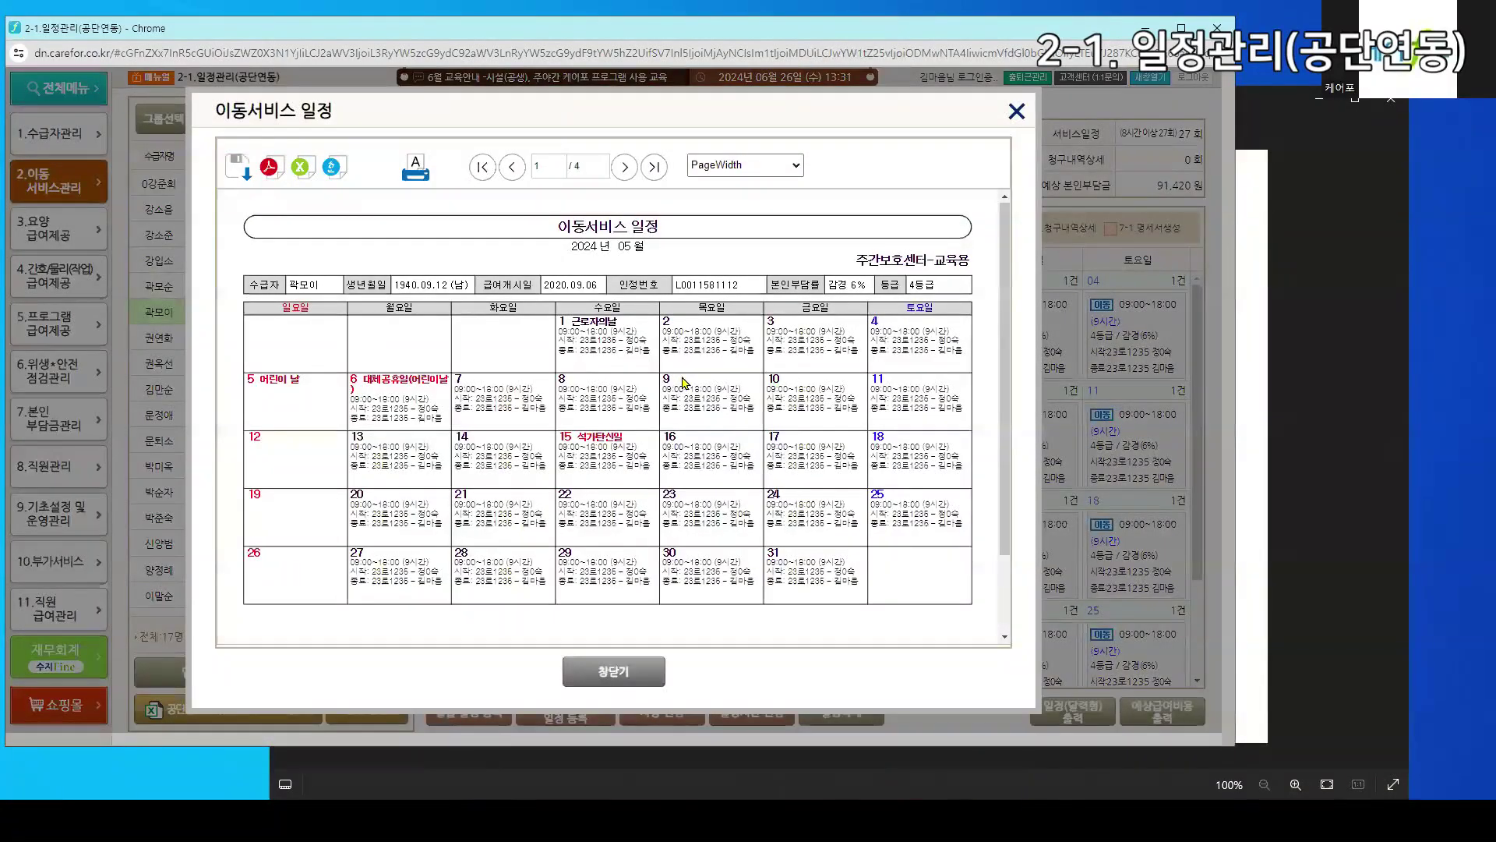
left_click(609, 670)
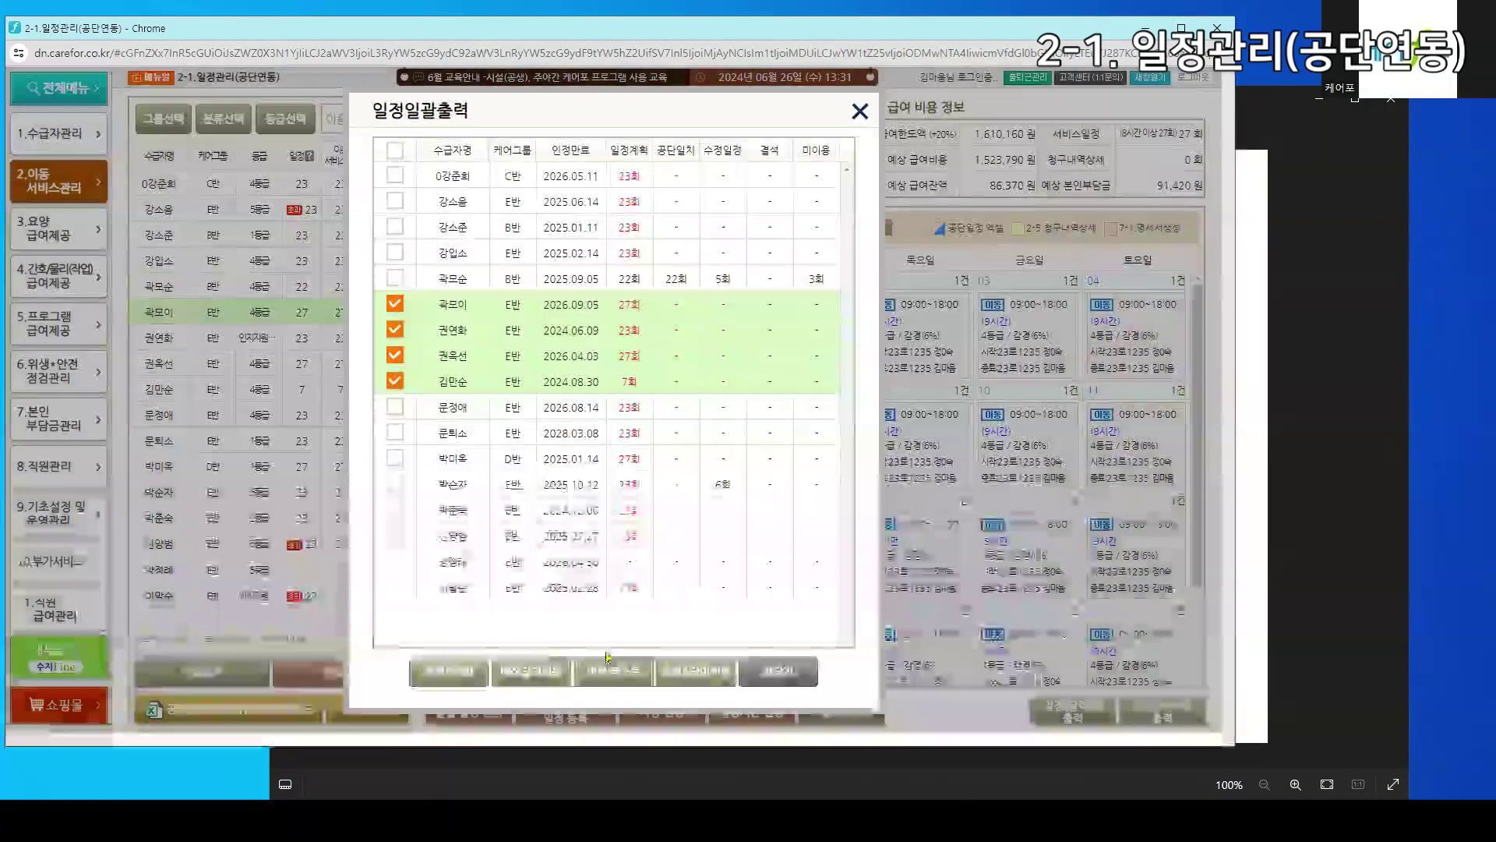
left_click(395, 150)
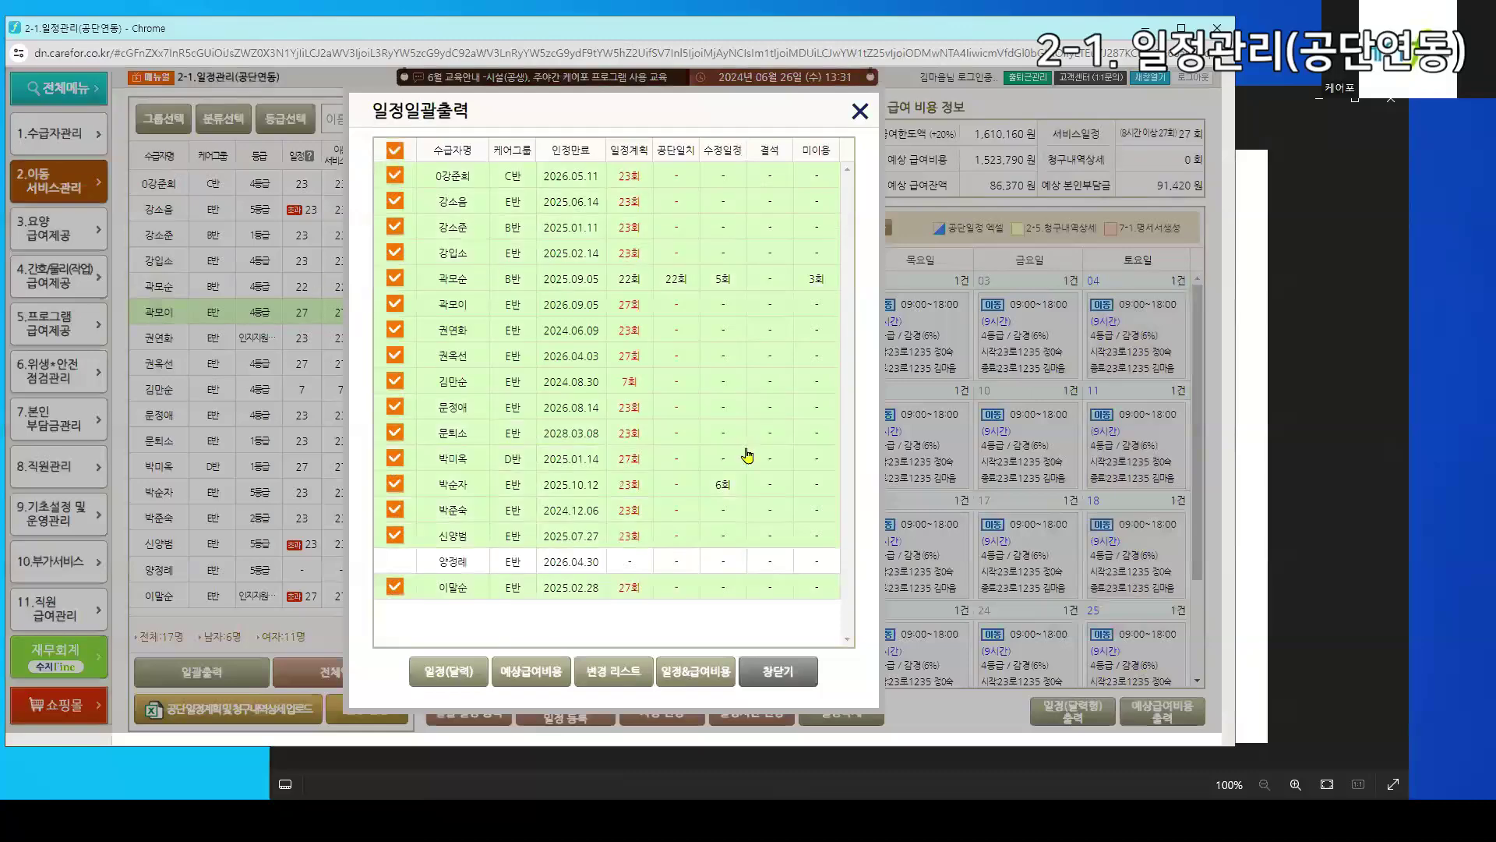
left_click(803, 688)
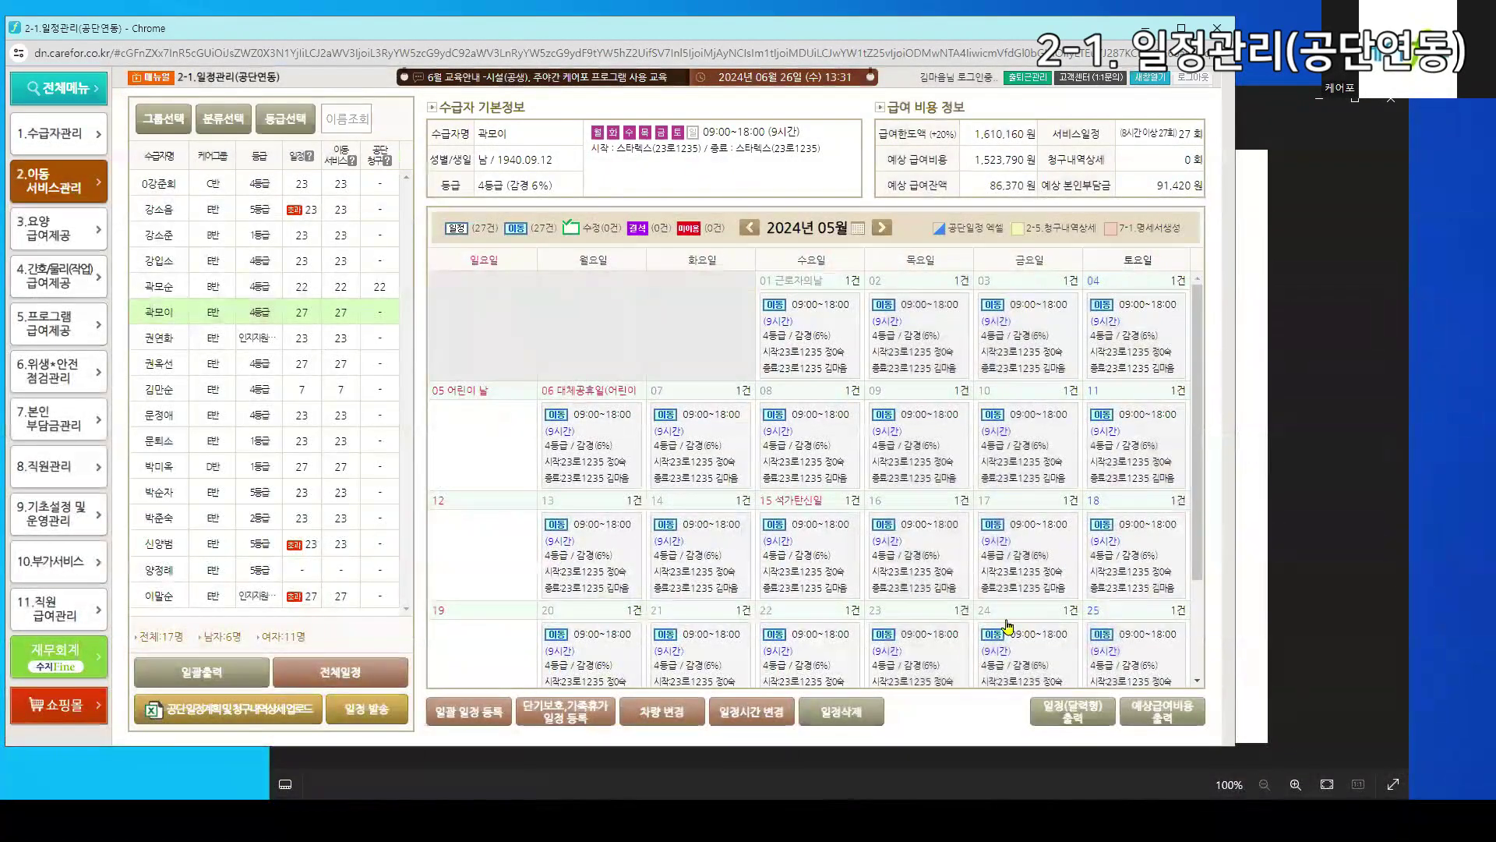
Reopen 일정일괄출력, select the fifth recipient, extend the selection to all recipients, and close the list
left_click(236, 680)
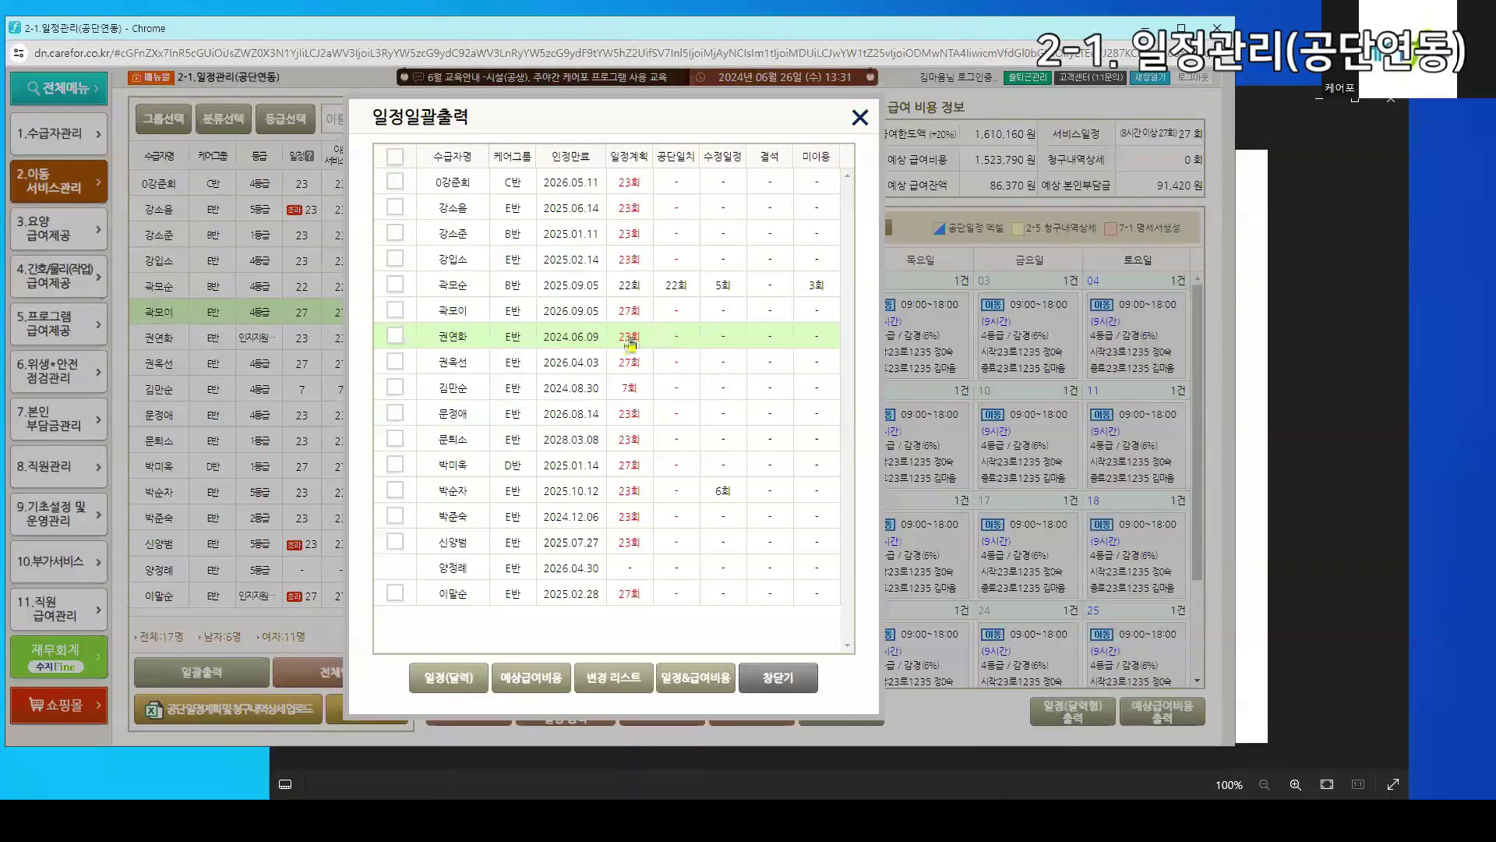
left_click(395, 283)
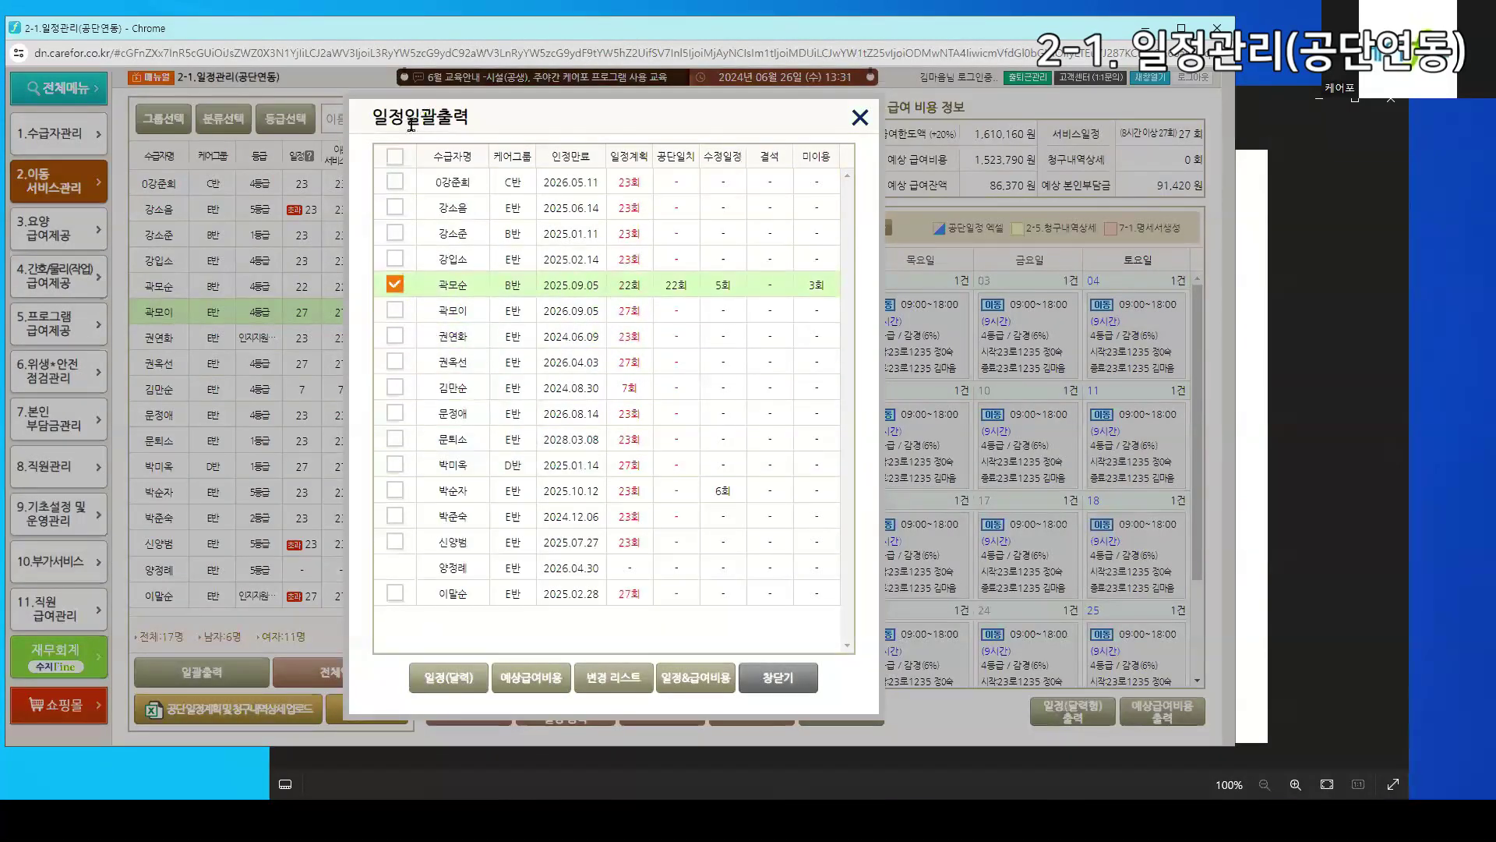
left_click(395, 157)
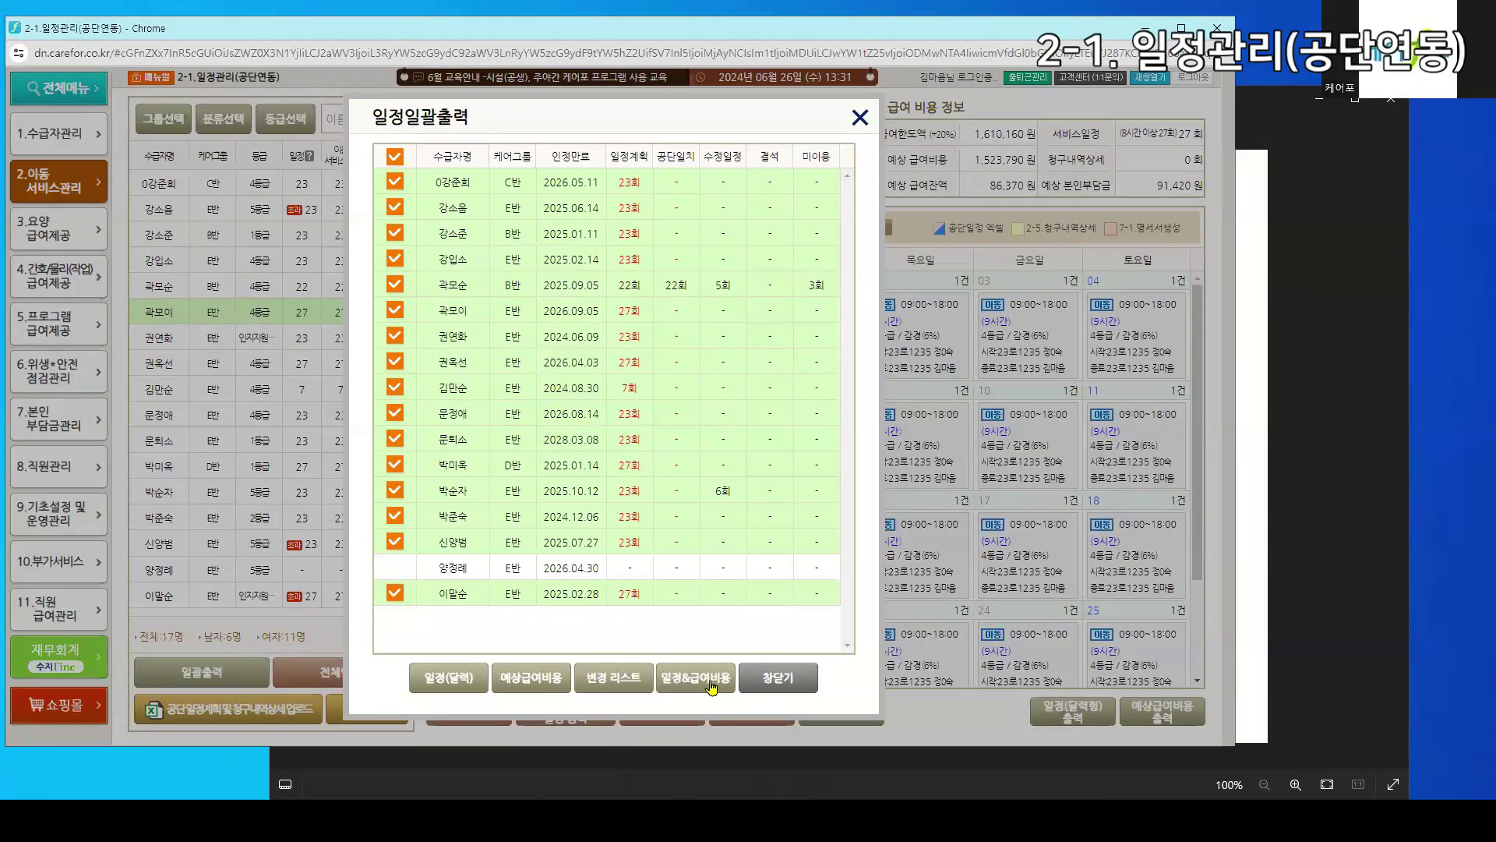
left_click(779, 675)
View 전체일정 보기 for 2024년 05월, close it, and open the ninth listed recipient's schedule
left_click(341, 685)
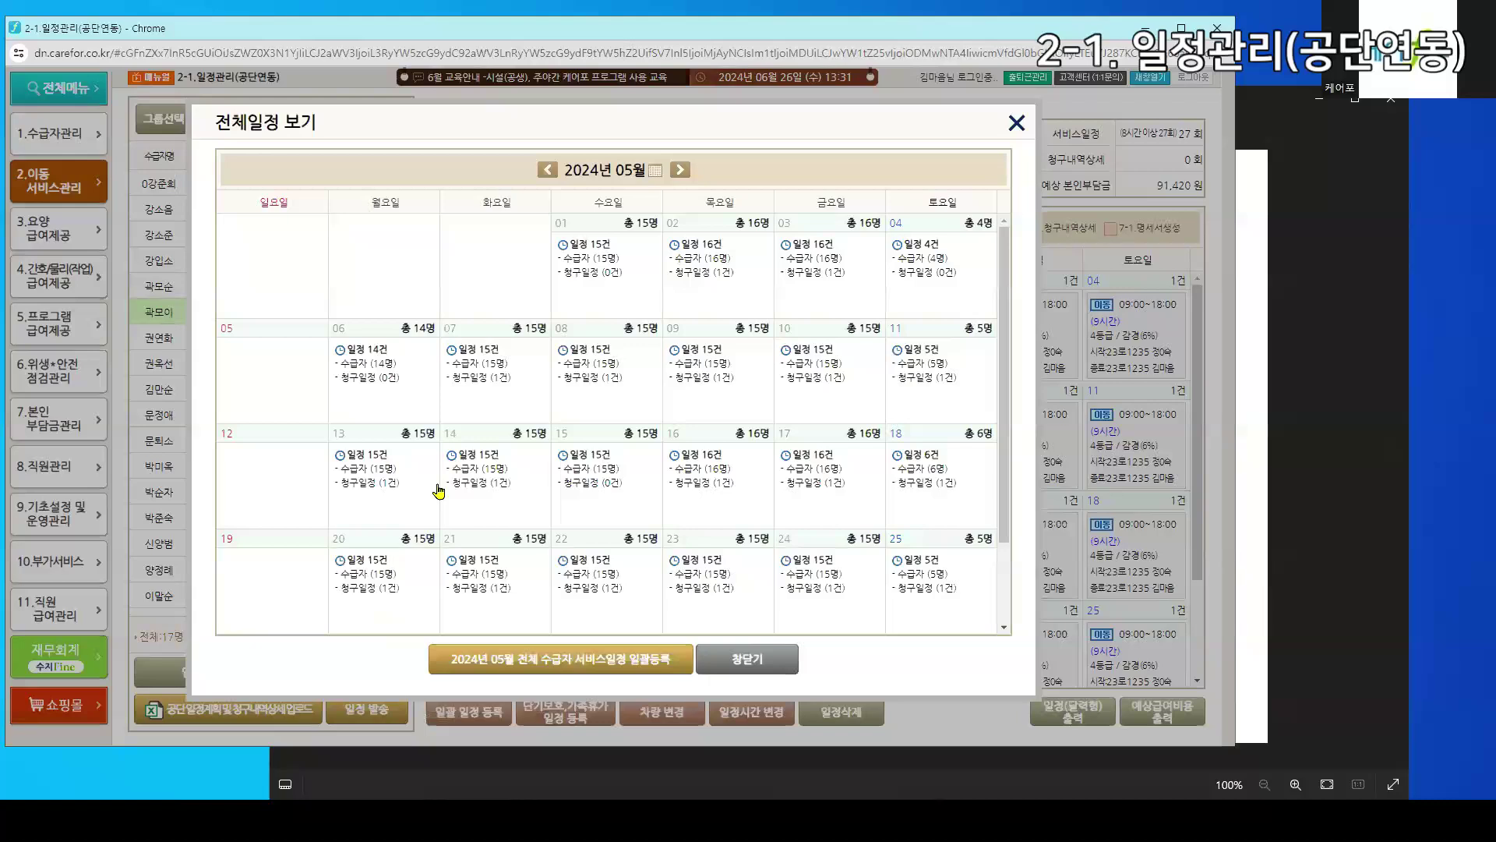
left_click(773, 664)
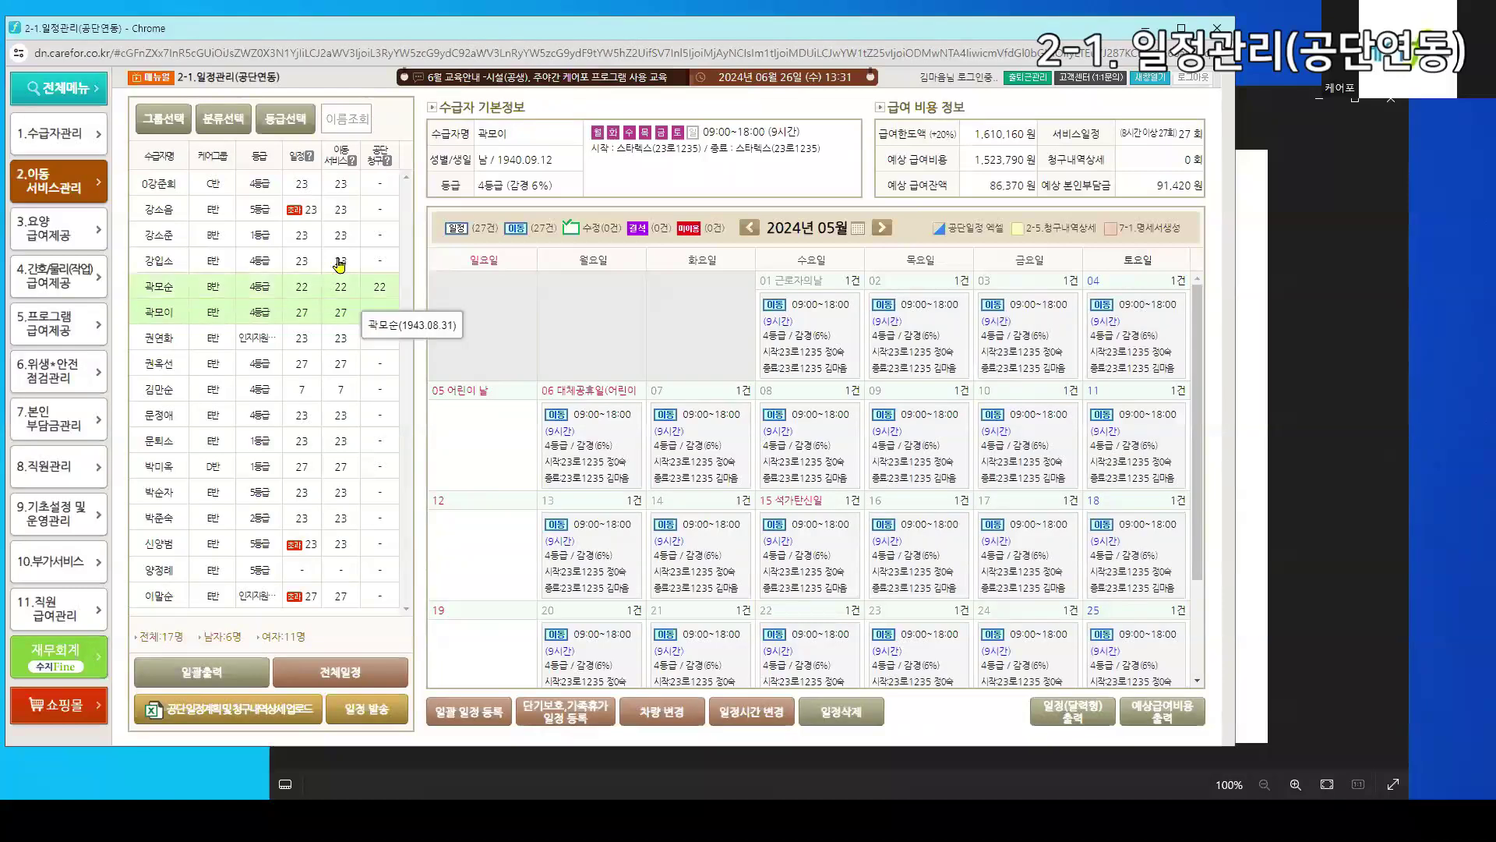
left_click(295, 337)
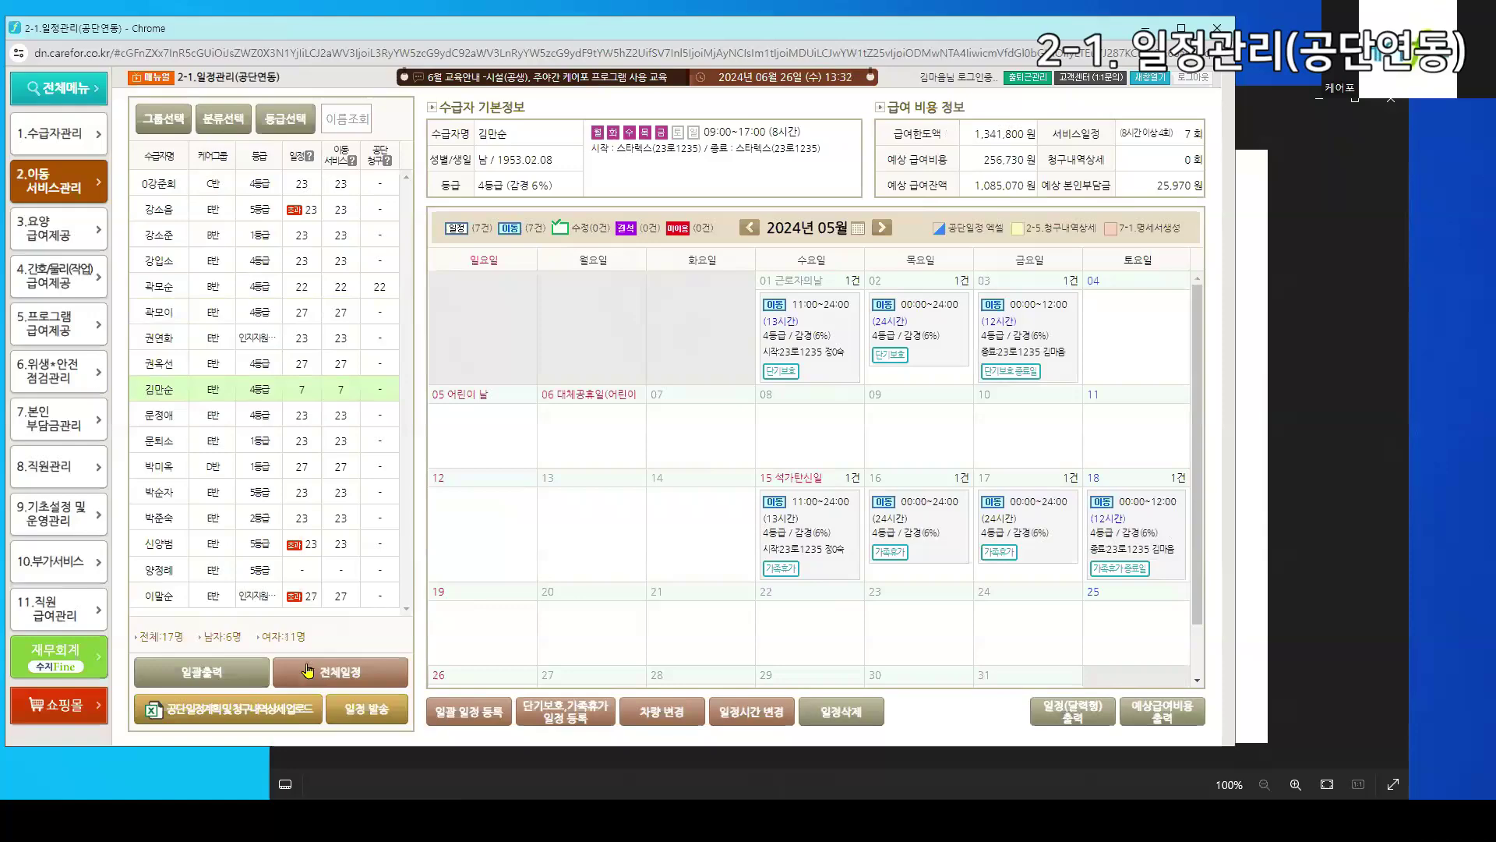
Check 전체일정 보기 for 2024년 05월 and the 05월 01일 일정 수급자 리스트, and close both dialogs
left_click(311, 671)
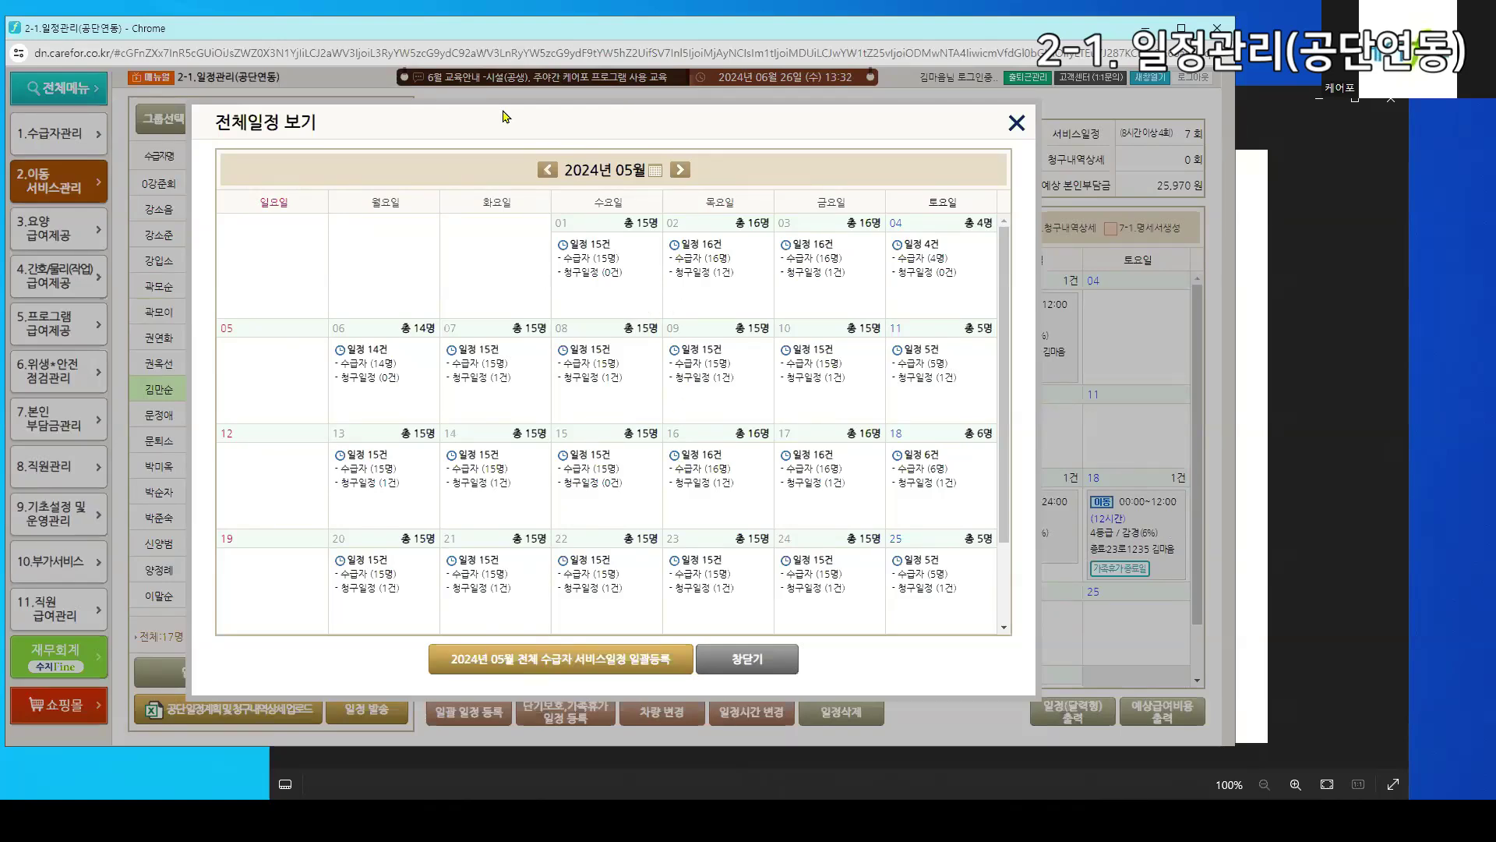
left_click_drag(497, 121, 596, 90)
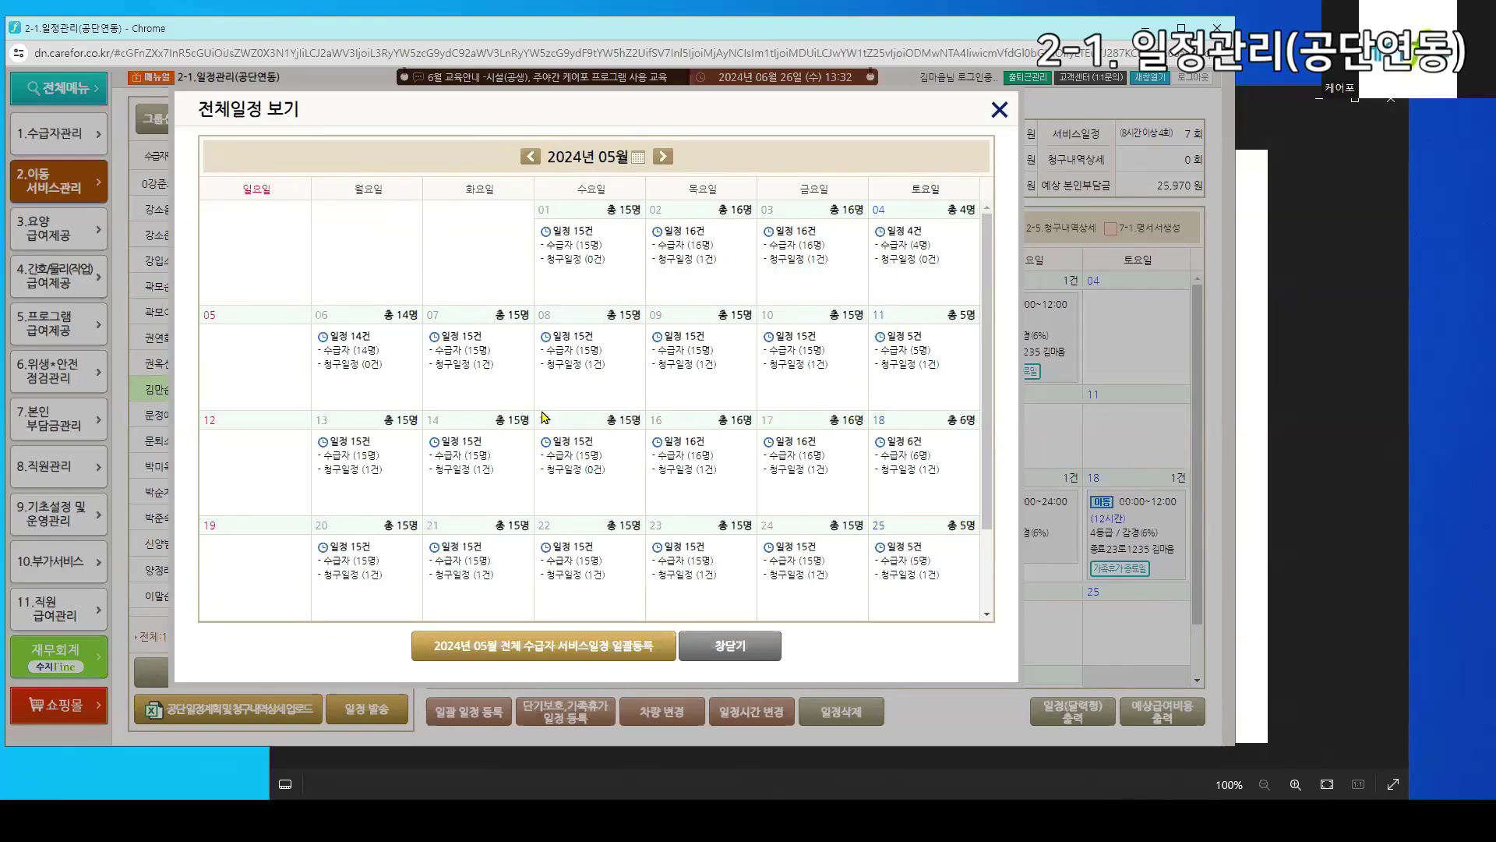
left_click(564, 266)
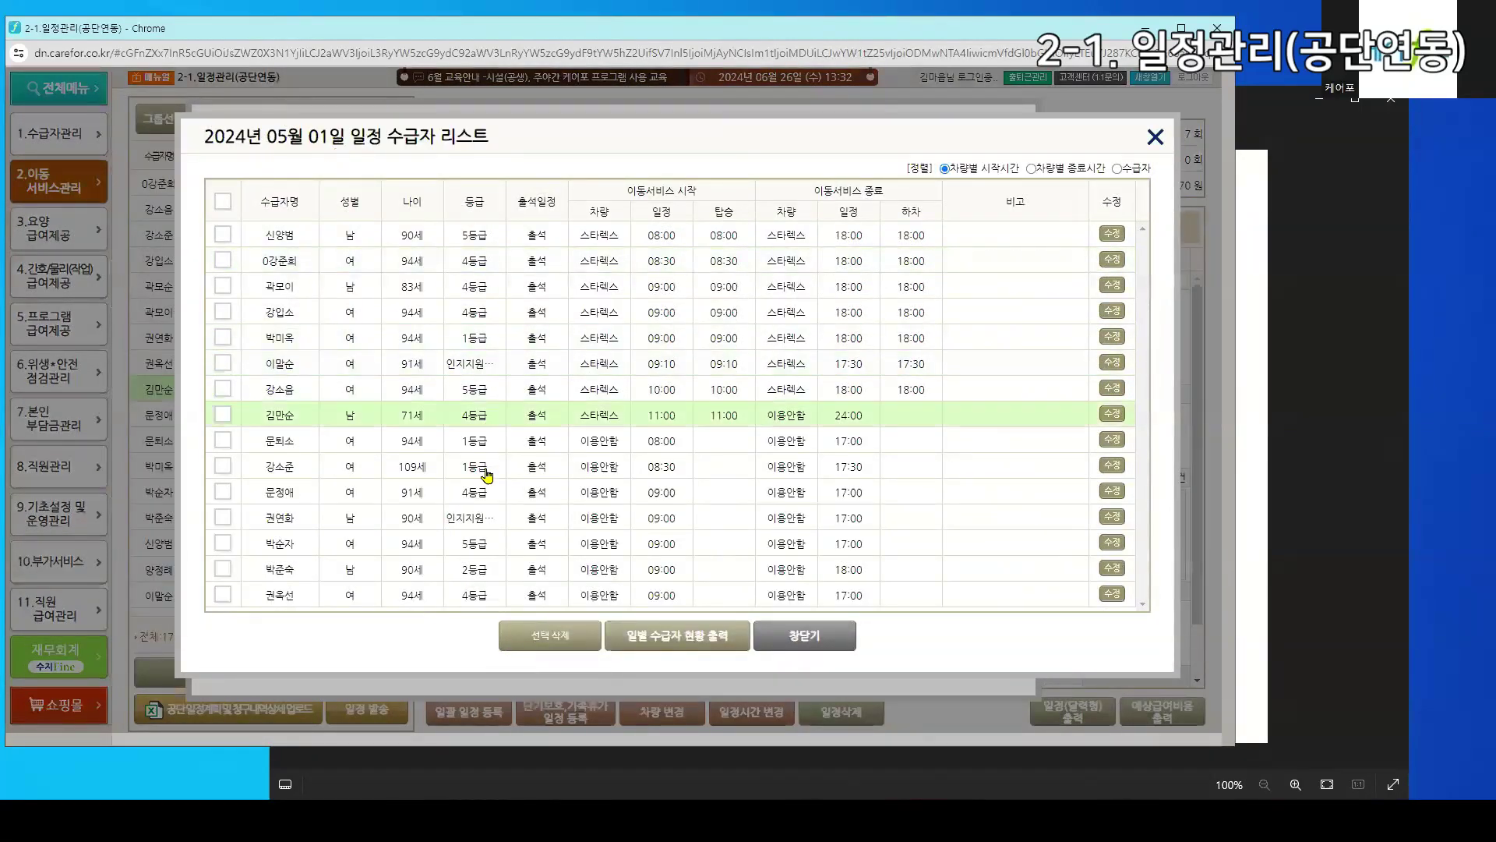
left_click(833, 643)
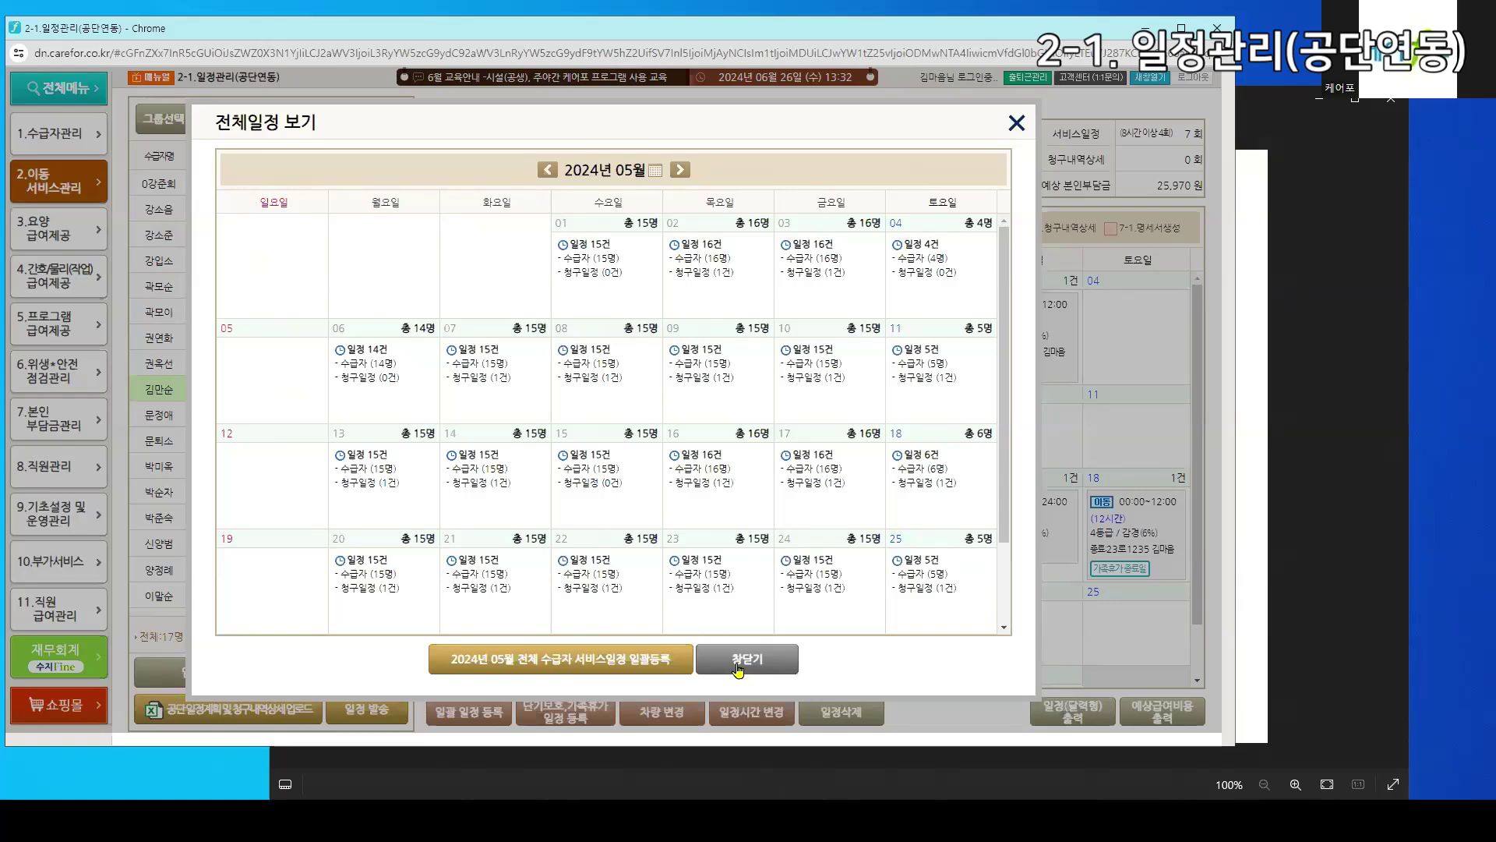
left_click(737, 659)
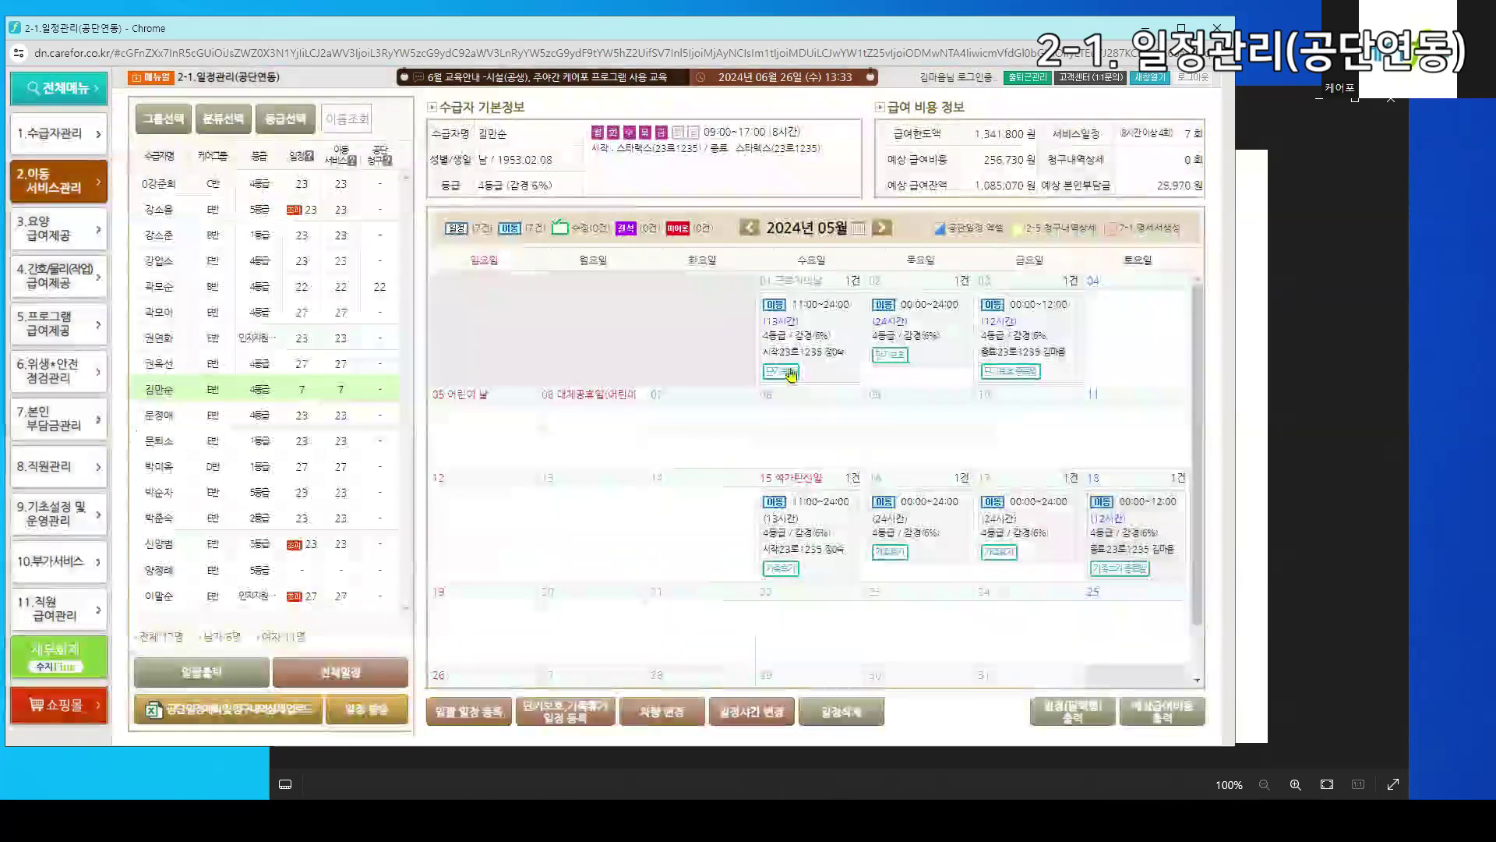
Show the ninth recipient's 2024년 07월 schedule, and check that month's upload history in 일정계획 및 청구내역상세 공단연동
left_click(878, 231)
left_click(878, 231)
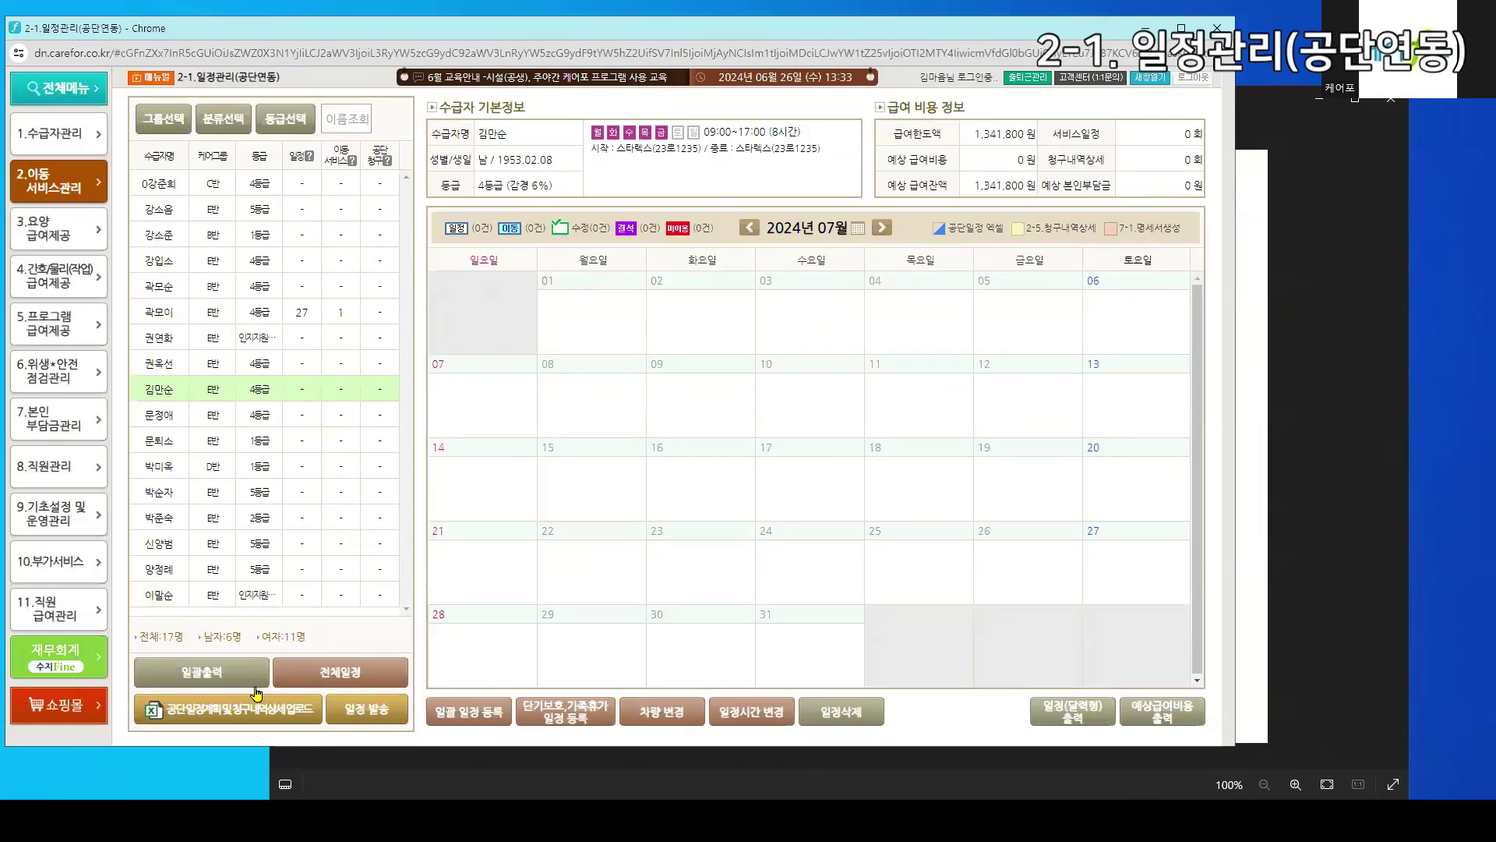
left_click(250, 721)
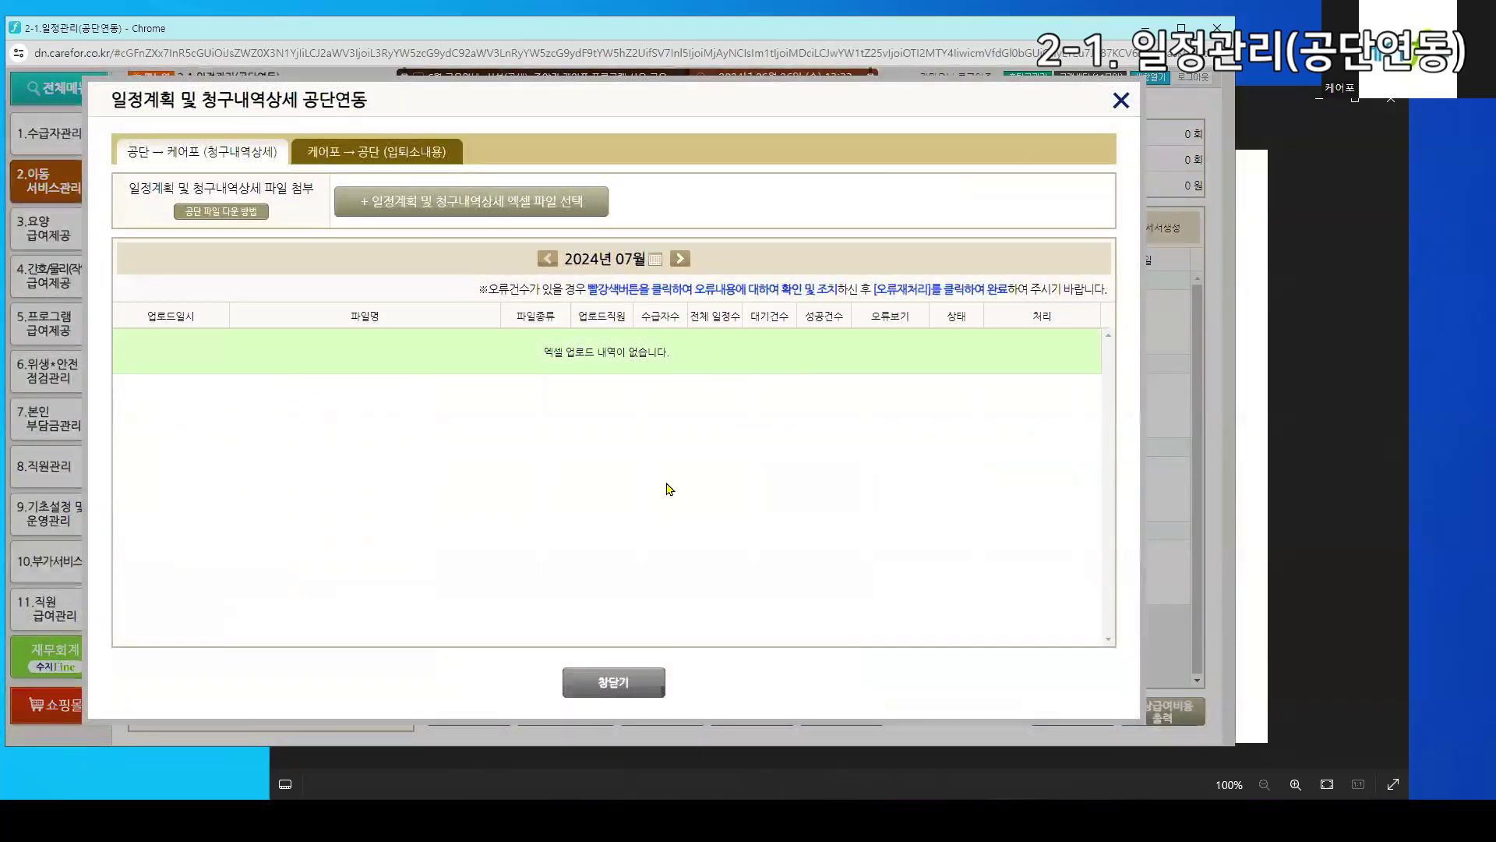
left_click(613, 682)
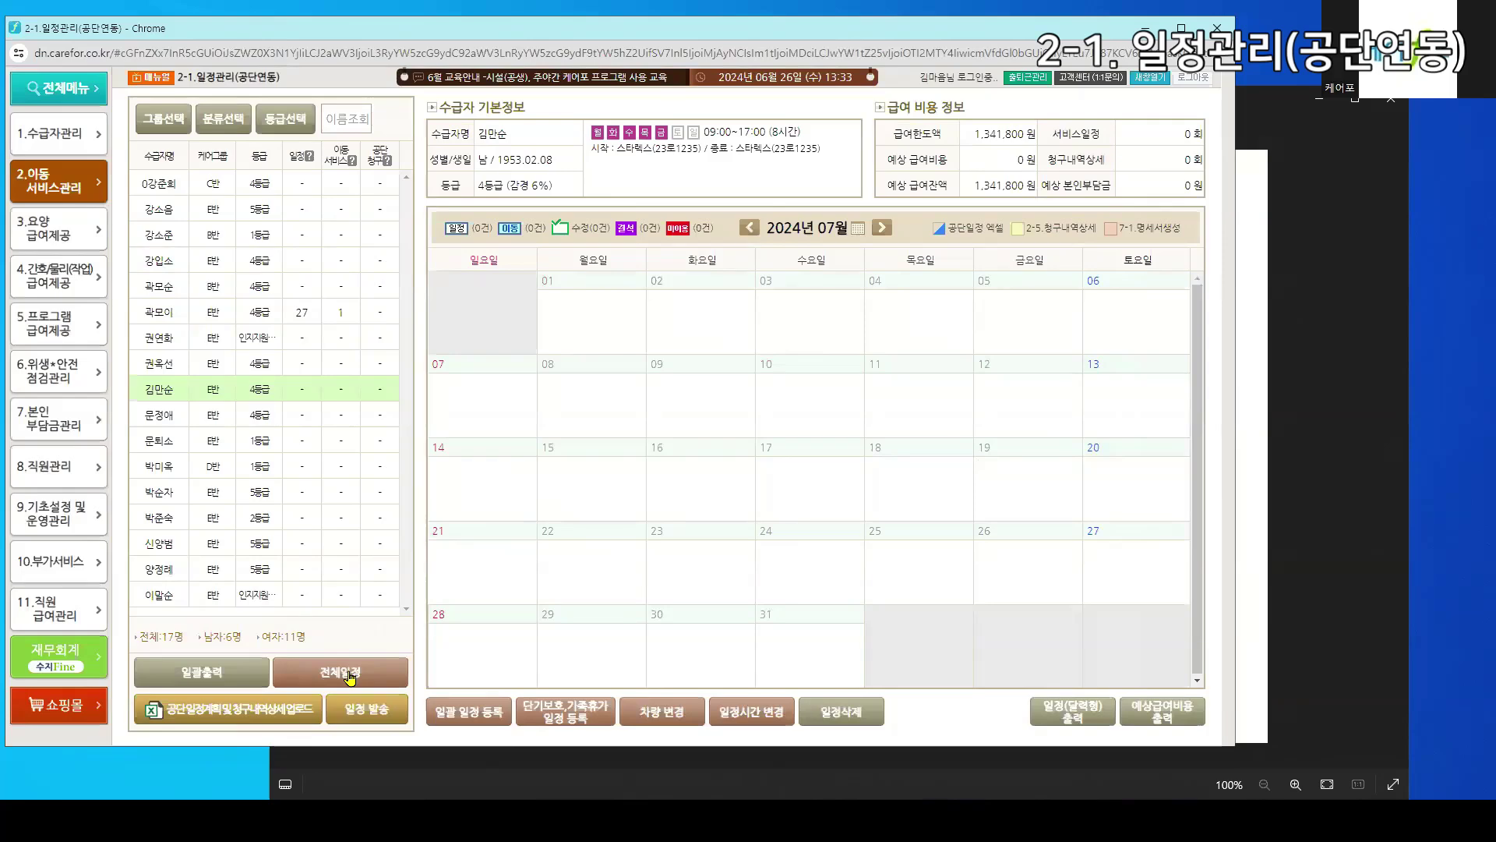
Batch-register the ninth recipient's Monday-to-Friday 09:00–17:00 schedule for 20240701–20240731, and check it in 전체일정 보기
left_click(484, 713)
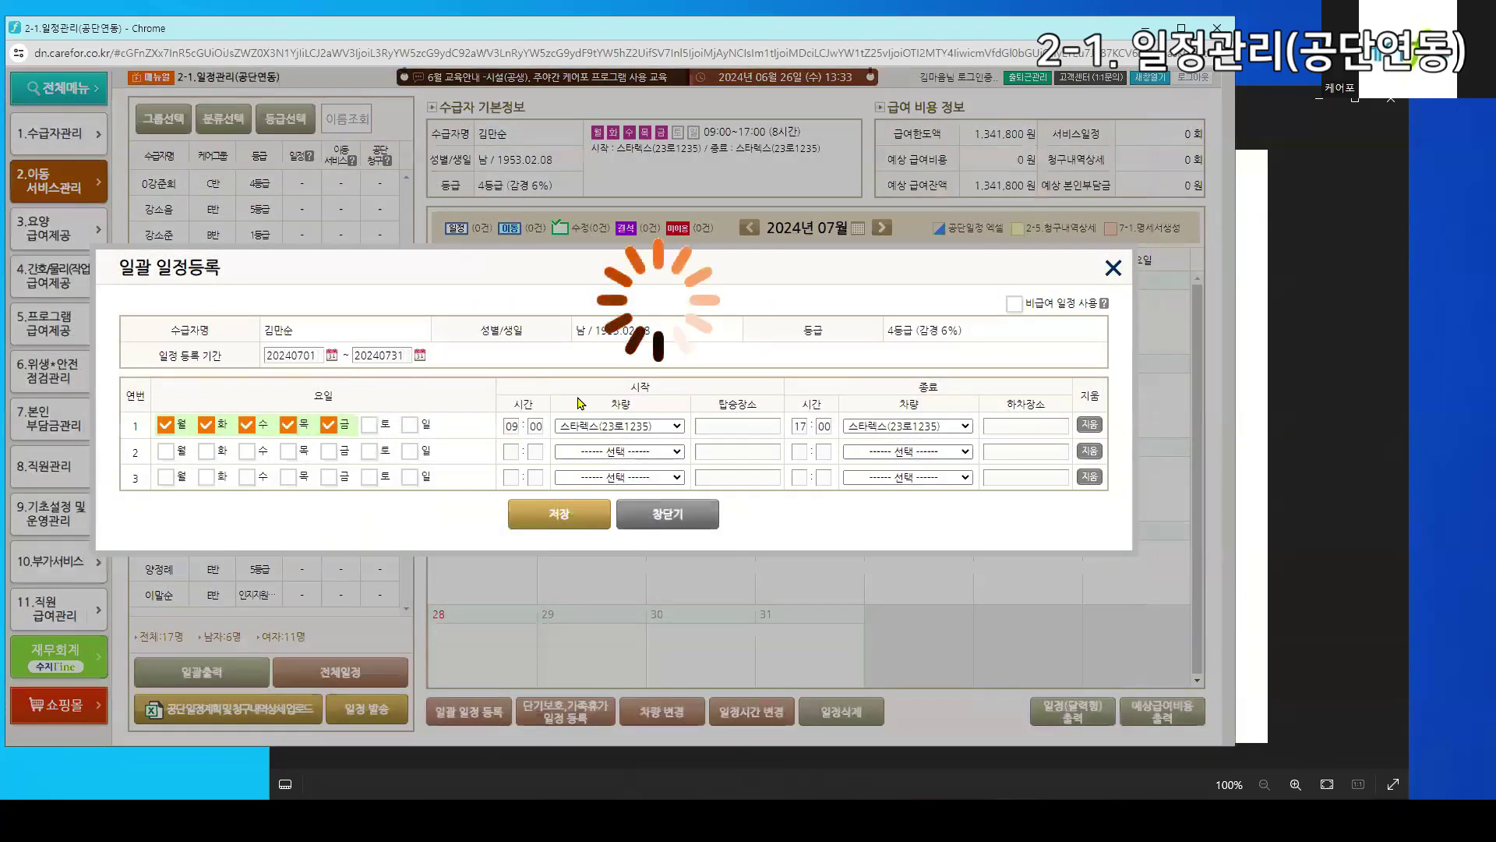
left_click(736, 206)
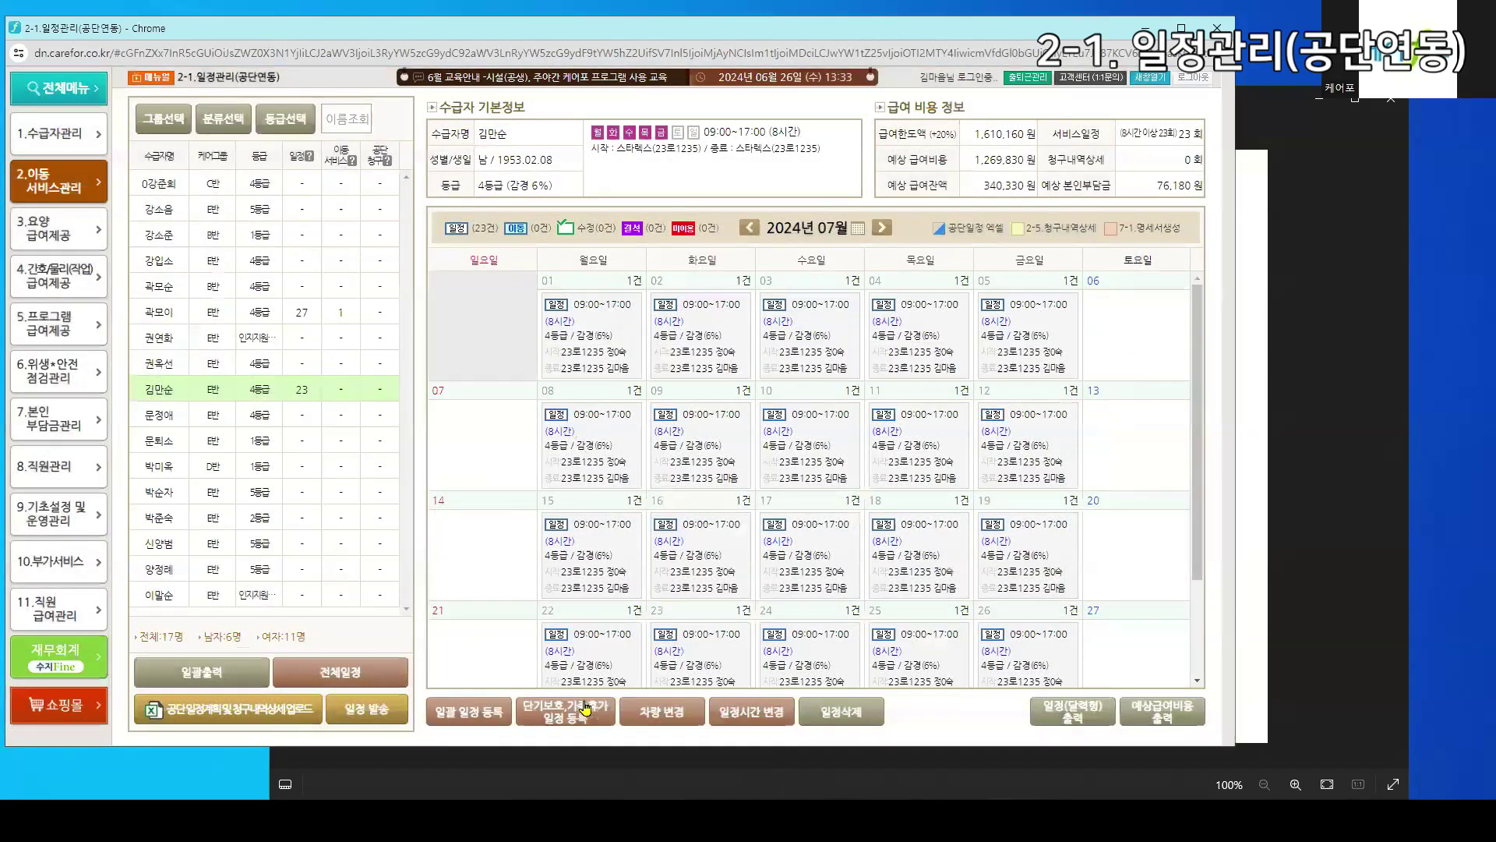
left_click(337, 672)
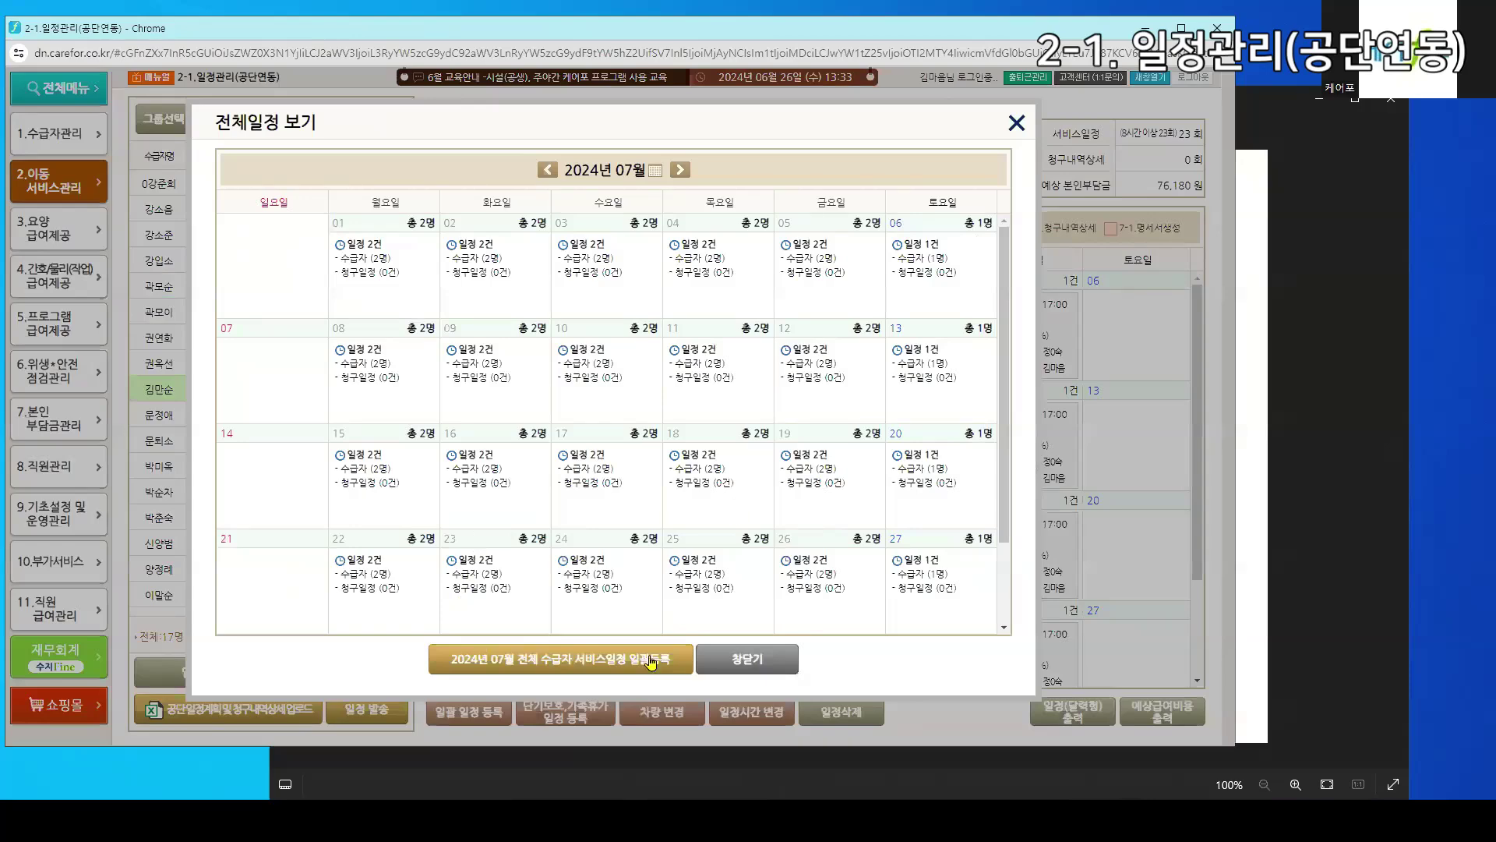
left_click(723, 668)
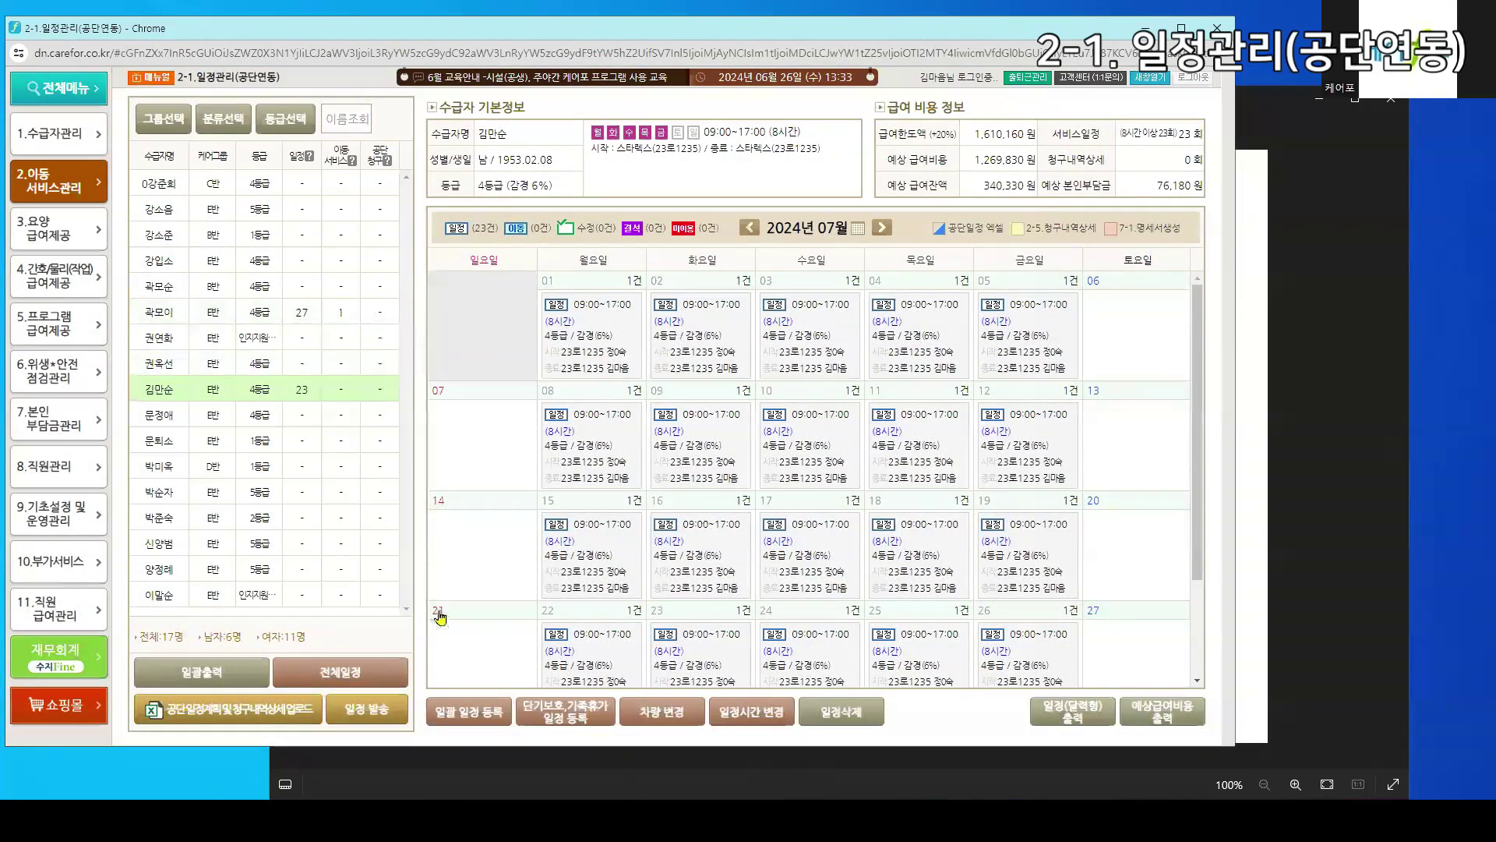
Open the schedule page in a new window and batch-register the 2024년 07월 service schedules for all recipients from 전체일정 보기
left_click(1154, 81)
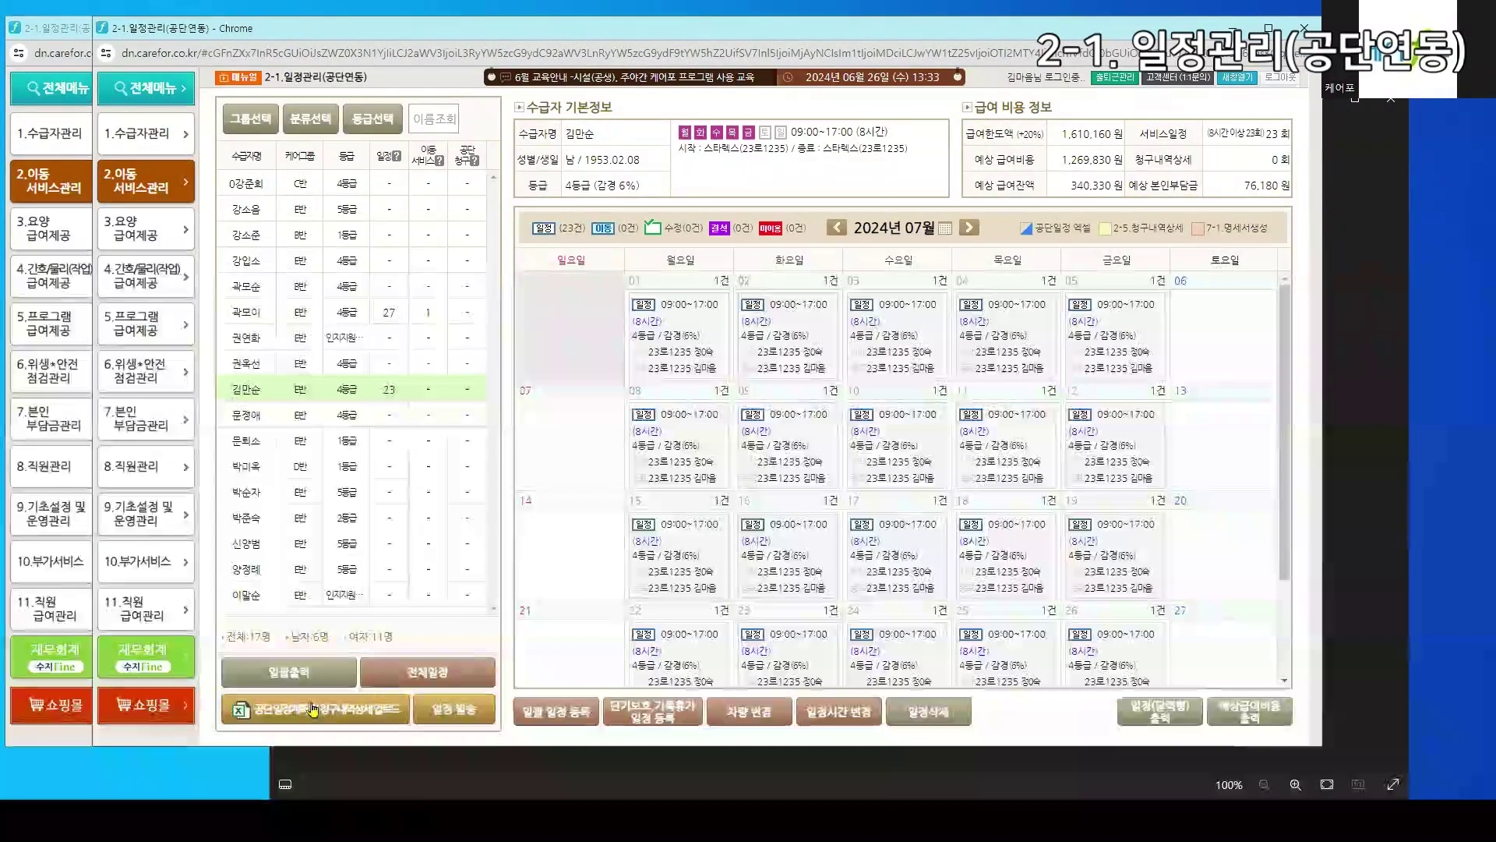
left_click(459, 675)
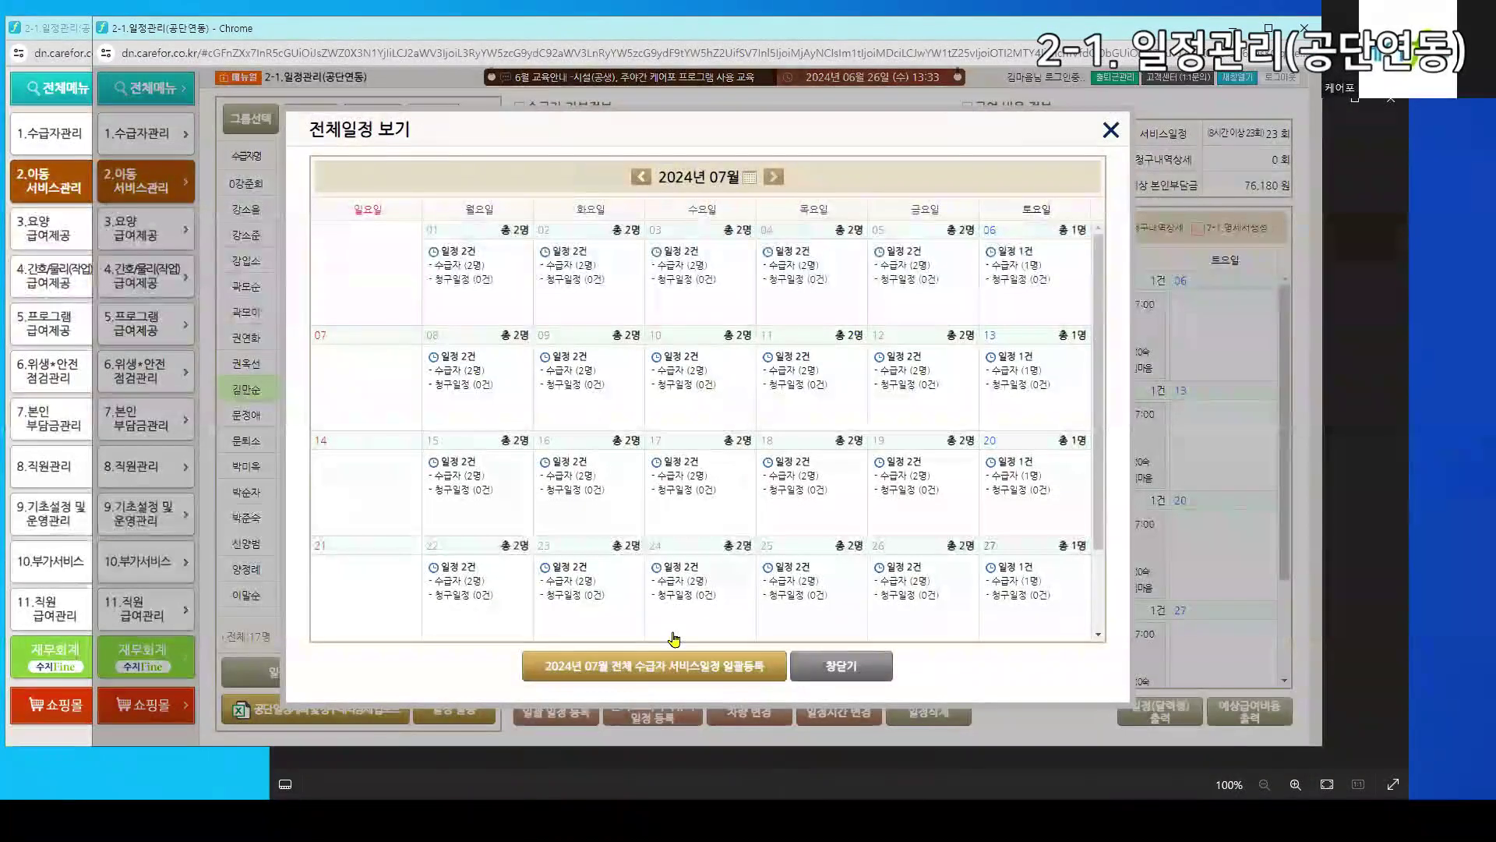
left_click(675, 675)
left_click(793, 160)
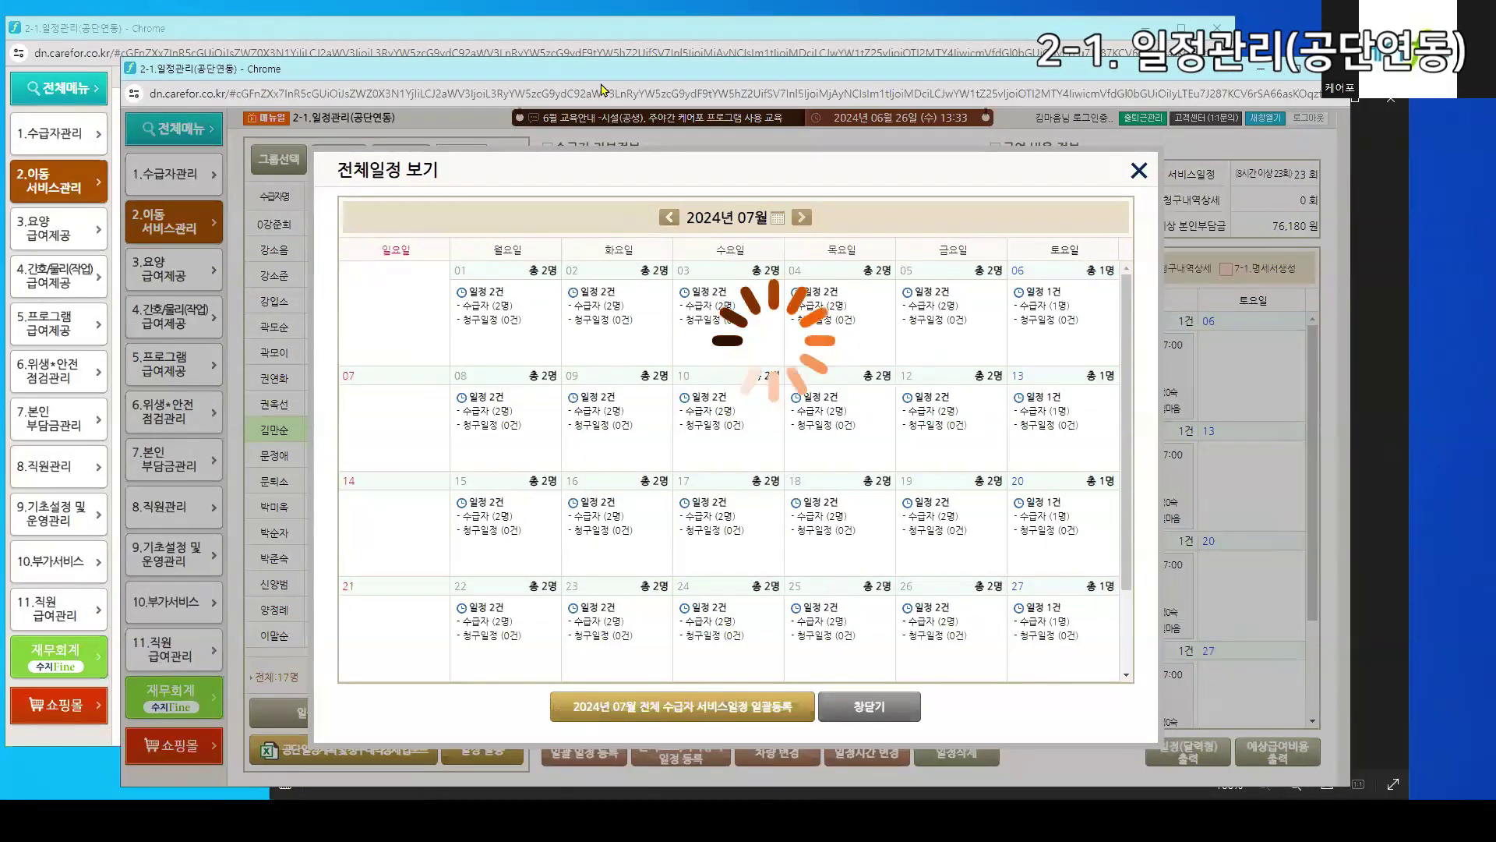
Look at the original schedule window, return to the new one, and close its 전체일정 보기 dialog
left_click(590, 41)
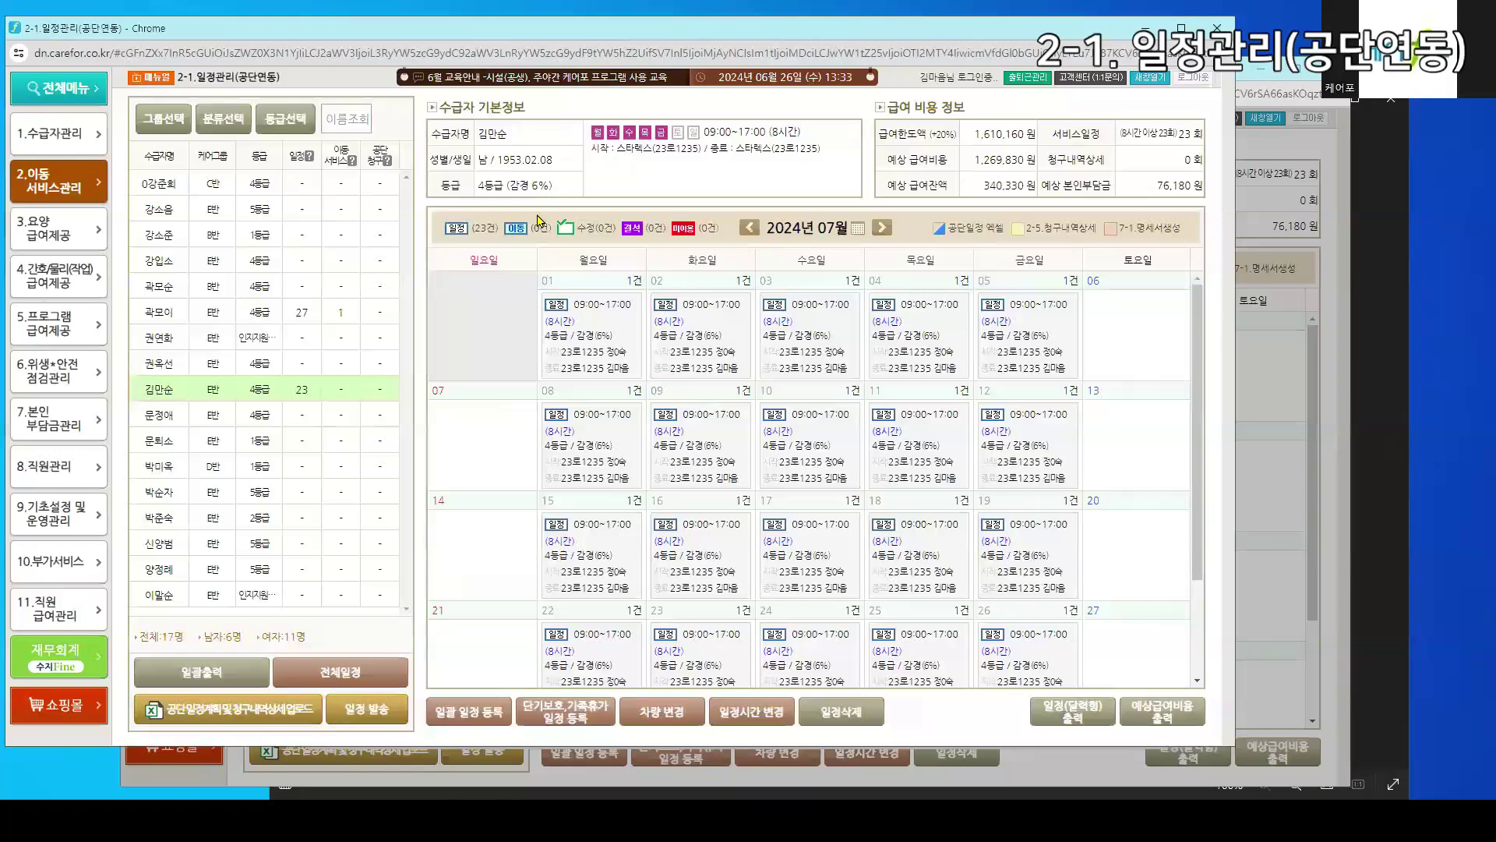
left_click(1287, 322)
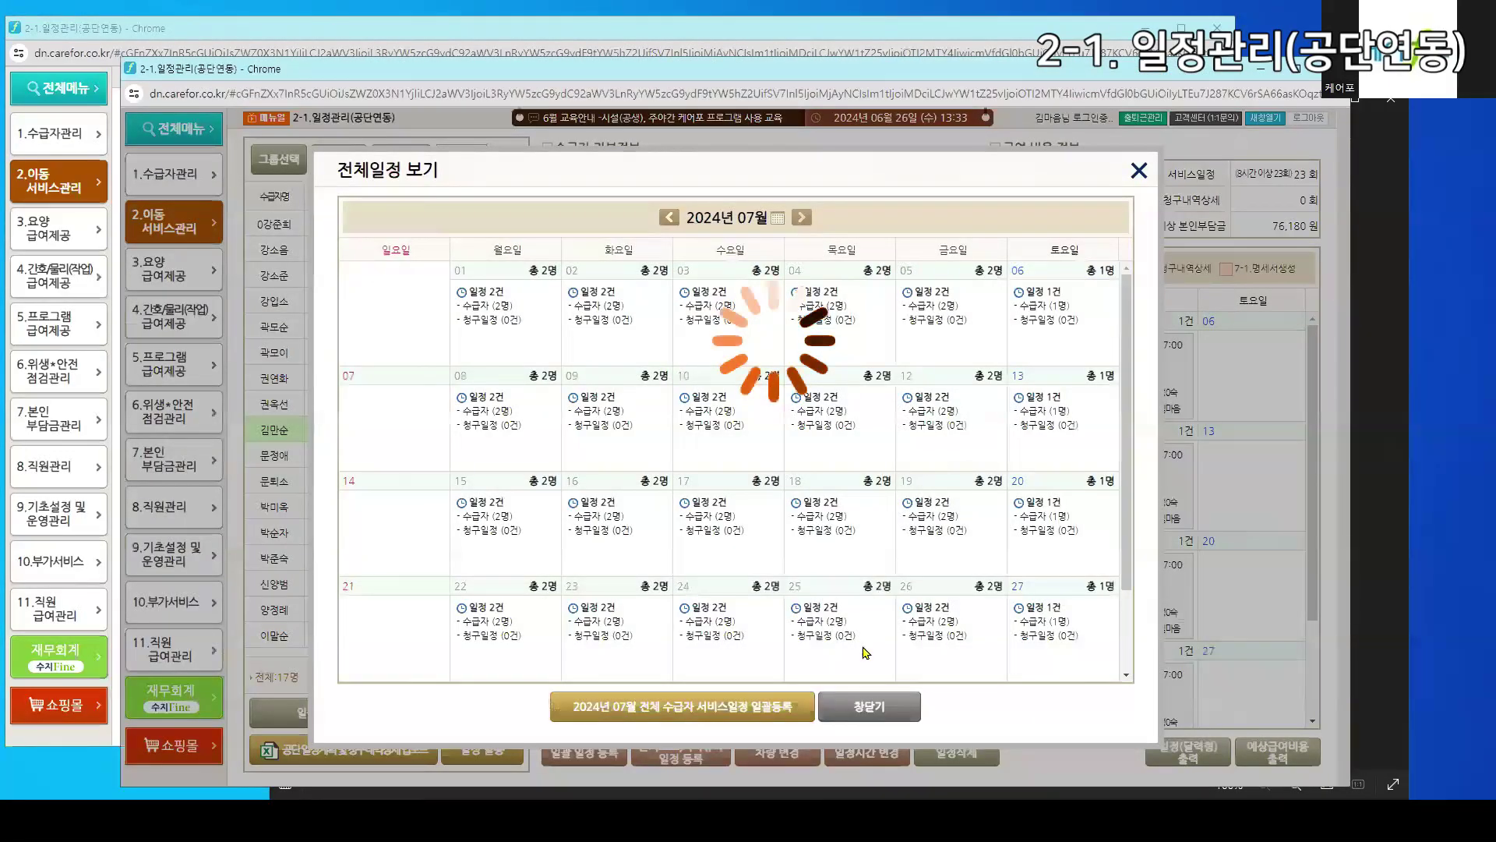
left_click(867, 707)
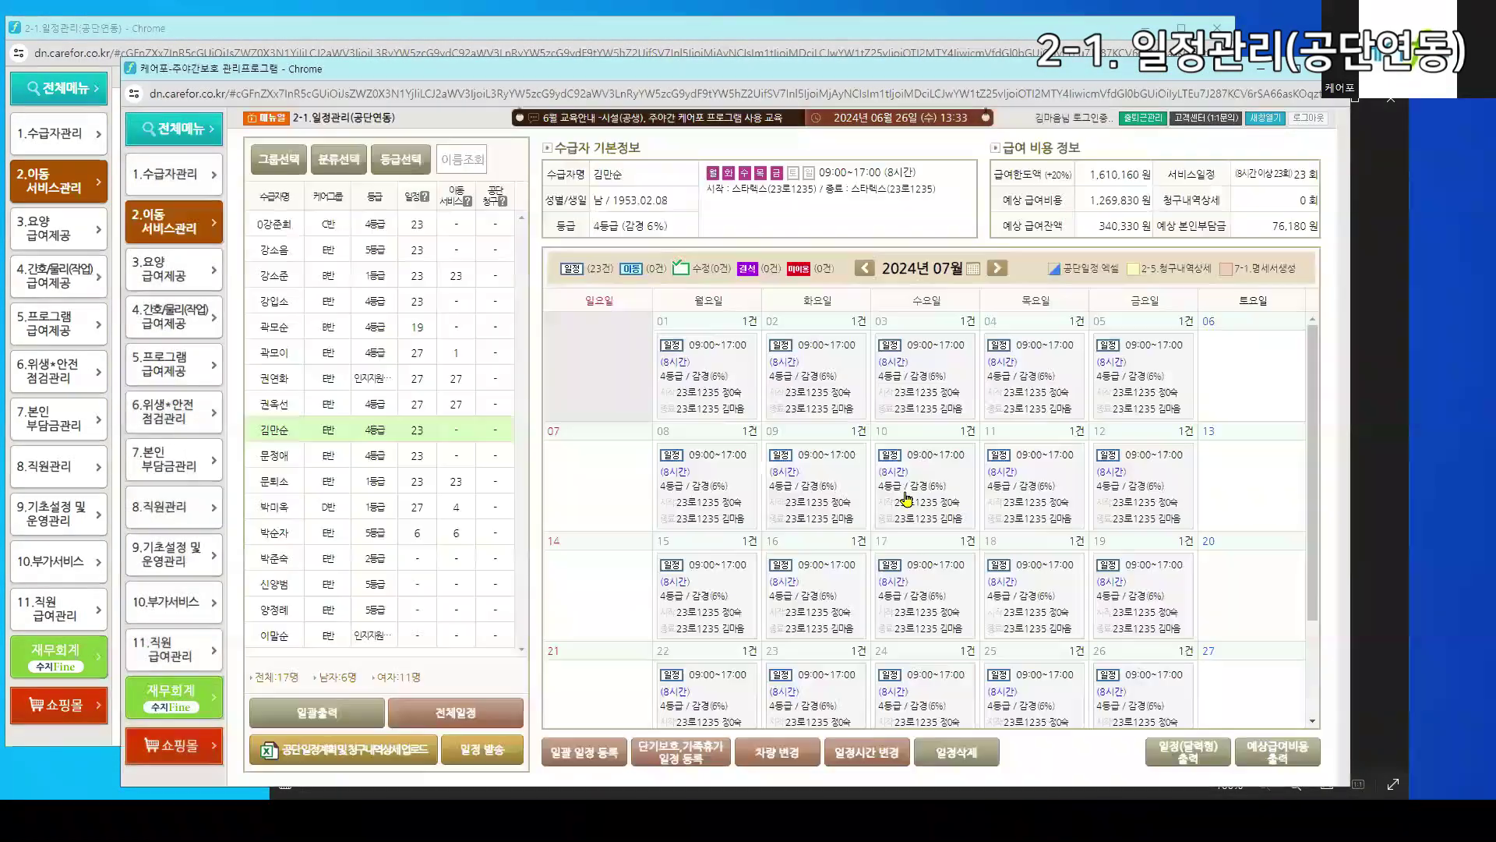
View the first and thirteenth listed recipients' 2024년 07월 schedules, and switch the calendar to 2024년 06월
left_click(413, 352)
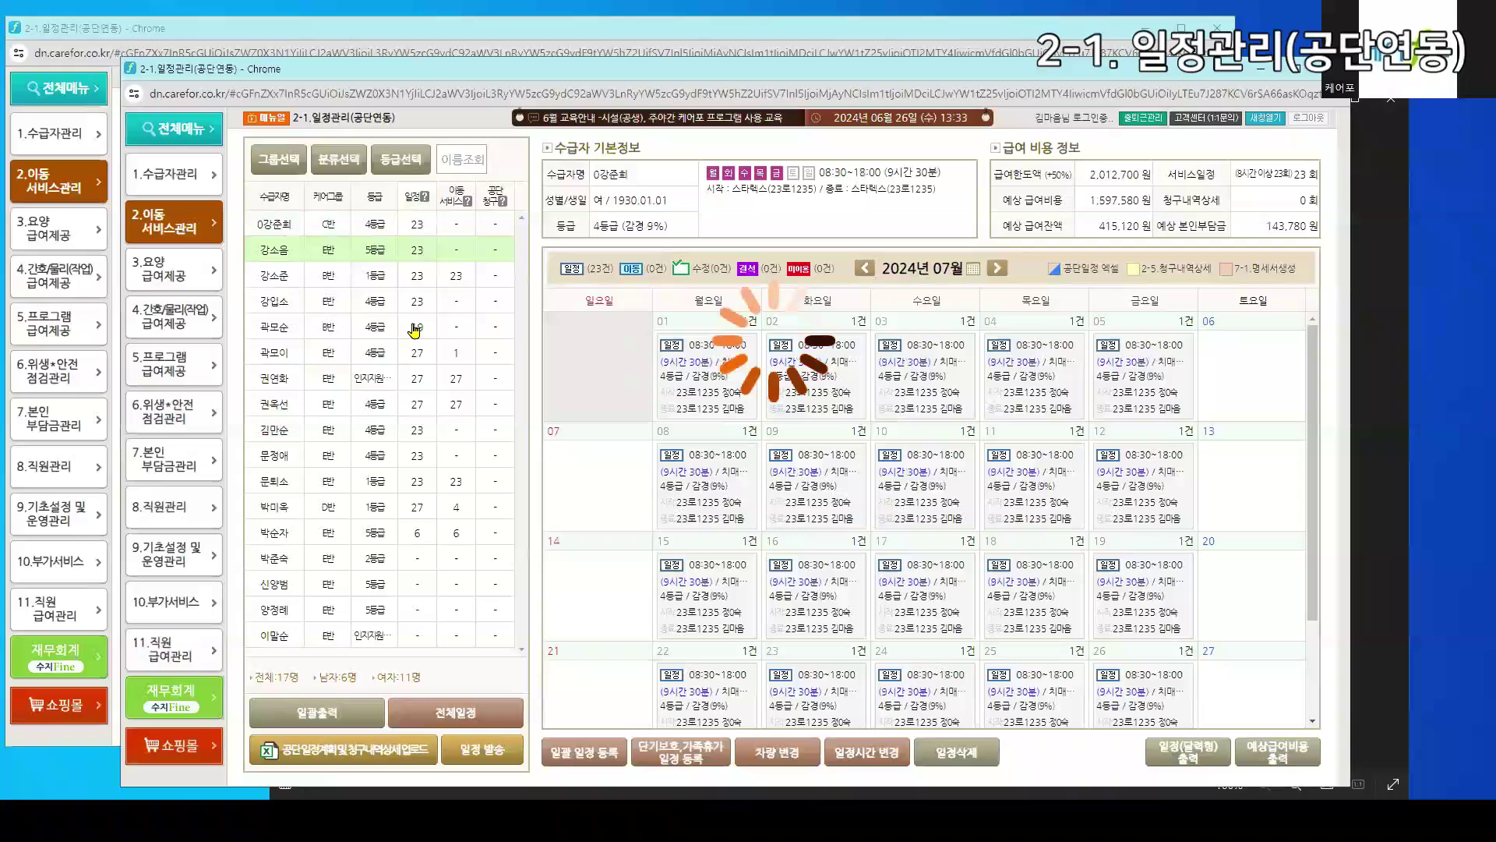
left_click(438, 533)
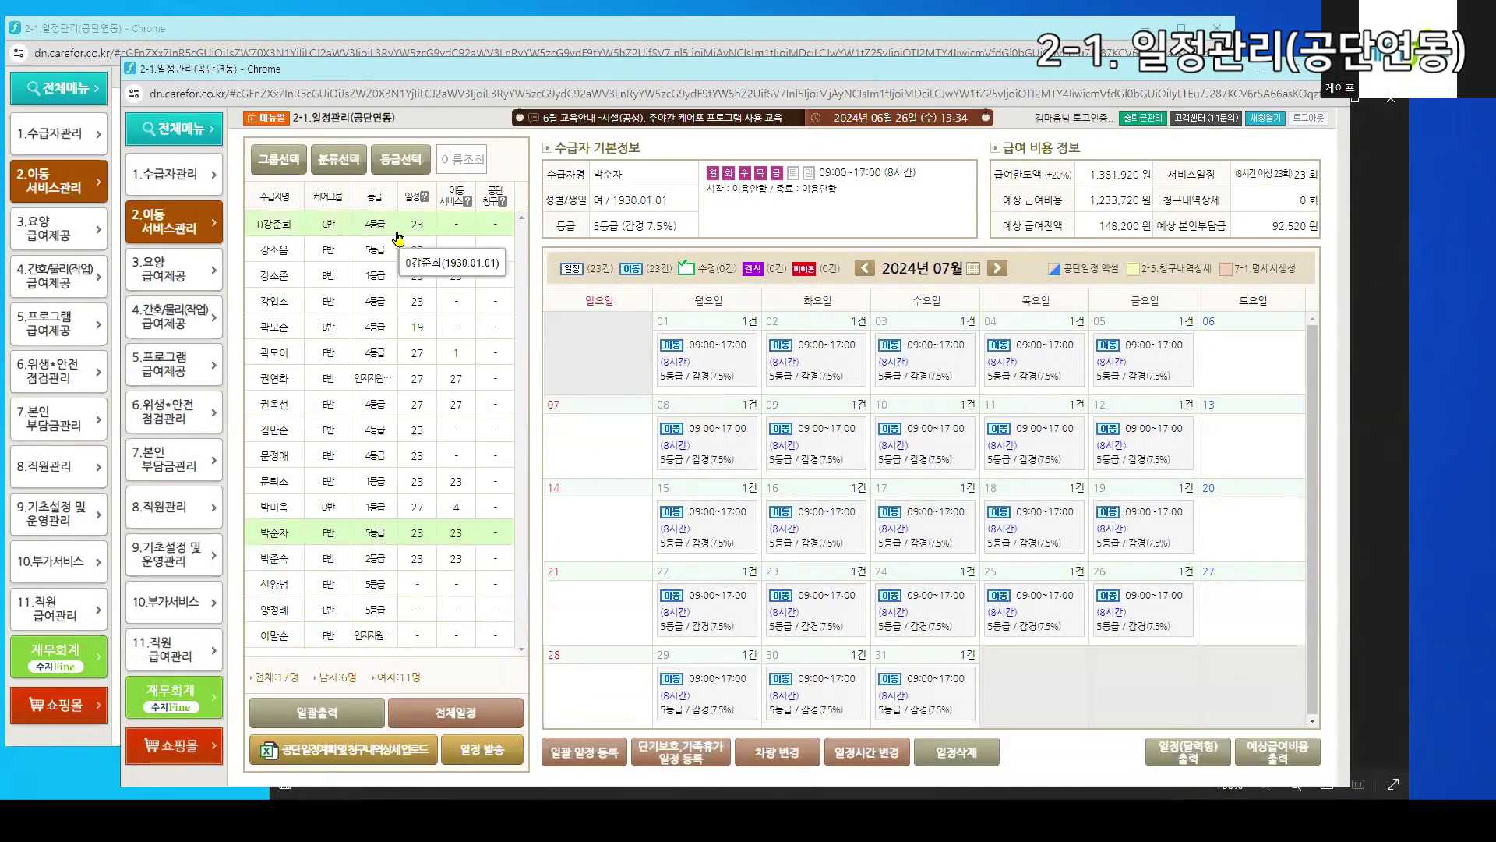
left_click(863, 268)
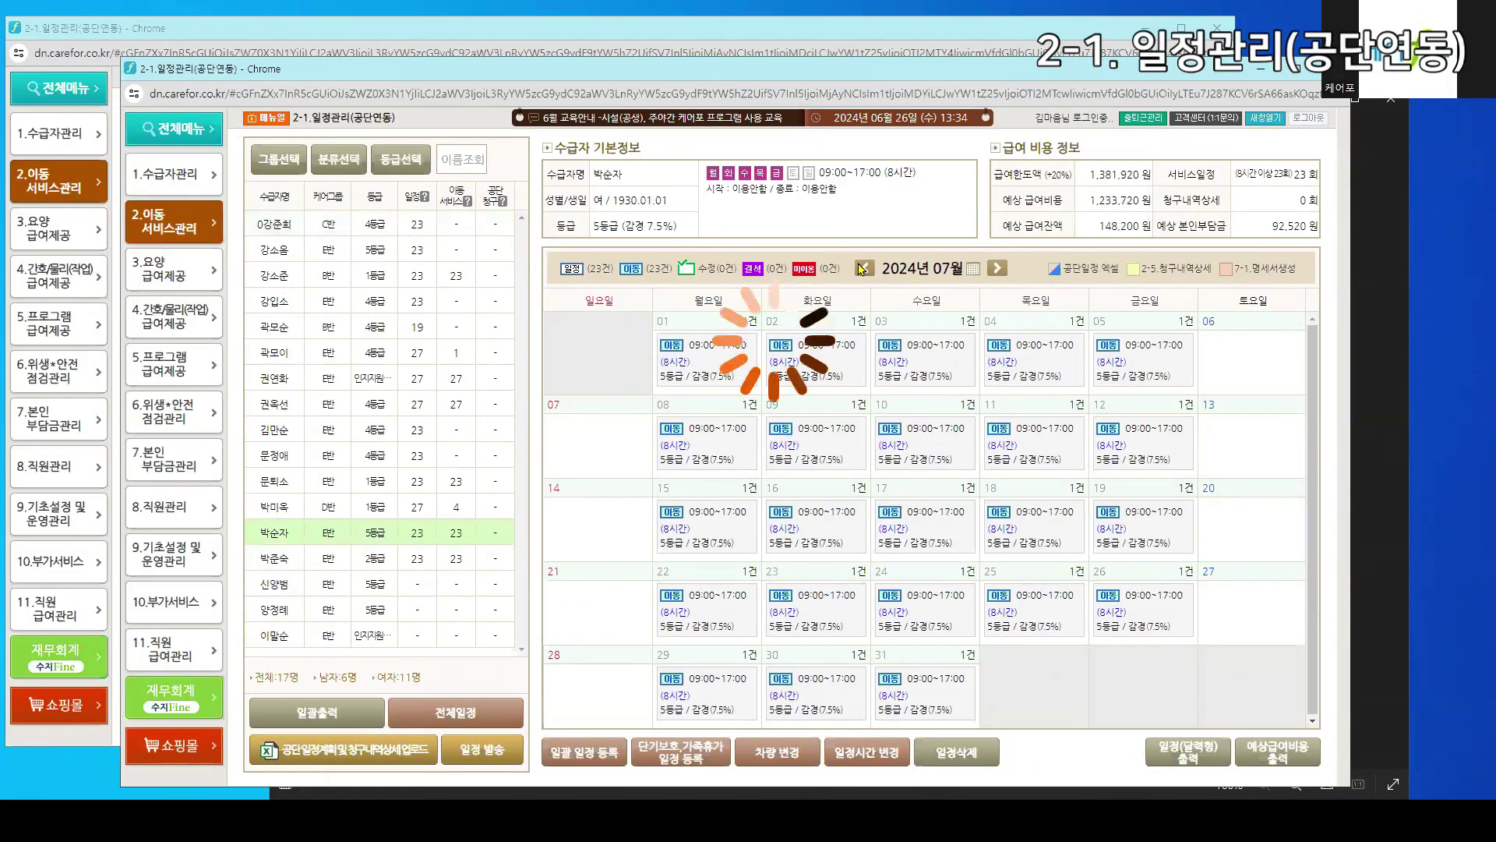
Close the original schedule window, reposition the remaining one, and check the 2024년 06월 upload history in 일정계획 및 청구내역상세 공단연동
left_click(1219, 29)
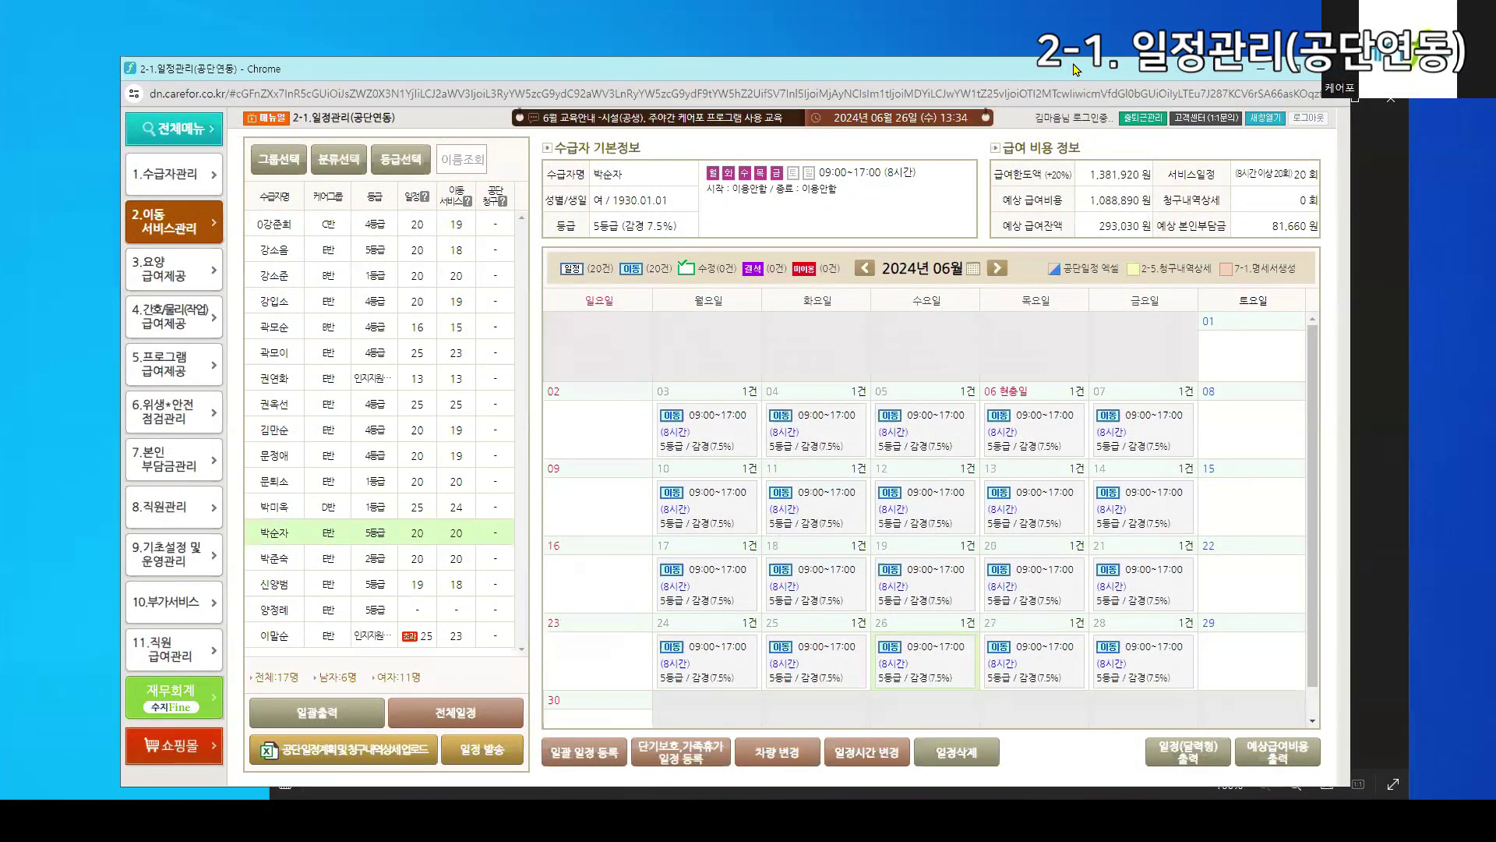
left_click_drag(1073, 68, 972, 31)
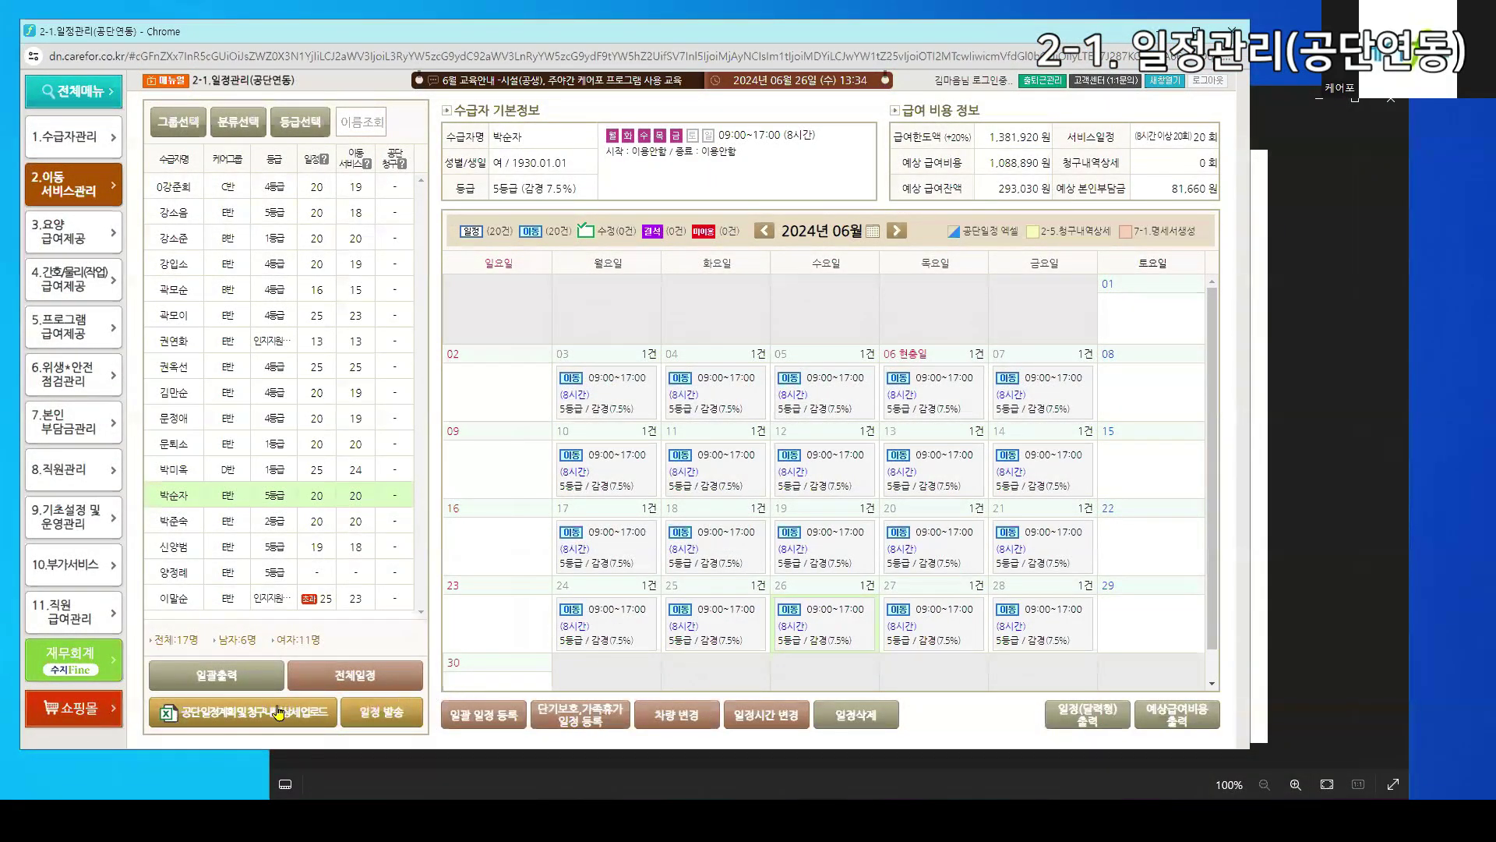
left_click(219, 725)
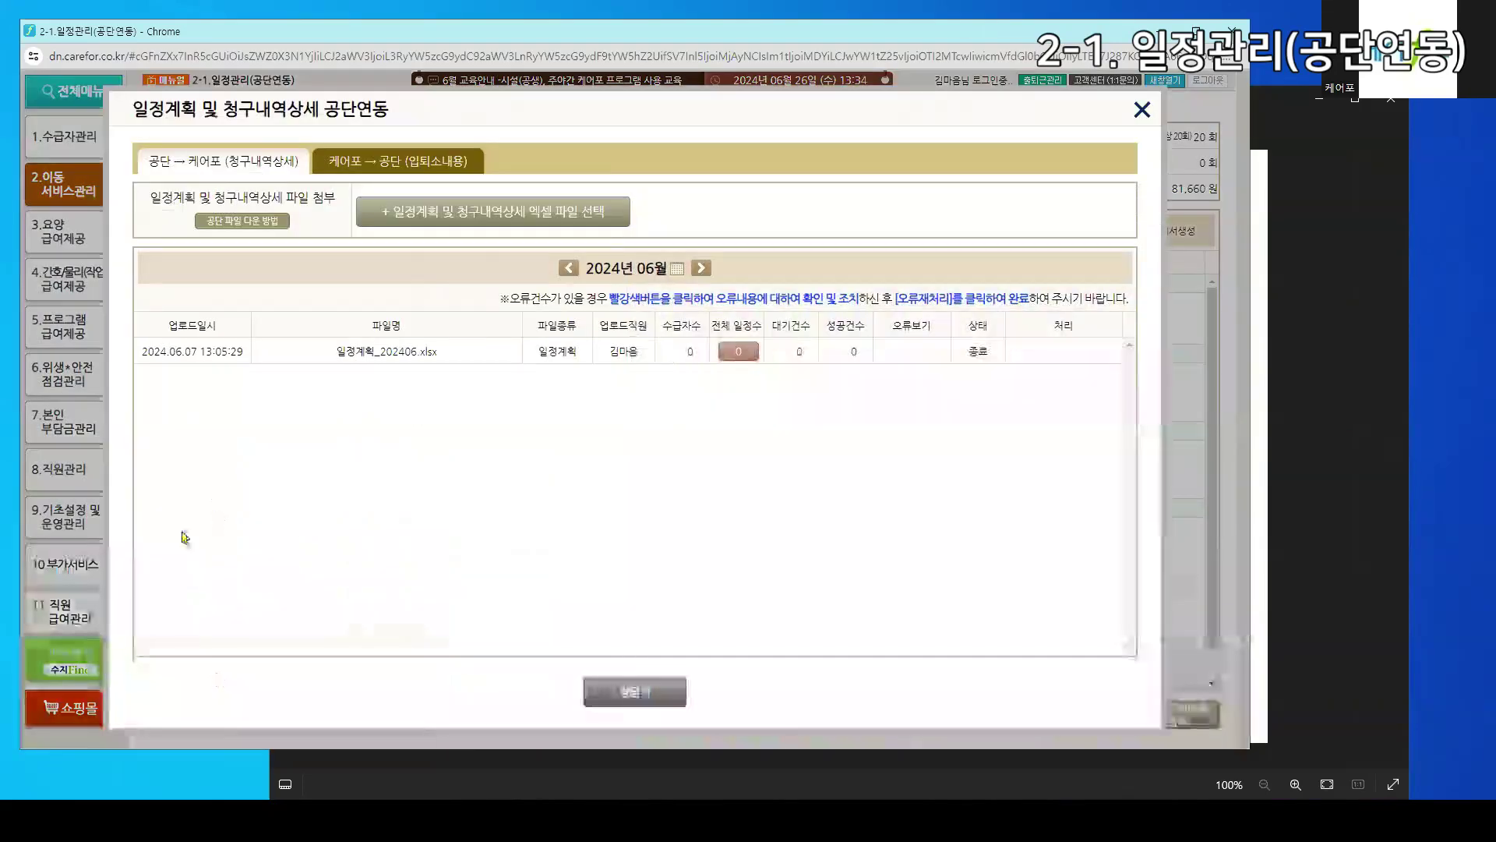
left_click(588, 704)
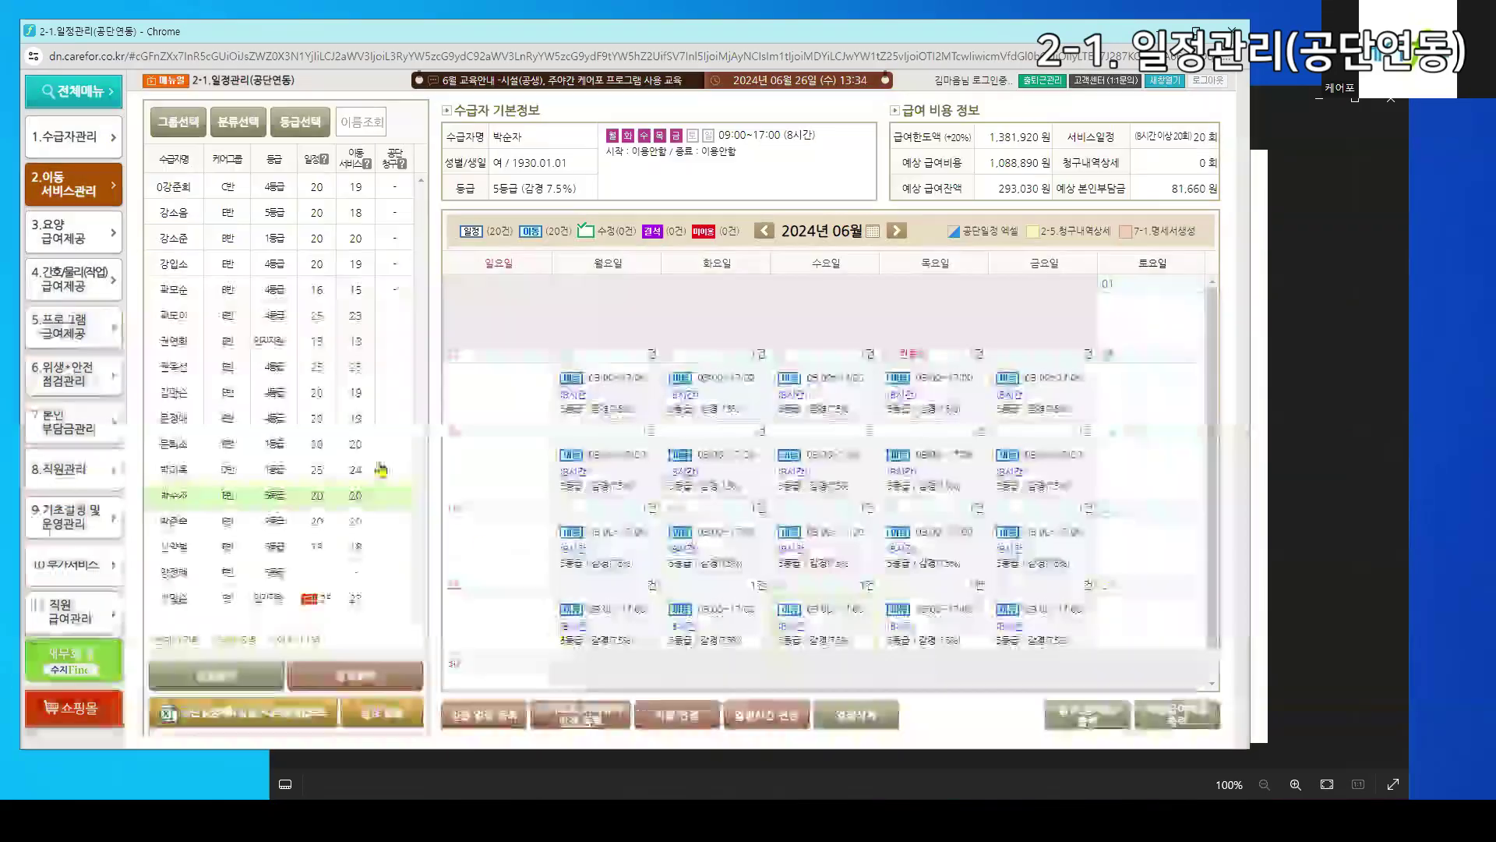
View the fifteenth listed recipient's 2024년 06월 schedule and check the same month in 전체일정 보기
left_click(344, 544)
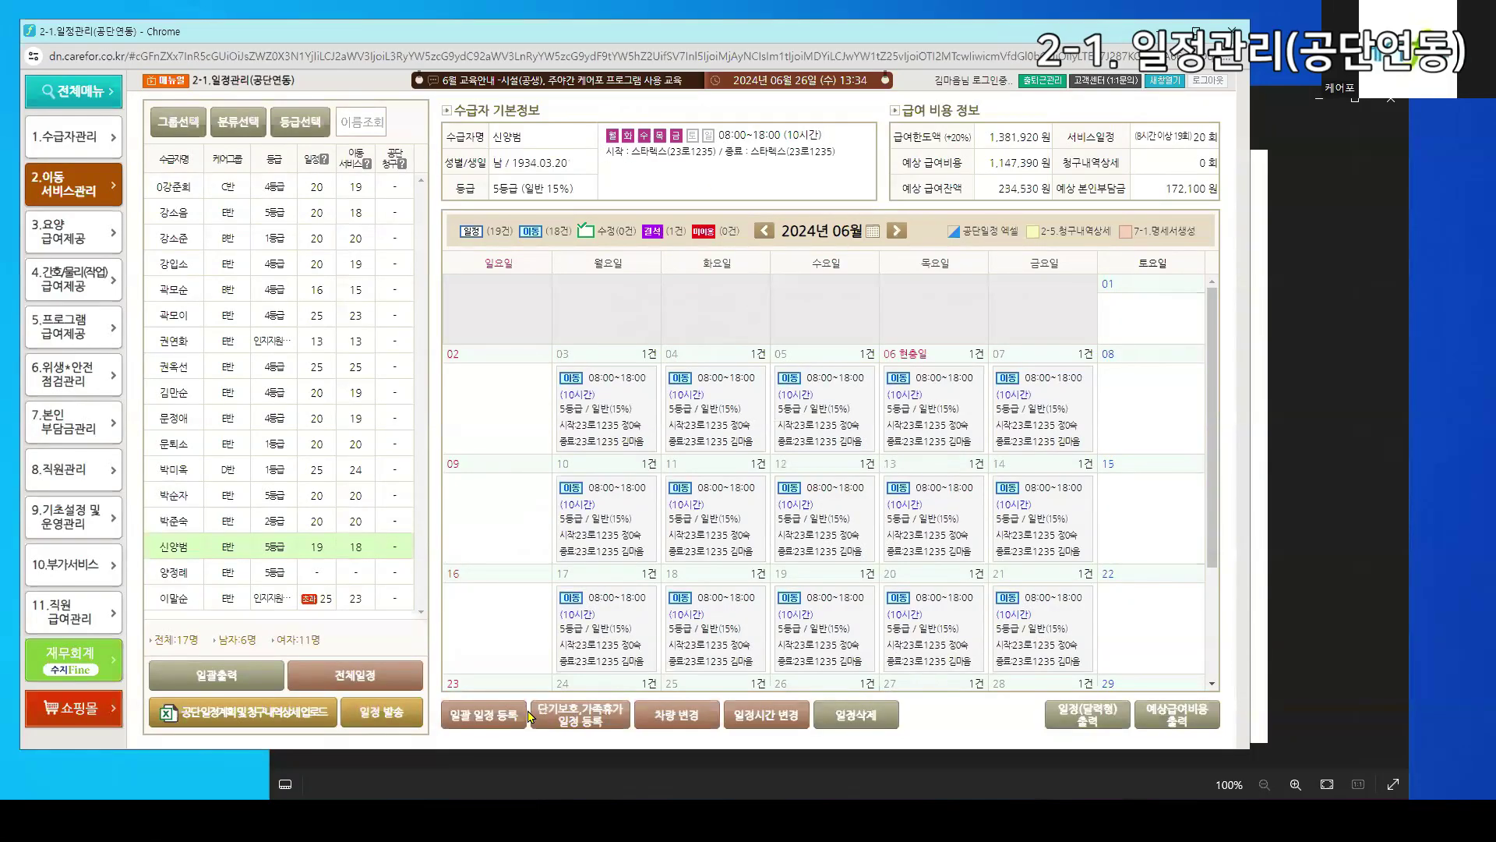
left_click(357, 675)
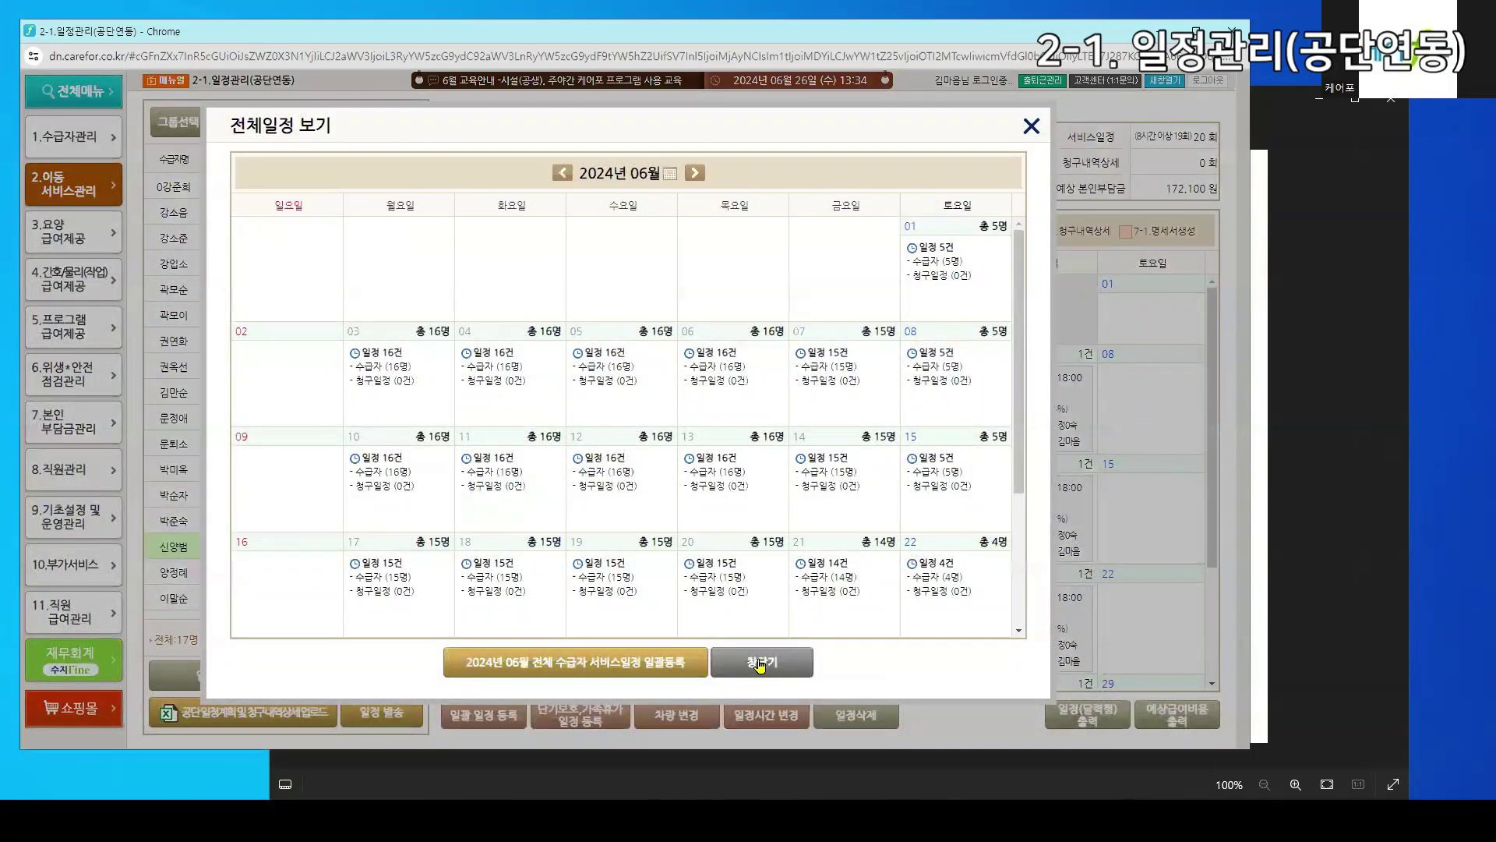
left_click(760, 662)
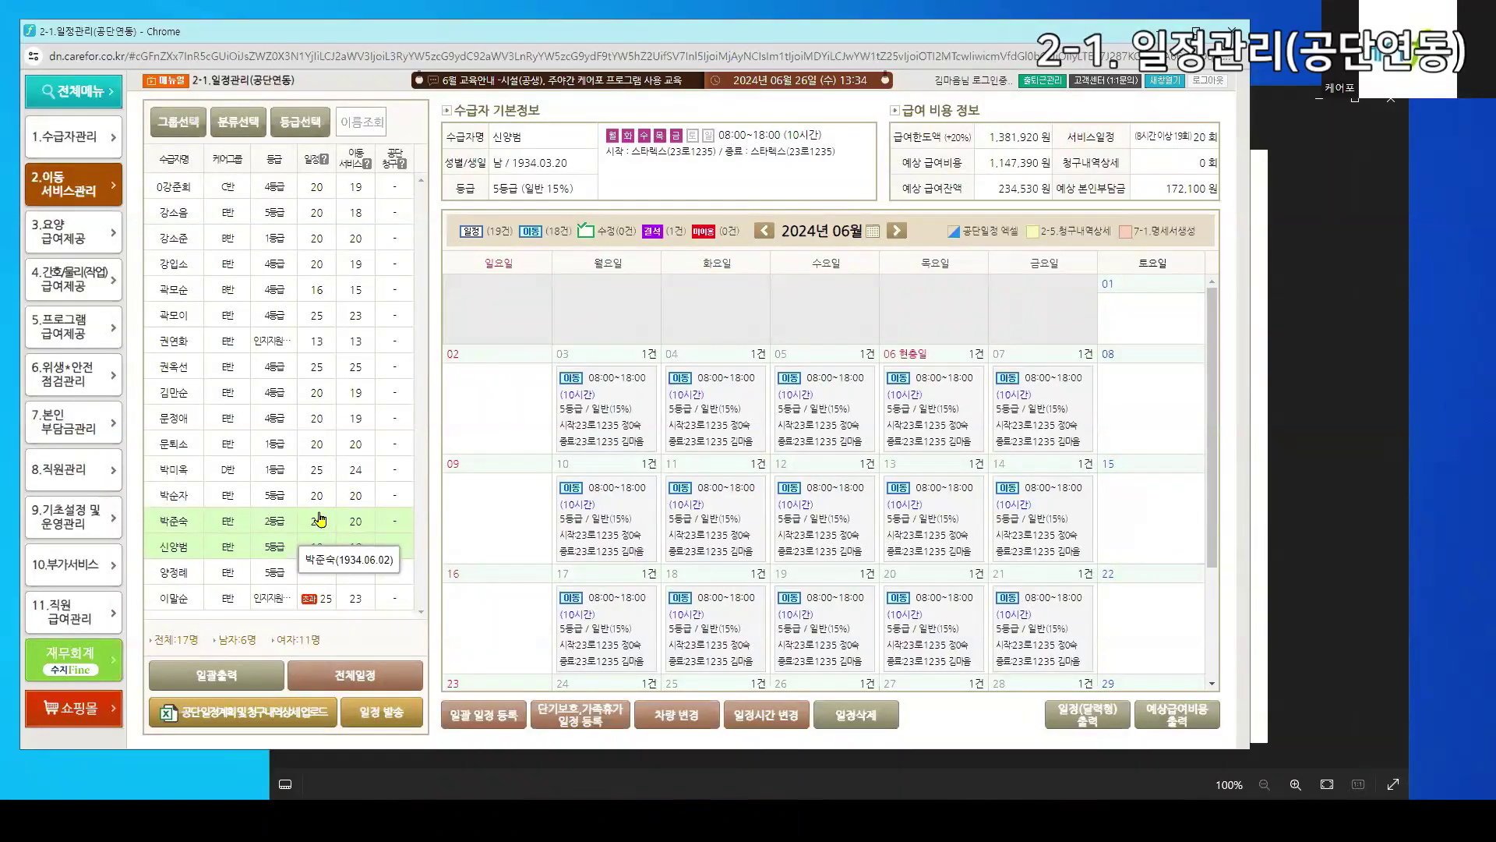
Recheck the 2024년 06월 upload history in 일정계획 및 청구내역상세 공단연동, and view the sixth listed recipient's schedule
left_click(225, 716)
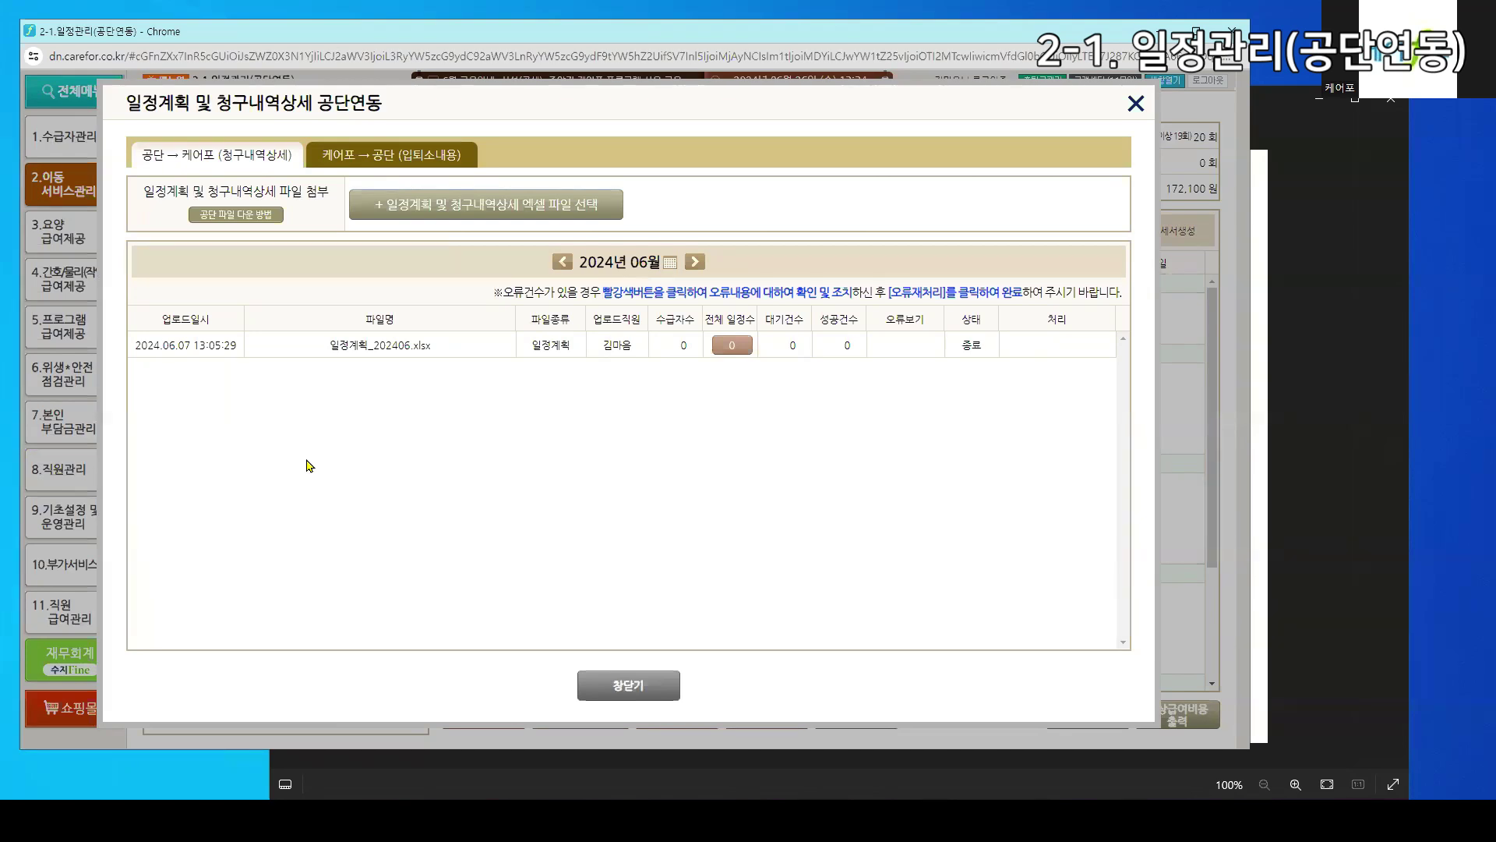
left_click(599, 688)
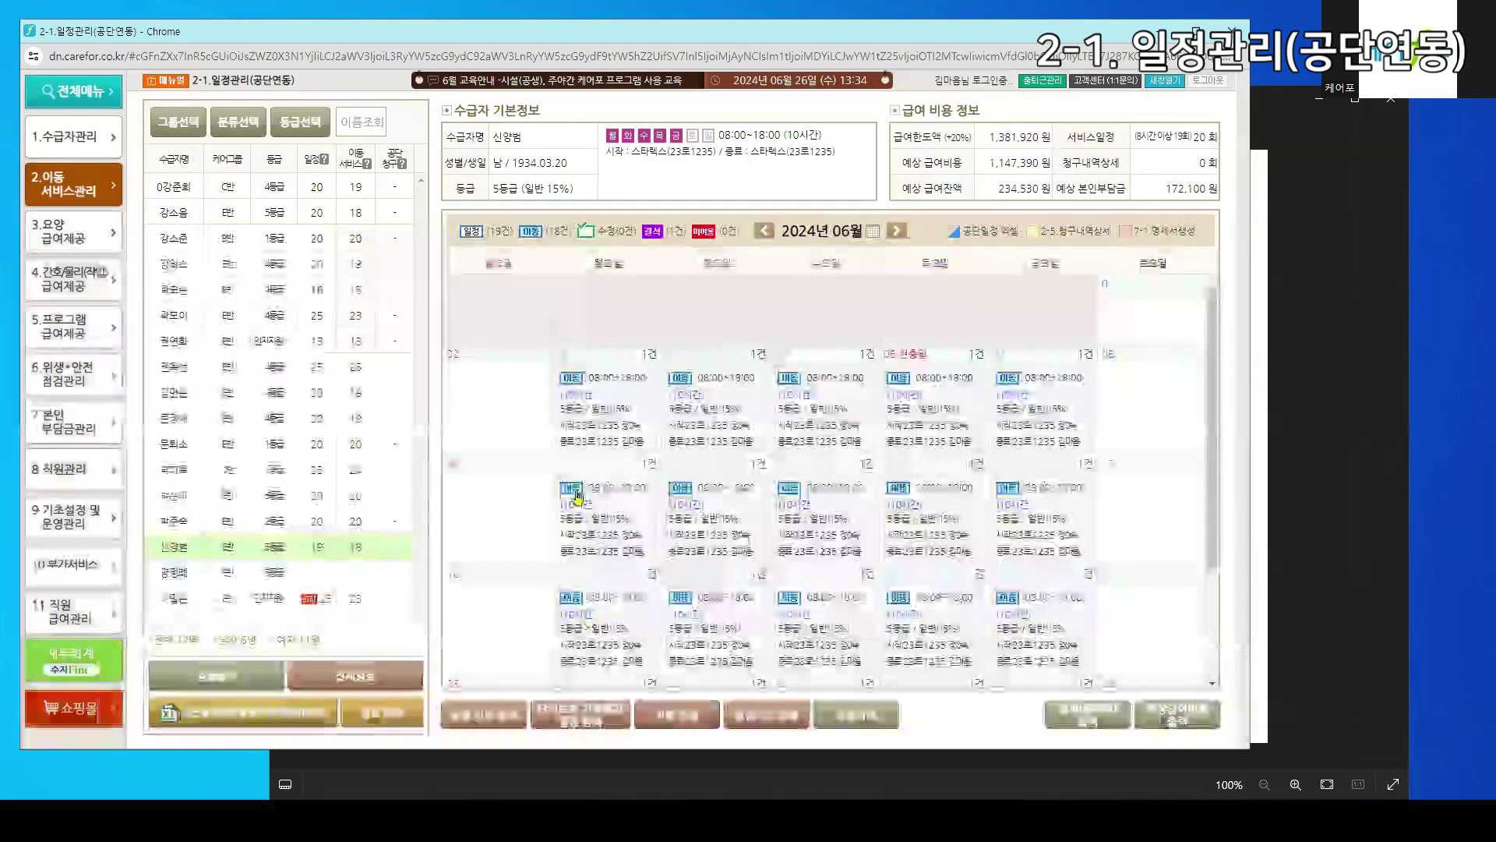
left_click(273, 315)
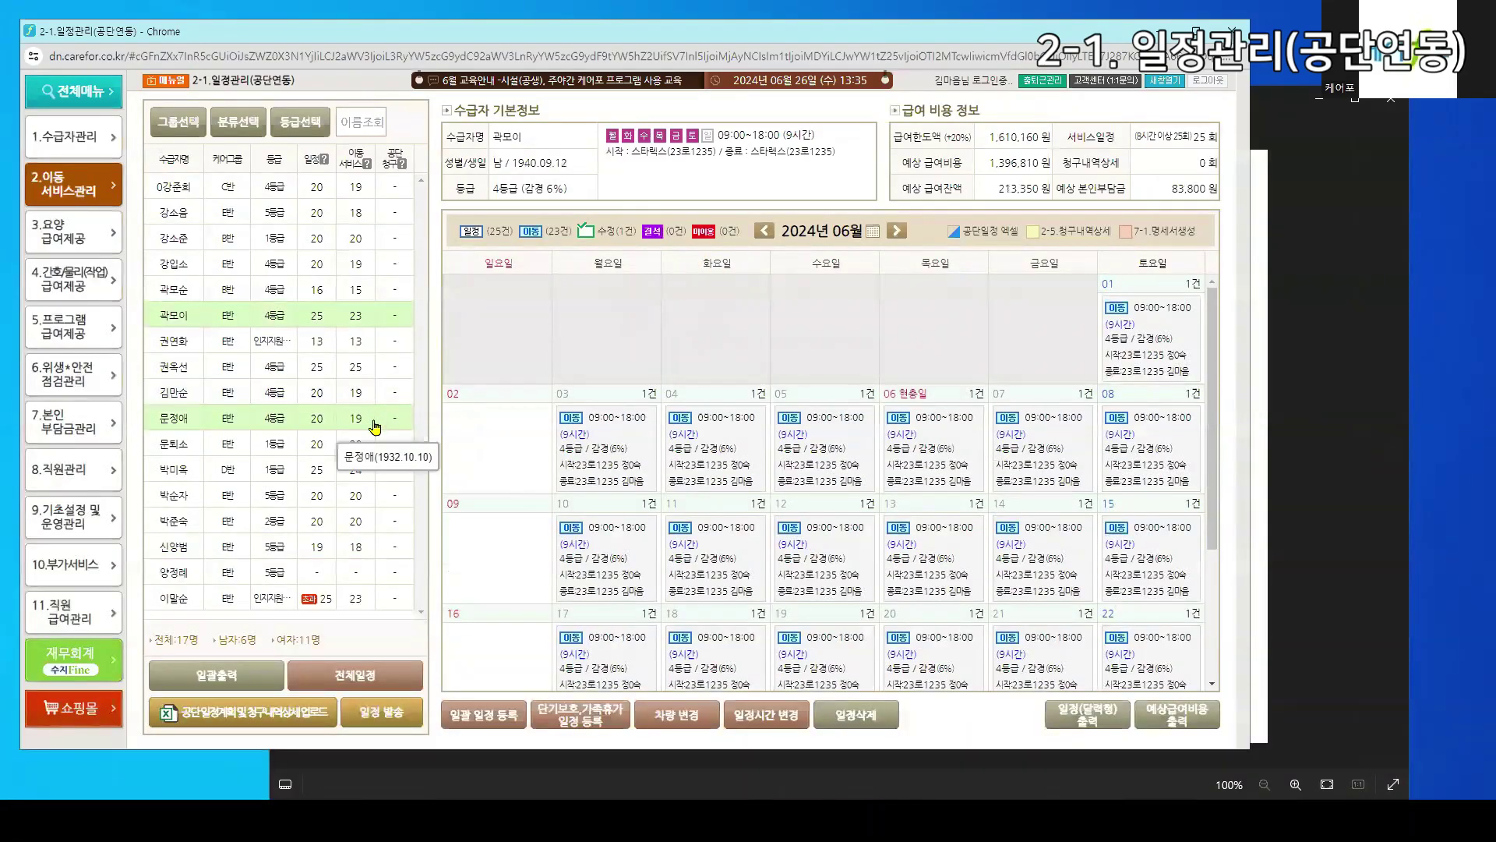
left_click(232, 720)
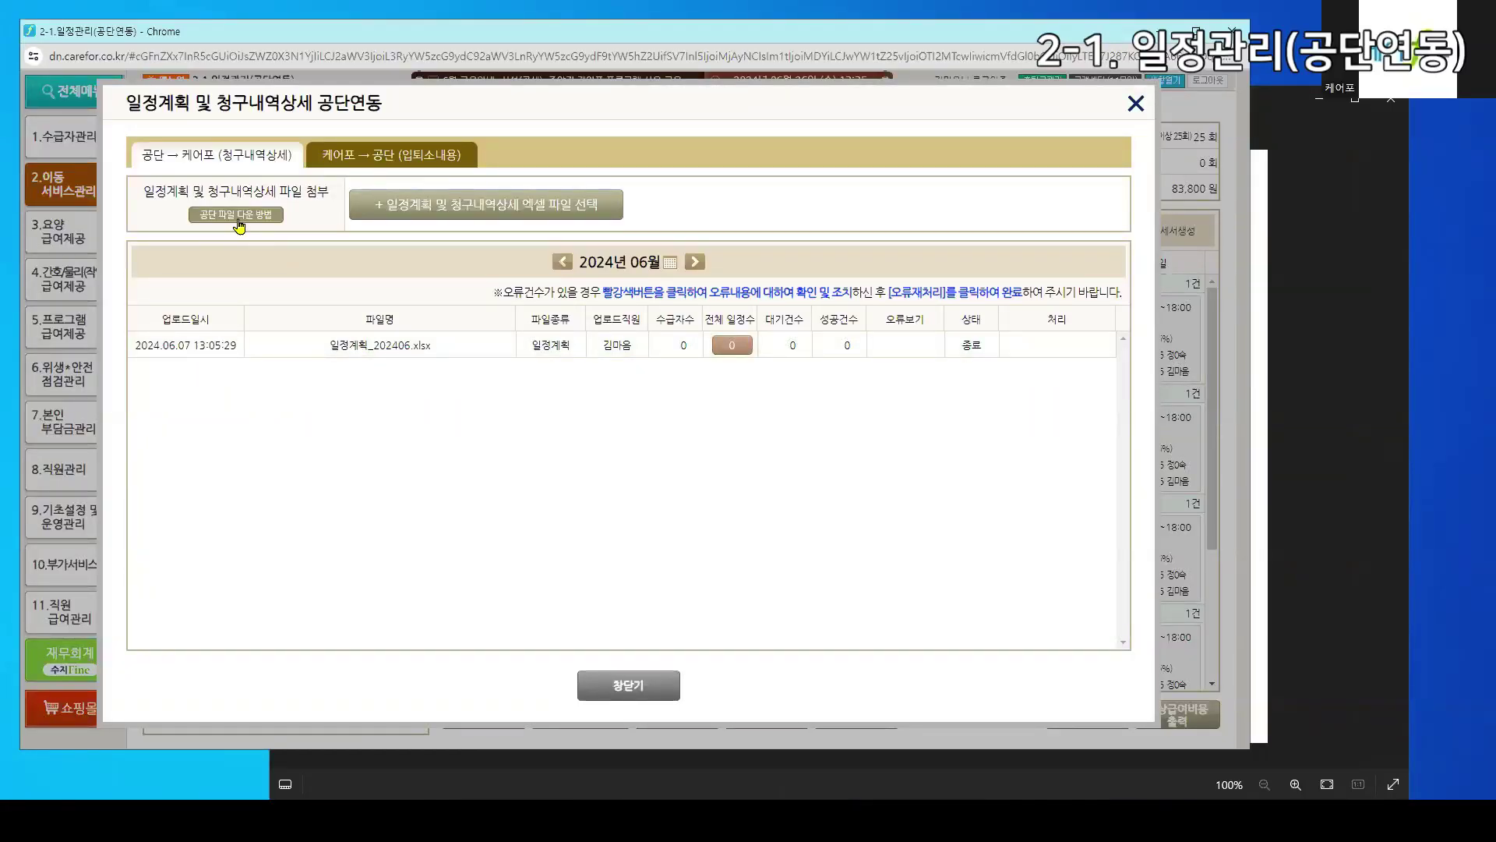
left_click(628, 685)
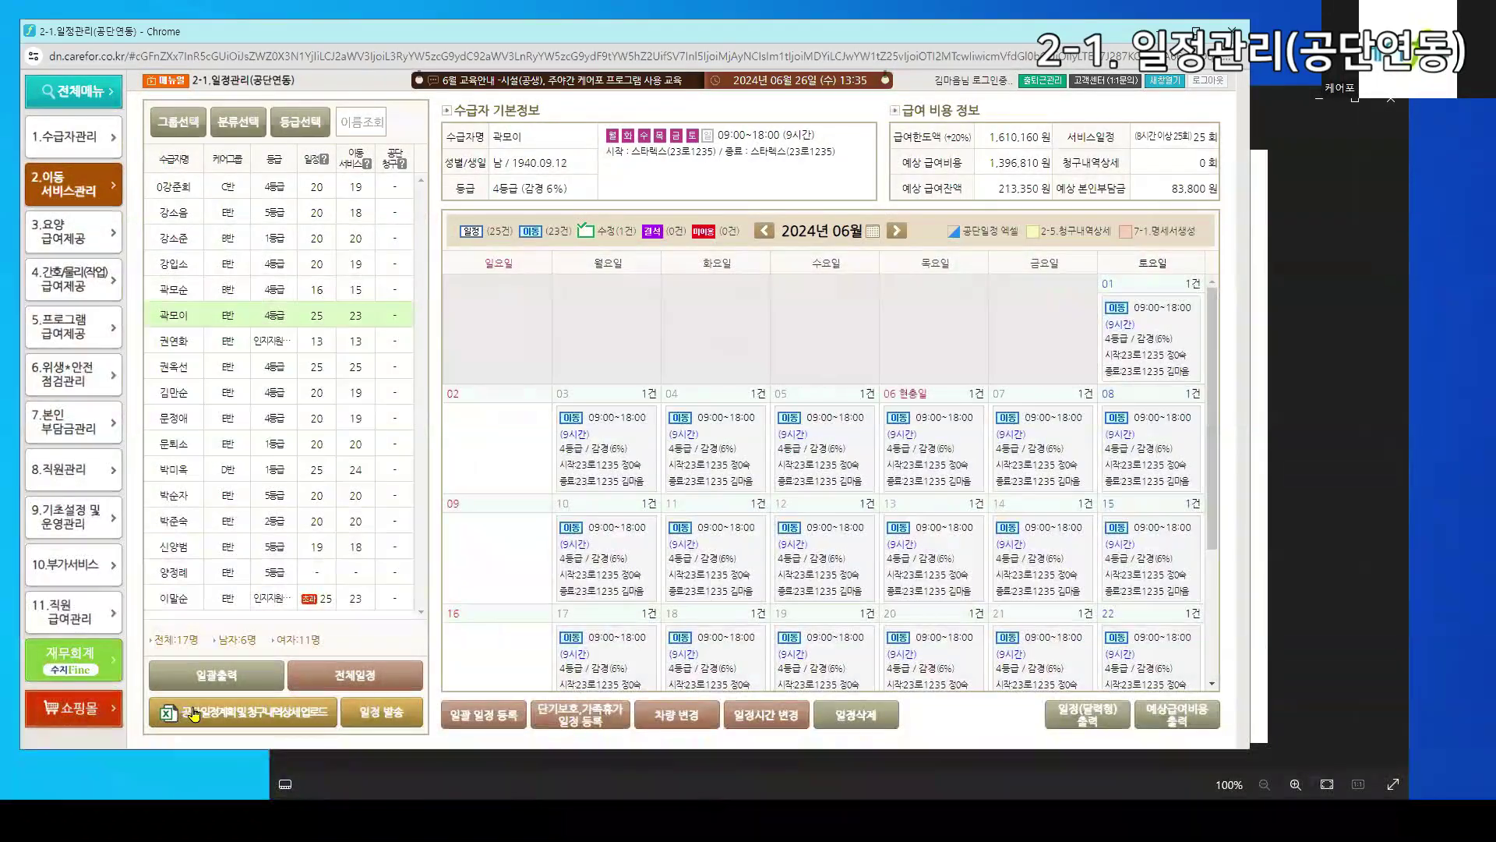
Read the 공단 일정계획 연동방법 guide from the 일정계획 및 청구내역상세 공단연동 dialog and close the guide
left_click(194, 714)
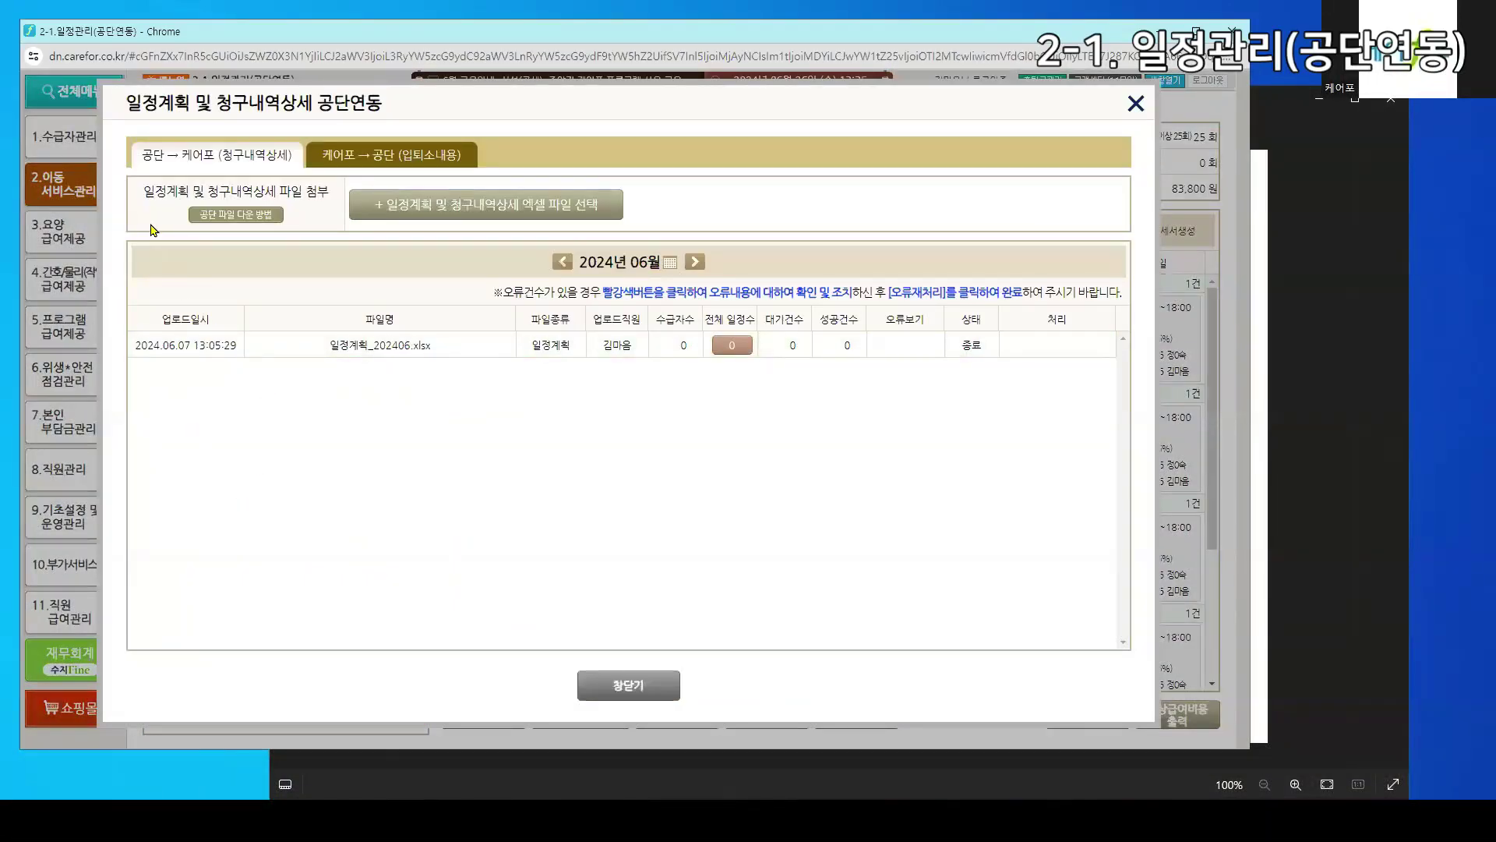
left_click_drag(187, 217, 299, 222)
left_click(260, 222)
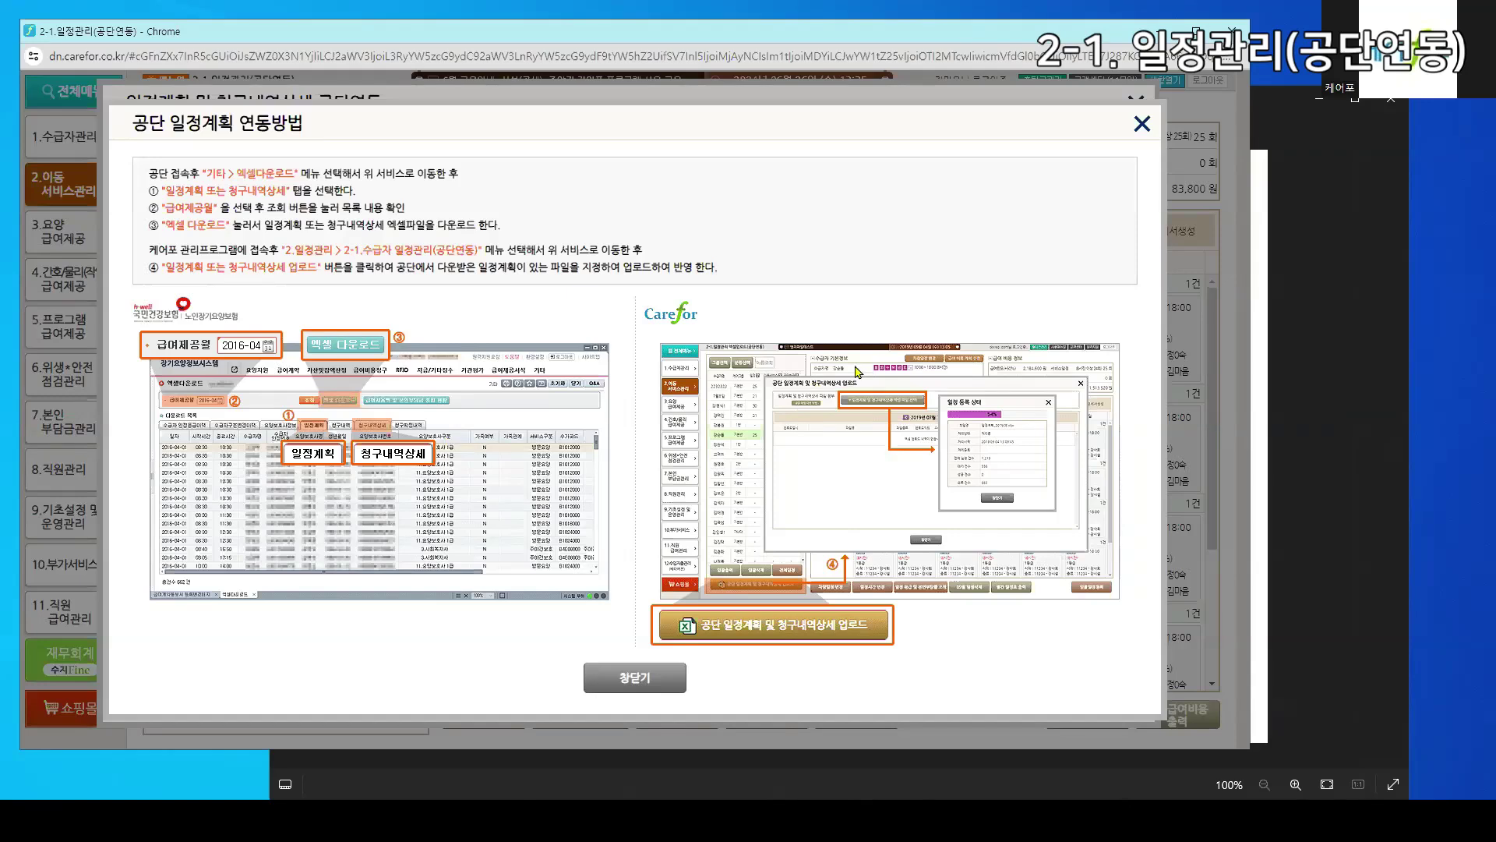
left_click(627, 686)
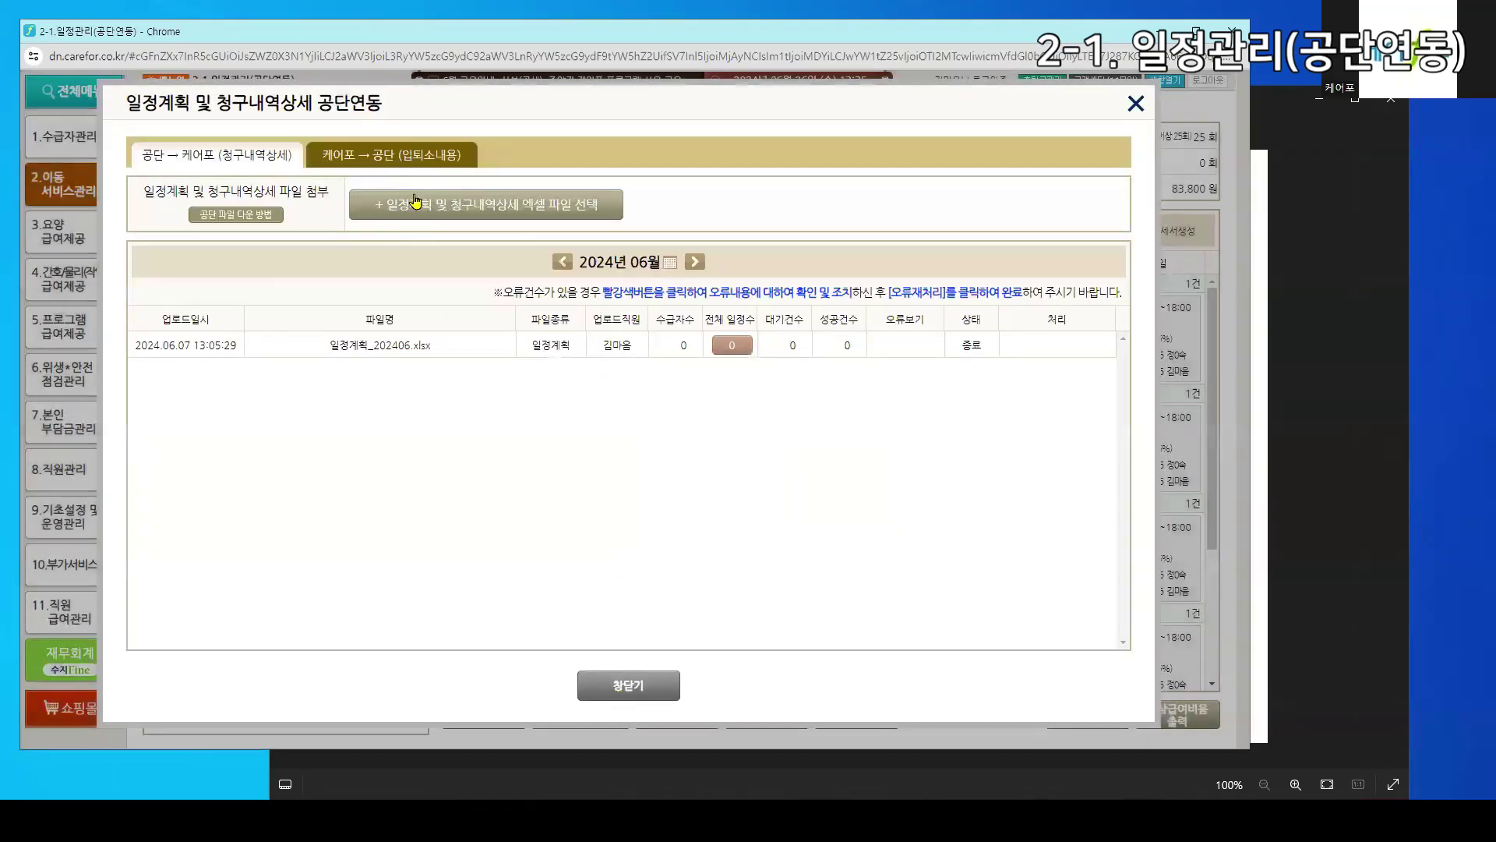
left_click_drag(343, 210, 496, 209)
left_click(496, 208)
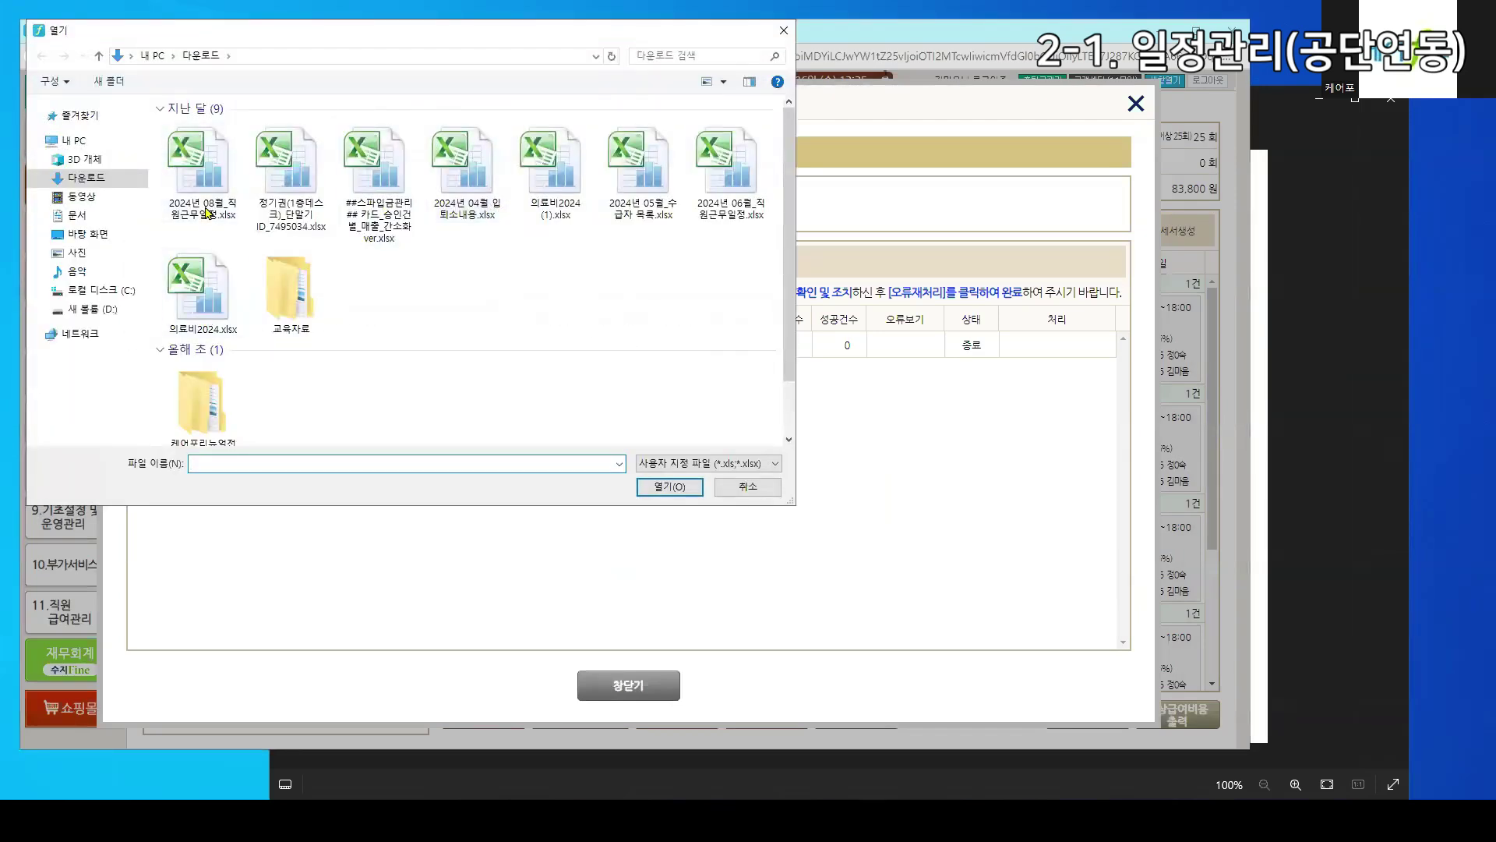
left_click(202, 171)
left_click(759, 488)
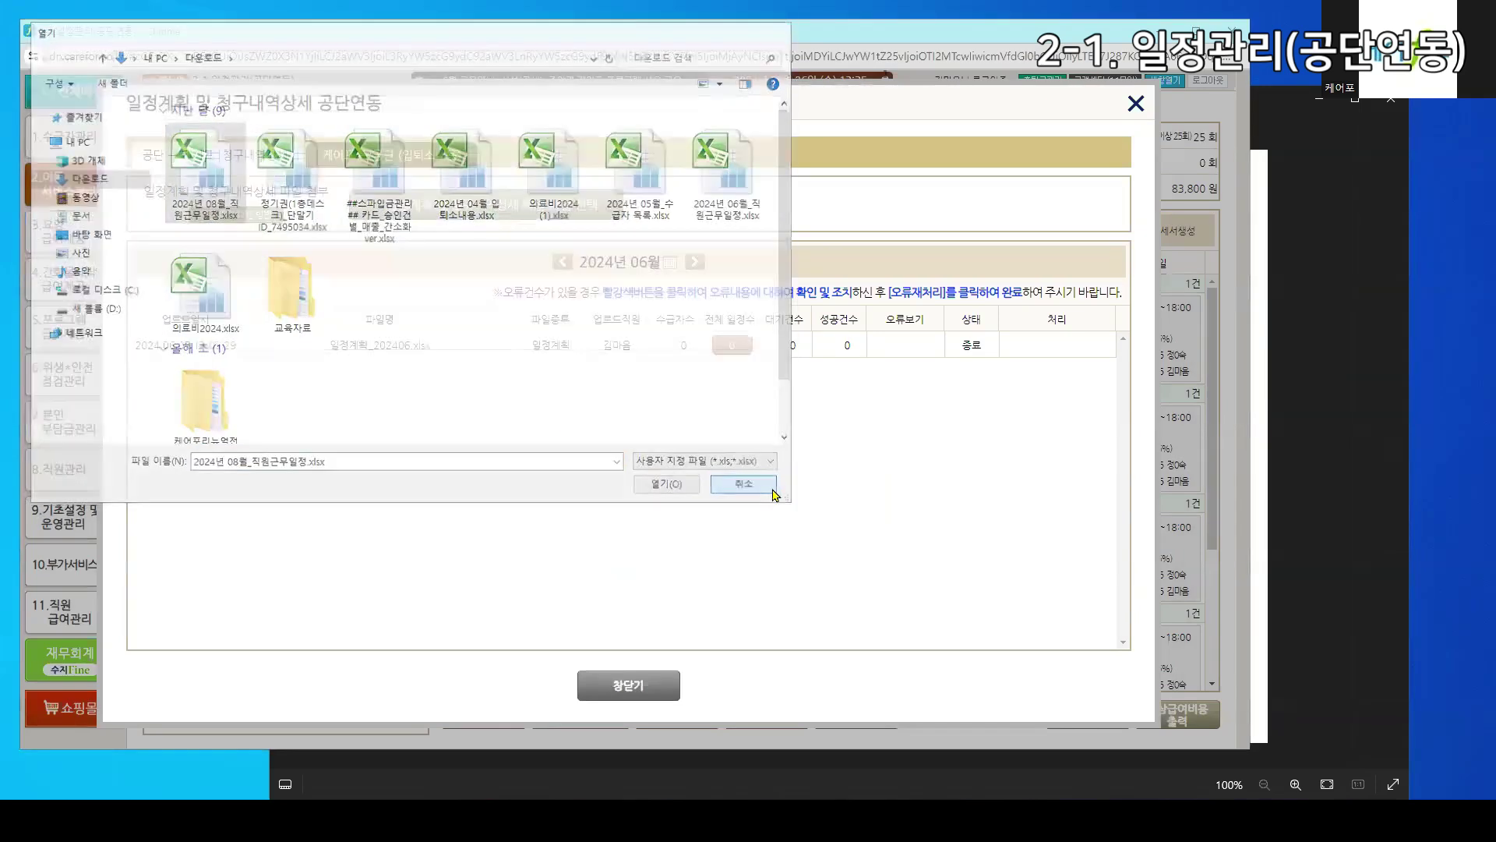
Review the 일정계획_202406.xlsx upload entry, close the 공단연동 dialog, and view the fifth listed recipient's 2024년 06월 schedule
left_click_drag(533, 345, 637, 357)
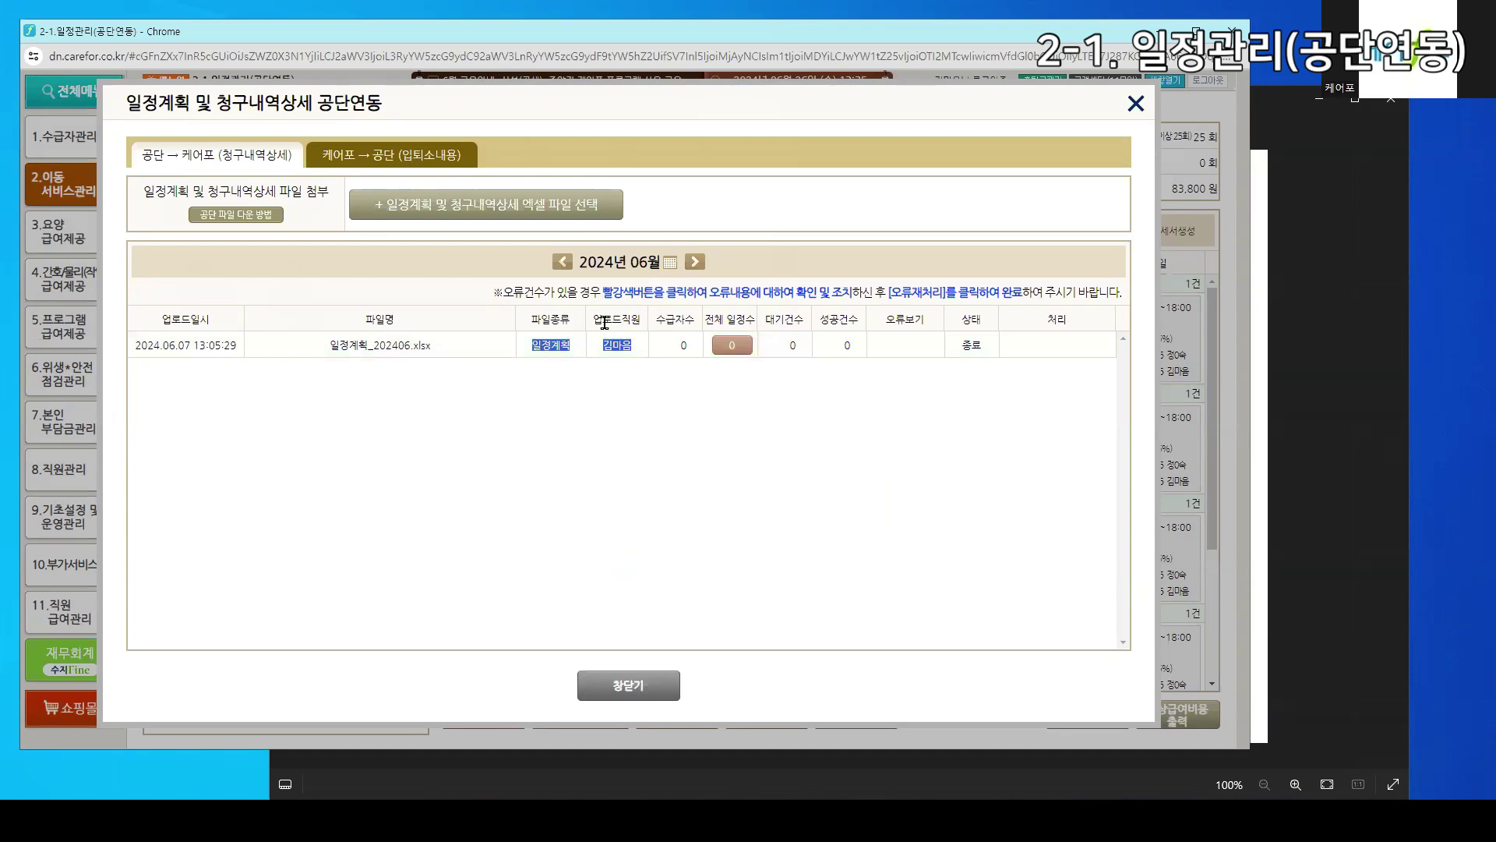
left_click(475, 365)
left_click_drag(498, 330, 620, 345)
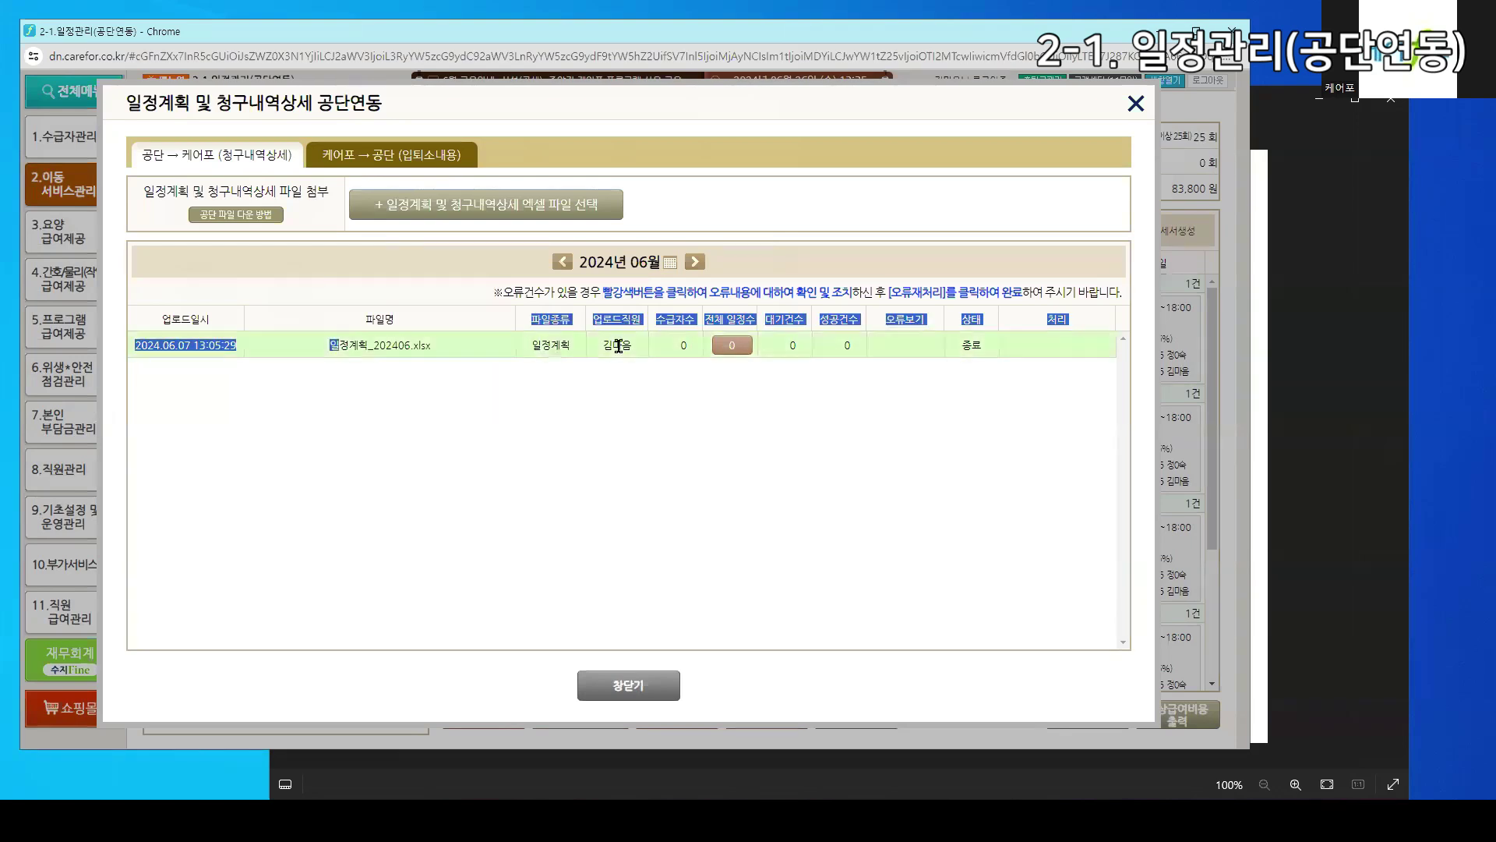
left_click(610, 353)
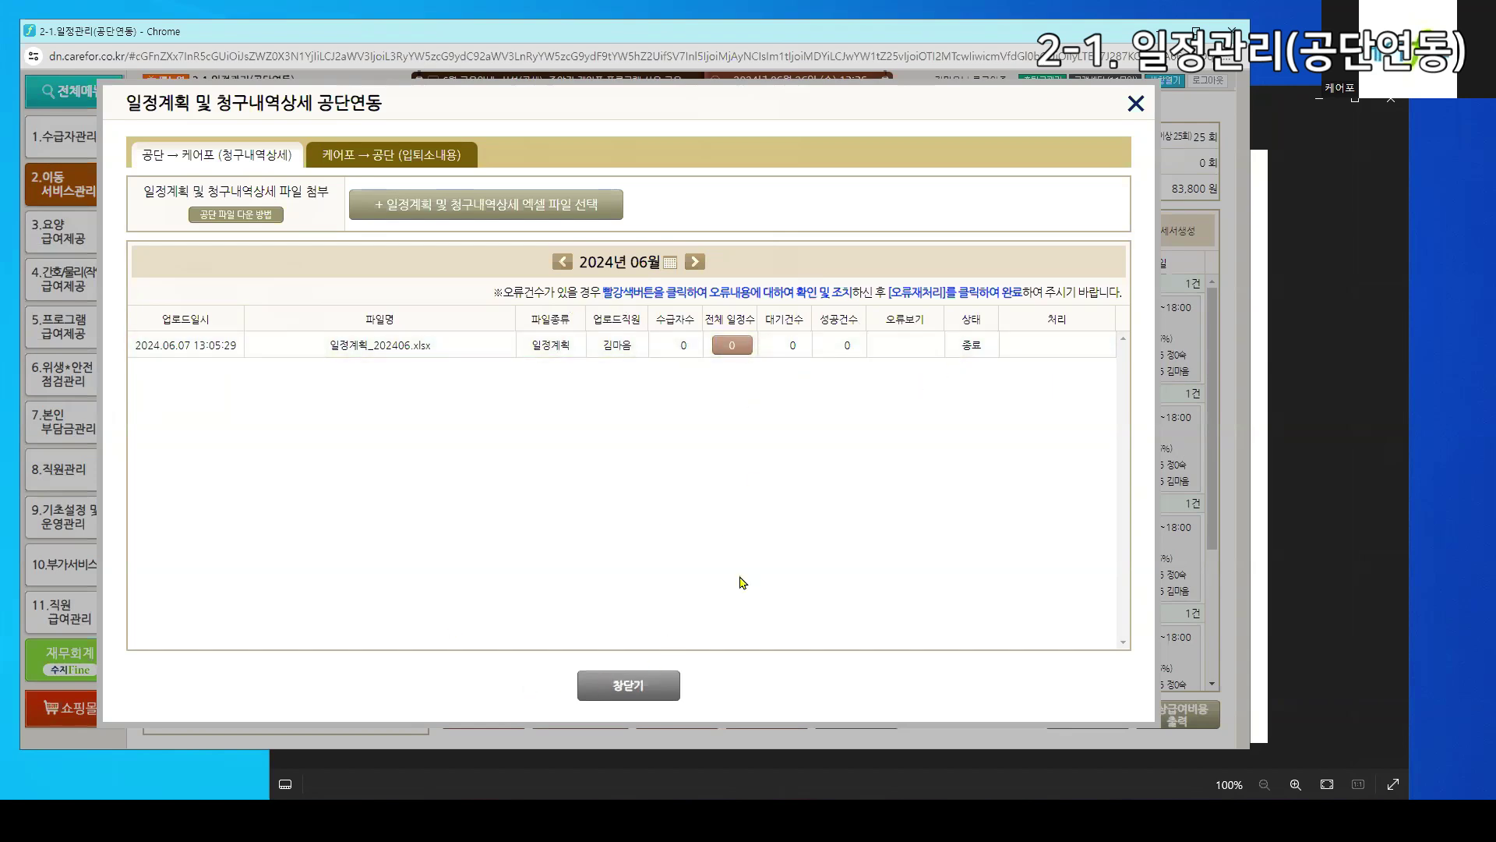
left_click(608, 685)
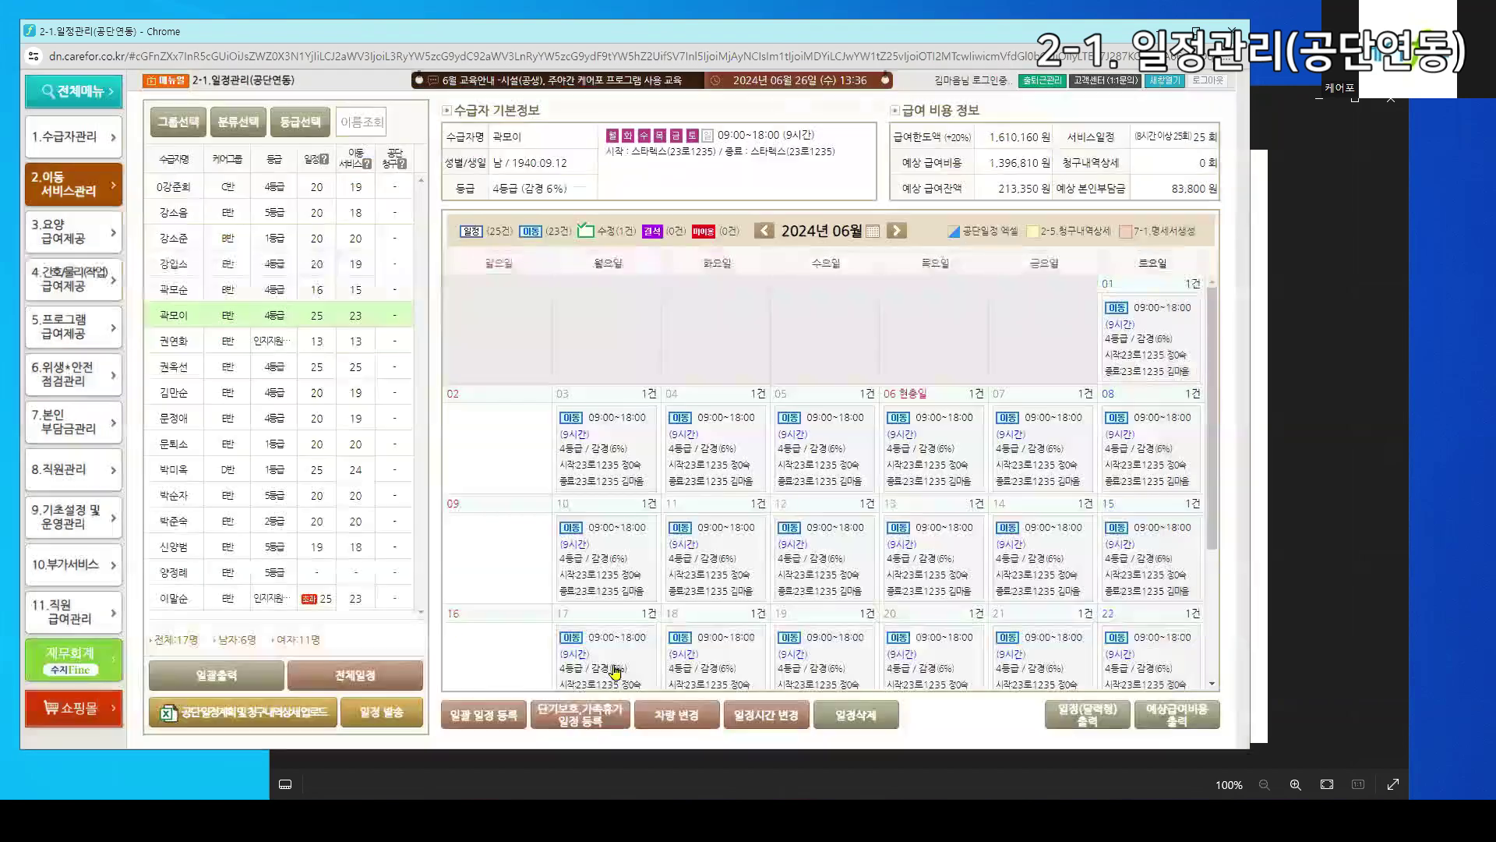
left_click(249, 187)
left_click(265, 289)
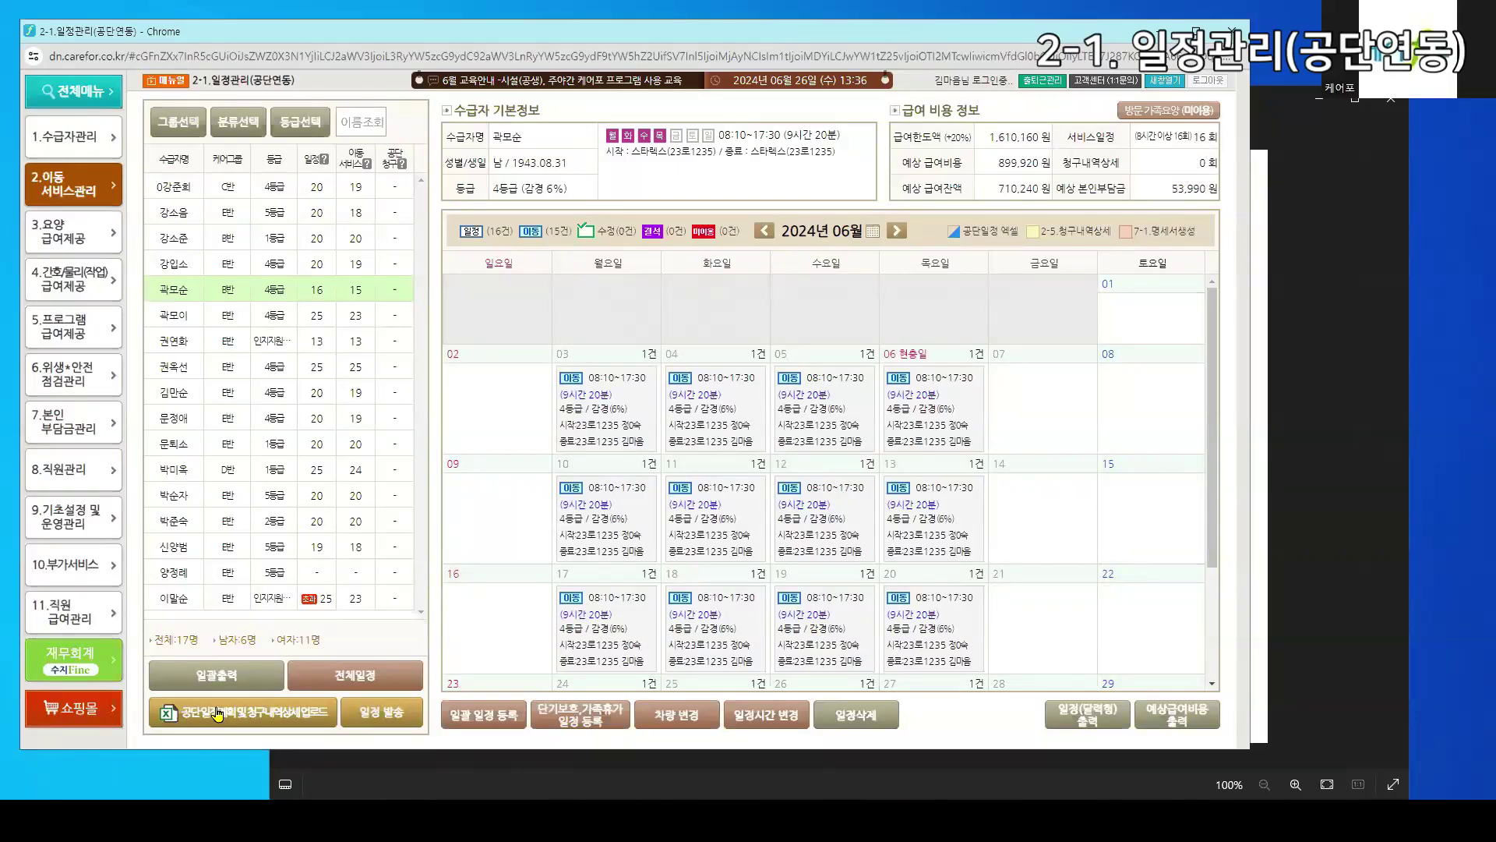
Select the first listed recipient in 2024년 06월 일정 발송 and preview the 알림톡 message
left_click(388, 715)
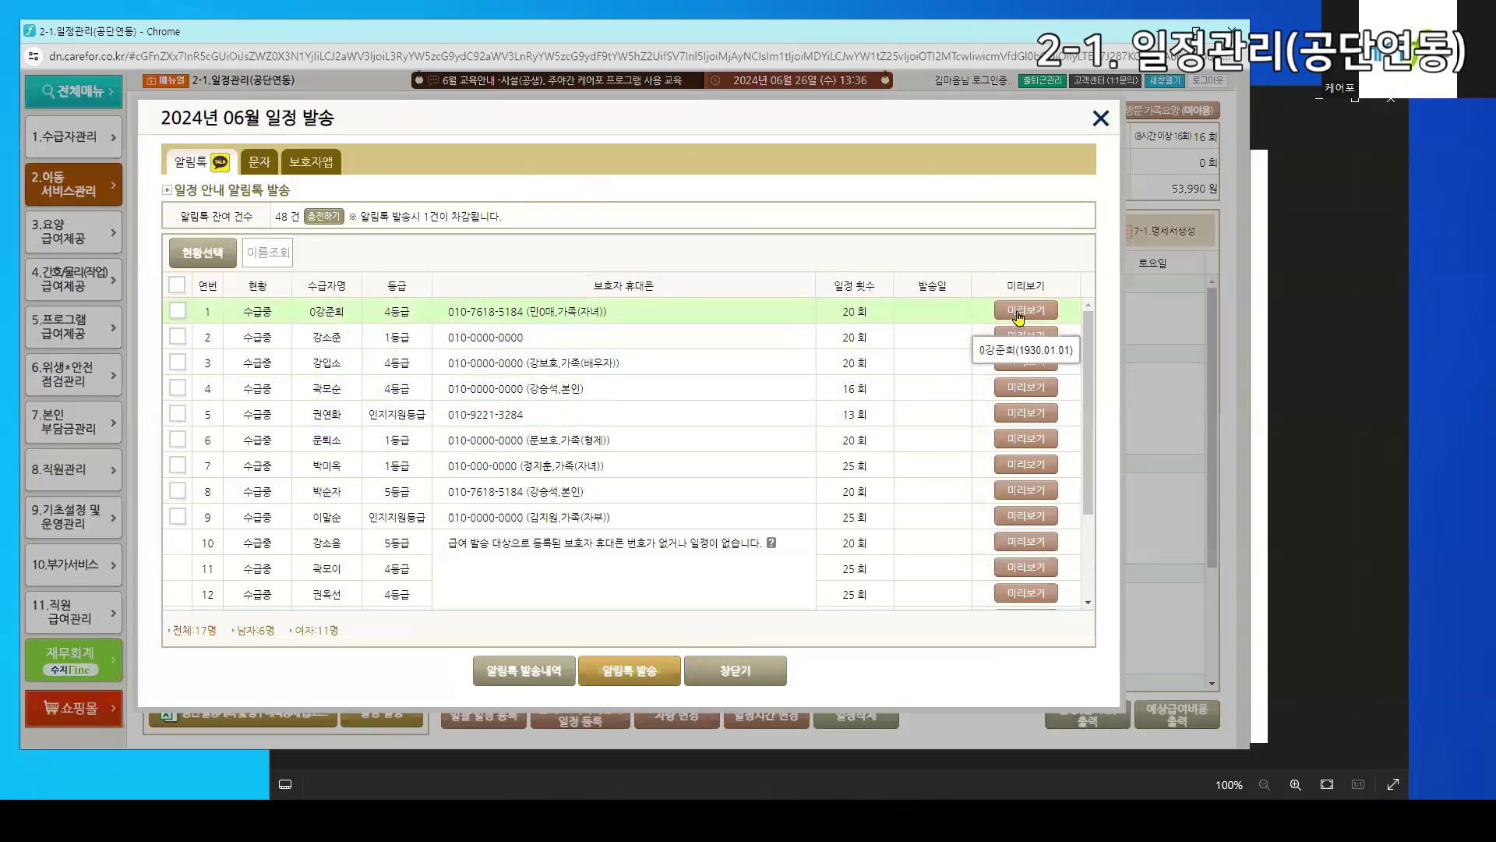
left_click(729, 316)
left_click(1042, 312)
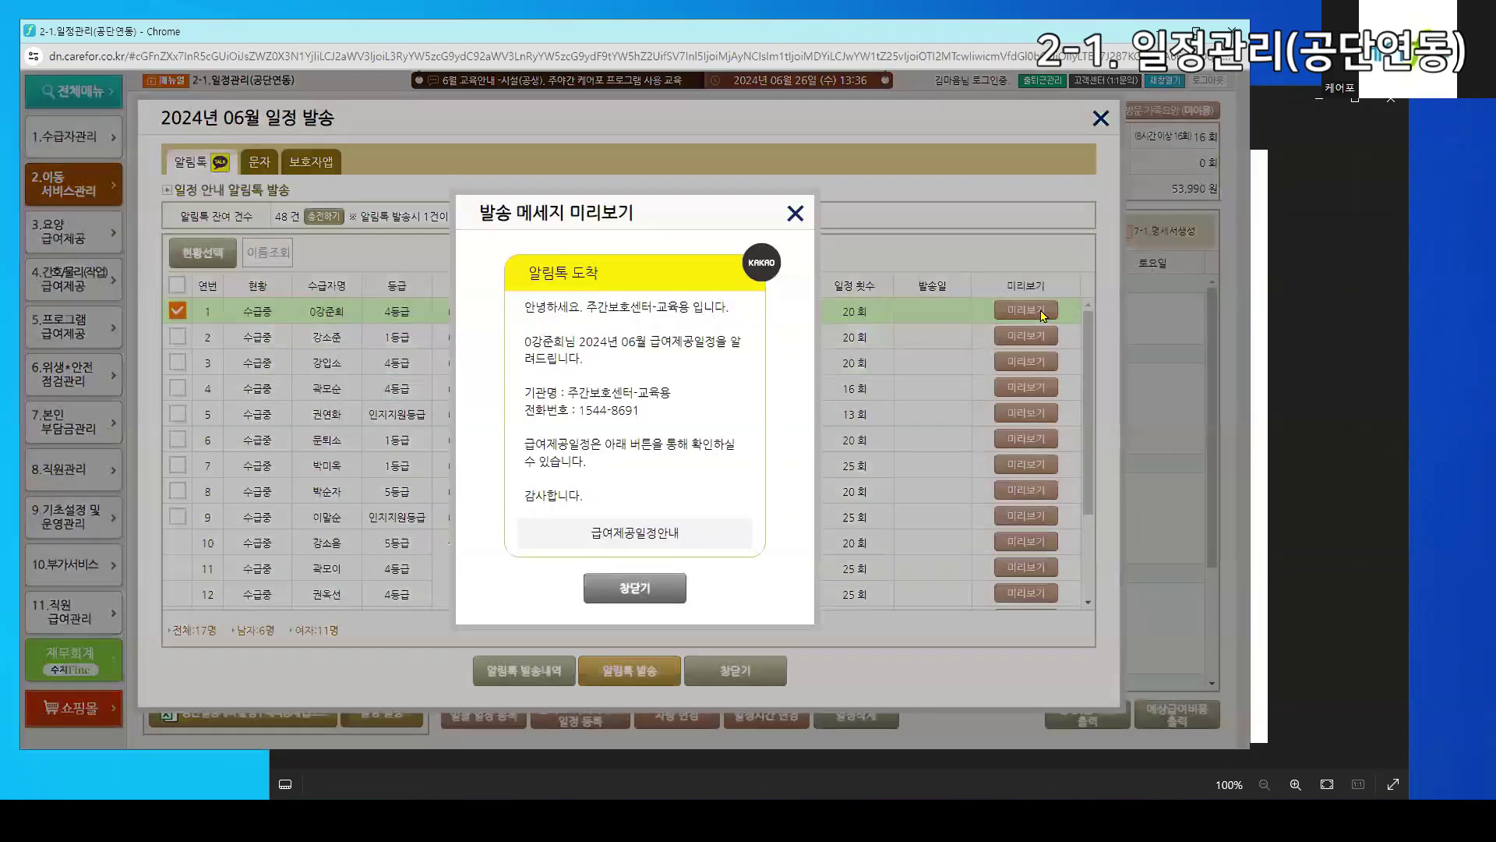
Examine the 급여제공일정안내 page linked in the message, and close the preview and the 일정 발송 dialog
left_click(662, 532)
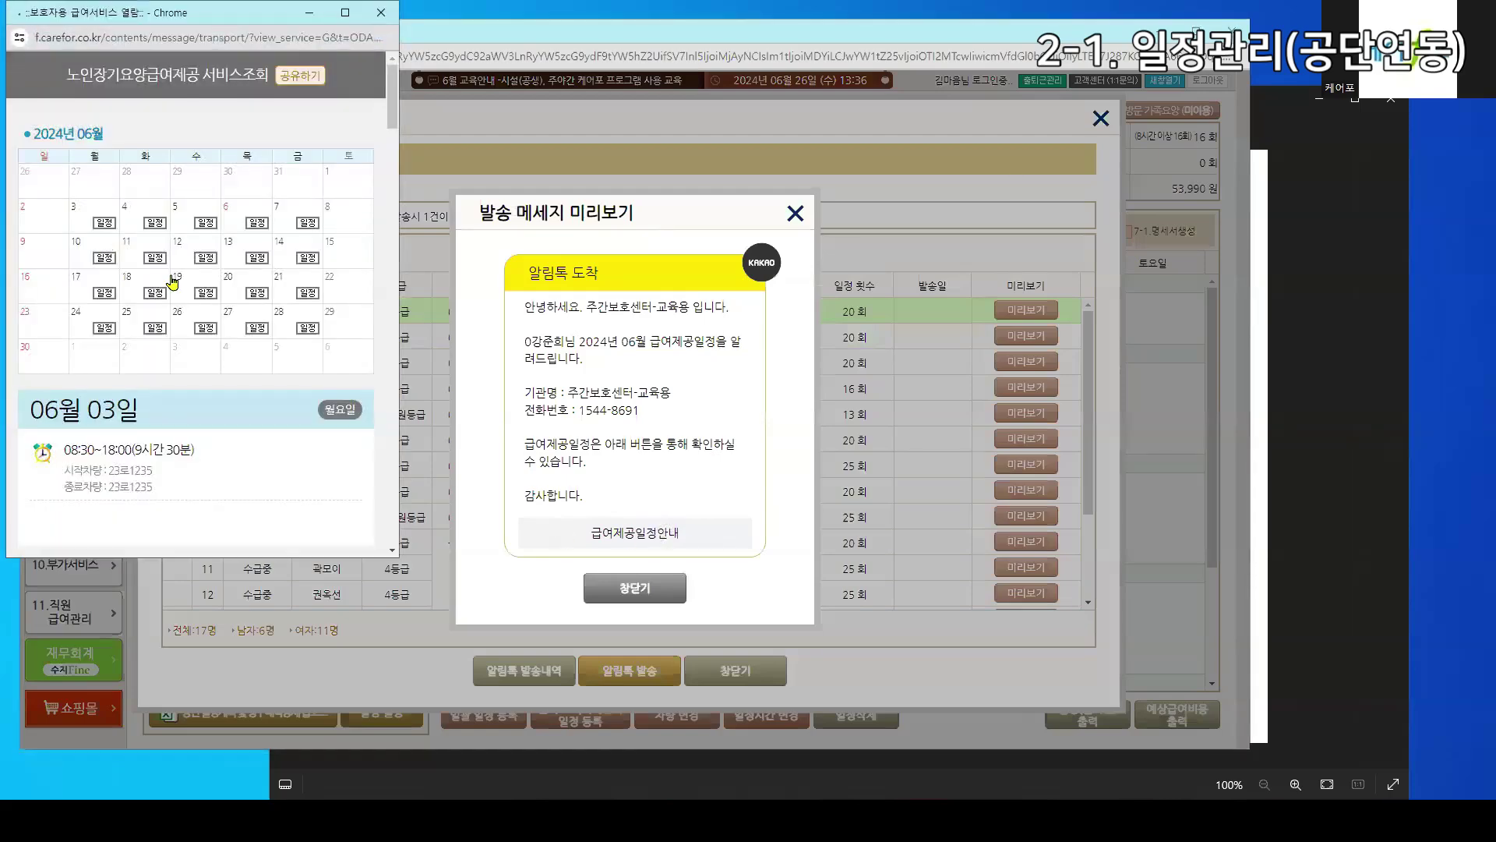
scroll(168, 292, "down", 2)
scroll(169, 293, "up", 2)
scroll(187, 346, "down", 4)
scroll(187, 346, "up", 4)
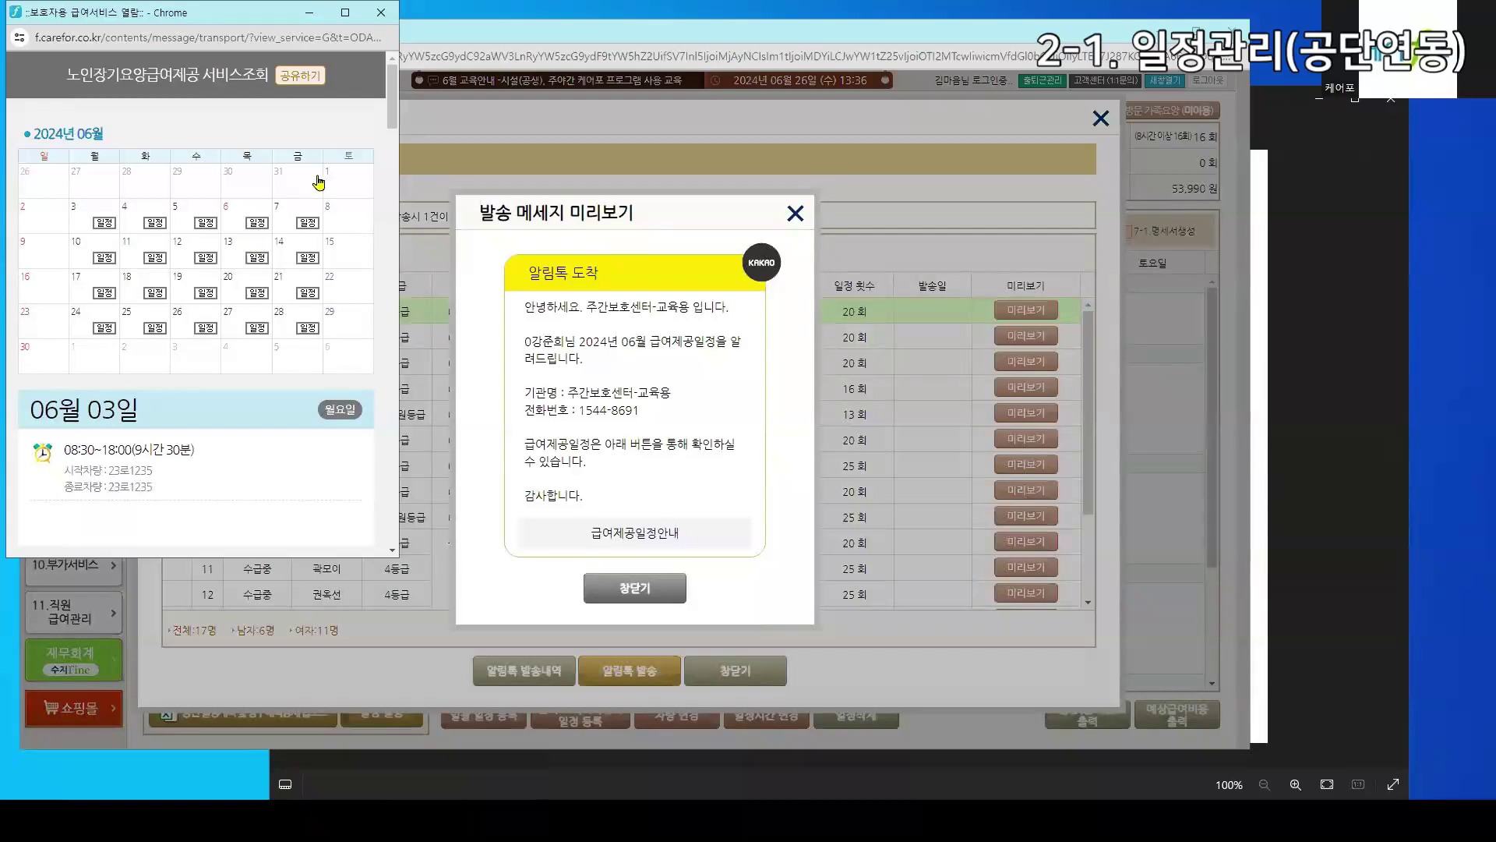
left_click(379, 25)
left_click(634, 587)
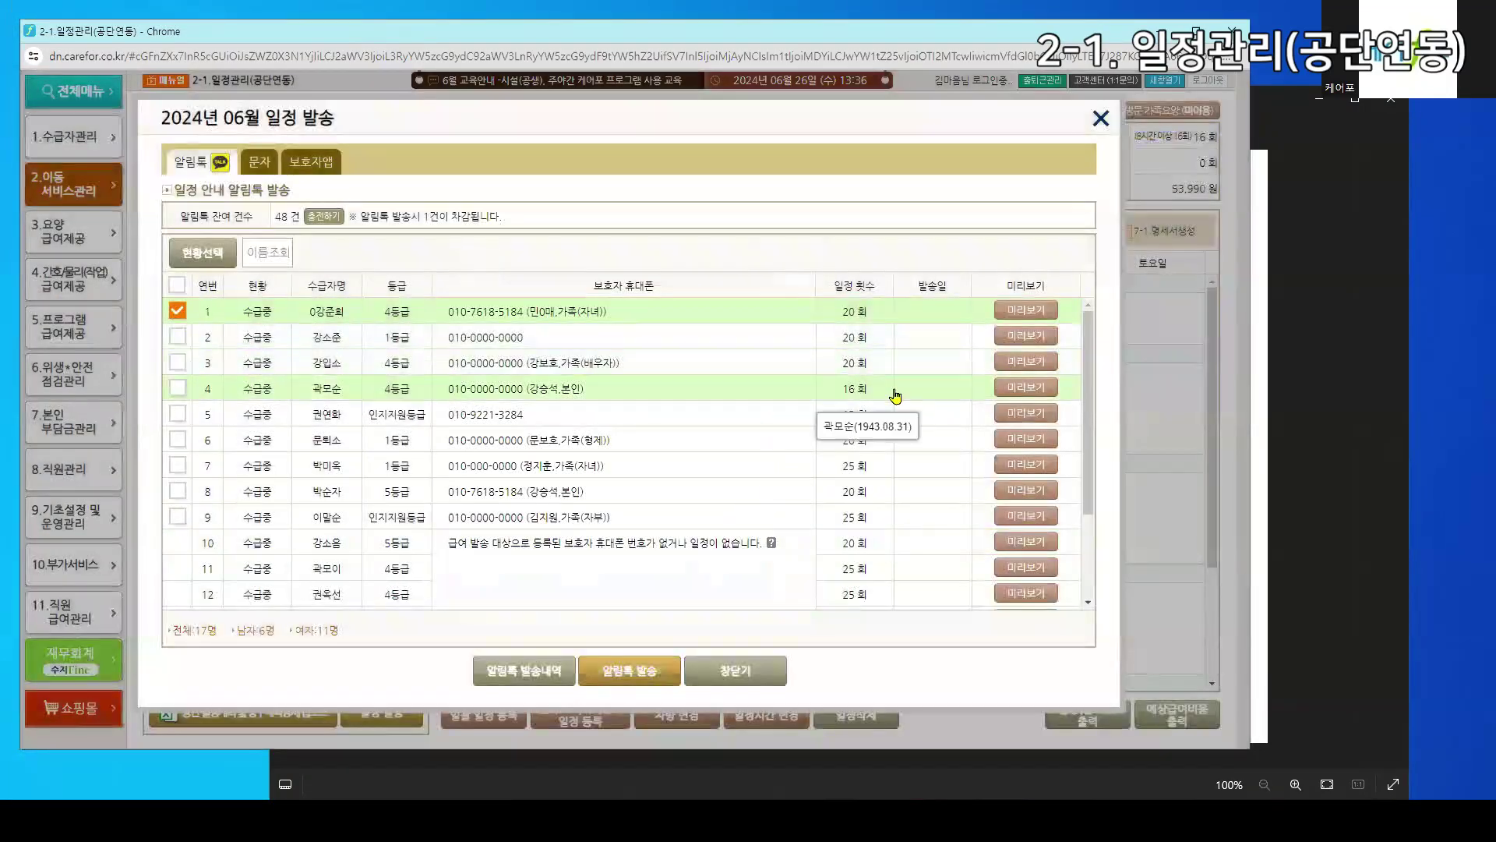
left_click(196, 165)
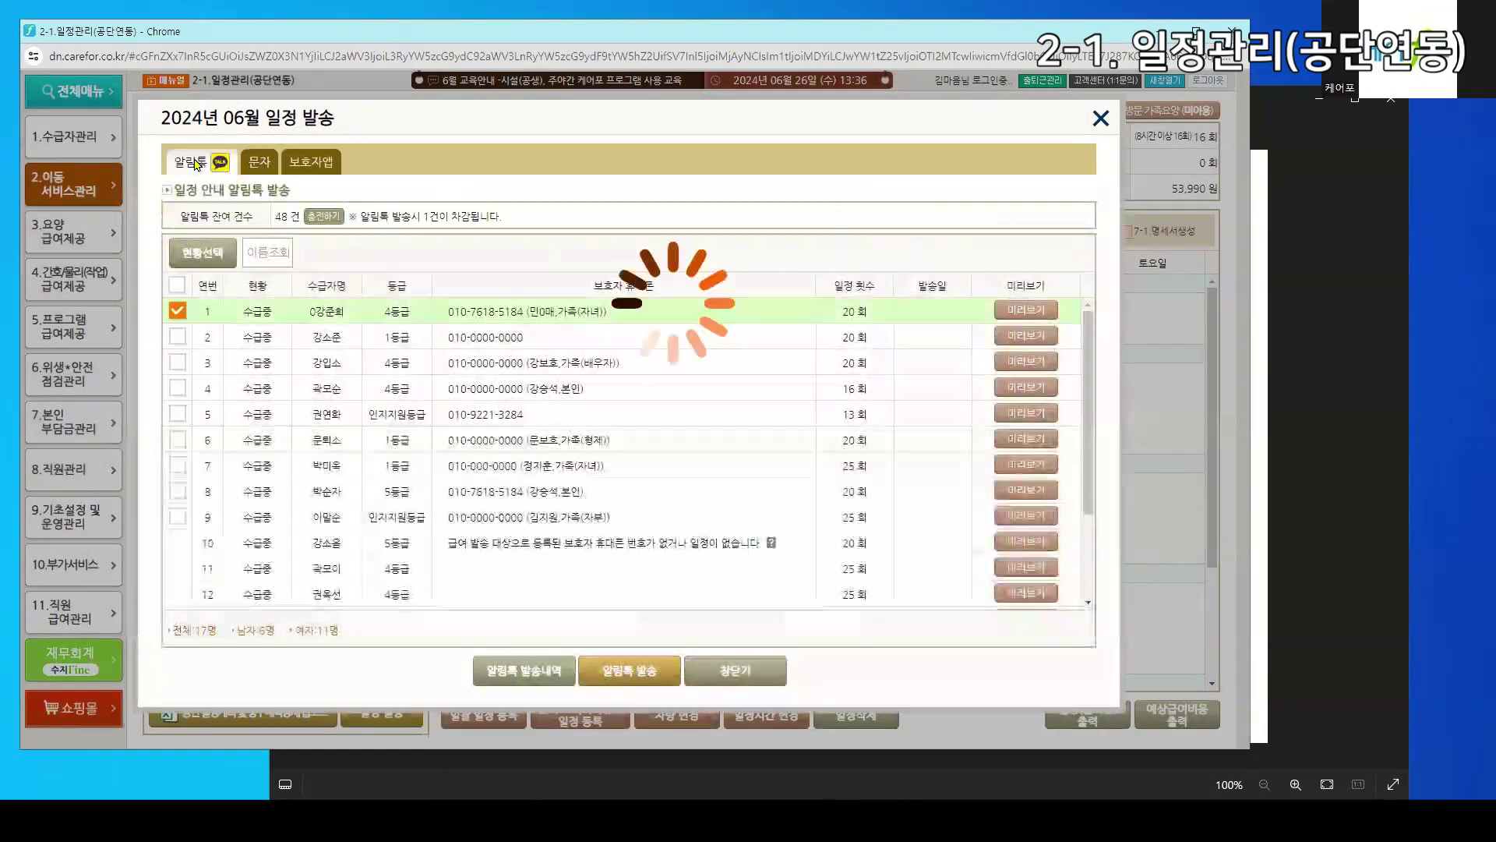
left_click(742, 670)
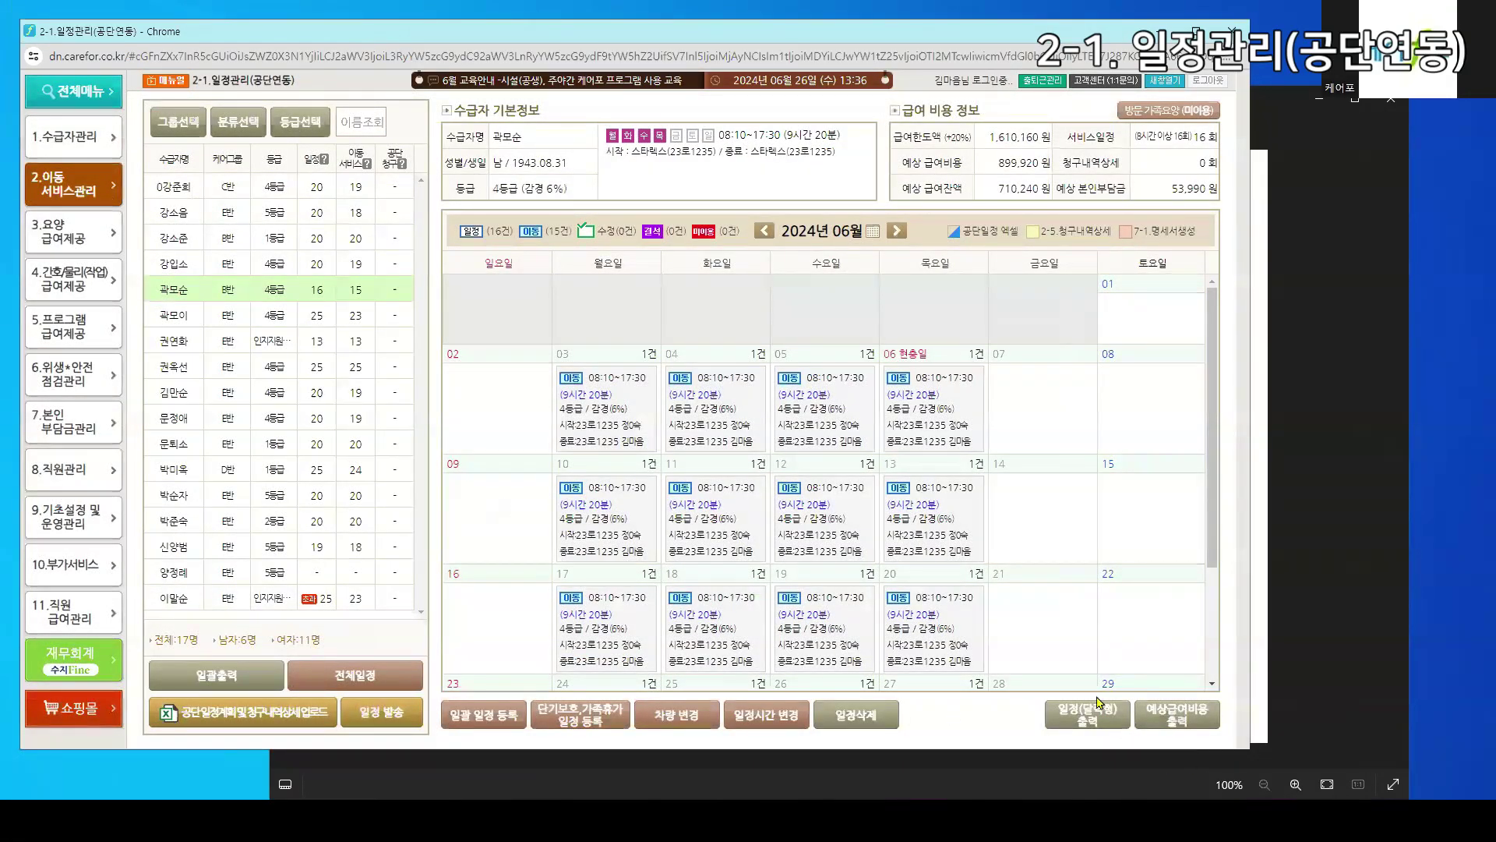
Preview the calendar-format 이동서비스 일정 printout, and select the first recipient in 일정 발송 but close it without sending
left_click(1061, 721)
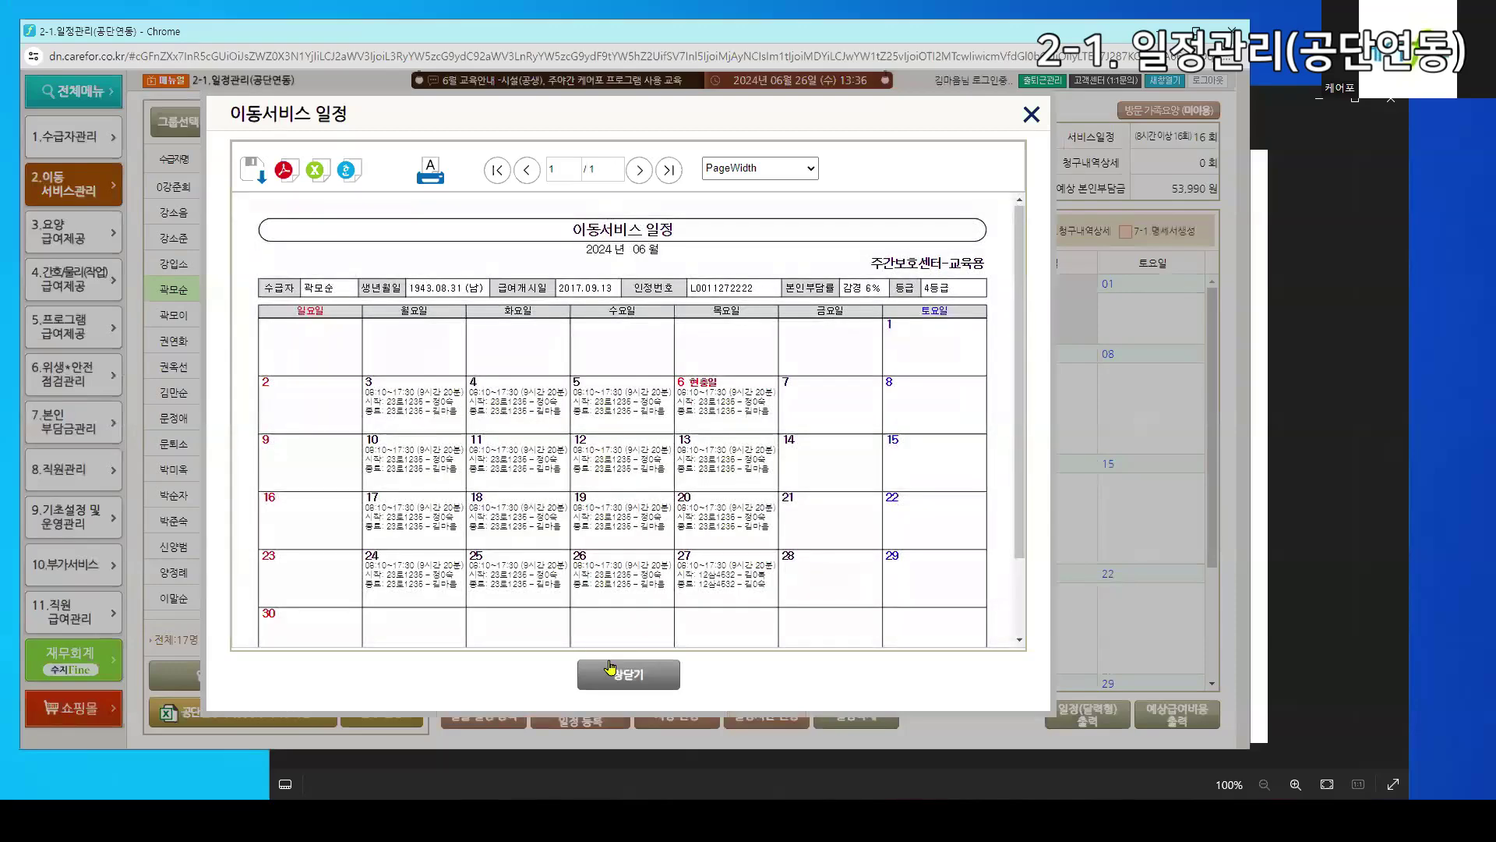
left_click(612, 672)
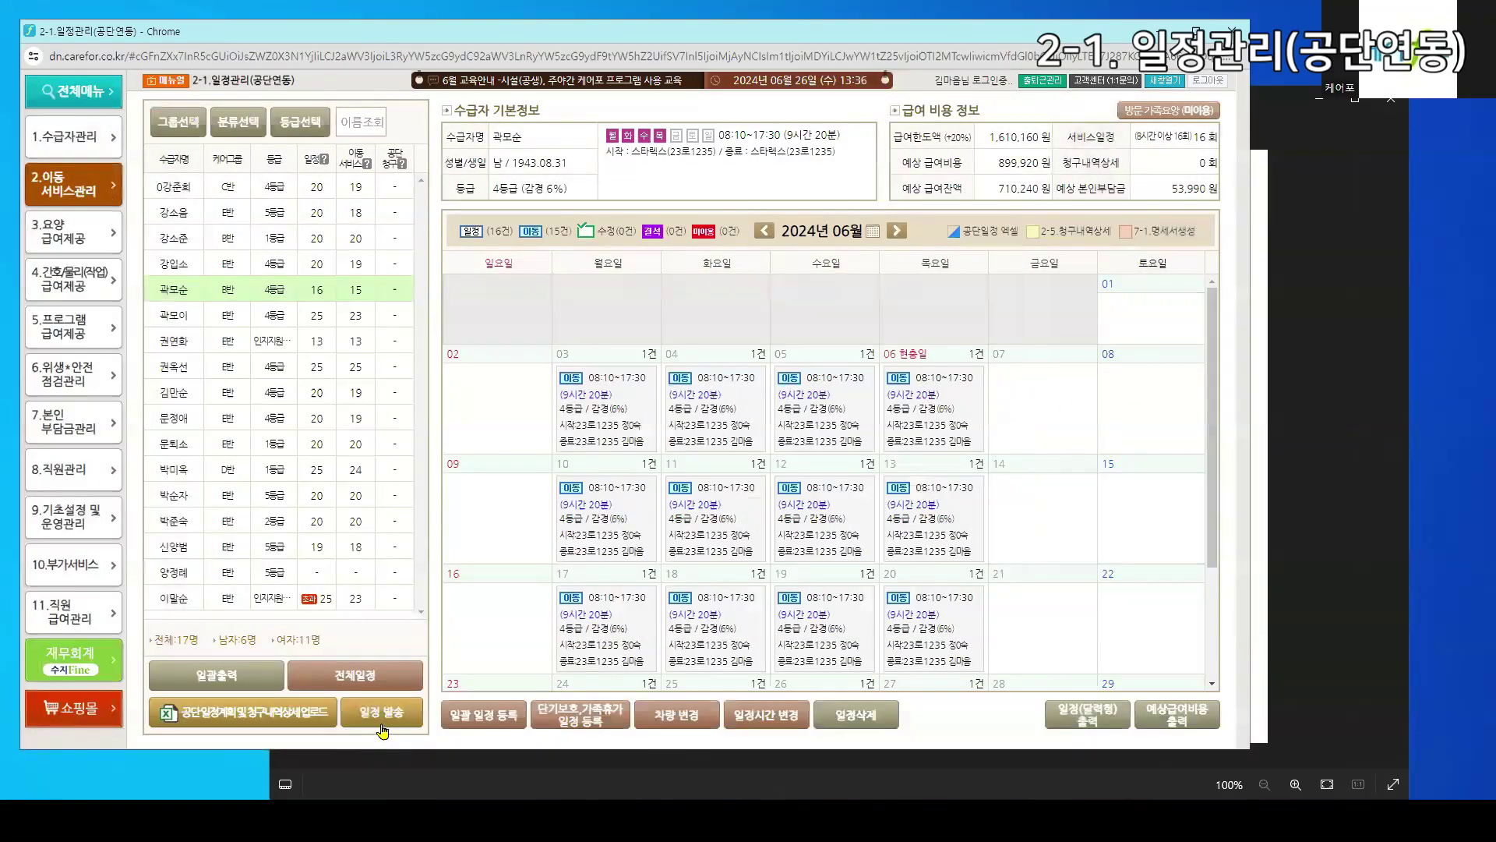
left_click(385, 712)
left_click(495, 312)
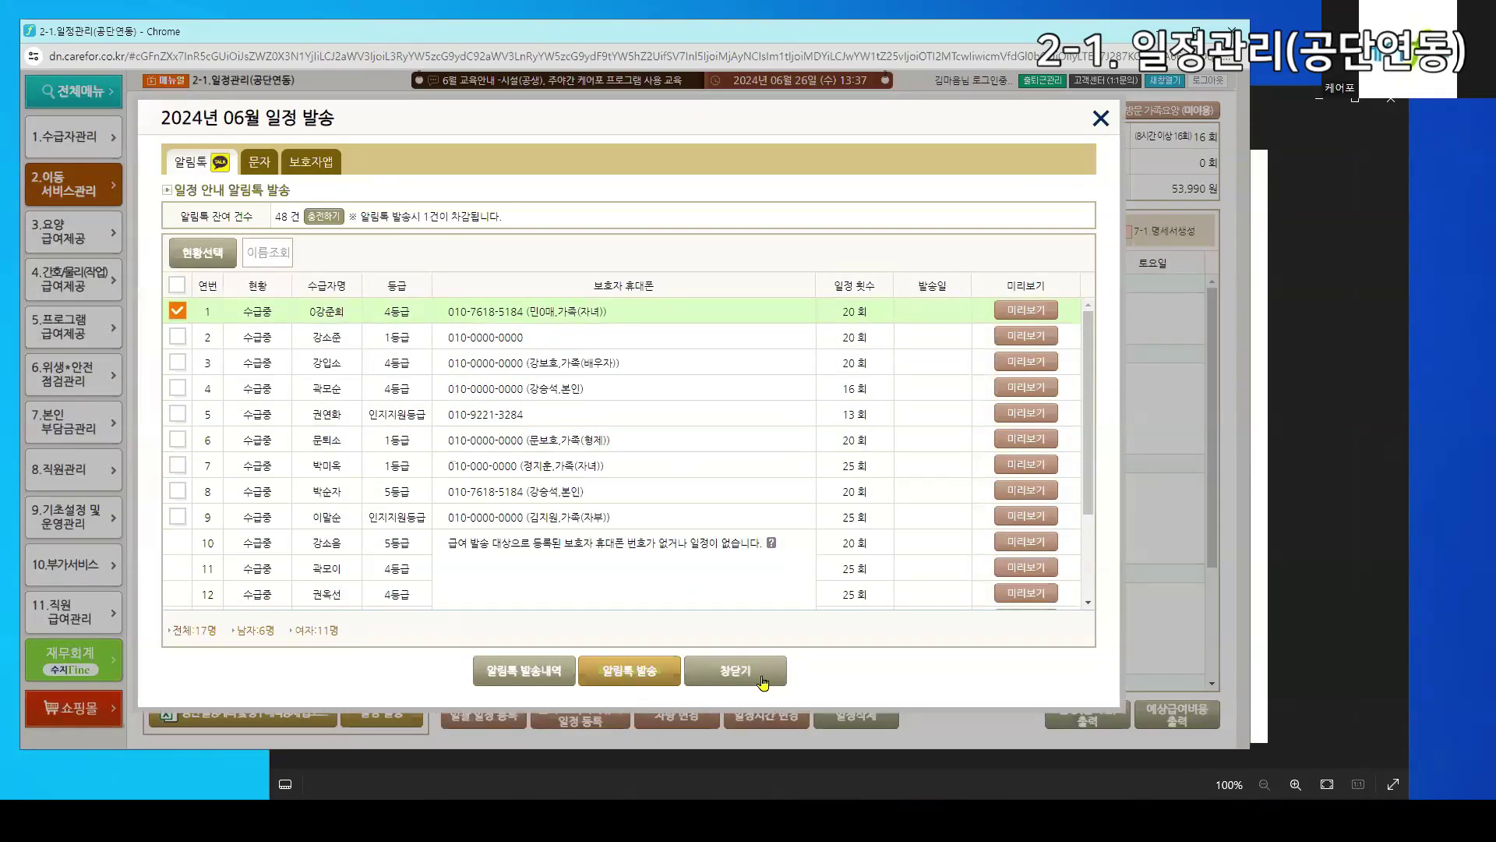
left_click(763, 684)
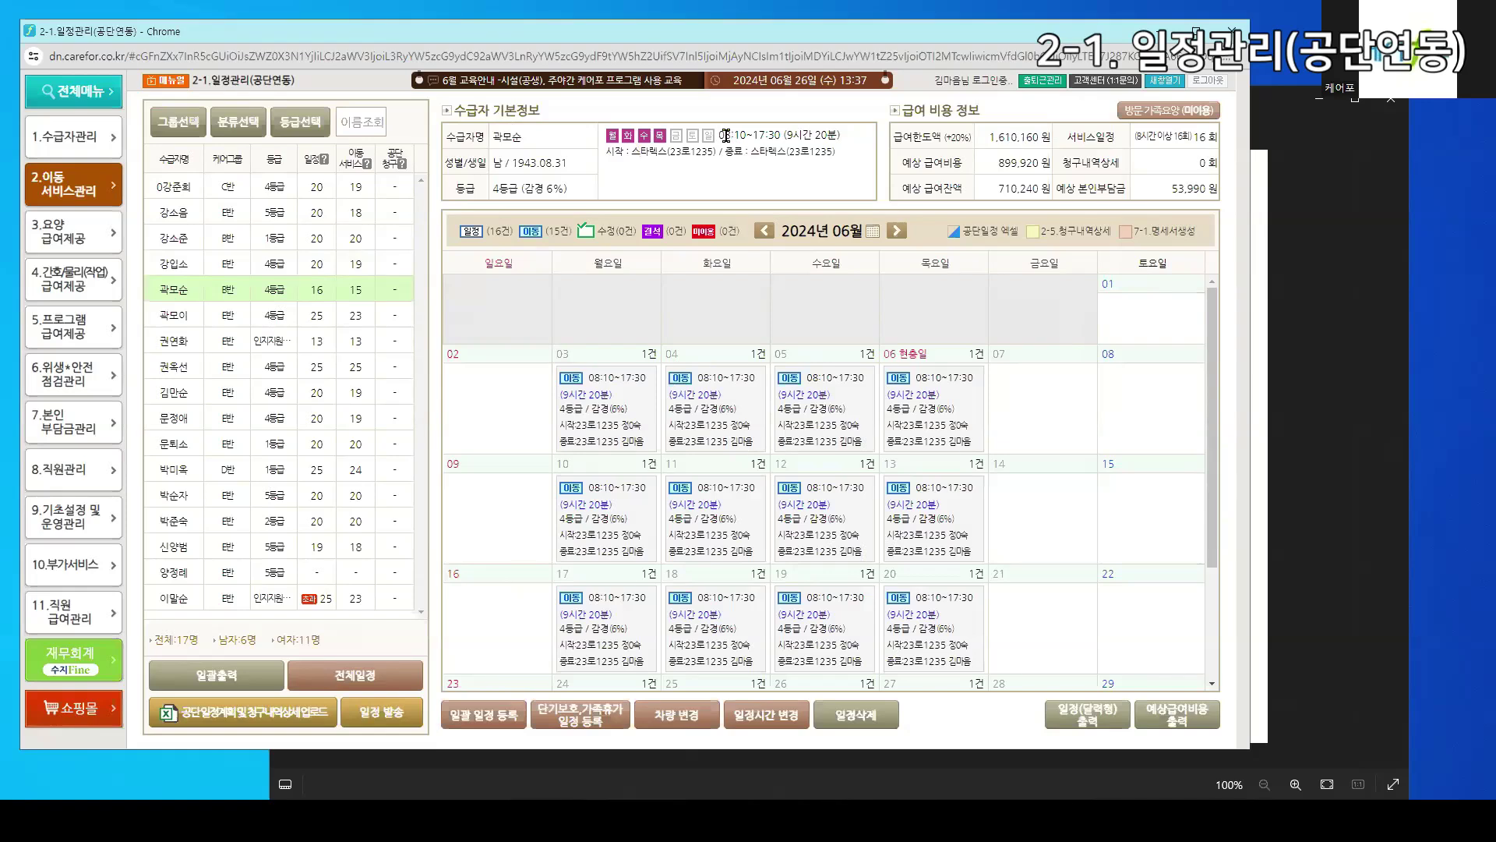
Review the recipient's service time and vehicle details, and inspect the 급여 이용 계획 edit form under 수급자관리 in a separate window
left_click_drag(725, 134, 849, 160)
left_click(852, 163)
left_click(1166, 81)
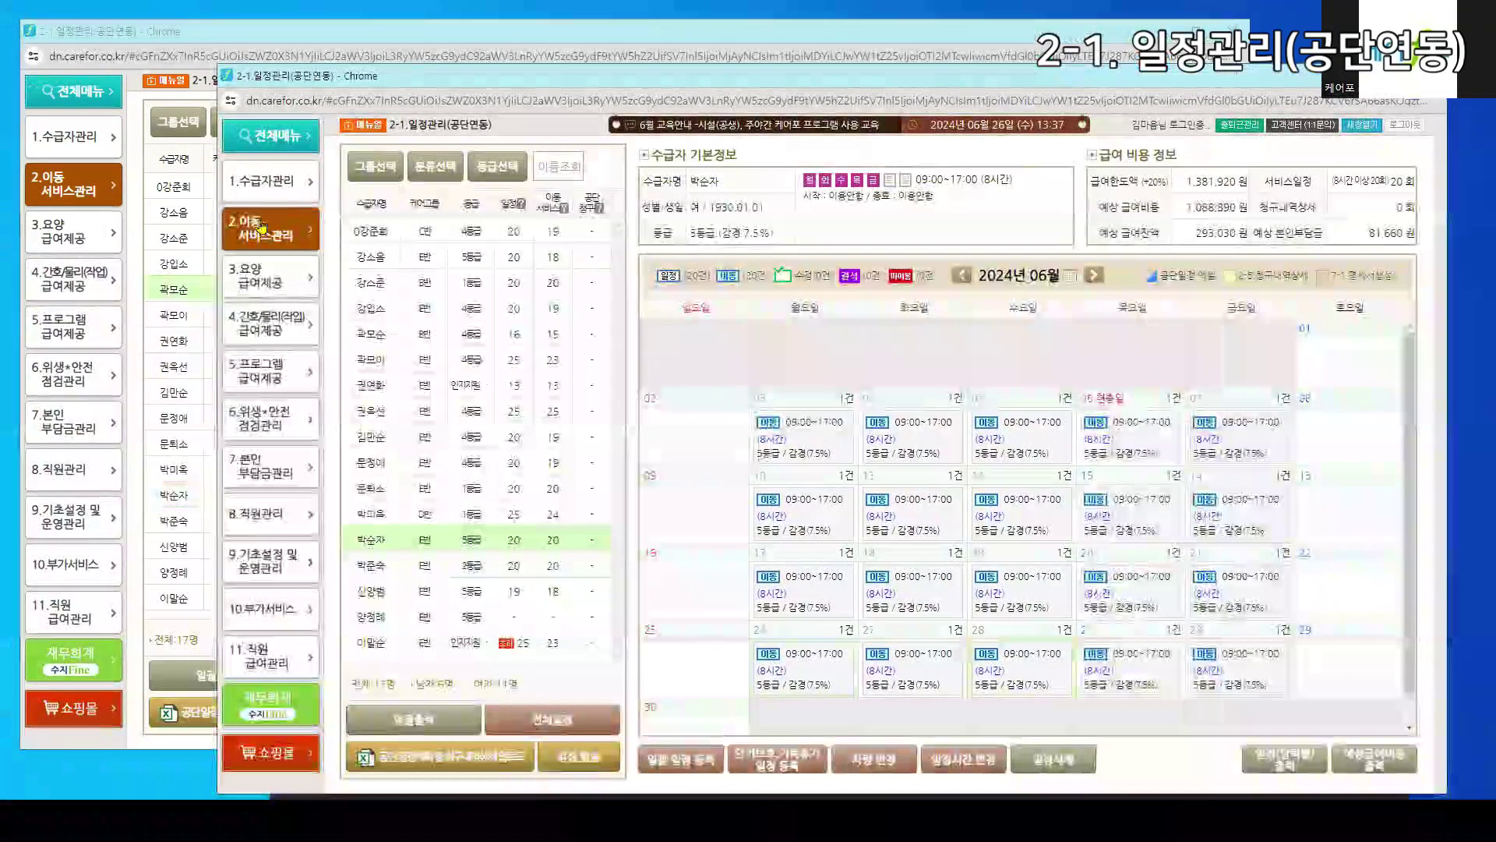
left_click(270, 182)
left_click(378, 181)
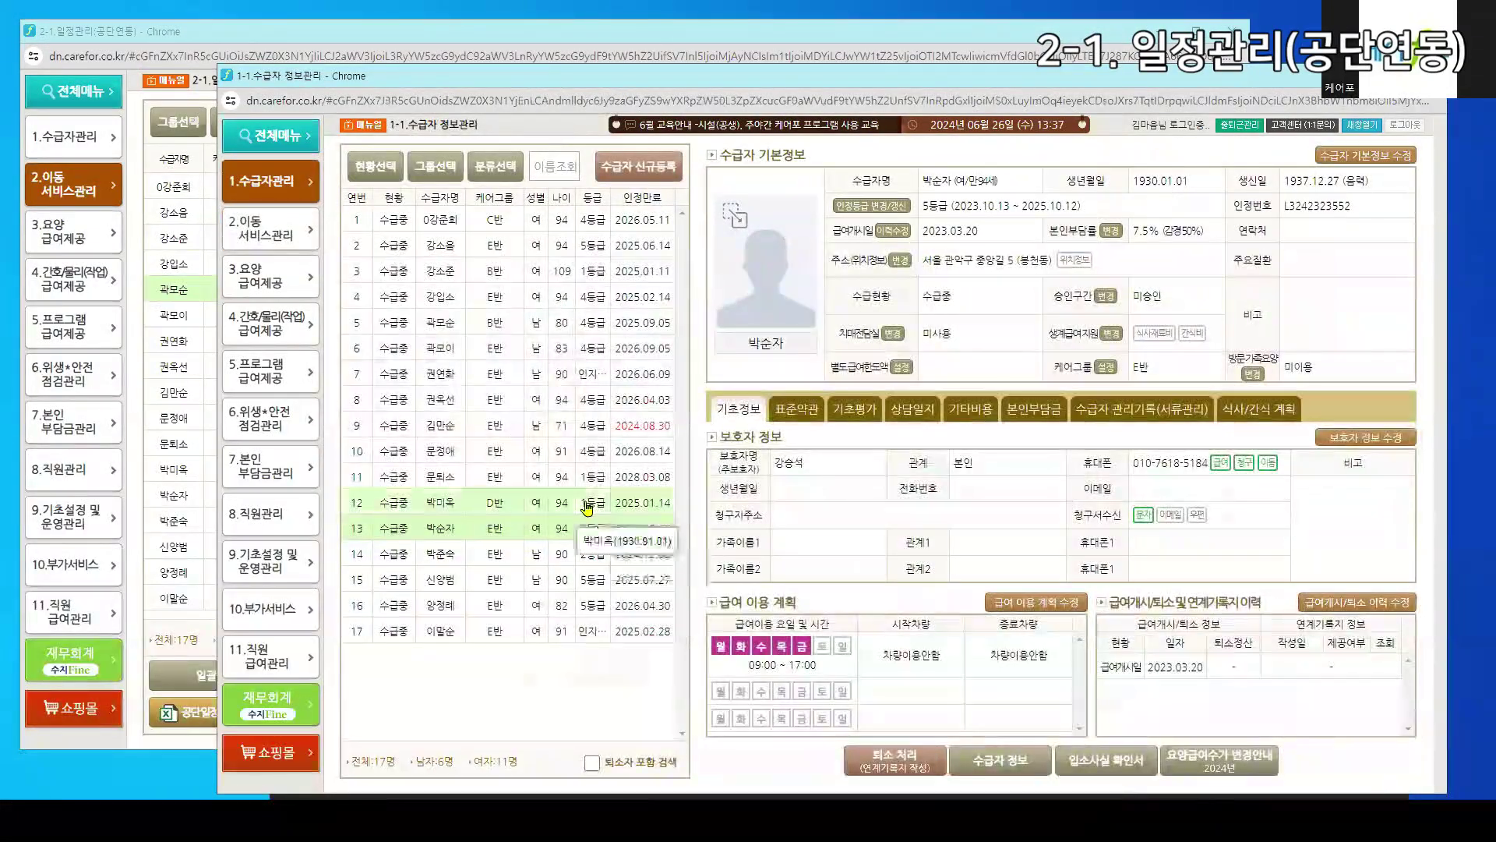
left_click(1042, 596)
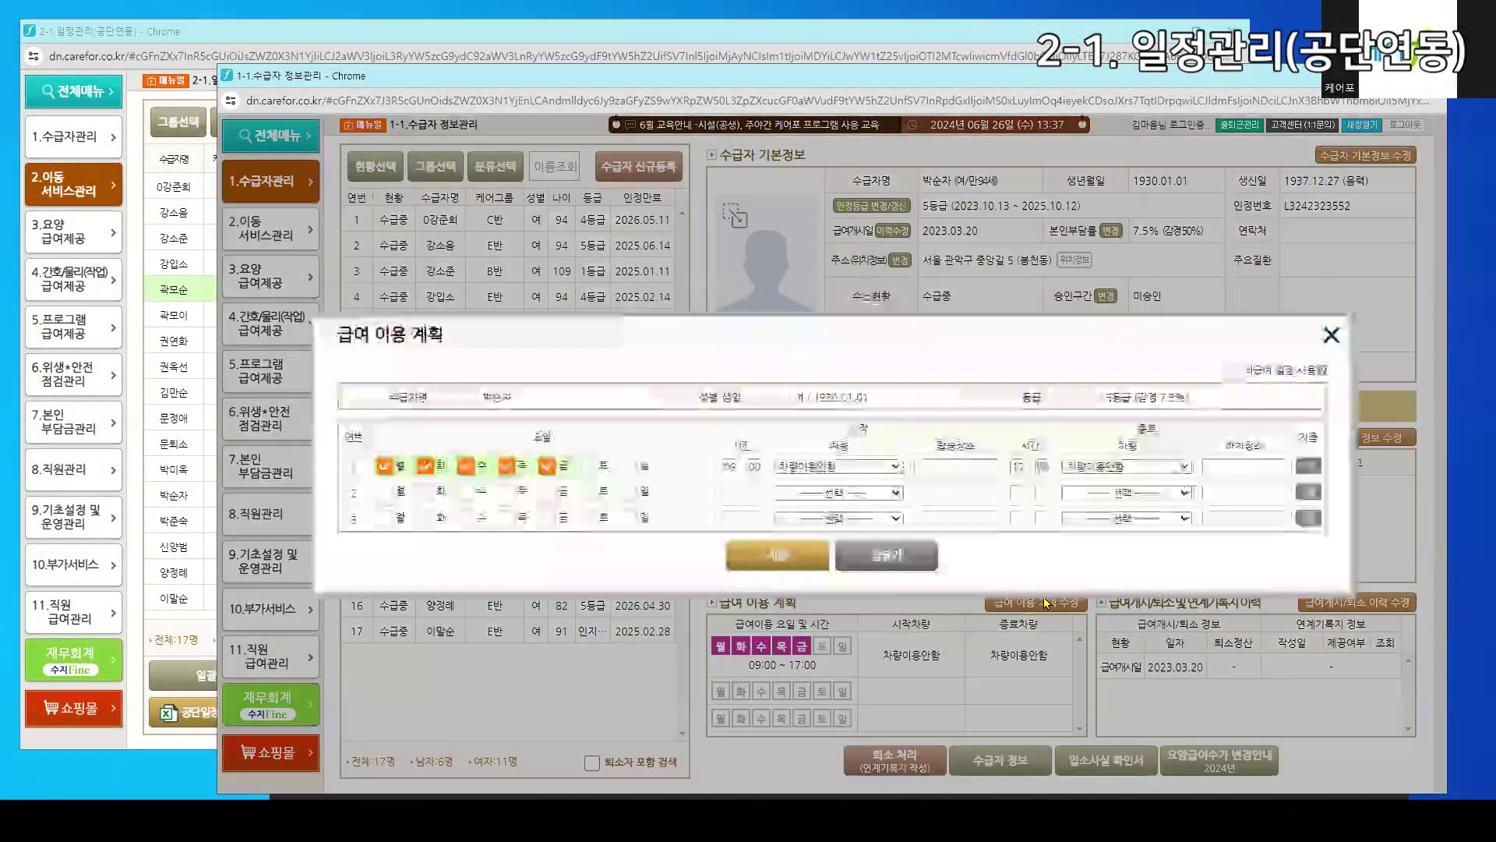
left_click(879, 560)
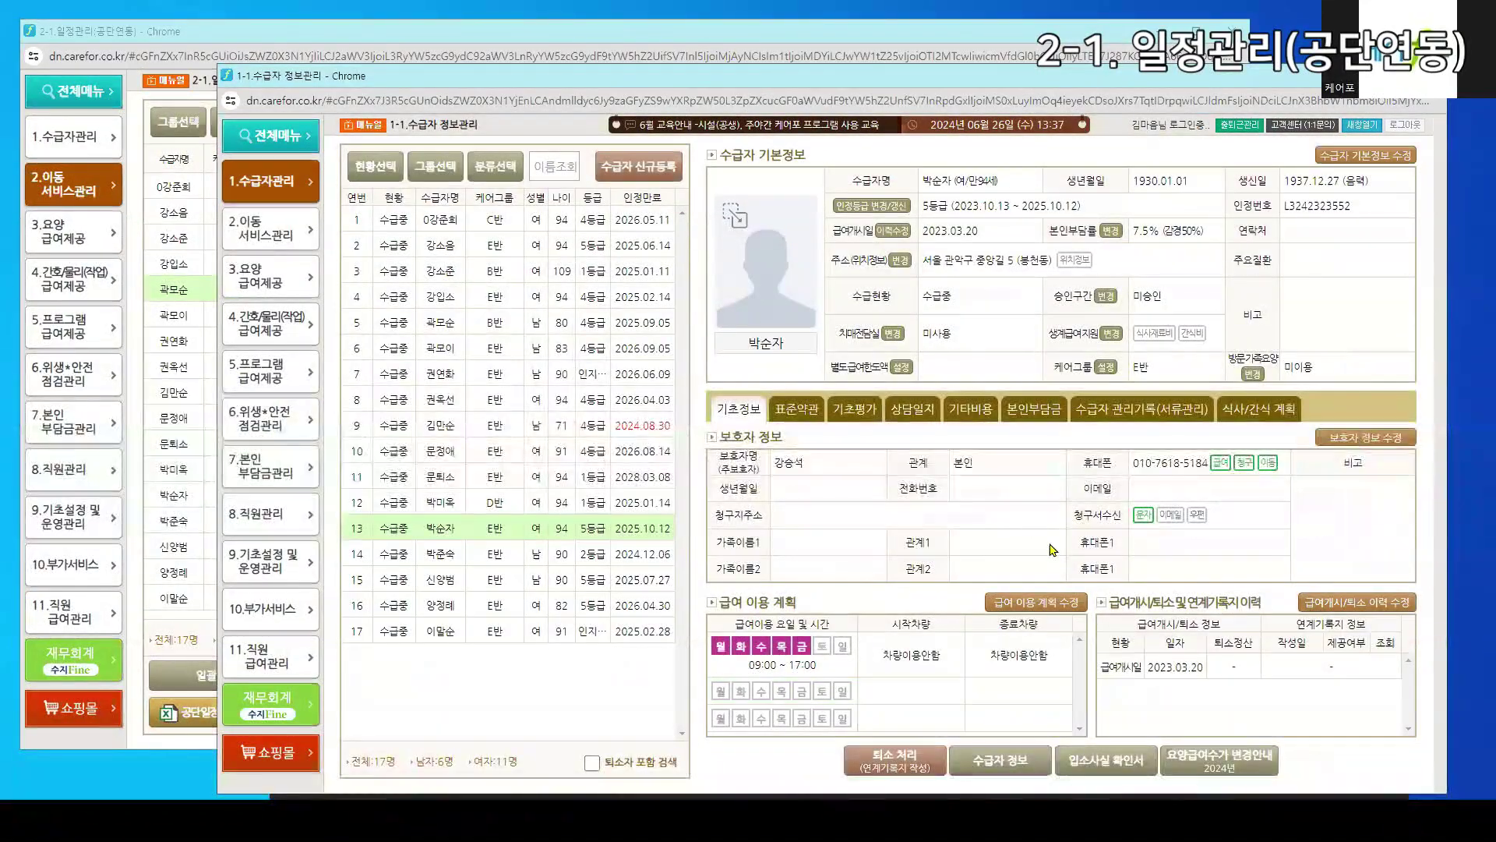
key("ctrl+w")
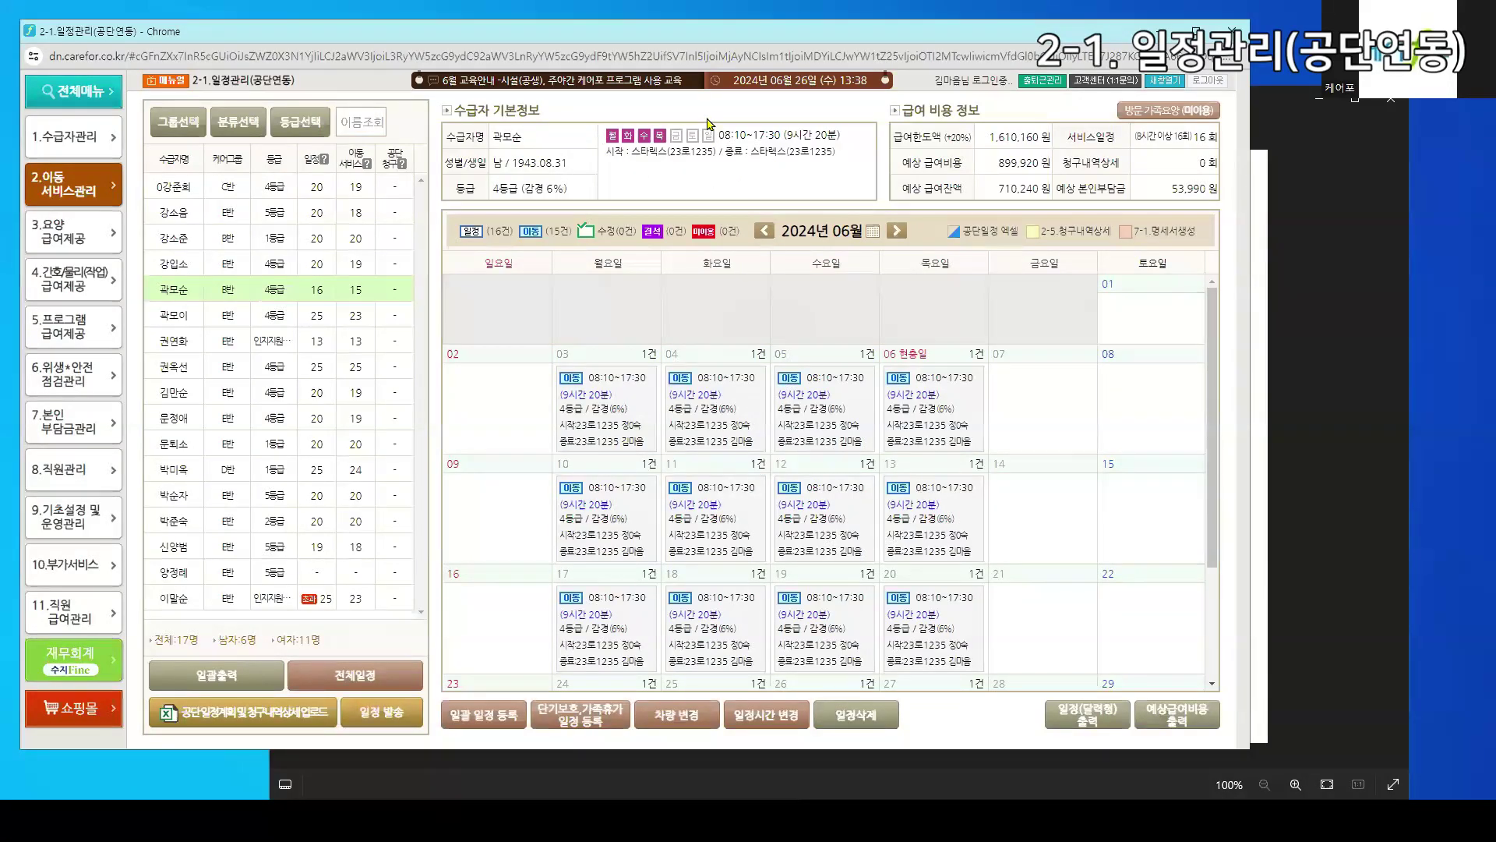
Examine the 급여 비용 정보 of the fifth listed recipient: benefit limit, expected cost, balance, service count, billing details, and expected copayment
left_click_drag(999, 138, 1033, 139)
left_click(1010, 161)
double_click(1005, 161)
left_click_drag(999, 188, 1040, 188)
left_click_drag(1171, 189, 1201, 220)
left_click_drag(990, 136, 1069, 184)
left_click(1093, 187)
left_click_drag(1171, 189, 1185, 188)
left_click_drag(1066, 137, 1122, 141)
left_click_drag(1061, 163, 1120, 162)
left_click_drag(1065, 137, 1219, 150)
left_click(1220, 151)
mouse_move(1193, 137)
left_mouse_down()
mouse_move(1153, 136)
mouse_move(1182, 136)
left_mouse_up()
left_click(1175, 149)
left_click_drag(945, 137, 957, 161)
left_click(971, 135)
left_click_drag(1135, 135, 1183, 137)
Set the end time of the fifth listed recipient's 2024.06.27 schedule to 14:30, save it, and check the updated 급여 비용 정보
scroll(899, 482, "down", 3)
left_click(919, 594)
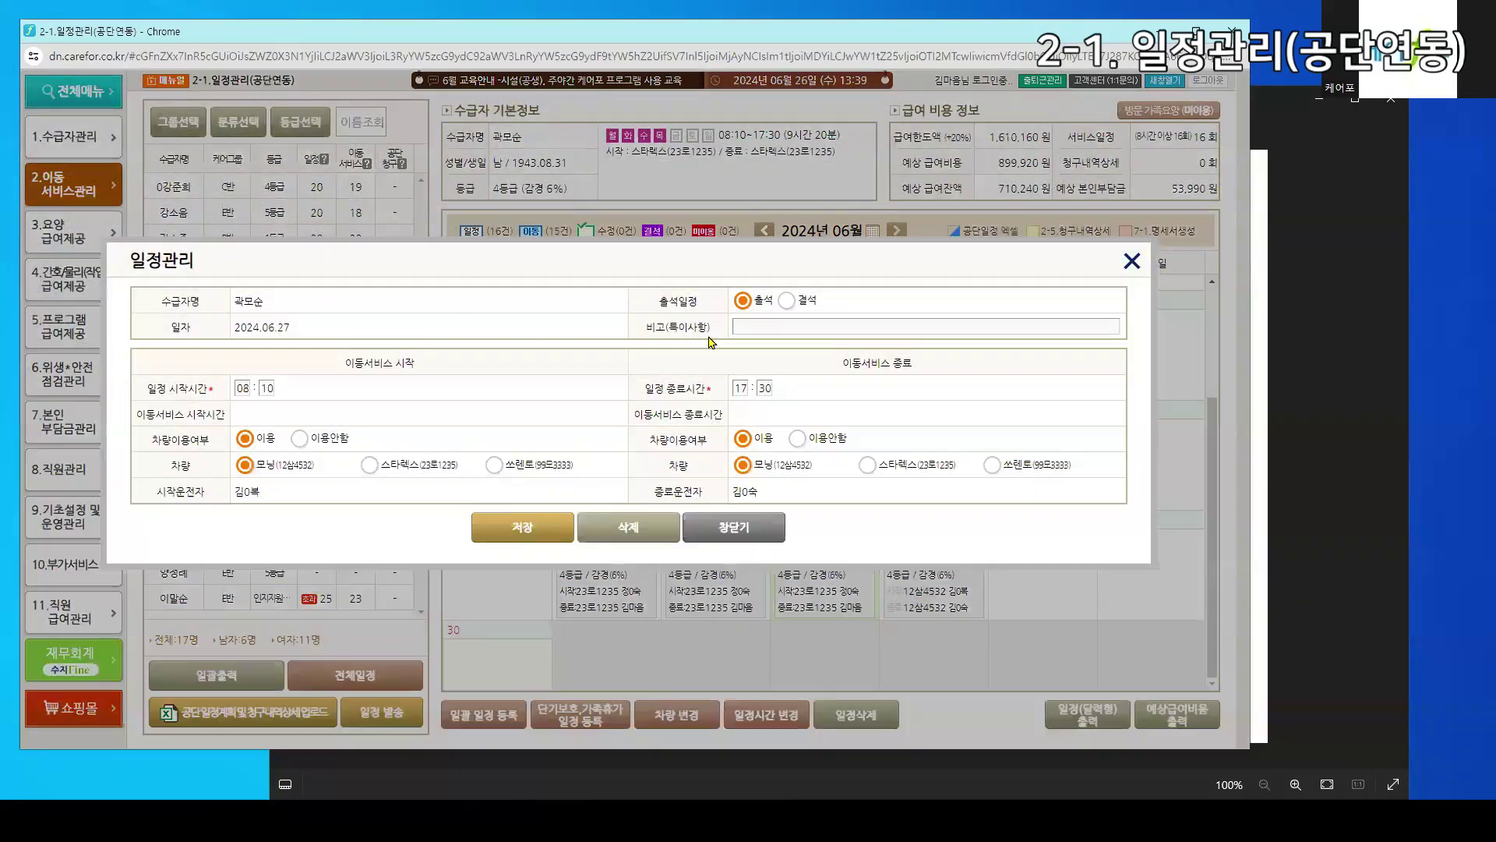
double_click(740, 387)
type("14")
left_click(542, 535)
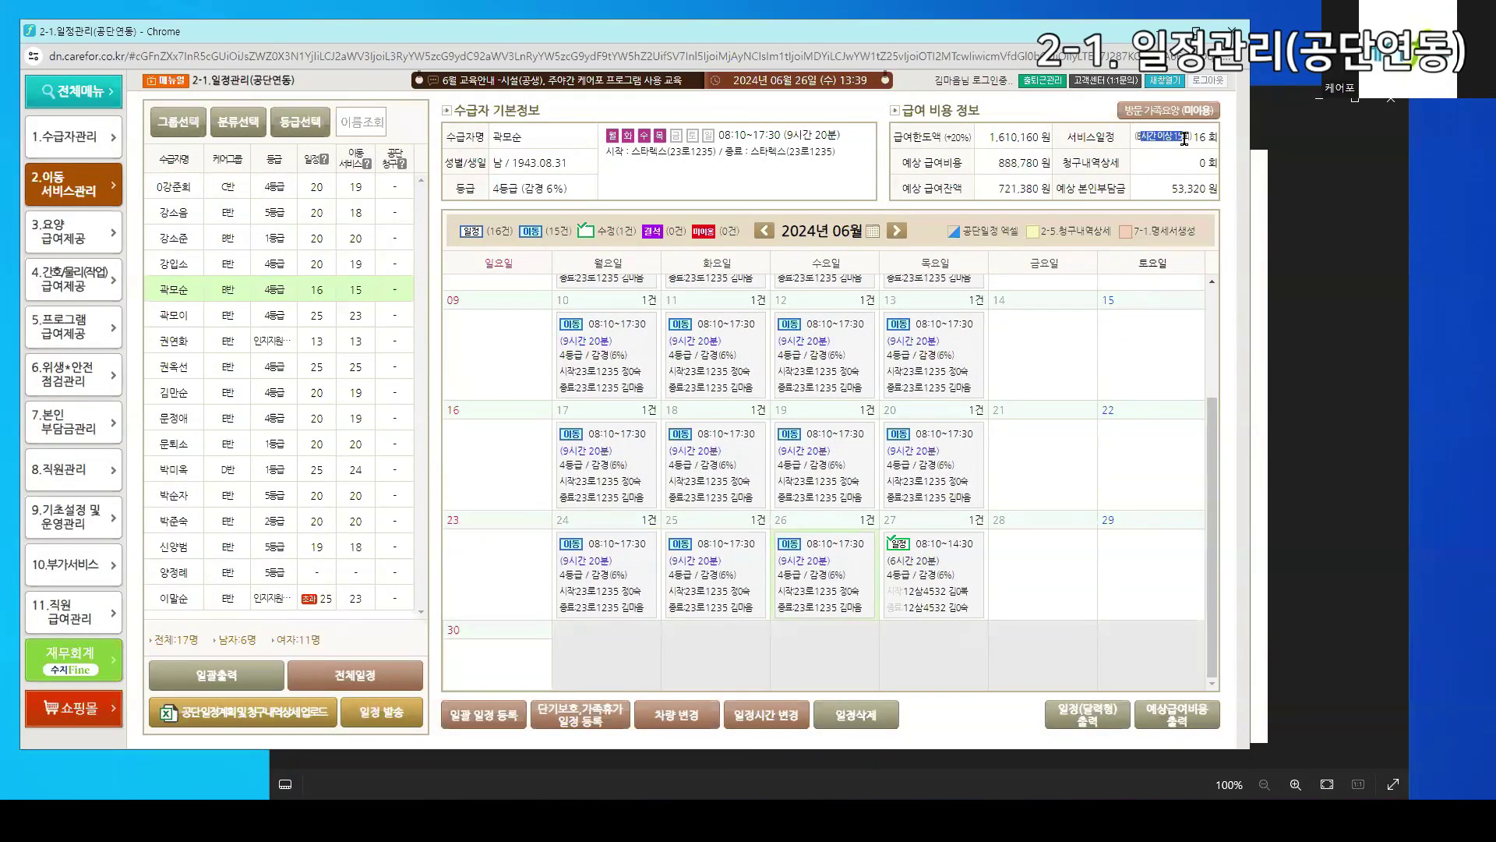
scroll(1038, 350, "up", 1)
scroll(1044, 335, "up", 4)
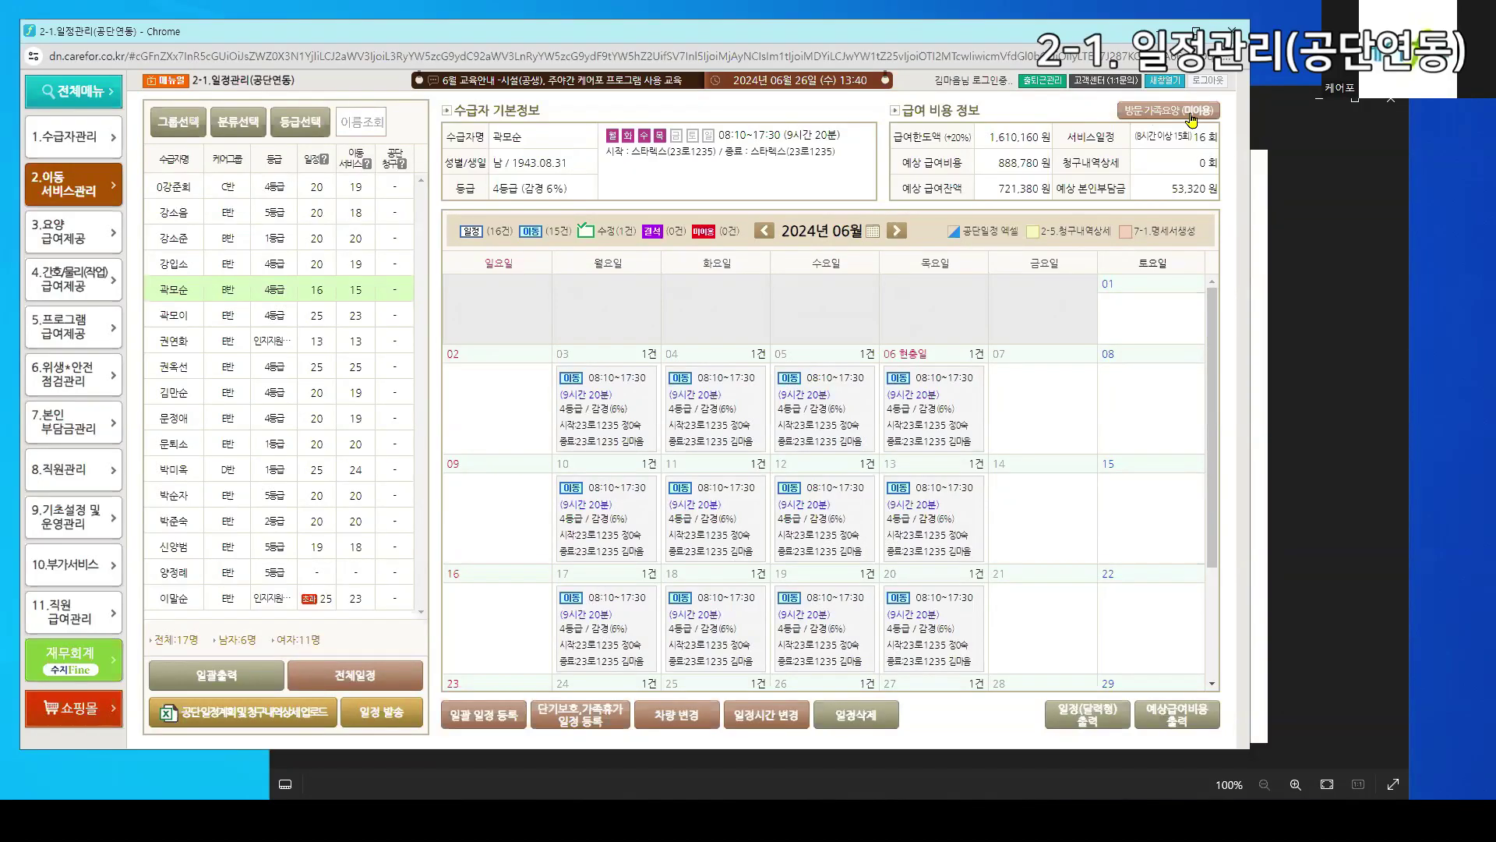
In the separate window, open 1-1.수급자 정보관리 and view the thirteenth listed recipient's 방문 가족요양 변경 이력, closing it without changes
left_click(318, 269)
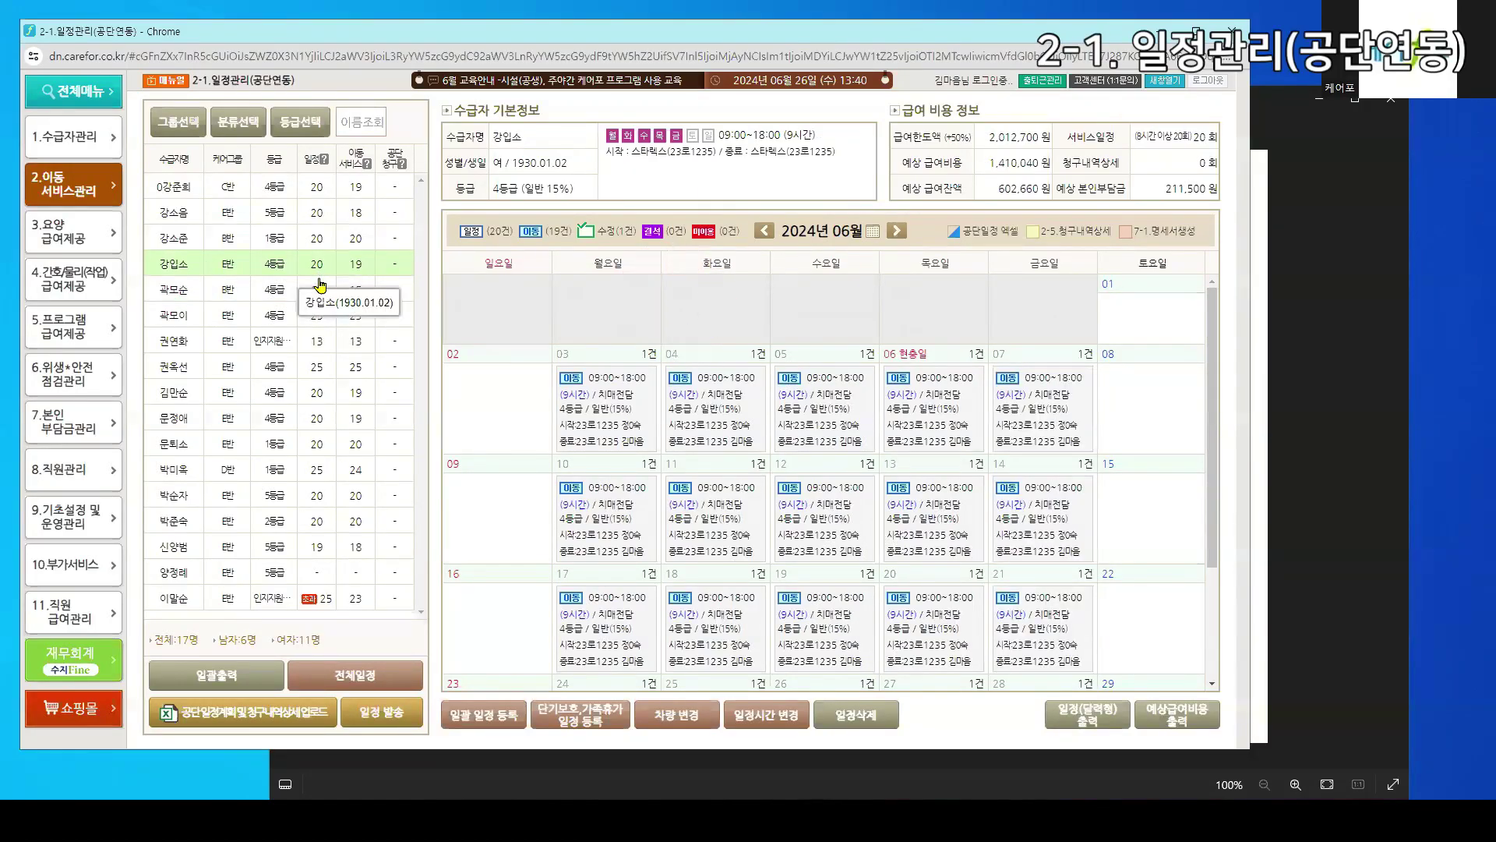
left_click(320, 287)
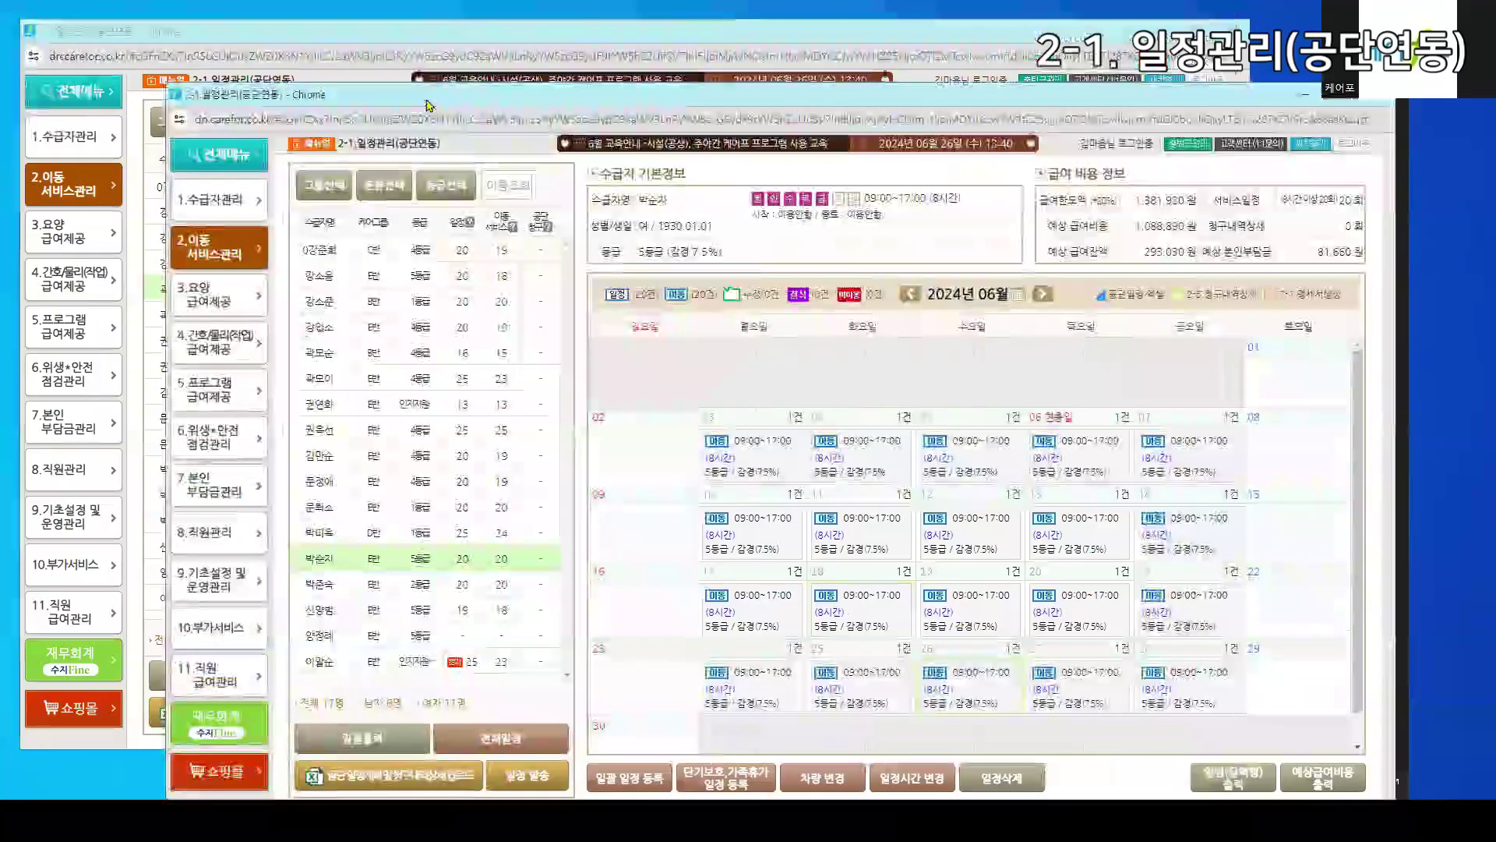
left_click(229, 212)
left_click(407, 198)
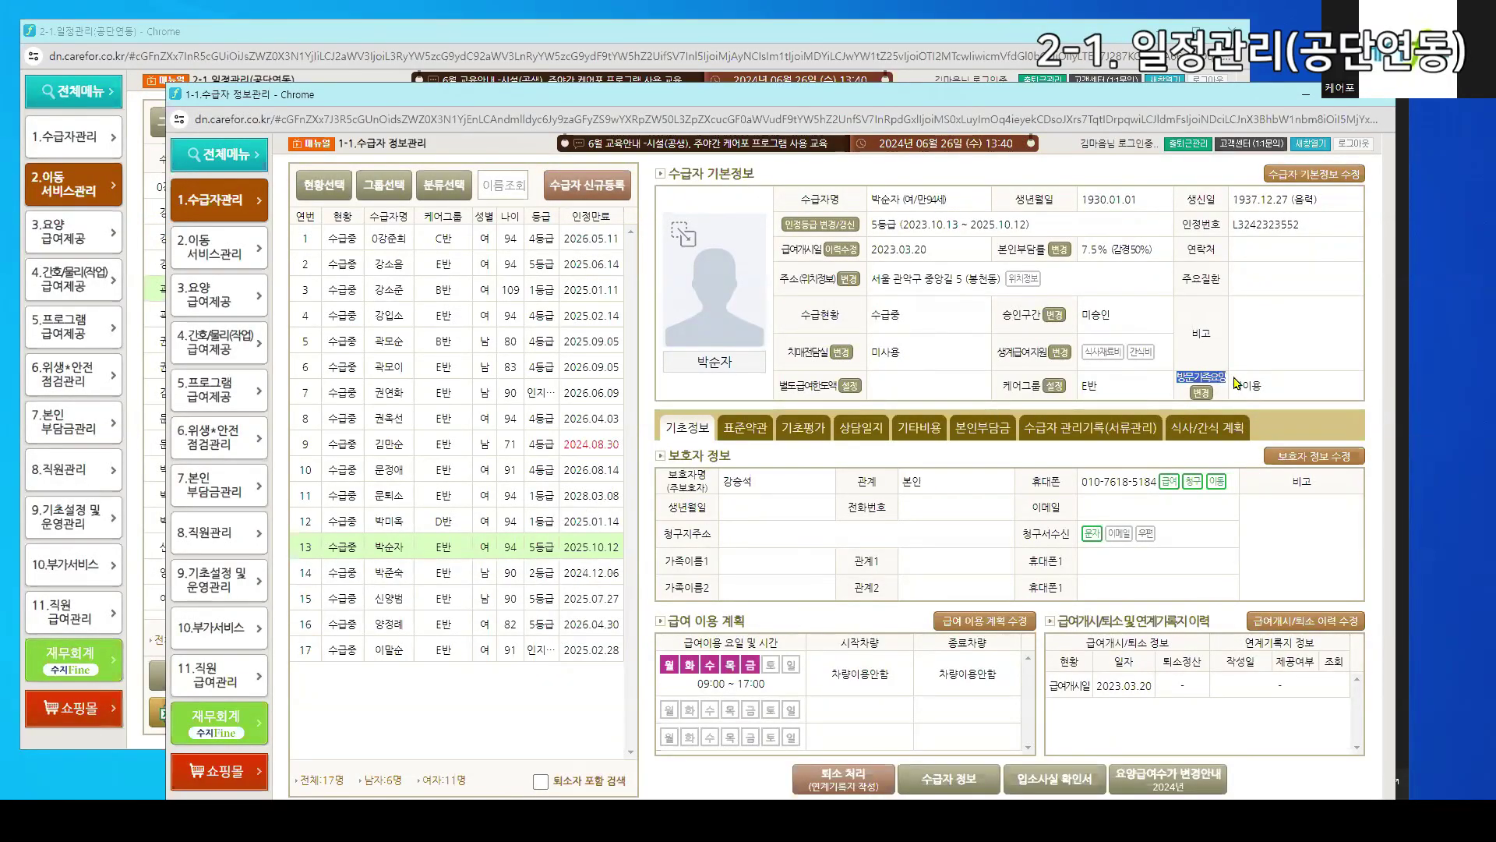
left_click(1201, 393)
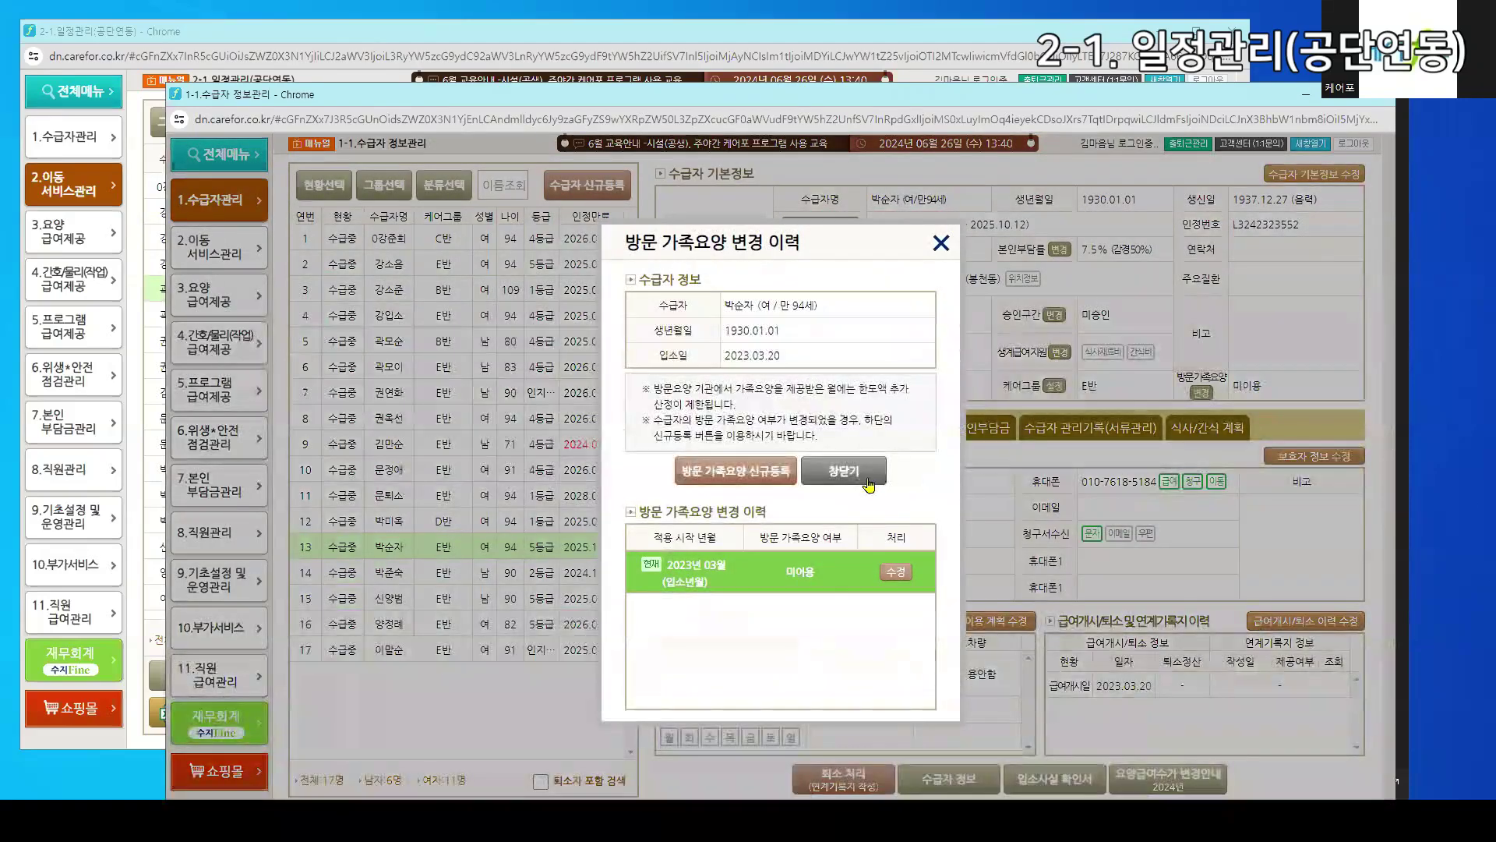
left_click(864, 474)
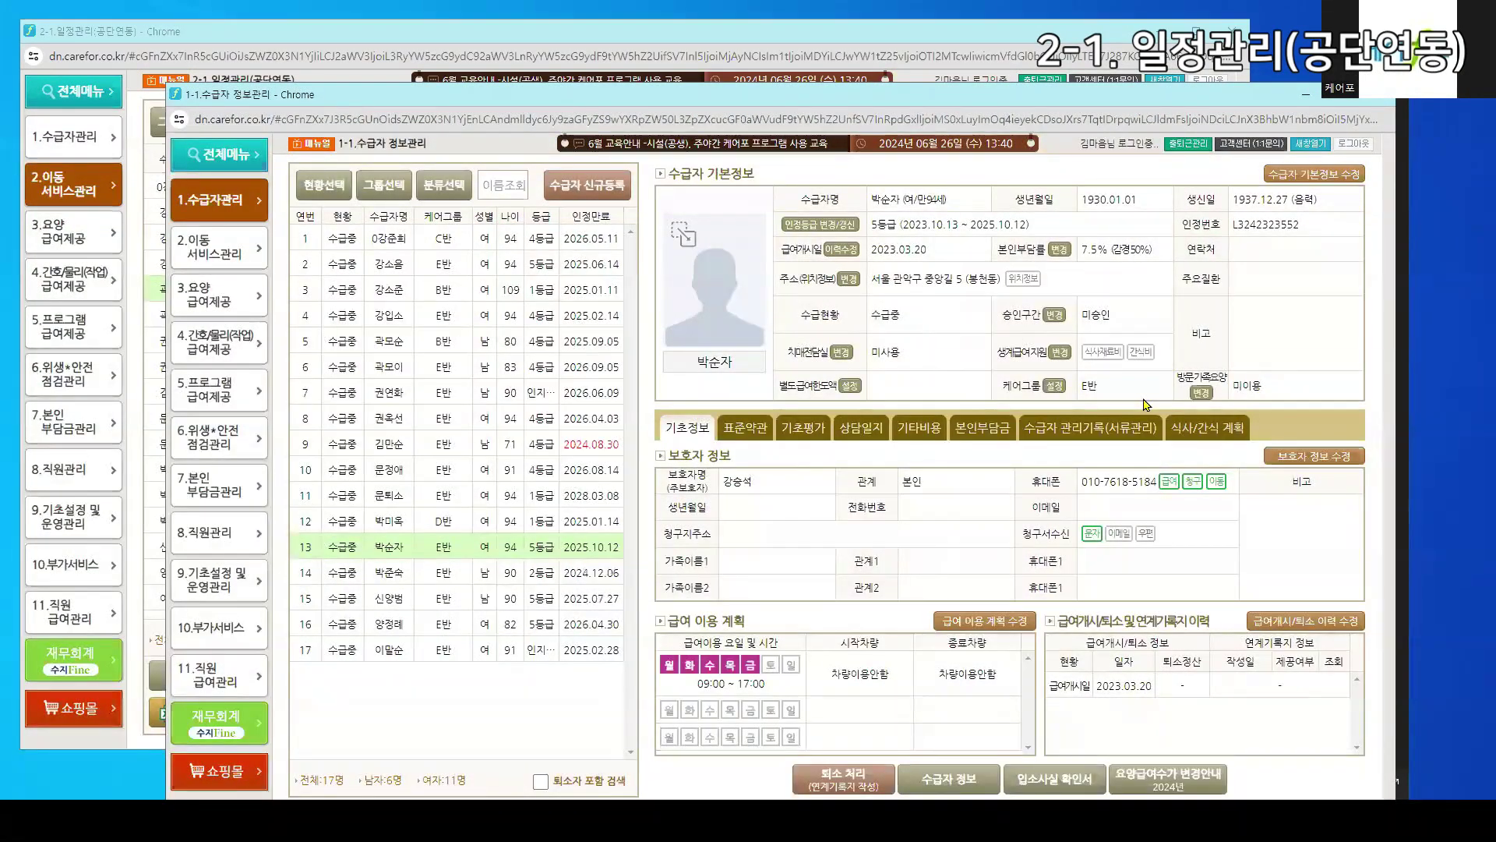
Back in 2-1.일정관리, examine the fifth listed recipient's 방문 가족요양 변경 이력, including the 2023년 07월 entry, and close it
left_click(864, 32)
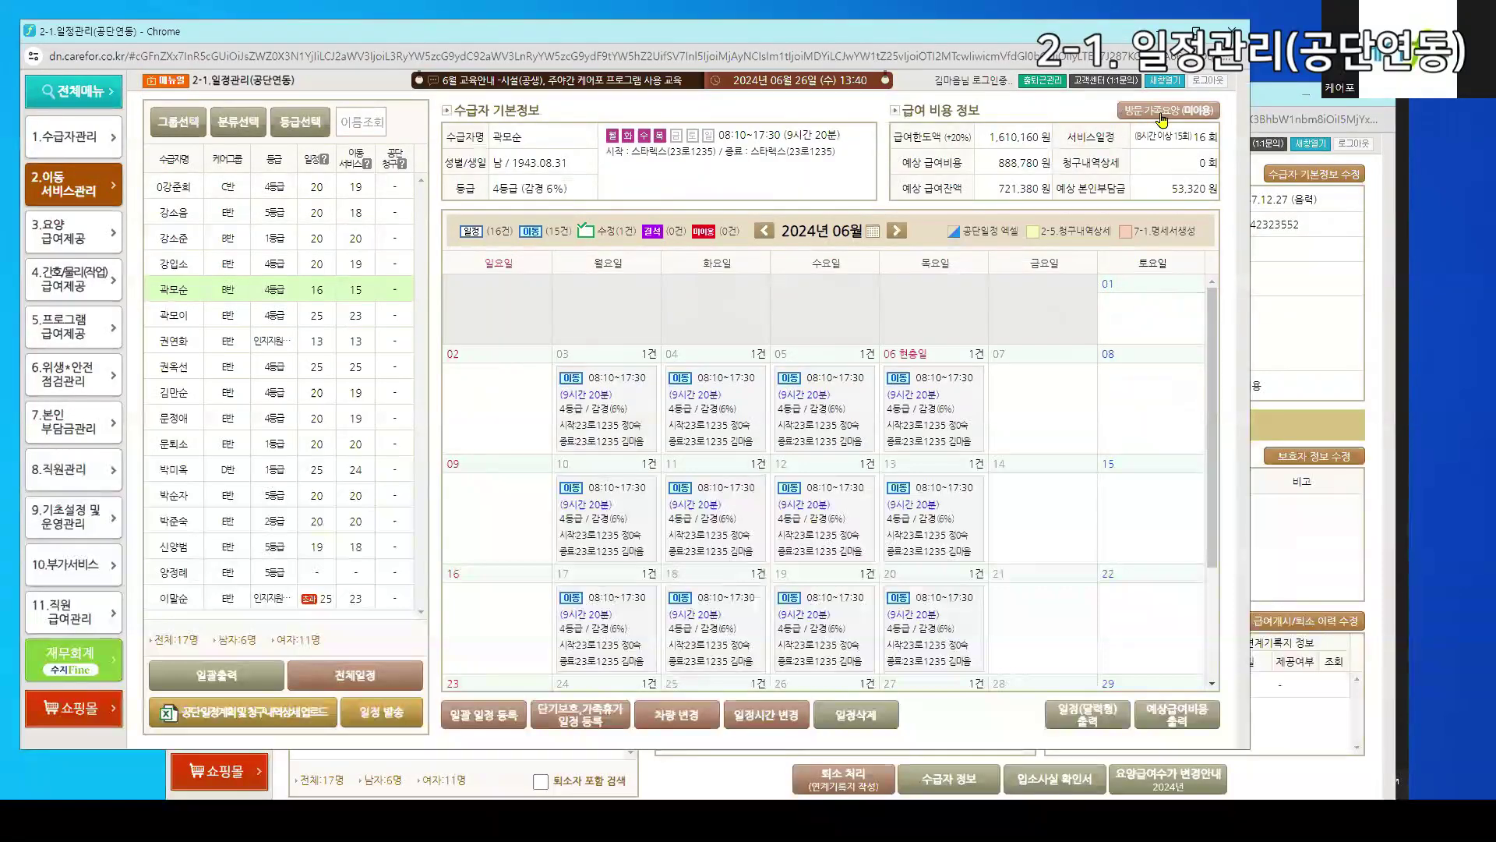
left_click(1312, 343)
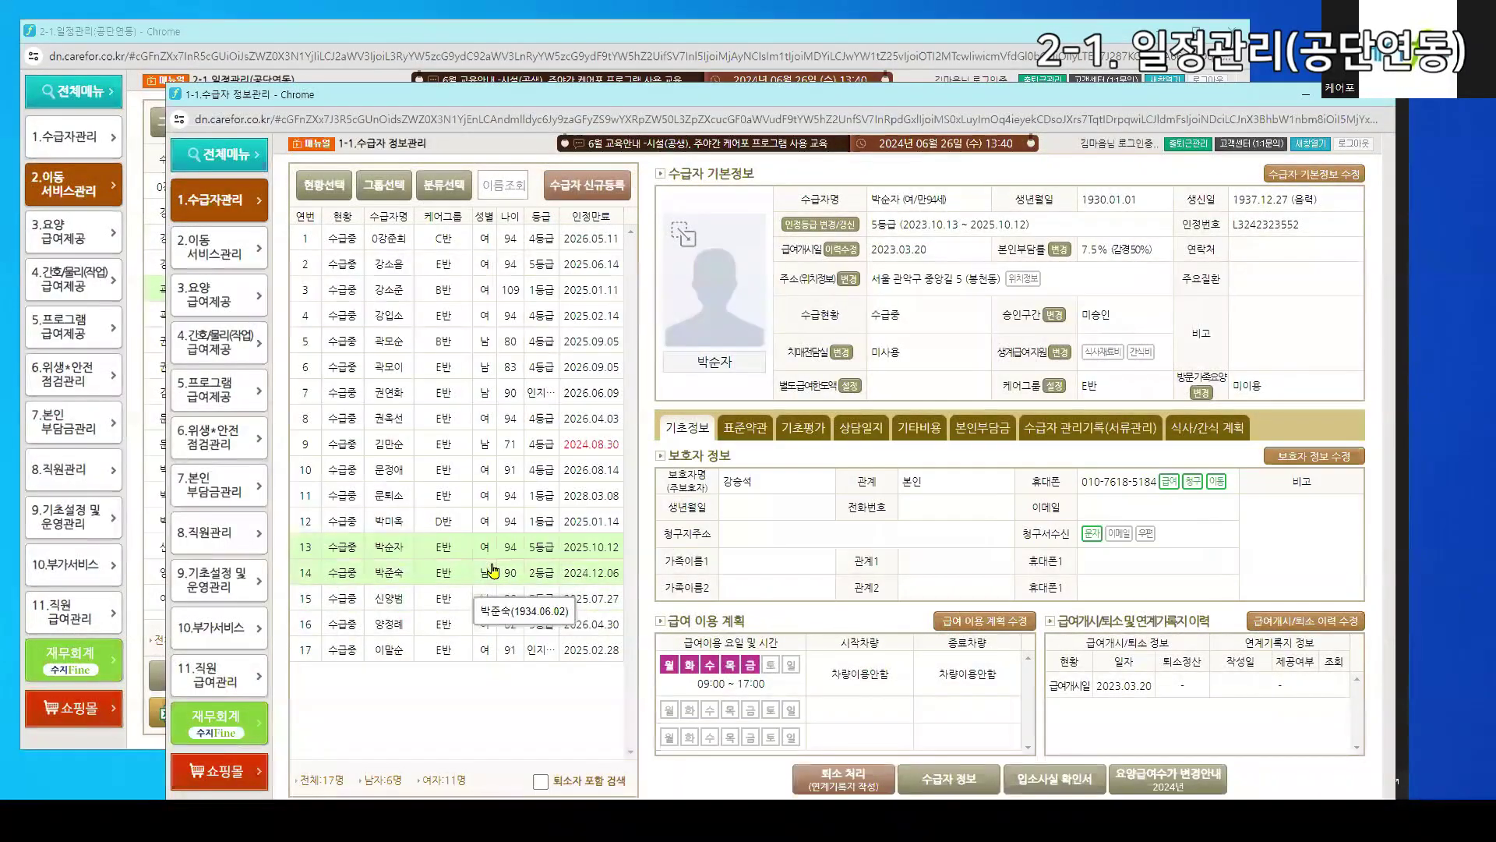
left_click(795, 37)
left_click(335, 263)
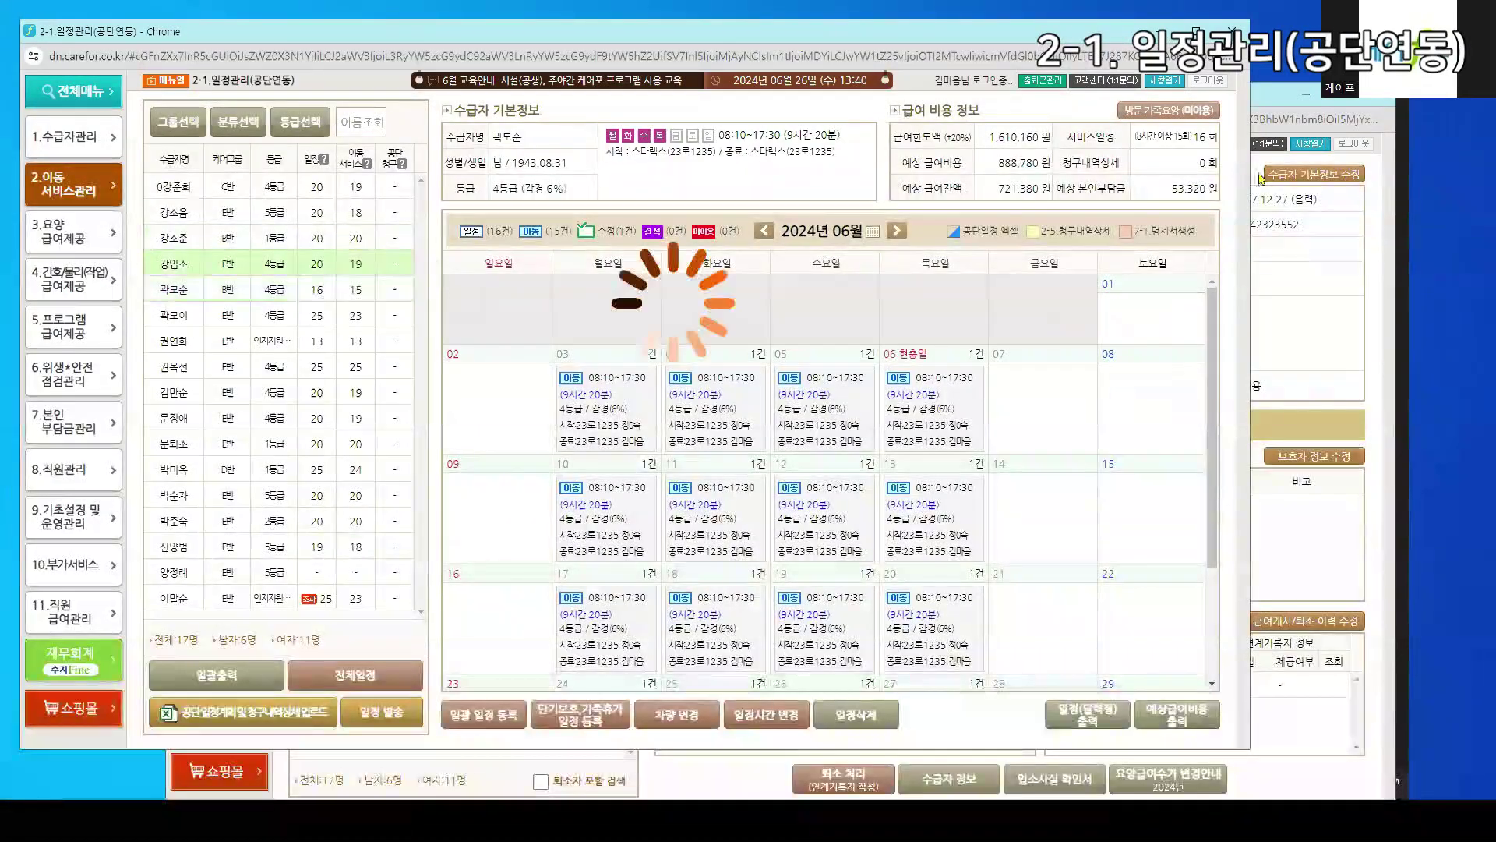
left_click(377, 291)
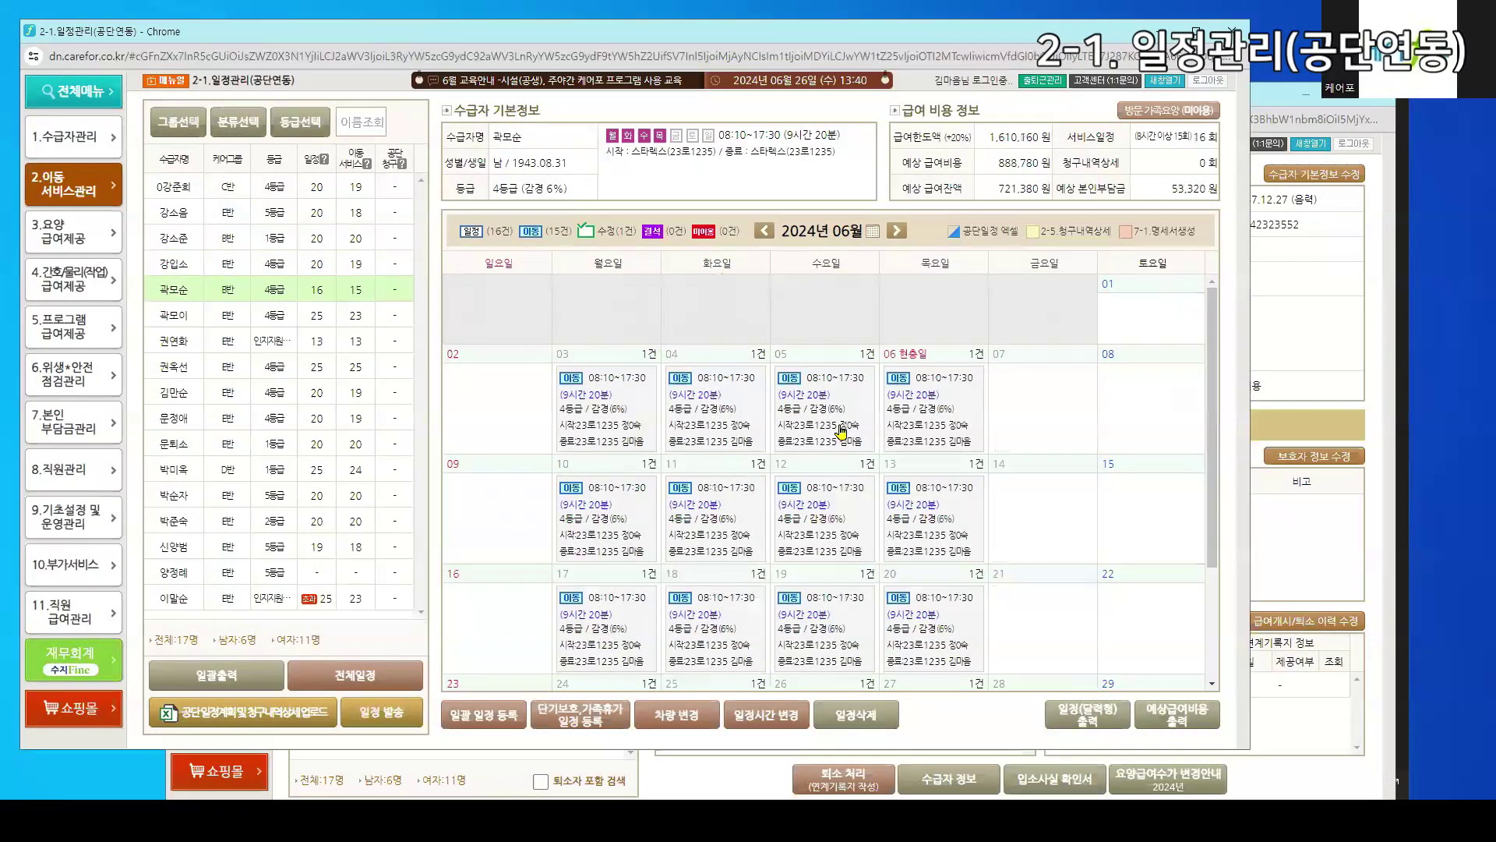
left_click(1128, 112)
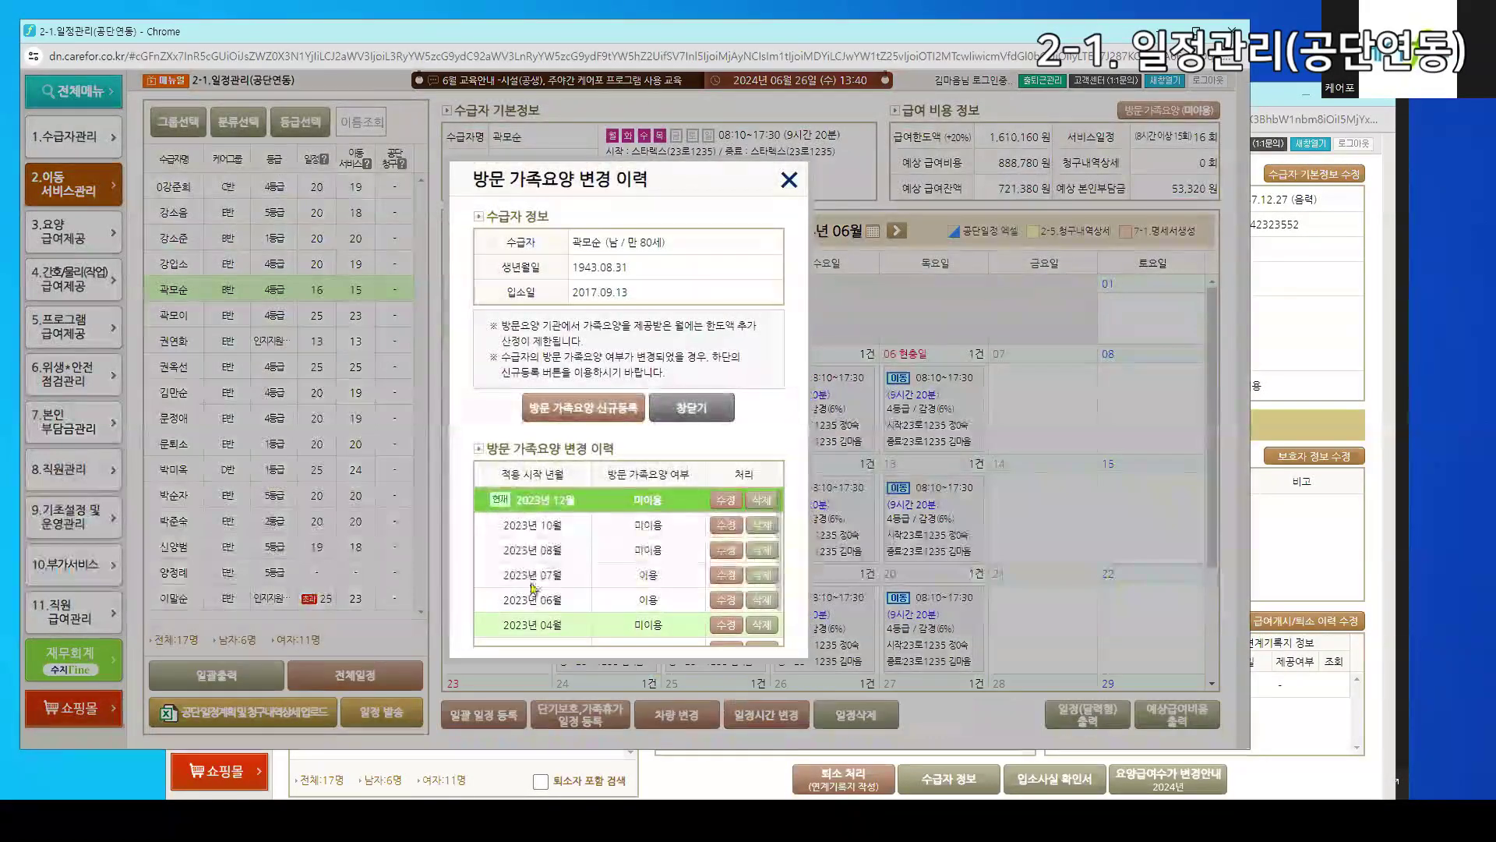
left_click_drag(496, 586, 568, 581)
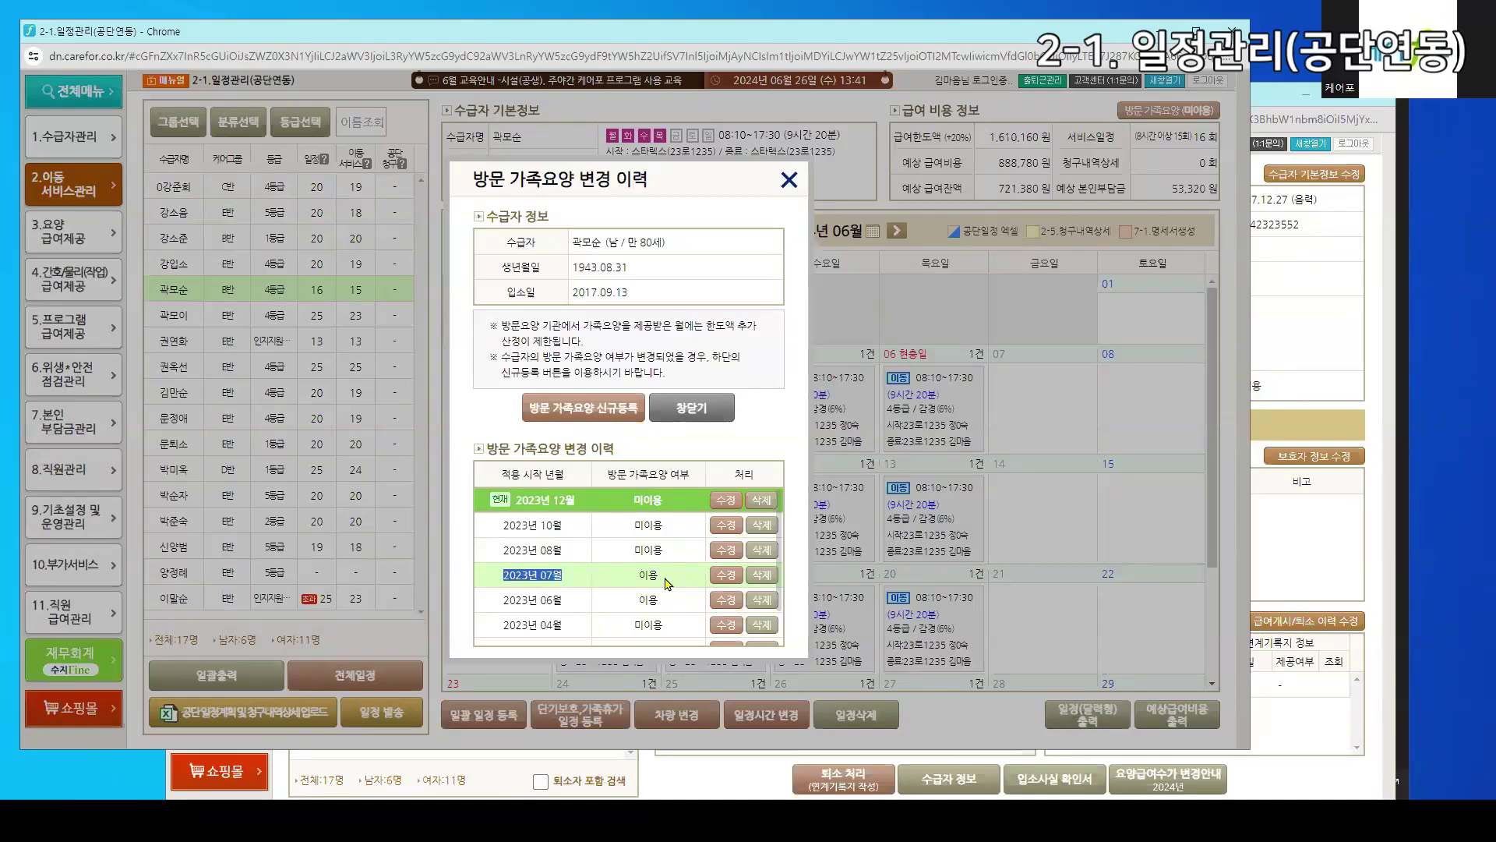
left_click(790, 182)
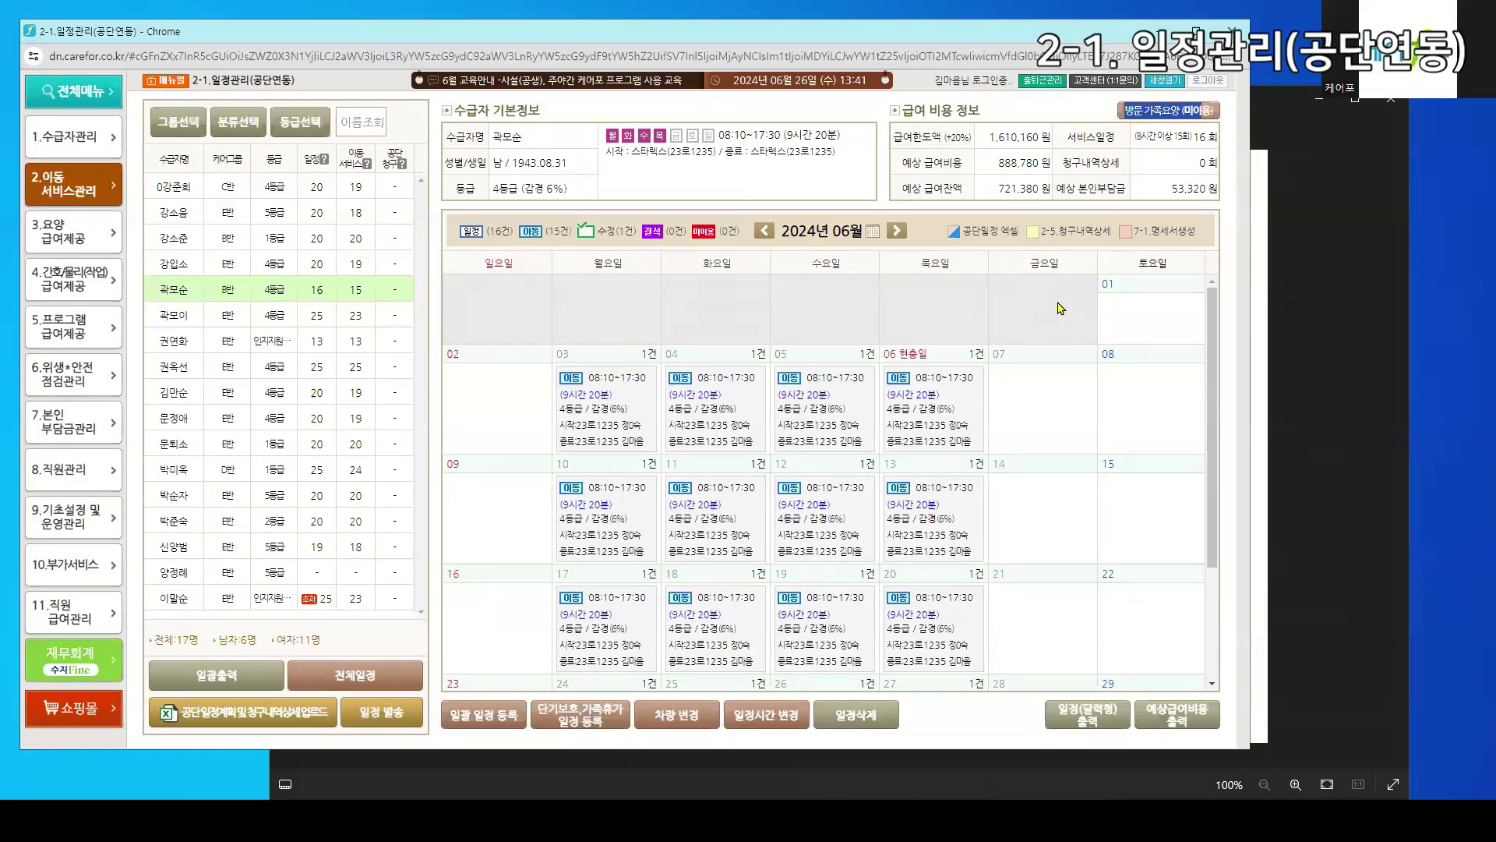
left_click(1152, 113)
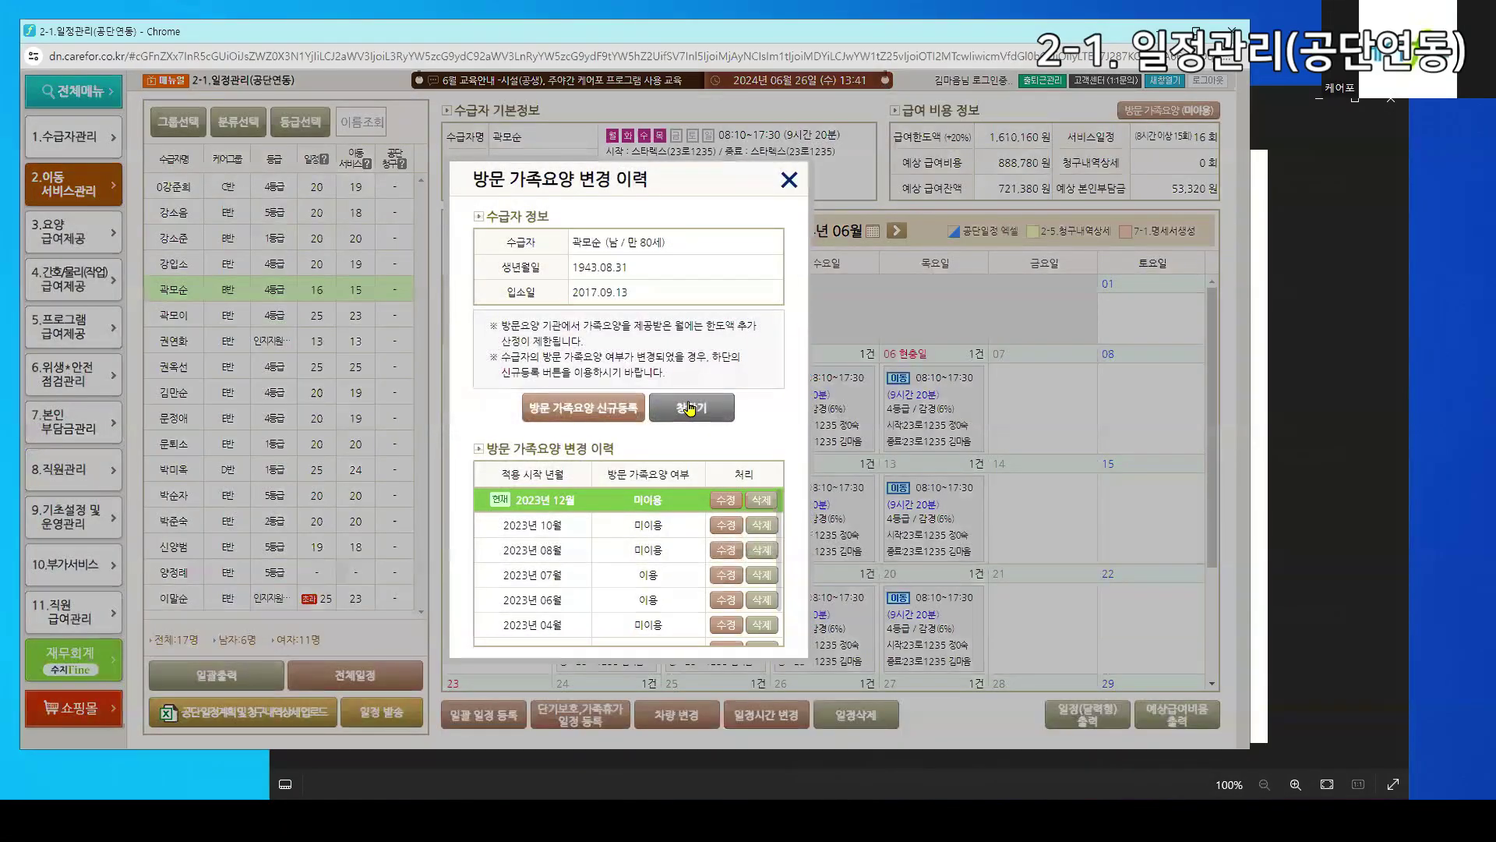
left_click(689, 409)
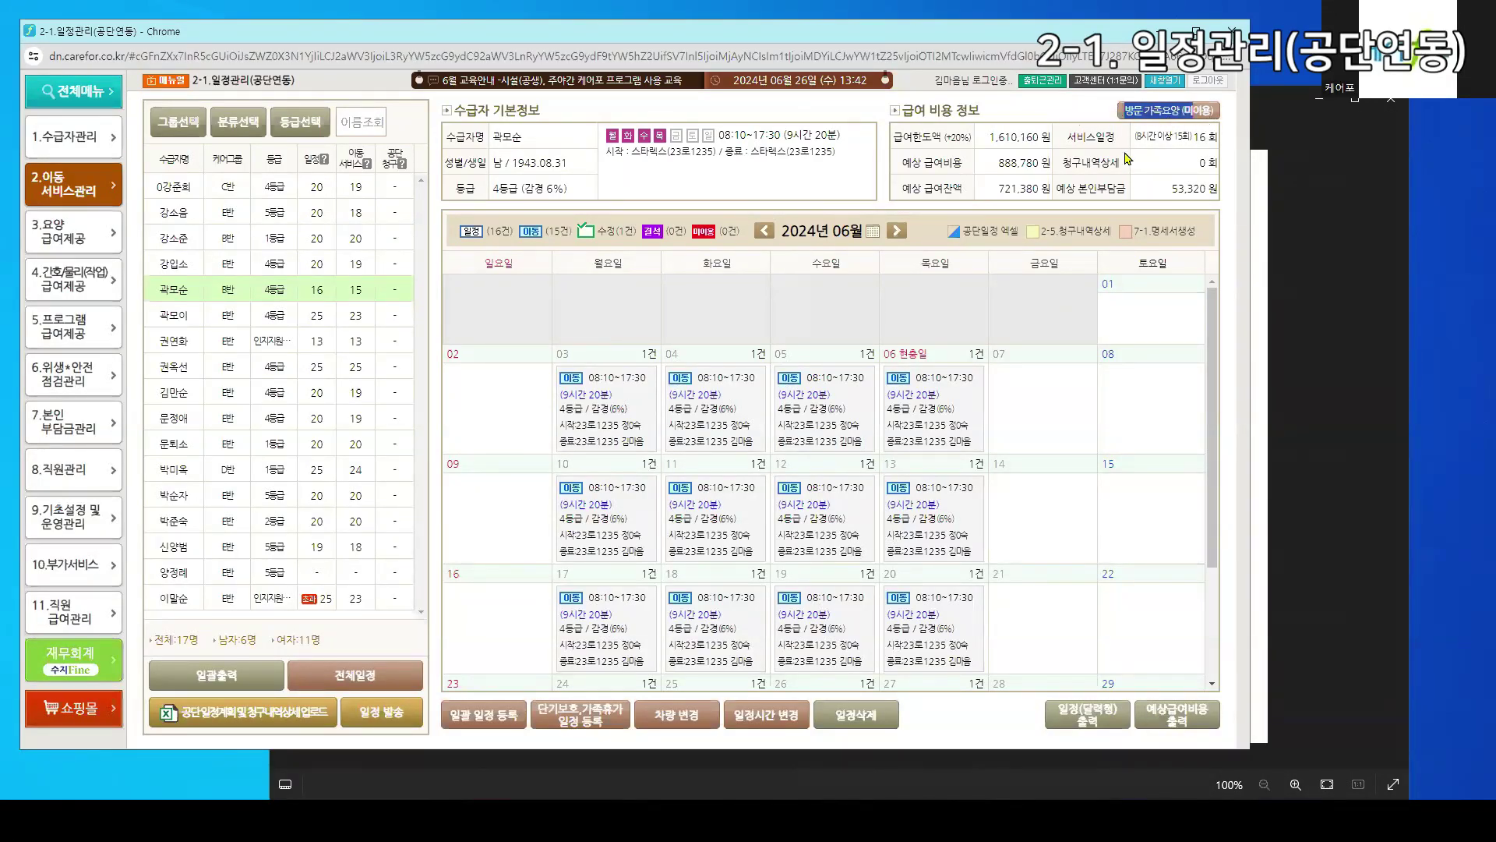
Show the 2024년 07월 schedules and compare the 일정 and 이동 entries of the third and fourth listed recipients
scroll(774, 470, "down", 1)
scroll(775, 477, "up", 1)
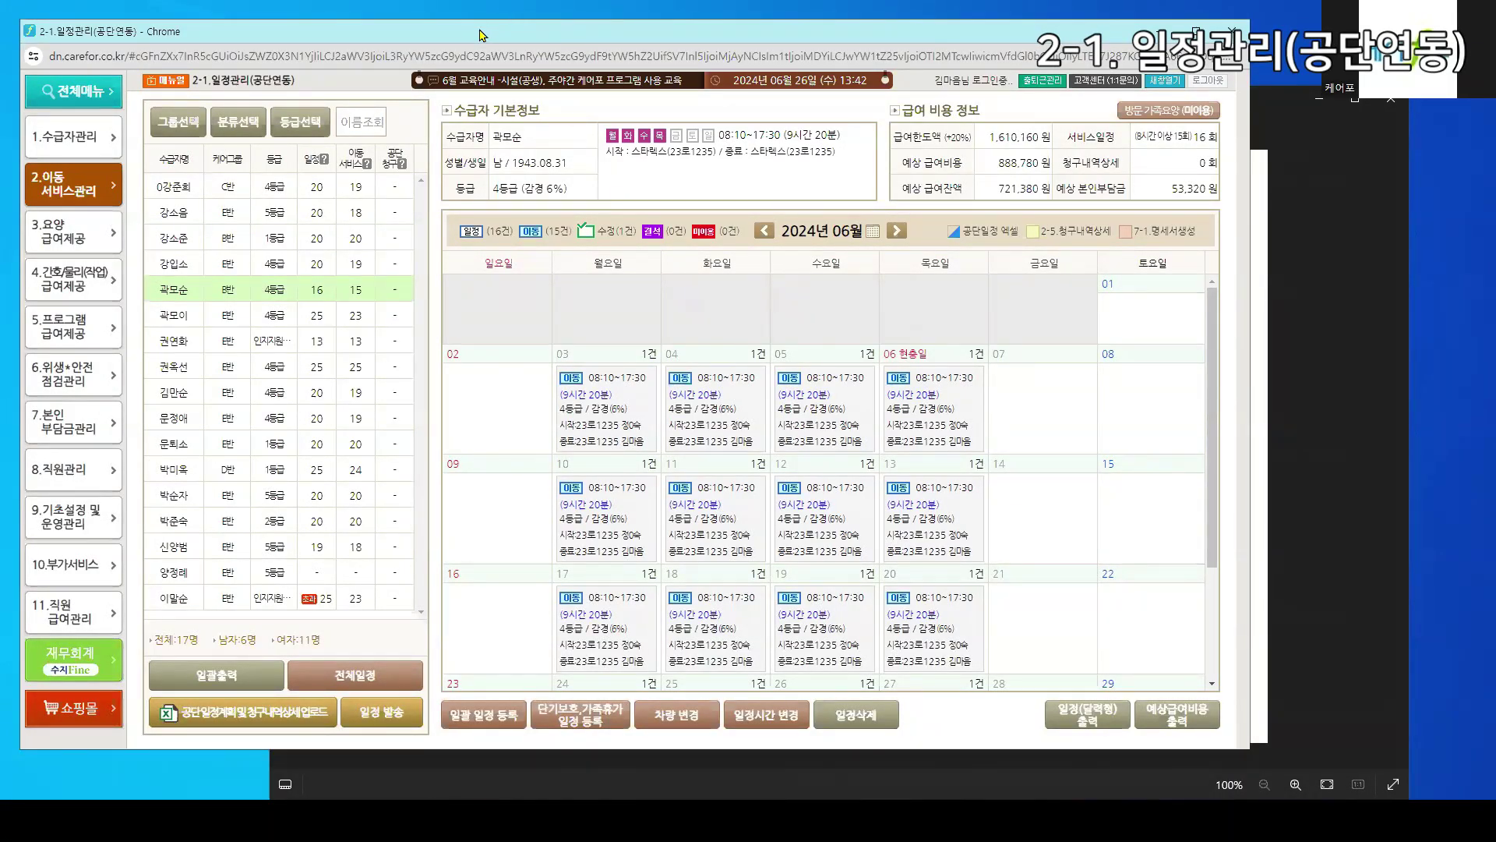
left_click_drag(481, 35, 462, 18)
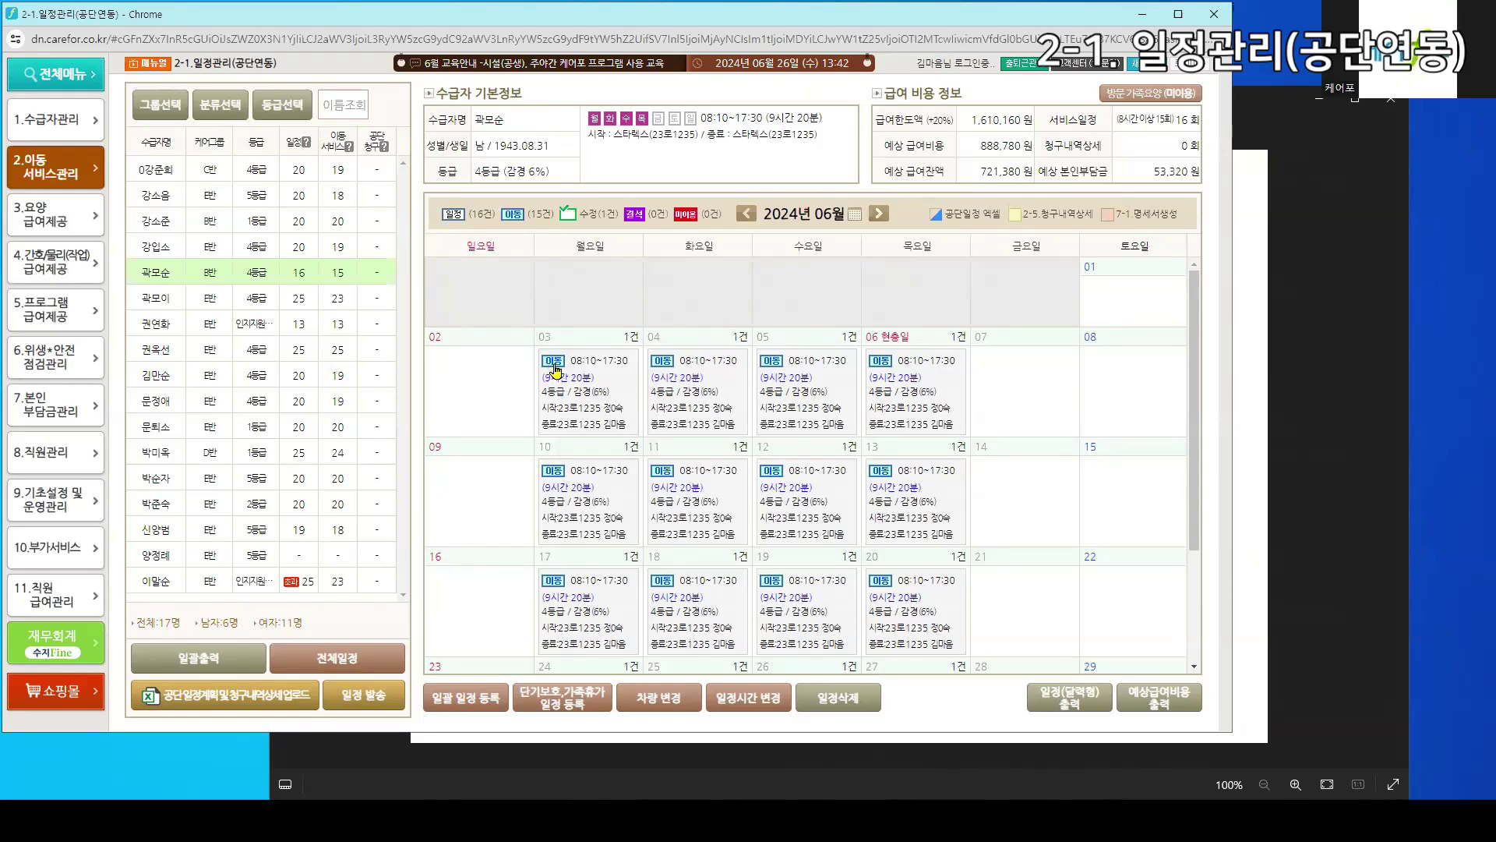
scroll(701, 425, "down", 3)
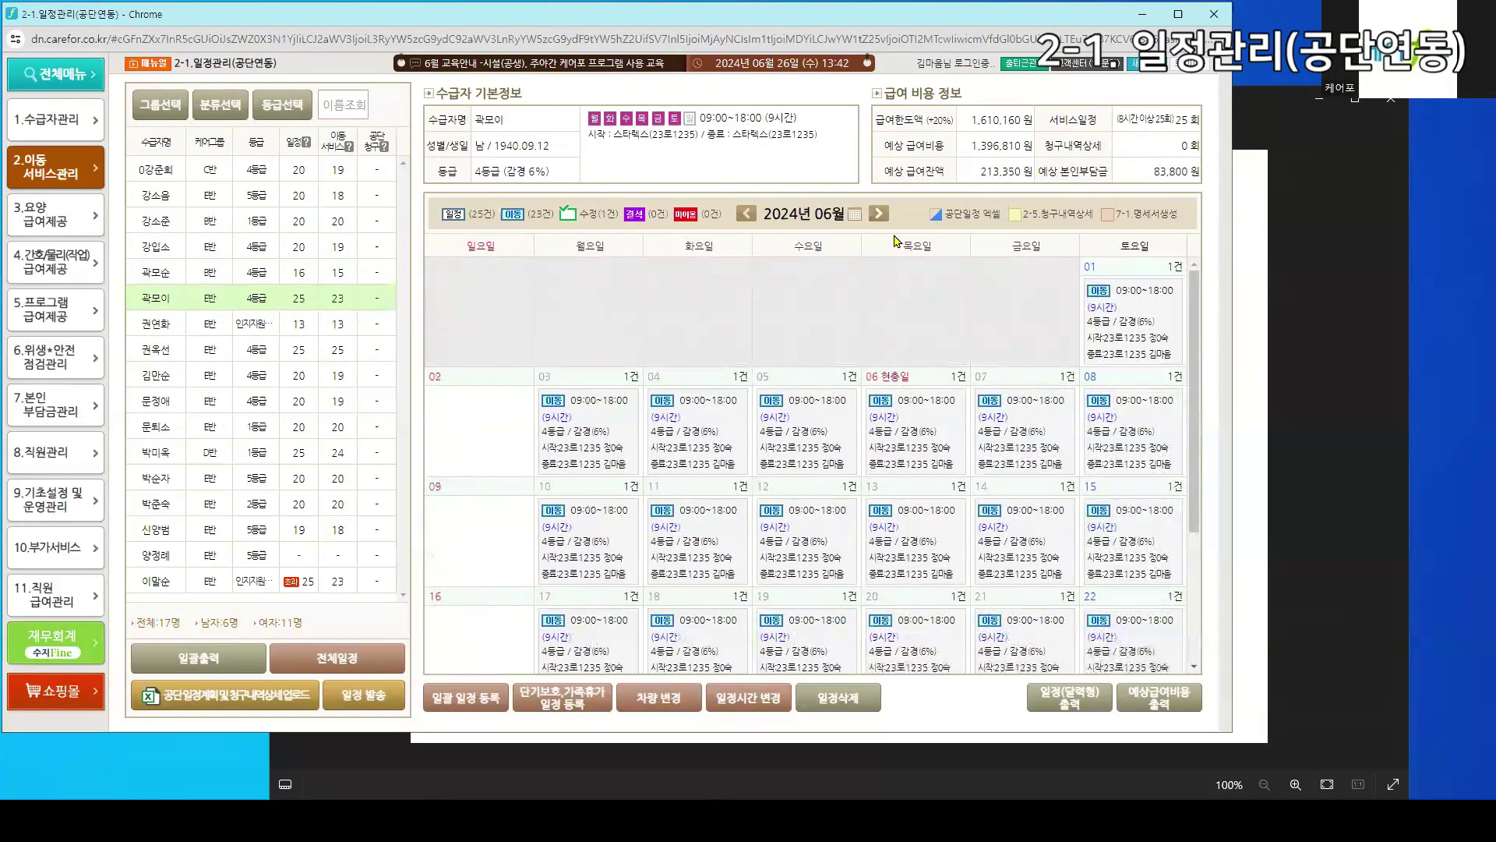
left_click(879, 213)
left_click(367, 226)
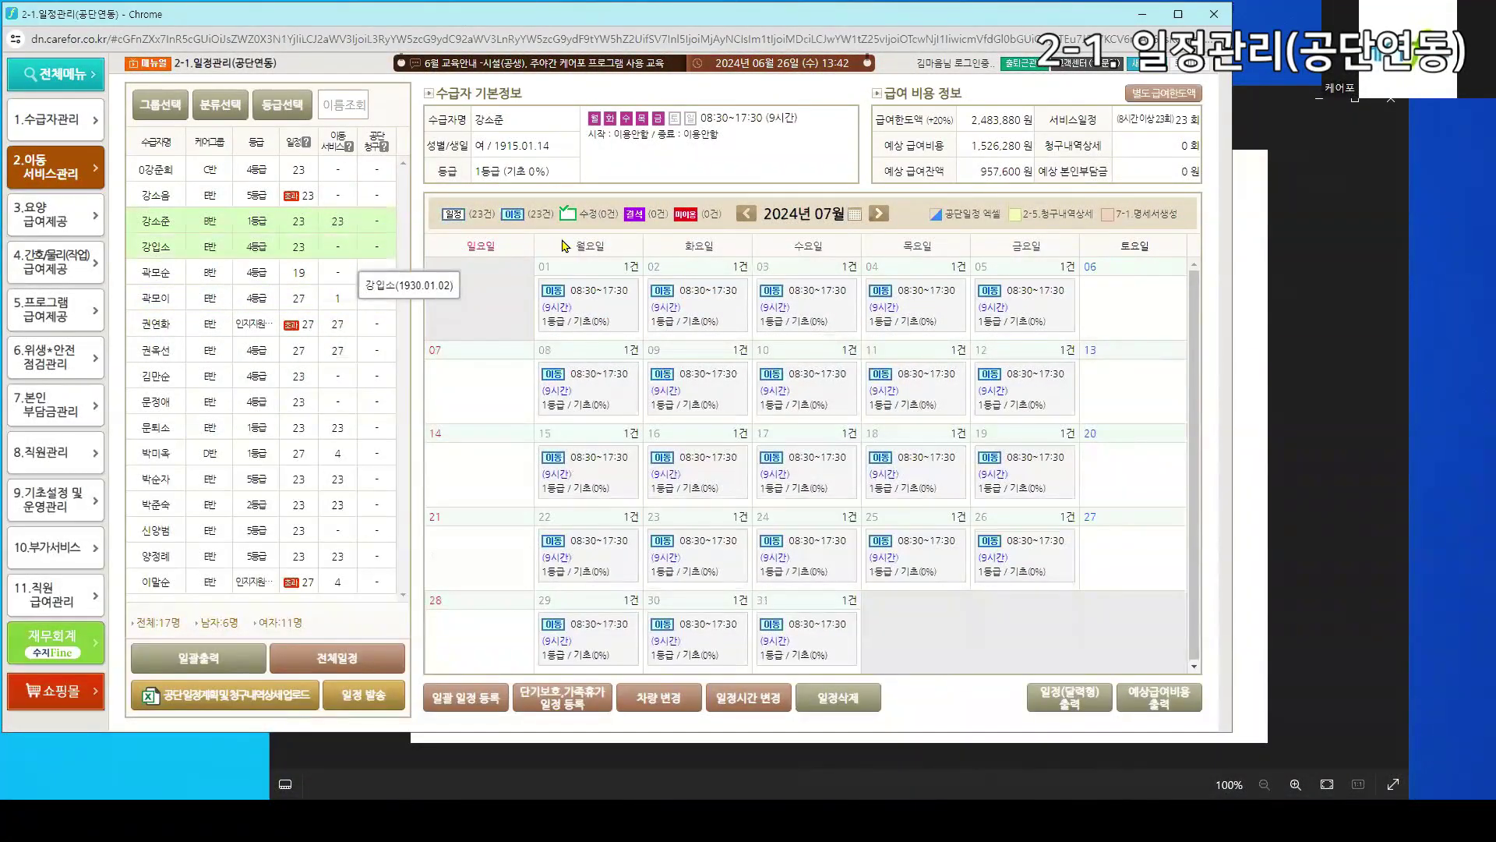
left_click(360, 249)
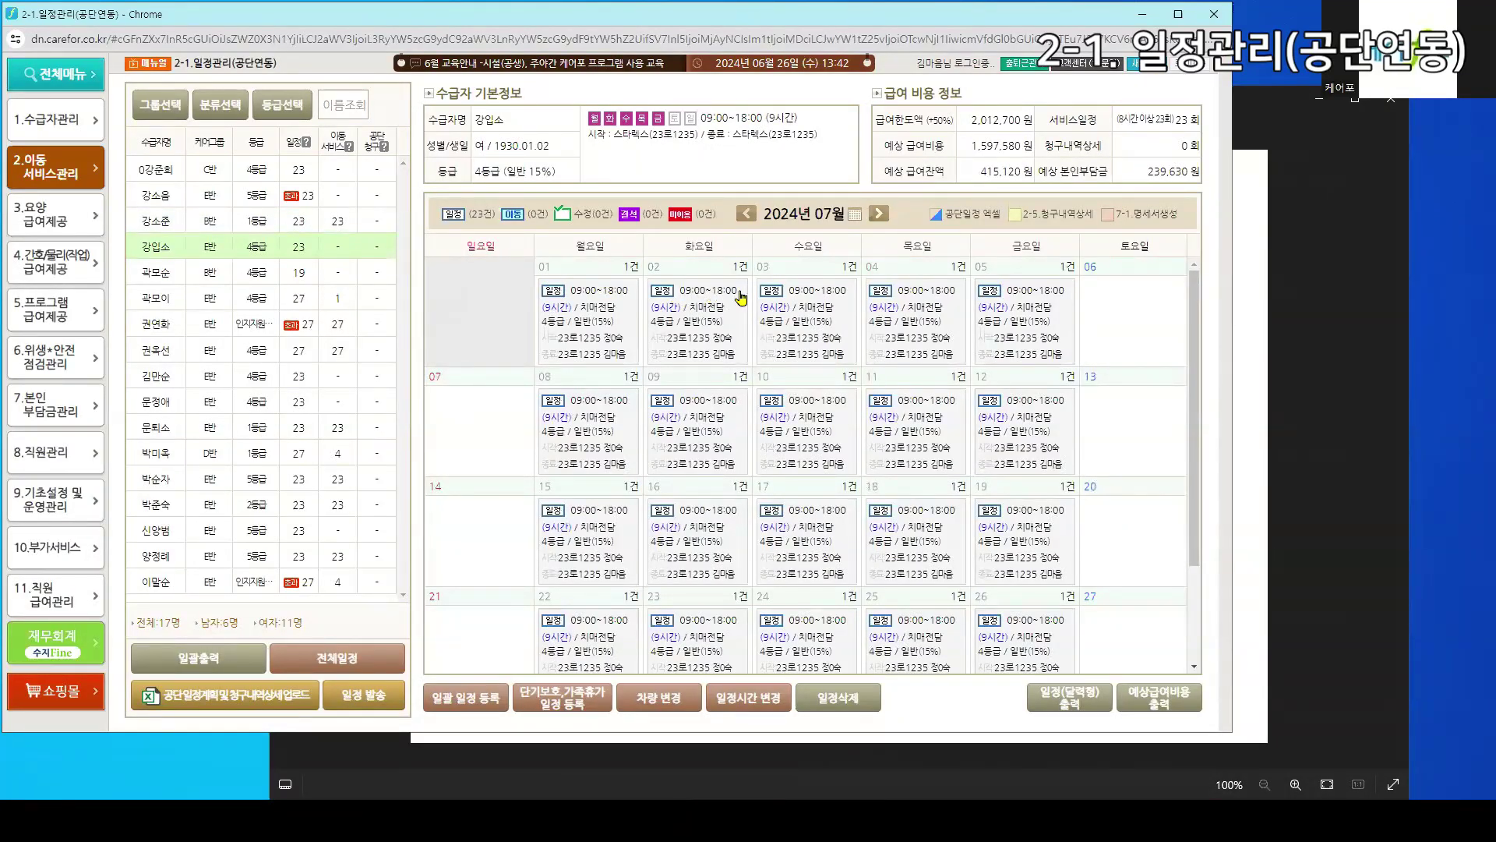
left_click_drag(470, 214, 490, 215)
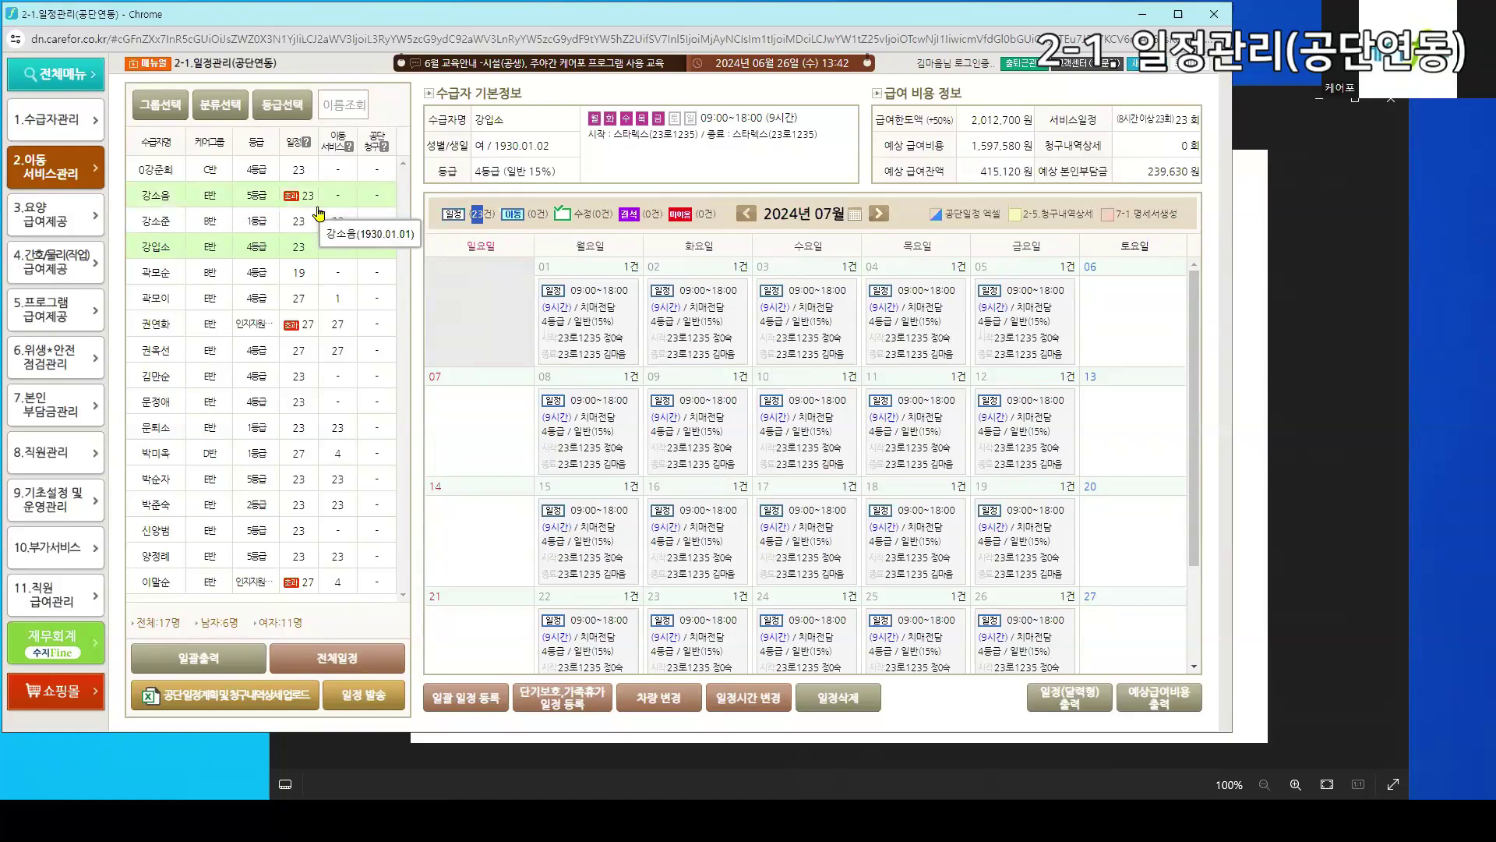
For the sixth listed recipient, set the end time of the 2024.07.01 schedule to 18:10 and save it
left_click(299, 304)
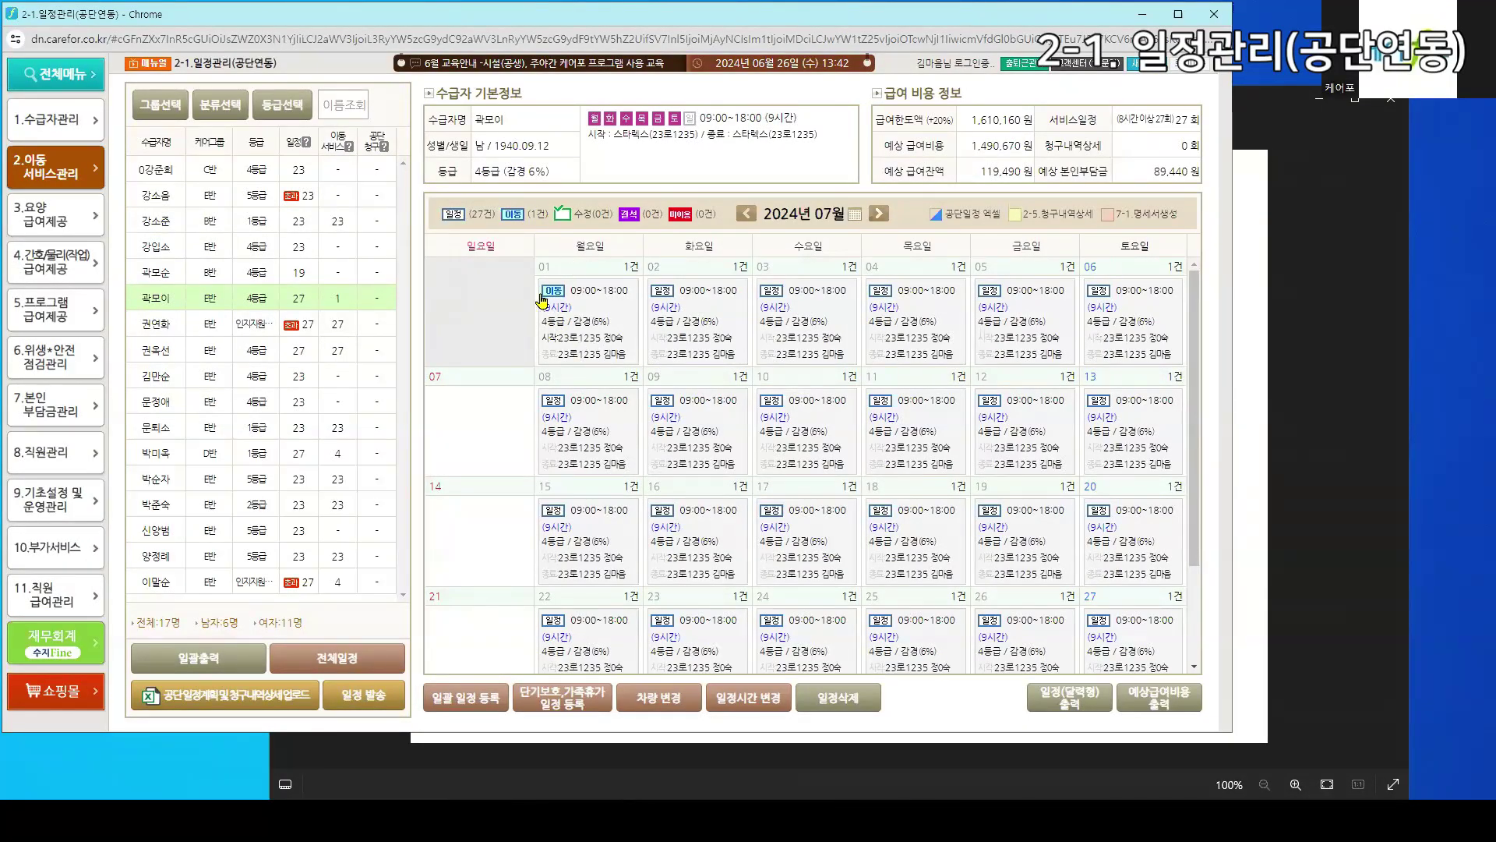
left_click_drag(472, 212, 477, 213)
left_click(555, 300)
left_click(581, 344)
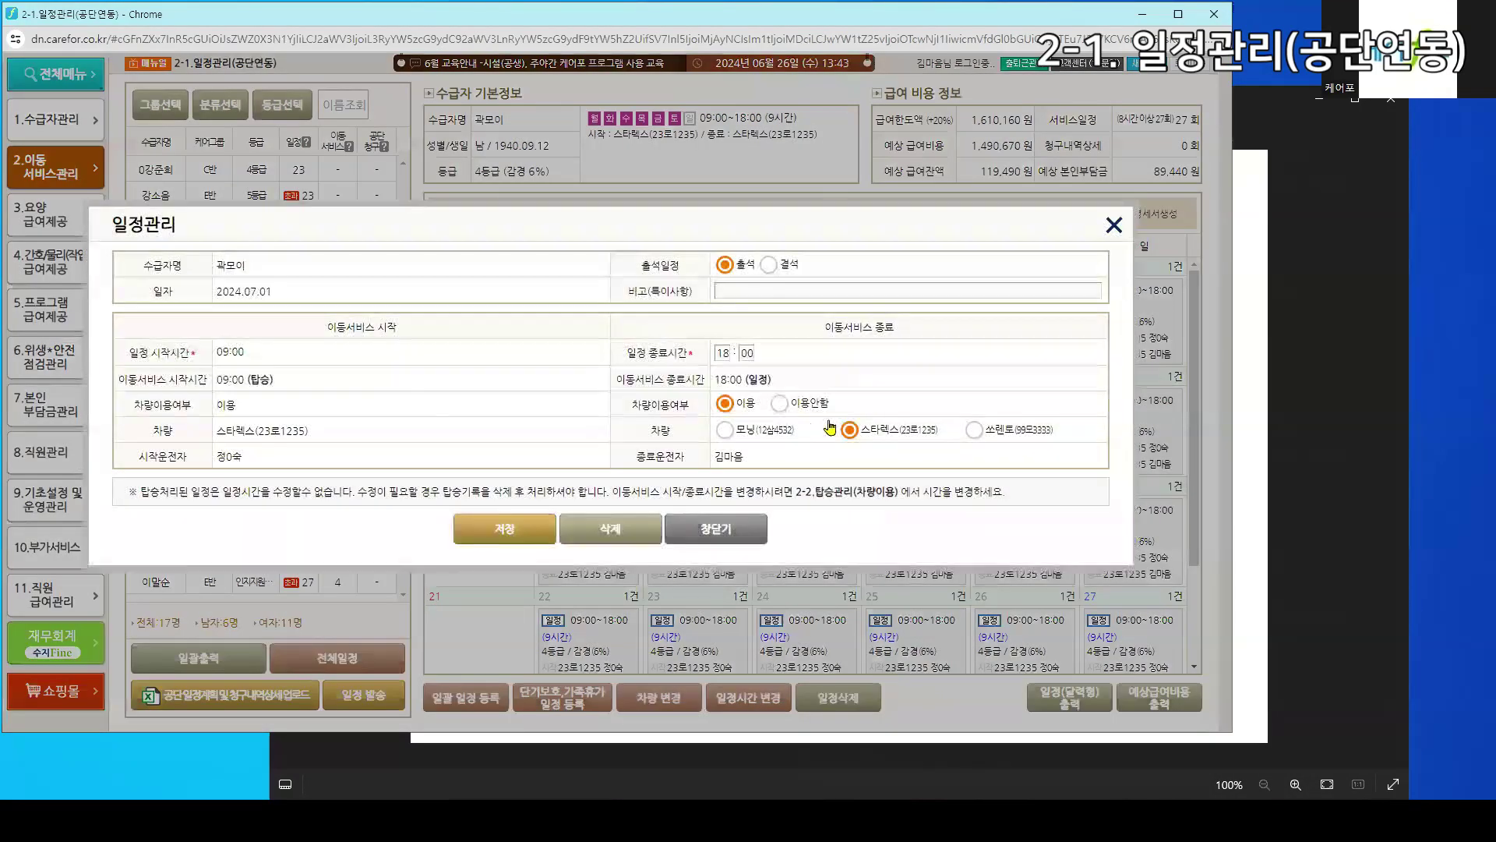
double_click(748, 353)
type("10")
left_click(523, 534)
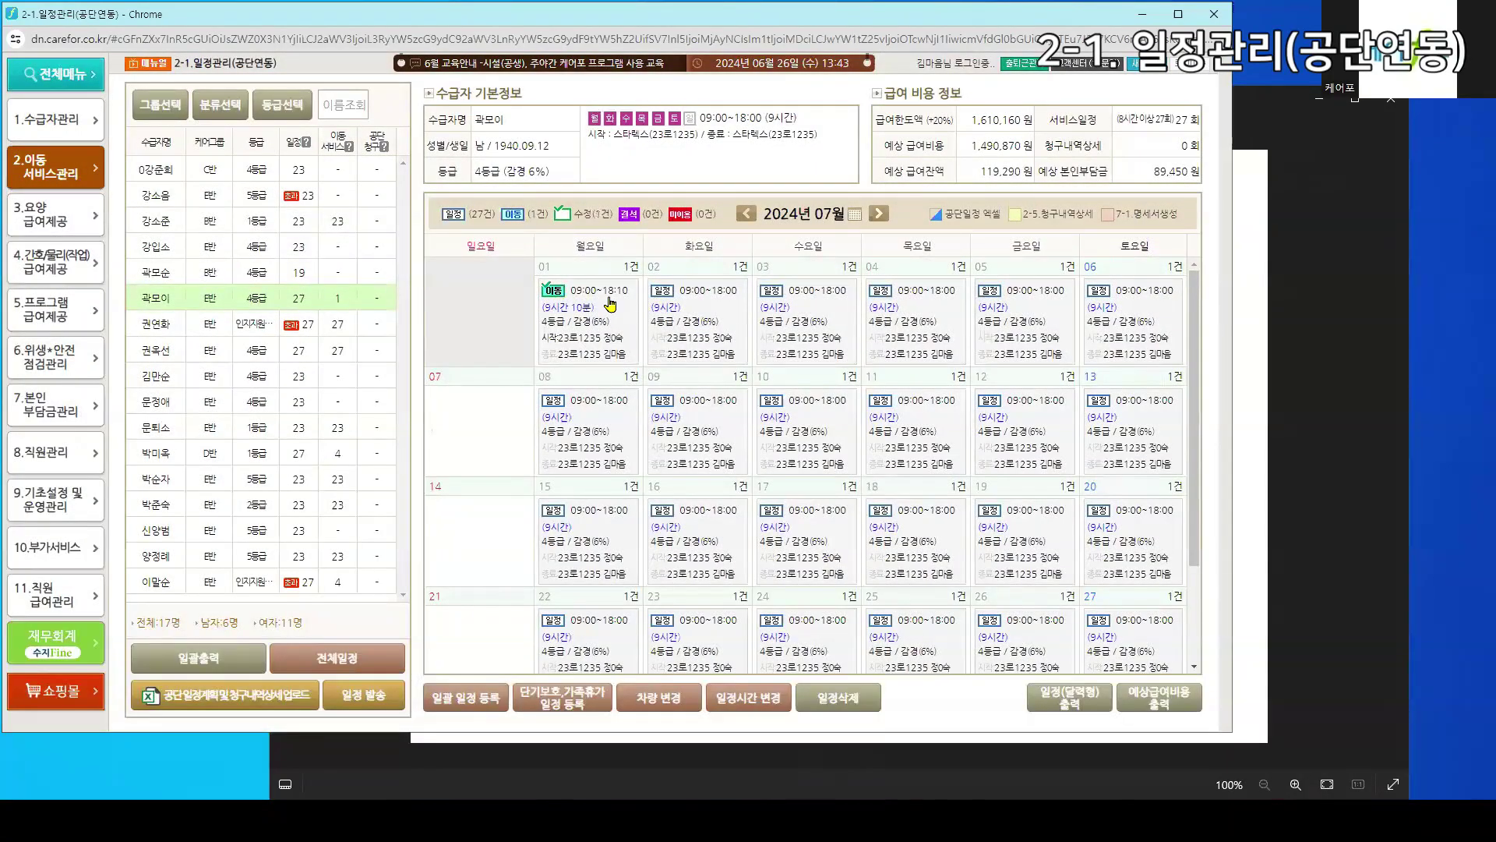
Set the end time of the same recipient's 2024.07.02 schedule to 18:10 and save it
left_click(682, 316)
left_click(742, 372)
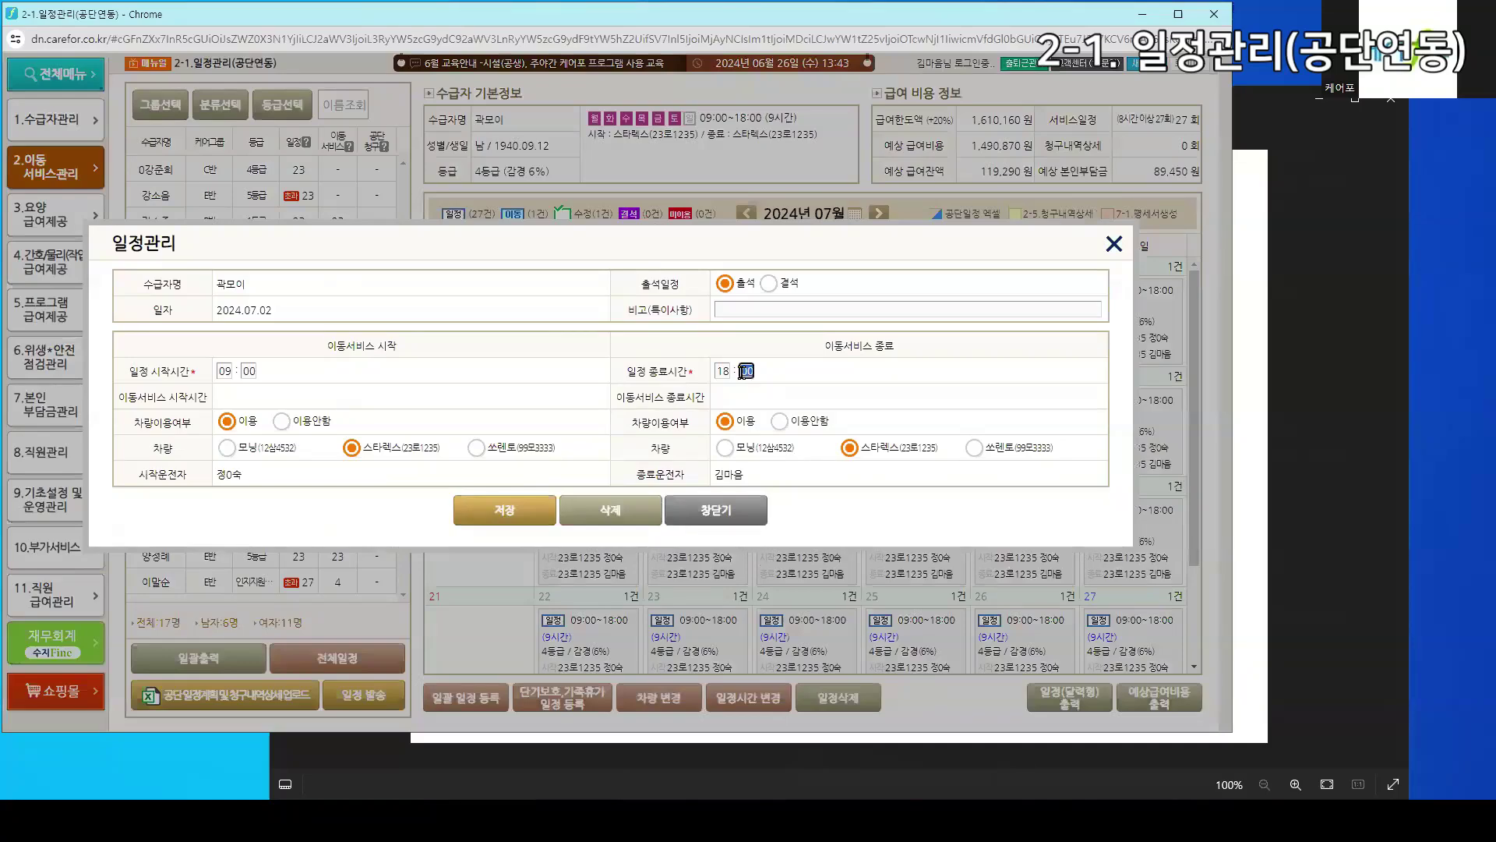
type("10")
left_click(487, 524)
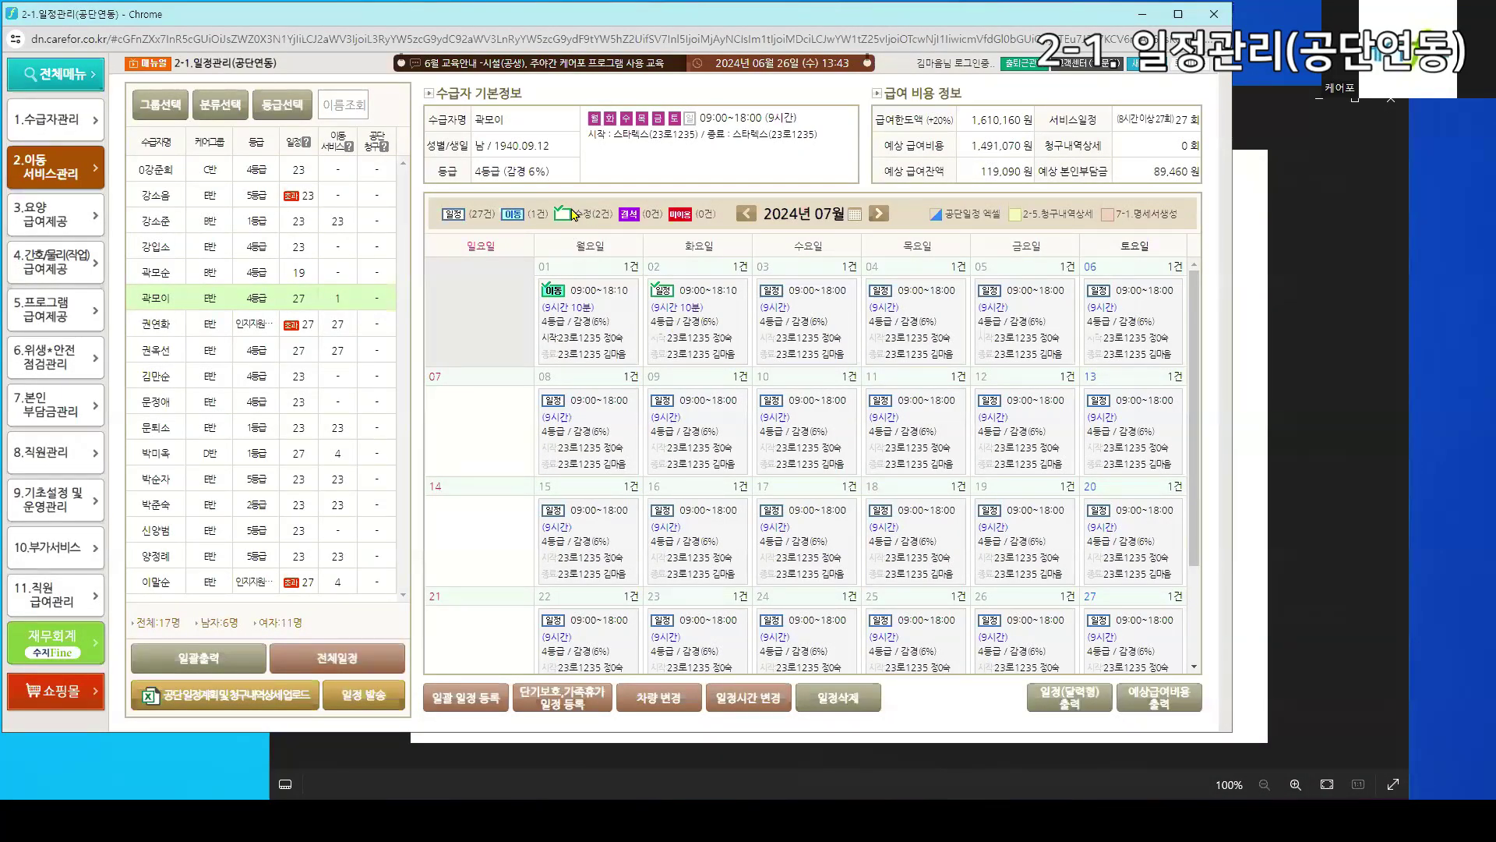
In the June 2024 schedule, mark the 1등급 recipient in the third row as absent (결석) on 7 June and save
left_click(744, 213)
left_click(334, 223)
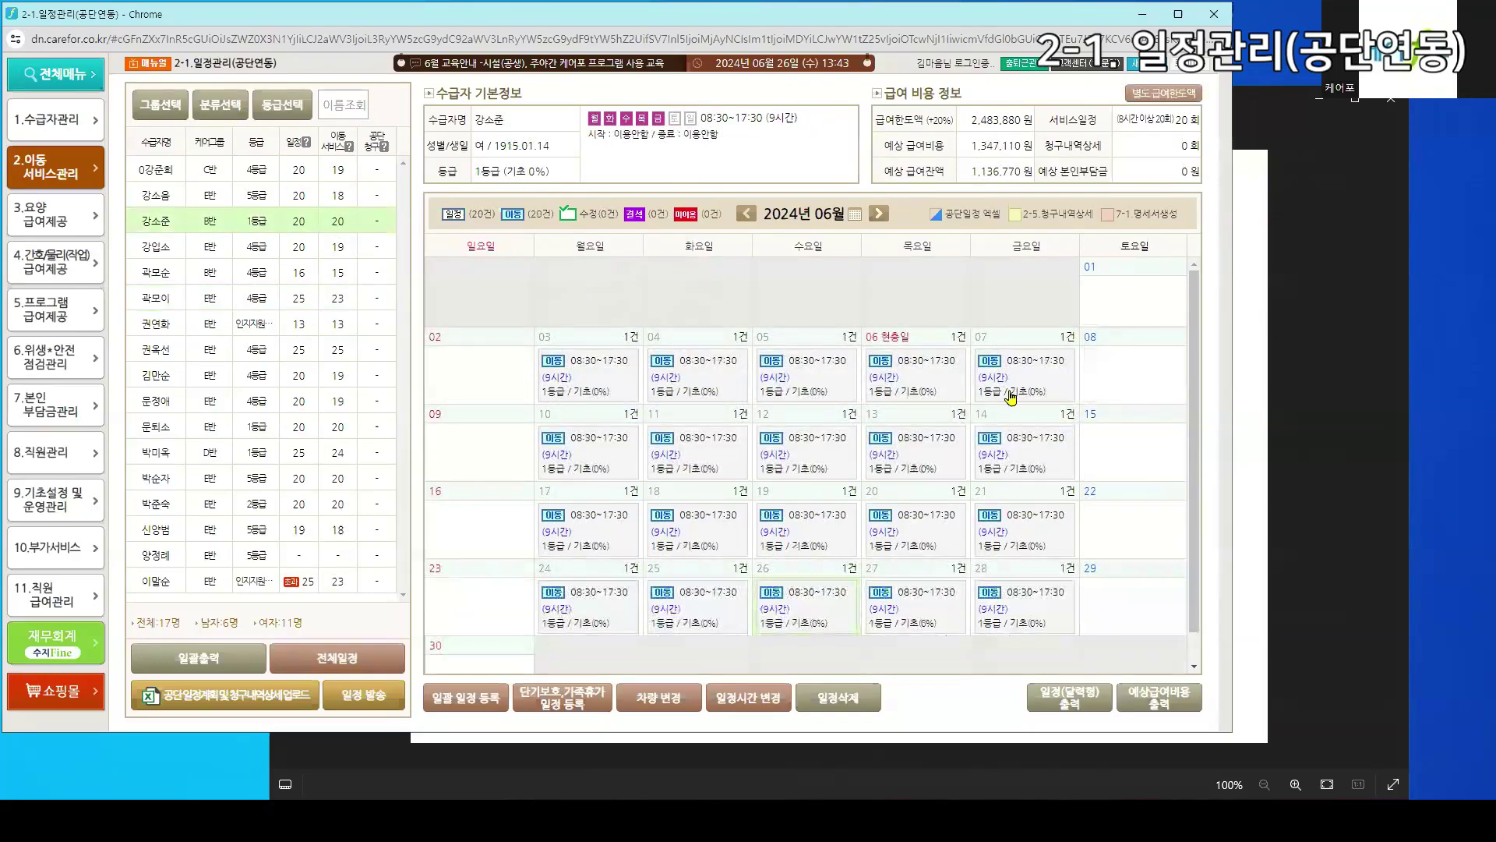
left_click(1046, 391)
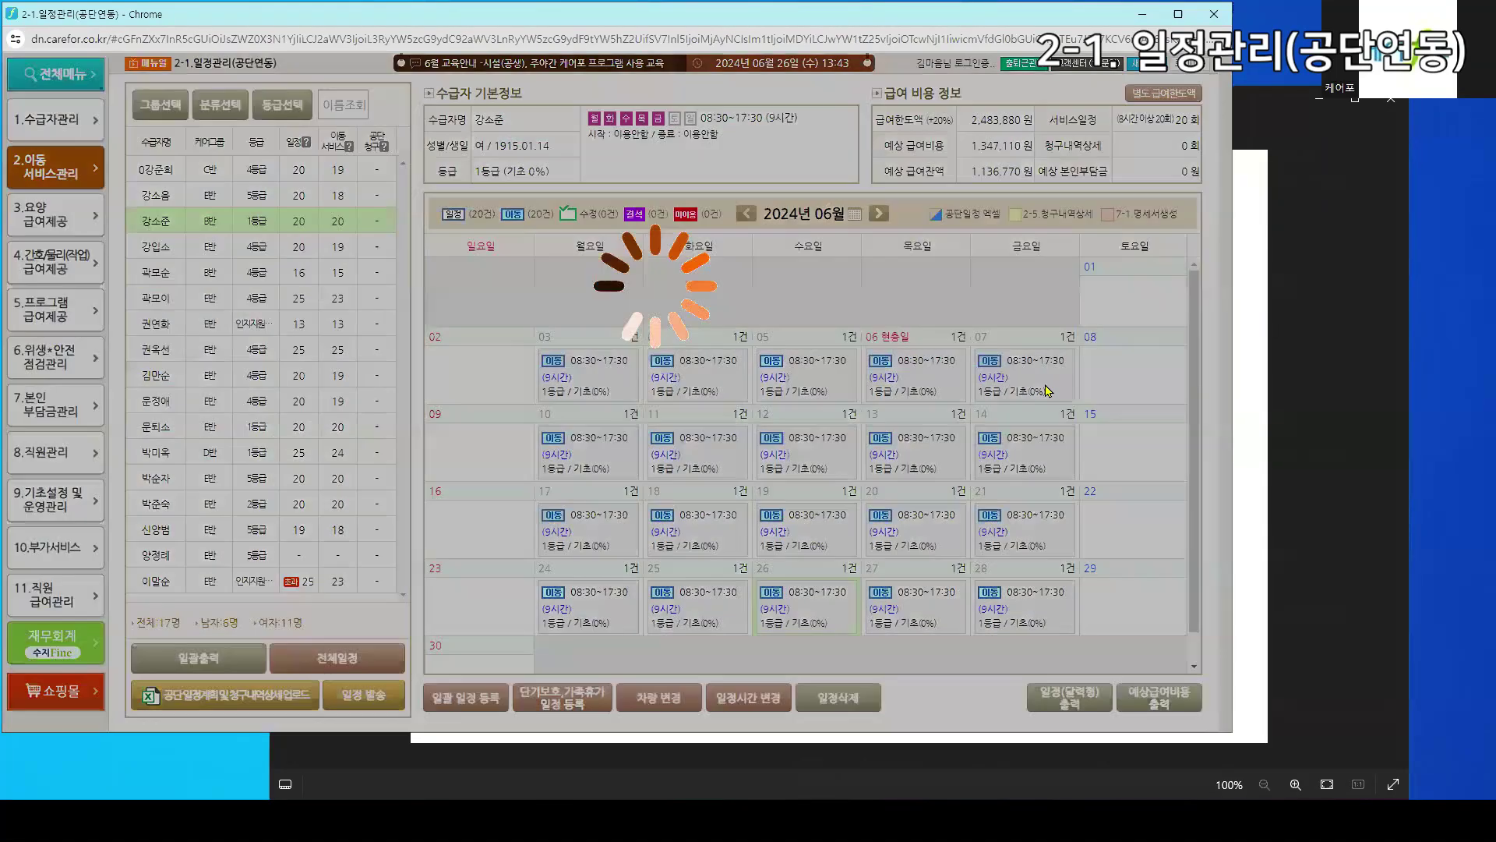
left_click(774, 270)
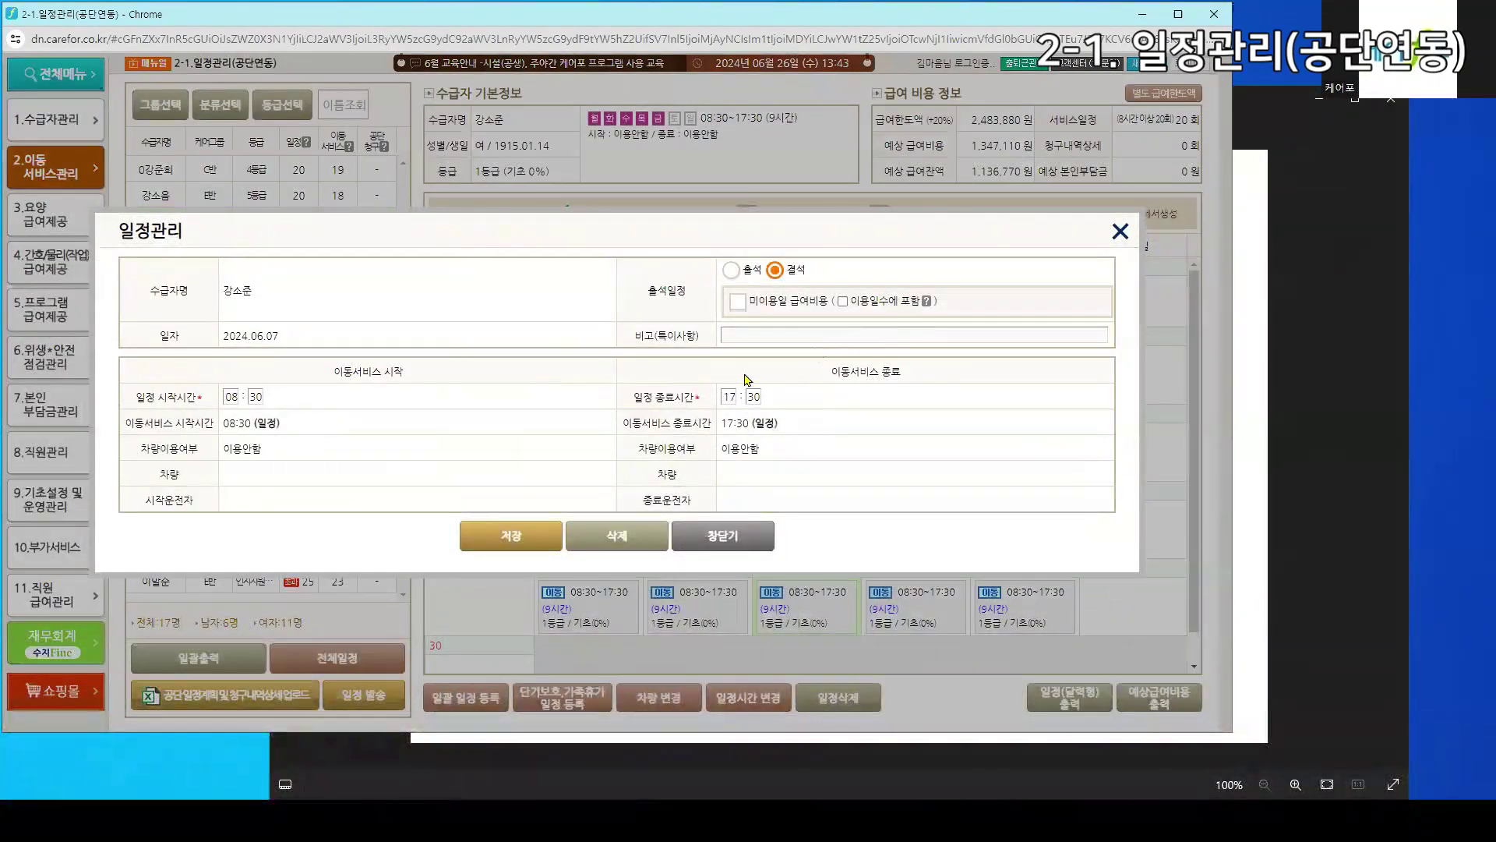
left_click(484, 539)
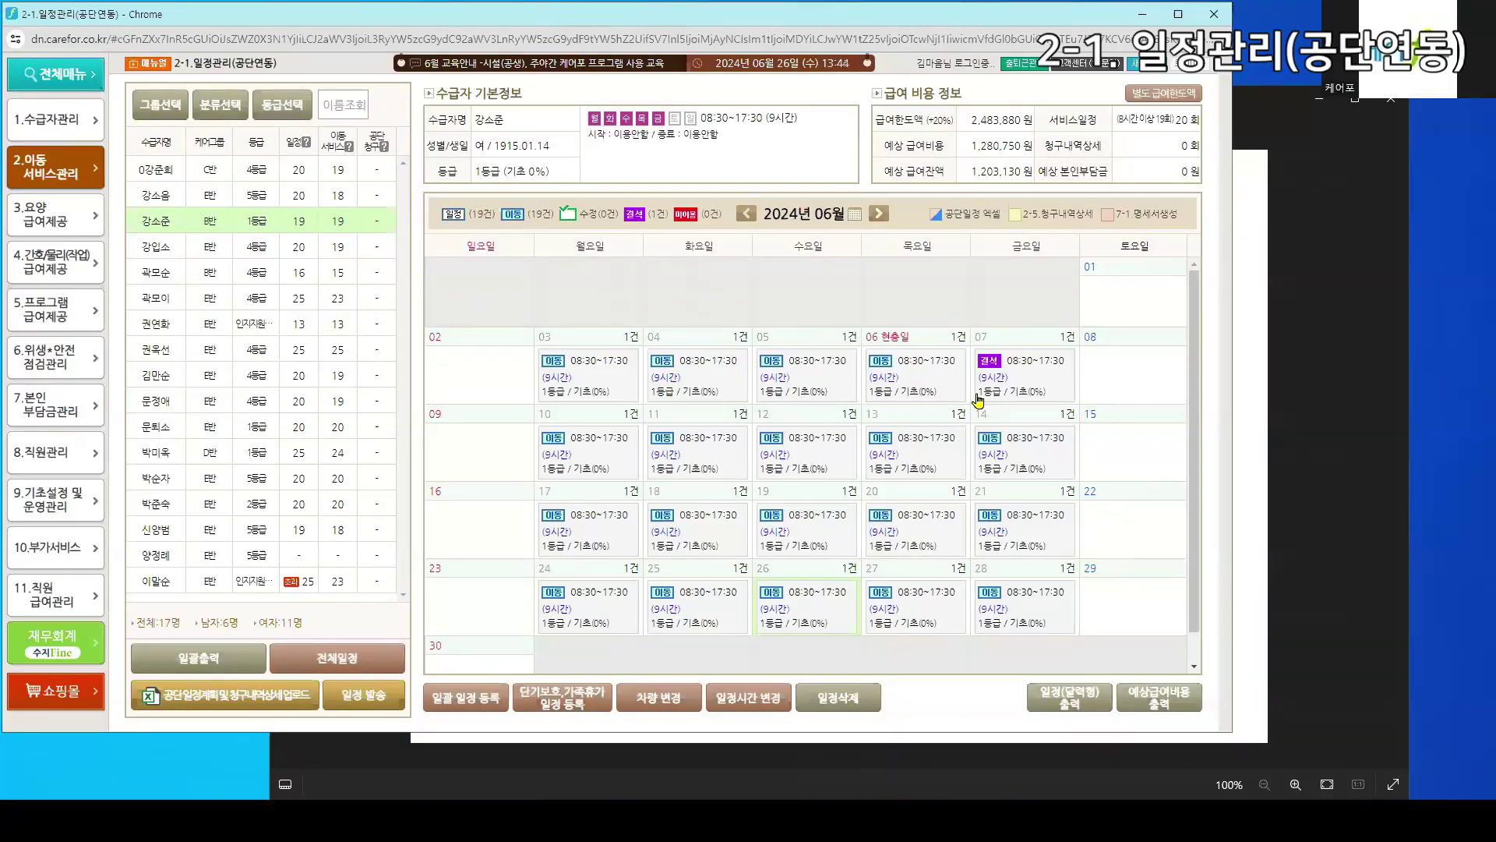
Delete the same recipient's schedule entry for 7 June 2024 and confirm the deletion
left_click(978, 400)
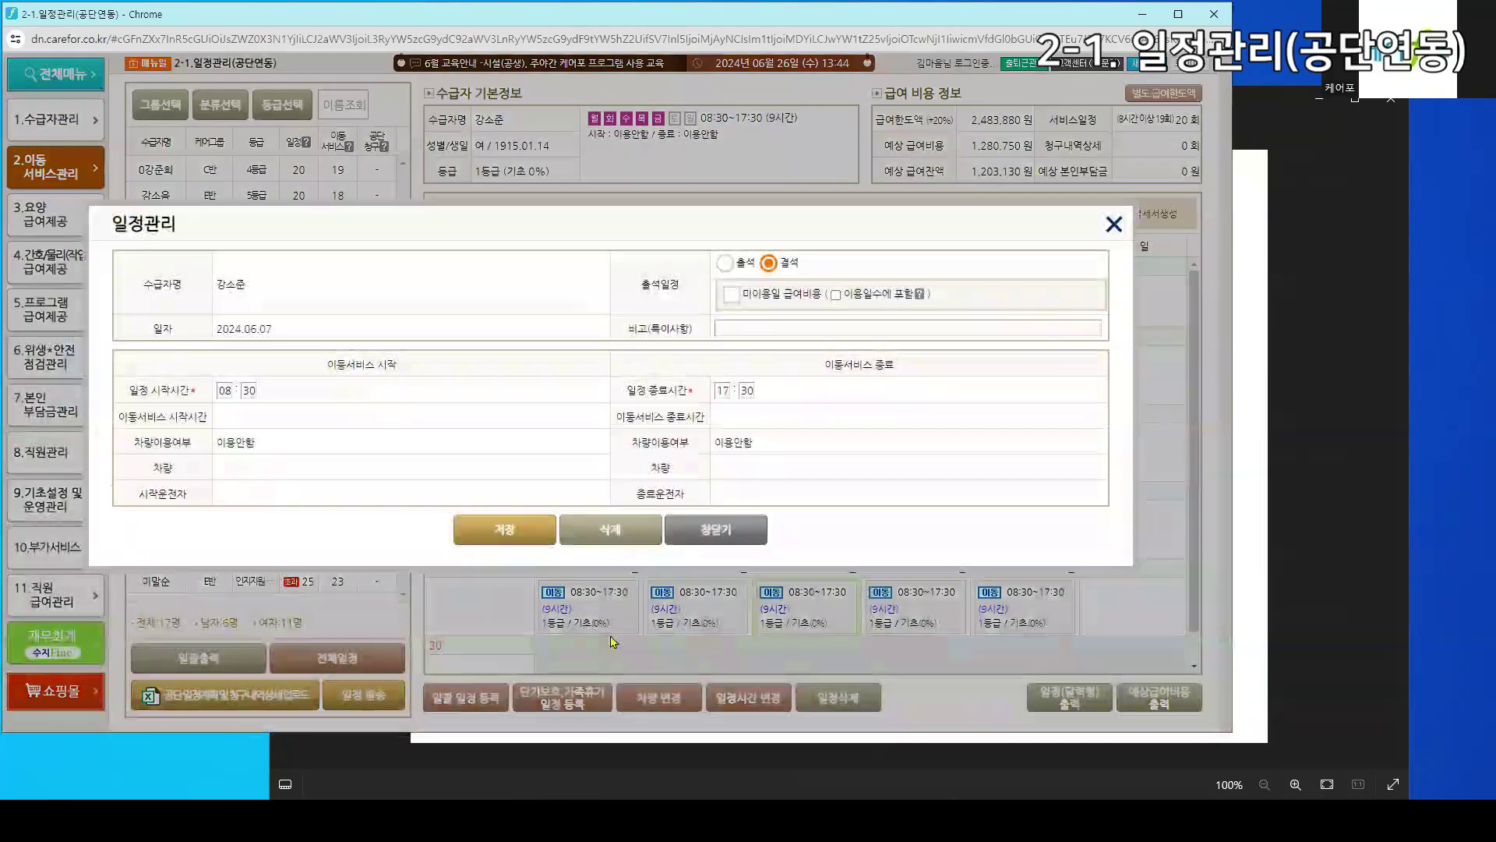
left_click(611, 533)
left_click(706, 134)
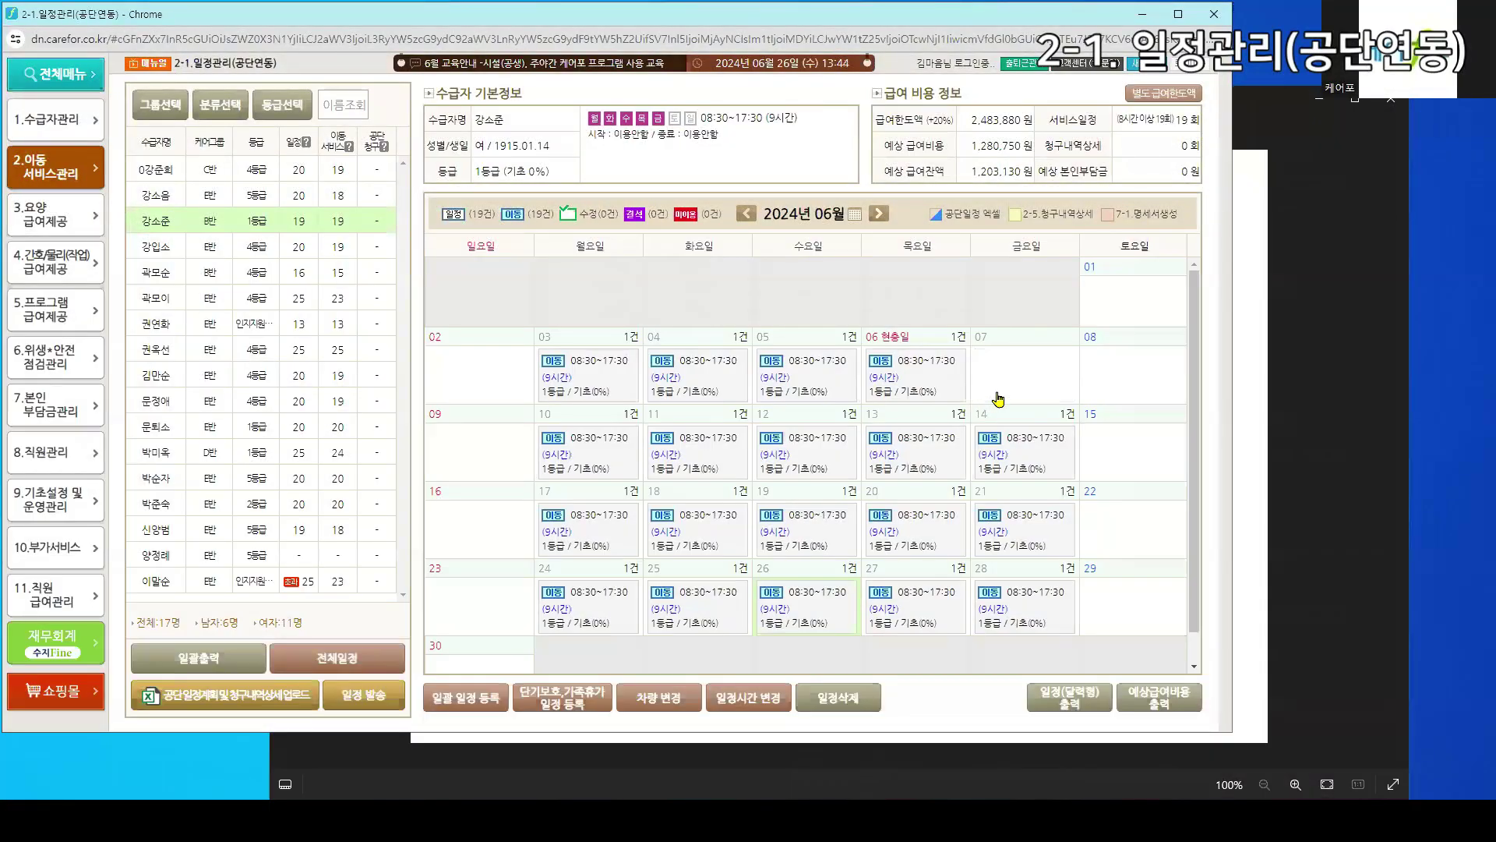
Register a new absence (결석) for 7 June 2024 with start time 09:00 and end time 15:00, and save it
left_click(1016, 387)
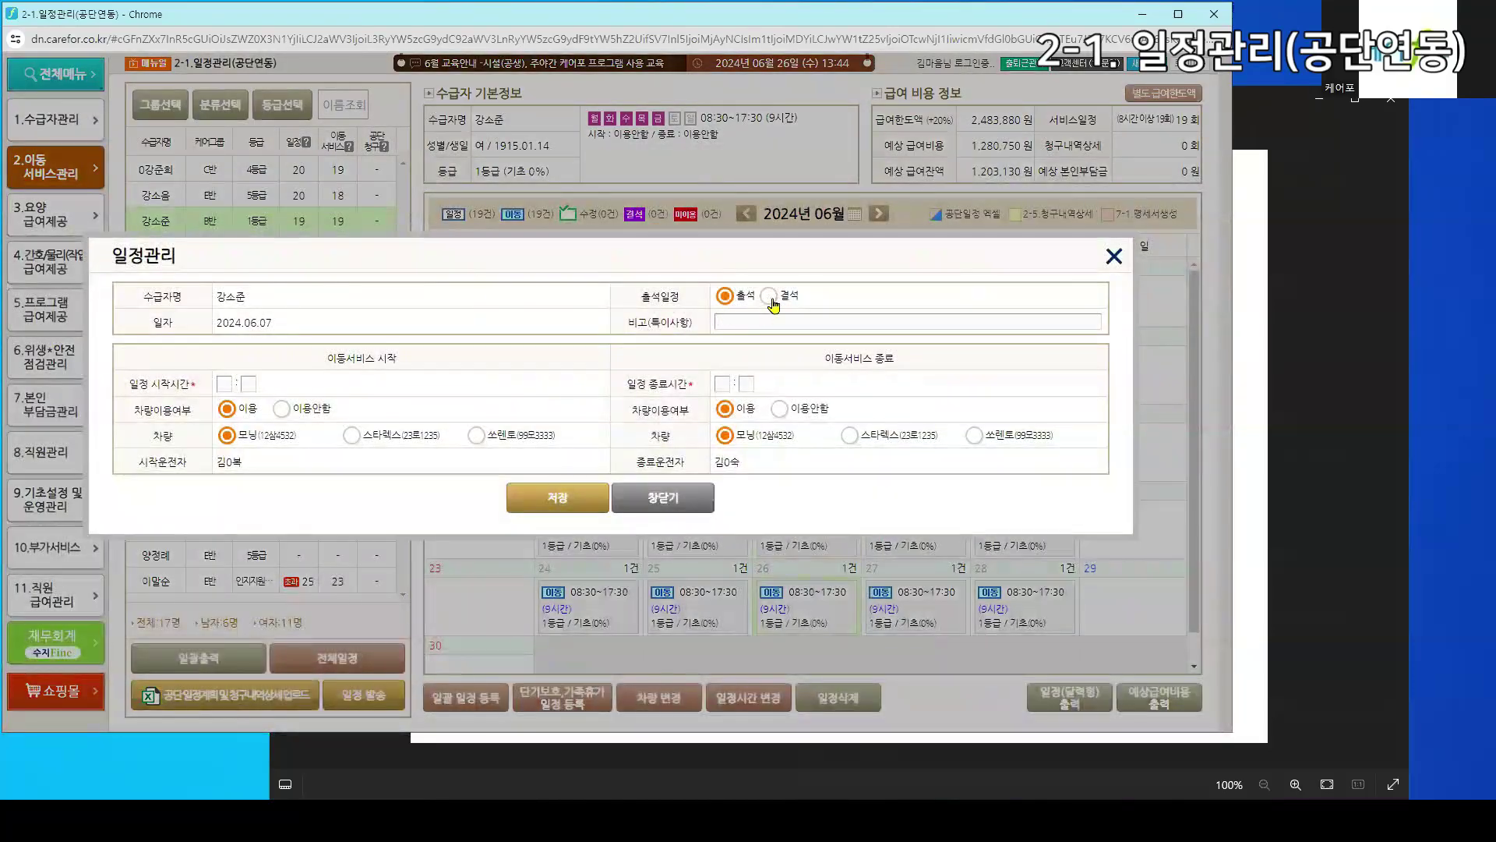
left_click(775, 299)
left_click(233, 408)
type("09")
left_click(726, 409)
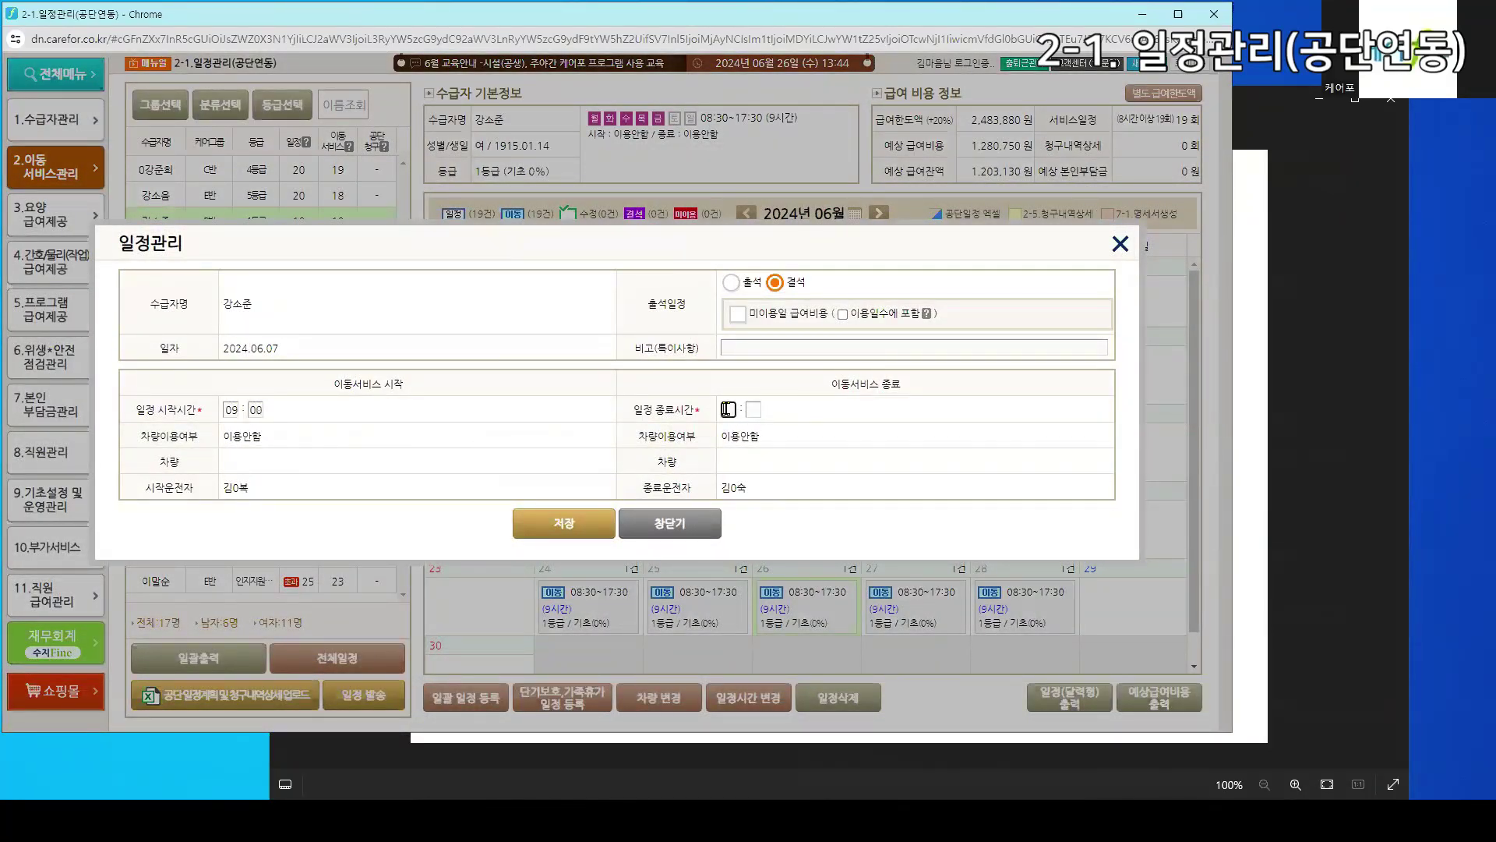
type("15")
left_click(538, 524)
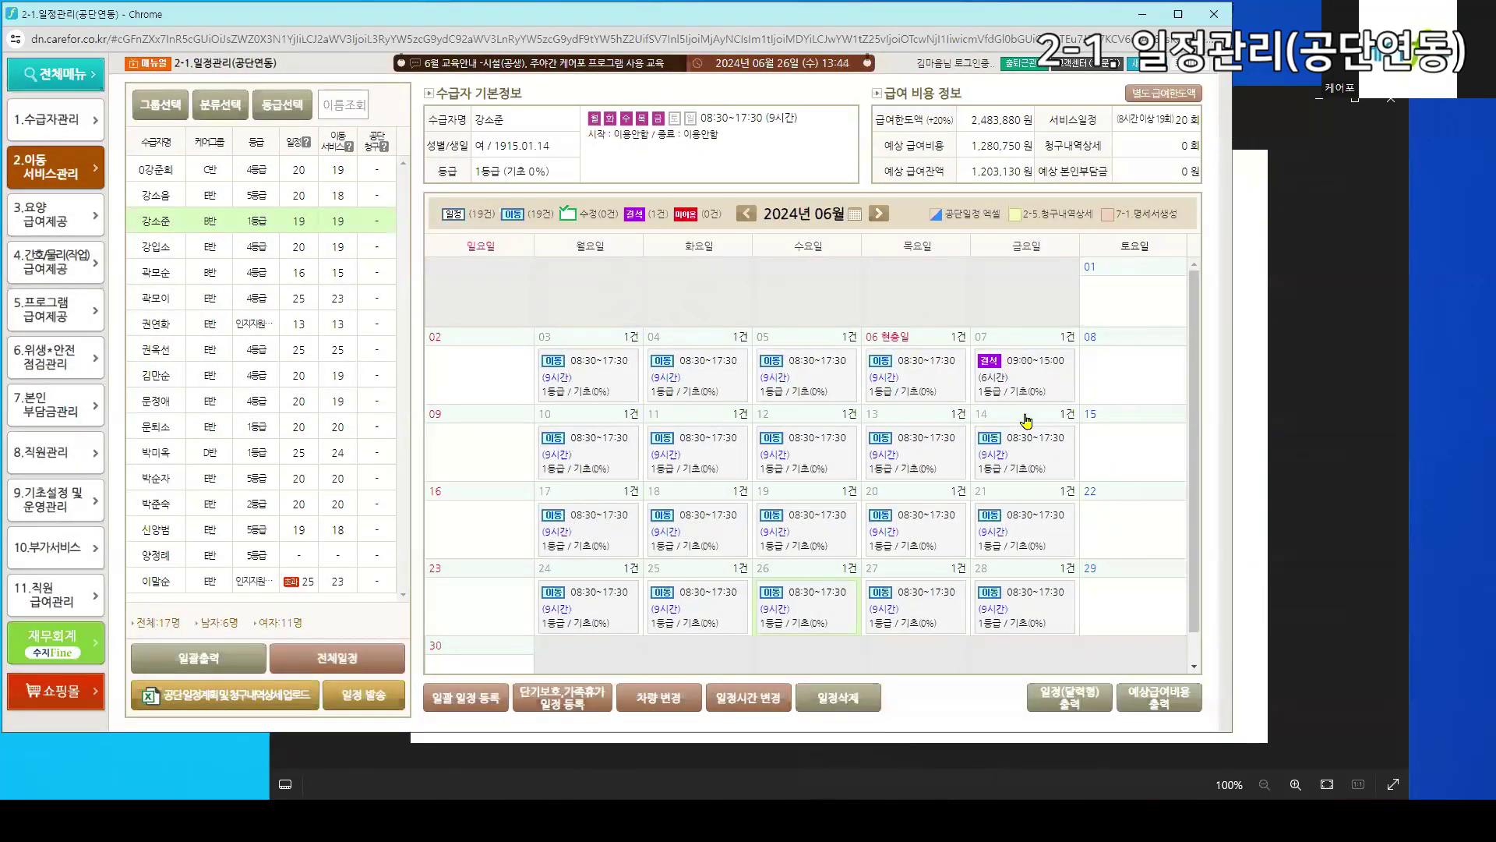
Try the 미이용일 급여비용 option on the 7 June absence entry and clear it again
left_click(1033, 376)
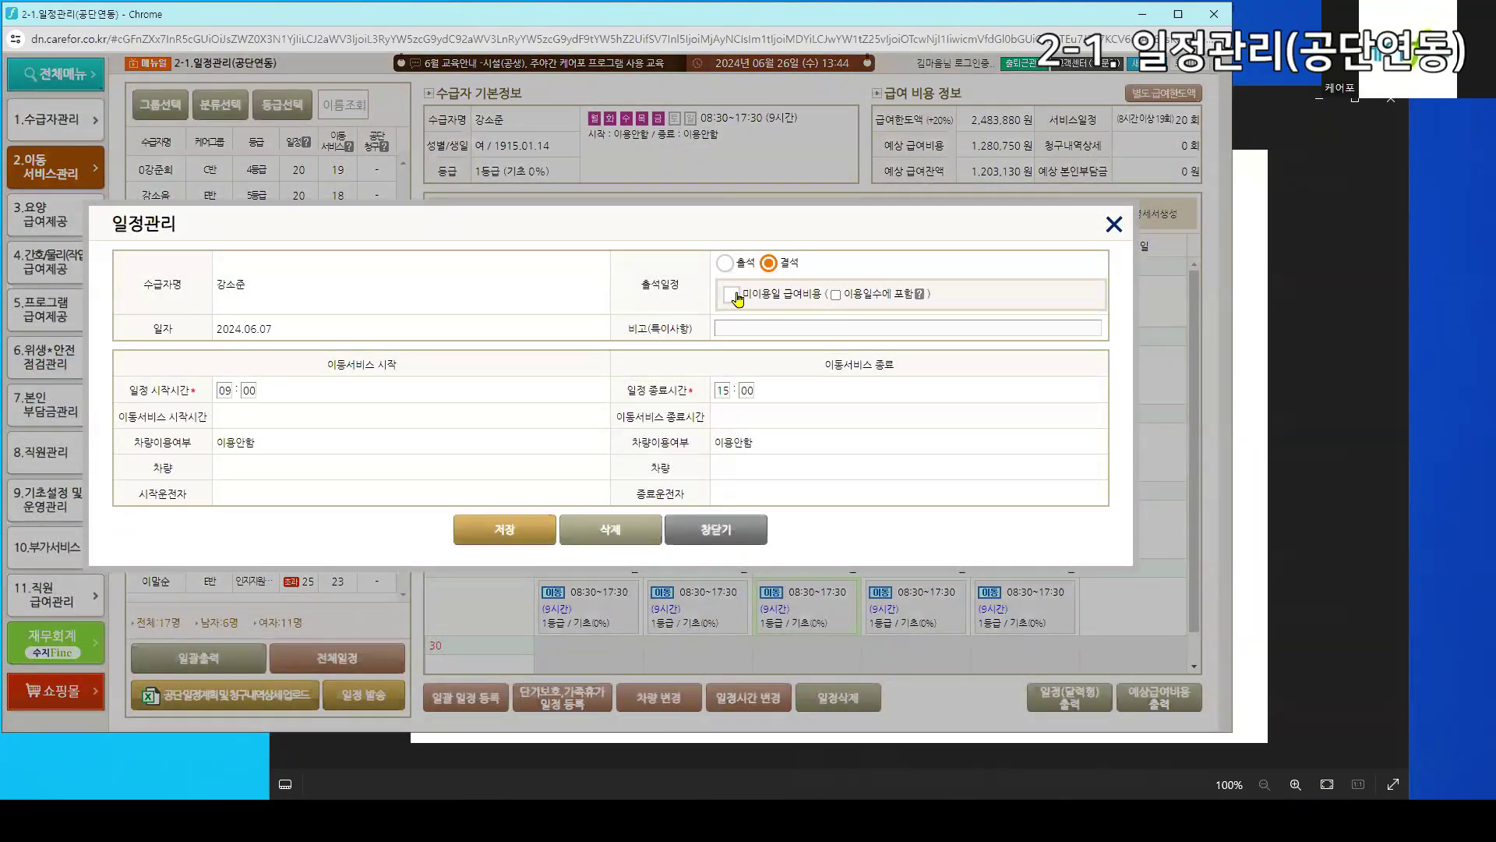
left_click(735, 296)
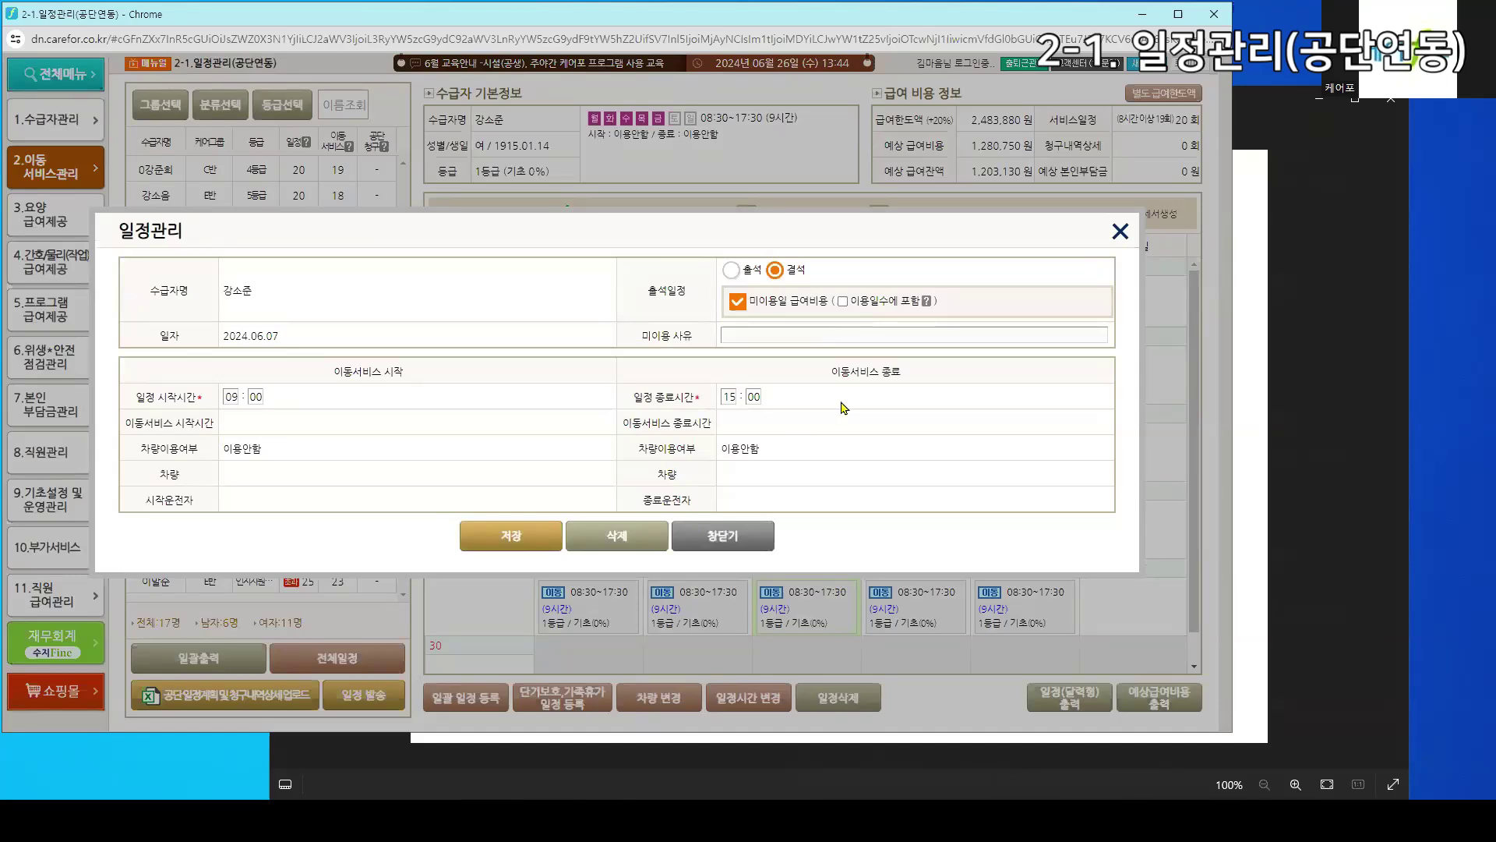
left_click(735, 301)
left_click(490, 543)
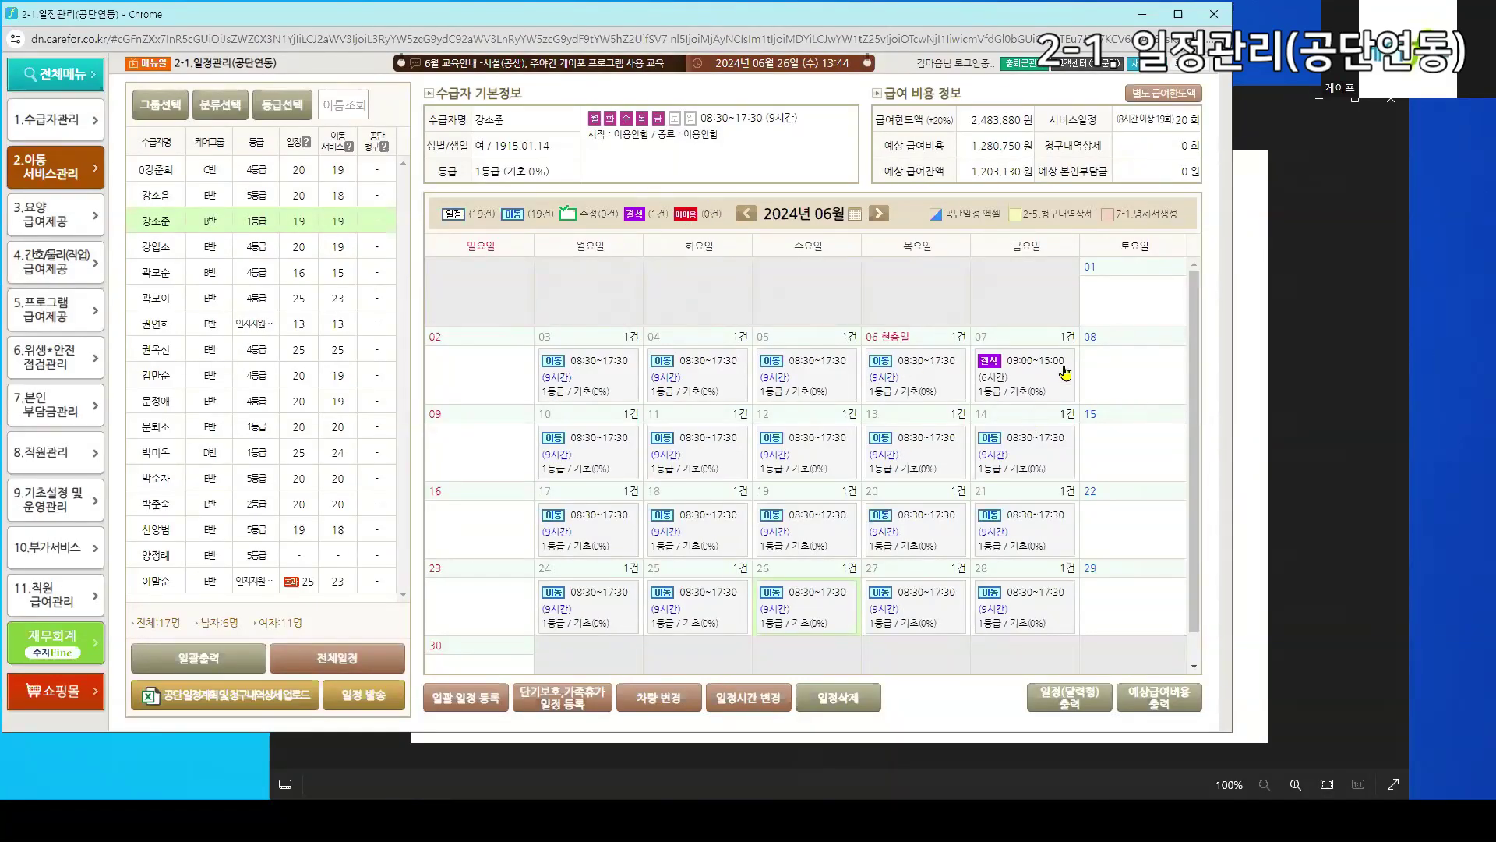
Enable 미이용일 급여비용 on the 7 June absence, enter 병원진료 as the 미이용 사유, and save the entry
left_click(1065, 372)
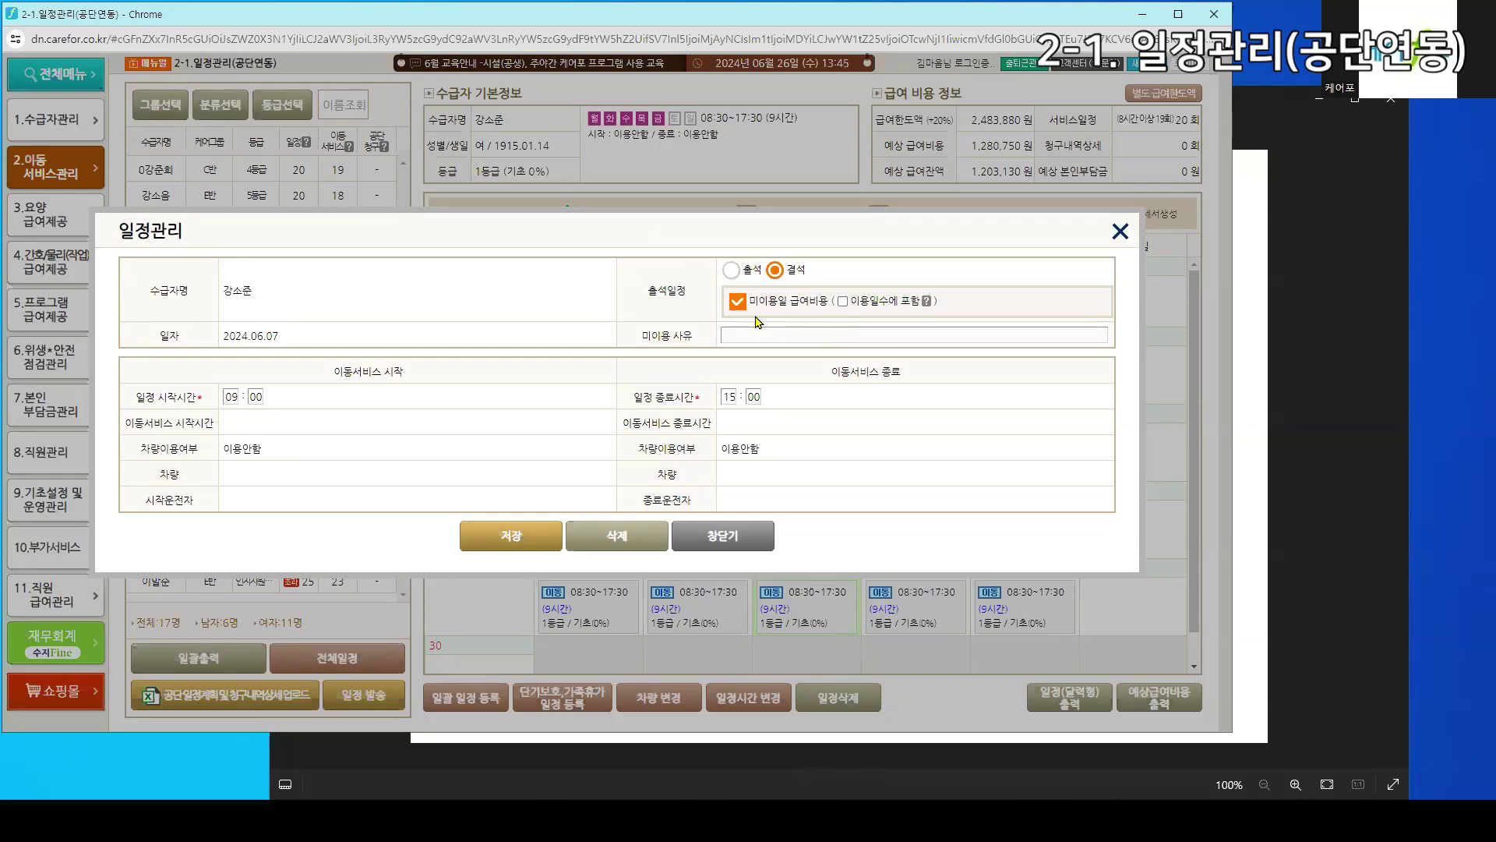
left_click(495, 539)
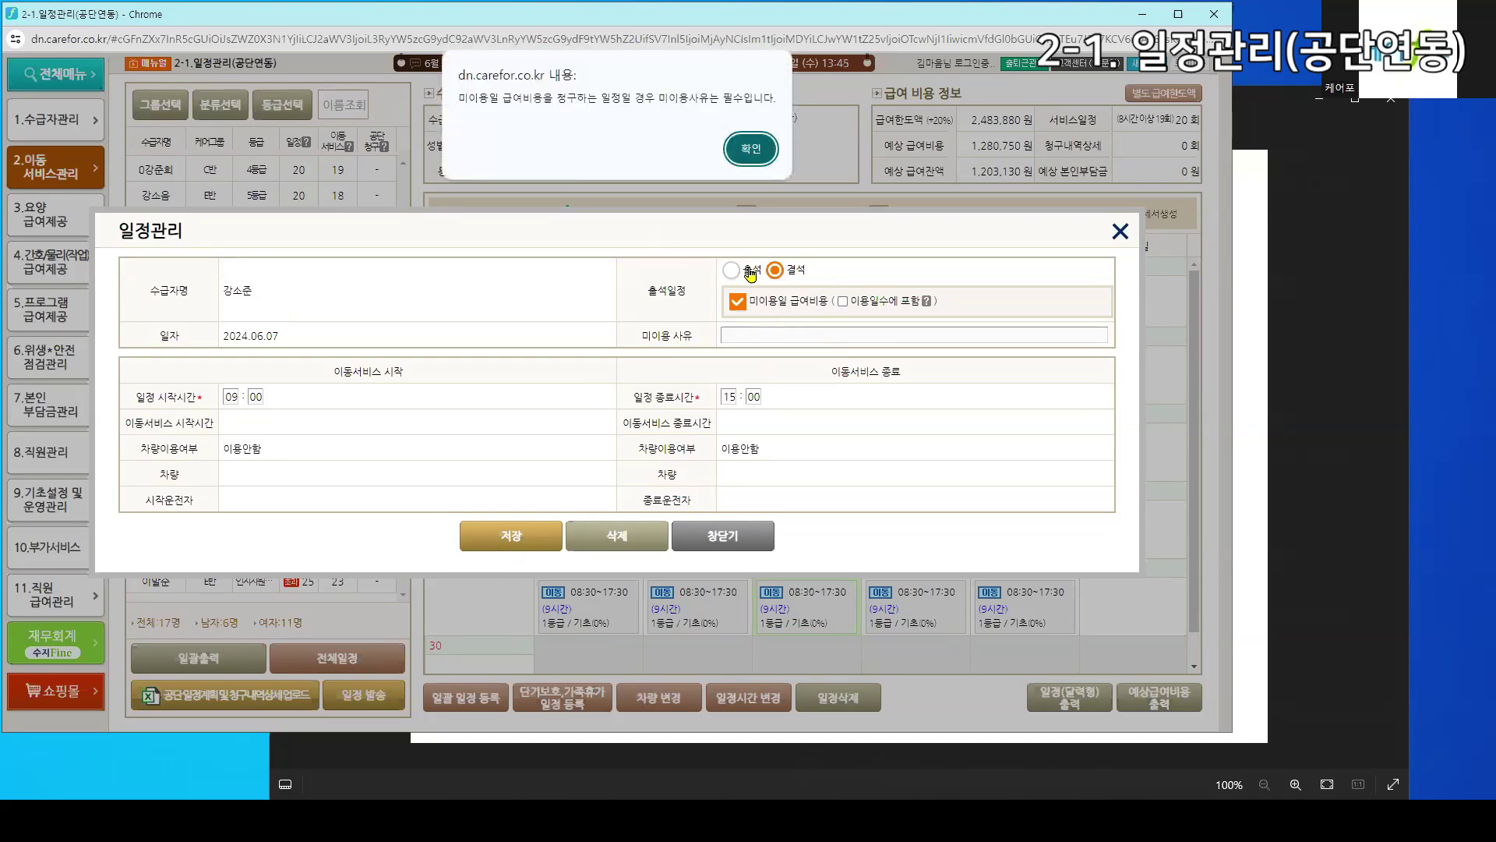
left_click(751, 150)
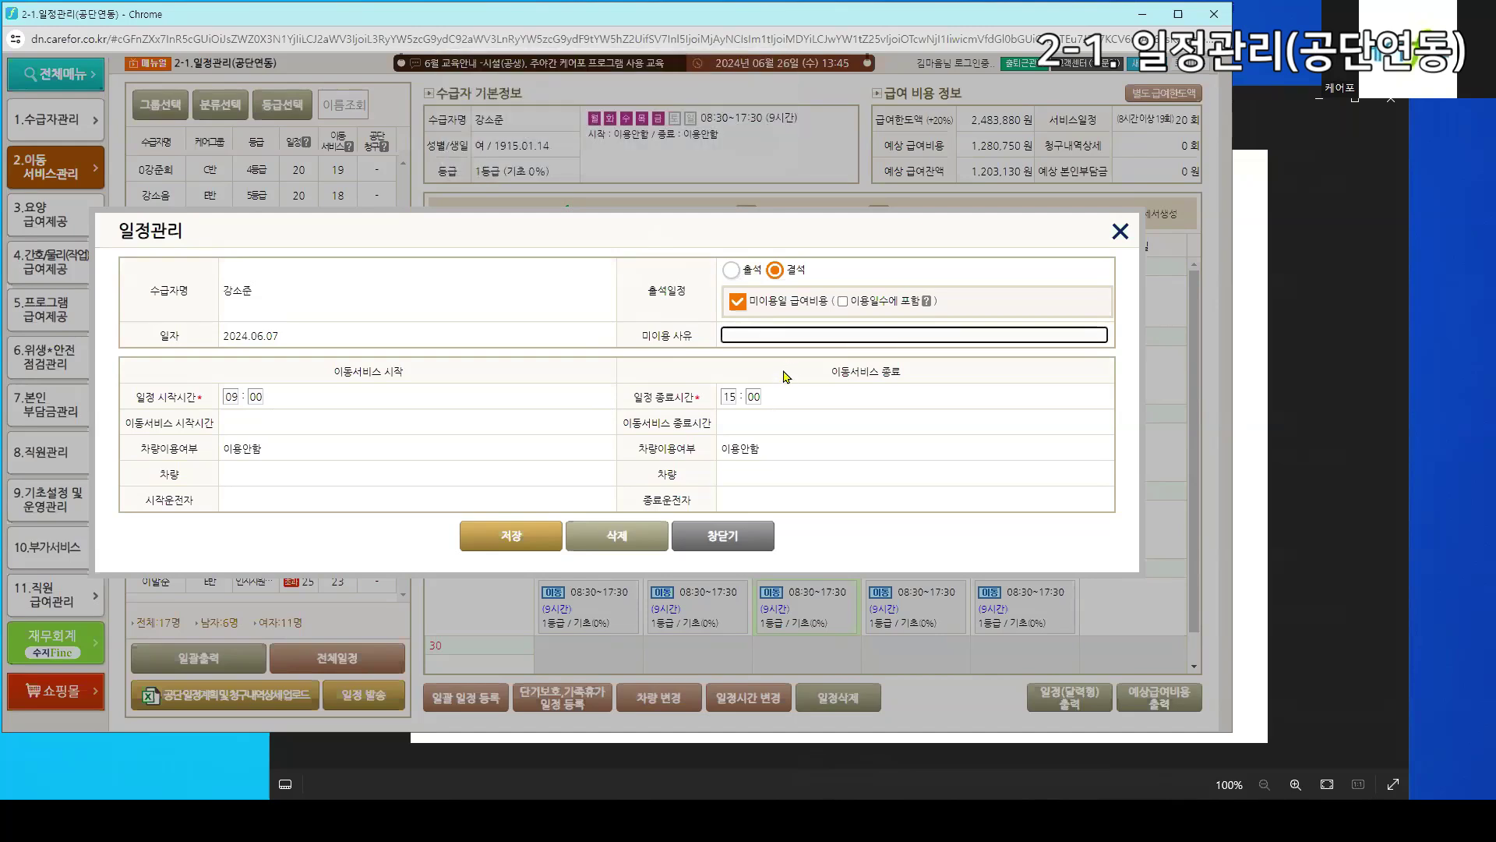
type("병ㅇ")
key("BackSpace")
key("BackSpace")
key("BackSpace")
key("BackSpace")
type("원진료")
left_click(534, 538)
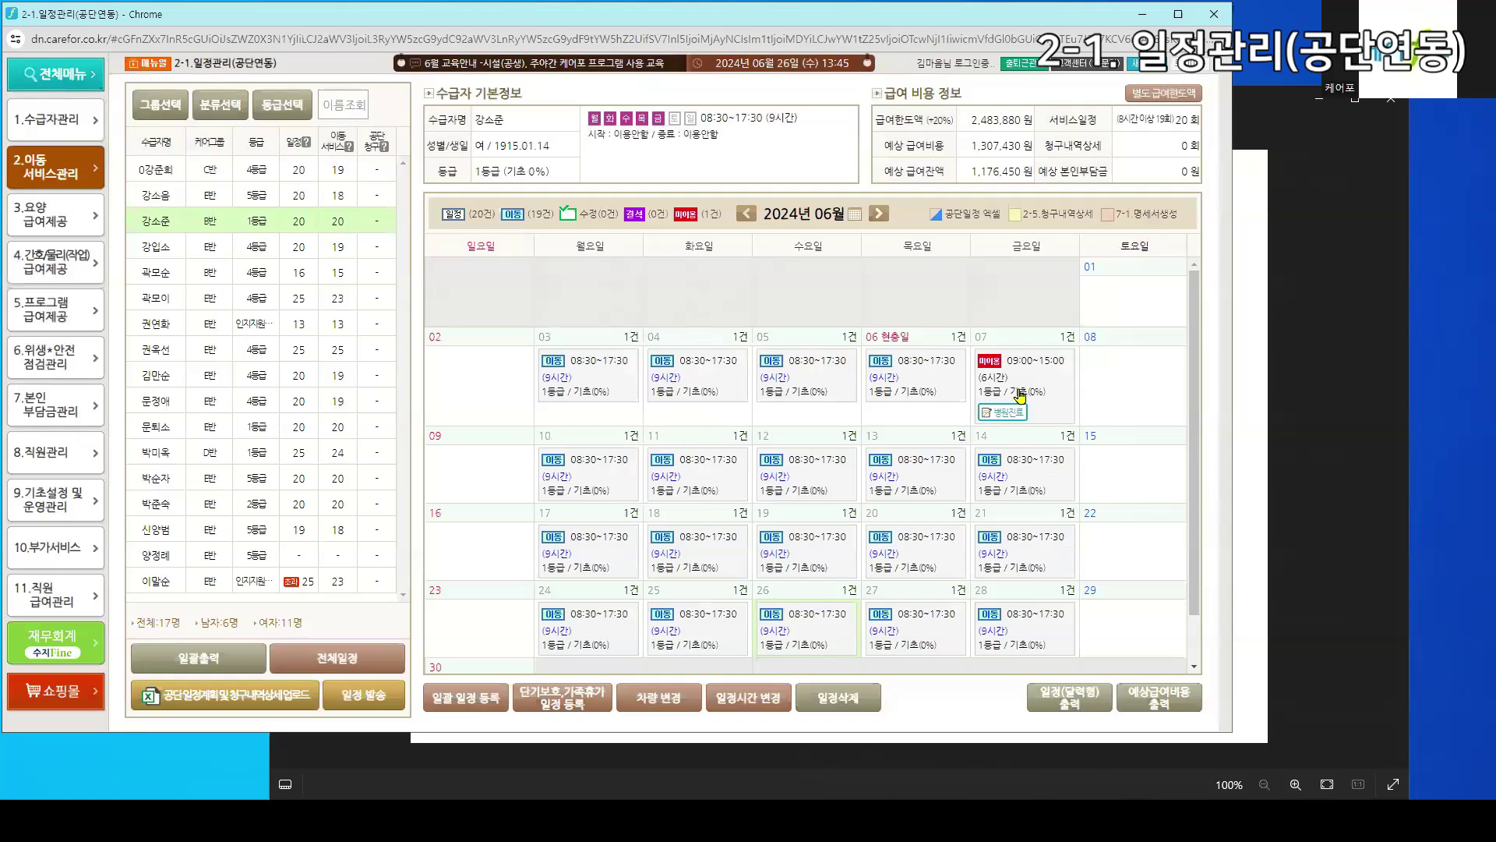
Switch to the second Carefor window and view the same recipient's 요양급여 제공기록 for the week 2024.06.03~2024.06.09
left_click(1143, 66)
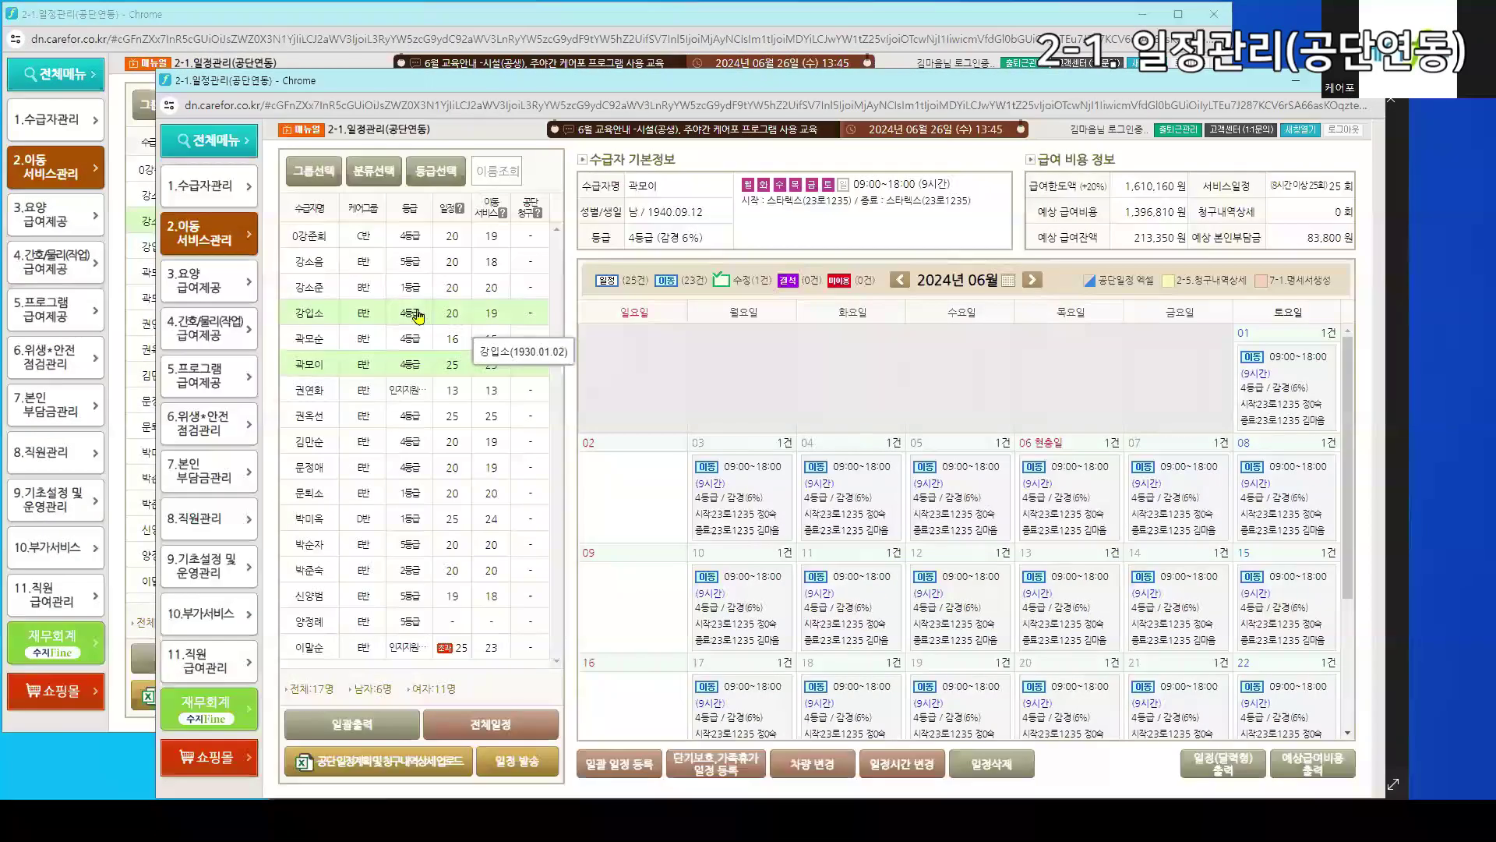
left_click(209, 234)
left_click(366, 191)
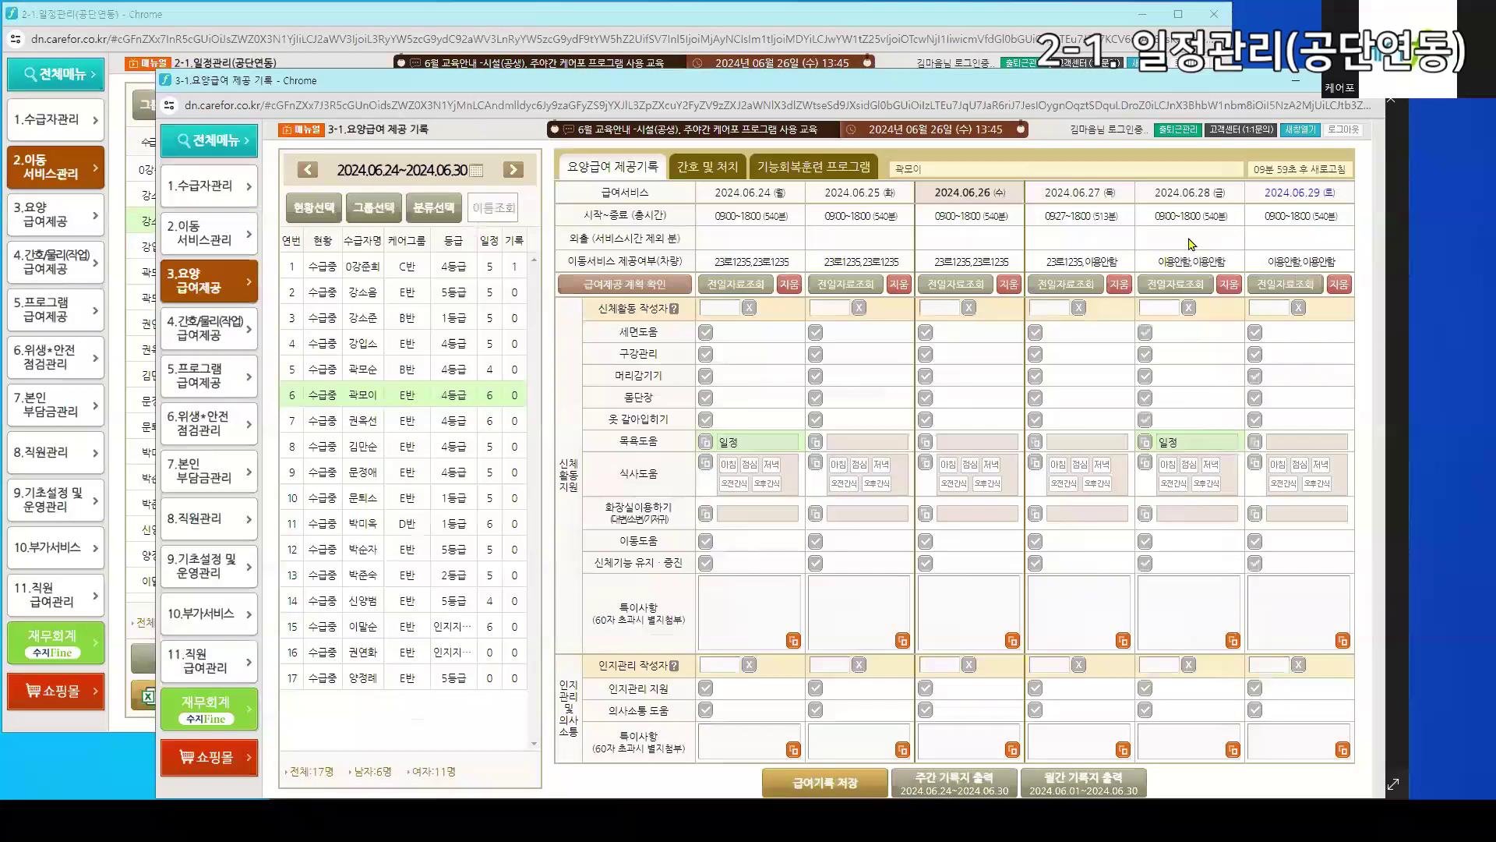
left_click(405, 327)
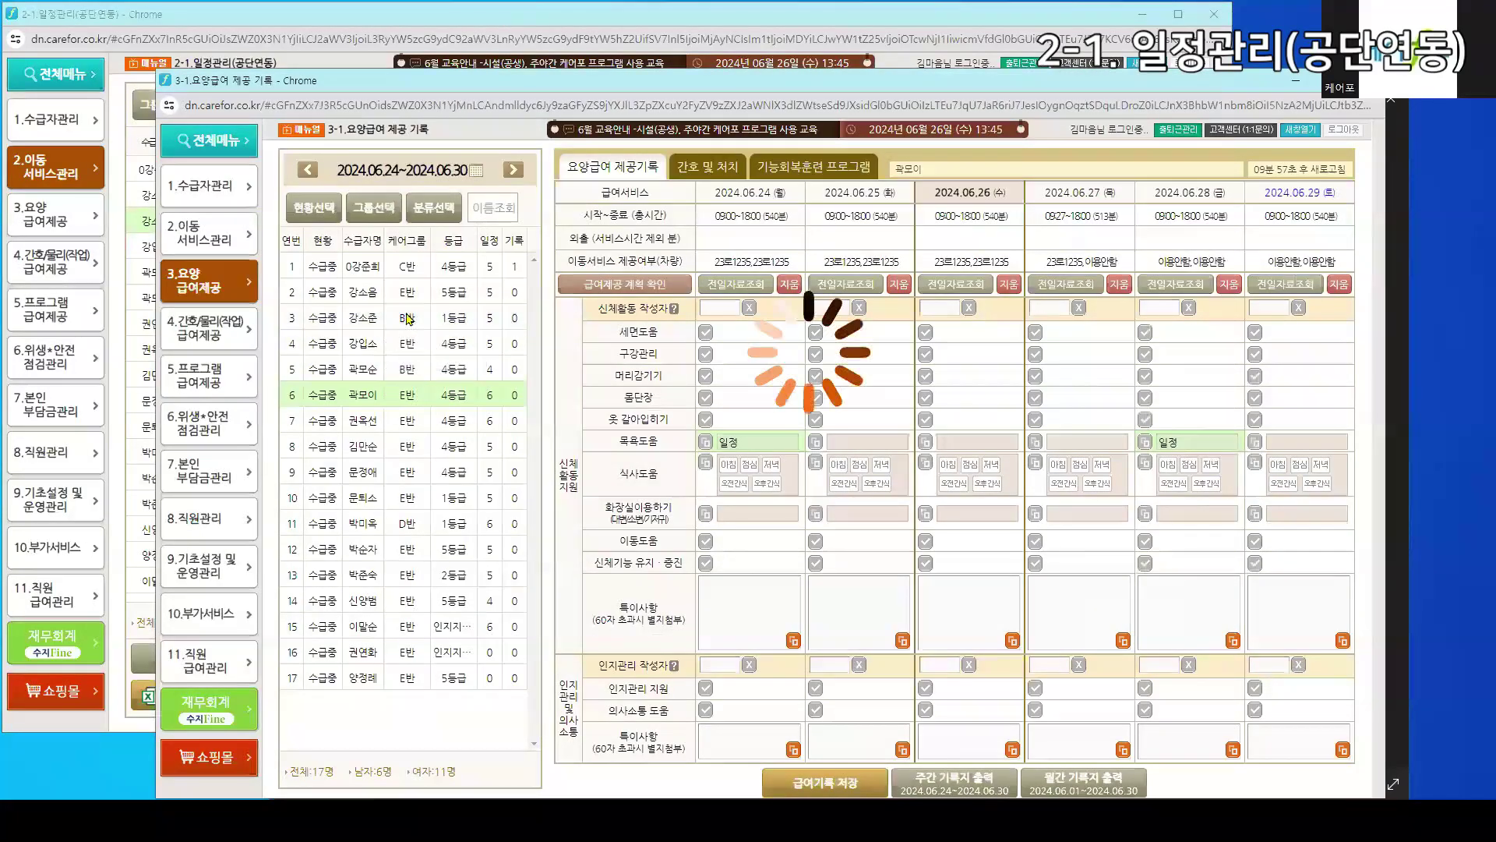
left_click(476, 170)
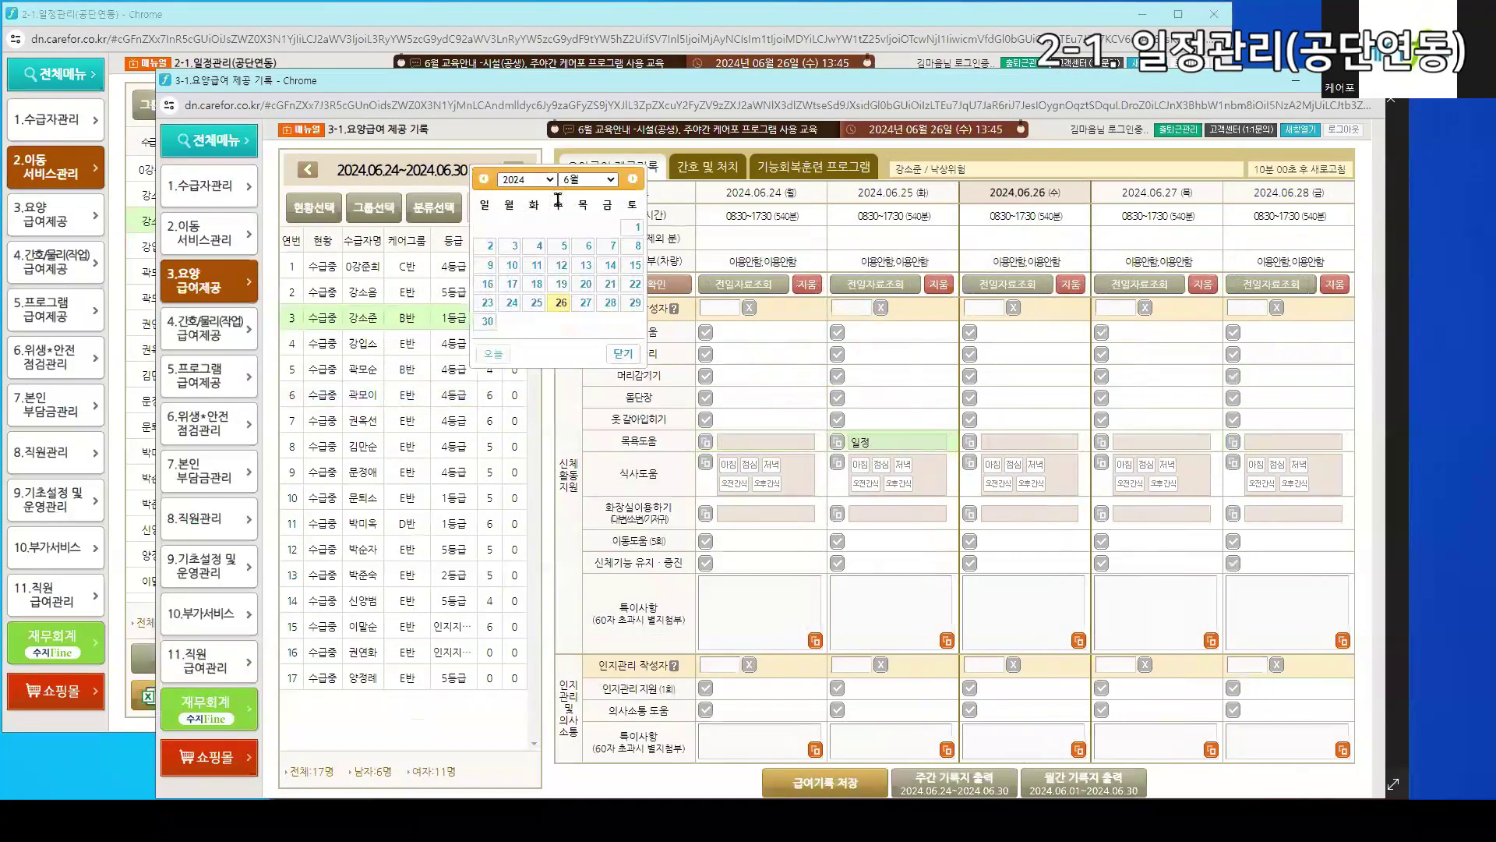
left_click(612, 246)
key("alt+Tab")
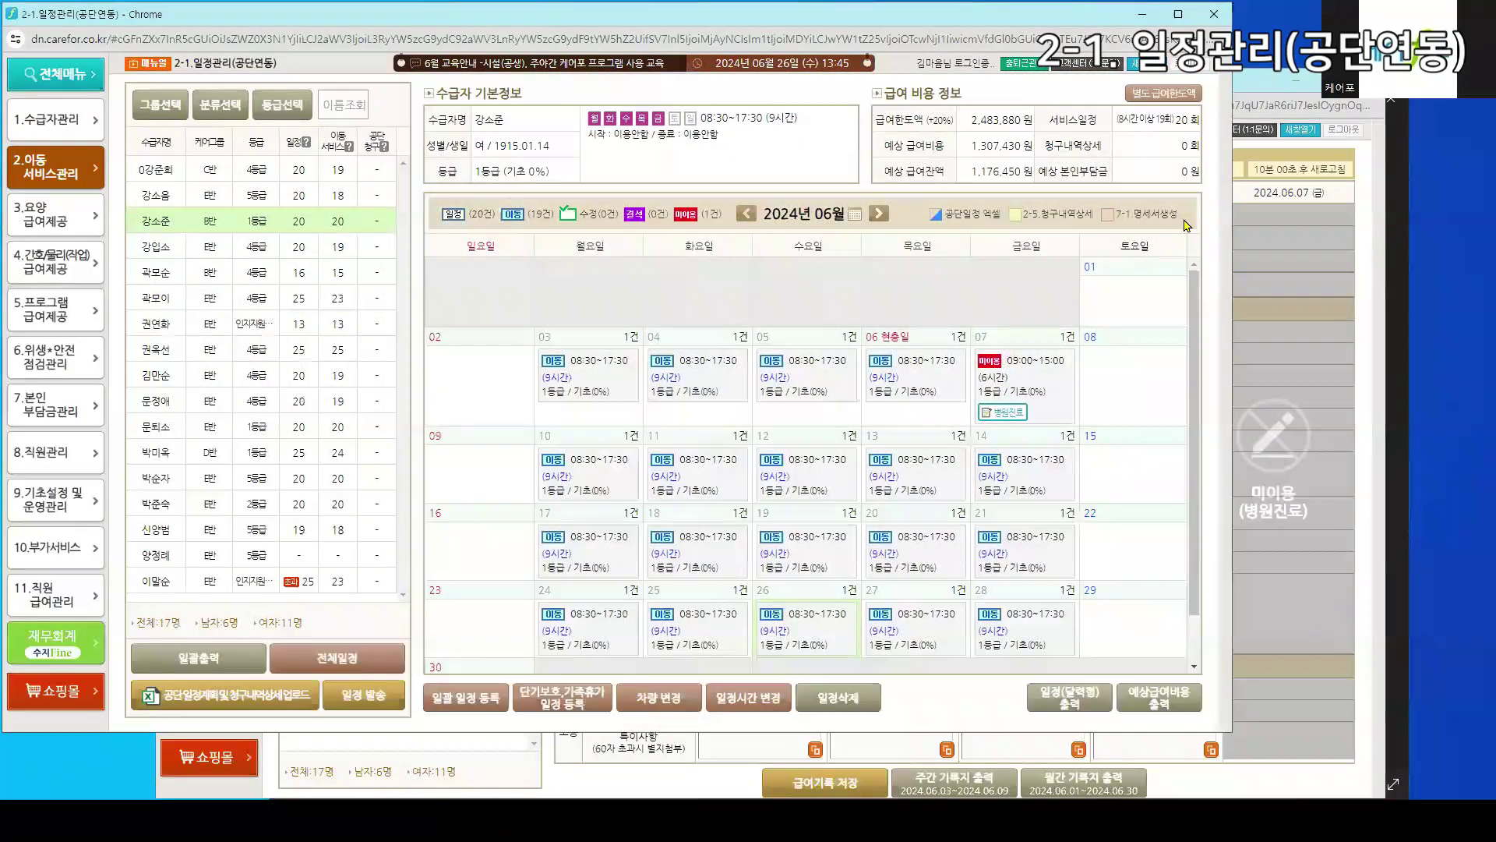
left_click(1317, 191)
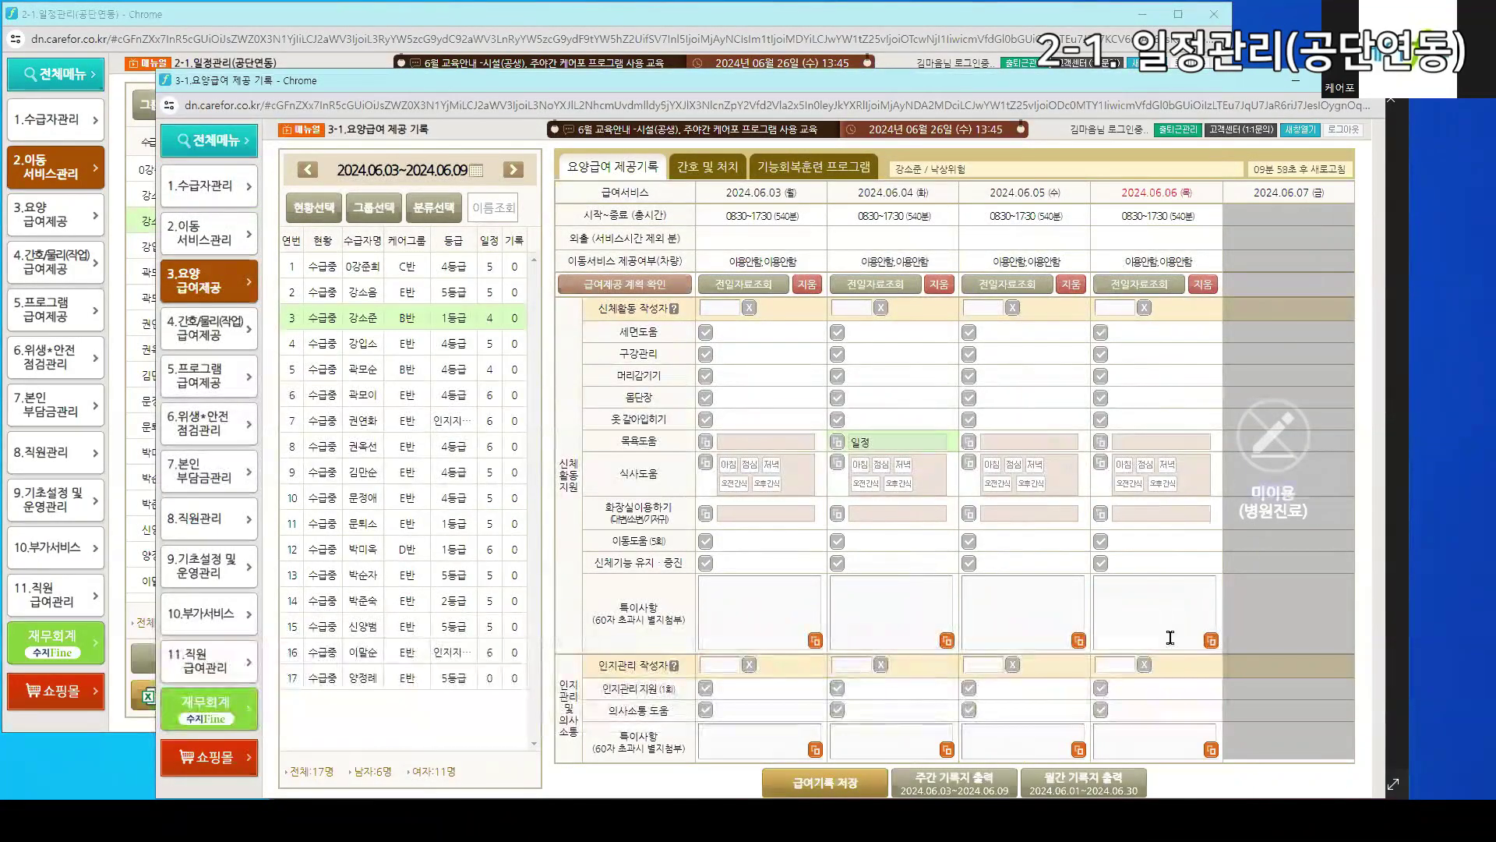
Preview the weekly 장기요양급여 제공기록지, check the non-use reason in the 7 June column, and close the preview
left_click(968, 786)
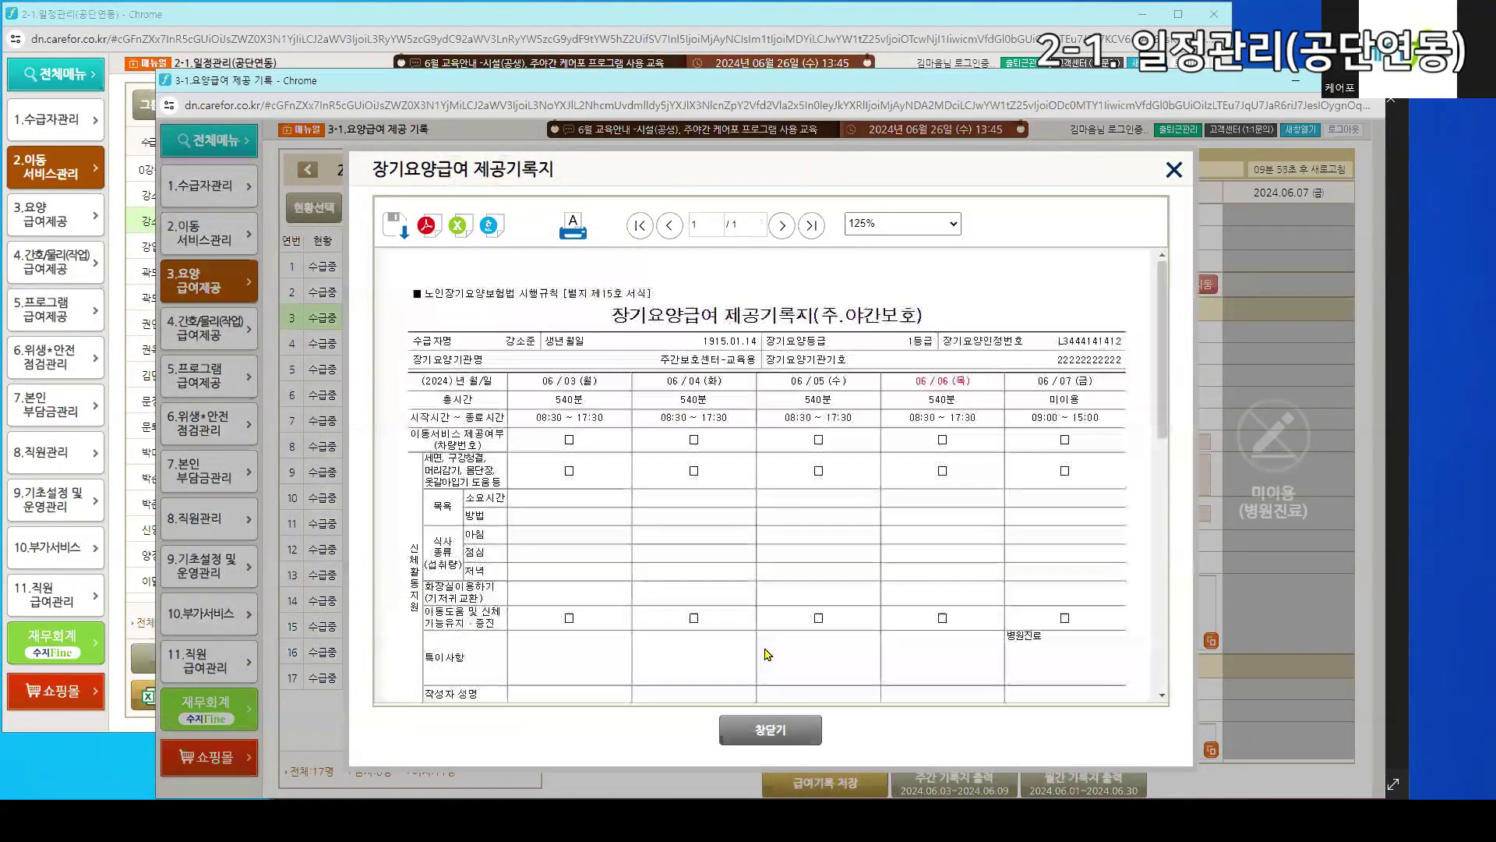
scroll(766, 654, "down", 2)
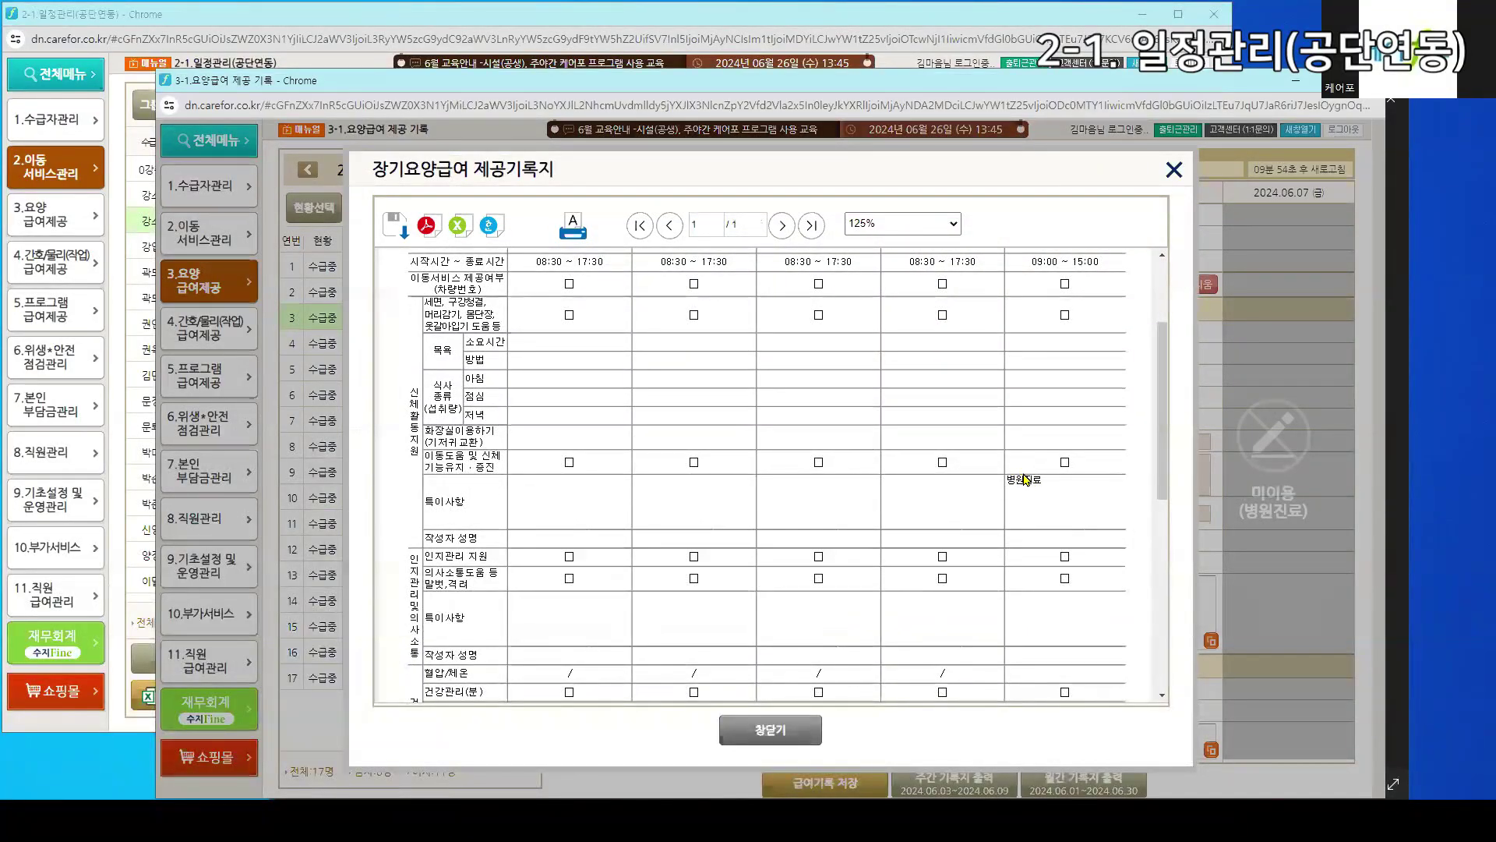
scroll(1026, 479, "up", 2)
scroll(896, 608, "down", 1)
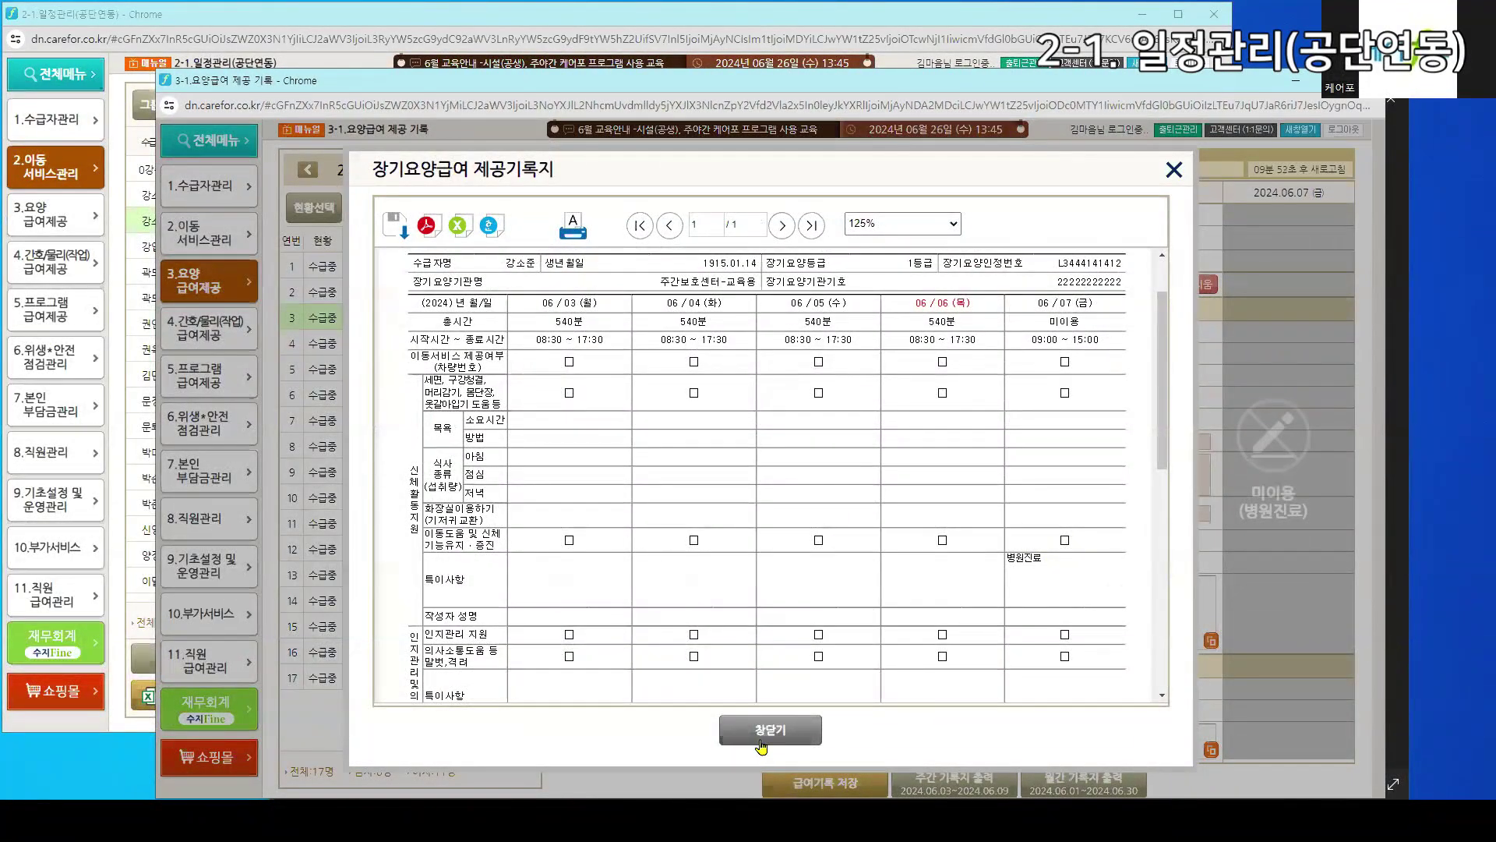
left_click(762, 730)
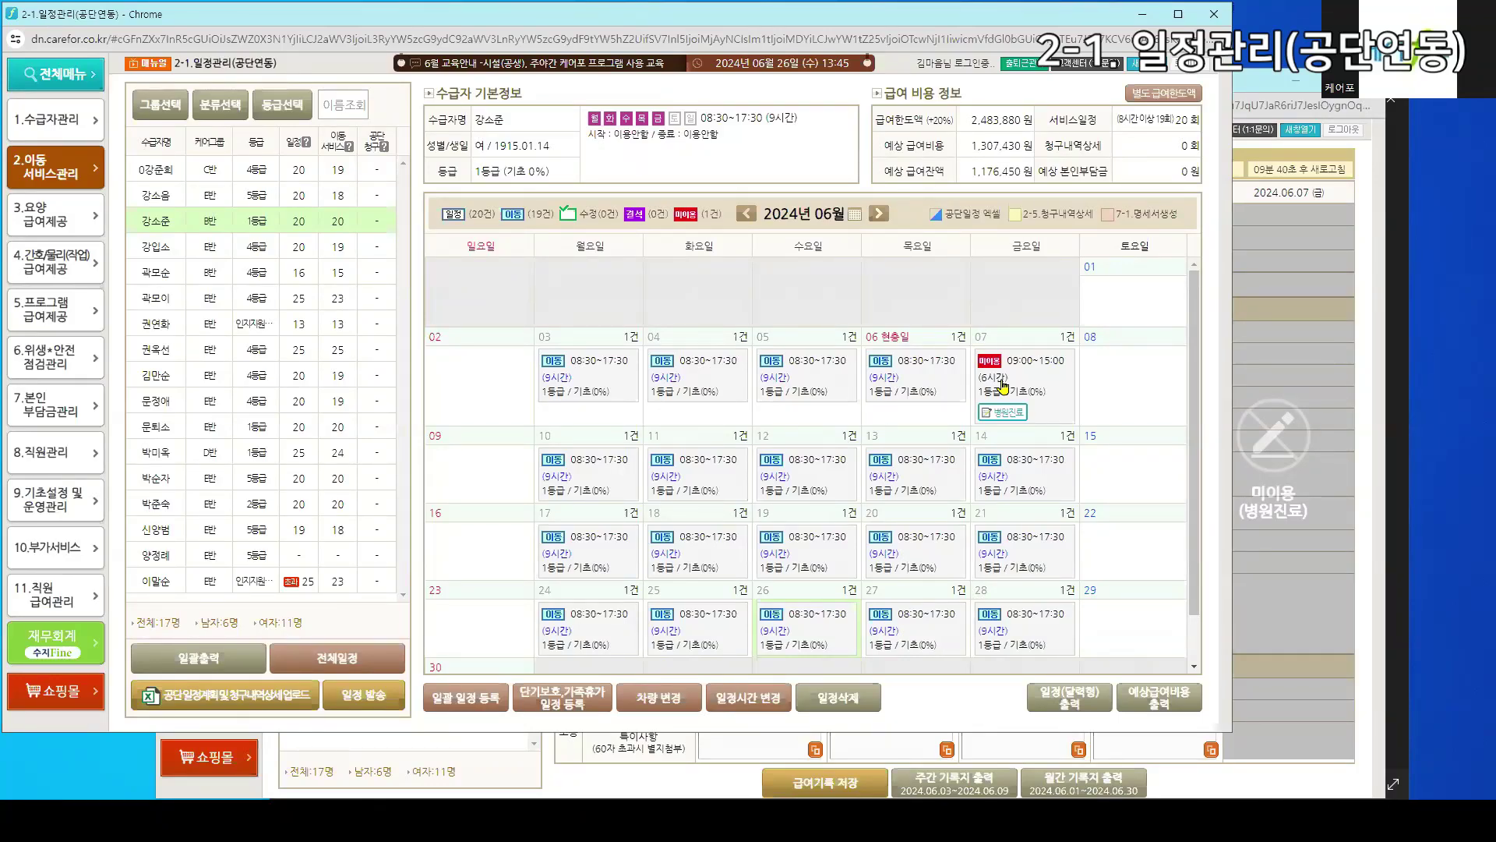
Recheck the 7 June entry's 미이용 사유 against the care record, close the record window, and save the entry unchanged
left_click(1003, 387)
double_click(735, 326)
left_click(1343, 484)
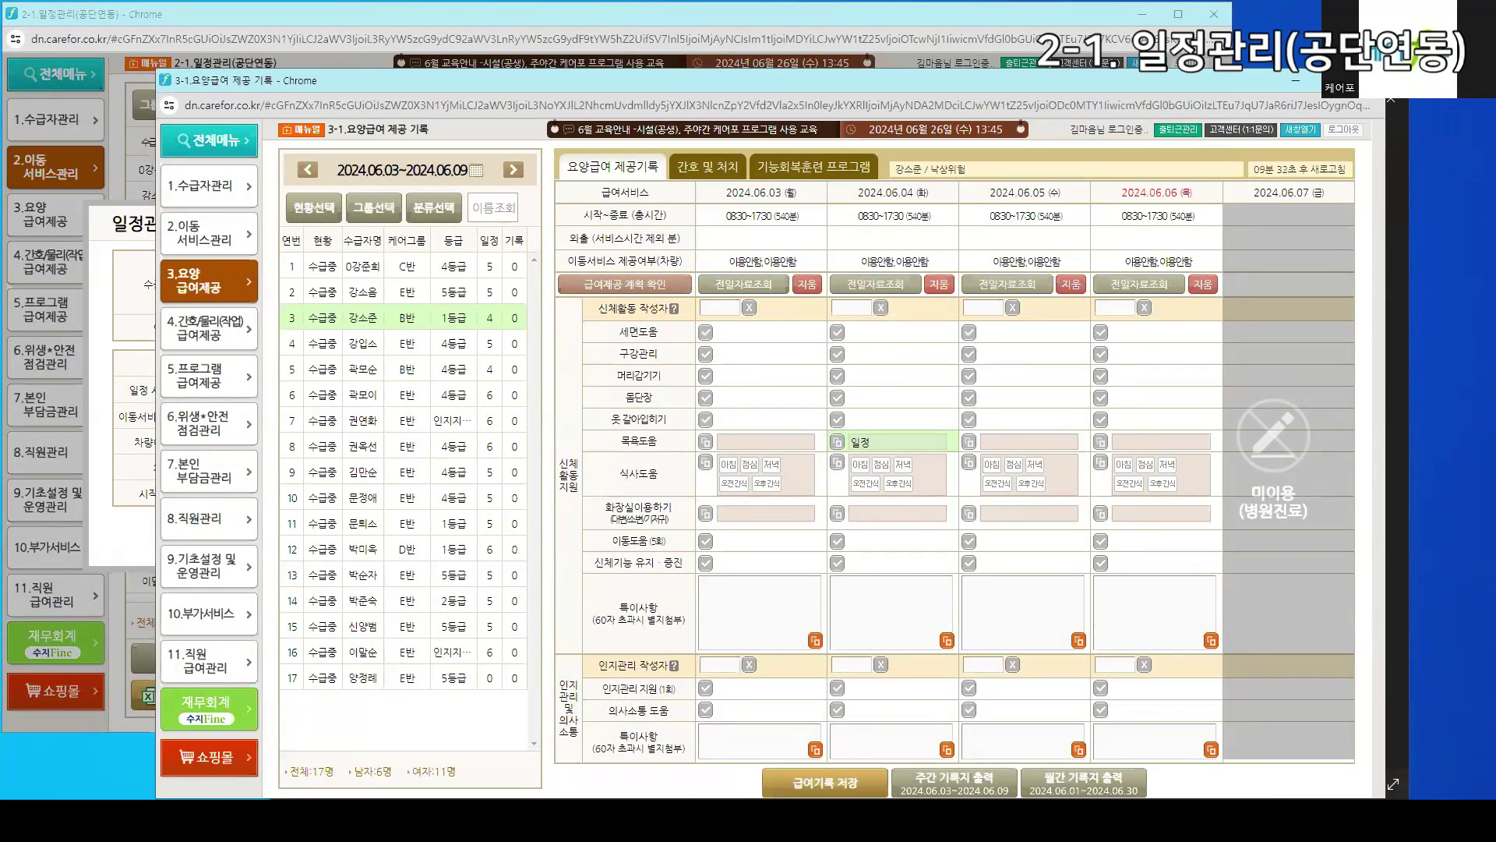
left_click(1368, 81)
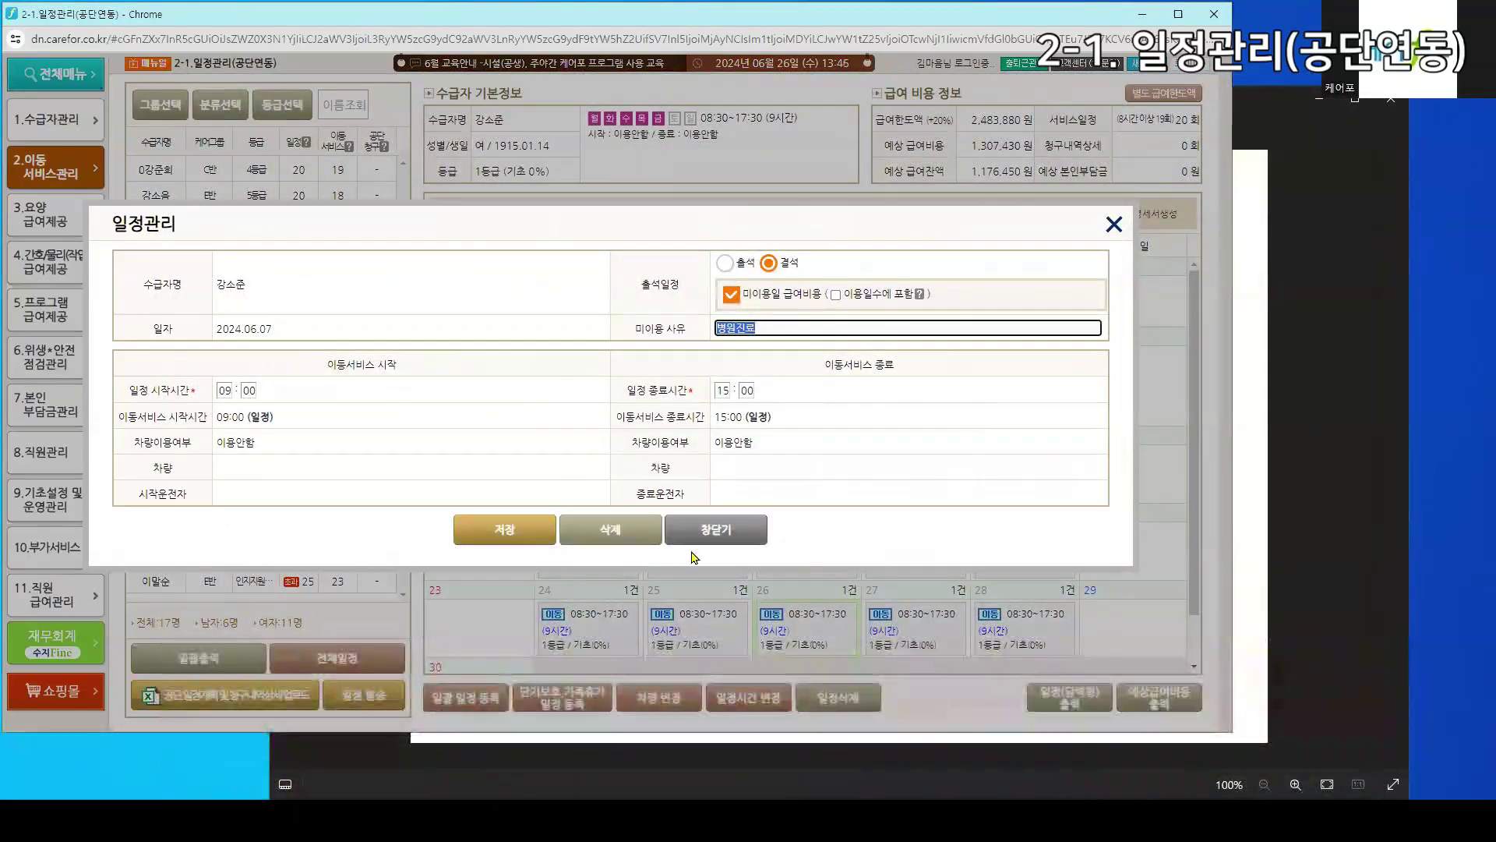
left_click(479, 543)
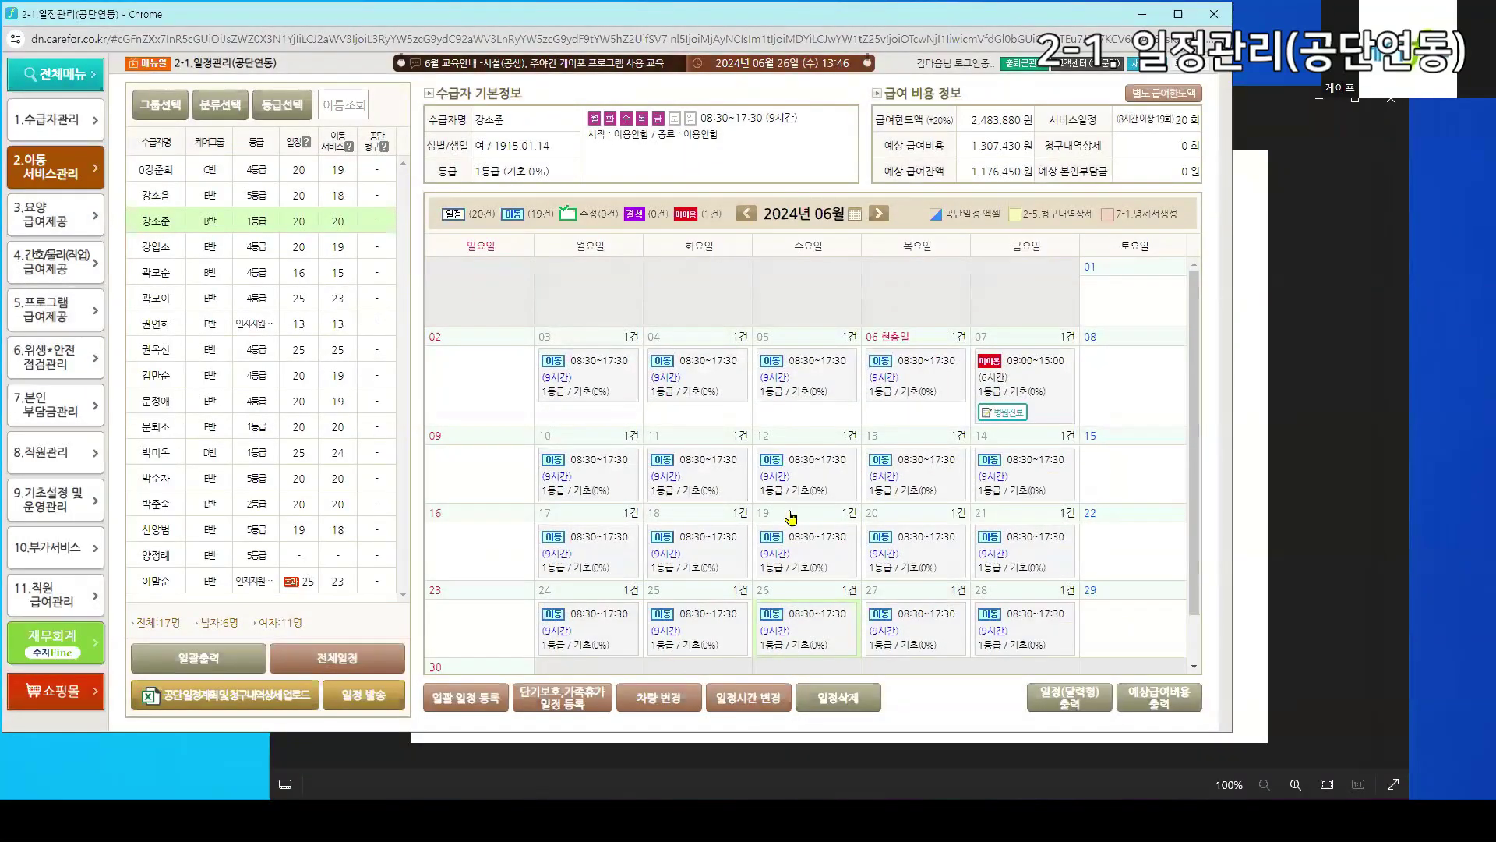
Switch to the 2-이동서비스.png diagram to review the schedule management flow, and return to the schedule calendar
key("alt+Tab")
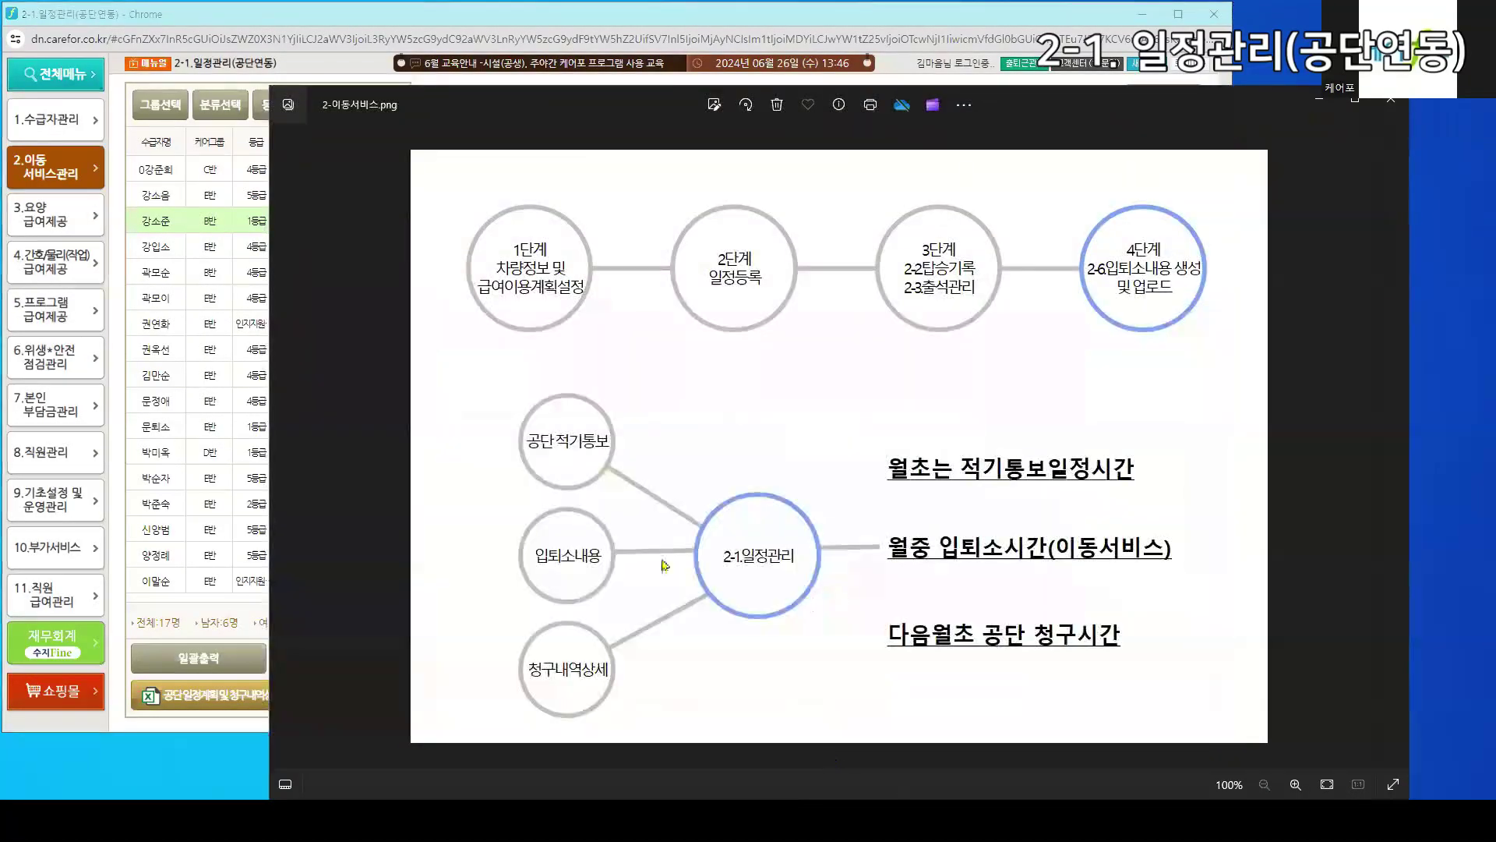
left_click(609, 7)
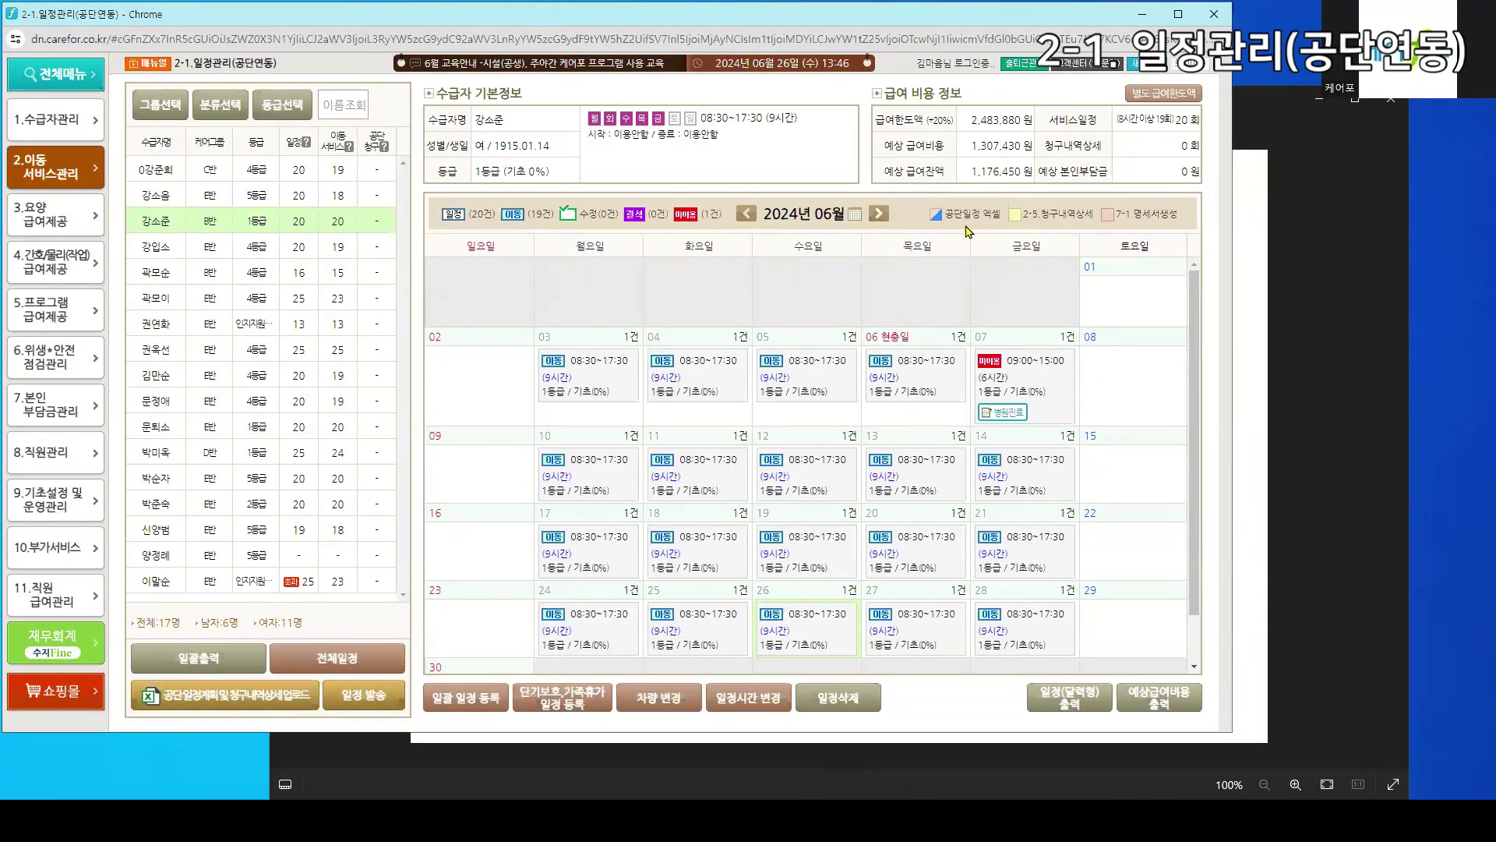
Review the 공단일정 엑셀 legend and browse the recipient's schedules back through May to April 2024
left_click_drag(950, 213, 990, 209)
left_click(741, 218)
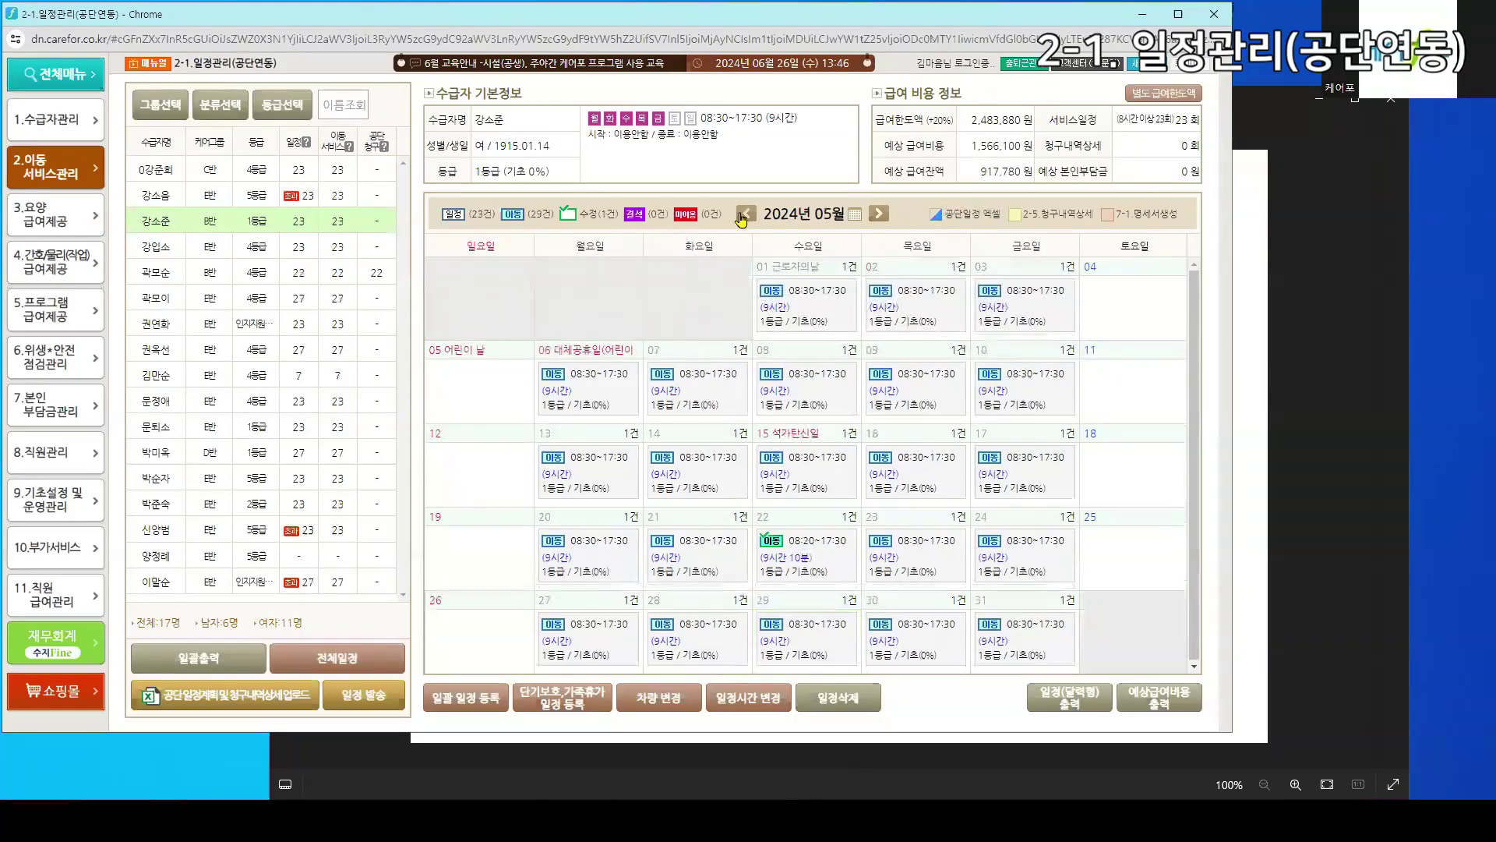
left_click(248, 692)
left_click(611, 668)
left_click(752, 220)
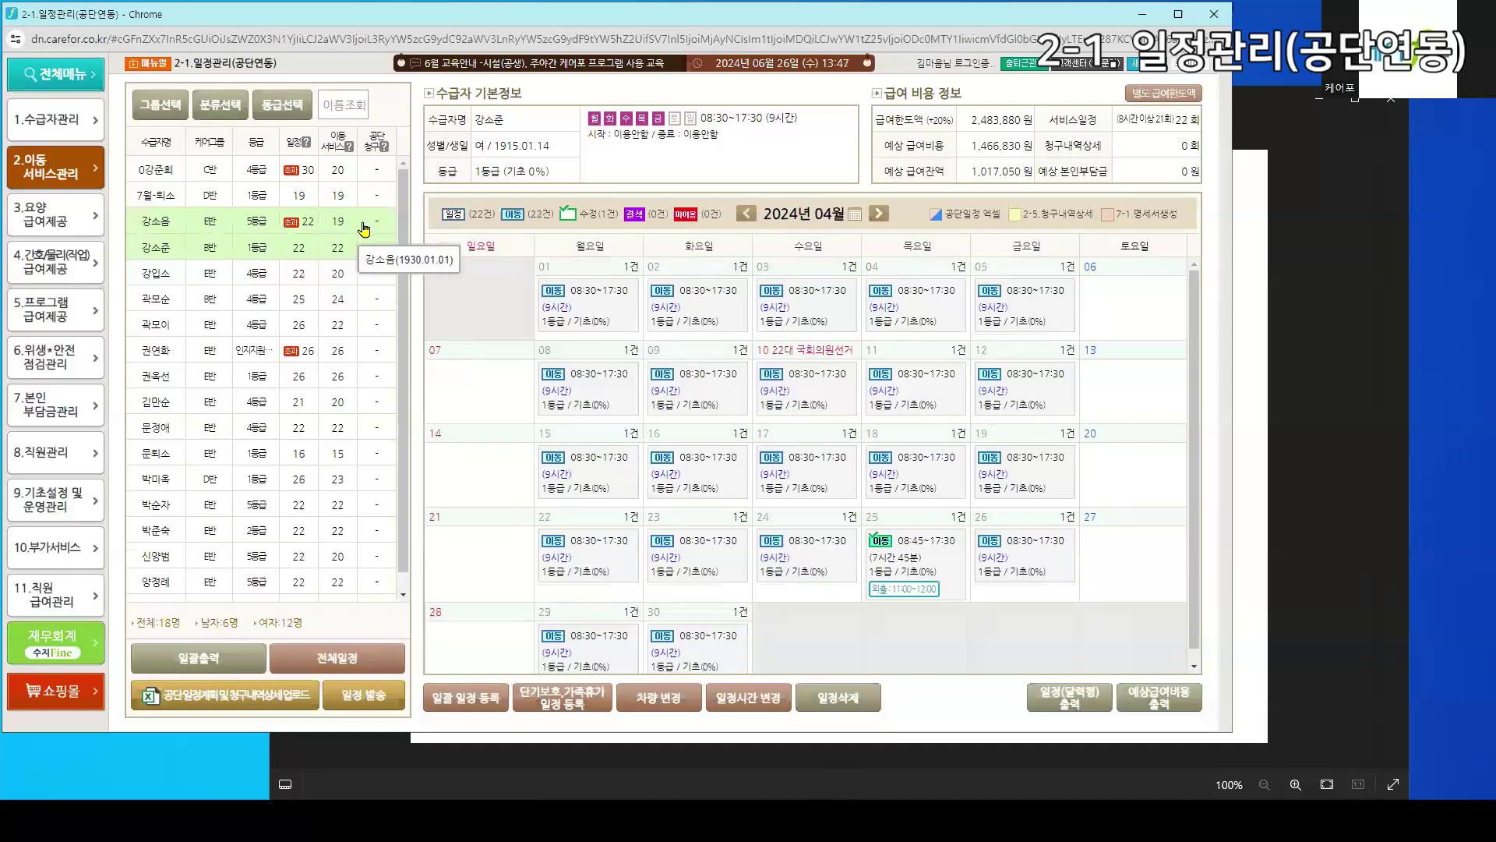
Compare the April and May 2024 schedules of the 4등급 recipient in the sixth row, checking the 공단일정 엑셀 and 청구내역상세 markings
left_click(388, 301)
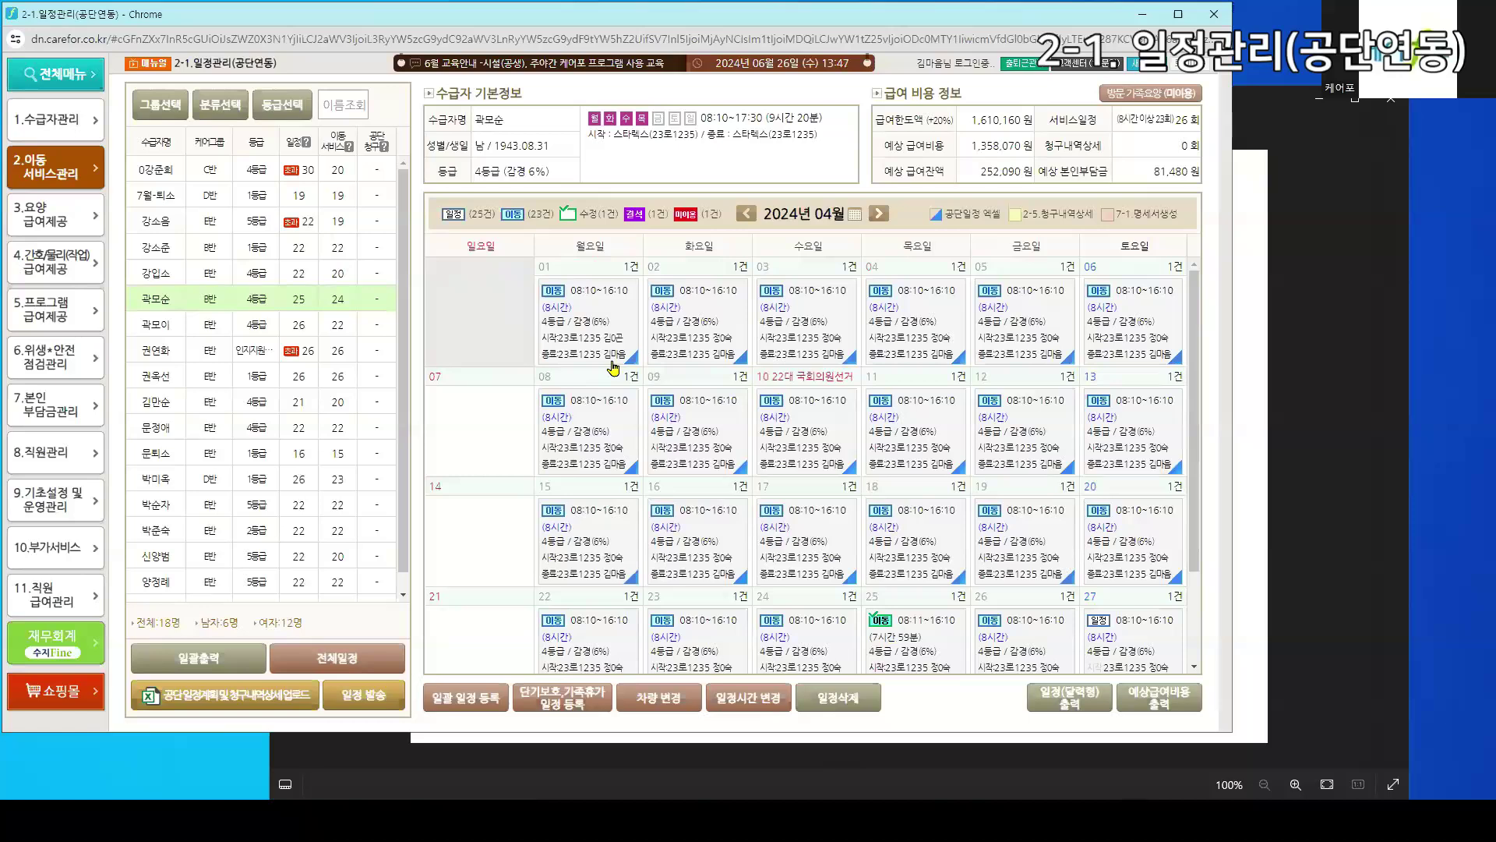
left_click_drag(946, 214, 1003, 214)
left_click_drag(1022, 214, 1073, 213)
left_click(880, 214)
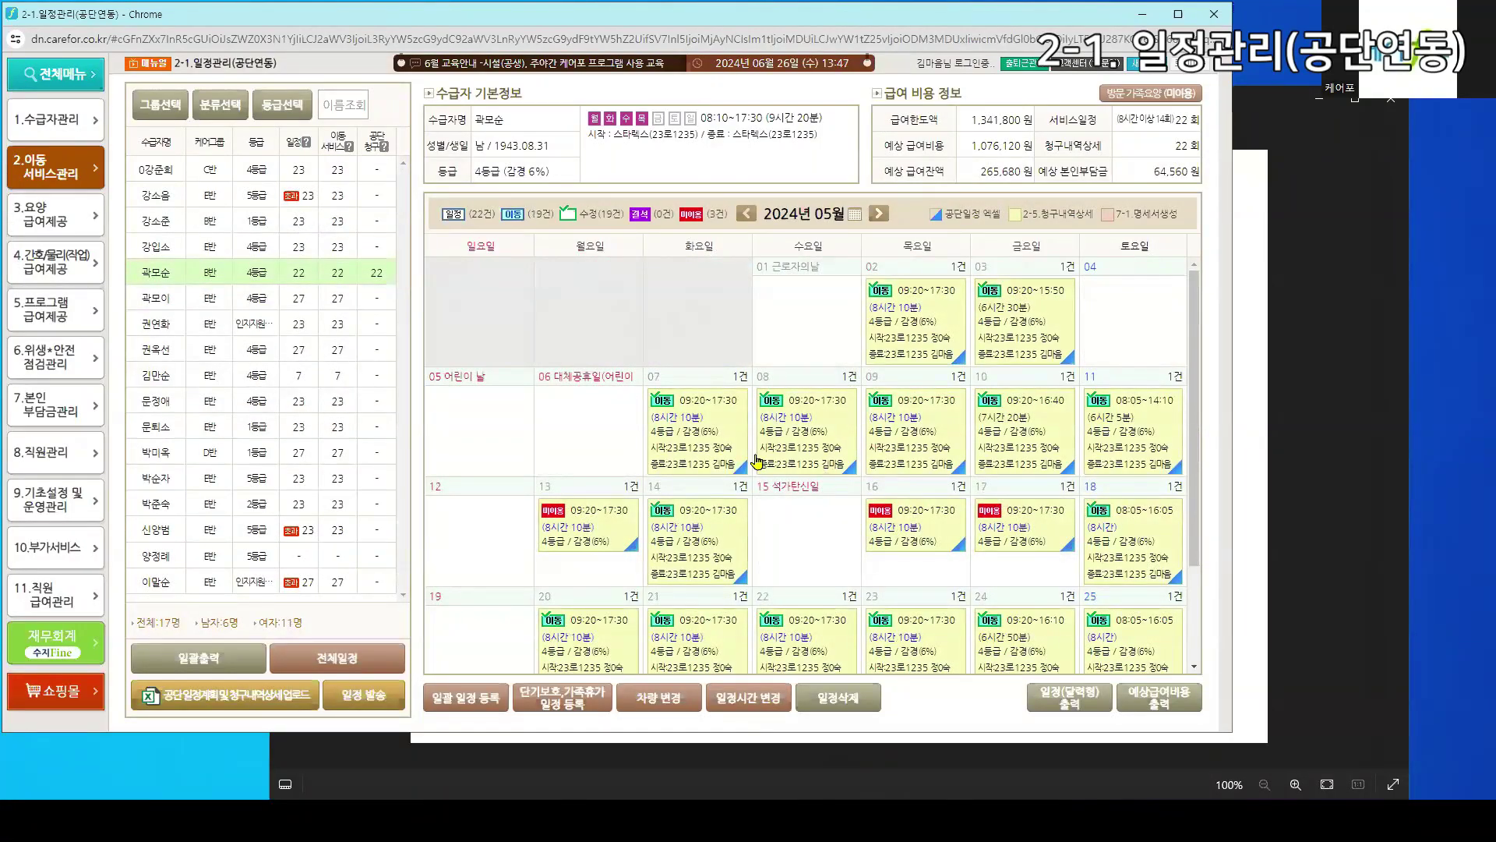
Check the uploaded 청구내역상세_202405.xlsx file in the 일정계획 및 청구내역상세 공단연동 window for May 2024 and close the window
left_click(269, 697)
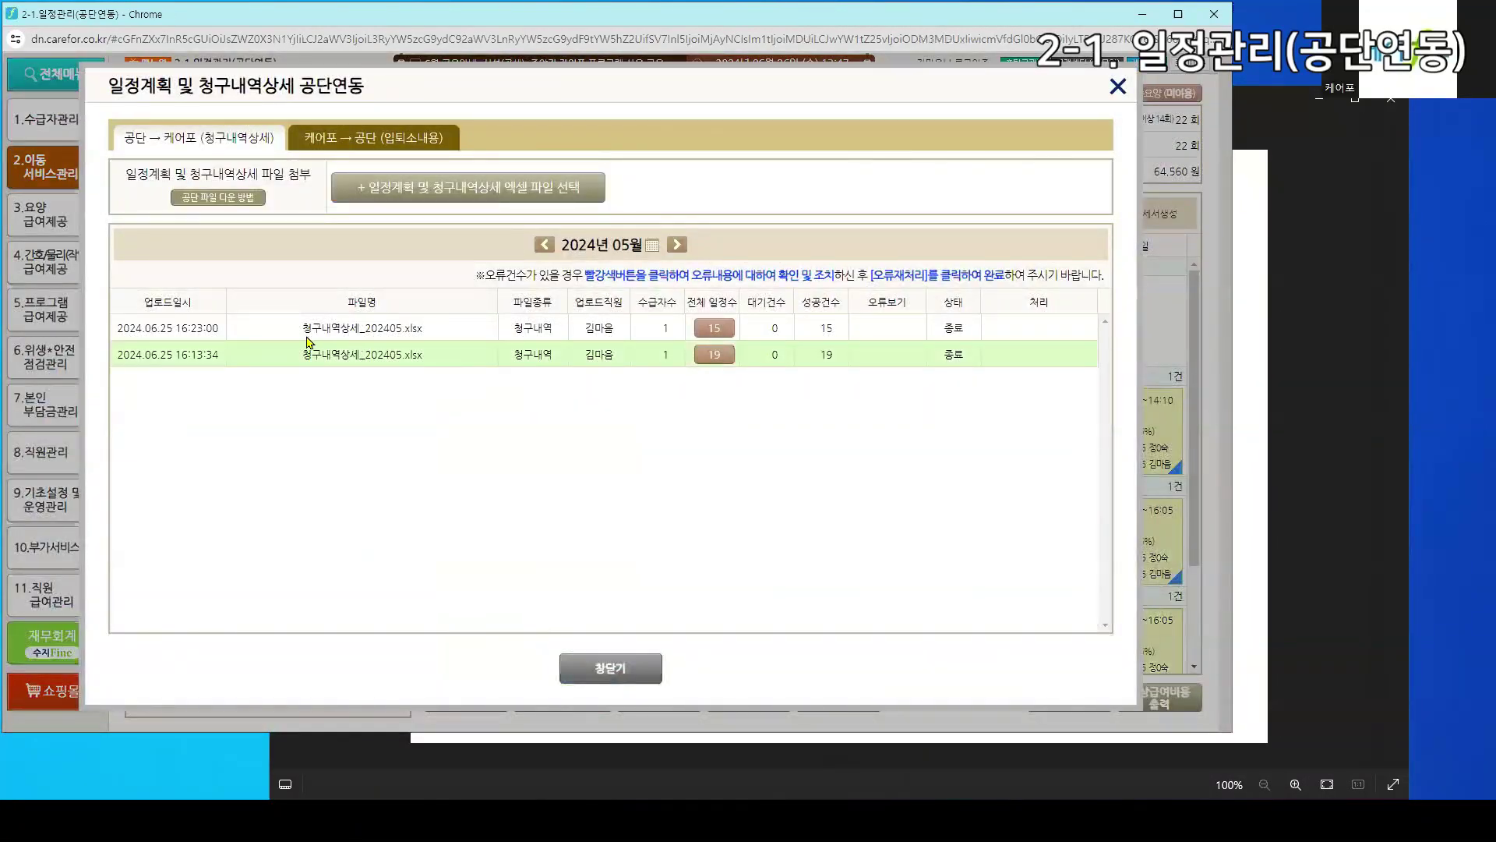
left_click_drag(303, 327, 442, 337)
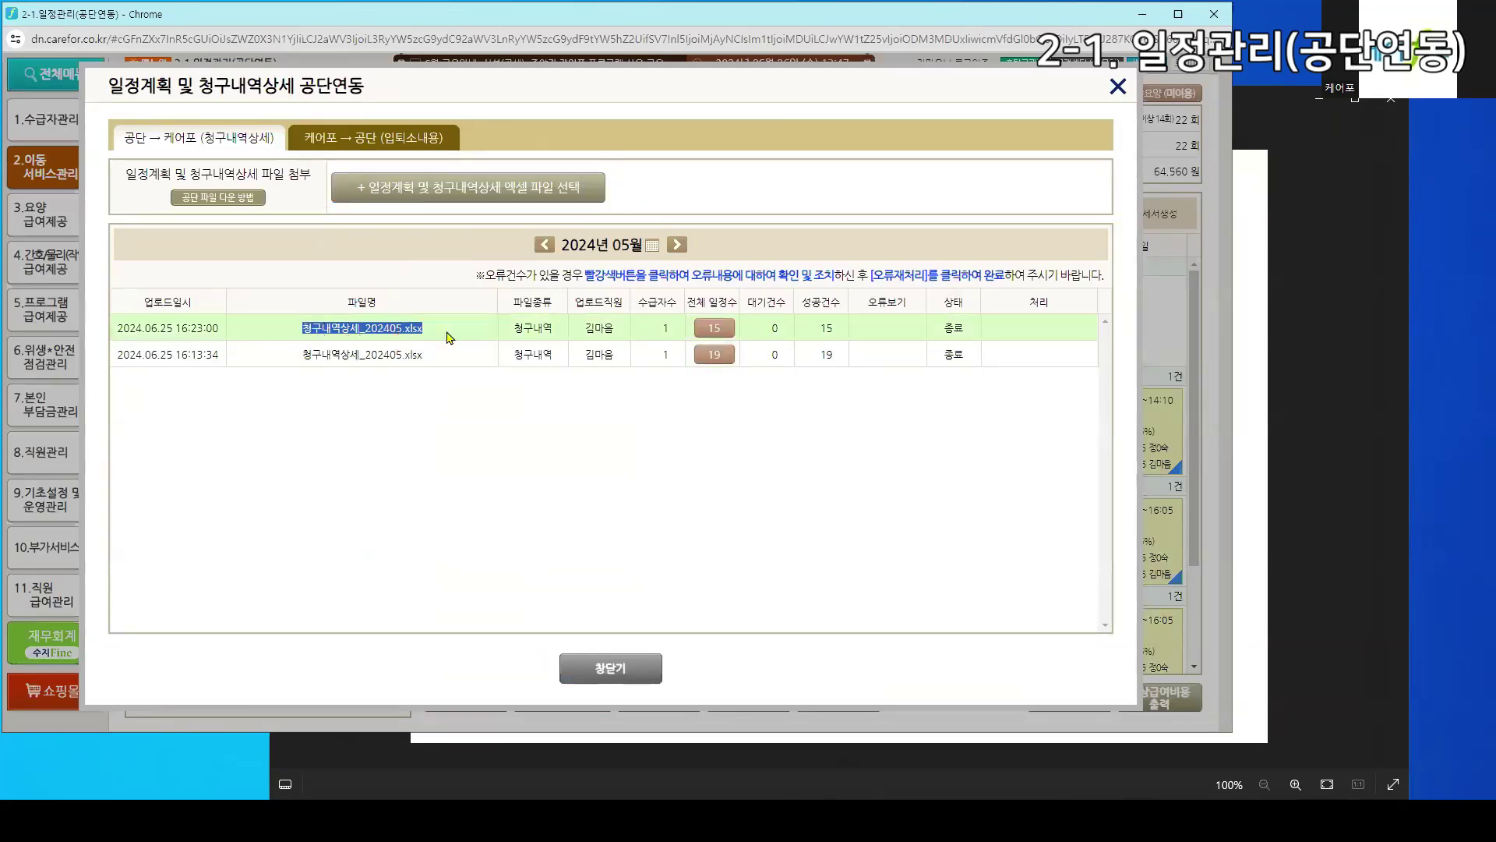
left_click(612, 668)
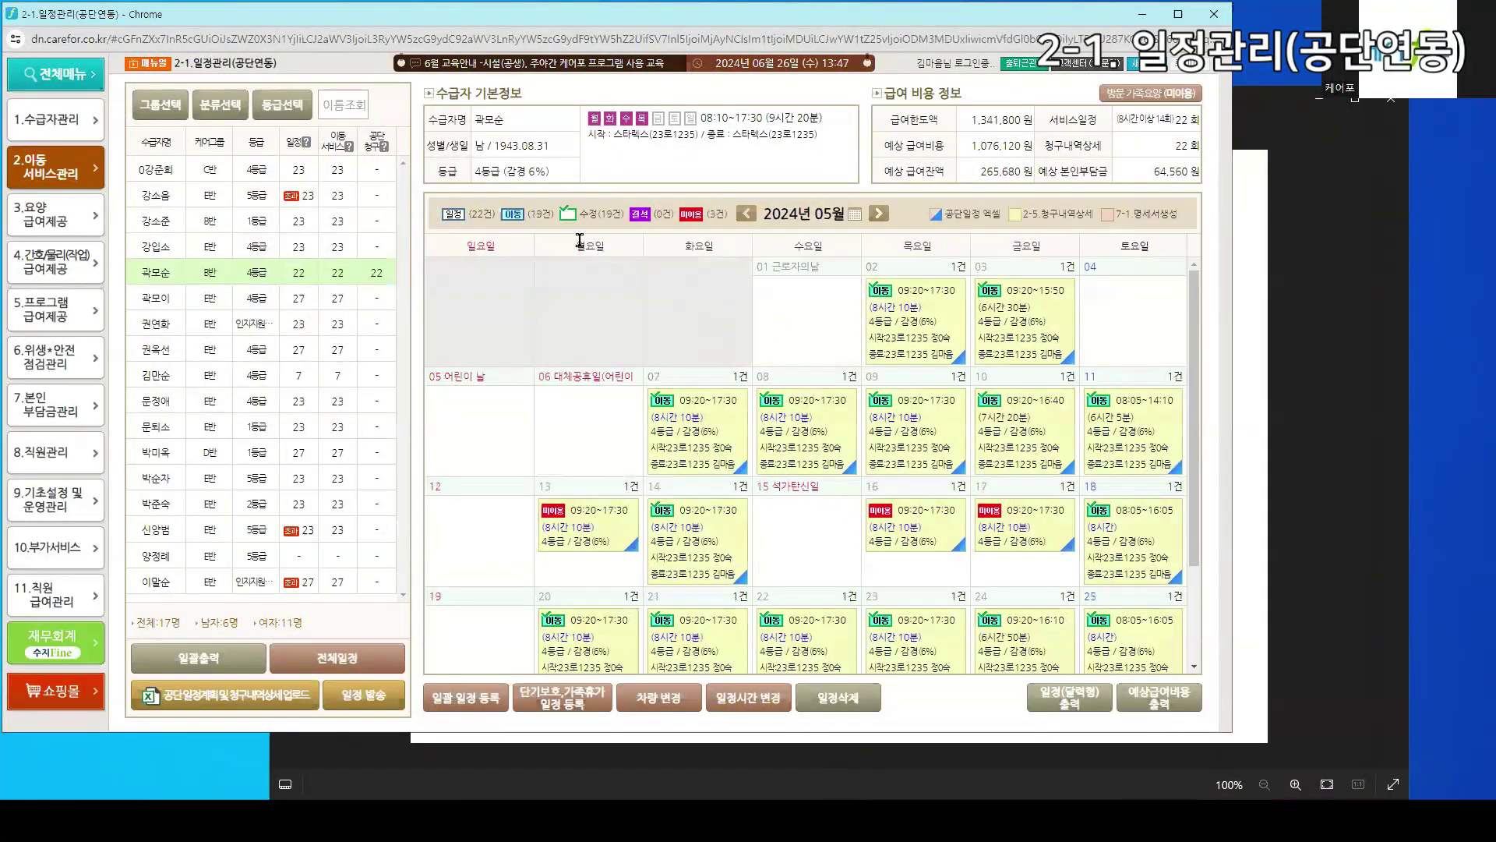
Compare the May 2024 schedules of the sixth-row and fifth-row recipients and review the 7-1.명세서생성 legend
left_click(234, 298)
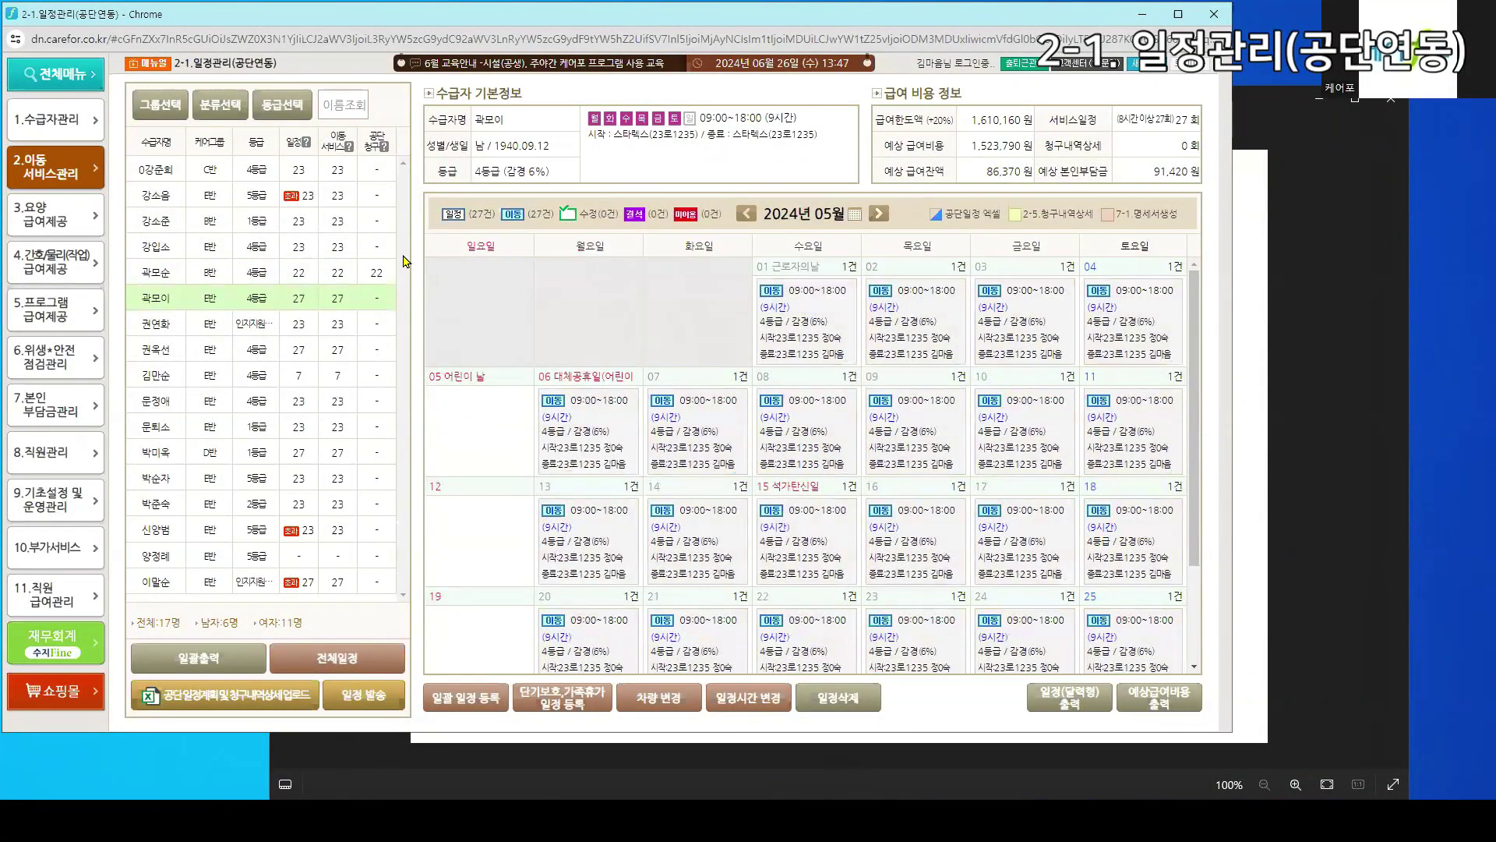
left_click(372, 277)
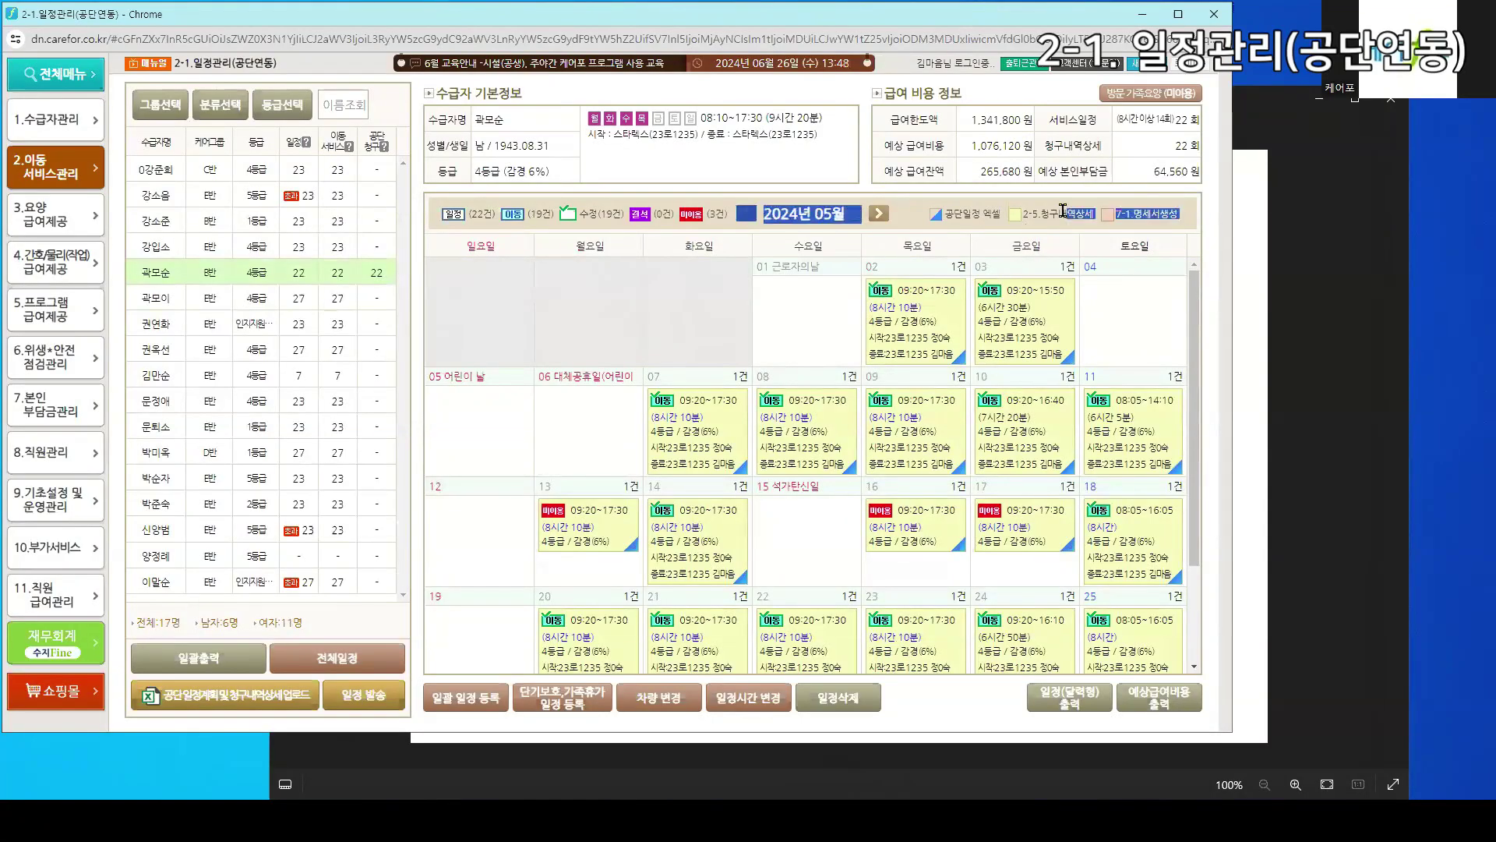
left_click_drag(1125, 214, 1160, 213)
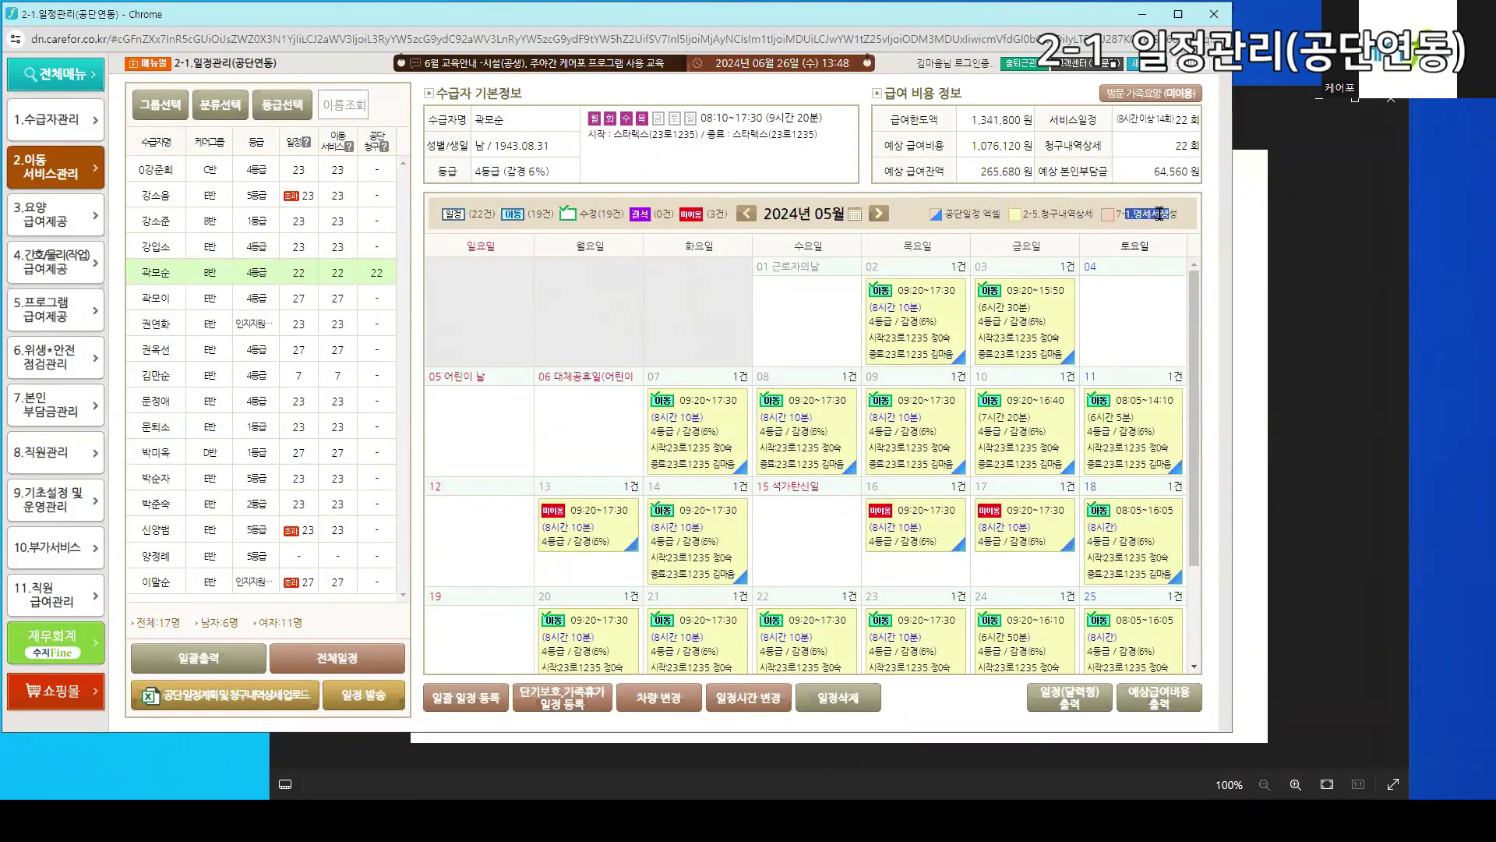
View the first-row recipient's May 2024 schedule, inspect the 1 May entry's 비고수정 details, and close them unchanged
left_click(337, 184)
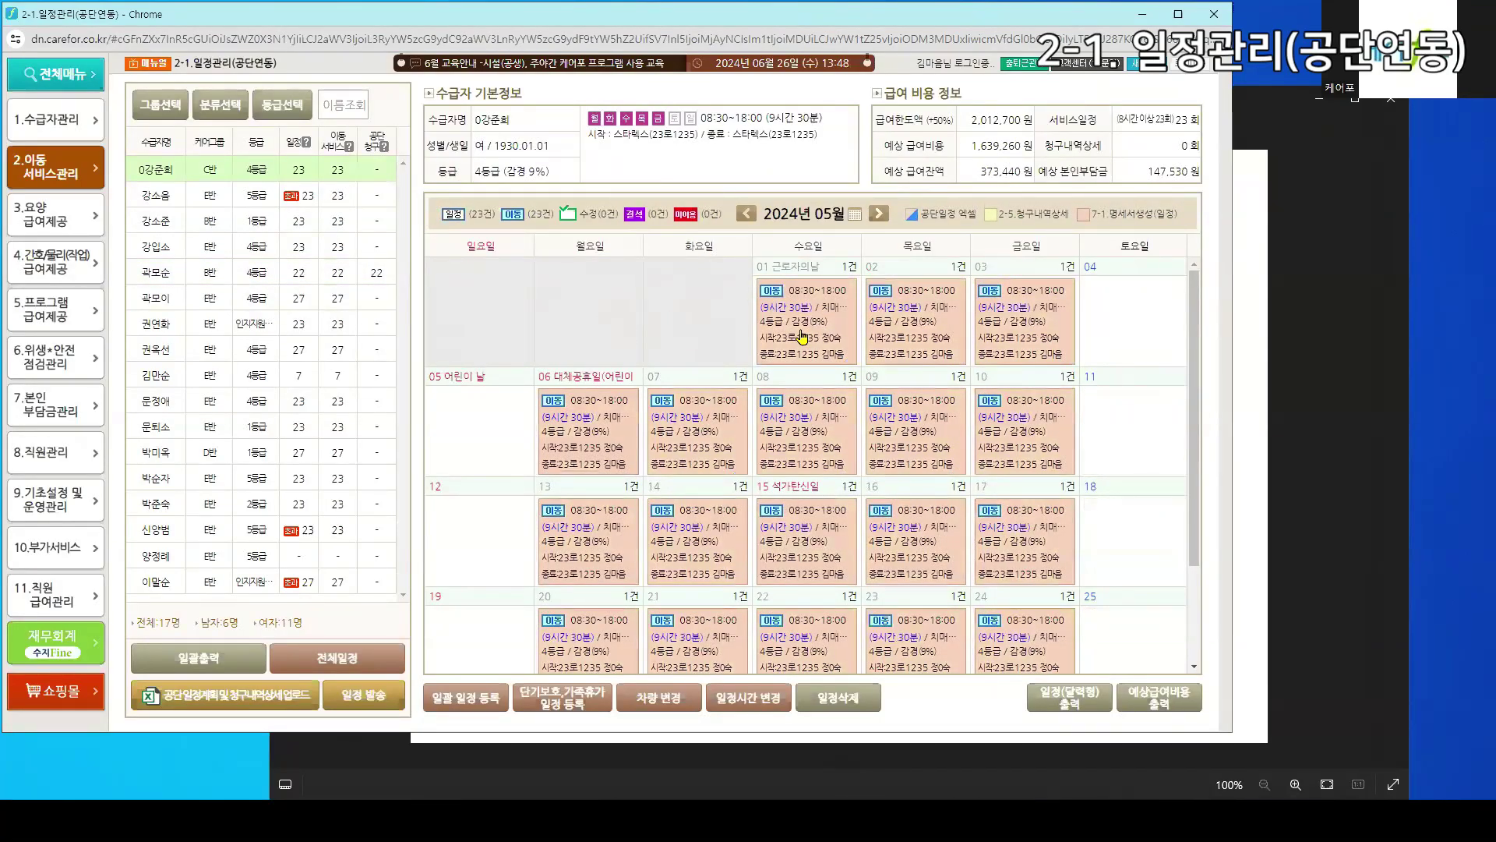
left_click(803, 336)
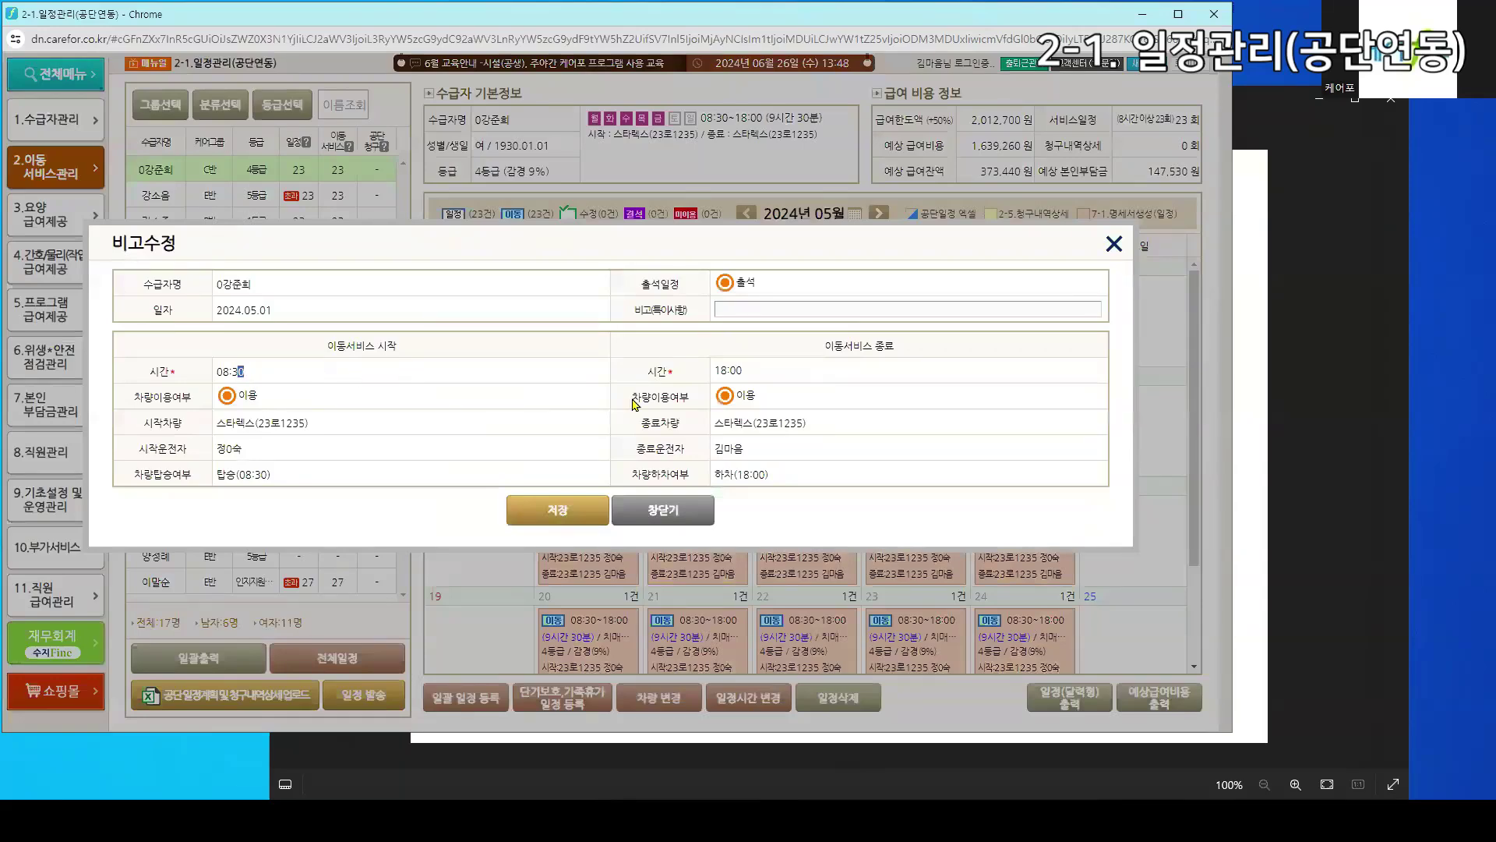
left_click(674, 512)
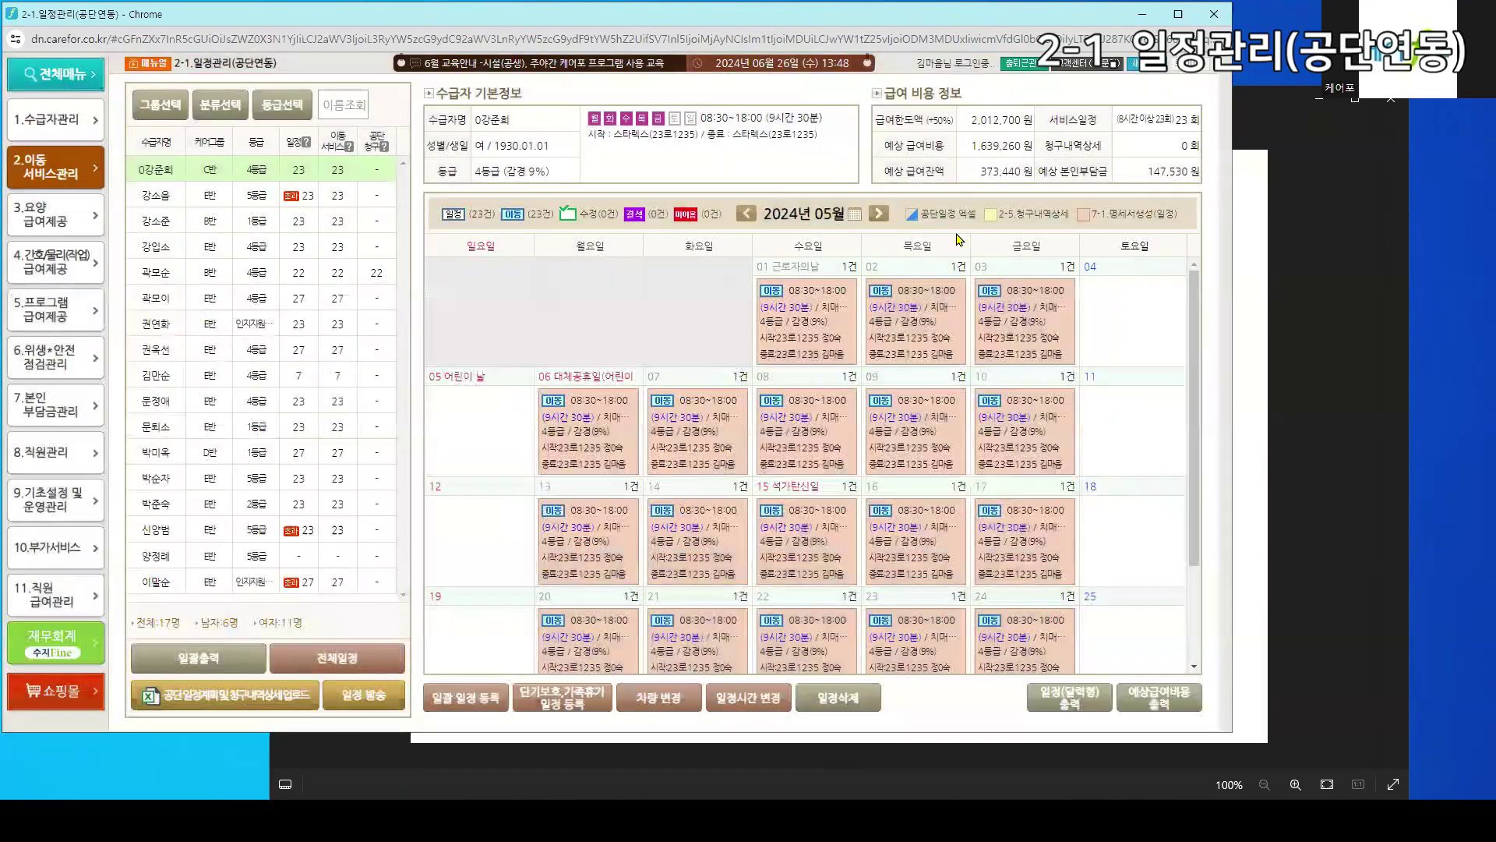
Review the May 2024 statements in 7-1.본인부담금 청구관리 in a second window, and return to the schedule calendar
left_click(1148, 67)
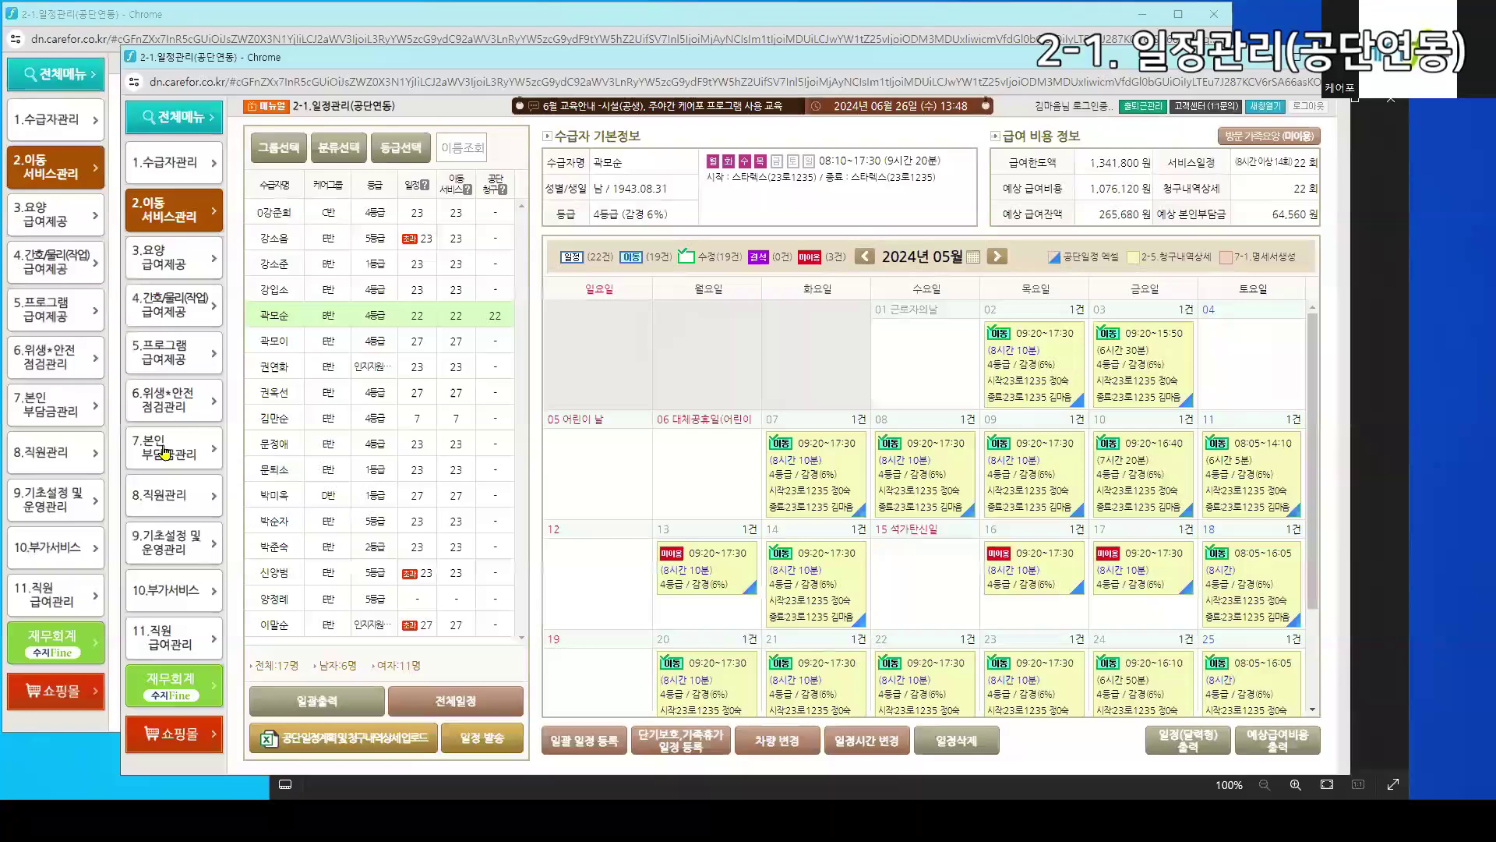
left_click(164, 452)
left_click(351, 312)
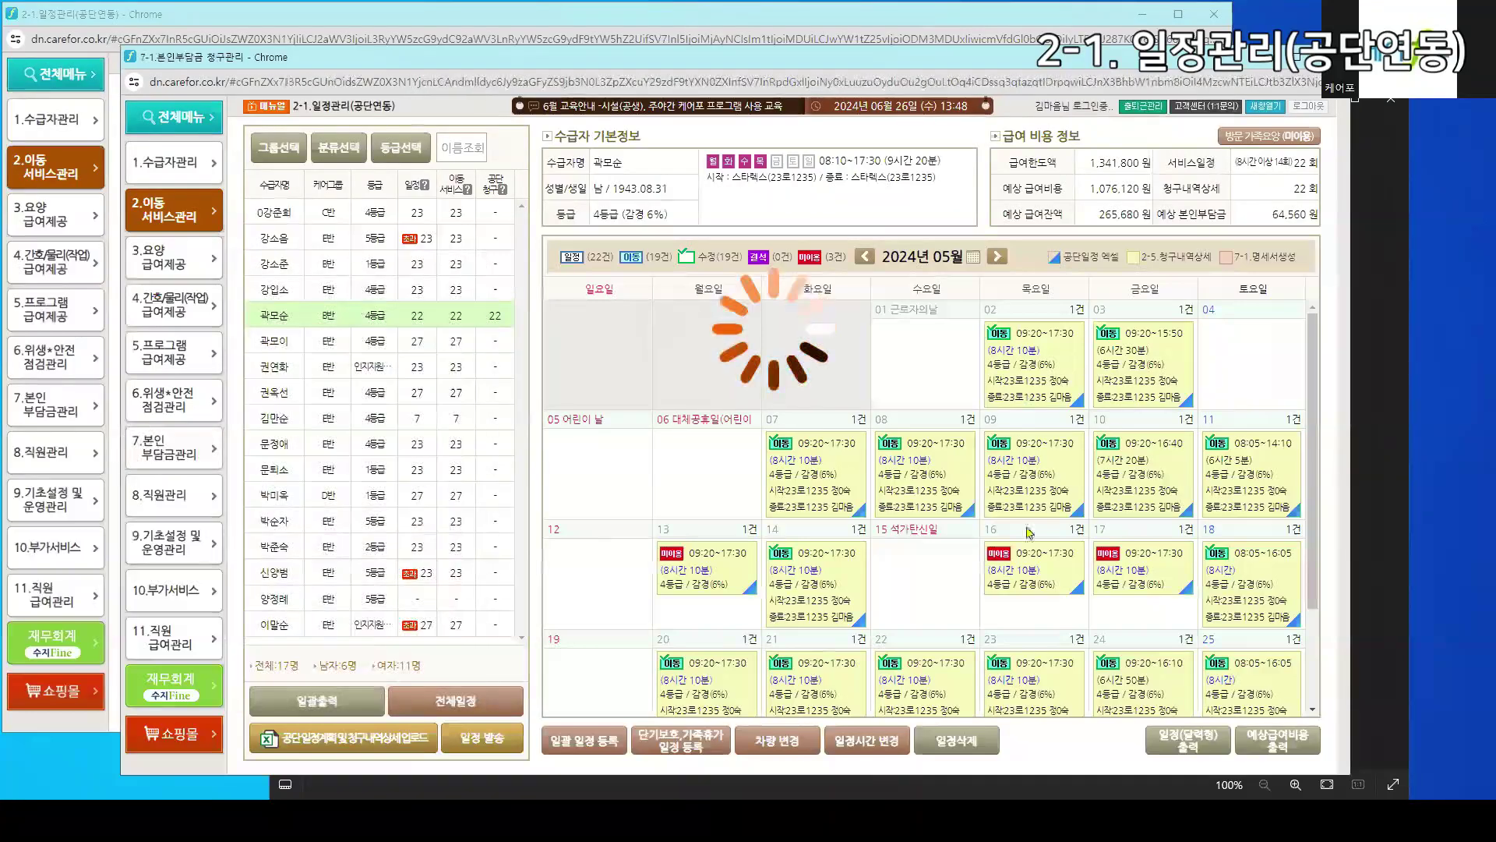
left_click(763, 248)
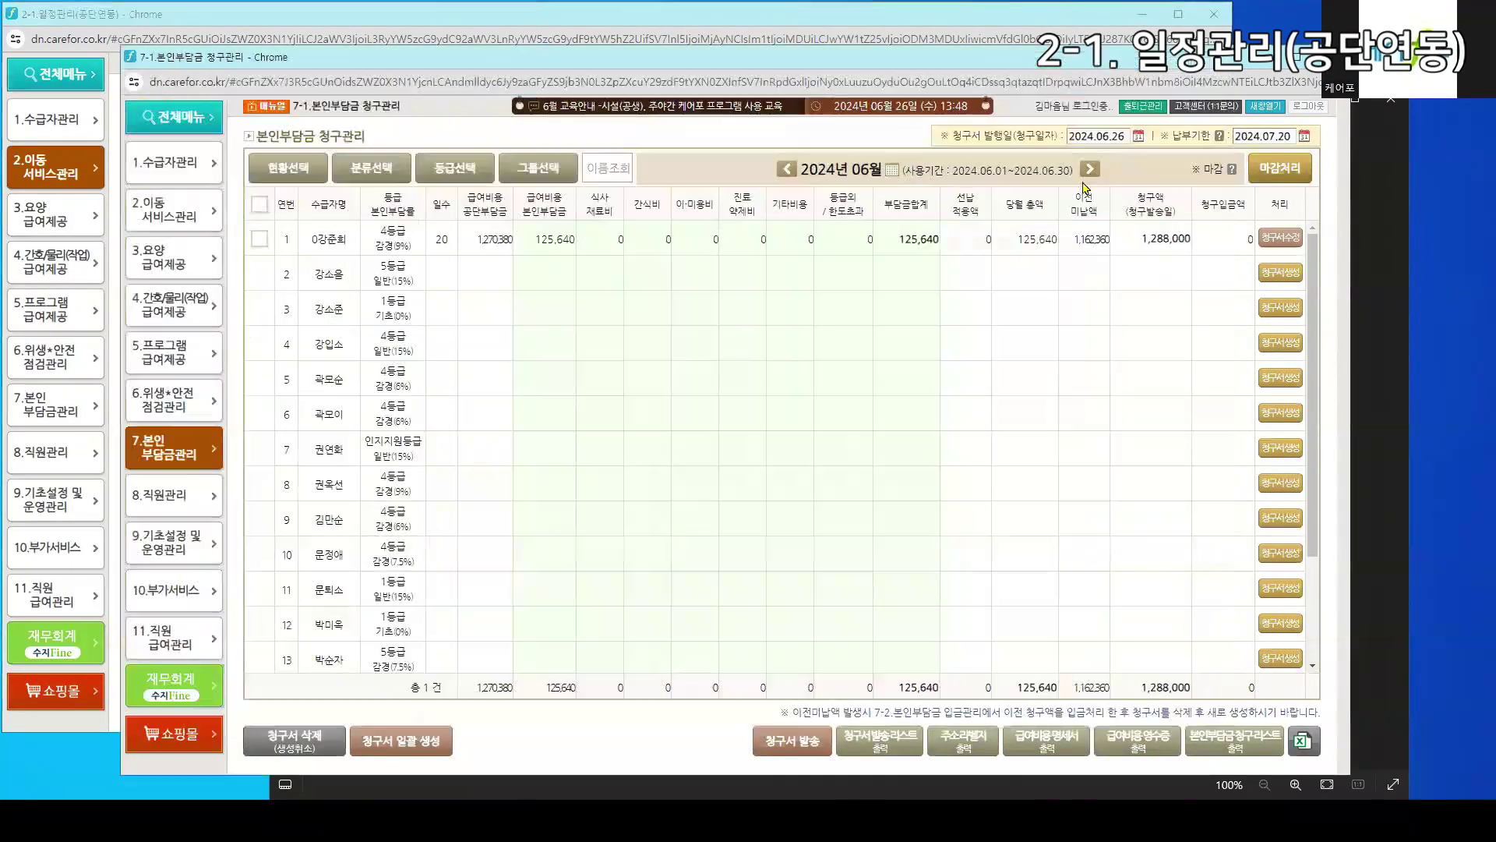
left_click(1346, 172)
left_click(794, 169)
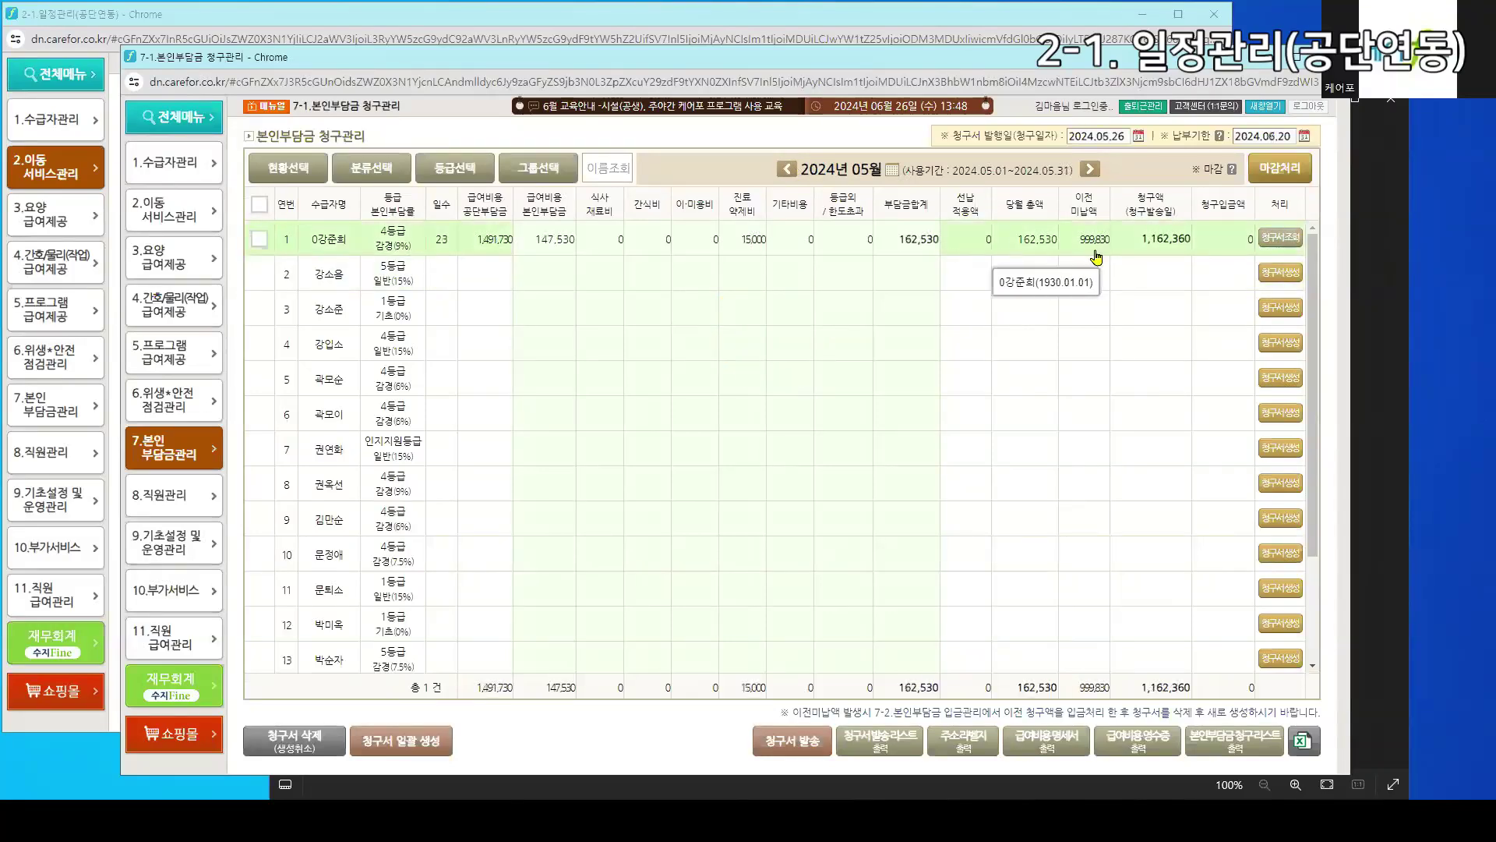
left_click(880, 7)
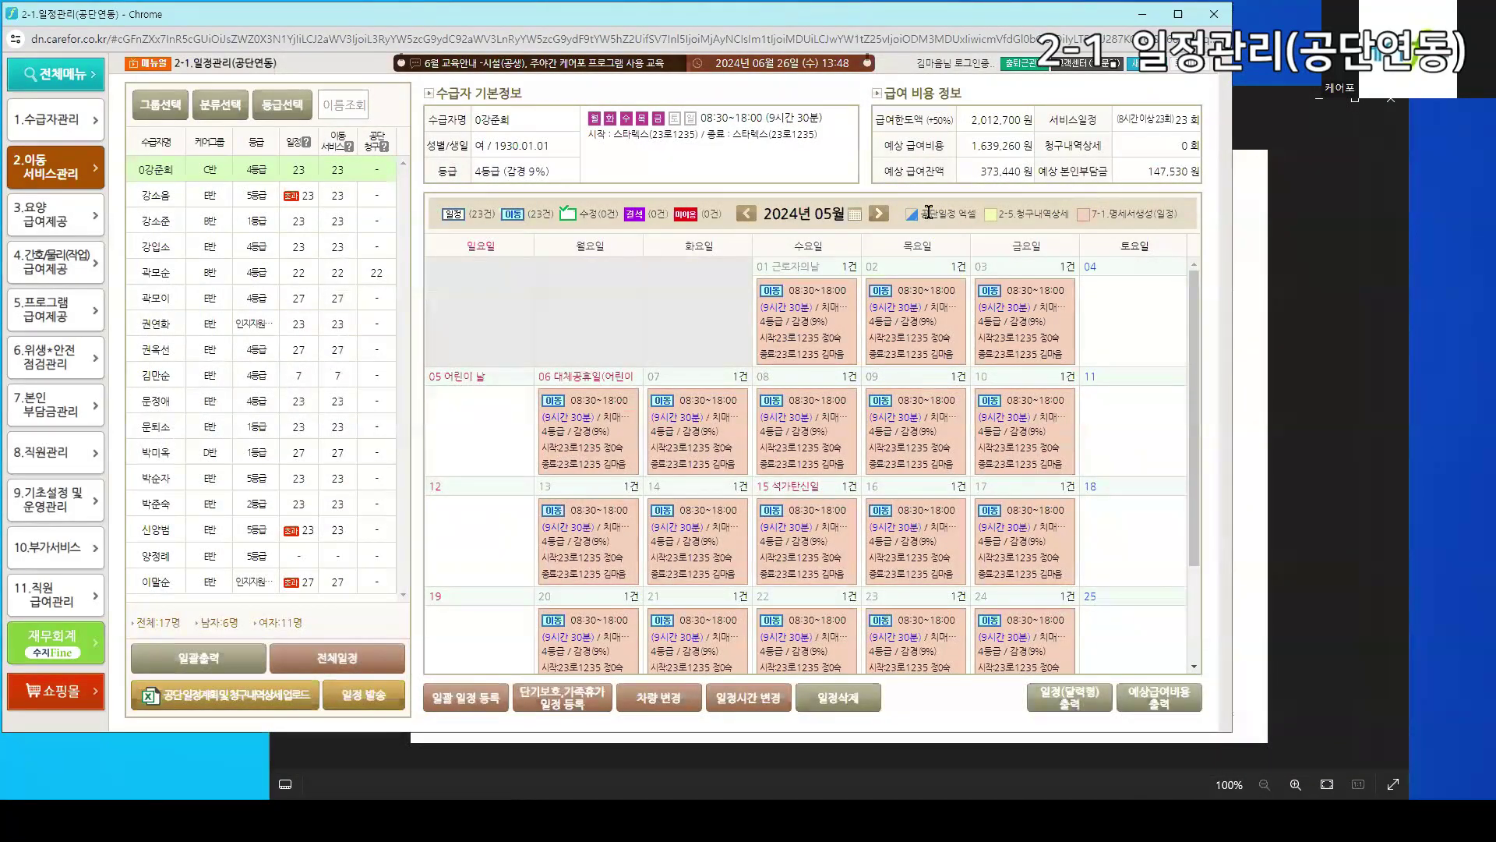
Compare the fifth-row and first-row recipients' May schedules against the legend, and inspect the first recipient's 17 May entry
left_click_drag(928, 213, 958, 214)
left_click(290, 272)
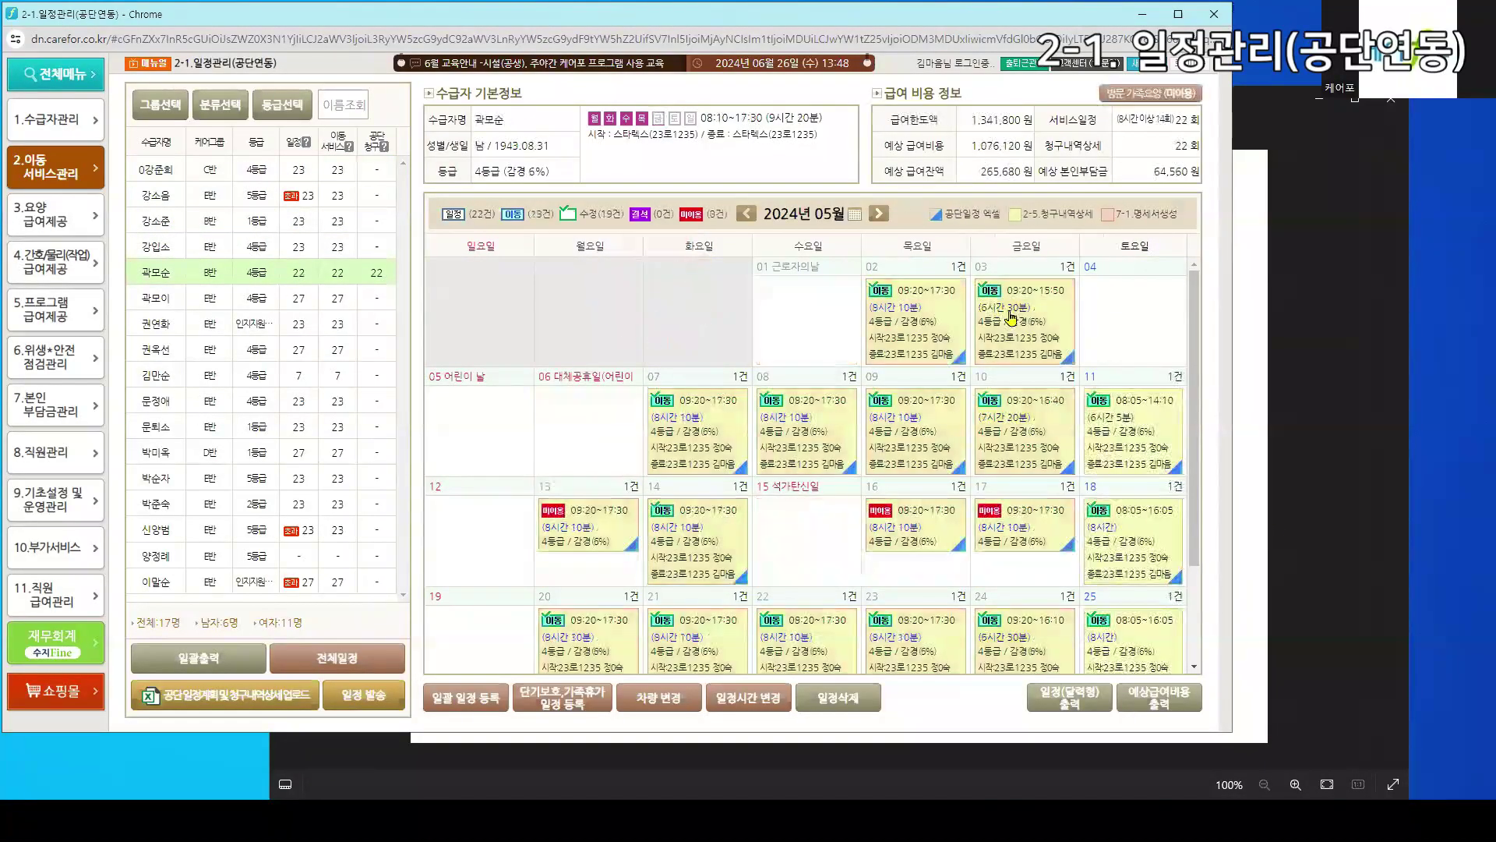
left_click(312, 170)
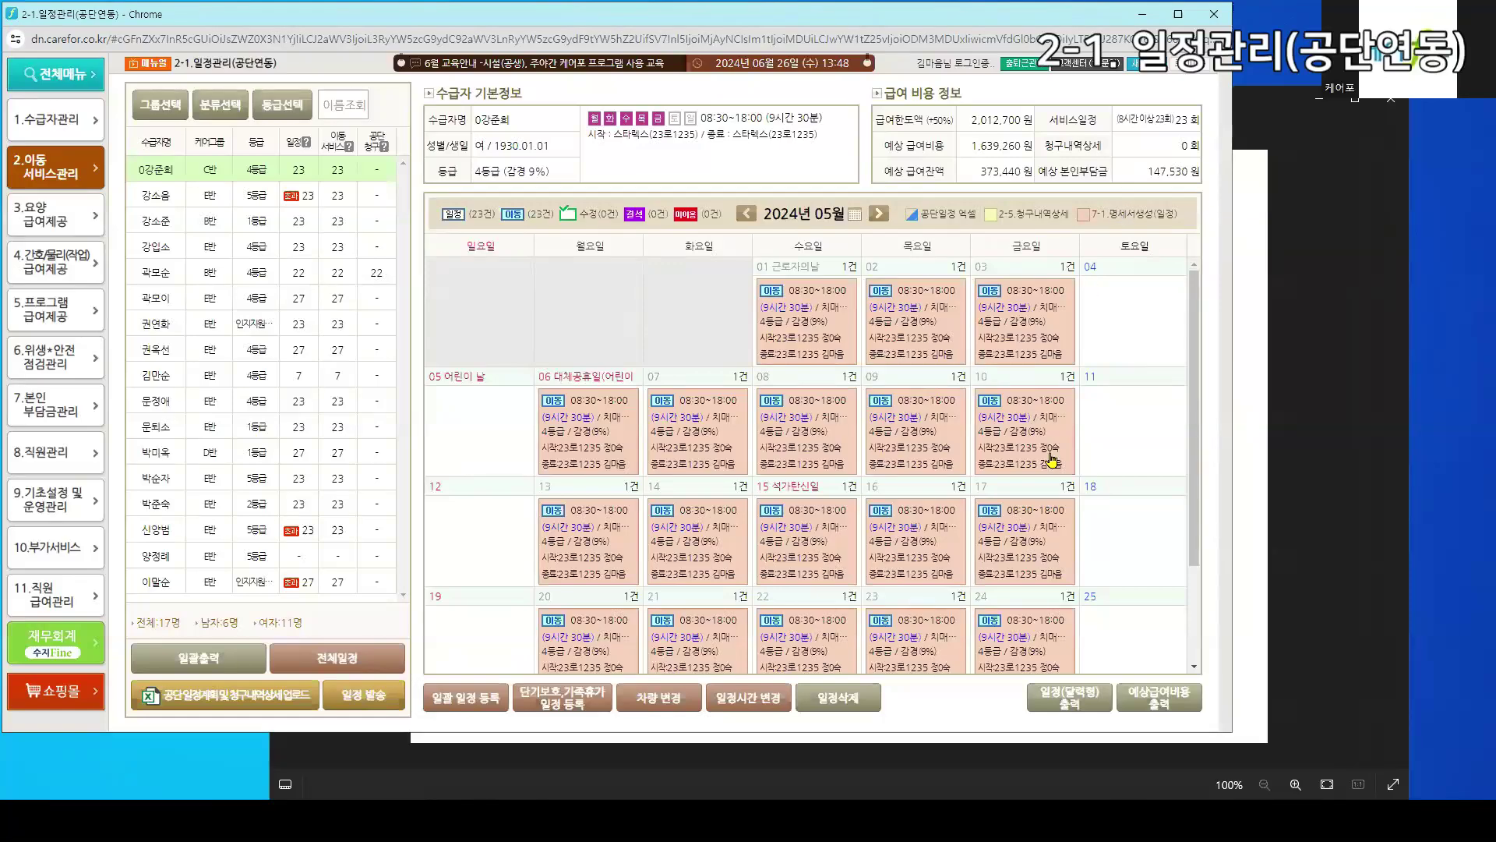
left_click(1057, 533)
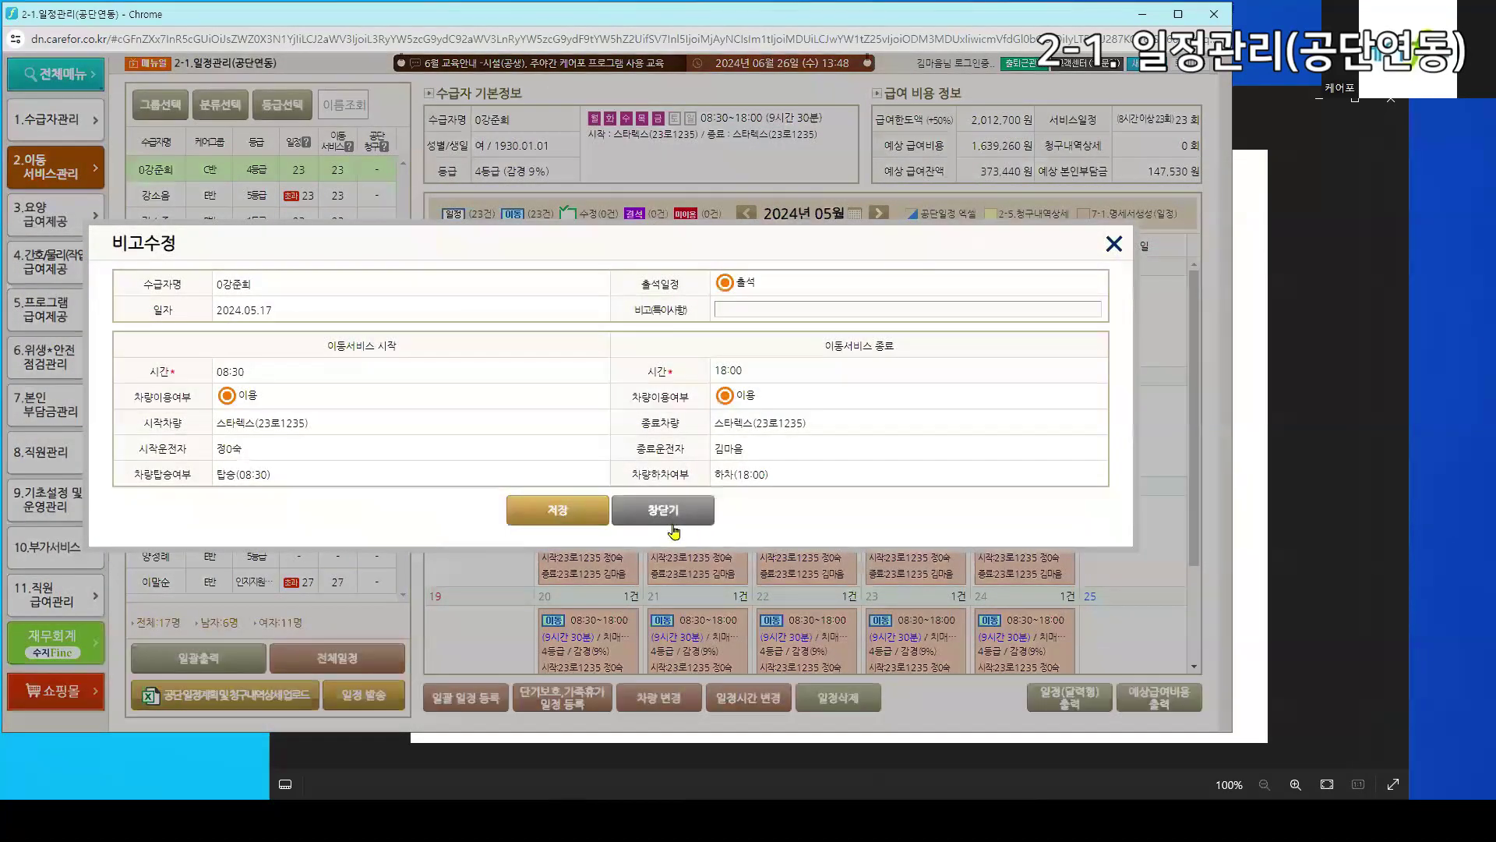
left_click(667, 697)
Inspect the 9 May 2024 일정관리 entry of the second-row 5등급 recipient and close it unchanged
left_click(382, 196)
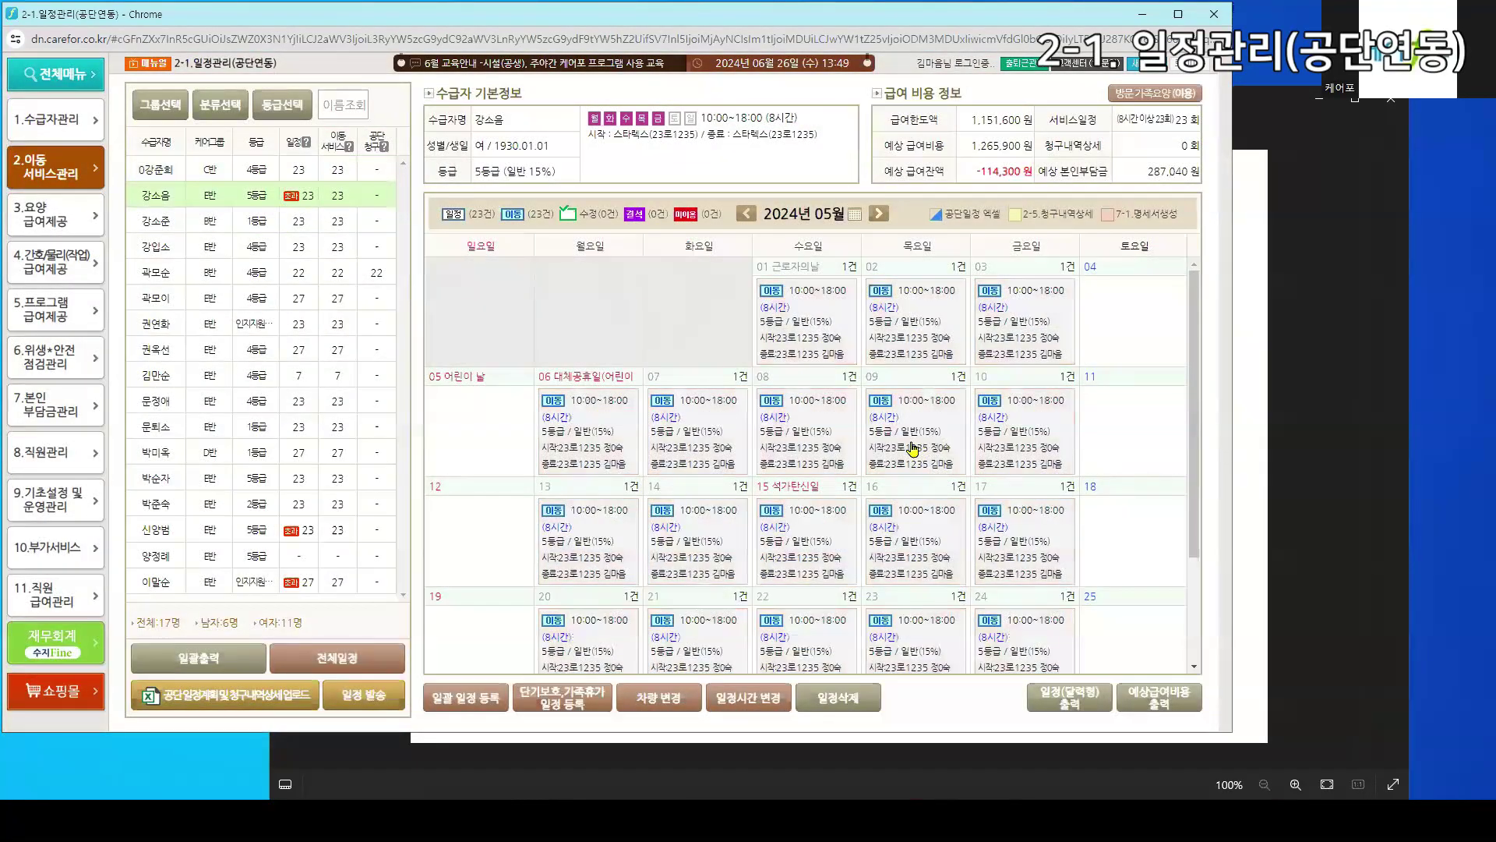
left_click(866, 462)
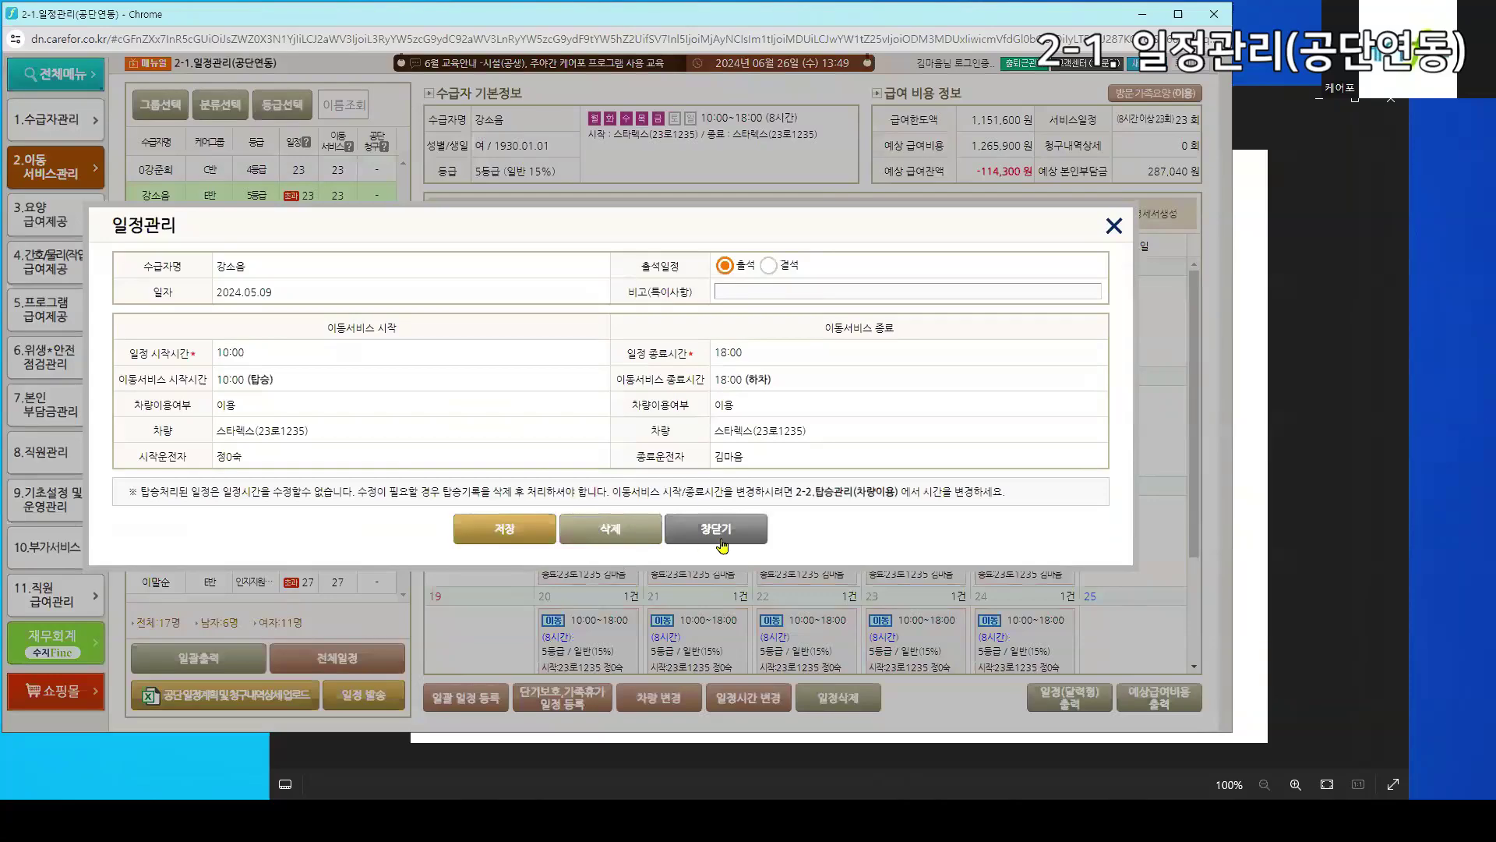
left_click(715, 530)
Recheck the fifth-row recipient's May schedule, and review the schedule sources and times in the 2-이동서비스.png diagram
left_click(351, 195)
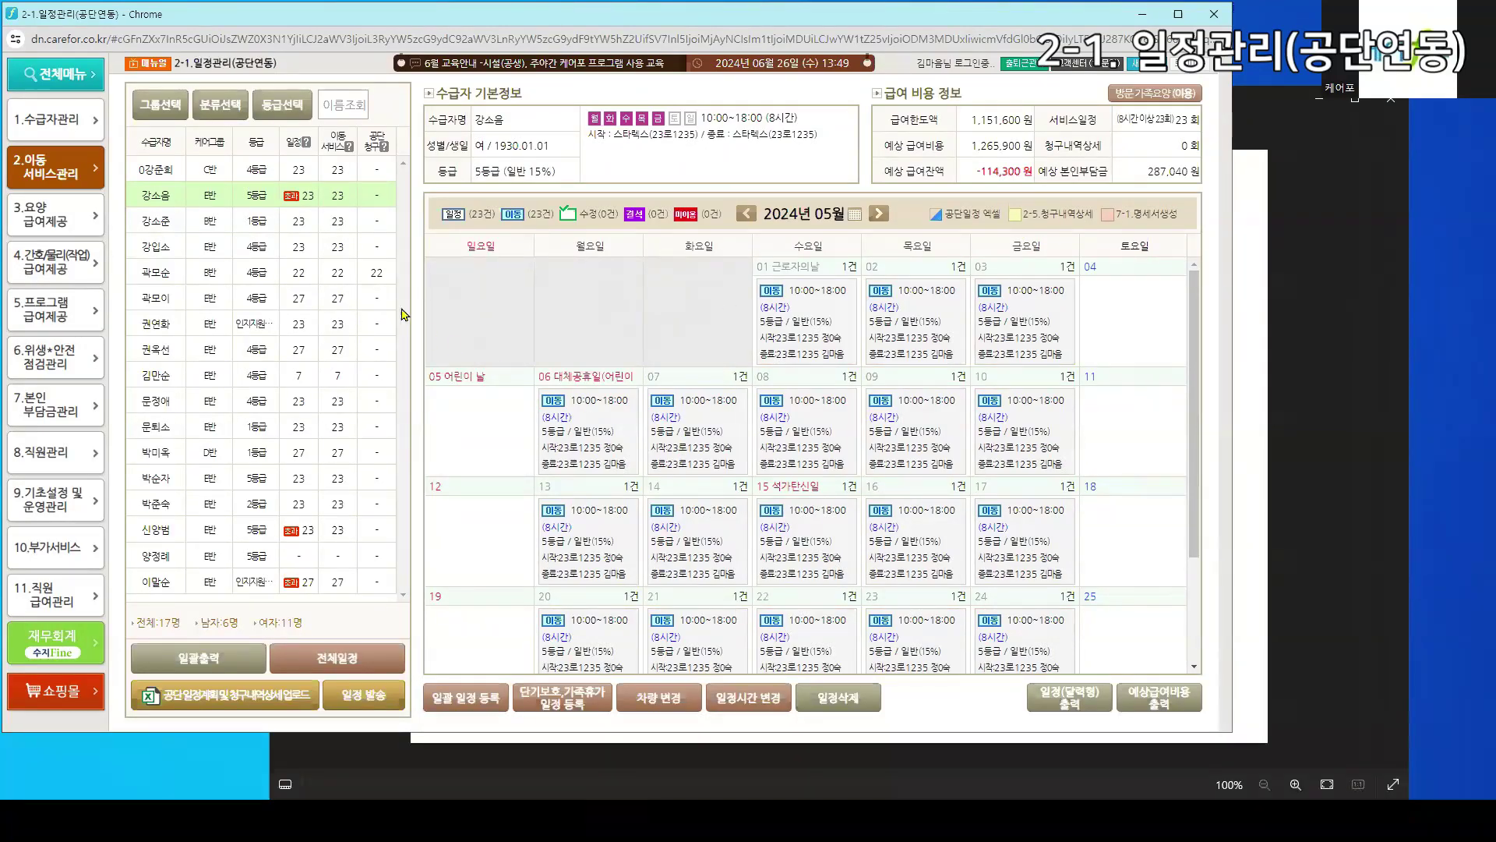
left_click(349, 282)
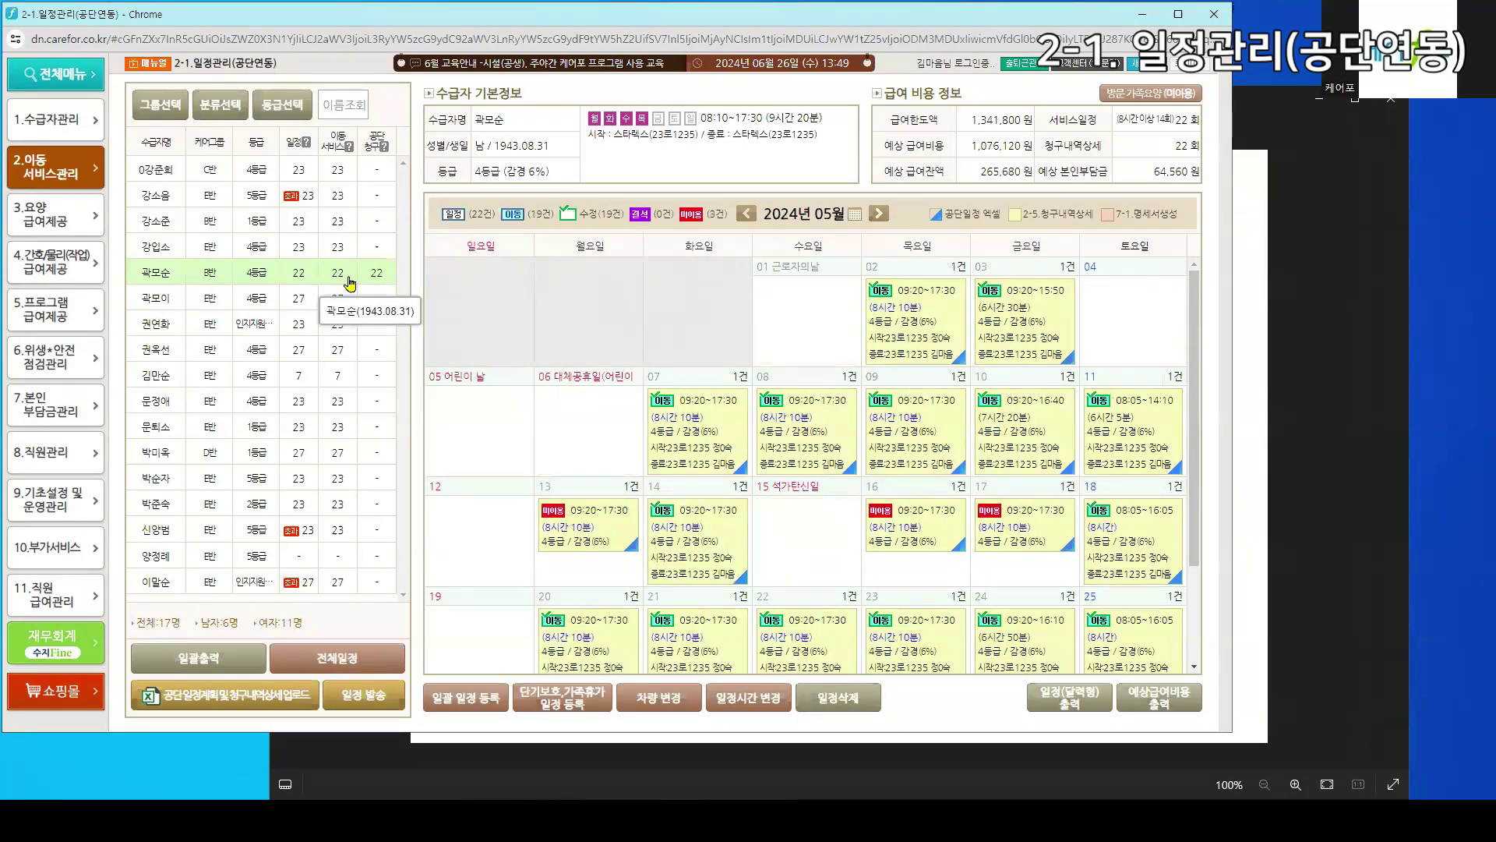
key("alt+Tab")
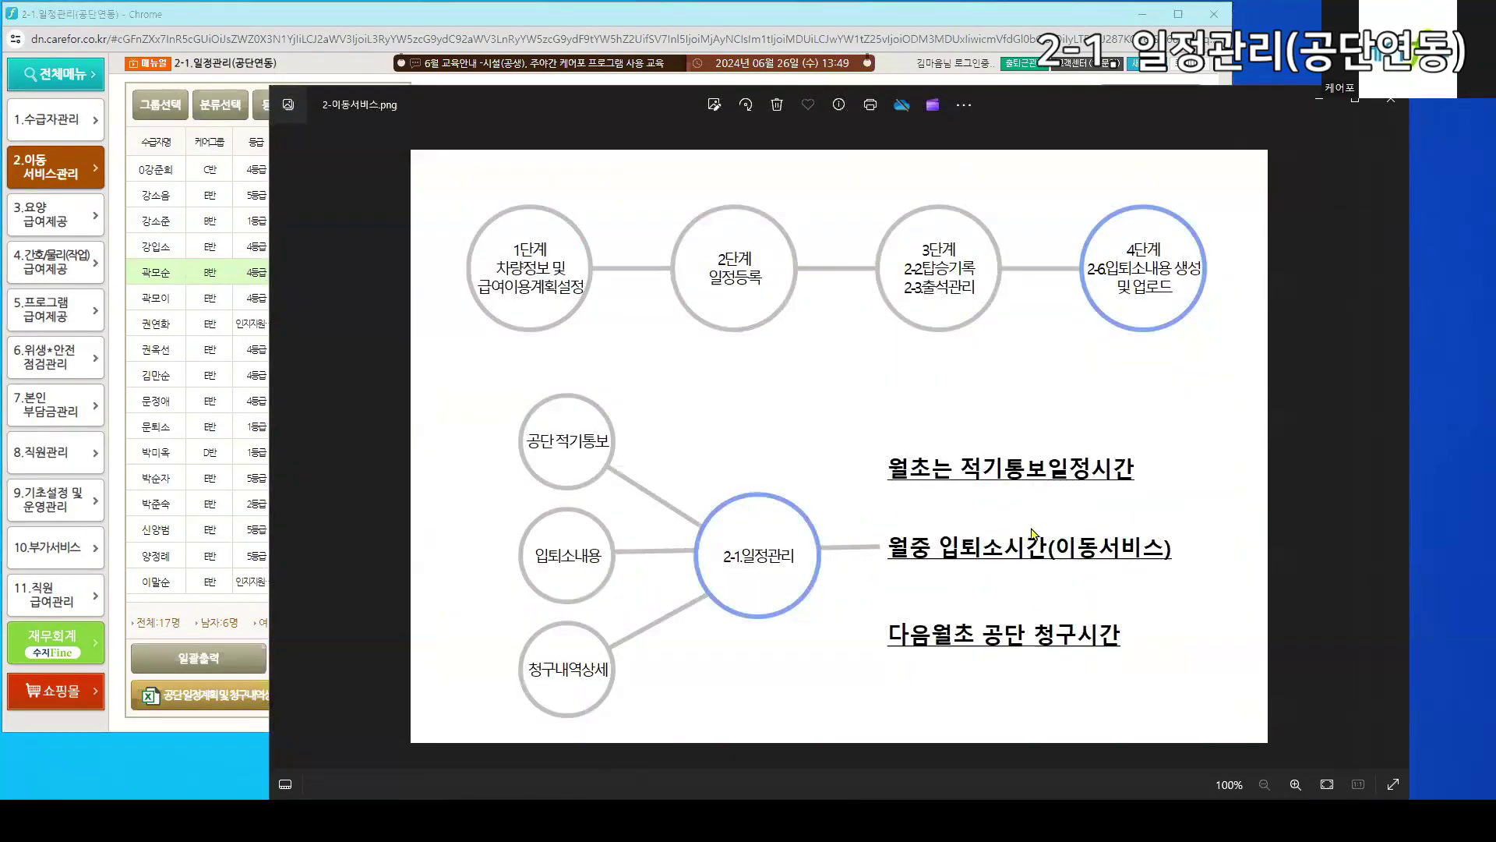
left_click(777, 19)
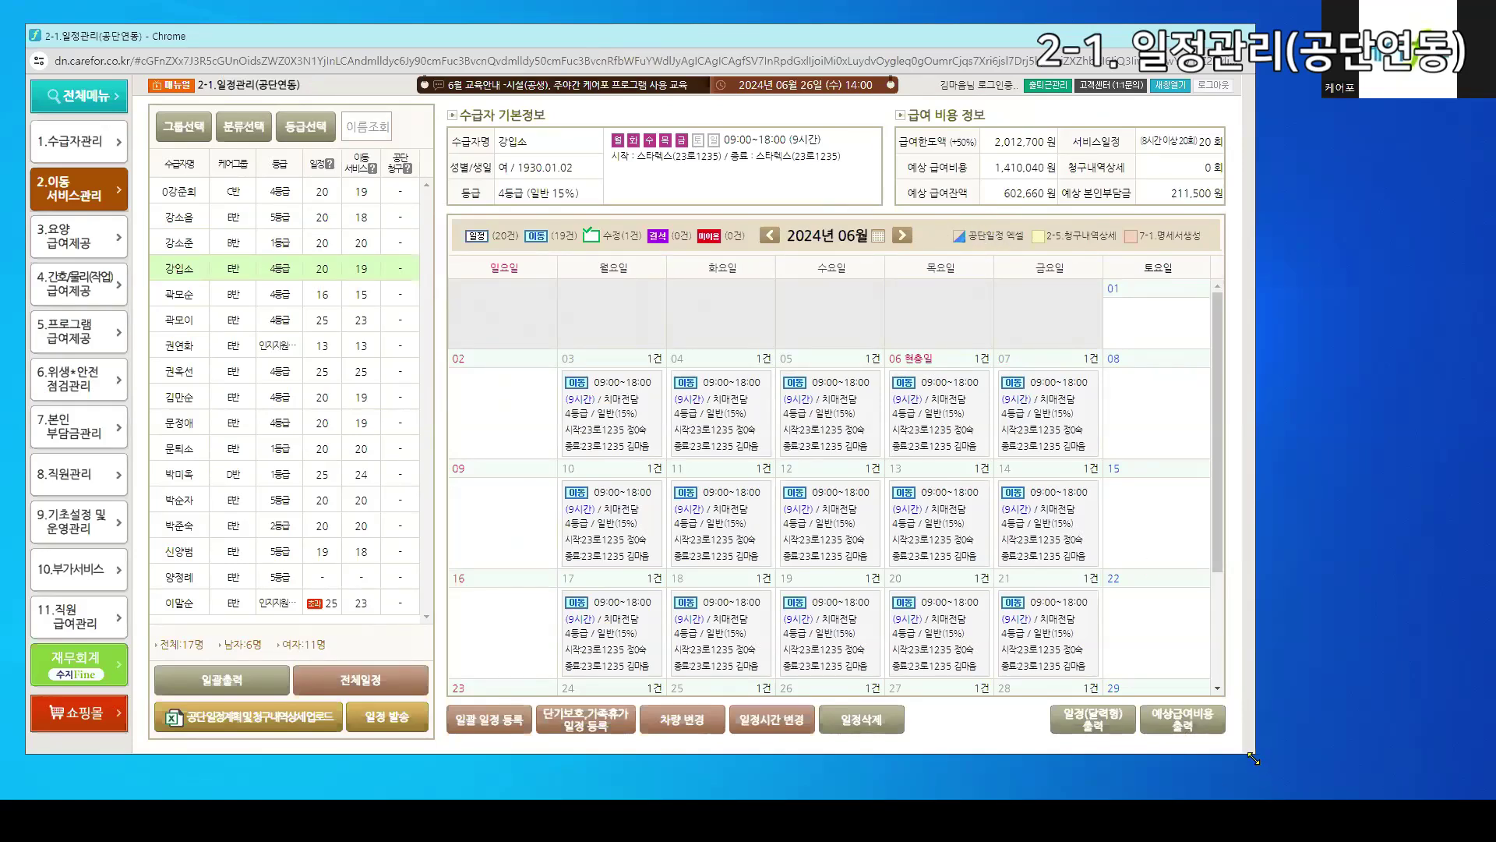
Examine the June 2024 schedules of the fourth-row and fifth-row recipients across the whole month
left_click_drag(1253, 757, 1248, 775)
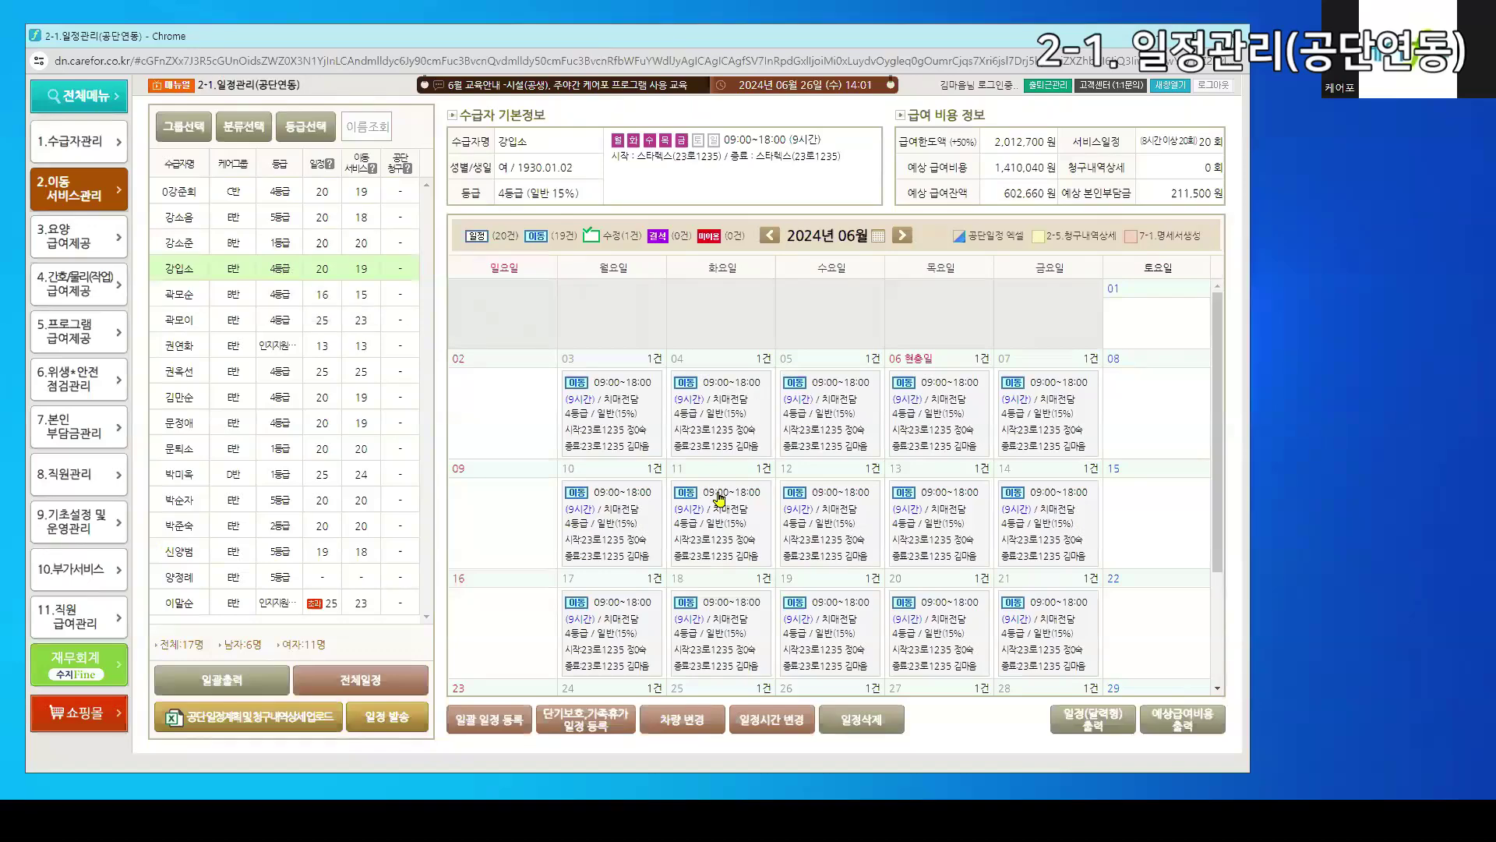
scroll(718, 494, "down", 3)
scroll(680, 535, "up", 3)
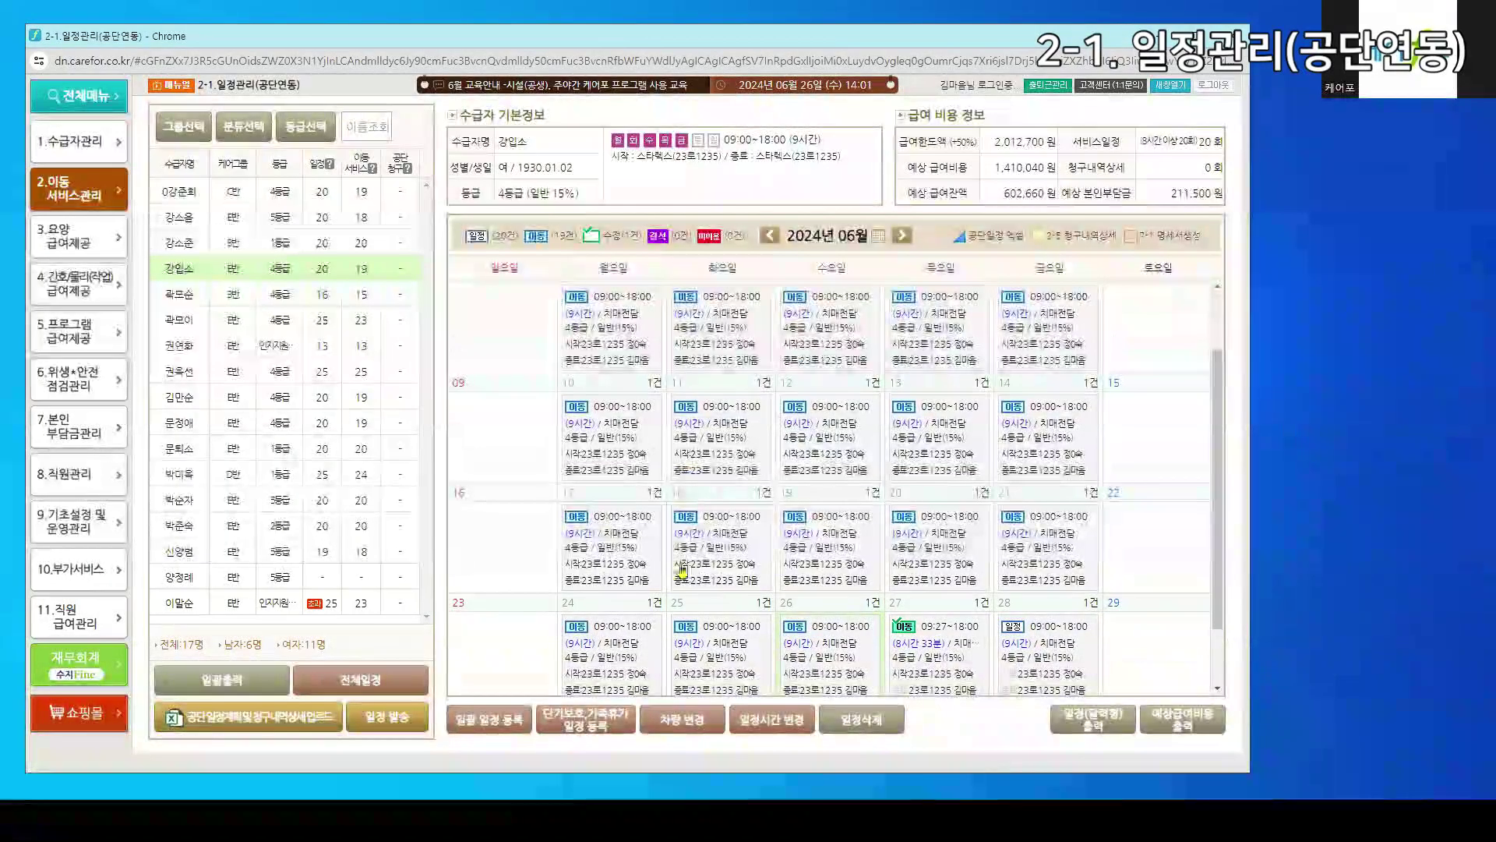
scroll(728, 417, "down", 2)
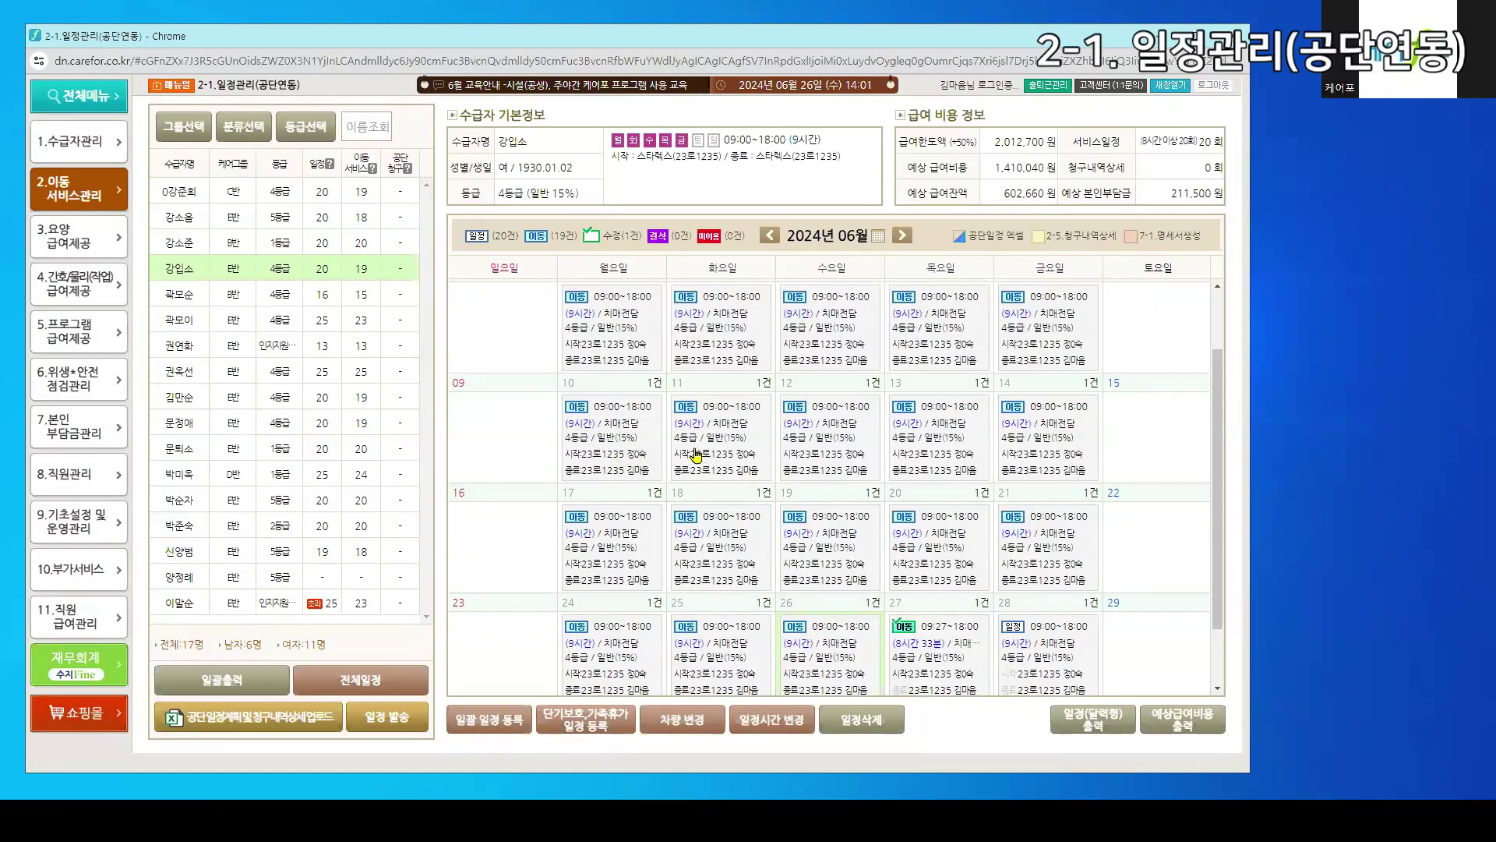
left_click(273, 293)
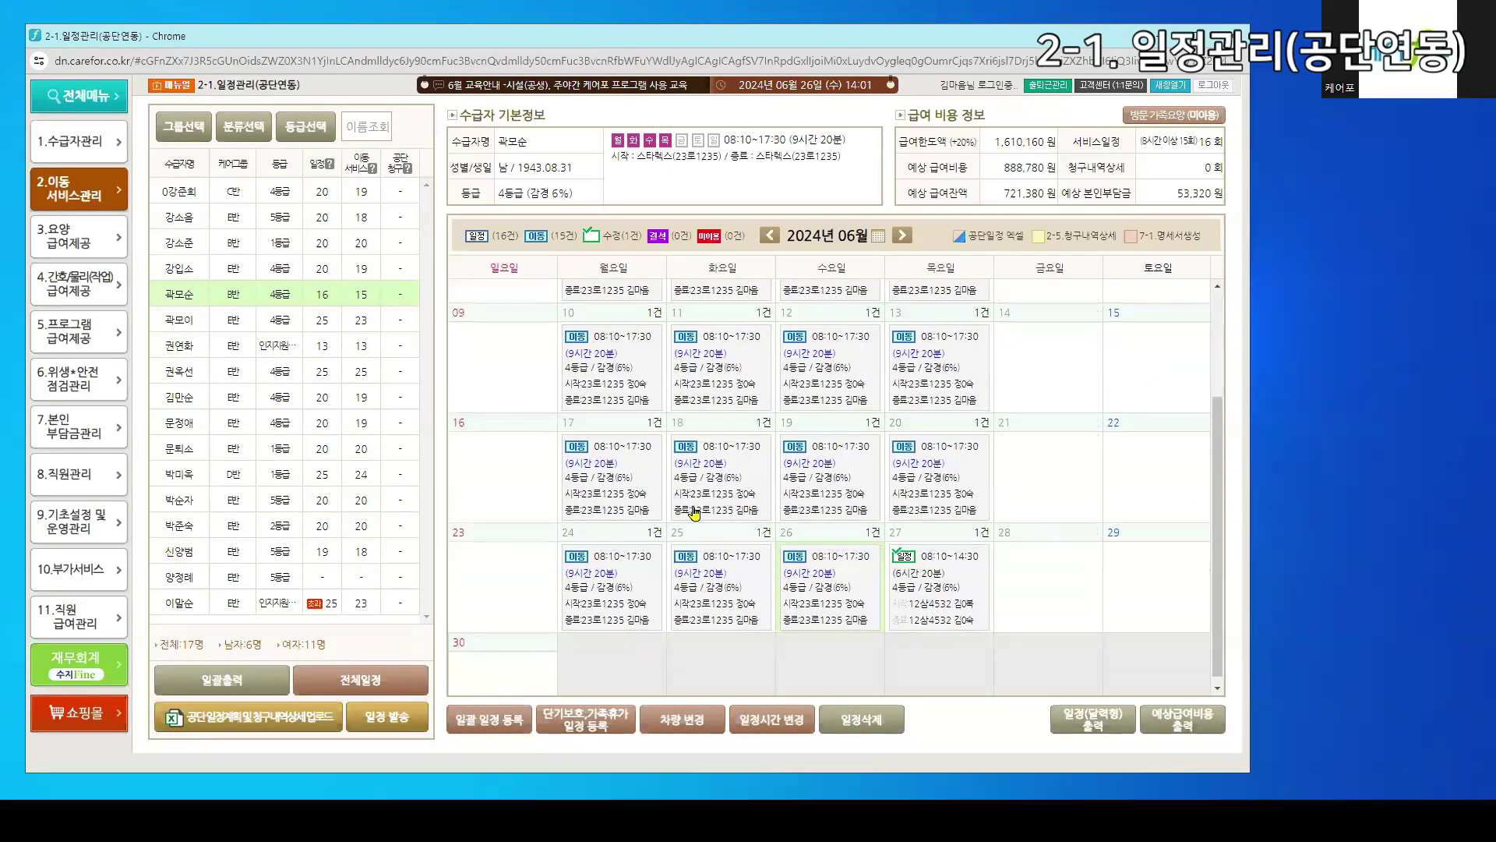
scroll(719, 421, "up", 1)
scroll(719, 422, "up", 1)
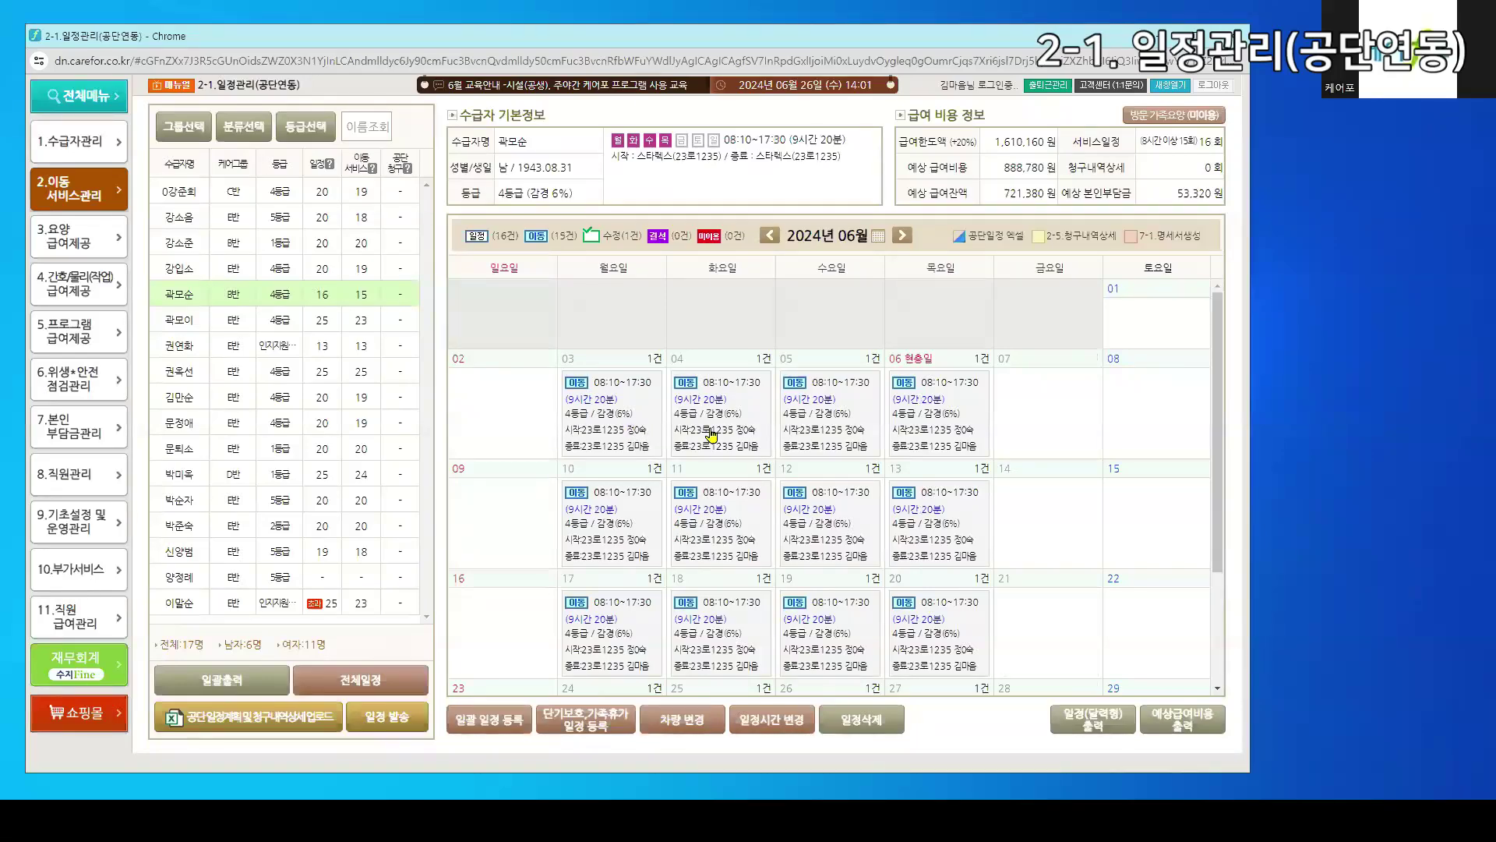
scroll(711, 434, "down", 2)
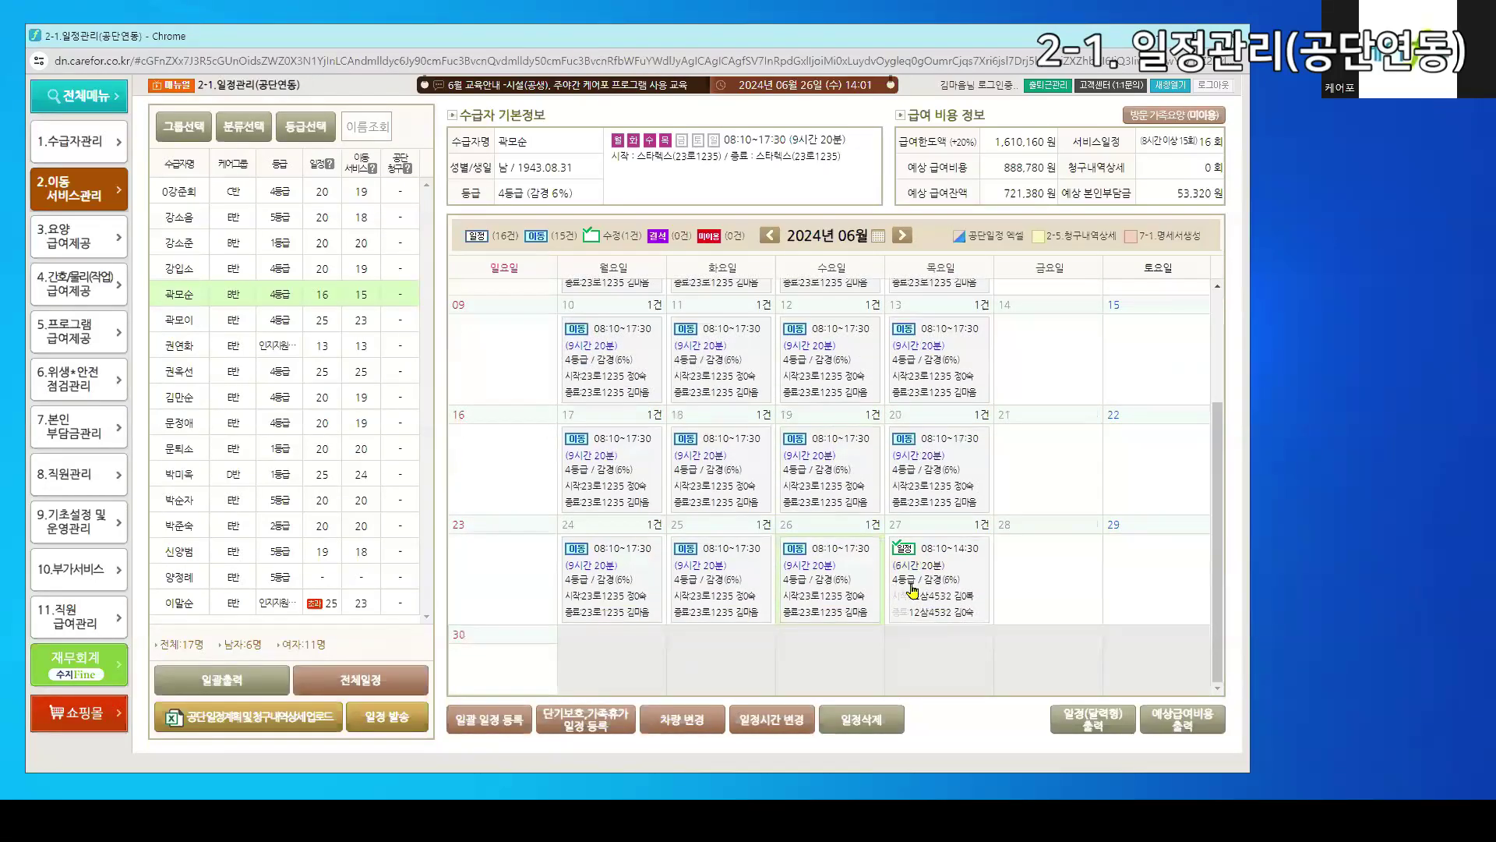
Open the fifth-row recipient's 27 June entry, compare the 출석 and 결석 options, and close it without saving
left_click(908, 586)
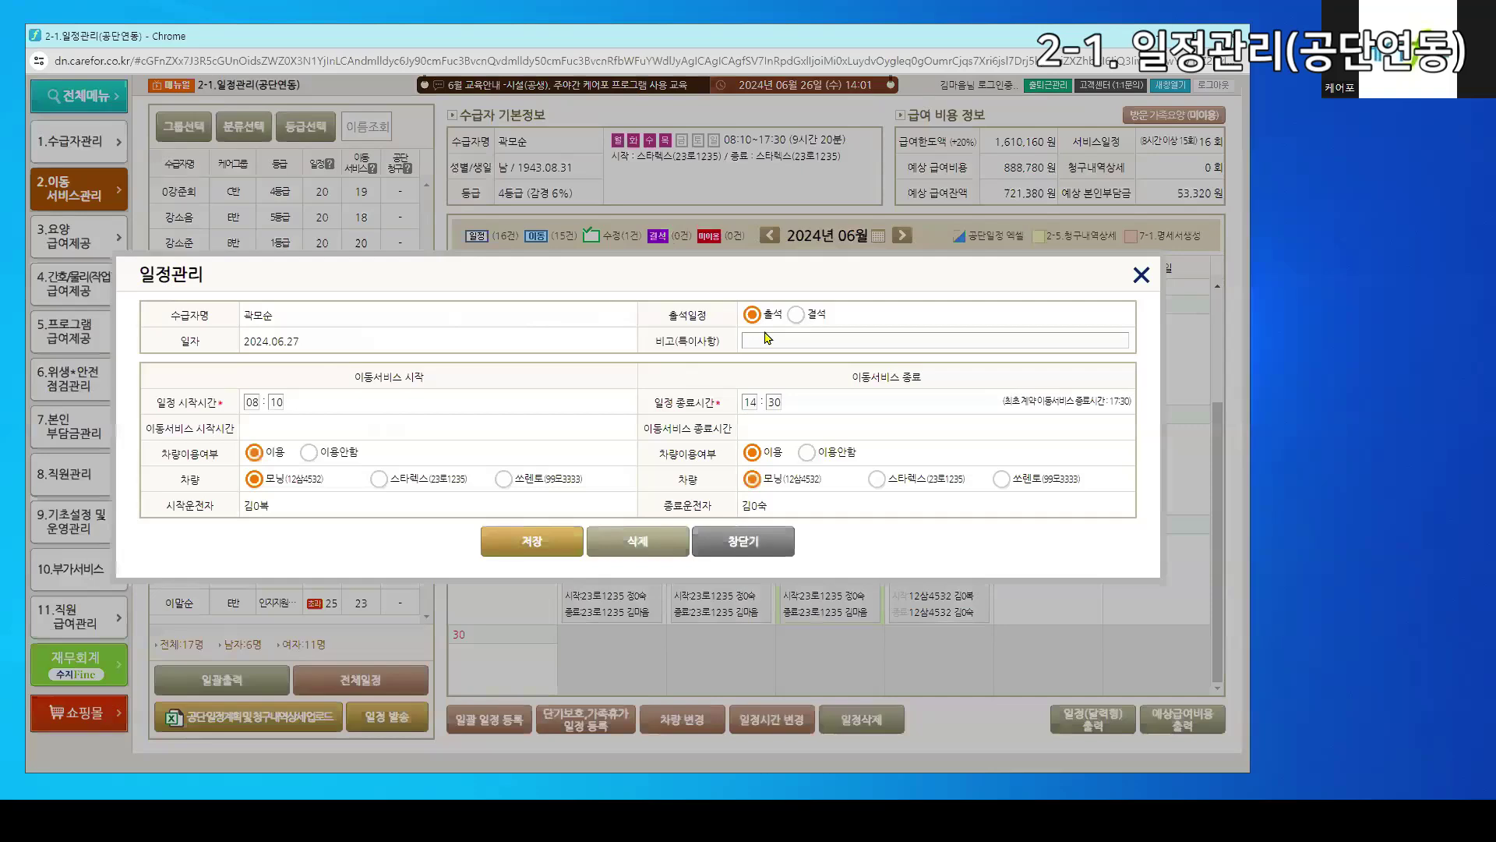
left_click(795, 315)
left_click(752, 314)
left_click(796, 320)
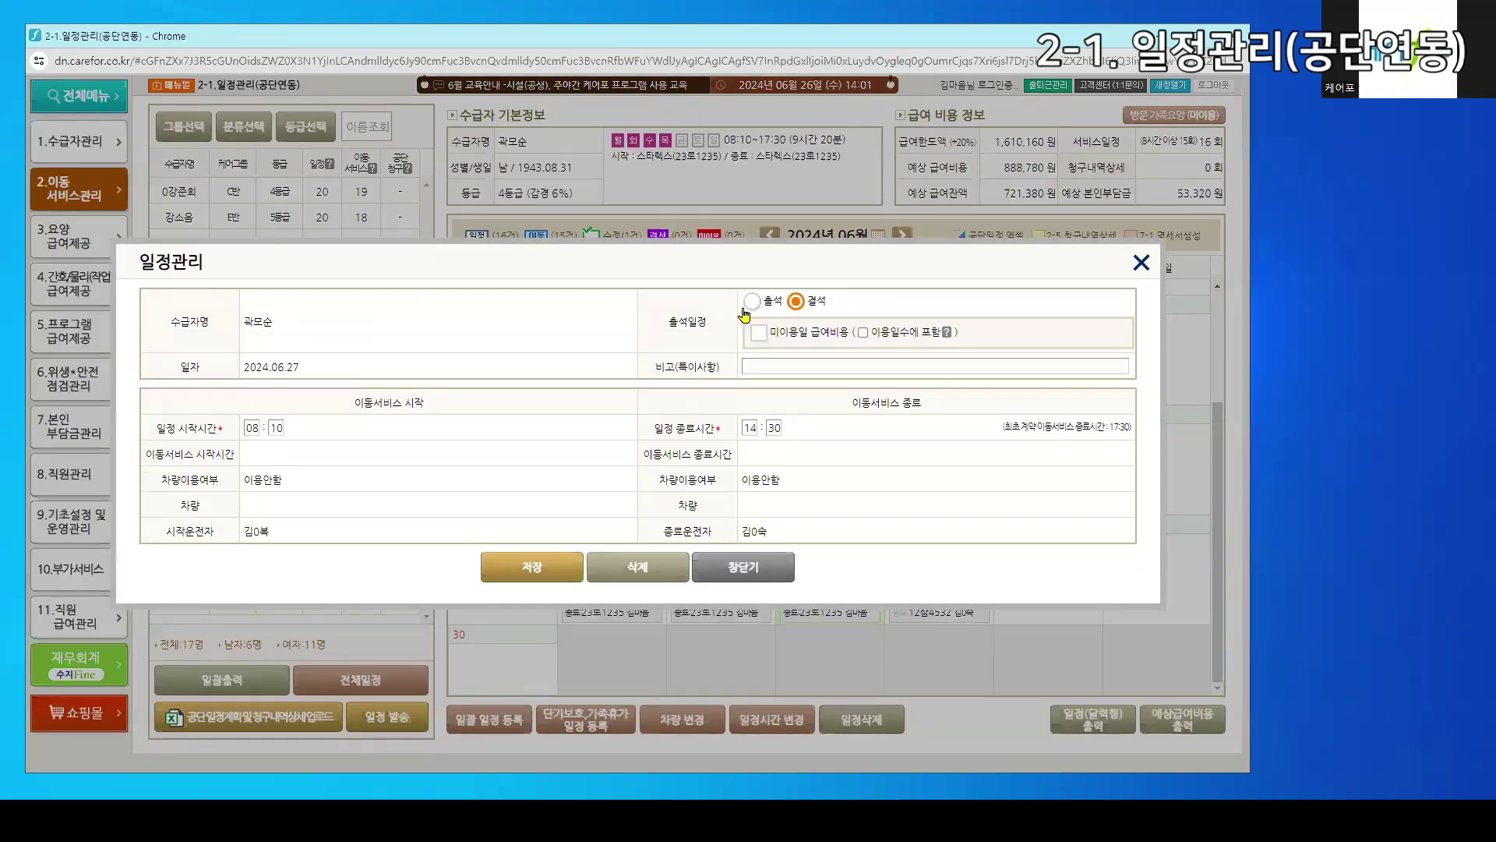
left_click(751, 314)
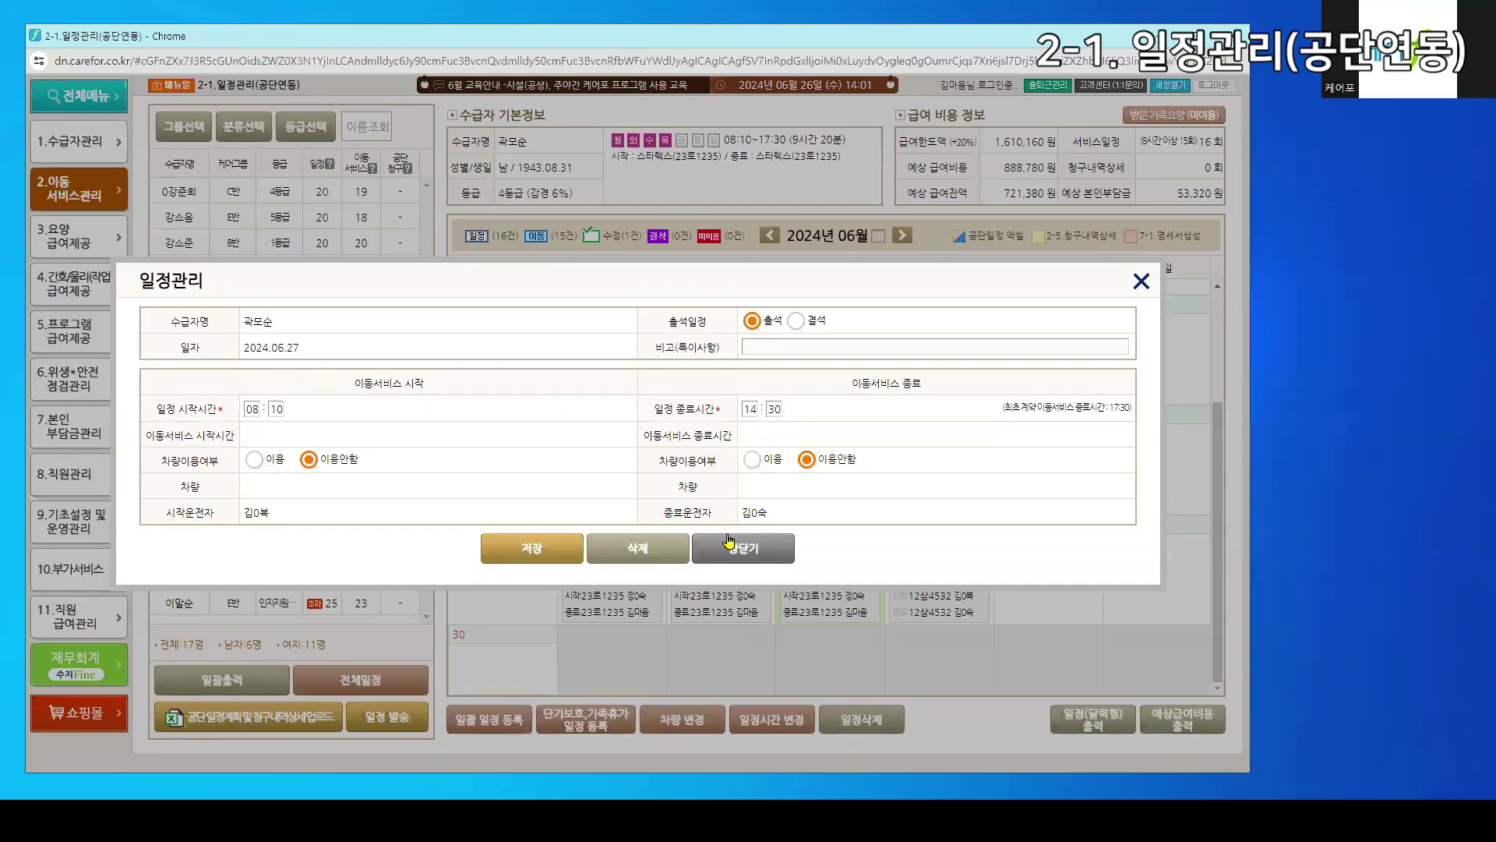
left_click(728, 541)
Inspect the same recipient's 26 June 일정관리 entry with its boarding record, and close it unchanged
left_click(727, 180)
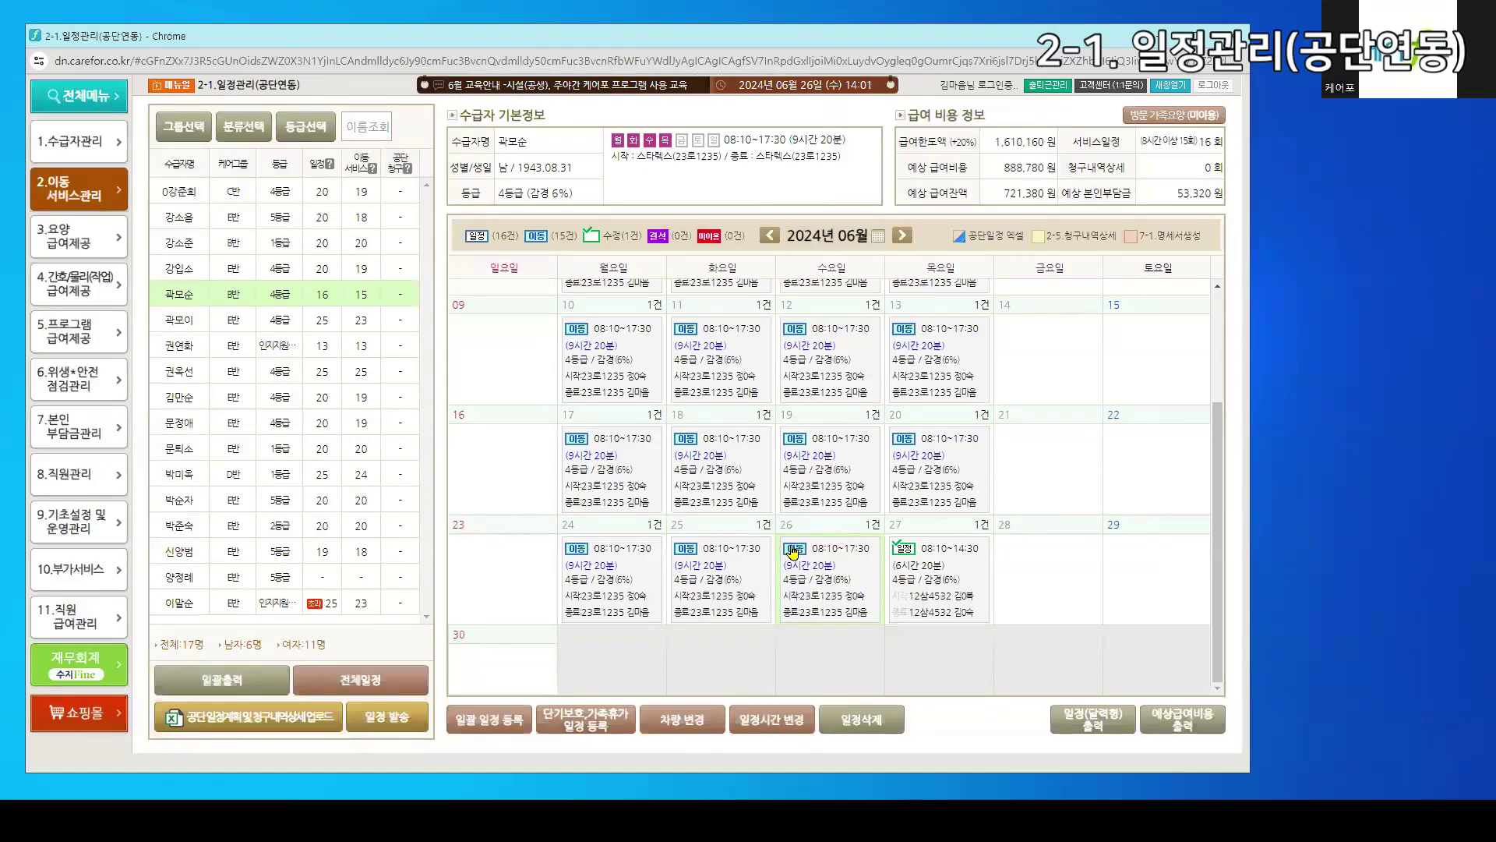
left_click(798, 586)
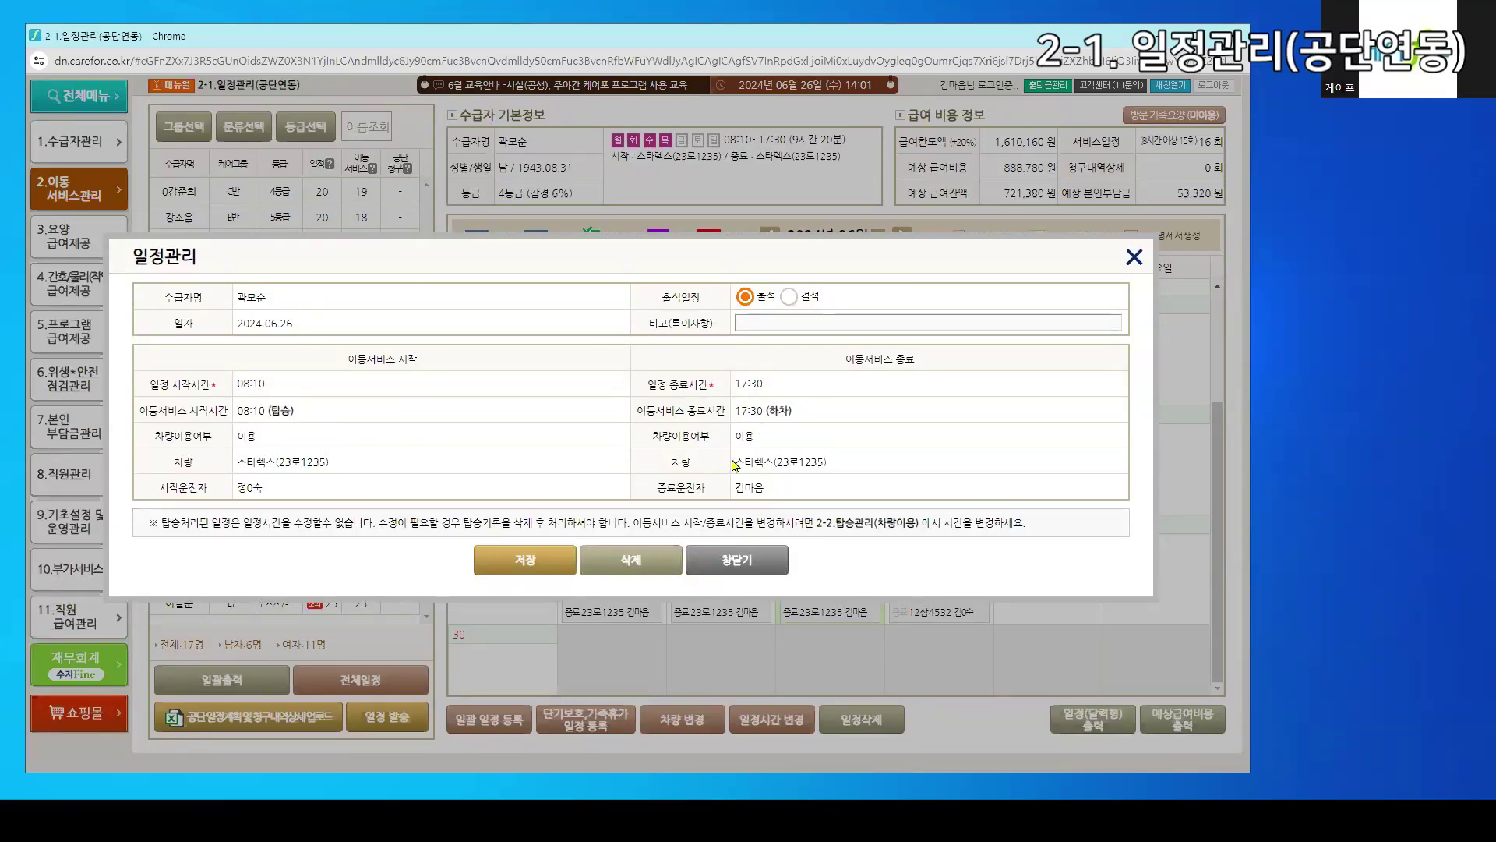
left_click(734, 565)
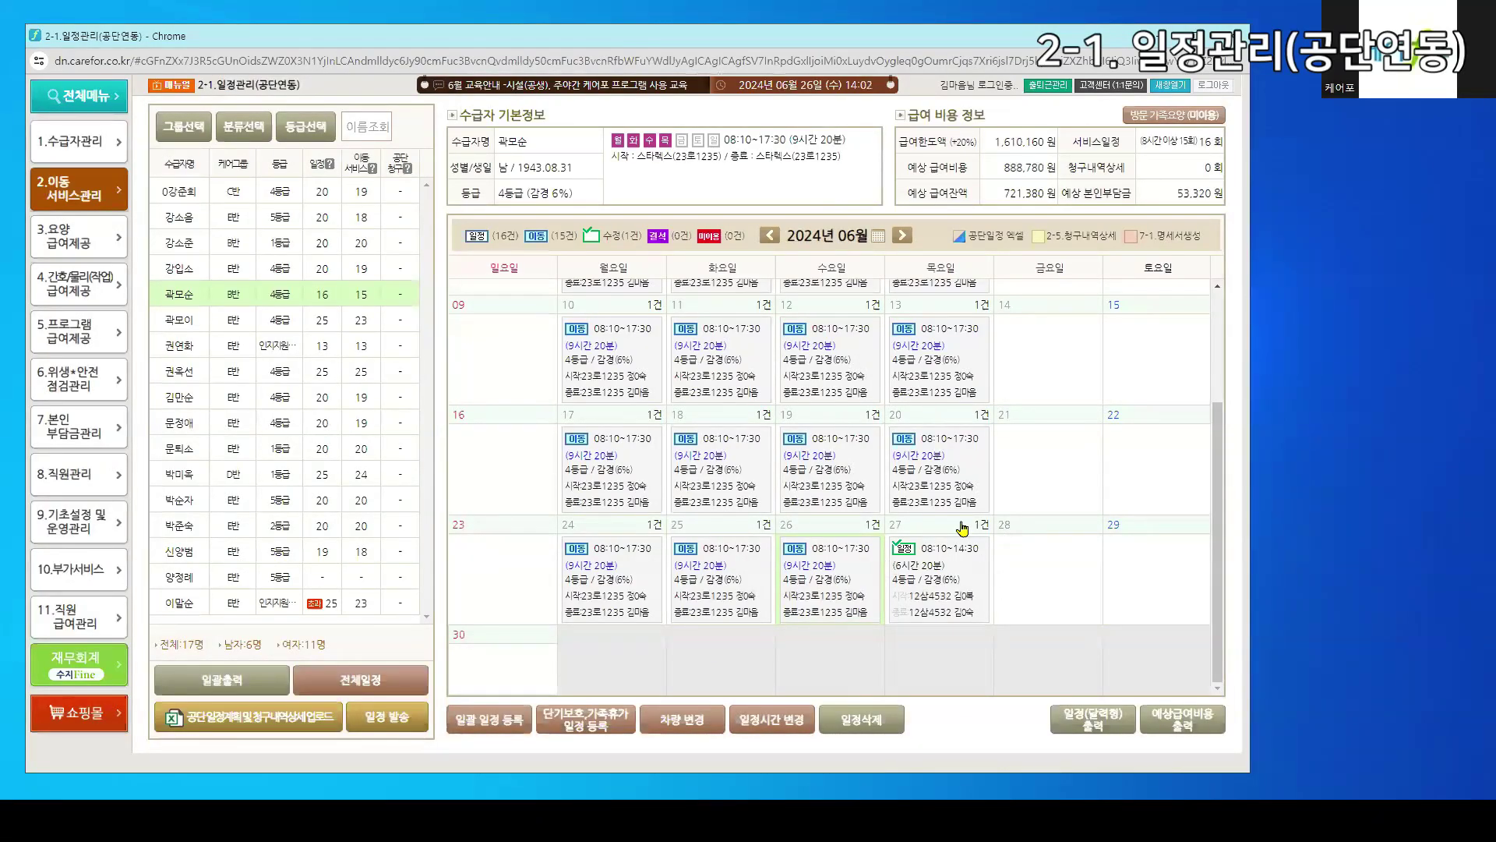
Reopen the fifth-row recipient's 26 June entry, read the note about editing boarded schedules, and close it unchanged
left_click(835, 581)
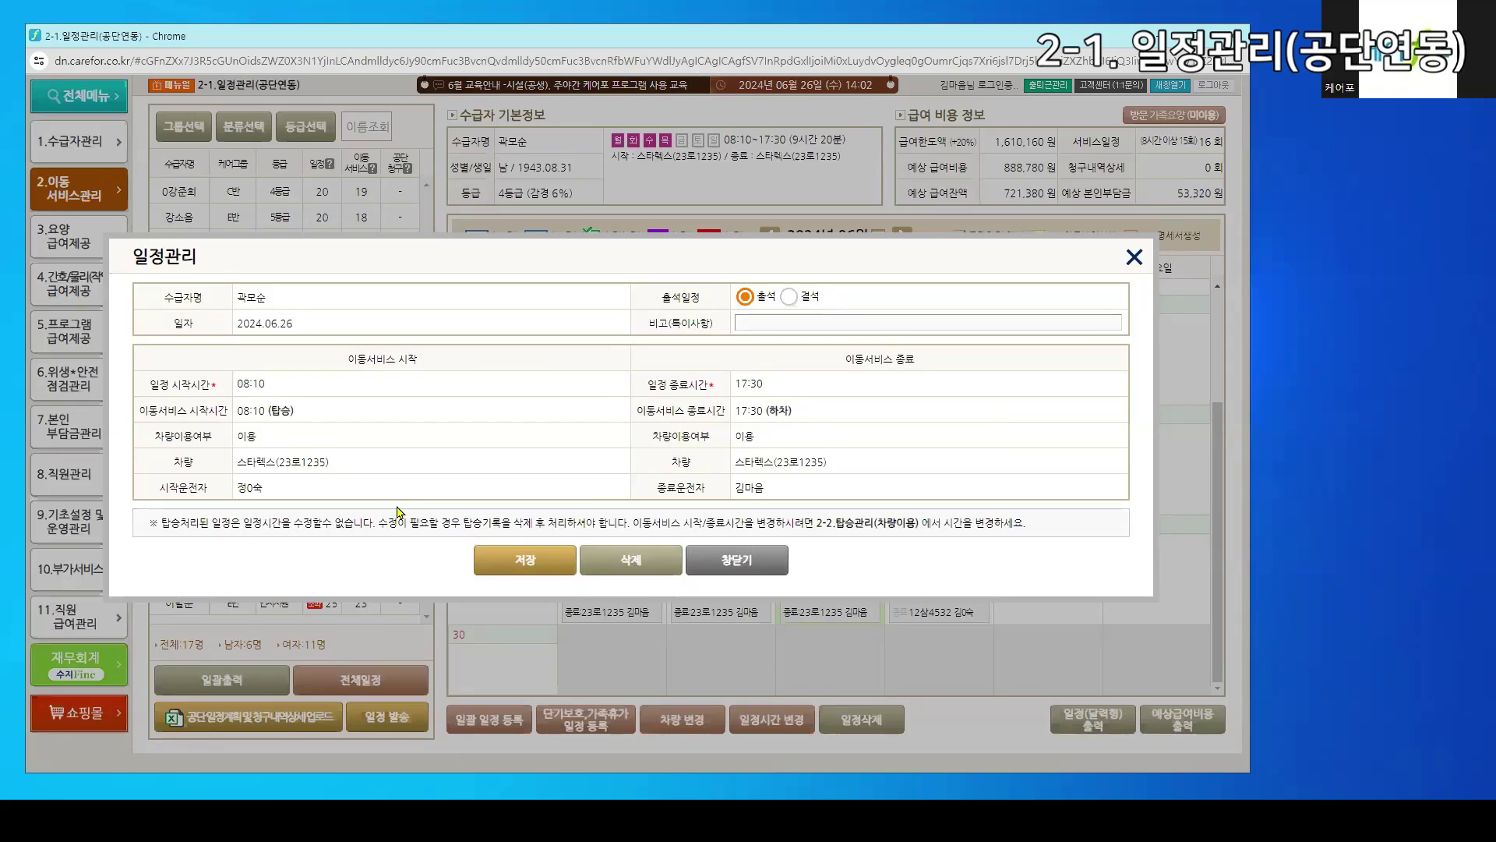
left_click_drag(397, 523, 1027, 530)
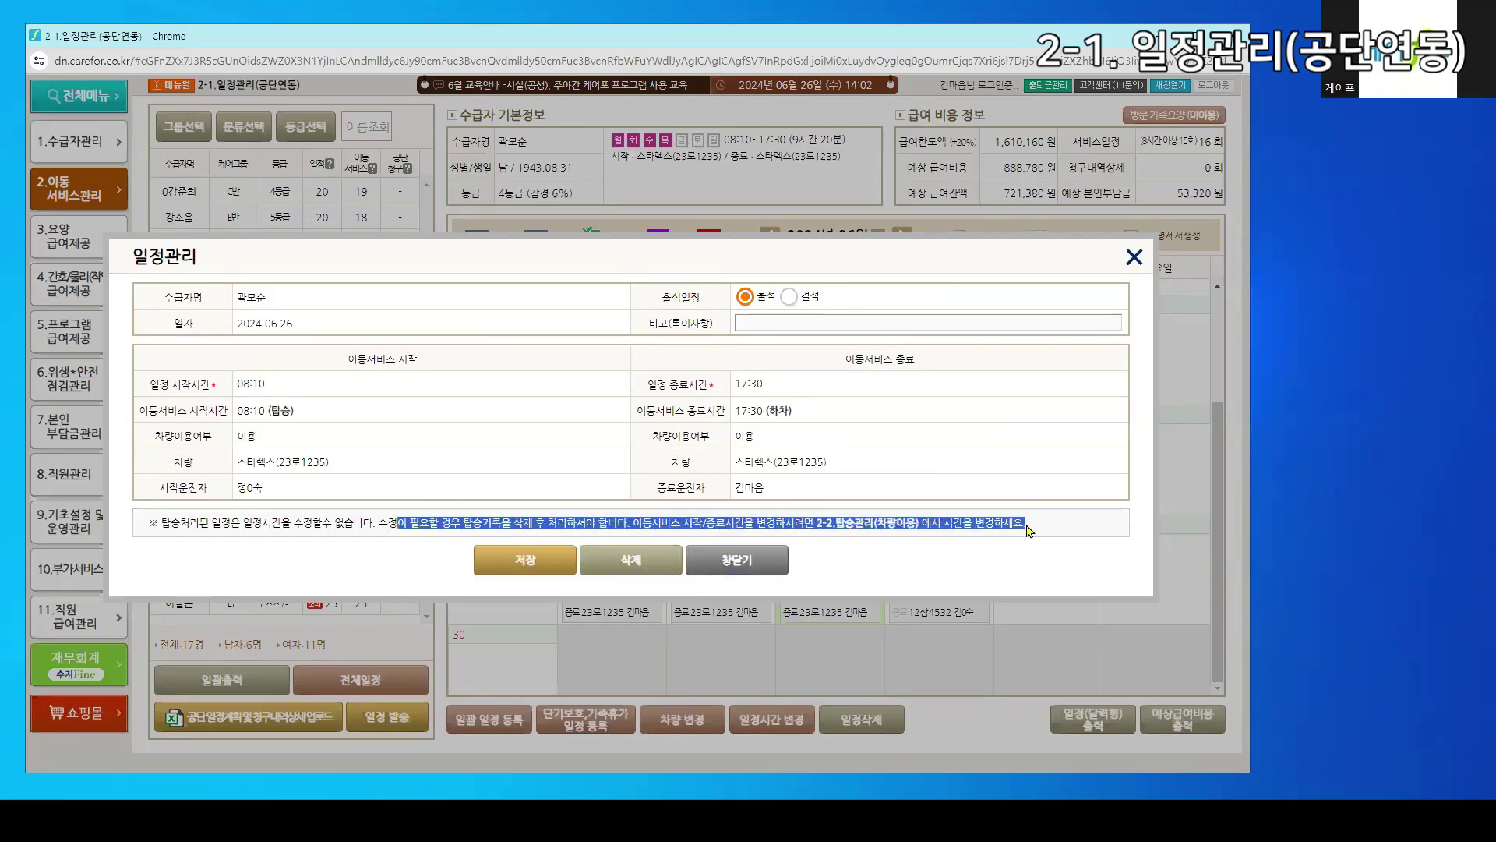
left_click(1013, 533)
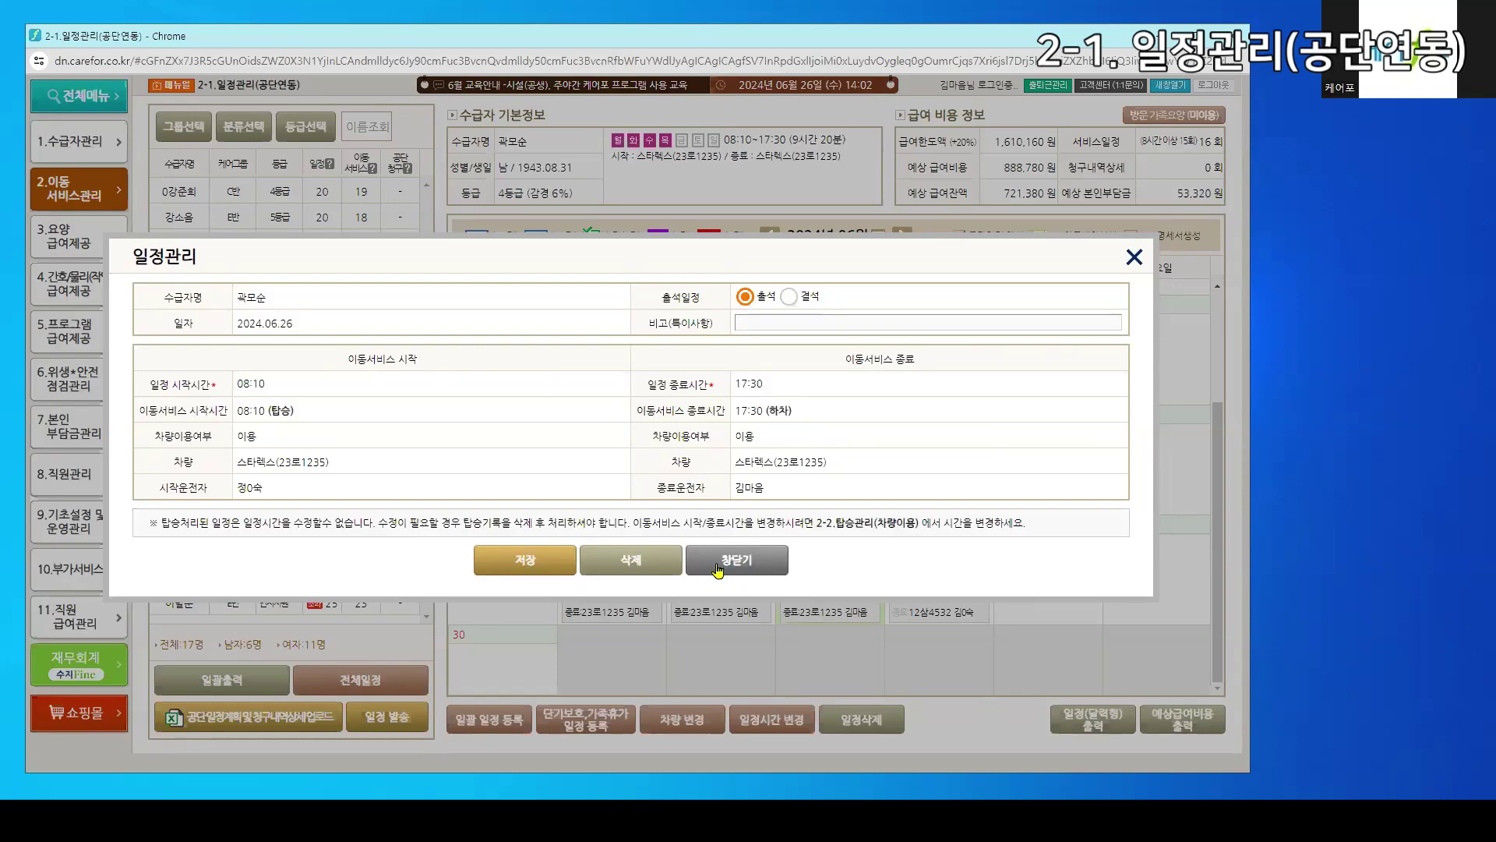
left_click(718, 571)
View 2-2.탑승관리(차량 이용) in a separate window, and recheck the fifth-row recipient's 26 June entry without changing it
left_click_drag(521, 40, 691, 86)
left_click(269, 241)
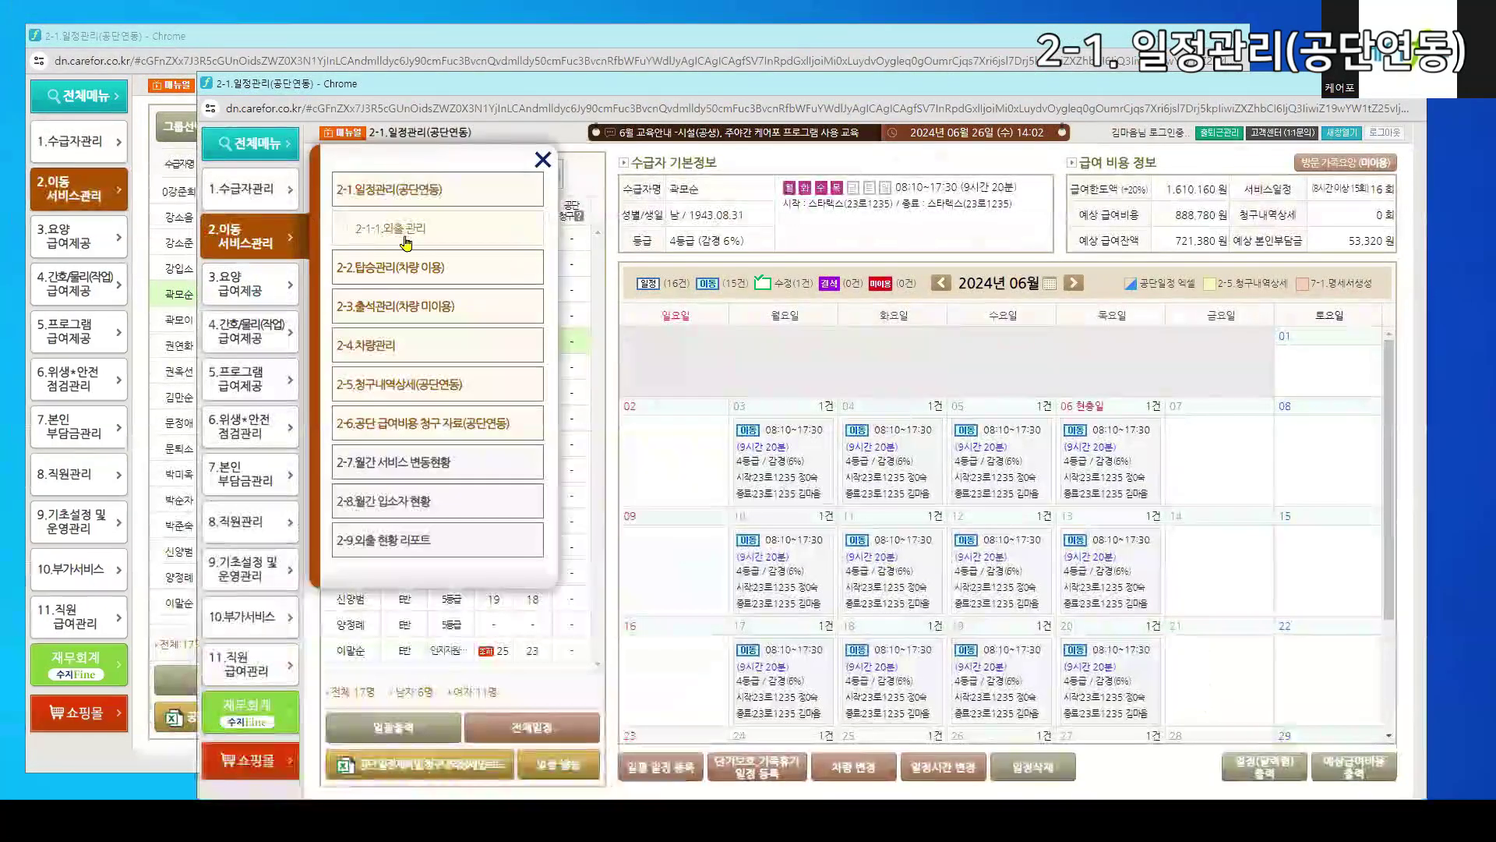
left_click(406, 265)
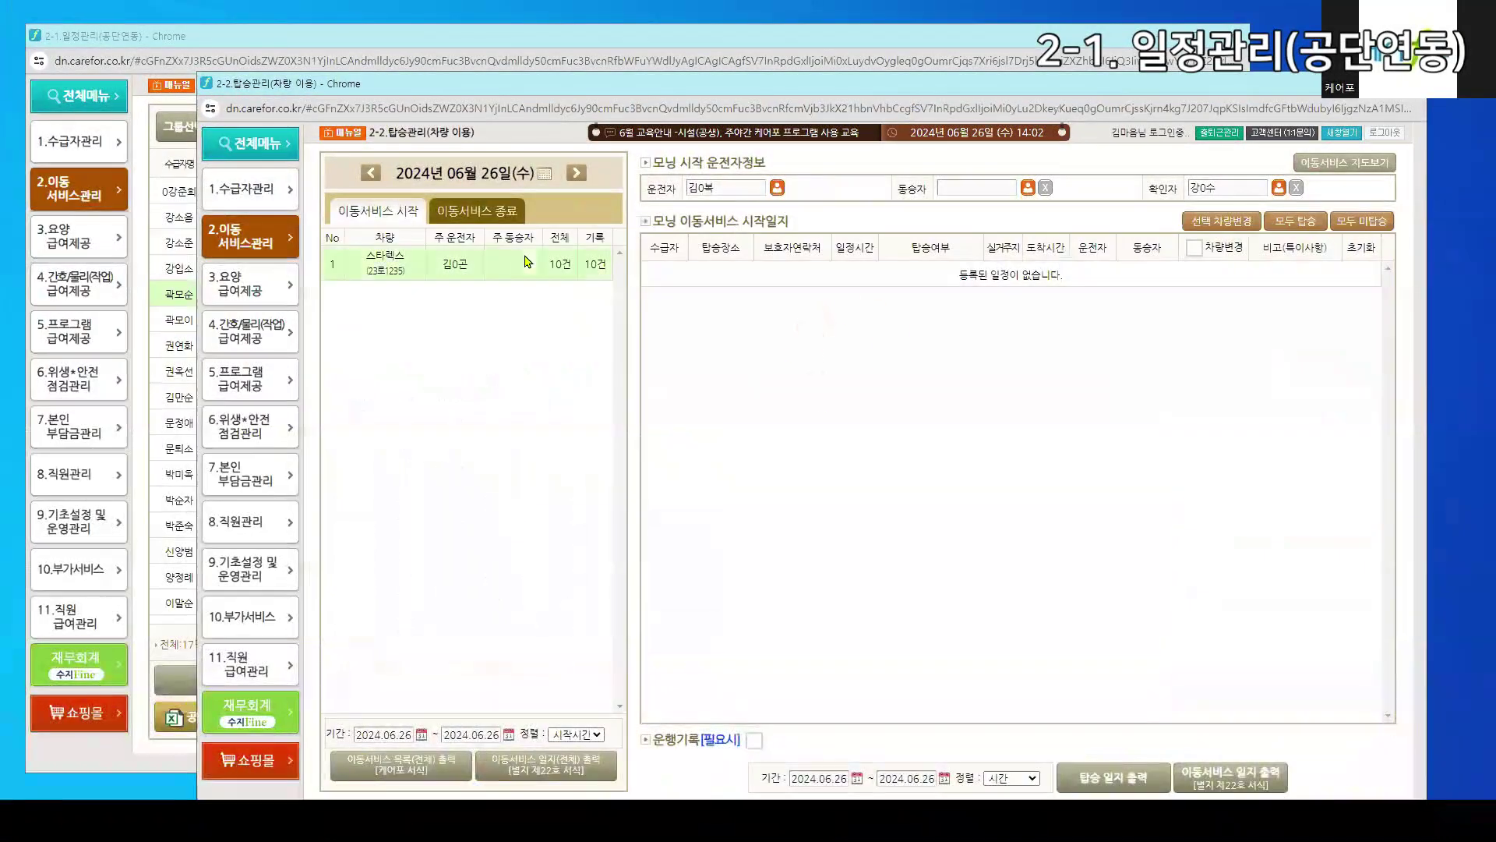
left_click(653, 41)
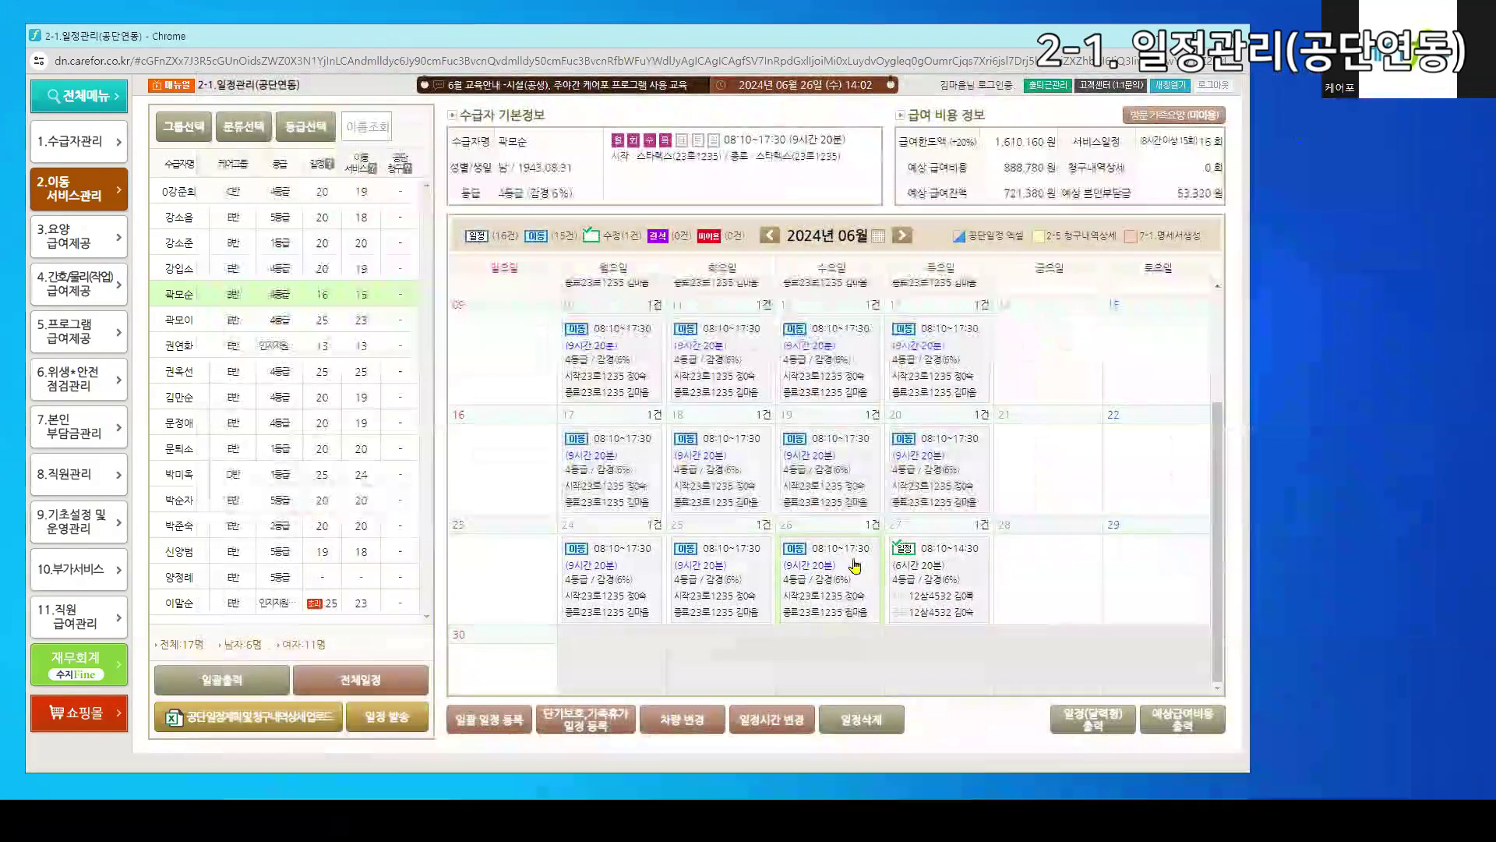
left_click(799, 583)
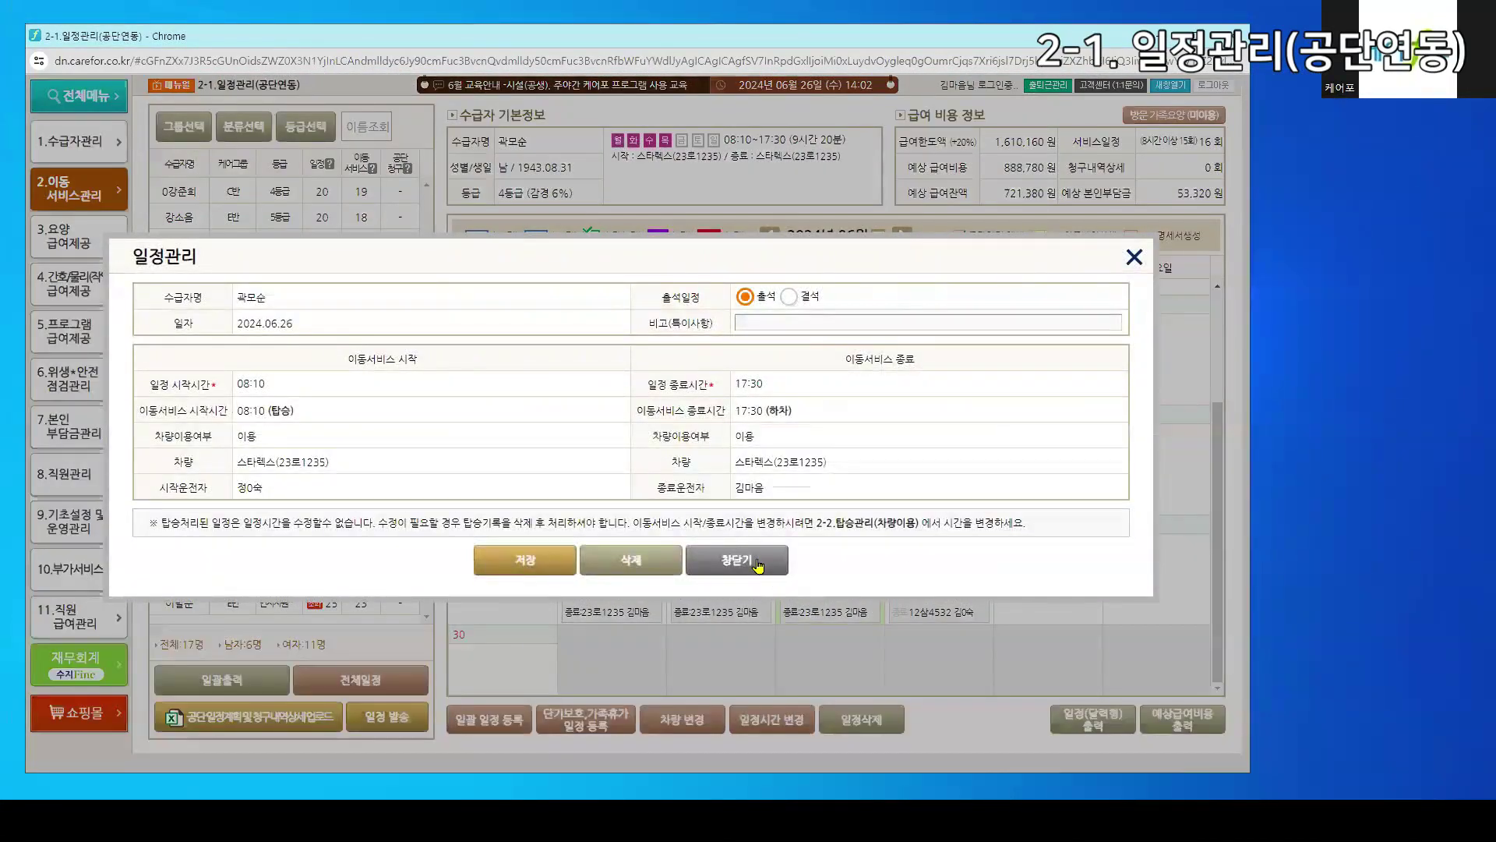
left_click(758, 558)
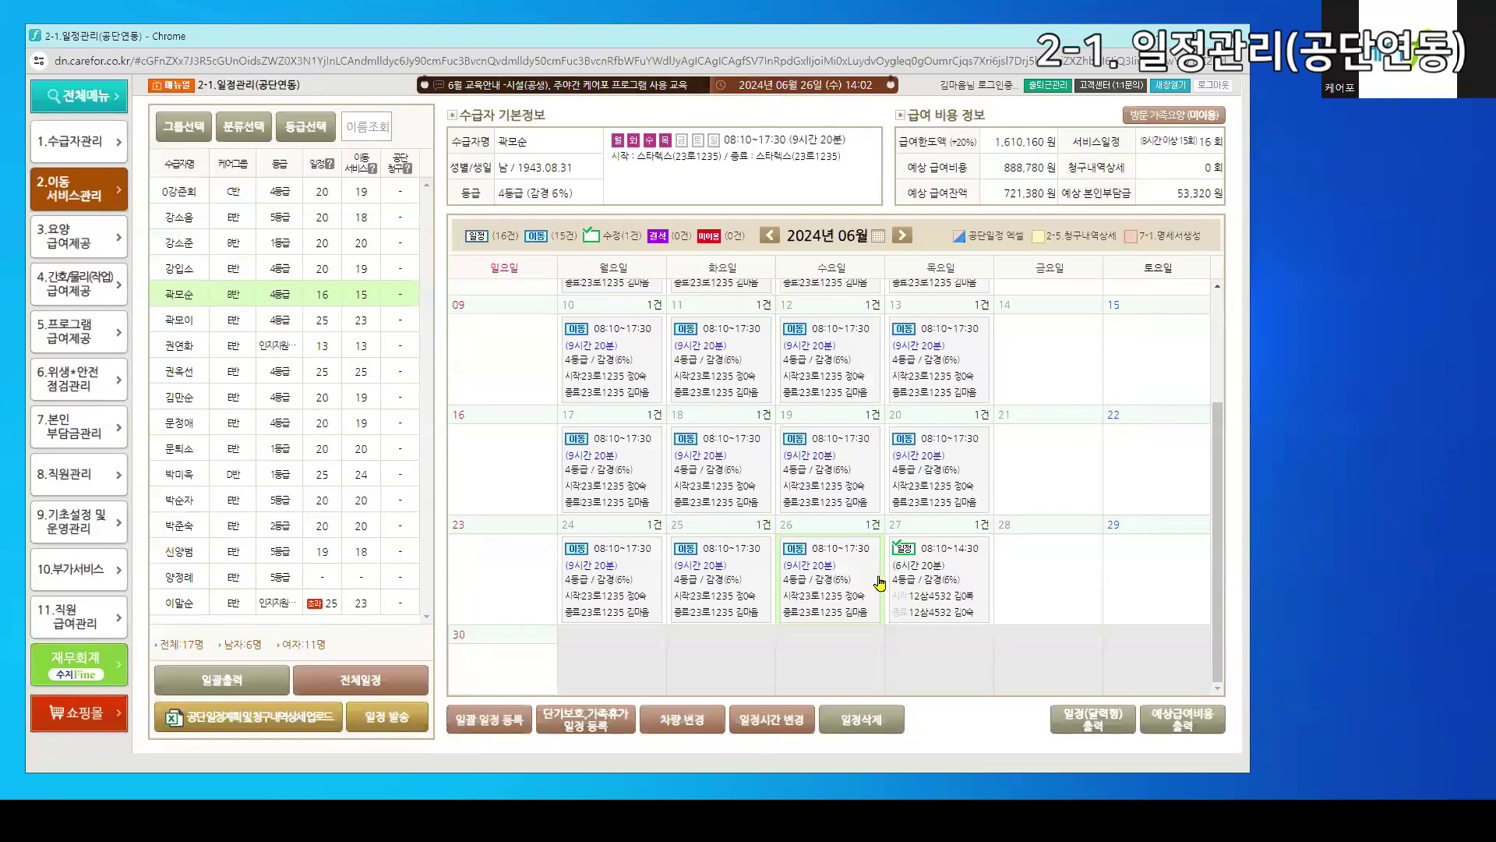
Set the 27 June entry to 결석 with 미이용일 급여비용 and 이용일수에 포함, and read the help on usage-day inclusion
left_click(906, 583)
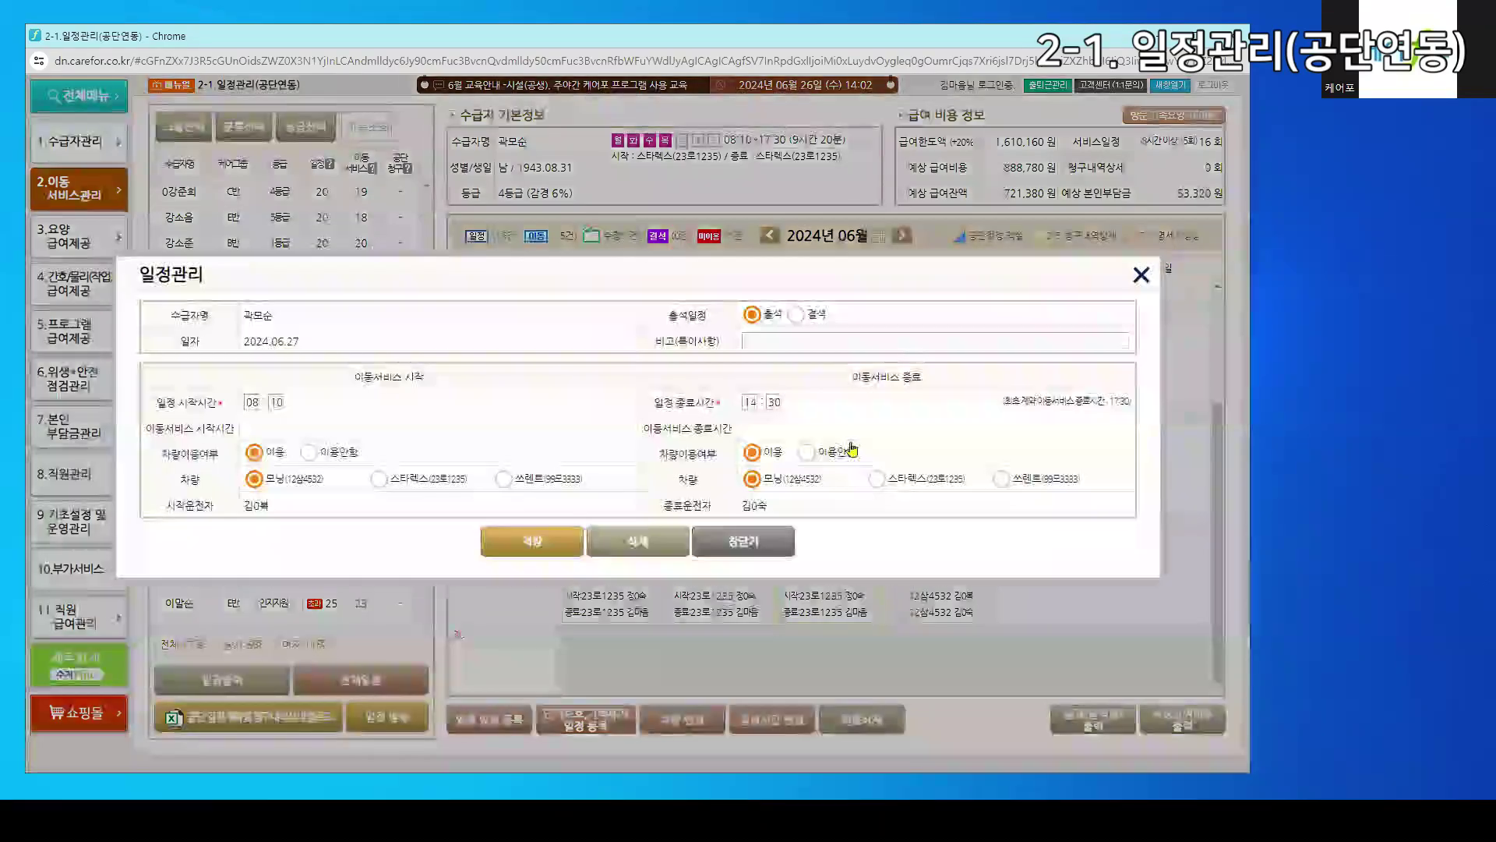
left_click(796, 315)
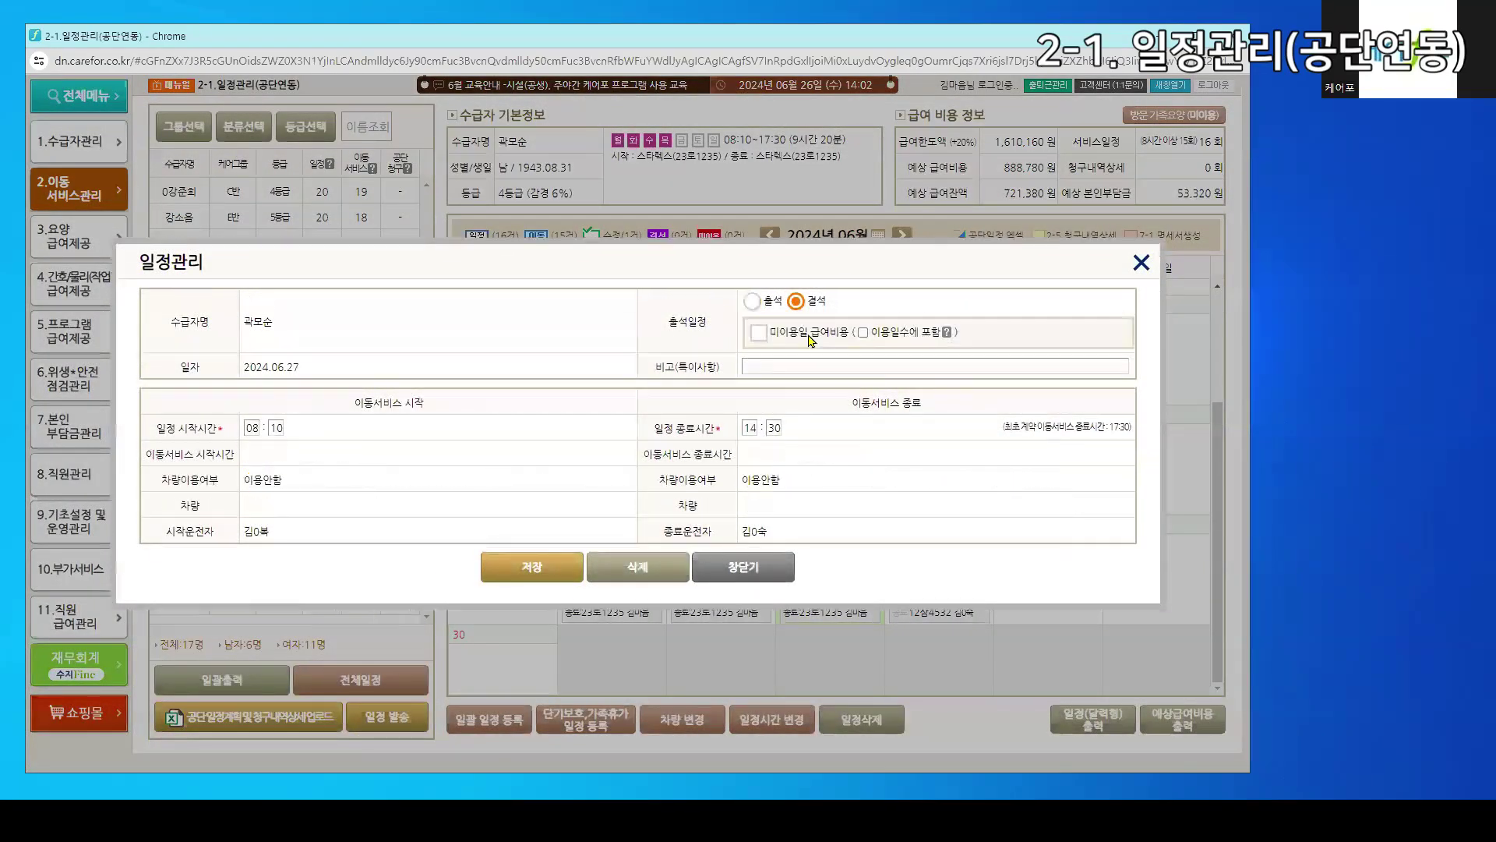
left_click(756, 335)
left_click(864, 335)
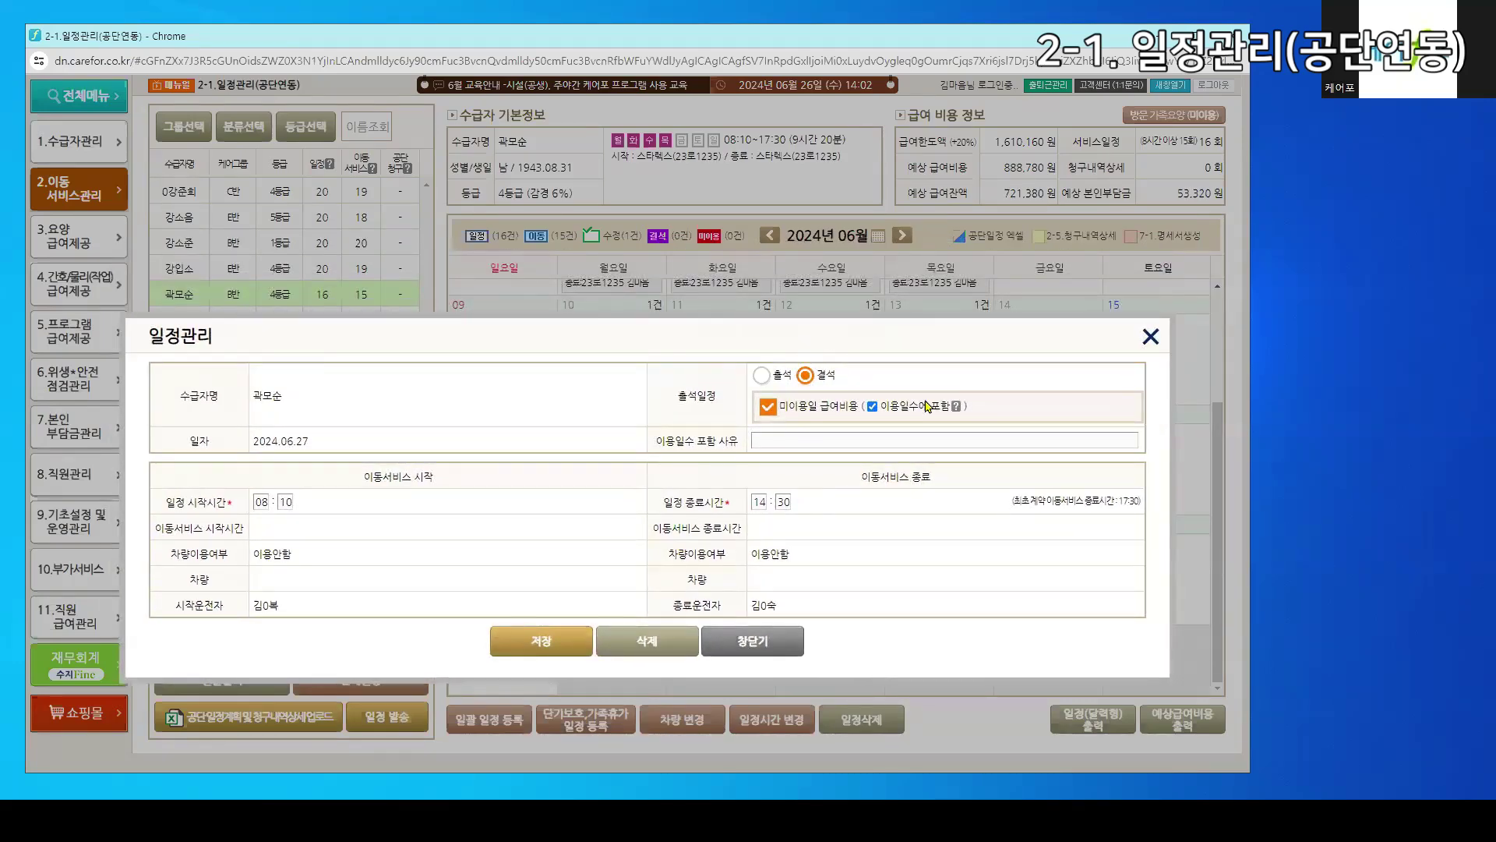
left_click(957, 407)
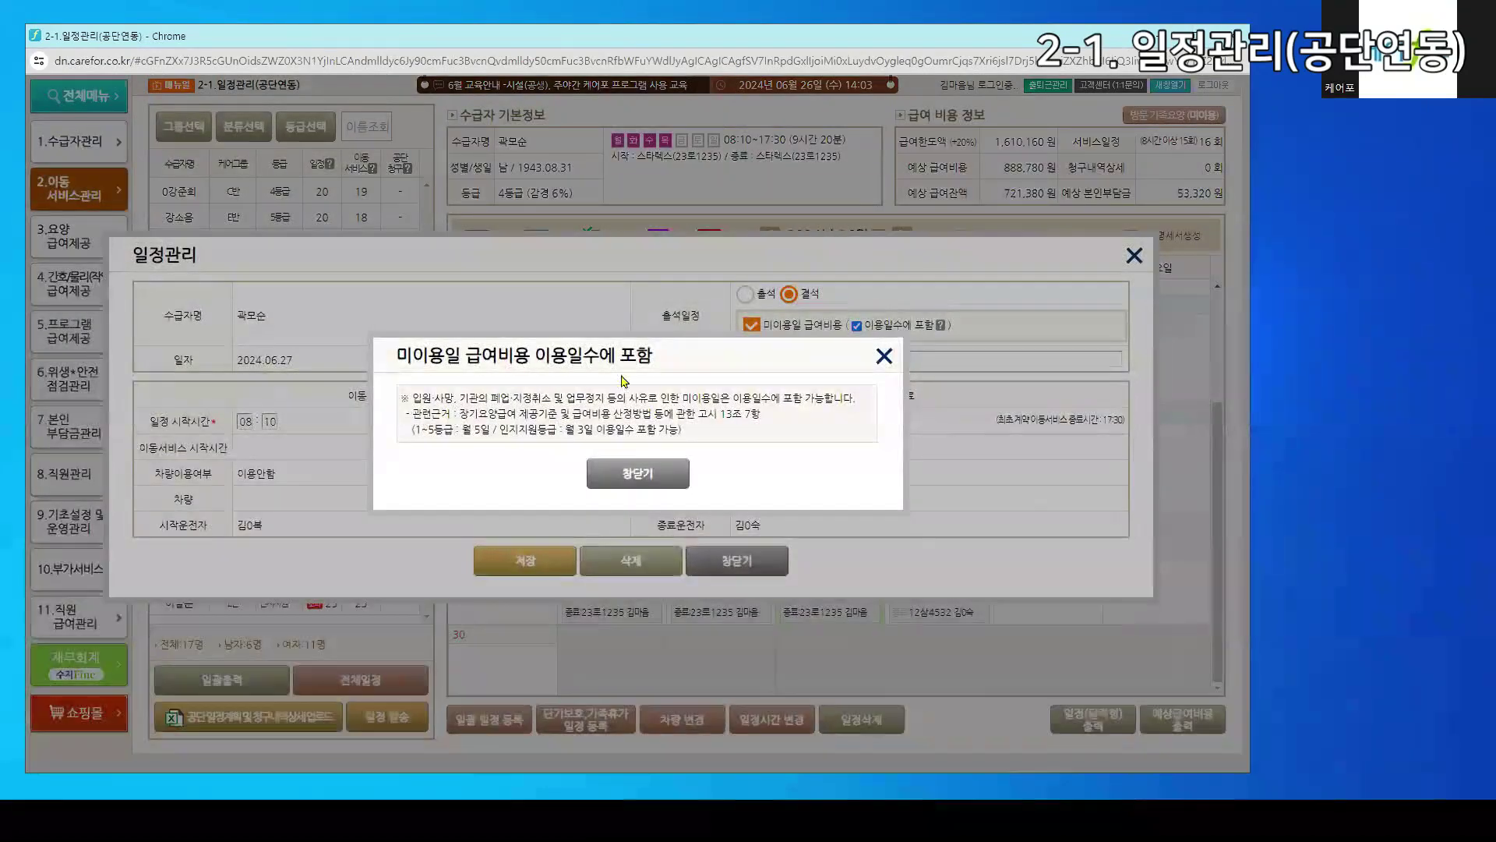
left_click(614, 485)
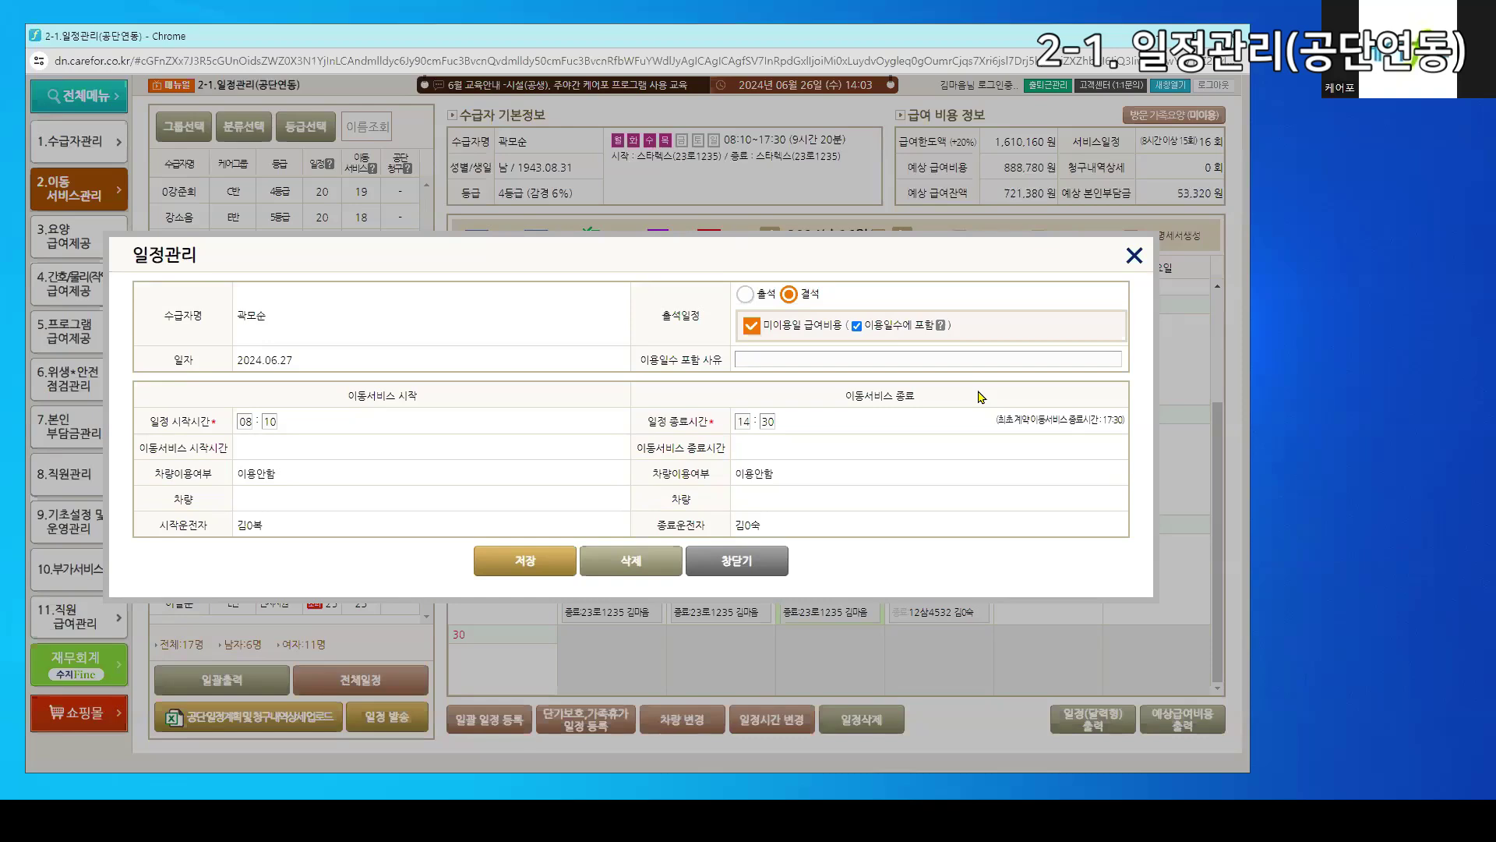
Remove 이용일수에 포함 from the 27 June absence and close the entry without saving
left_click(856, 326)
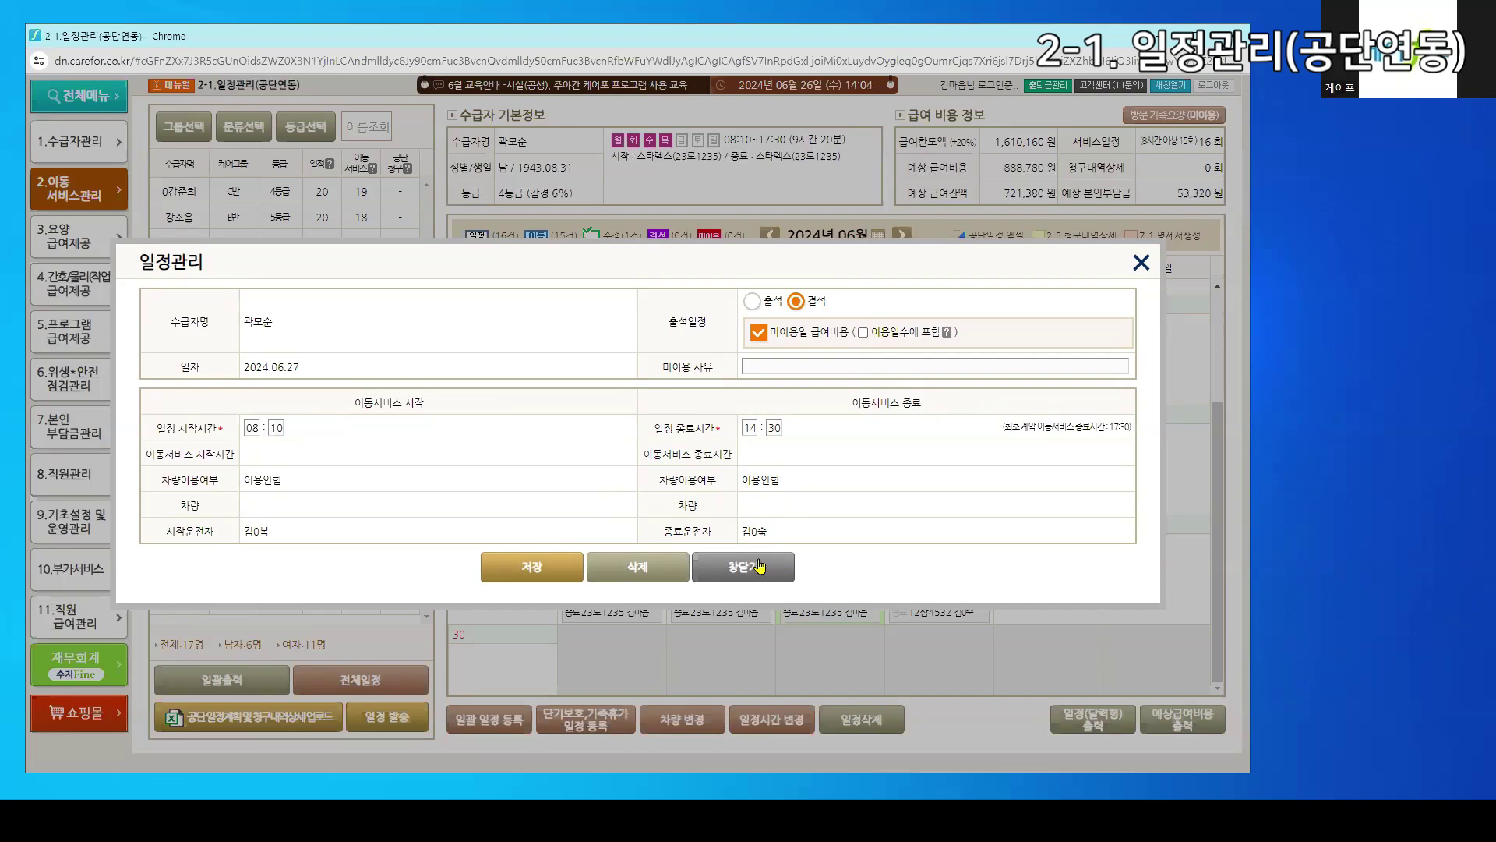
left_click(760, 566)
left_click(724, 168)
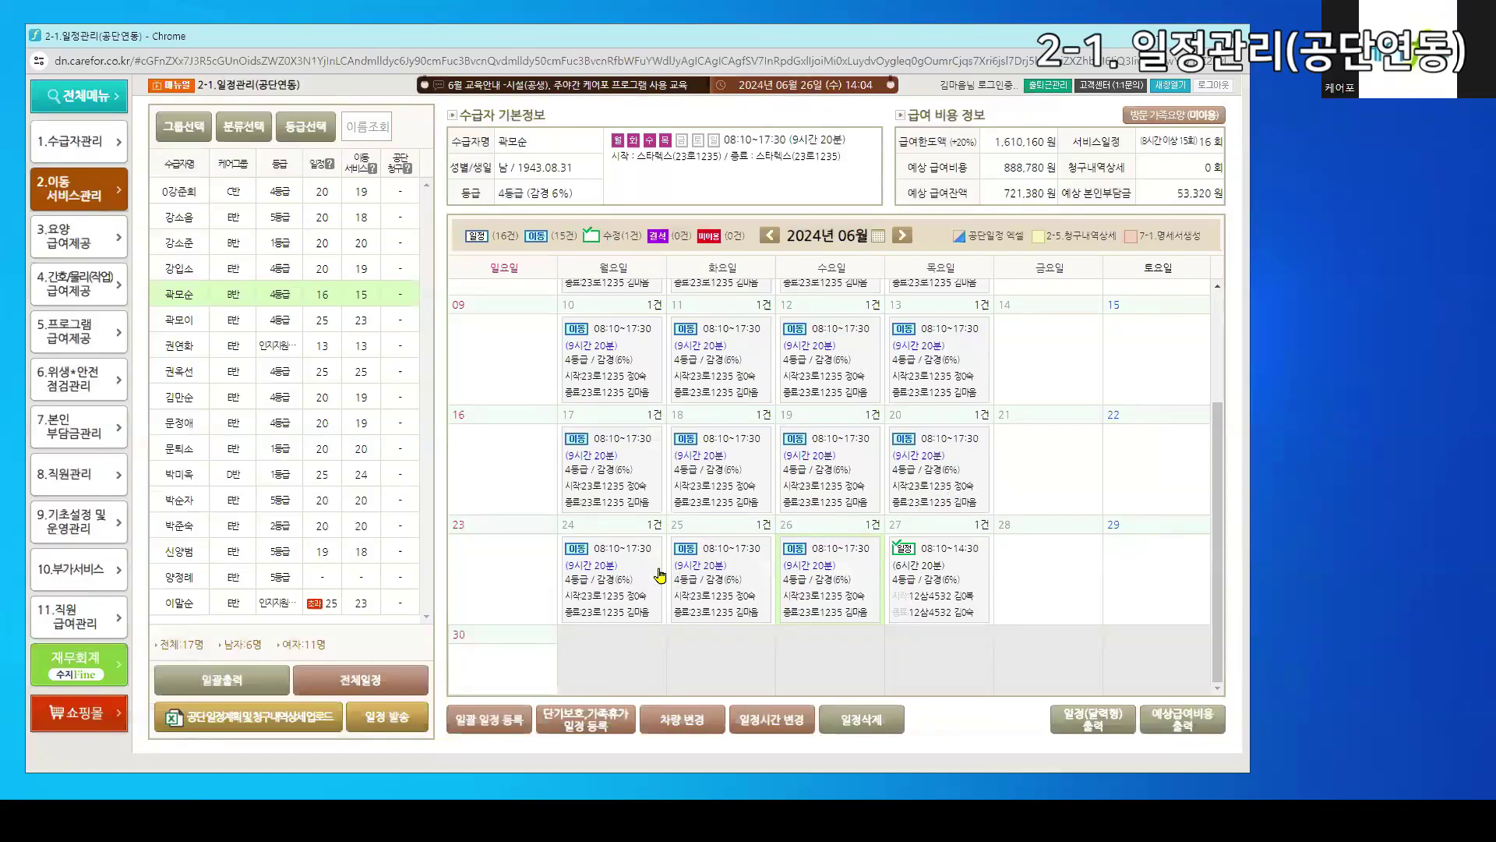
Inspect the 일괄 일정등록 form for June and for August 2024, closing it each time without saving
left_click(489, 719)
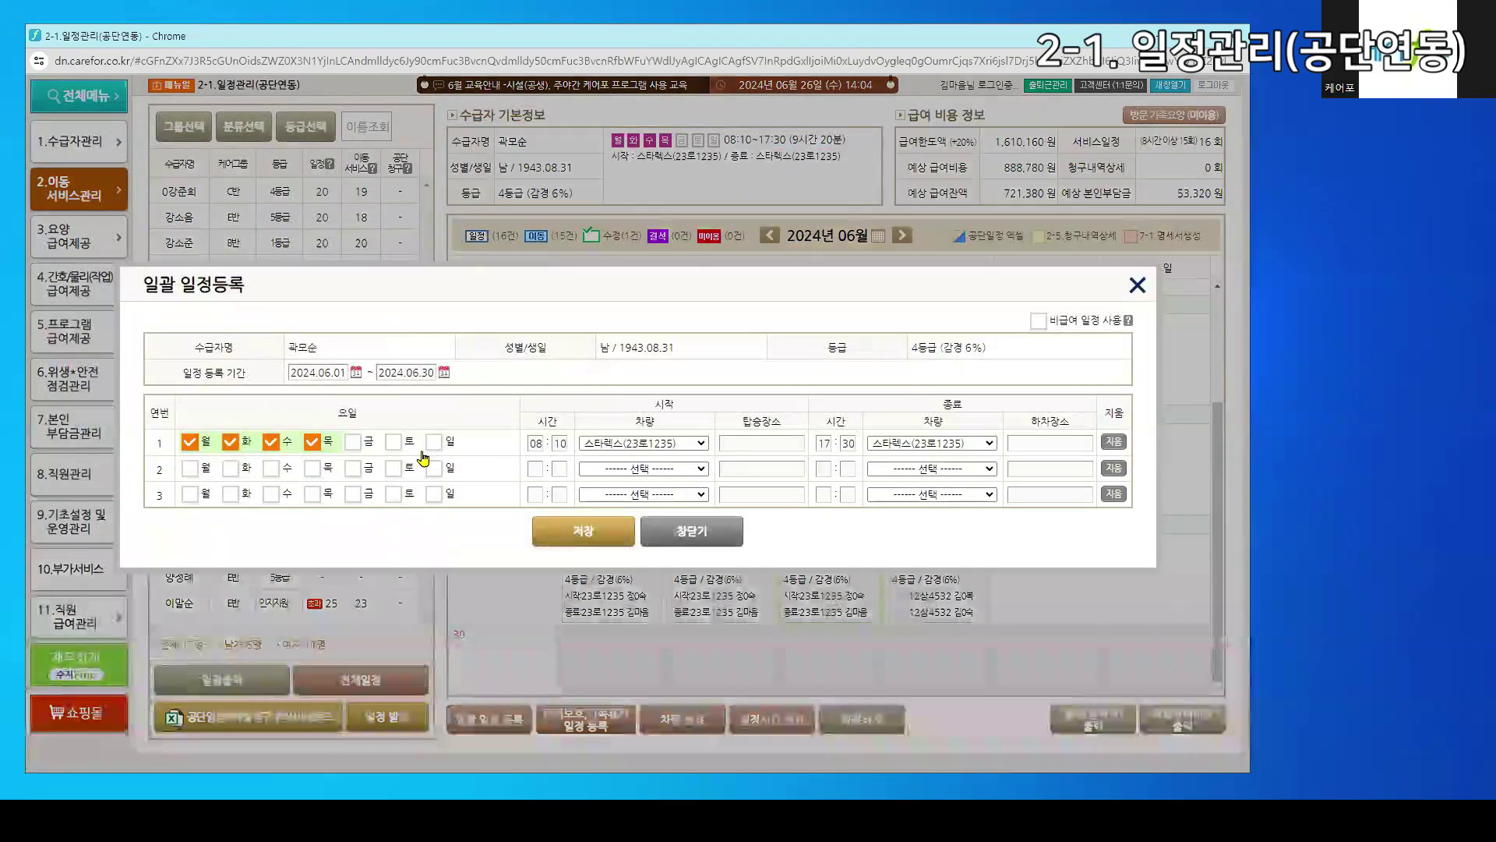
left_click(685, 534)
left_click(900, 239)
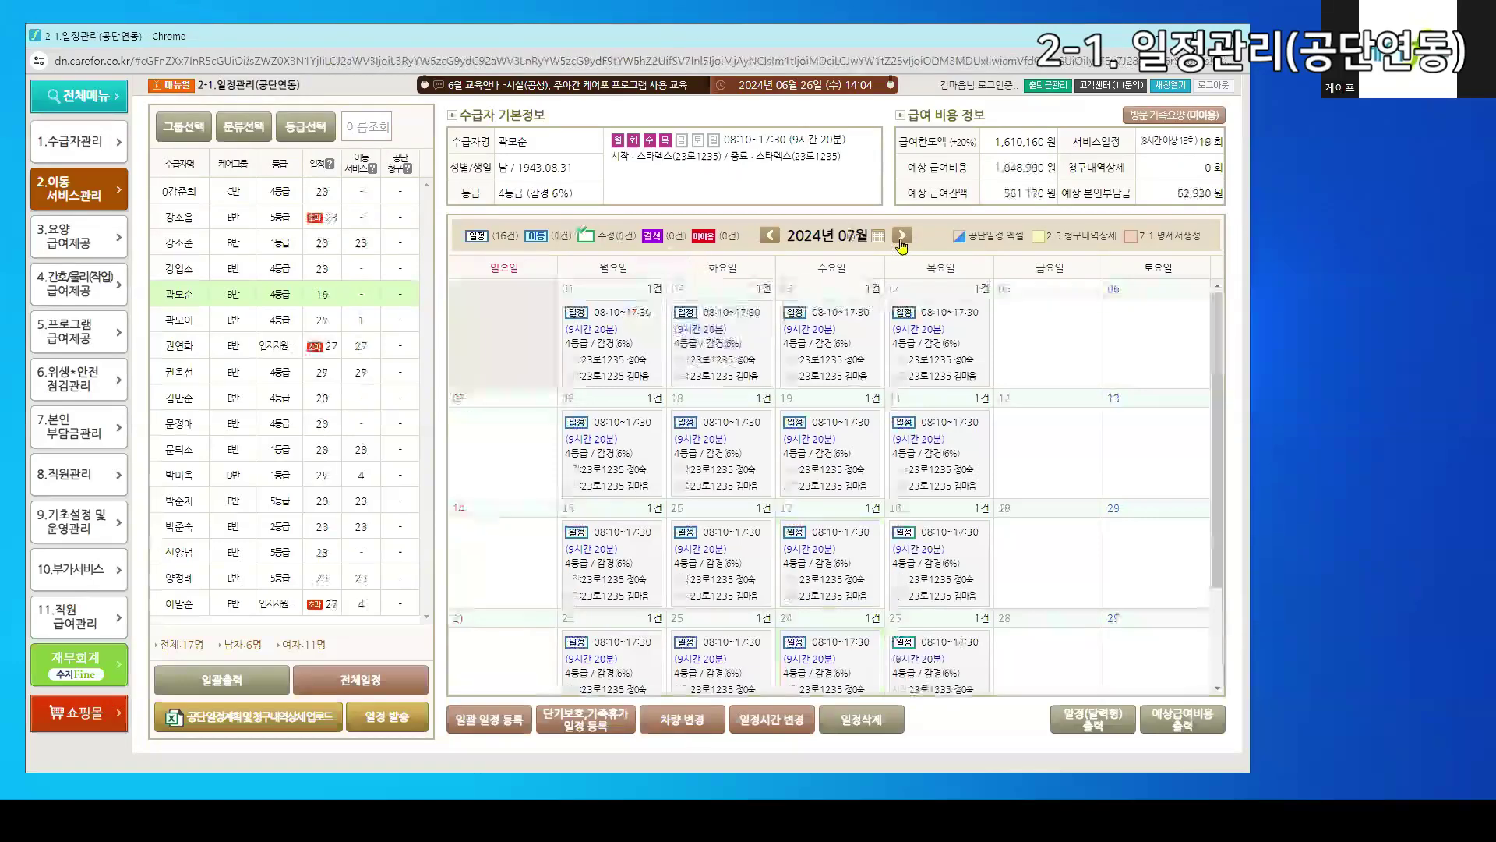
left_click(902, 236)
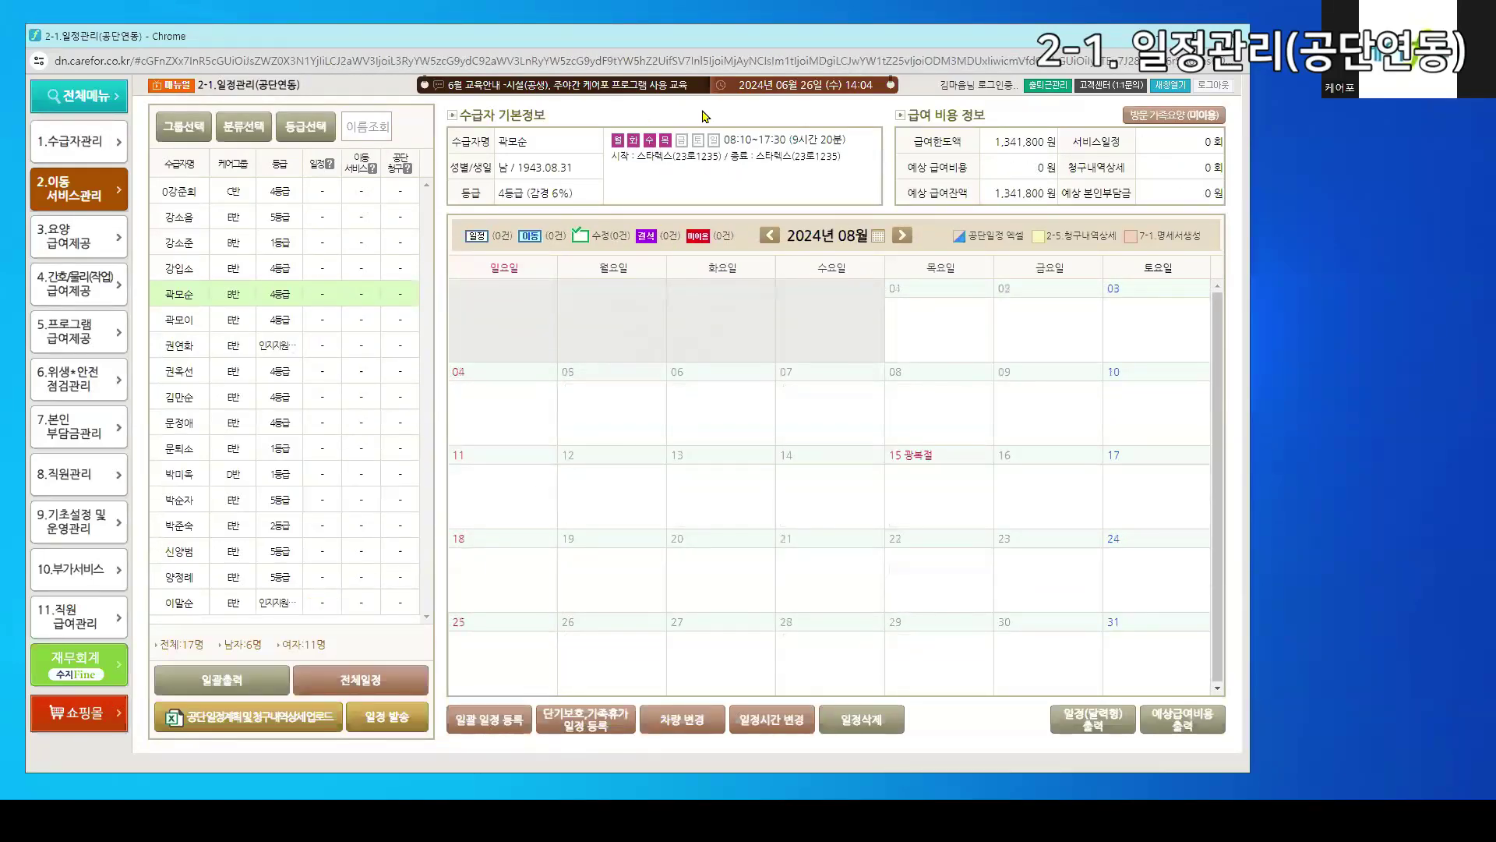
left_click(475, 721)
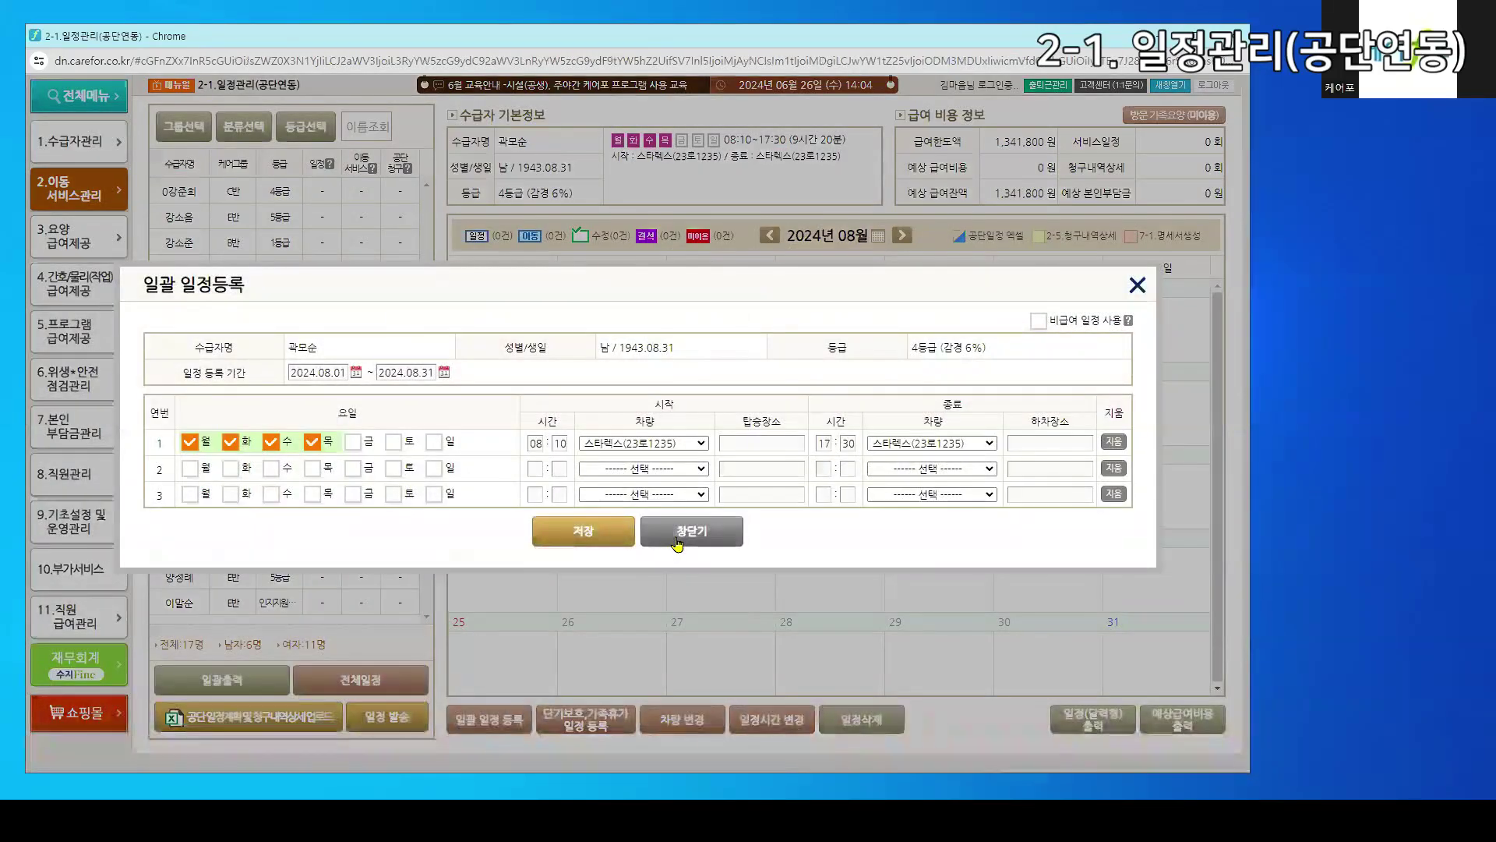
left_click(677, 543)
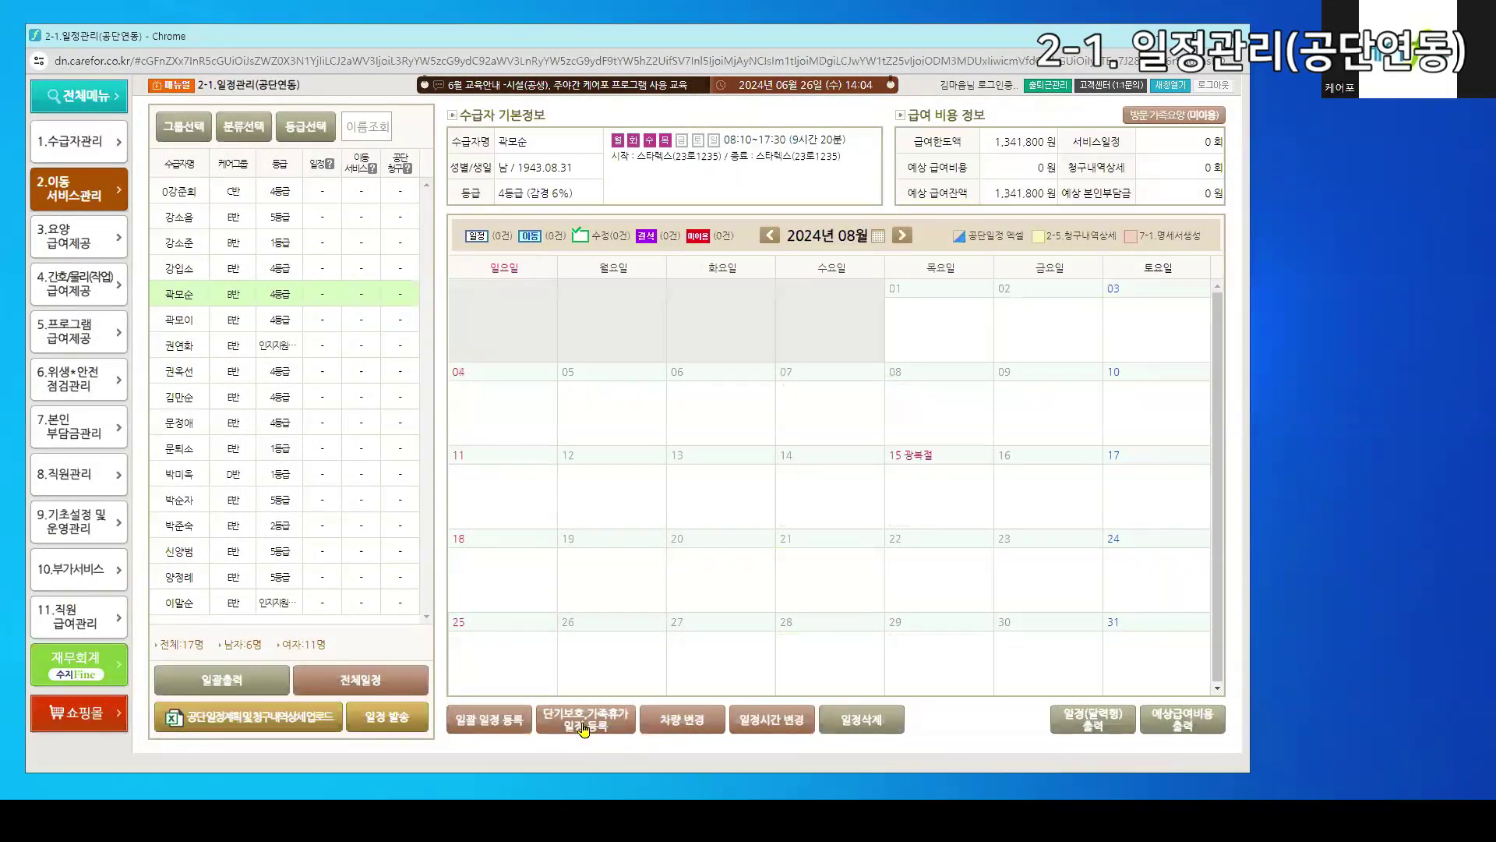
Check the 단기보호 시범사업 운영여부 setting in 9-1-1.기초작업 및 기초설정 in a separate window, leaving it unchanged
left_click(583, 731)
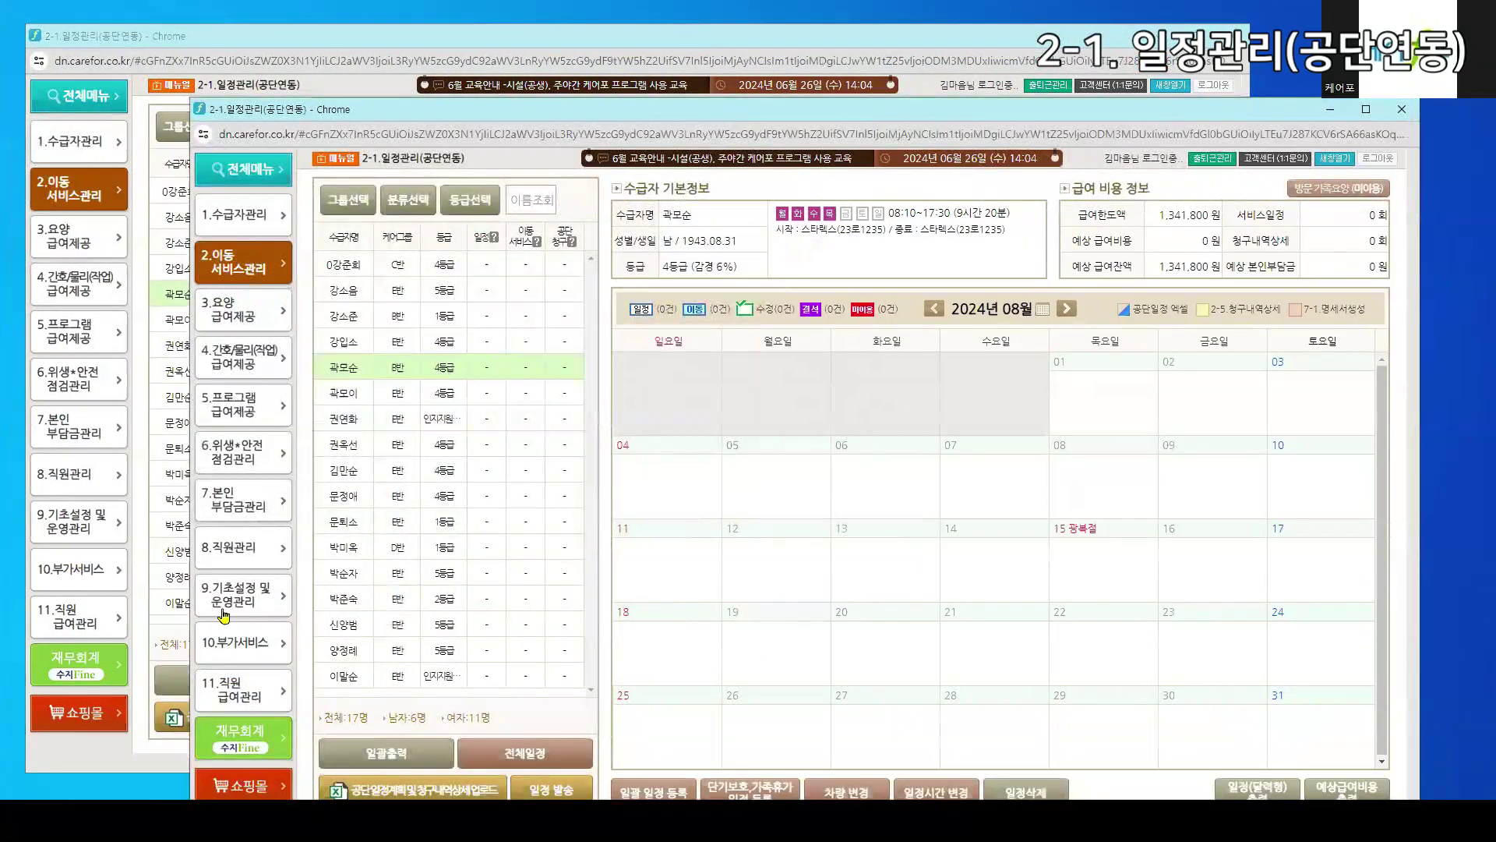
left_click(233, 604)
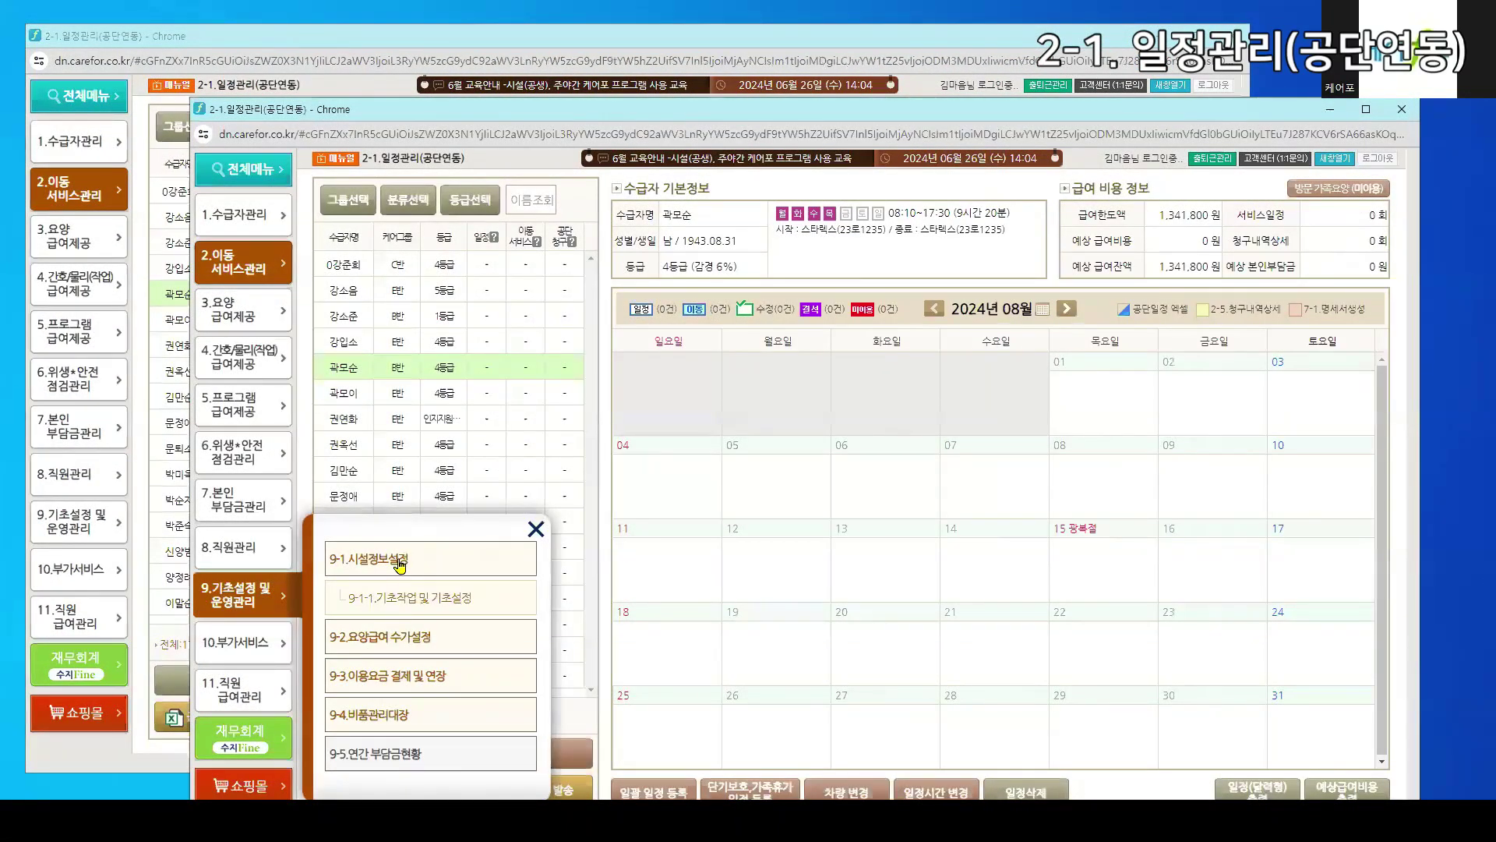
left_click(397, 598)
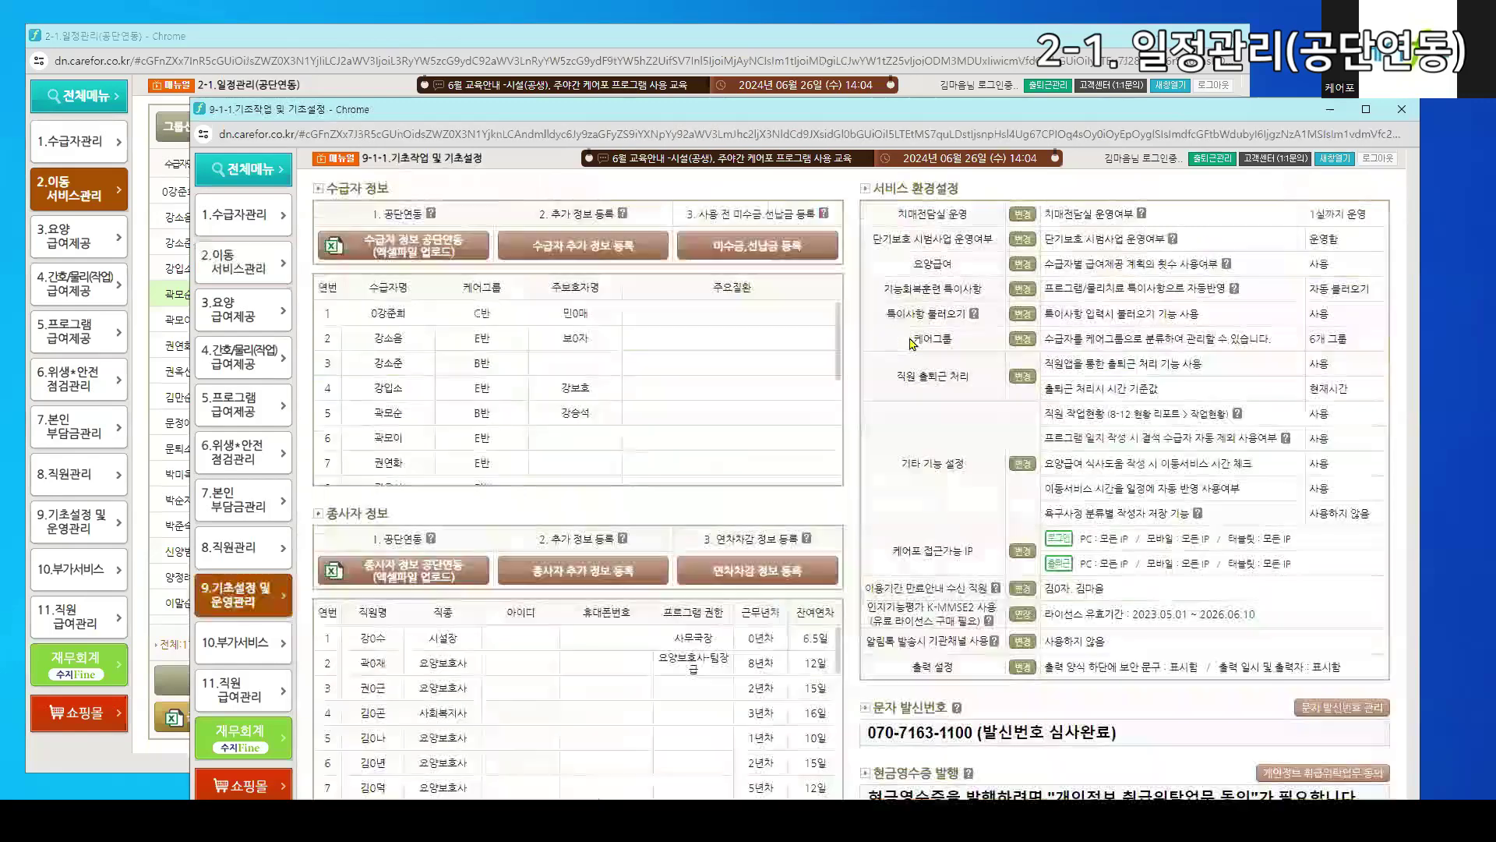
left_click_drag(873, 239, 1005, 244)
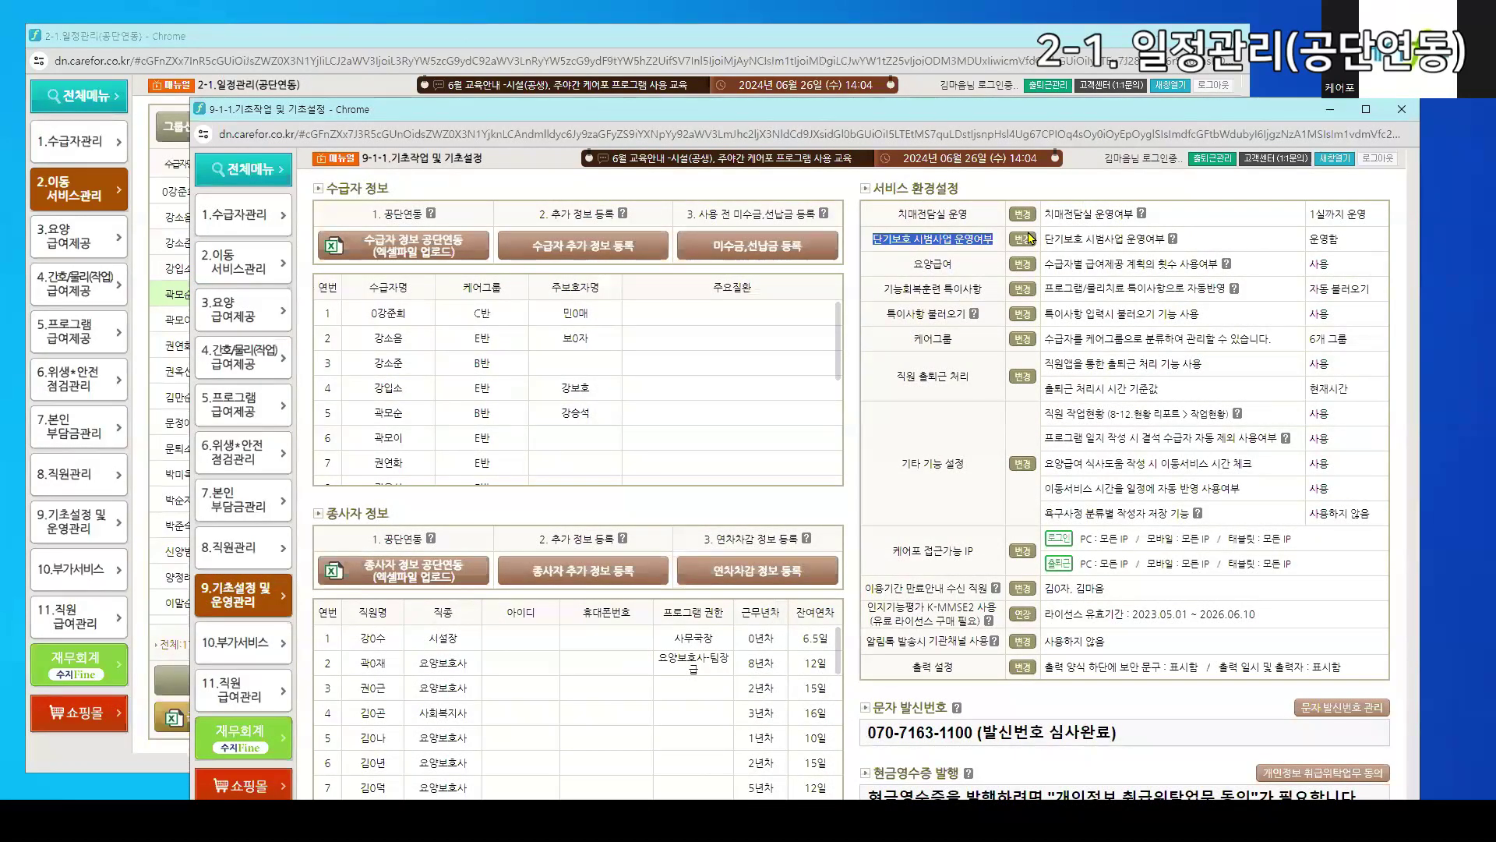
left_click(1028, 238)
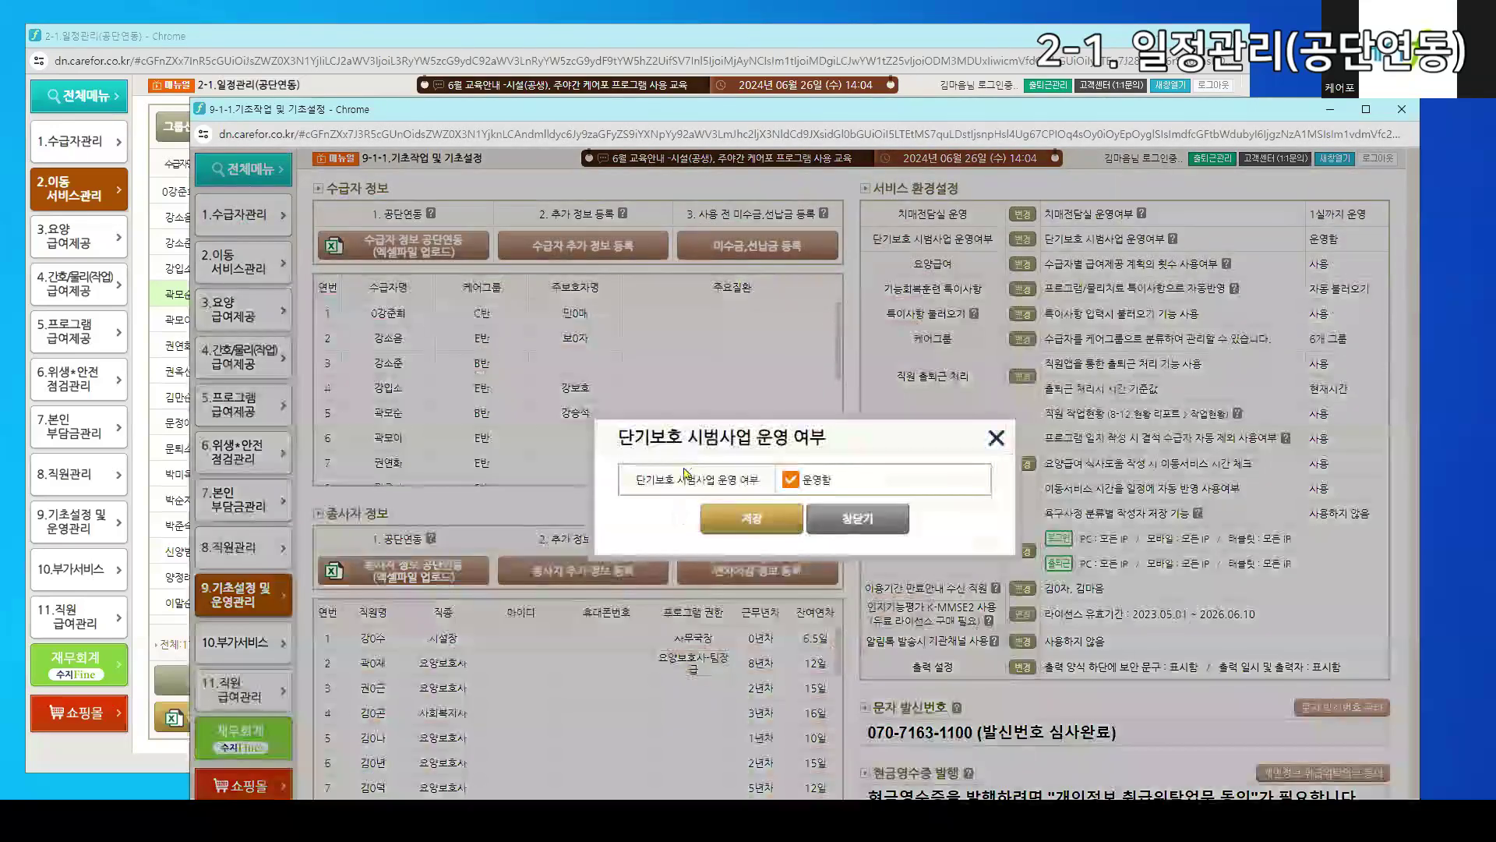
left_click(857, 519)
Close the separate settings window and return to the recipient's August schedule
left_click(739, 35)
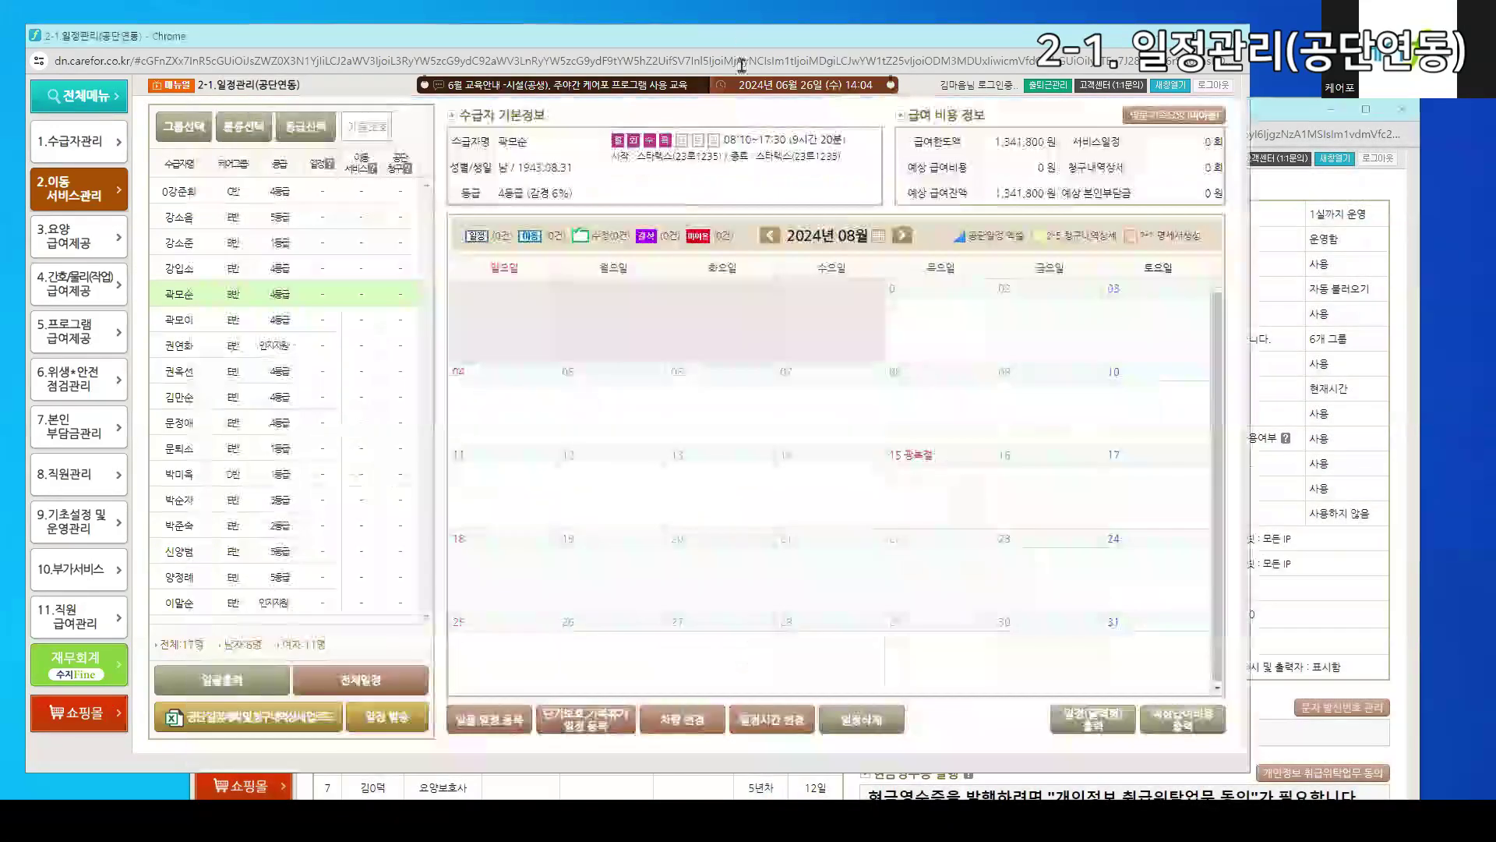
key("ctrl+a")
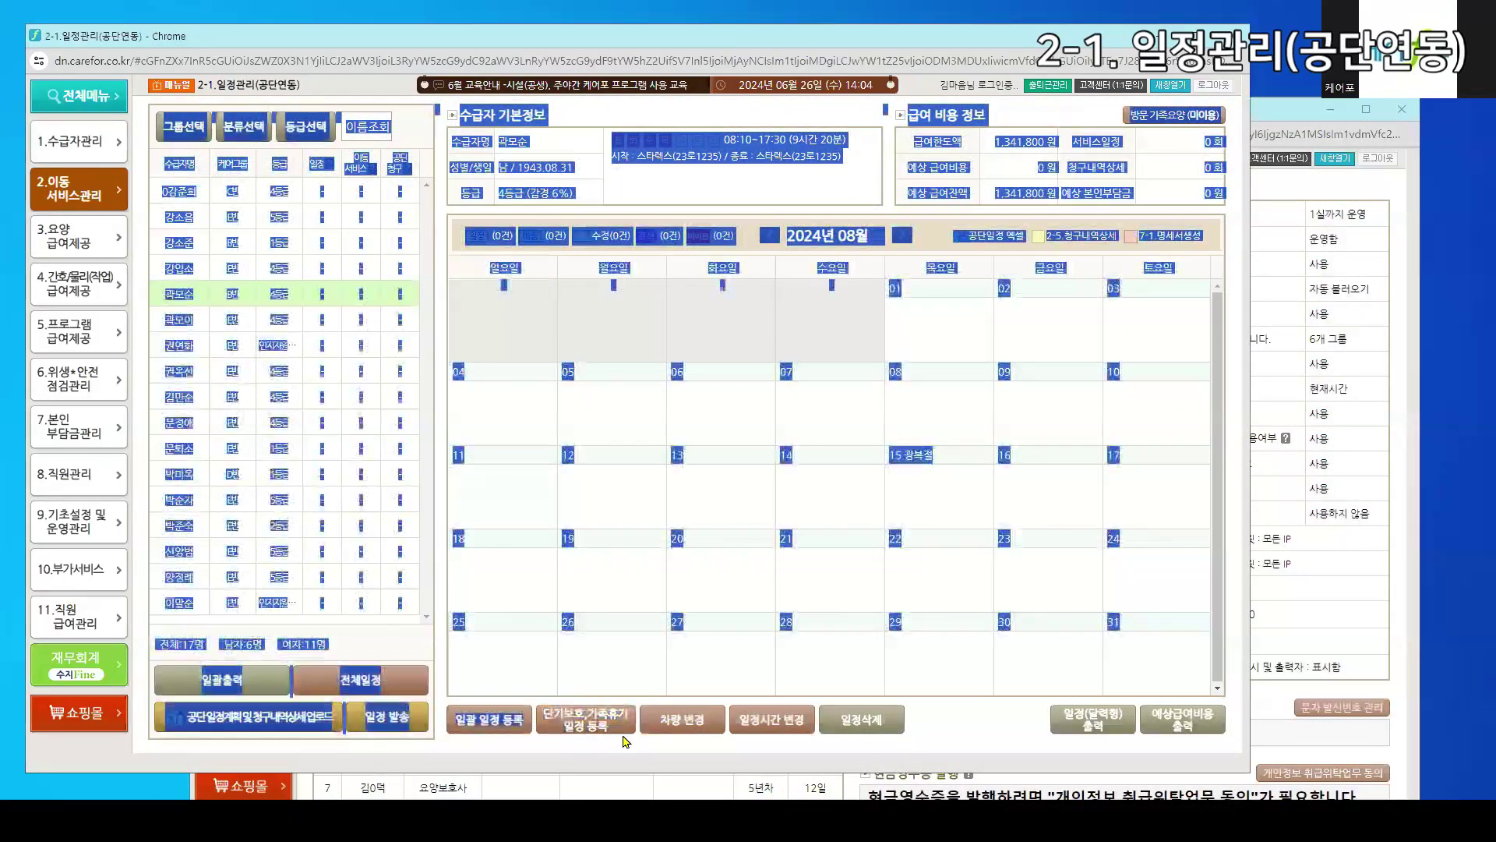
left_click(624, 740)
left_click(1384, 448)
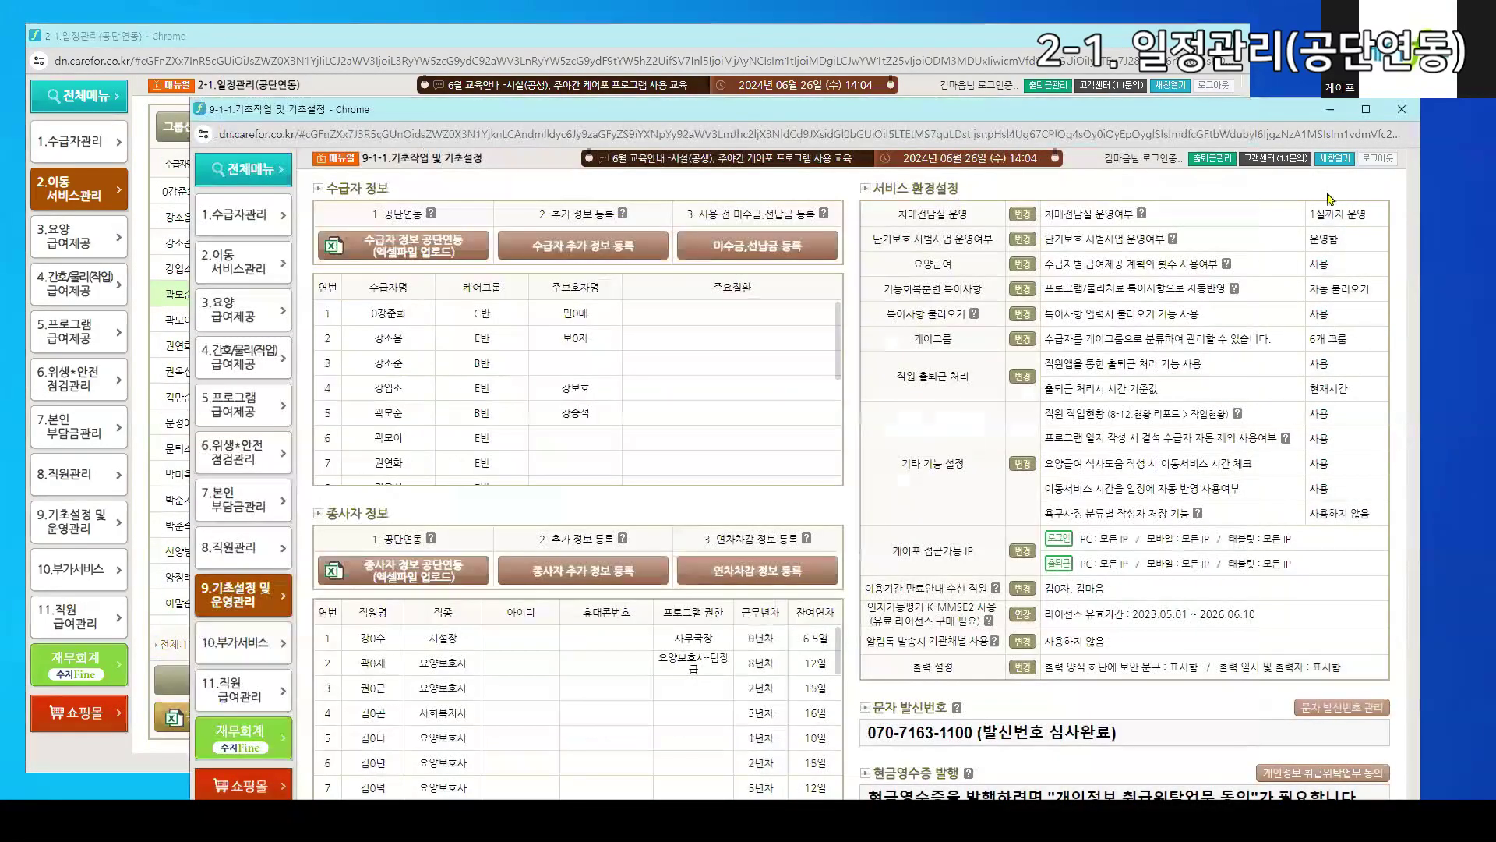
left_click(1412, 115)
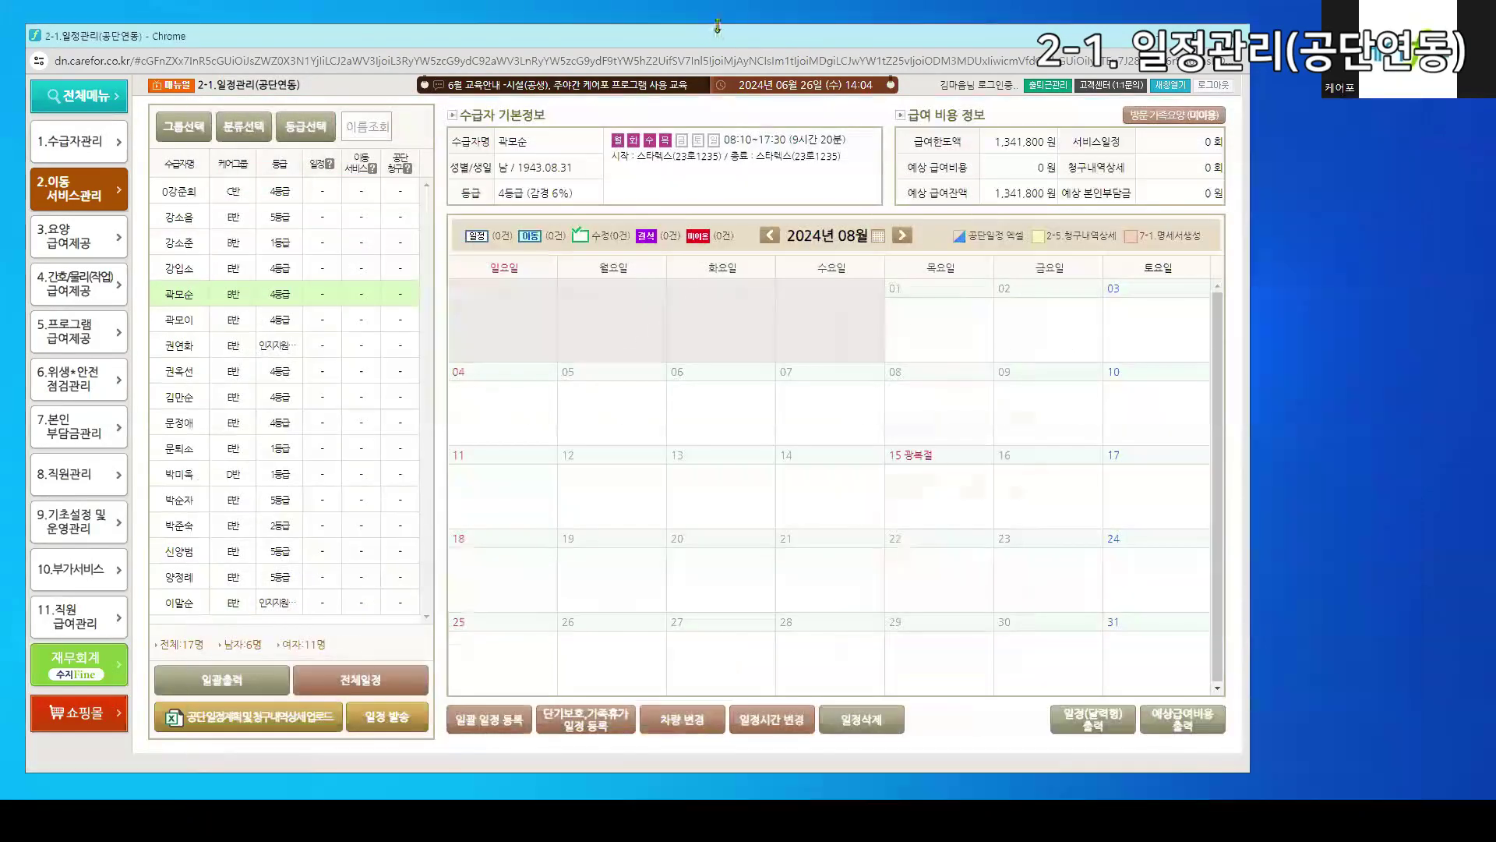
Try the start date picker and the 가족휴가 type in the 단기보호,가족휴가 일정 form, and discard the form
left_click(588, 725)
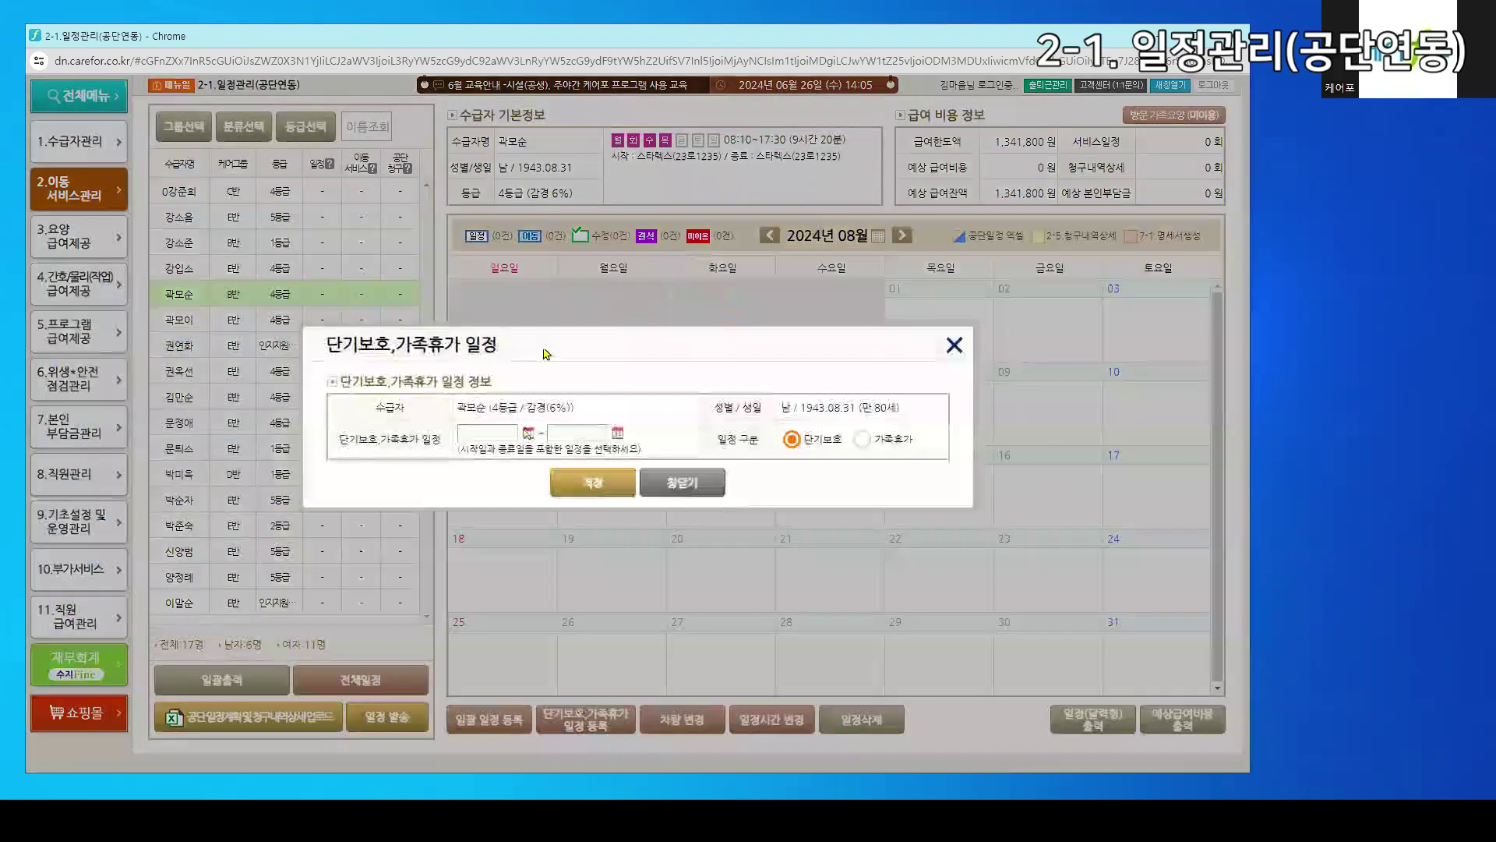
left_click(483, 433)
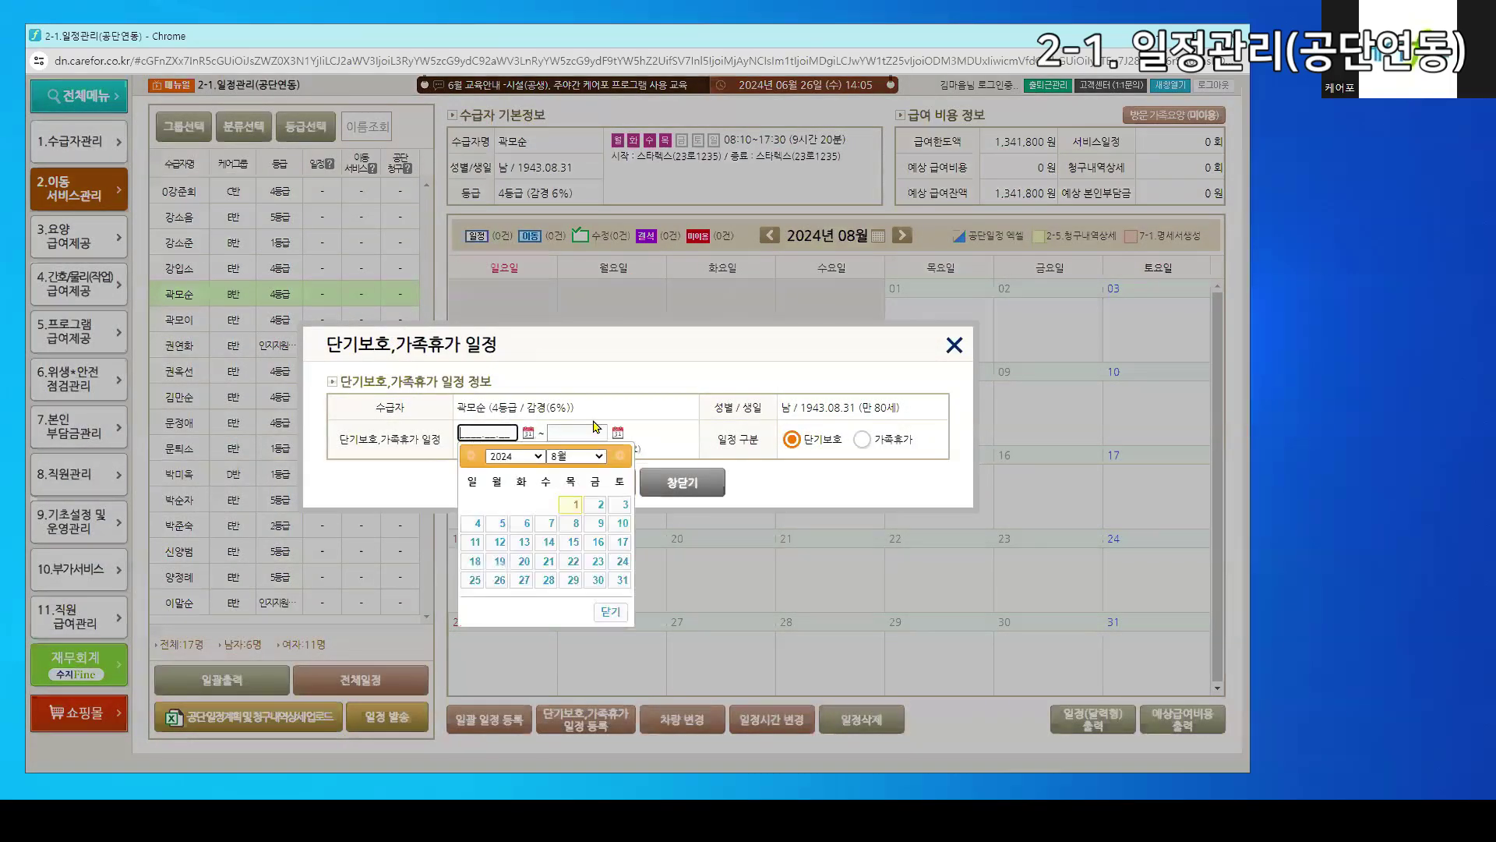
left_click(607, 393)
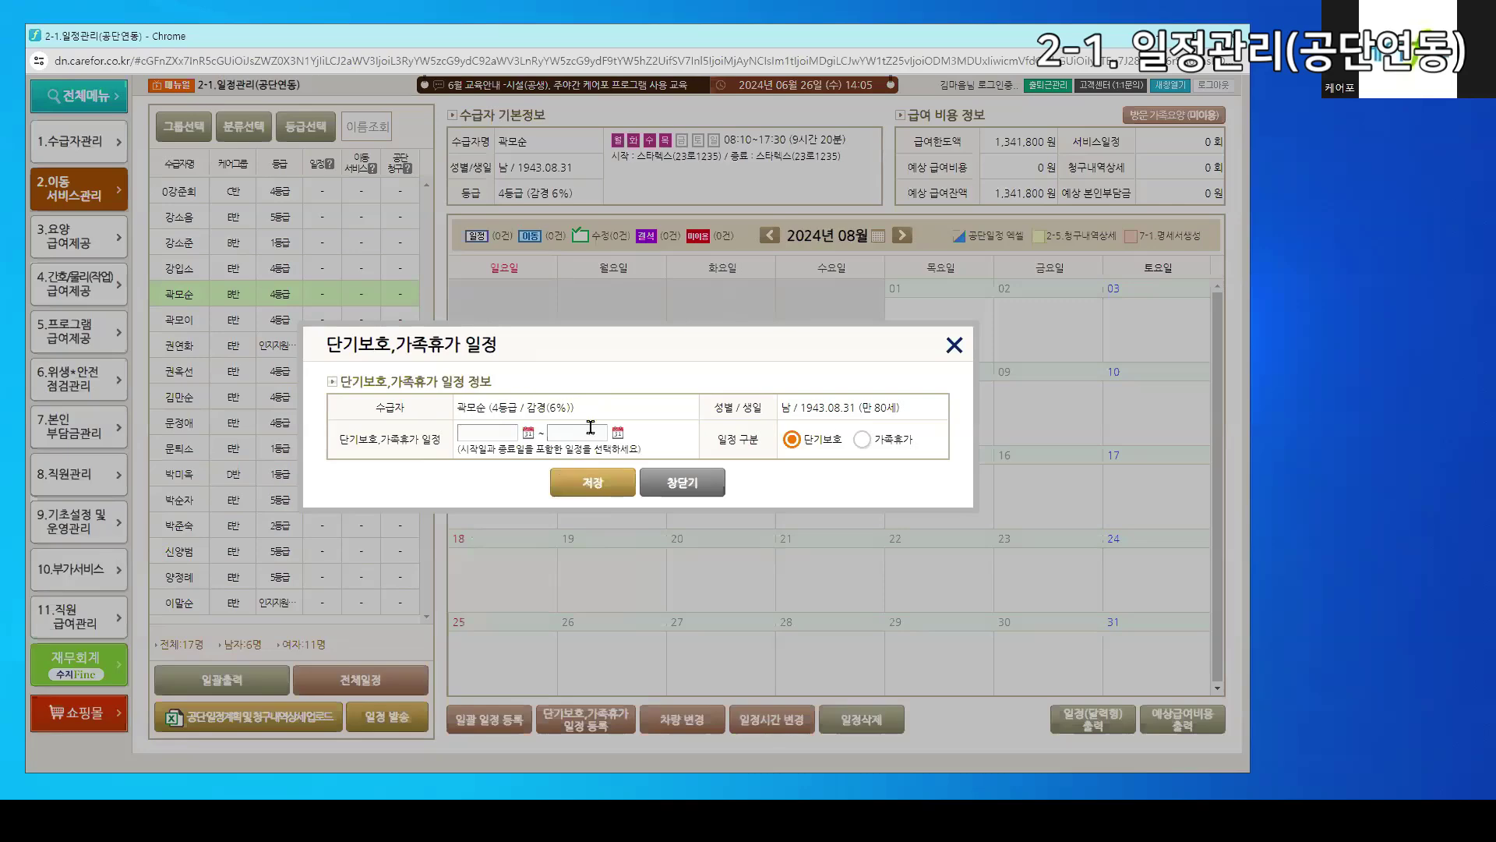
left_click(869, 447)
left_click(679, 482)
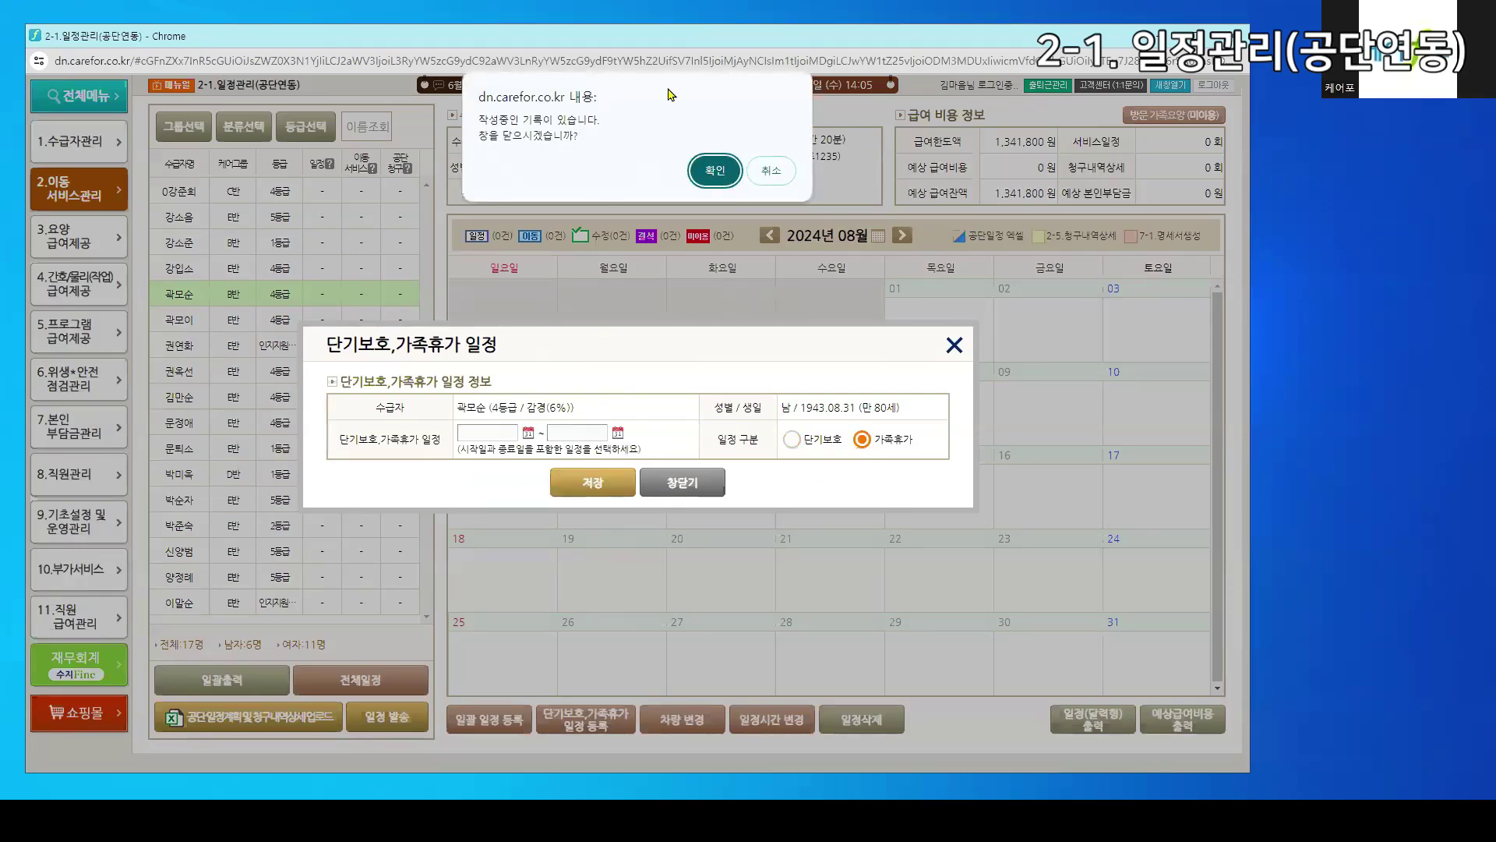
left_click(715, 170)
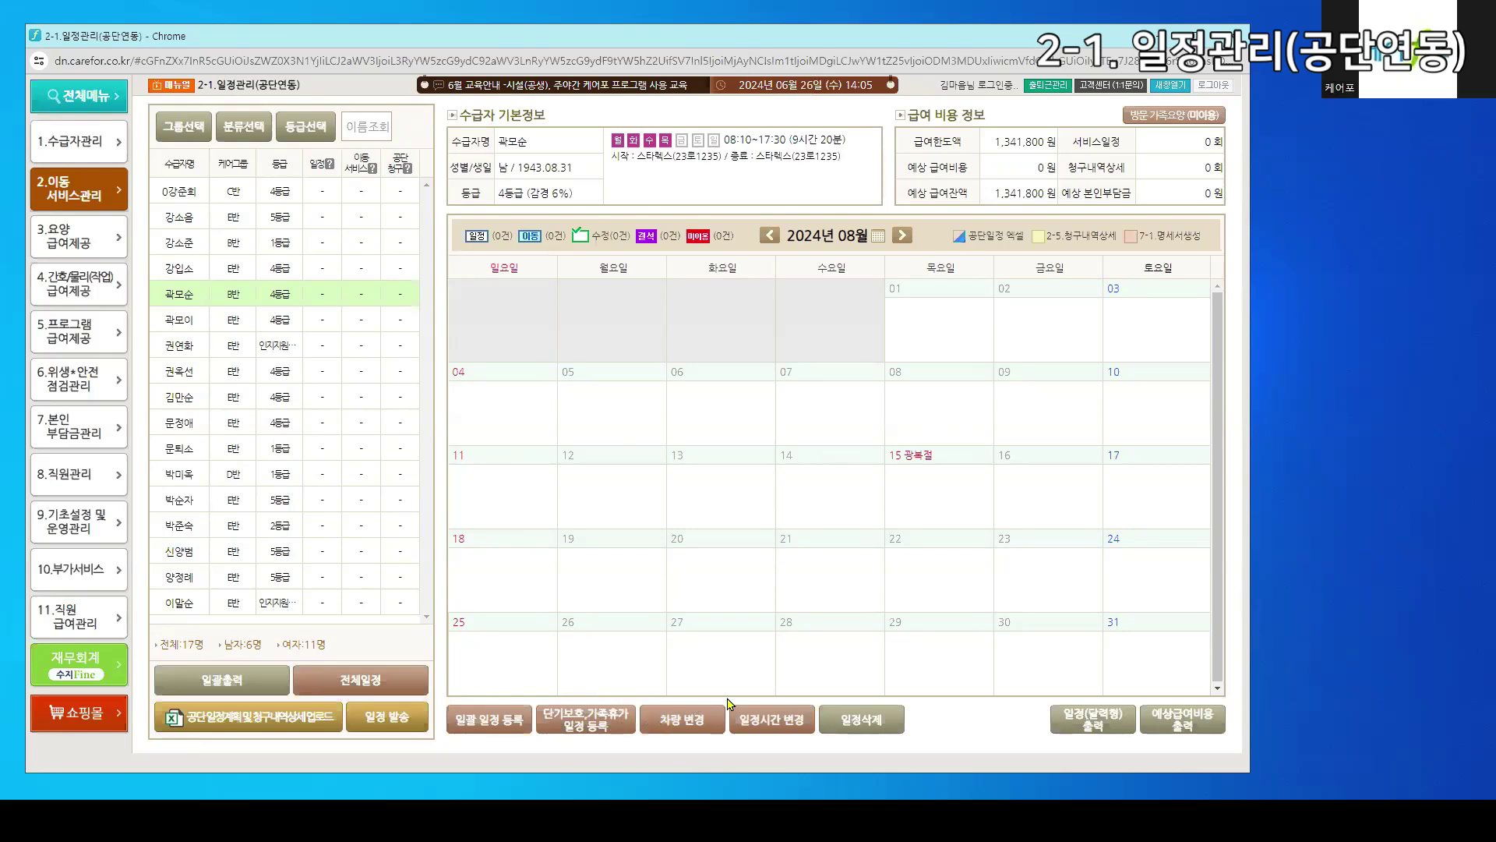
Go to the recipient's July 2024 schedule and view 2-2.탑승관리(차량 이용) in a separate window, minimizing that window when finished
left_click(770, 235)
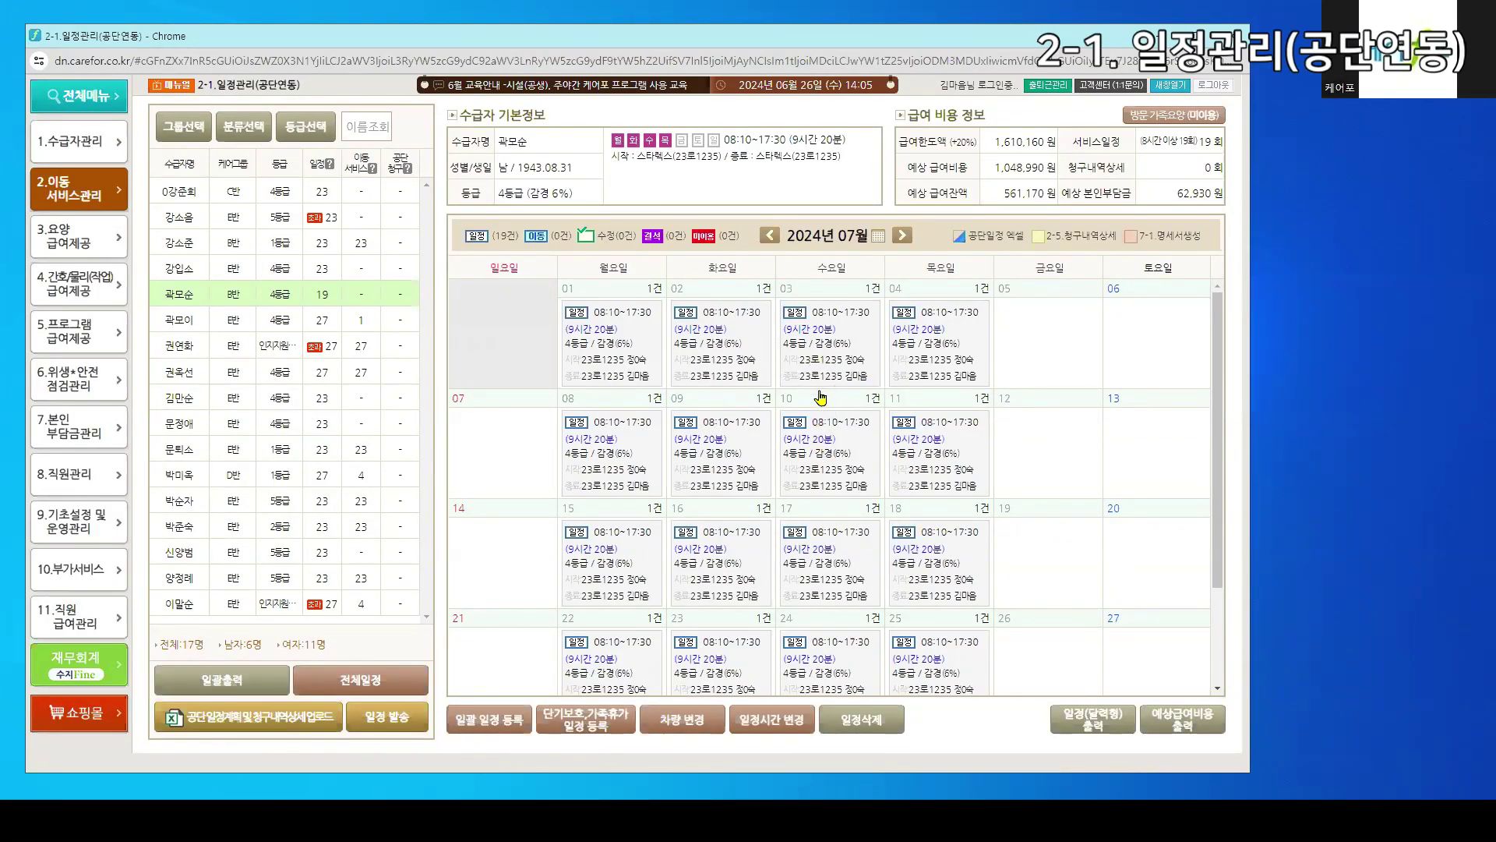
left_click(1175, 85)
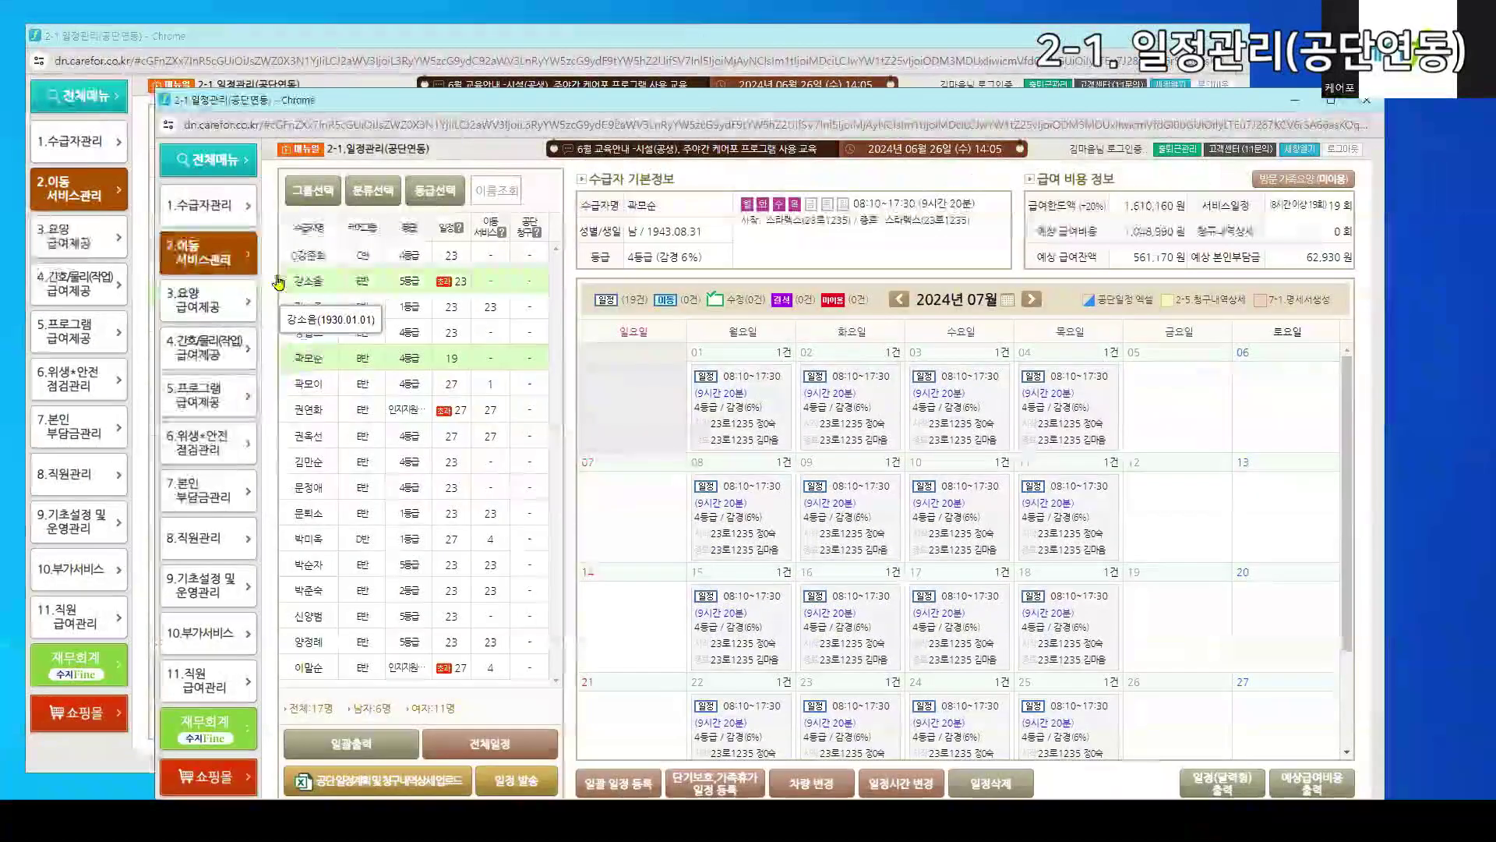
left_click(230, 257)
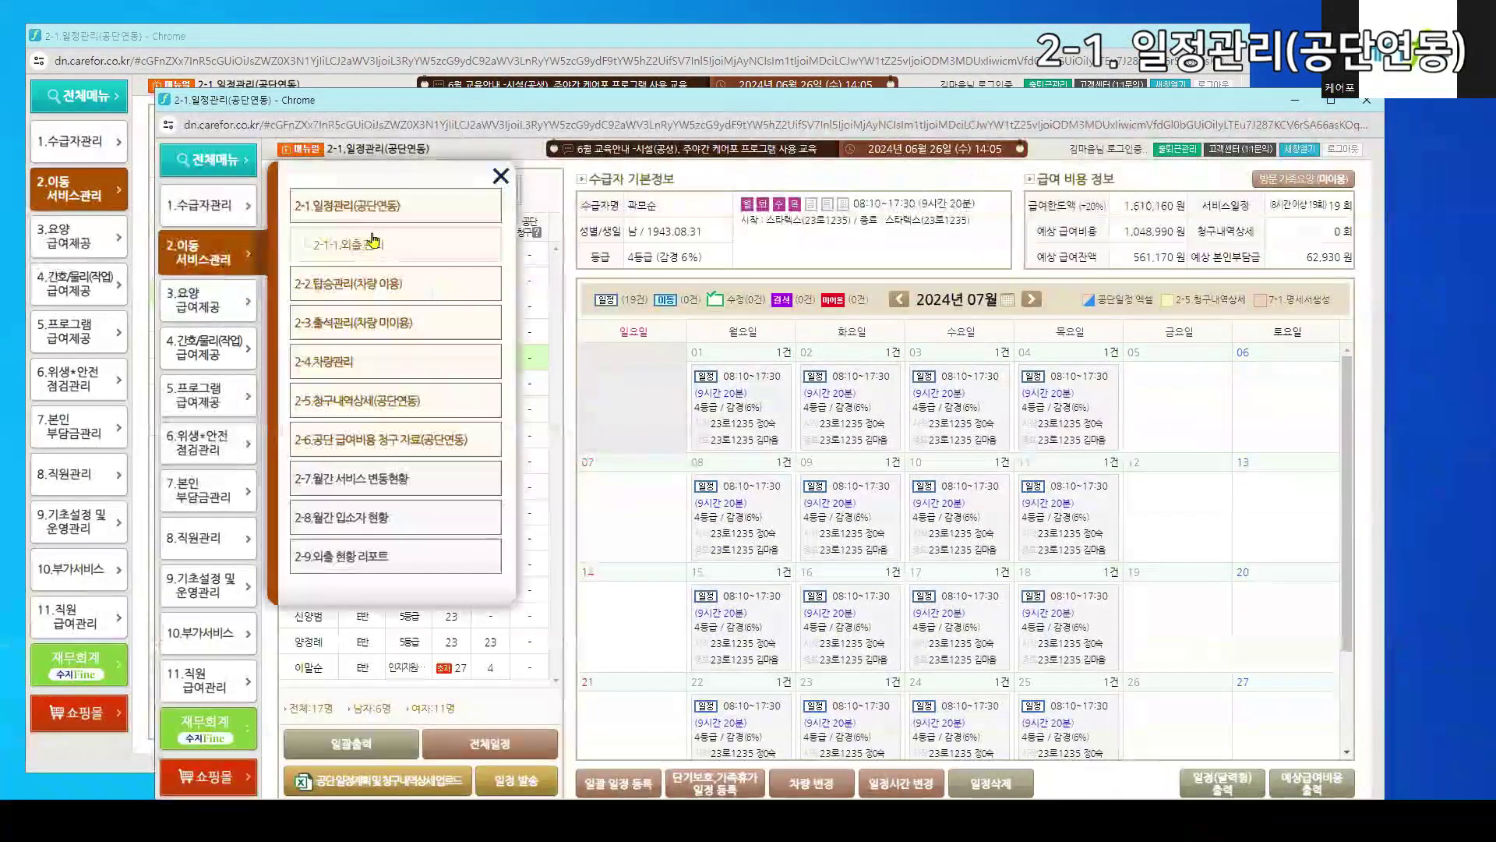
left_click(359, 286)
left_click(398, 292)
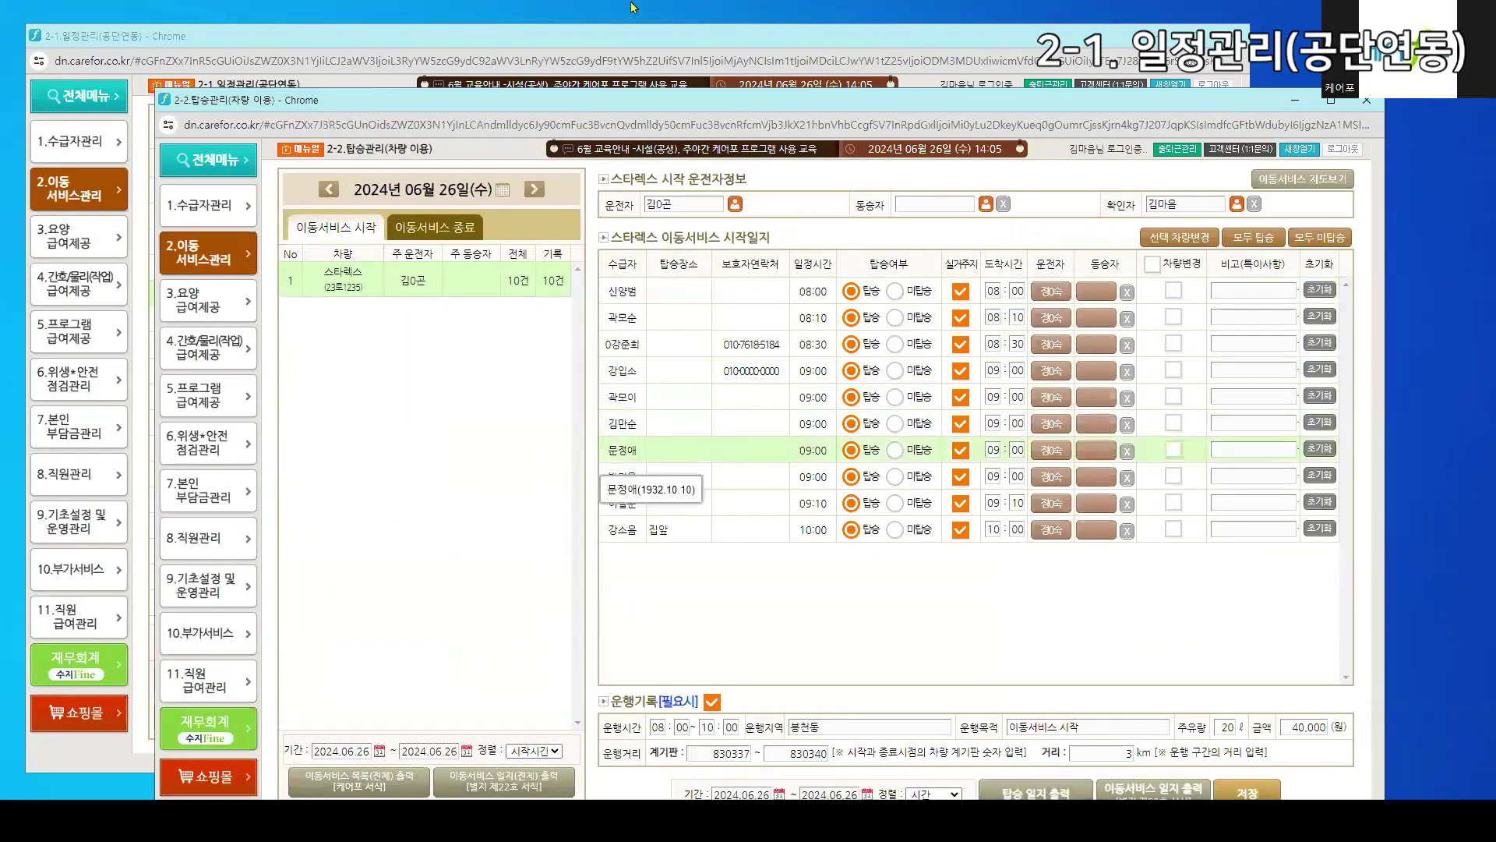
left_click(596, 55)
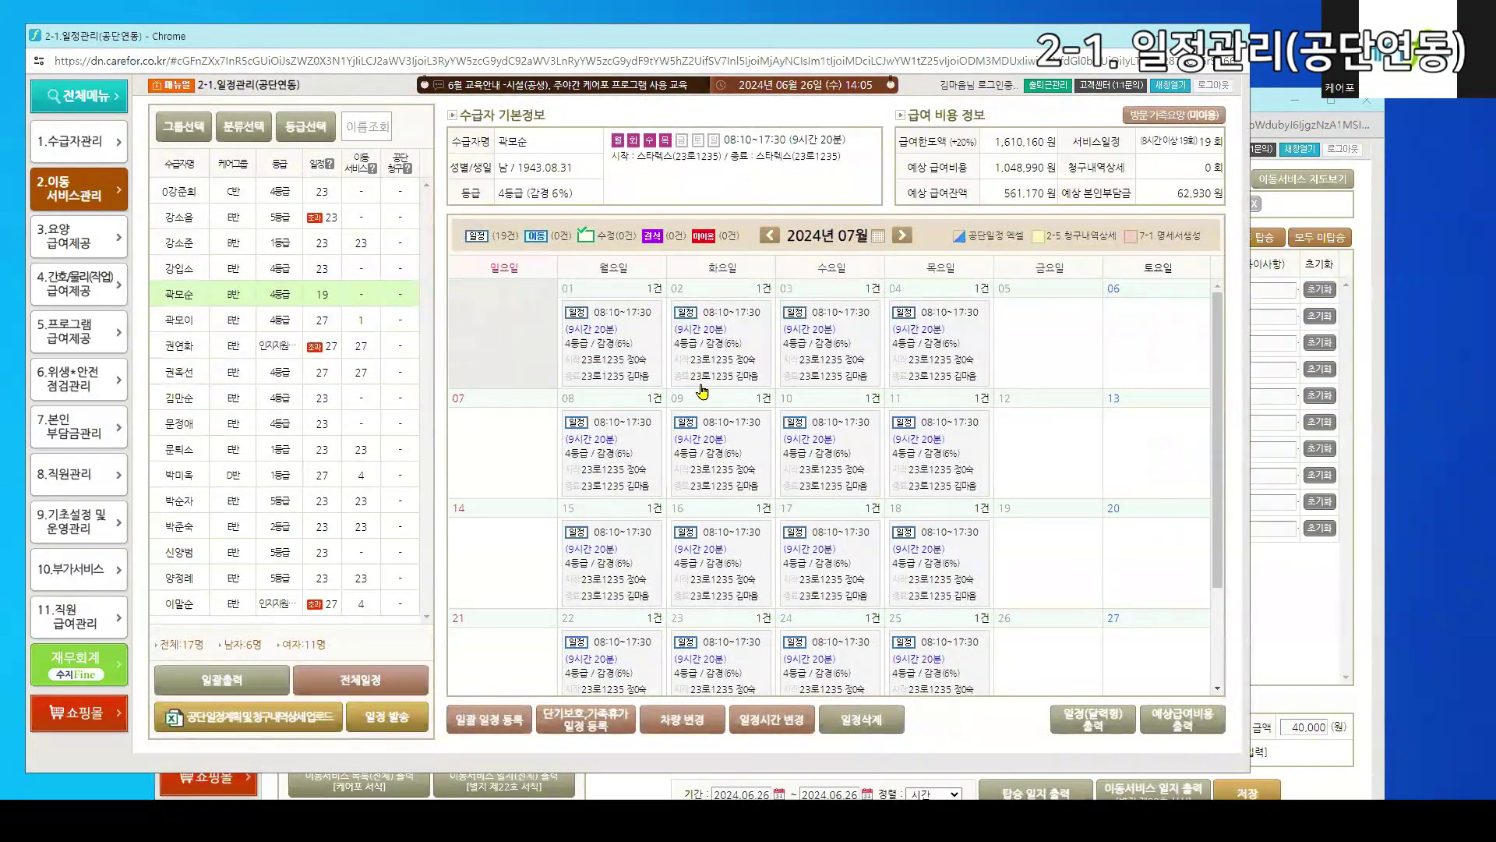
left_click(1317, 618)
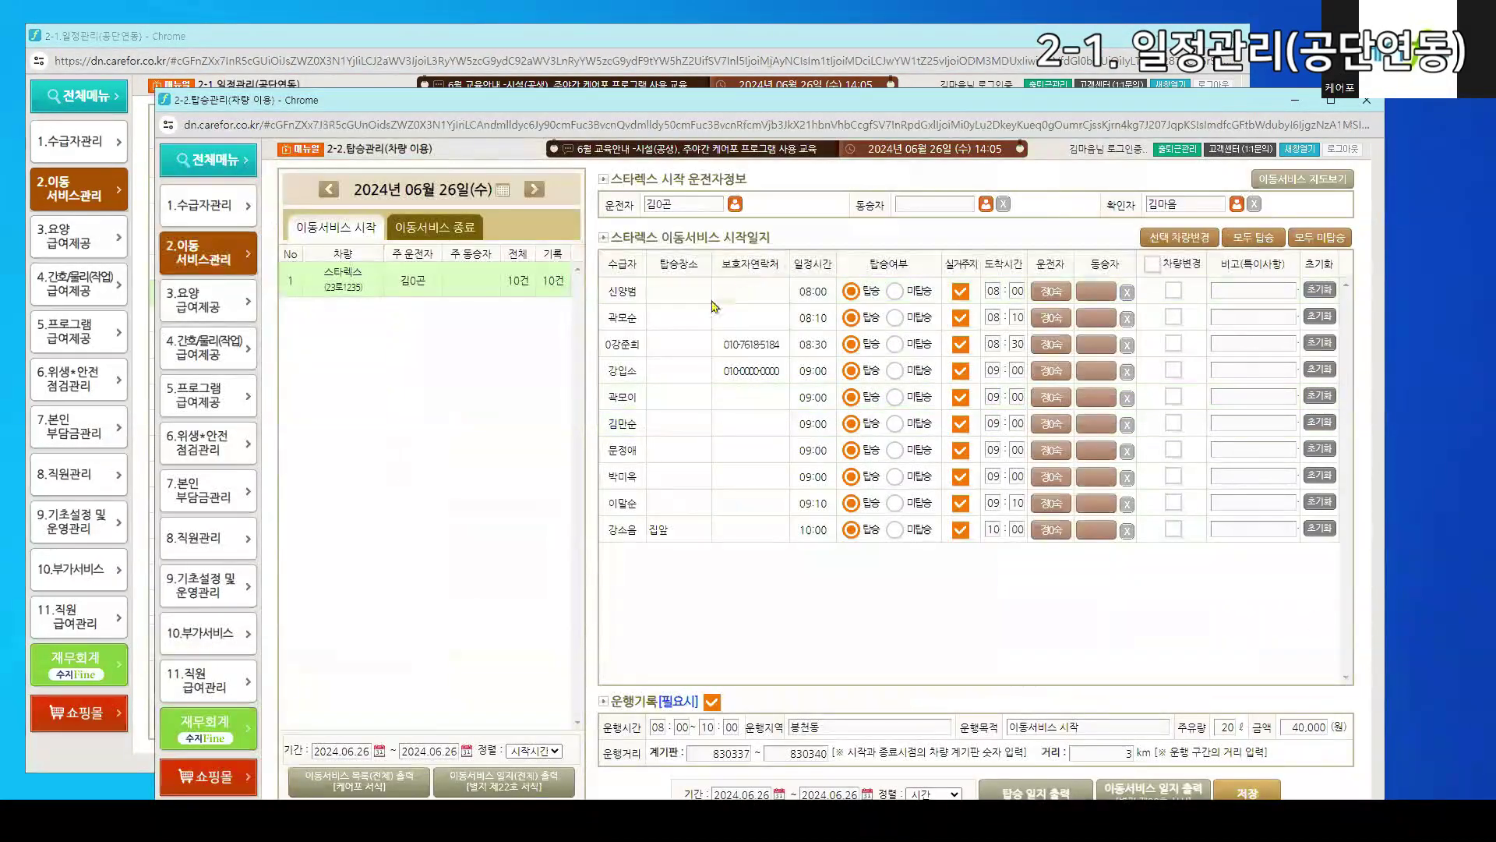
left_click(1295, 100)
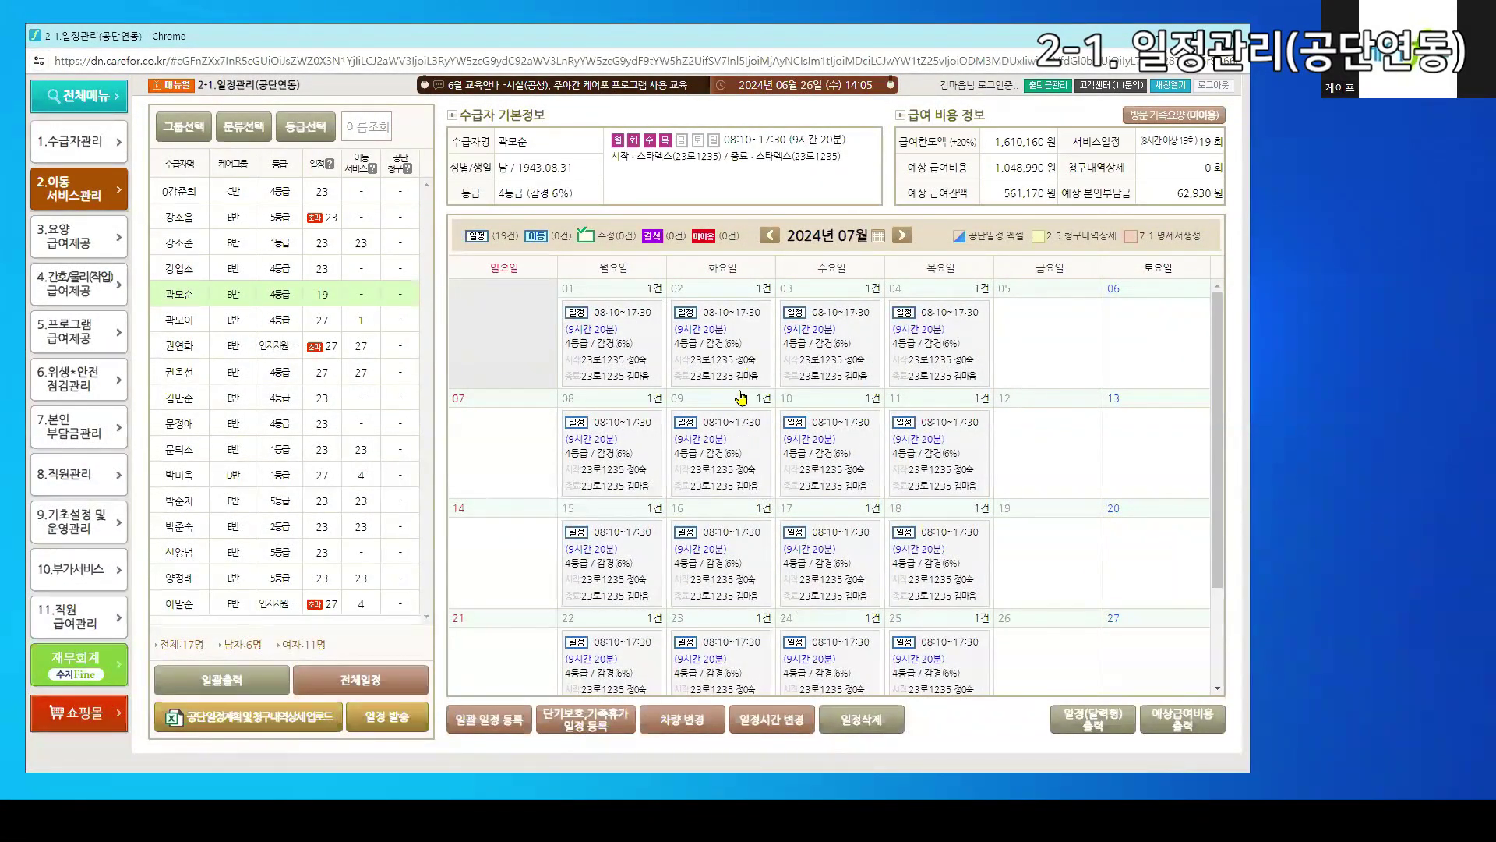
Change the start and end transport vehicles to 99모3333 for 2024.07.15 to 2024.07.31, save, and reopen the vehicle form briefly to check it
scroll(673, 480, "down", 2)
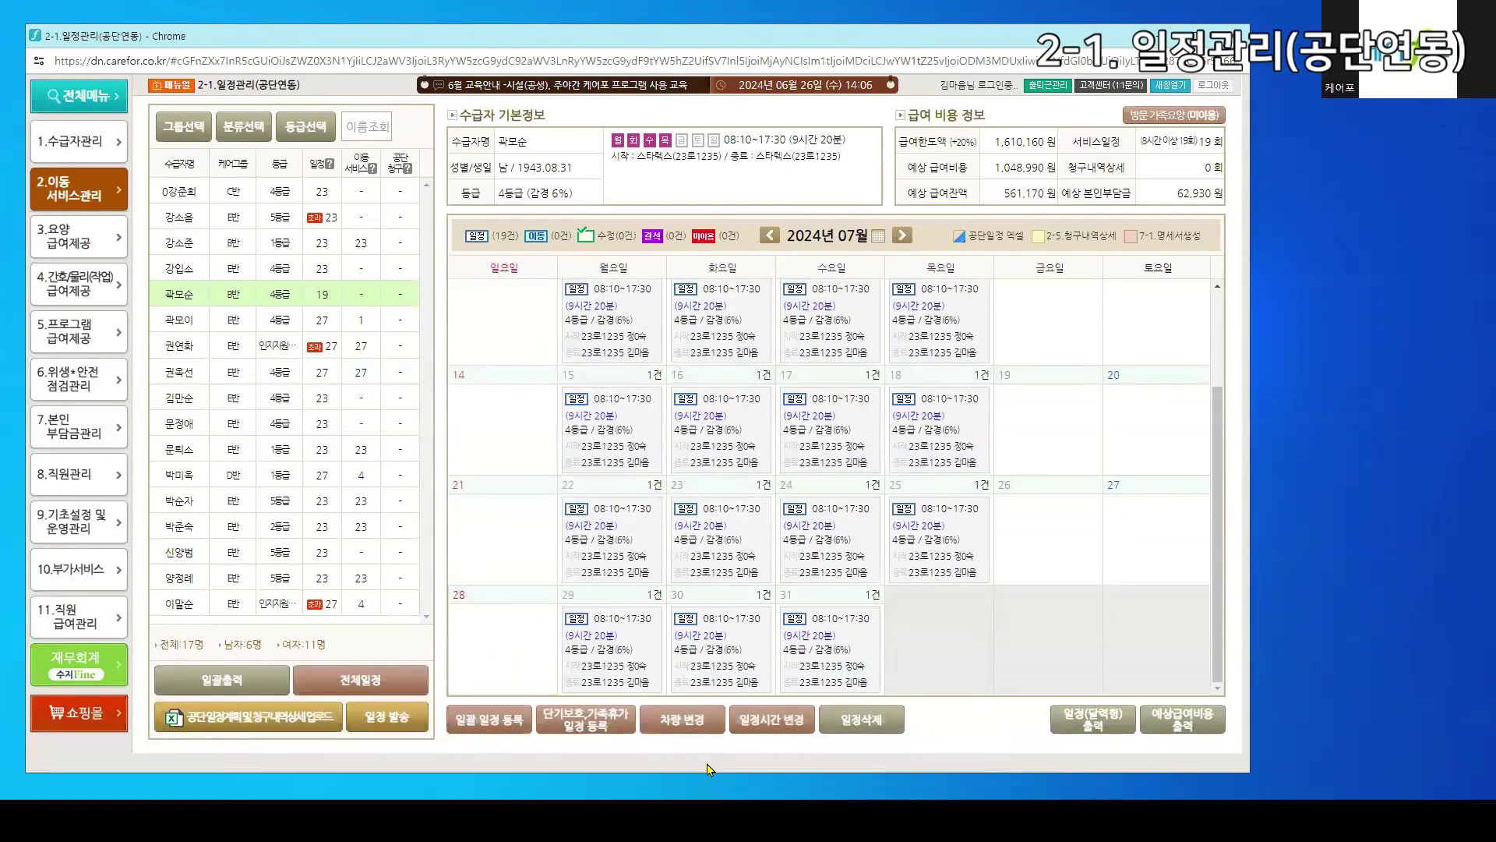
left_click(683, 720)
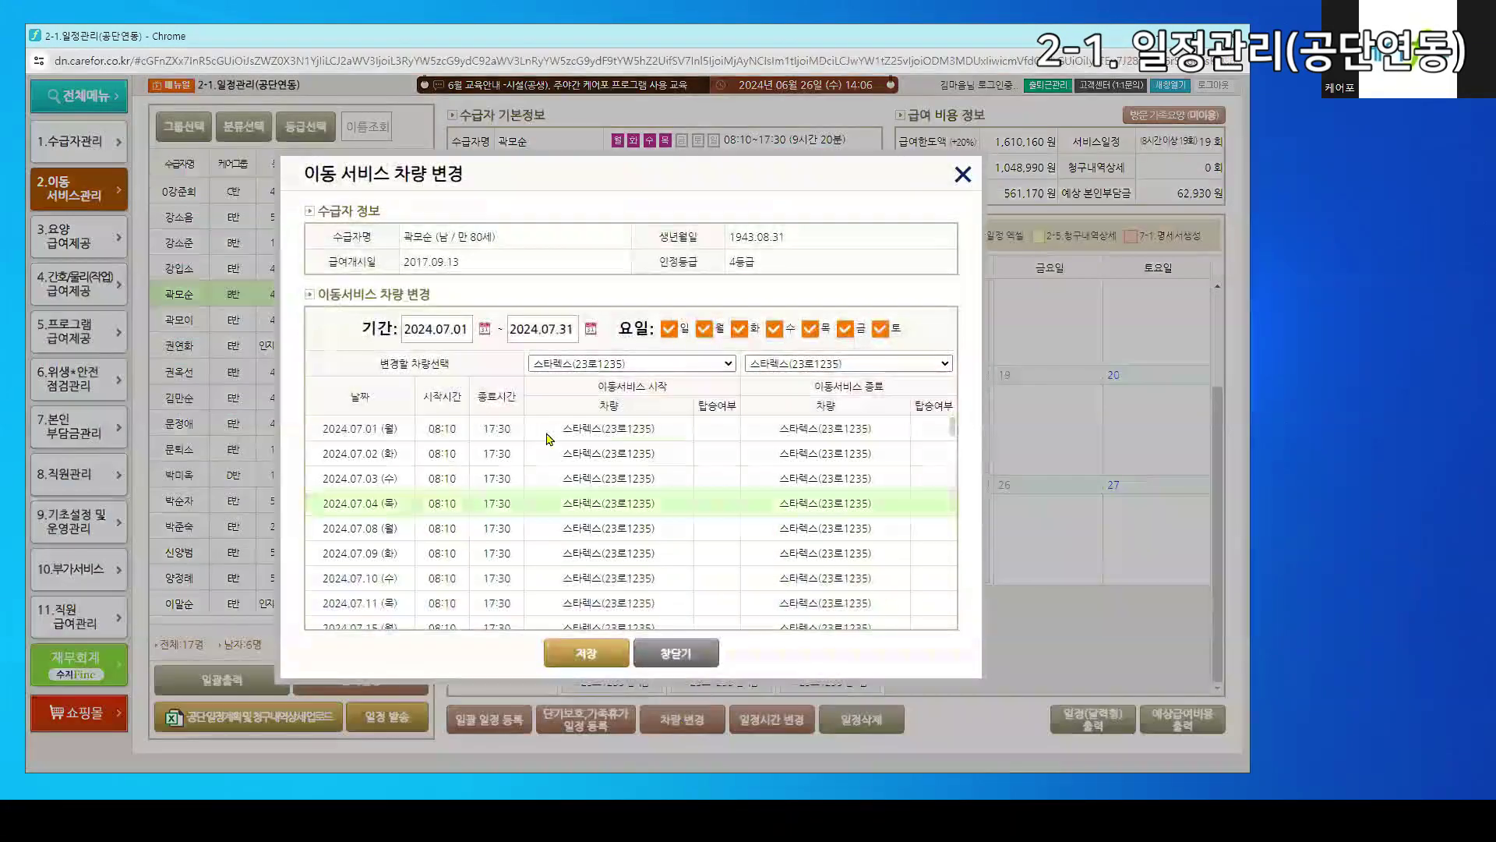
left_click(419, 328)
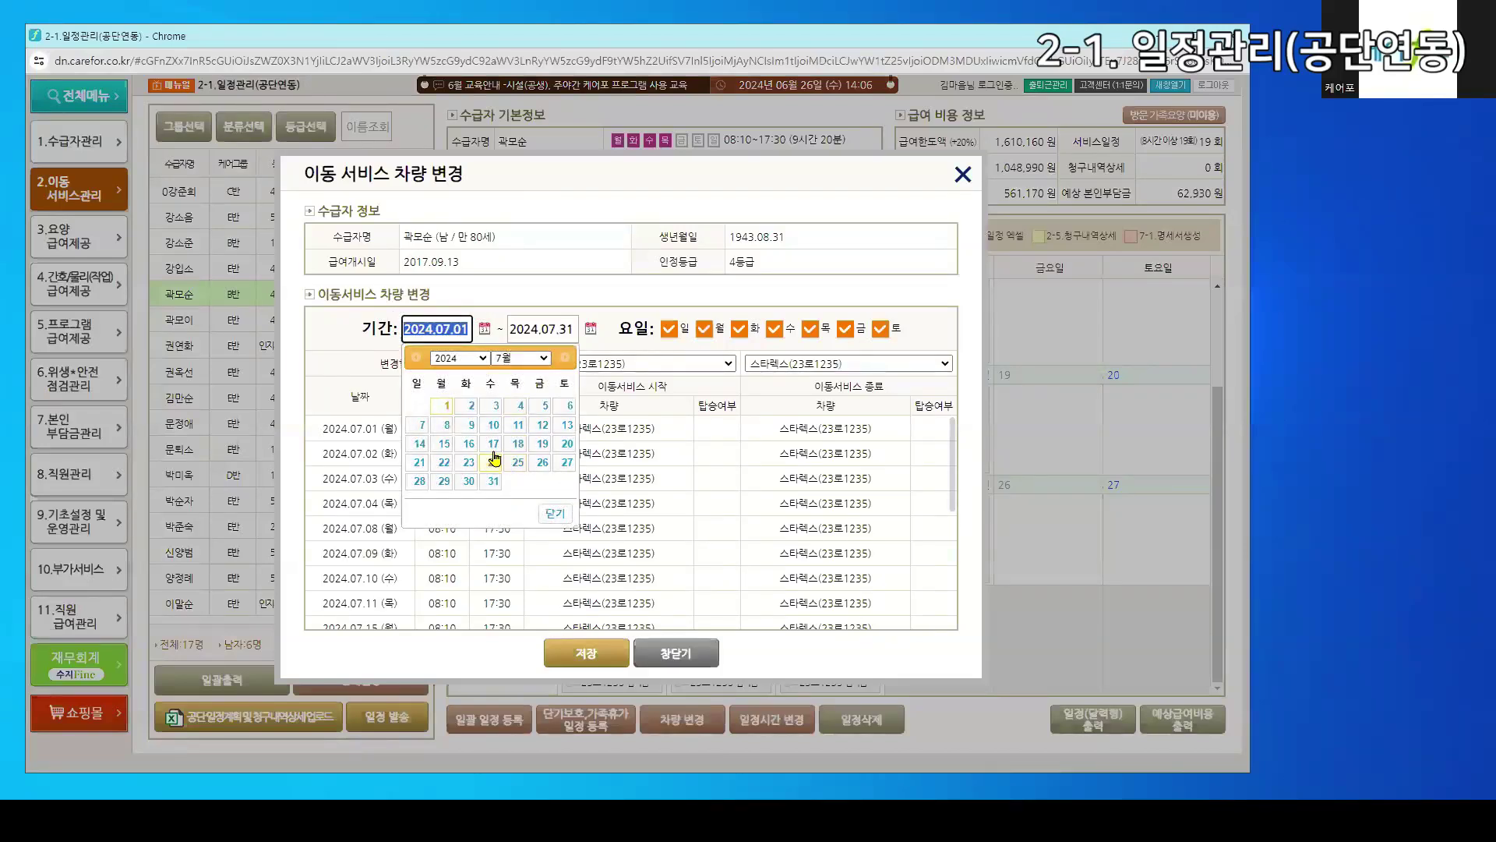
left_click(444, 445)
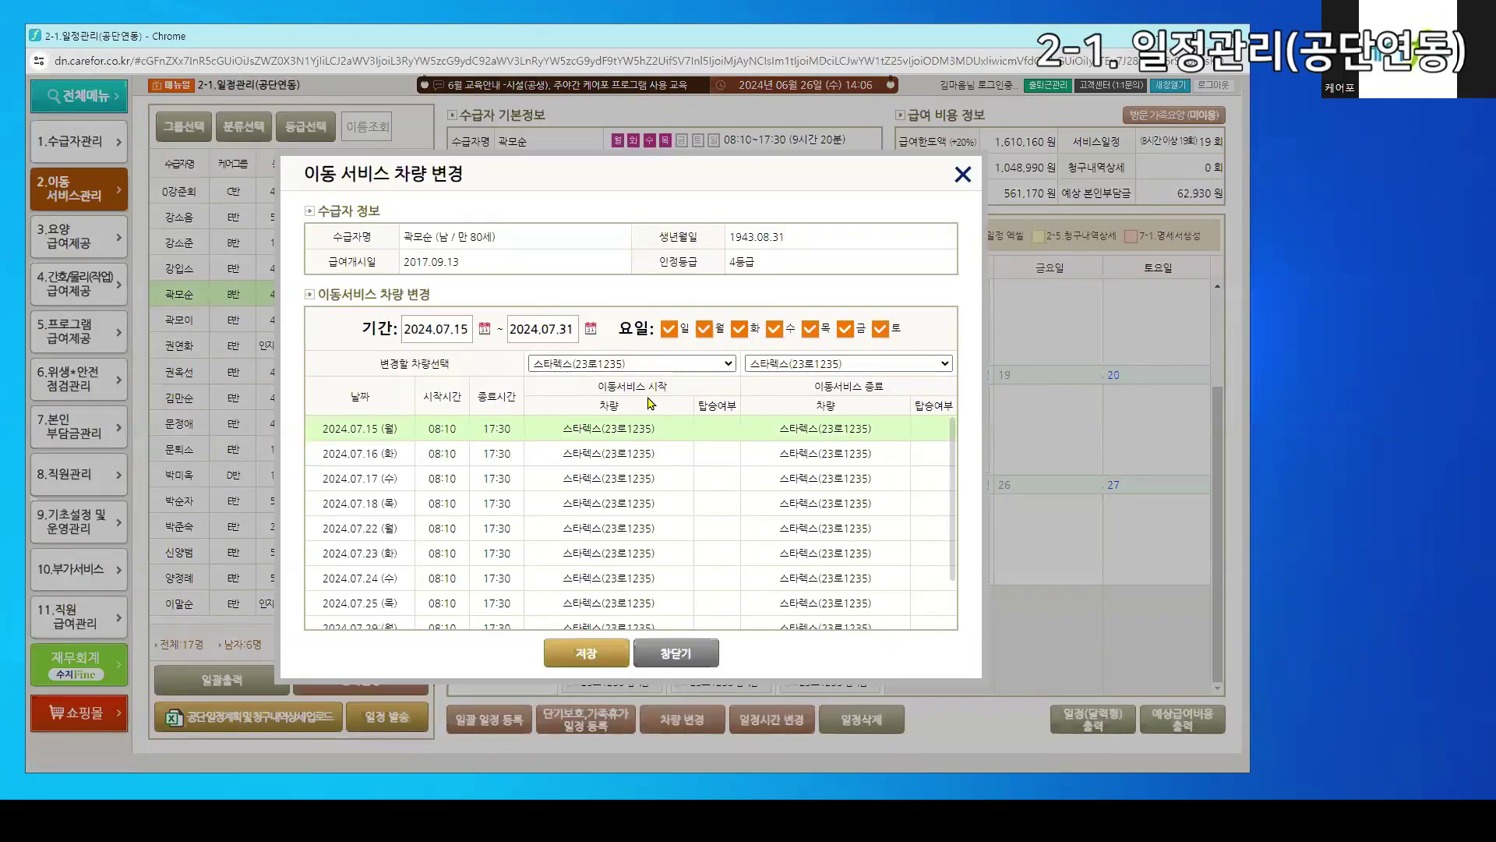
left_click(654, 364)
left_click(635, 412)
left_click(792, 364)
left_click(787, 411)
left_click(595, 654)
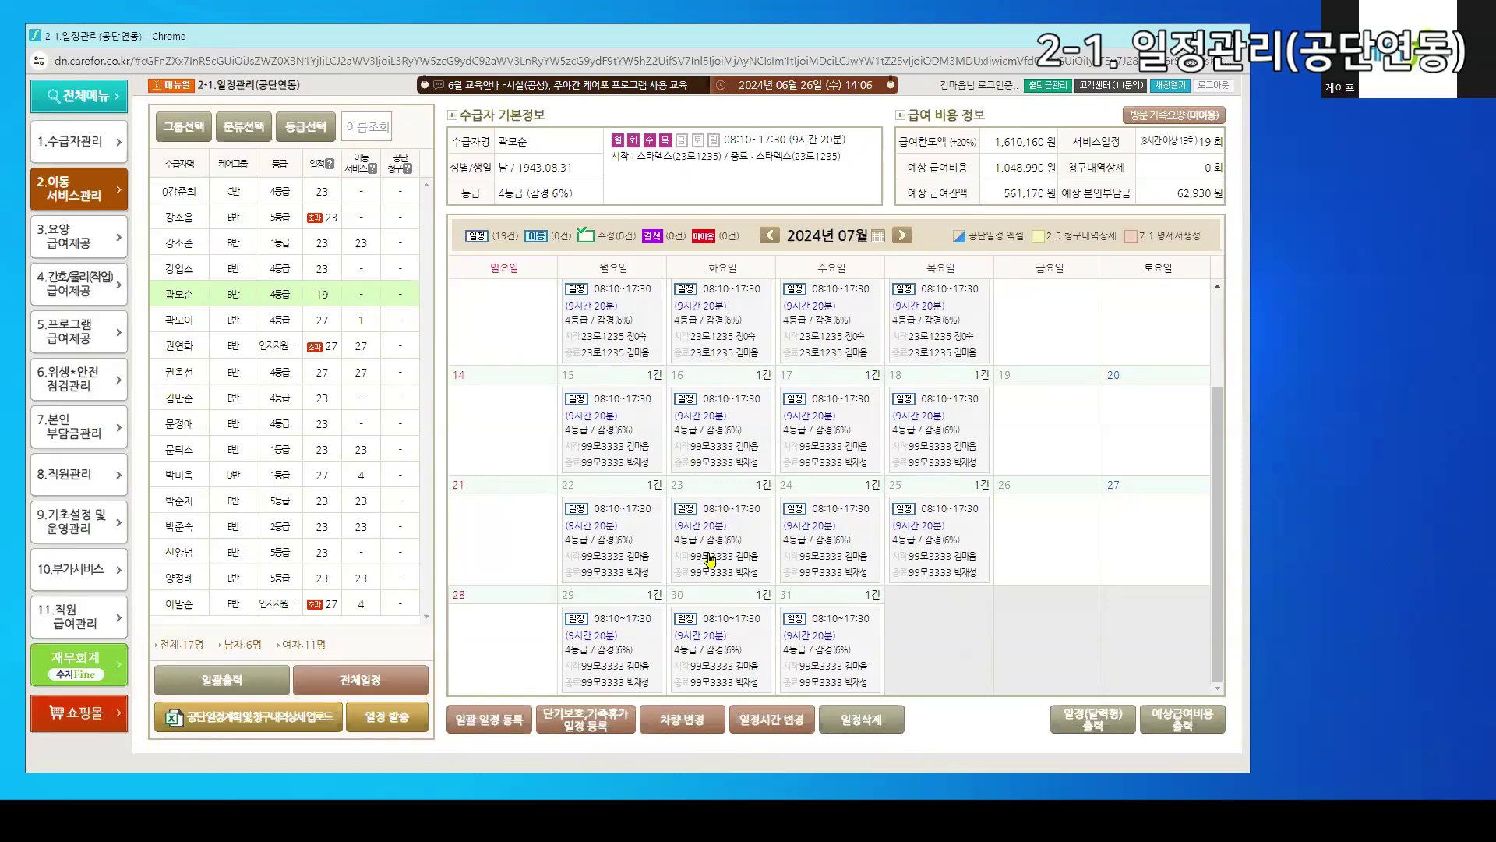
left_click(689, 722)
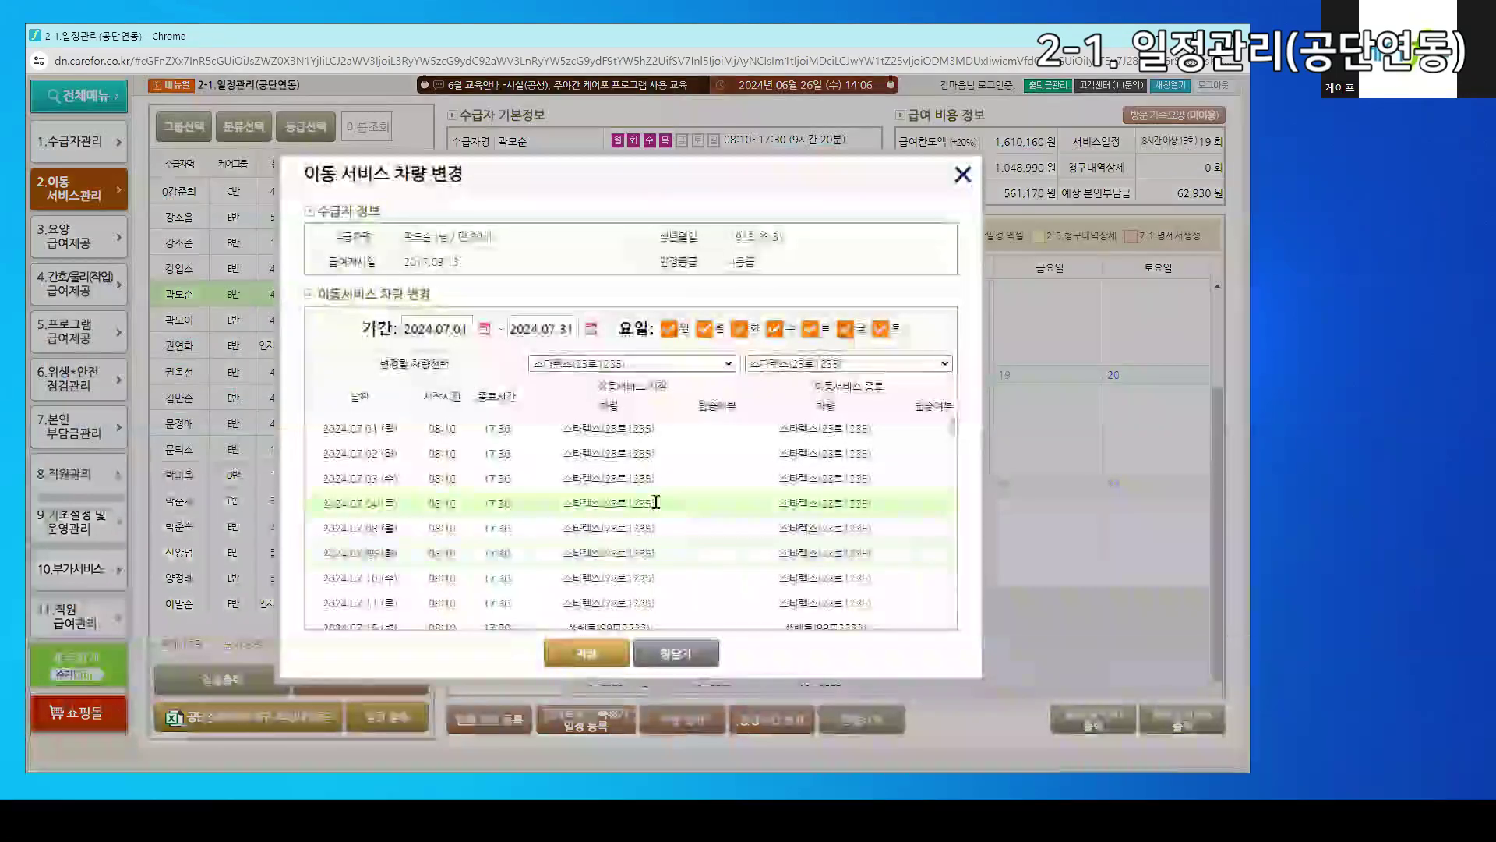
left_click(680, 654)
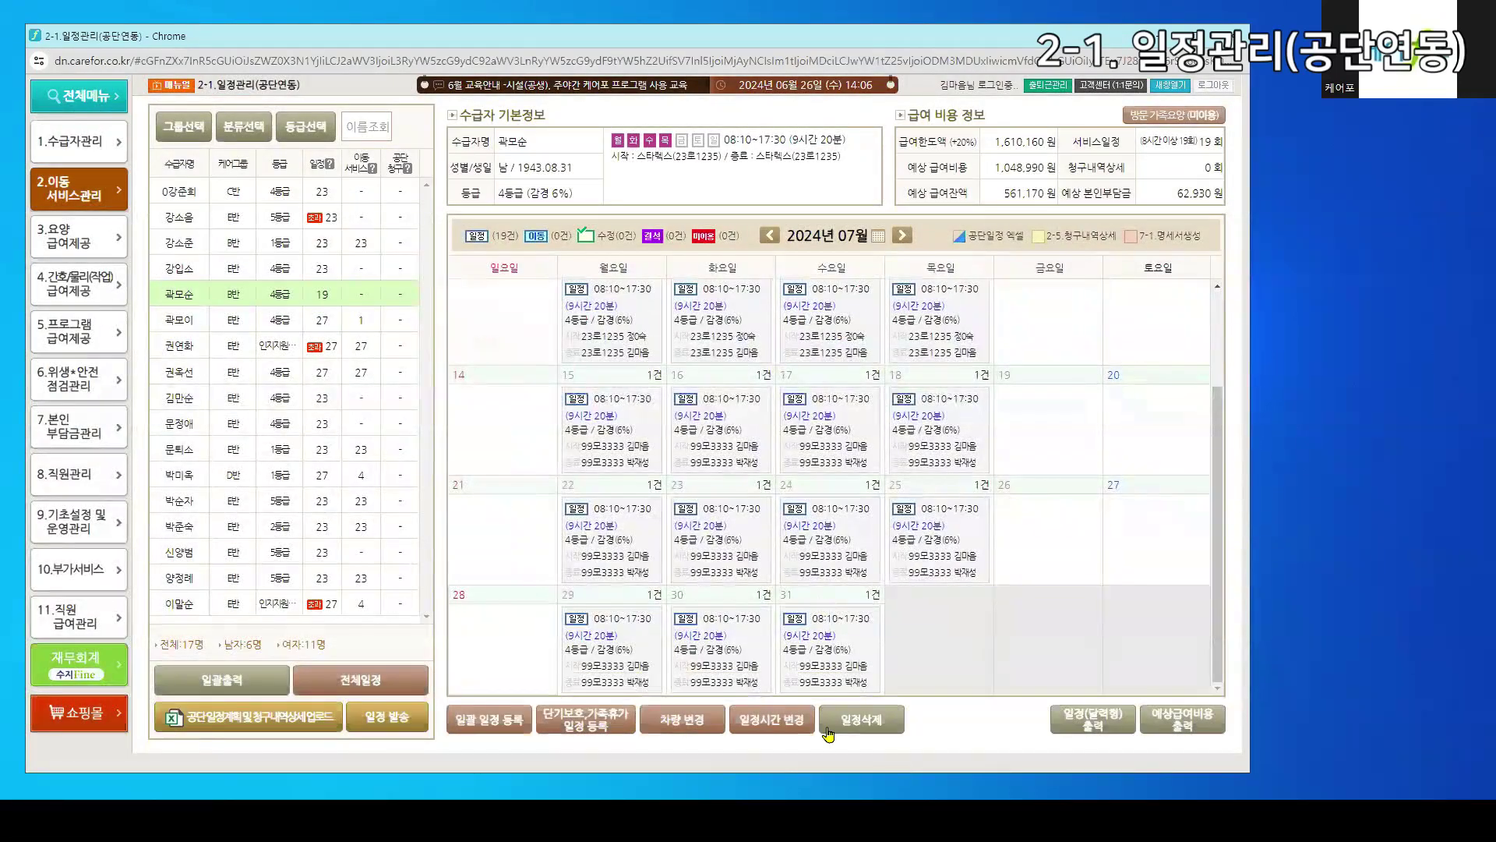
Change the recipient's schedule times to 08:00–13:00 for 2024.07.15 through 2024.07.31 on all weekdays and save
left_click(800, 729)
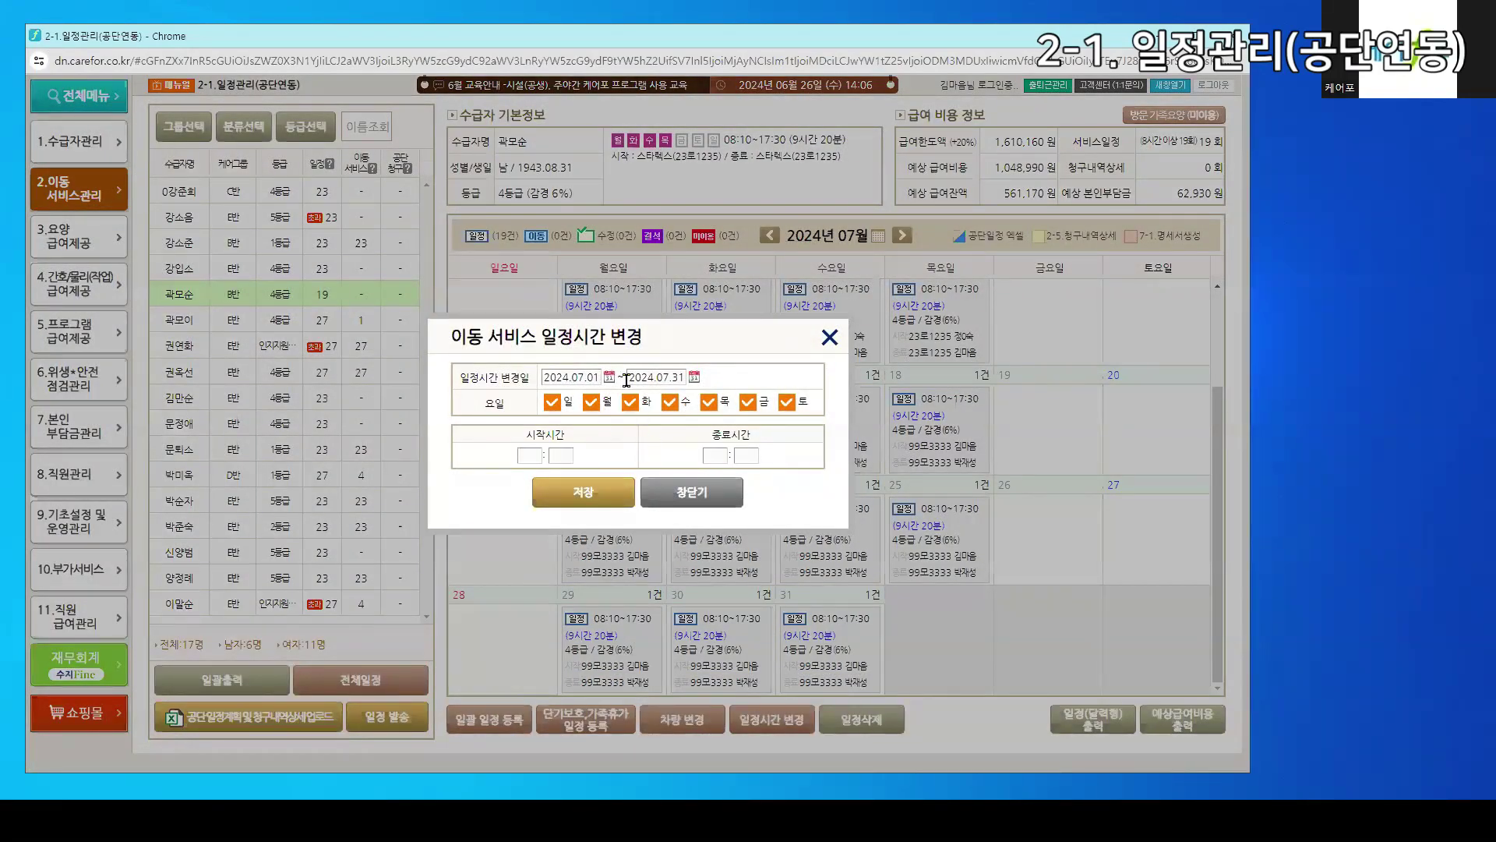
left_click(573, 376)
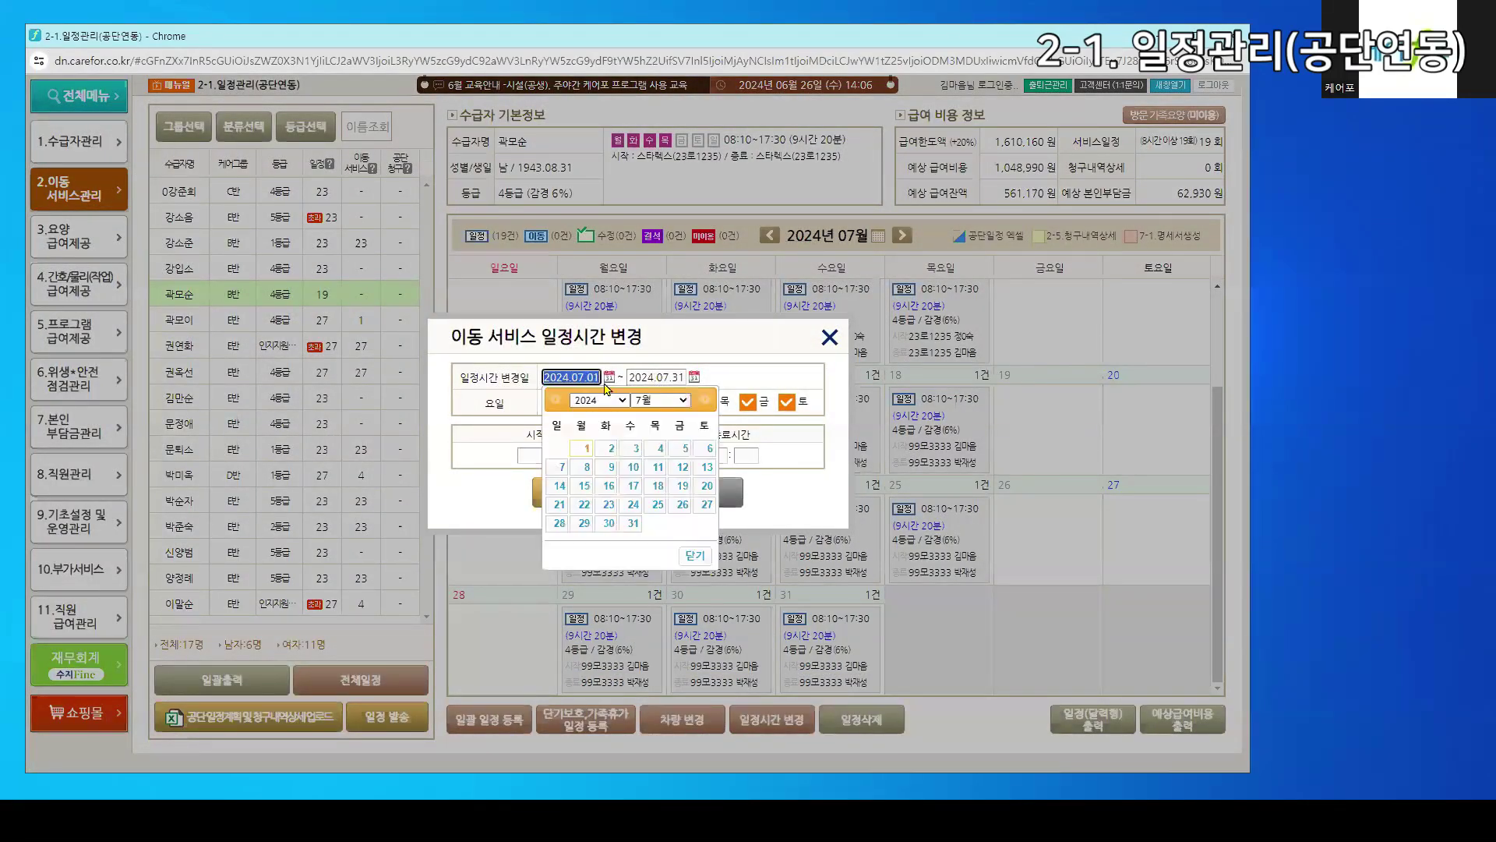
left_click(584, 485)
left_click(529, 455)
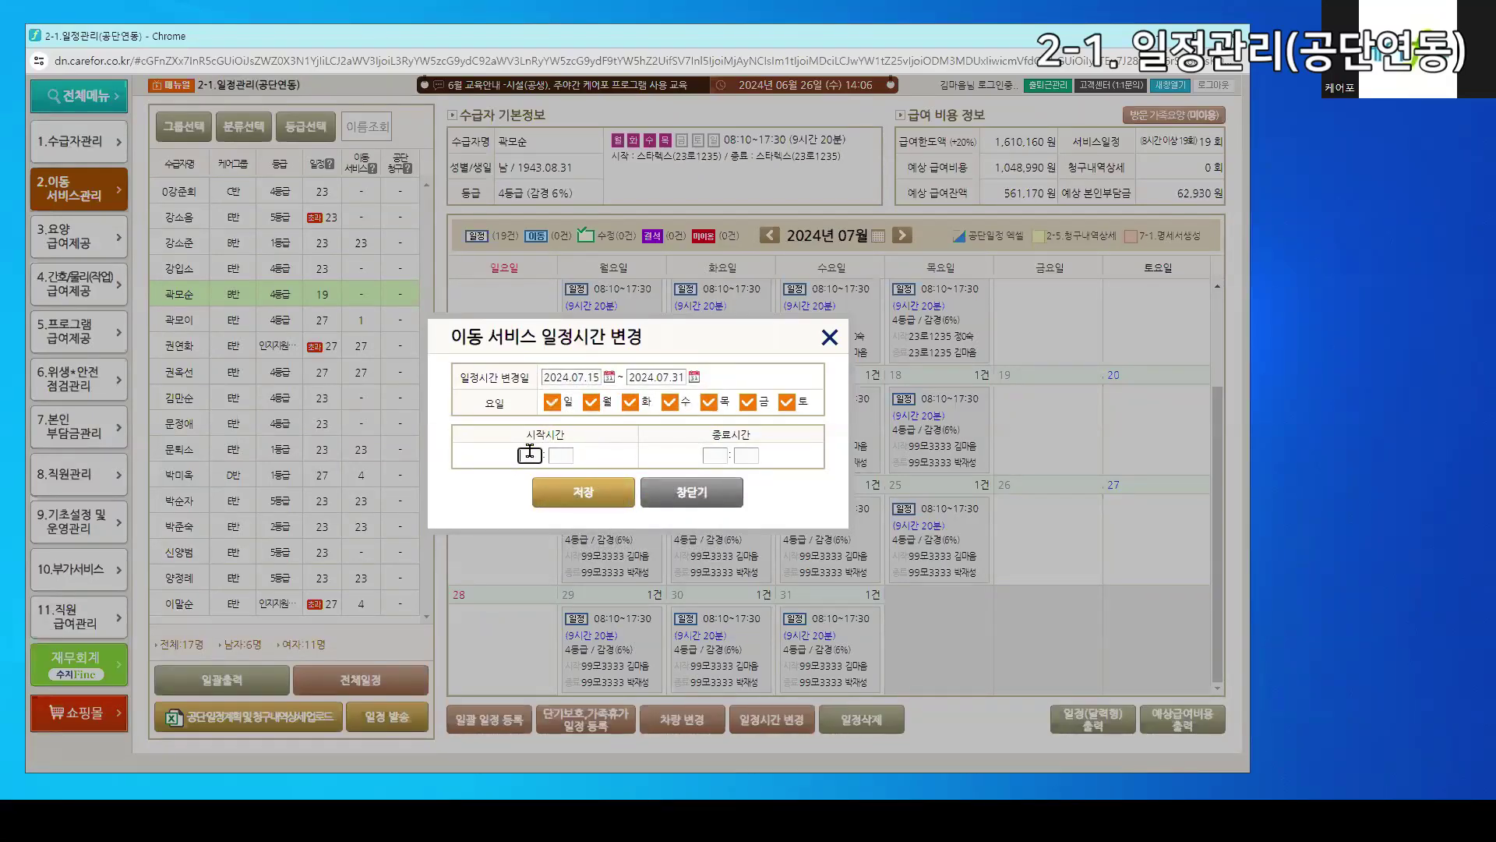
type("08")
left_click(716, 455)
type("13")
left_click(605, 499)
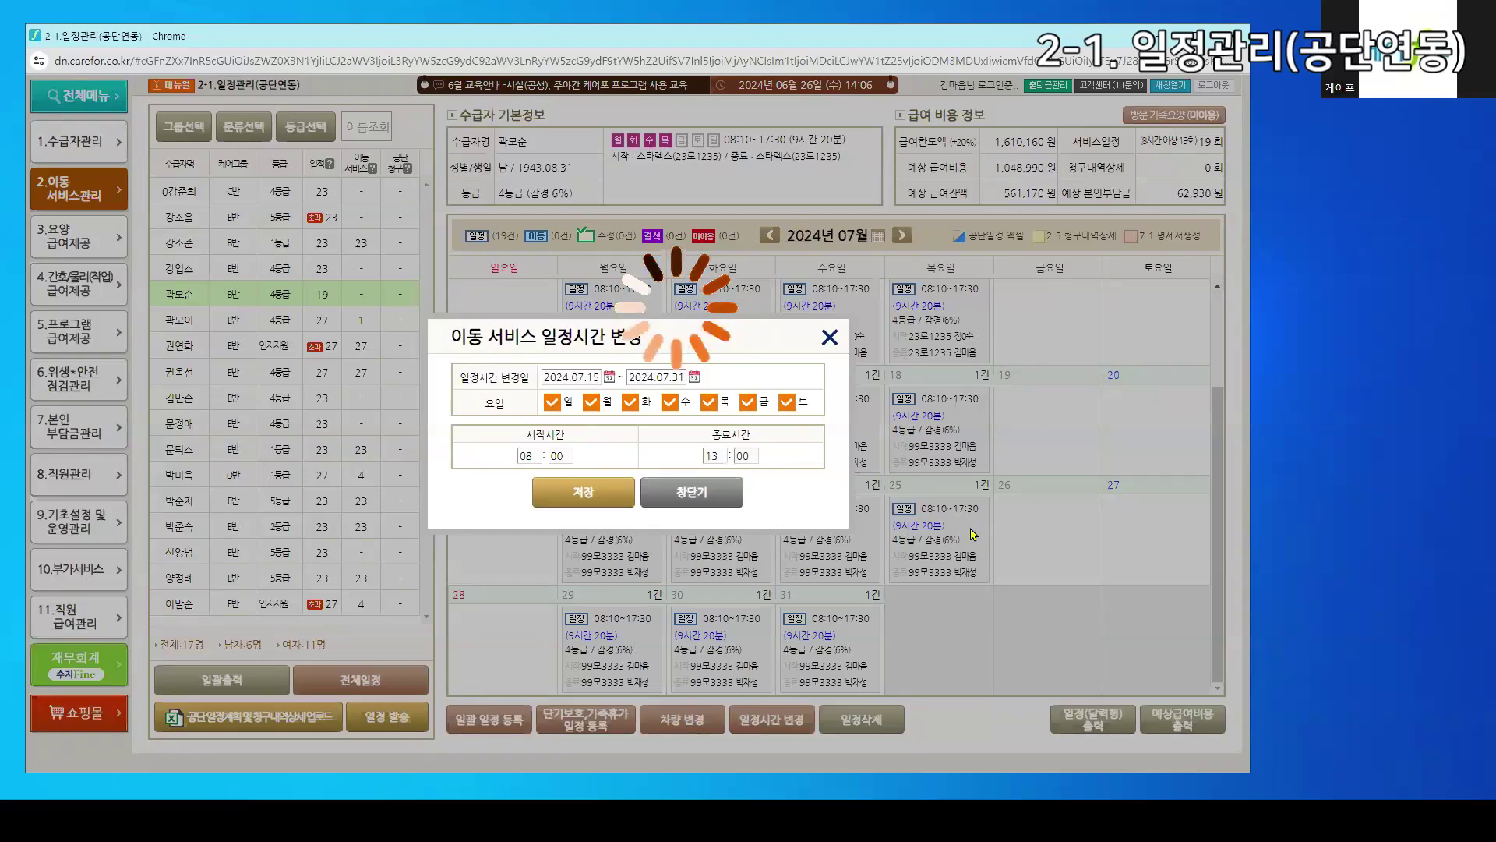
scroll(826, 436, "down", 3)
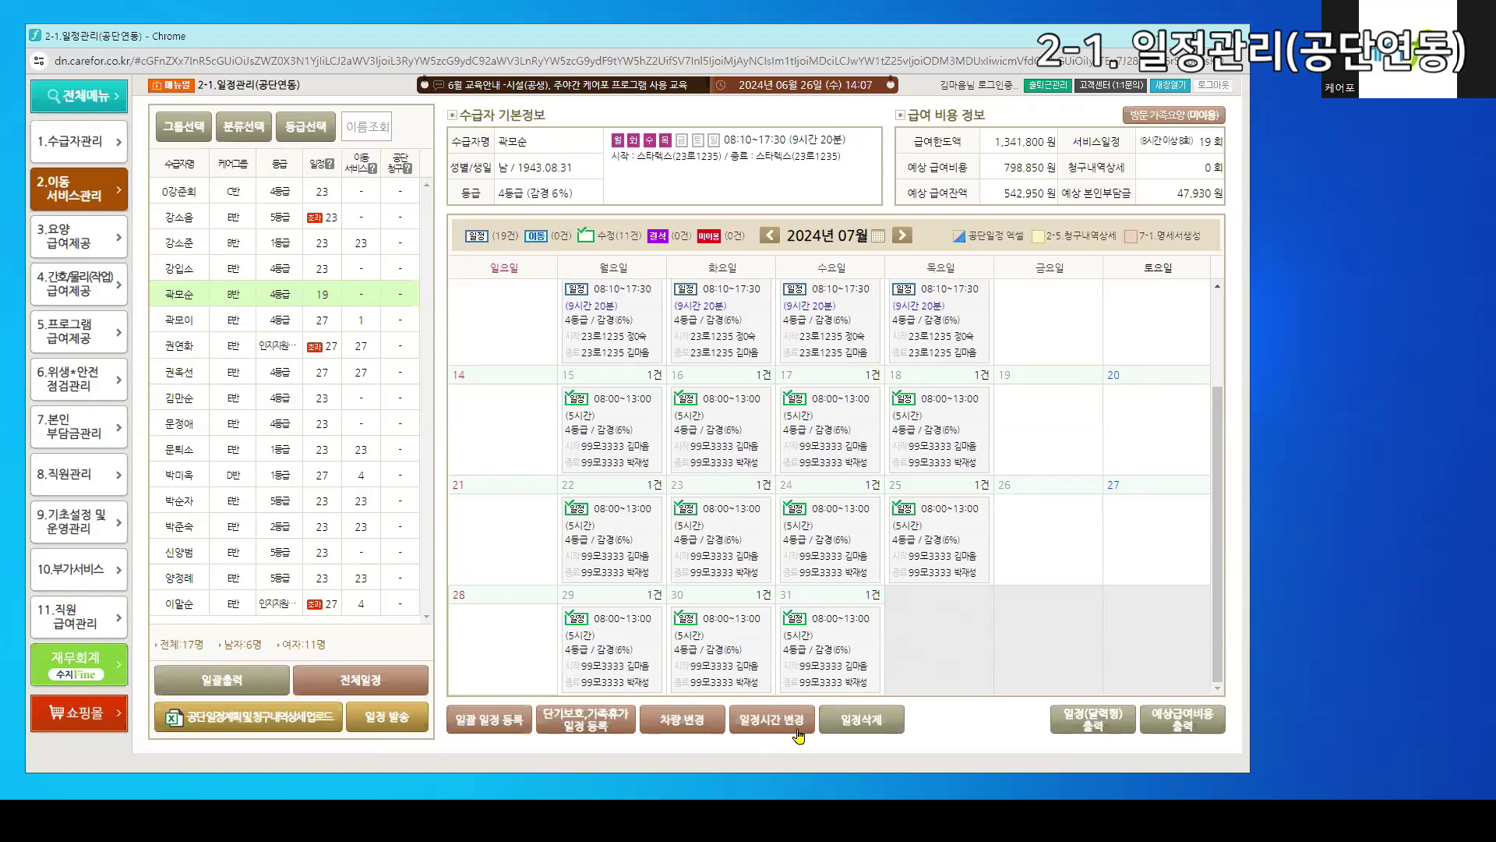
Delete all of the recipient's schedule entries from 2024.07.01 to 2024.07.31 and confirm the deletion
left_click(858, 721)
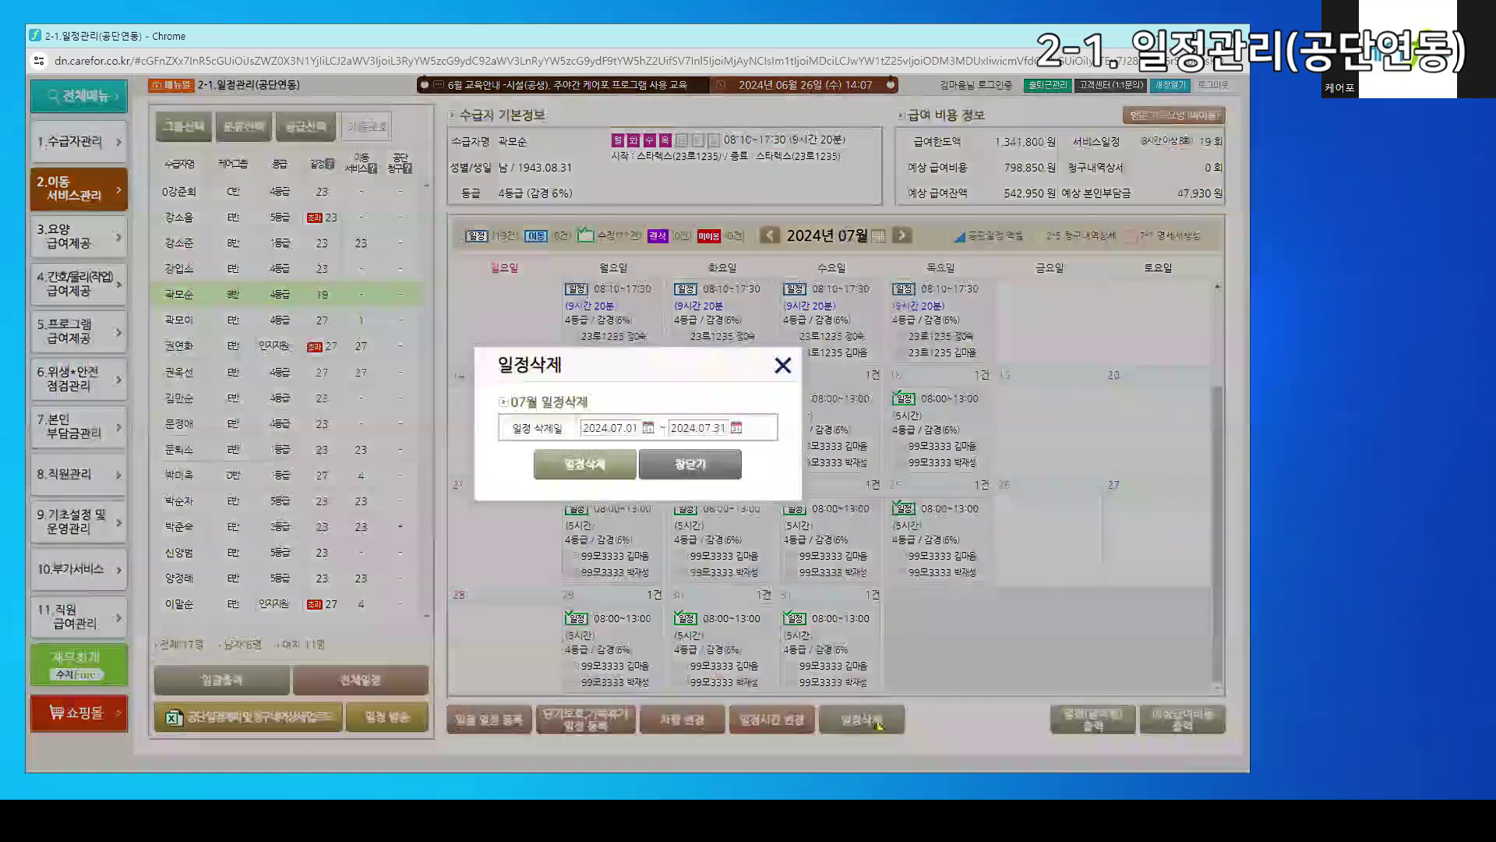
left_click(597, 473)
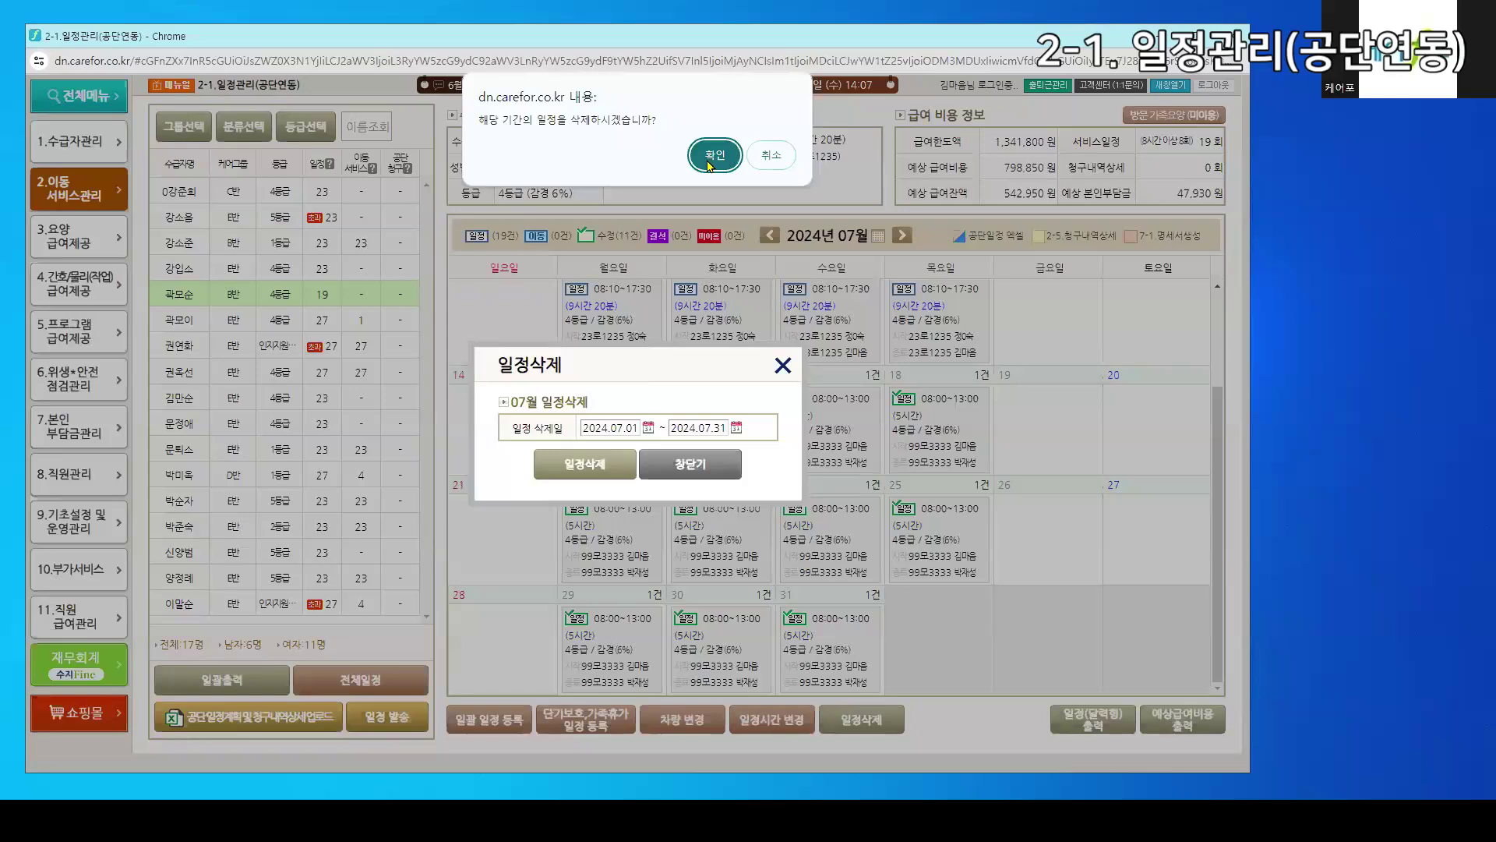
left_click(710, 159)
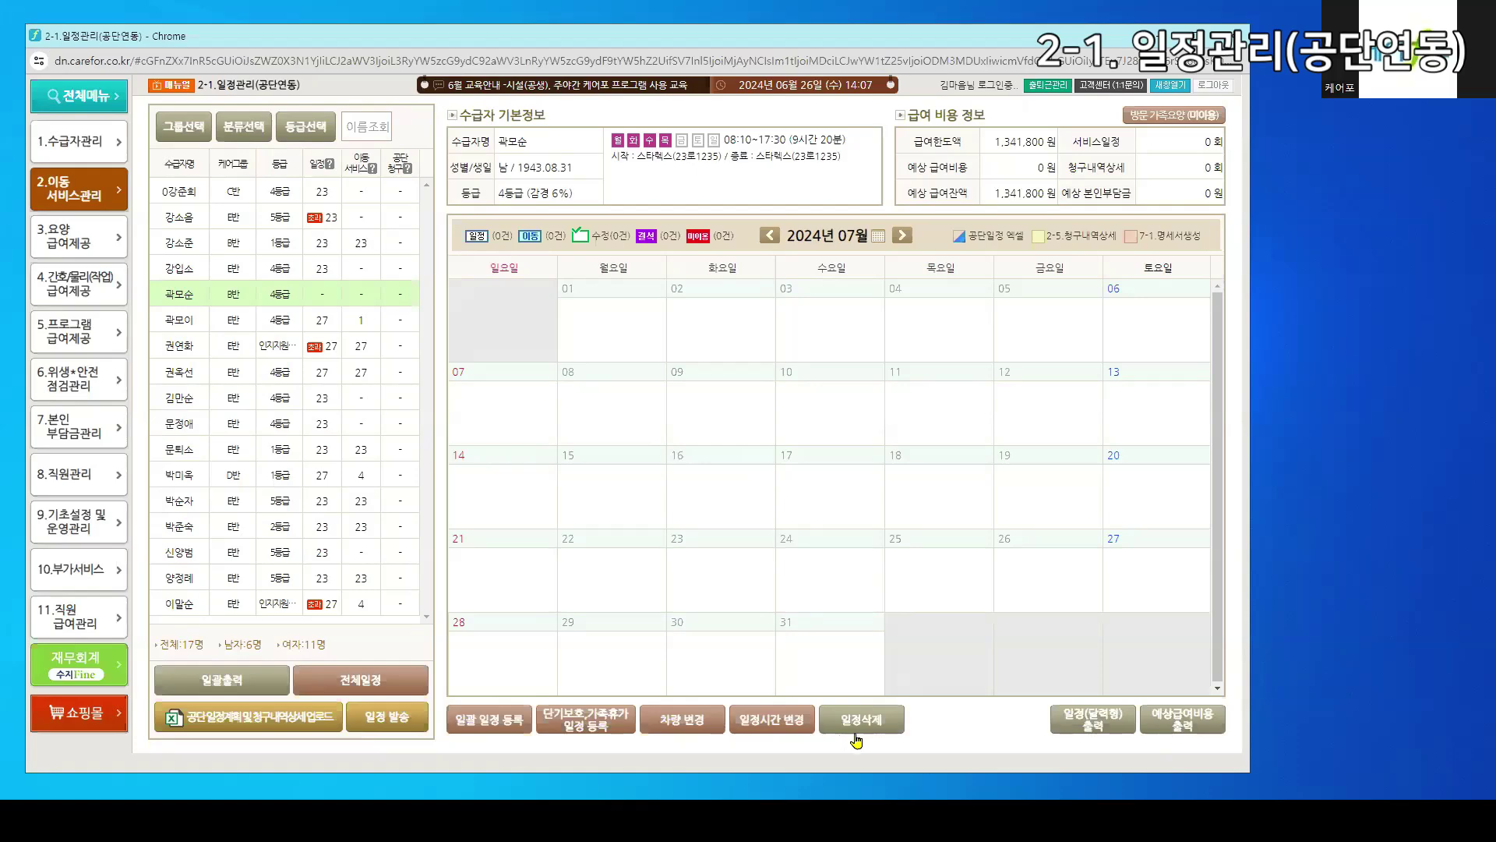
Select the next recipient in the list and preview the calendar-format printout of the July schedule, closing it without printing
left_click(317, 319)
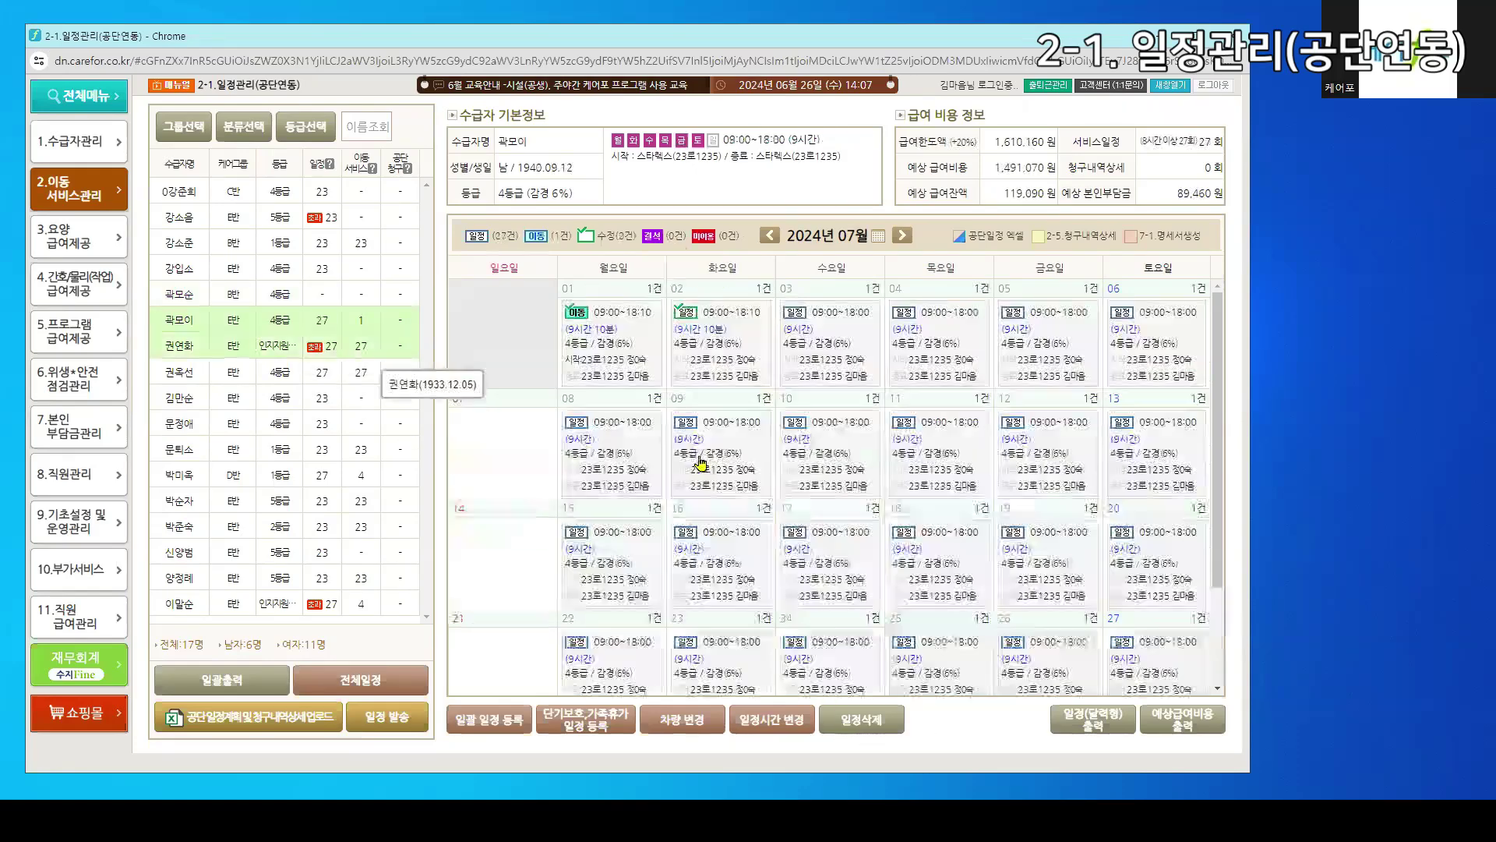
left_click(1085, 725)
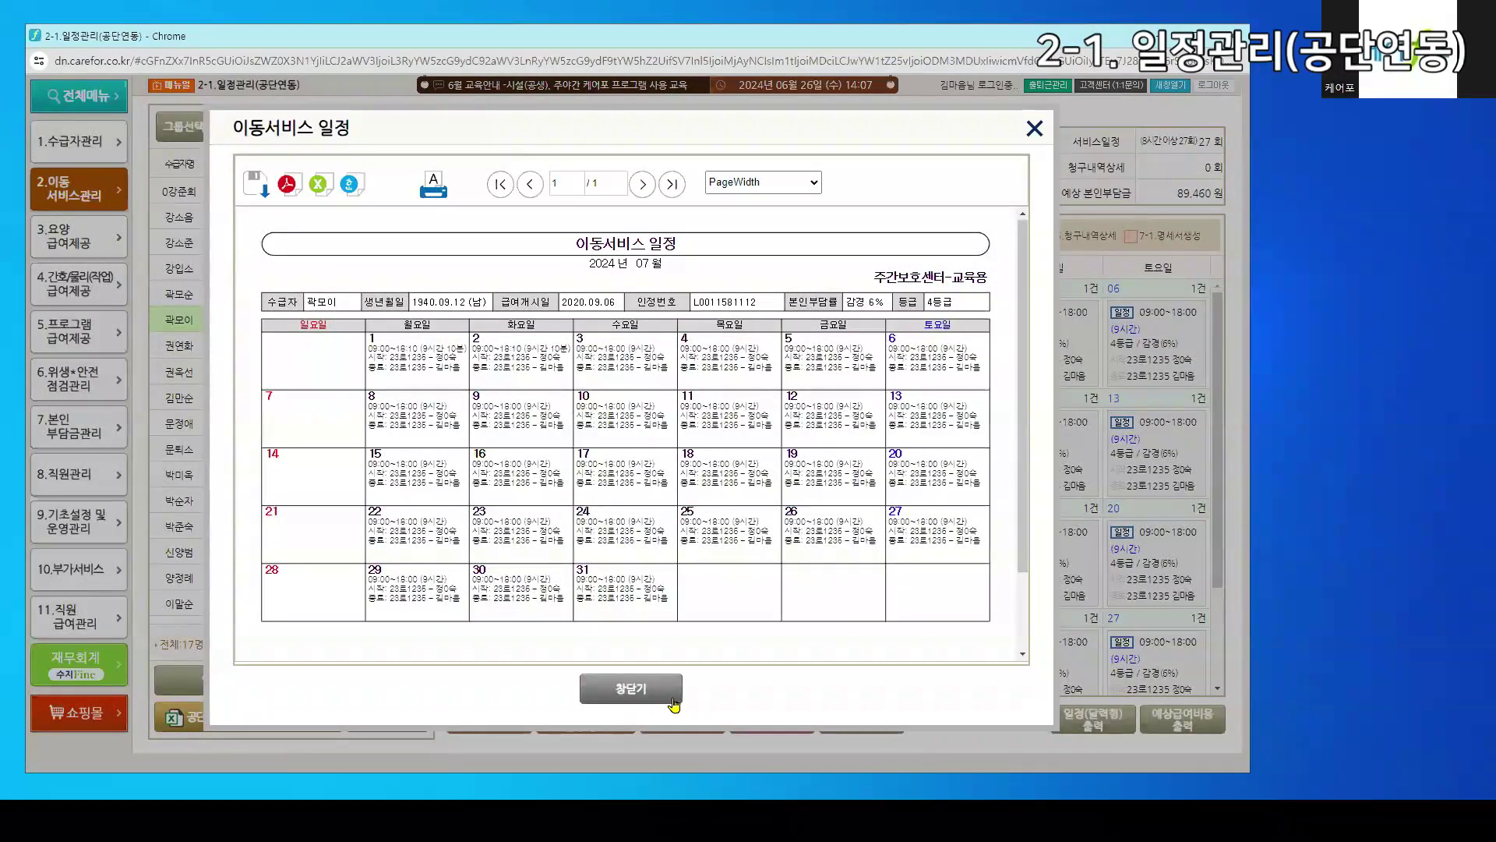
left_click(674, 701)
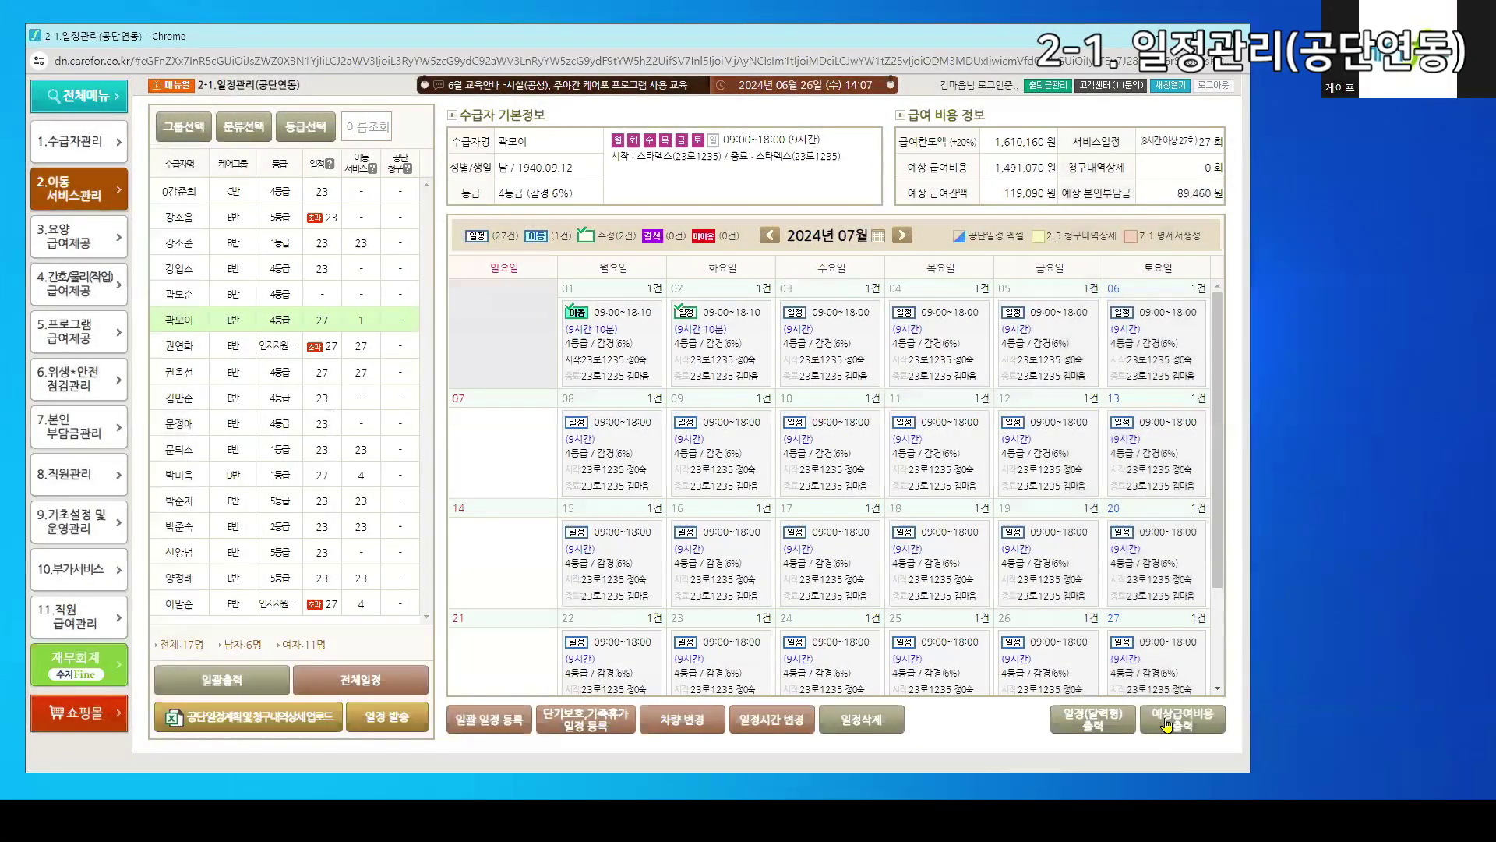
Preview the 예상급여비용 printout for July 2024 down to its totals row, and close it without printing
left_click(1166, 725)
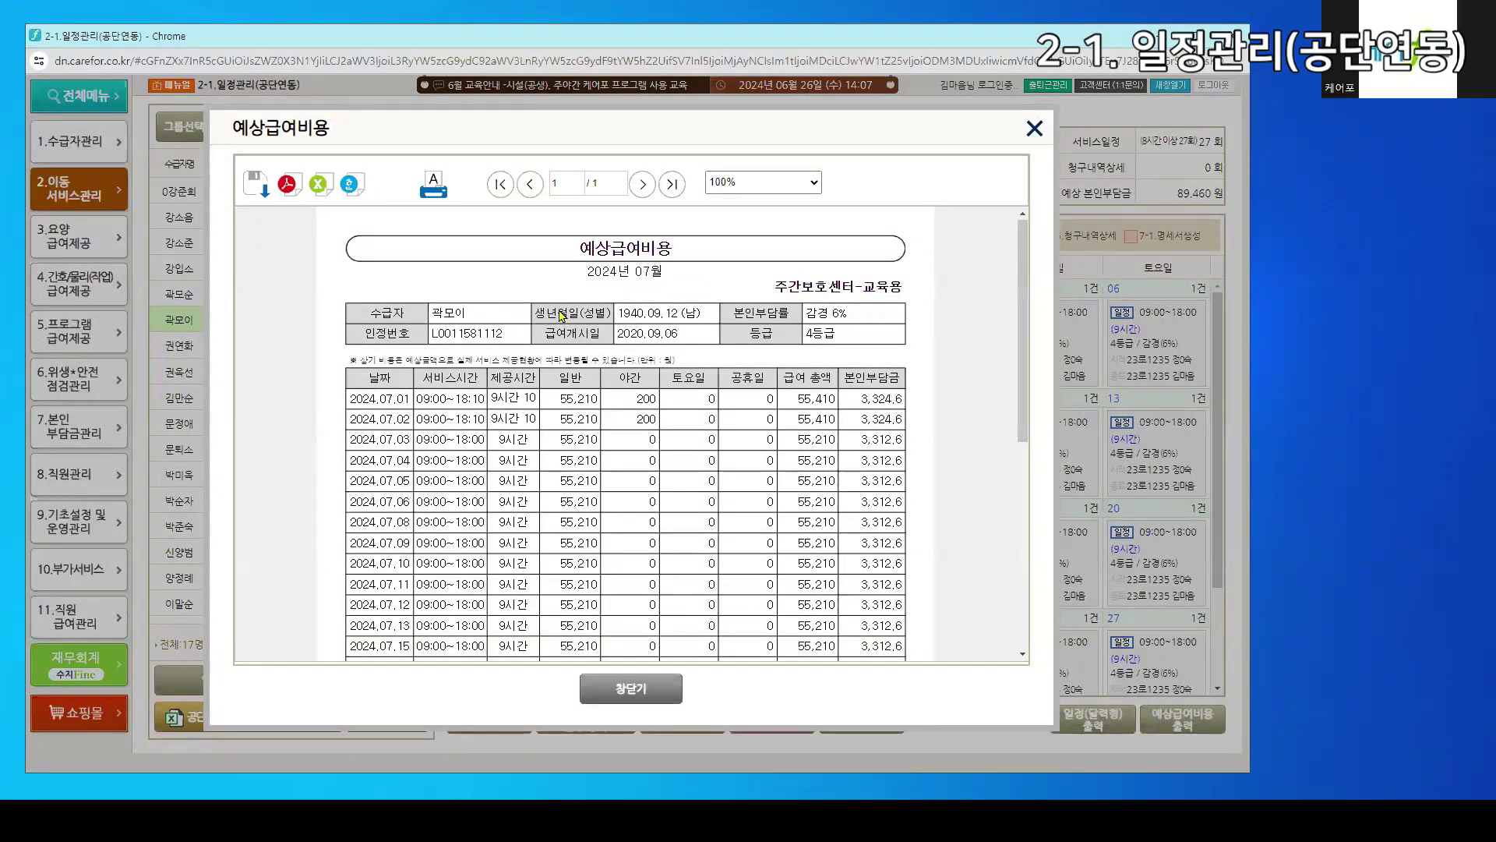
scroll(800, 391, "down", 2)
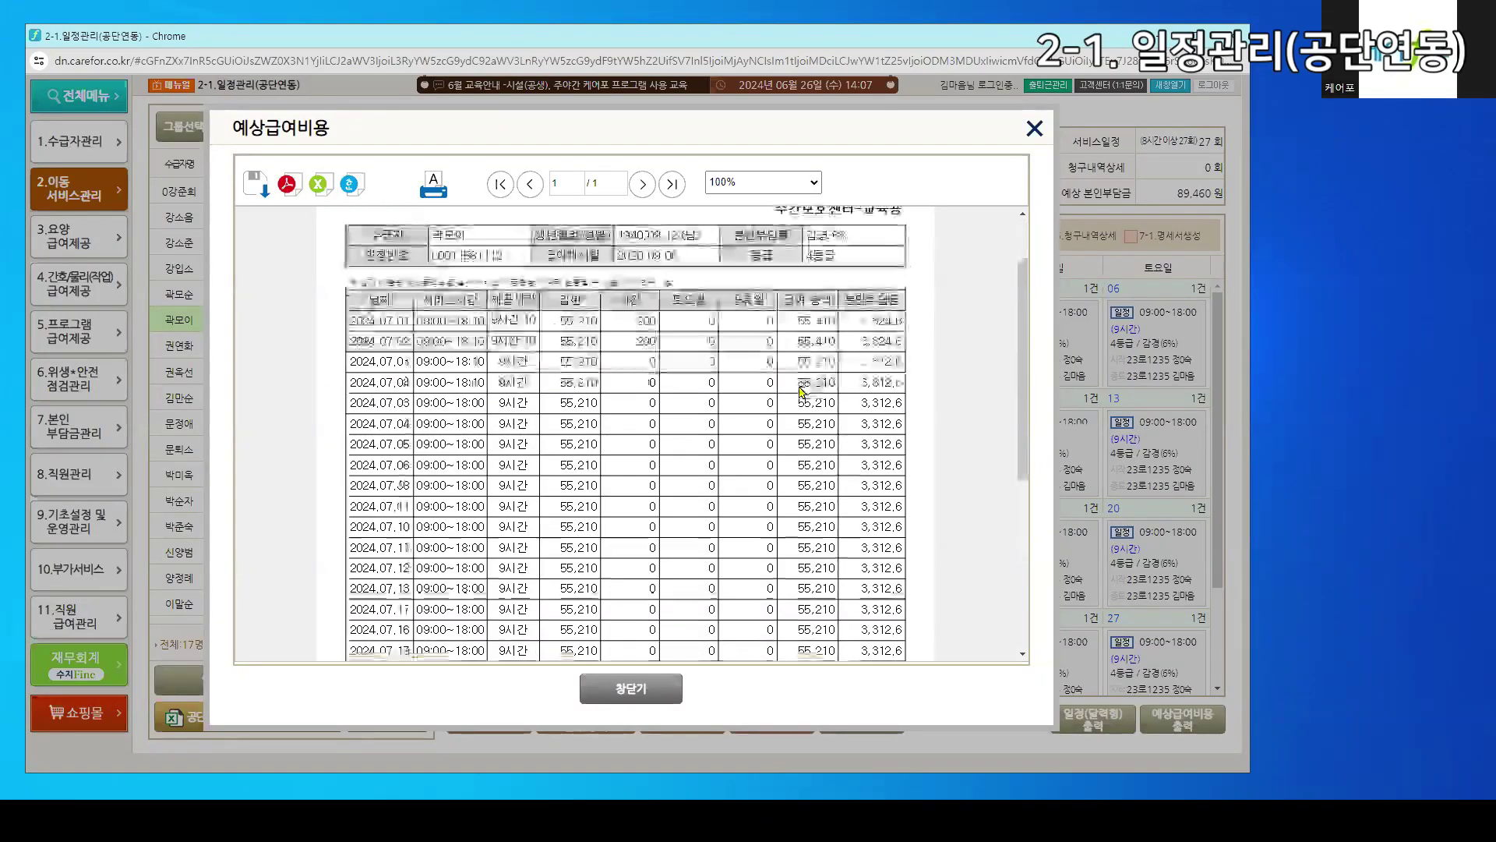
scroll(800, 391, "up", 2)
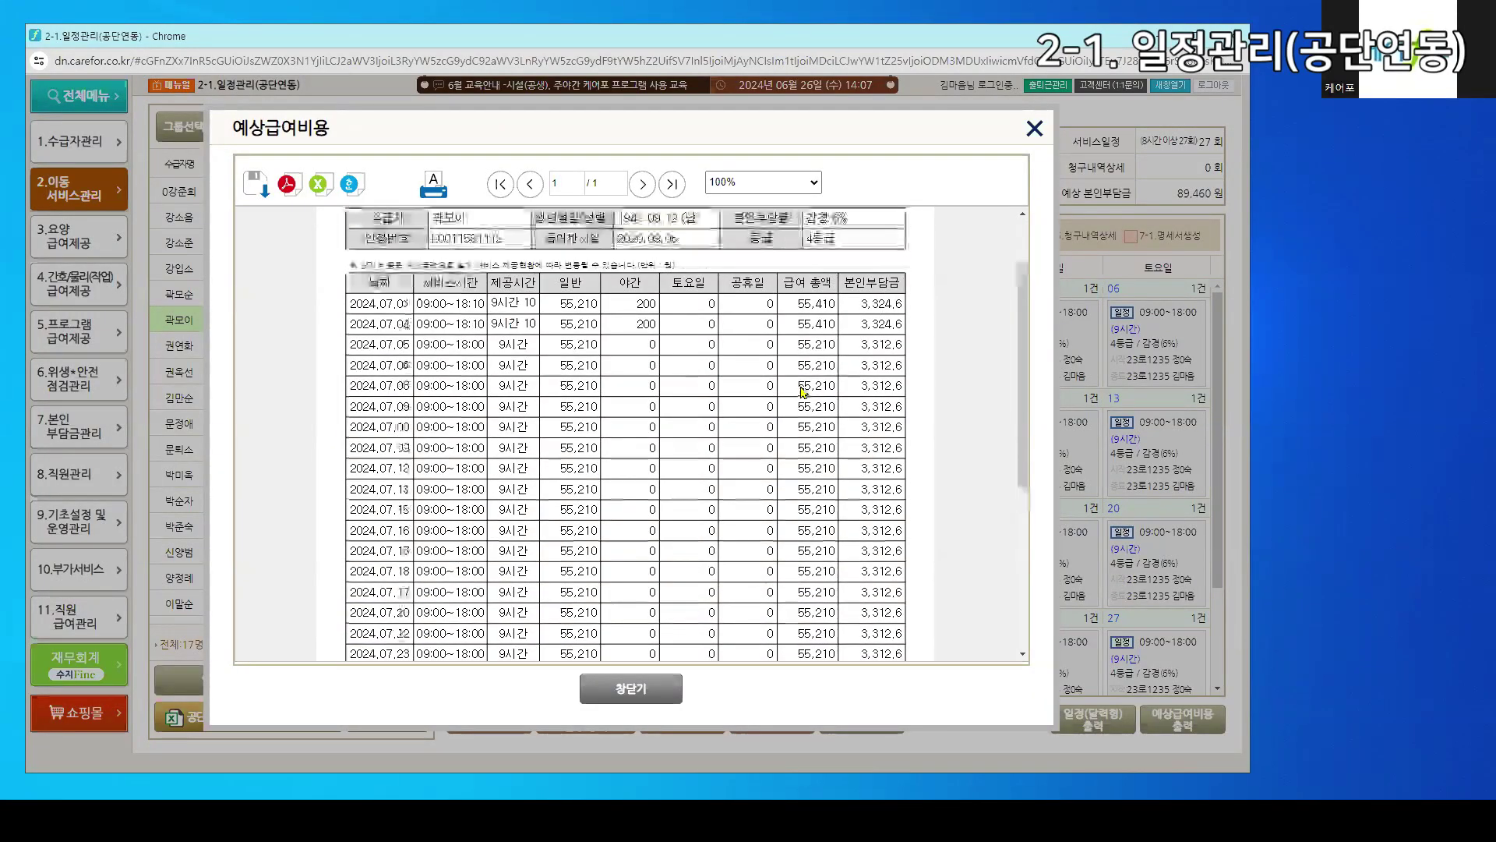
scroll(868, 384, "down", 5)
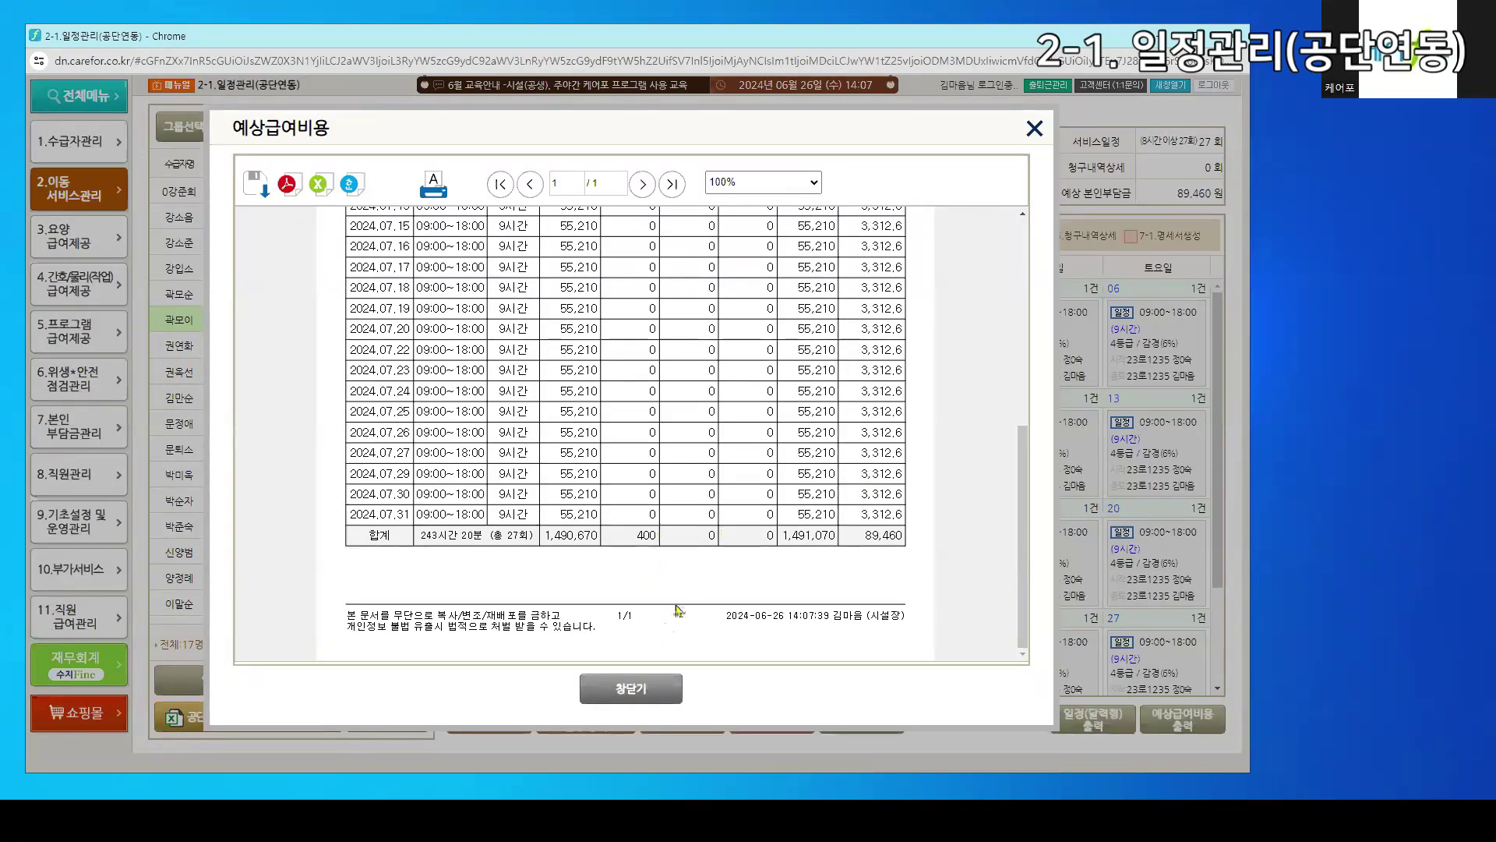
left_click(629, 681)
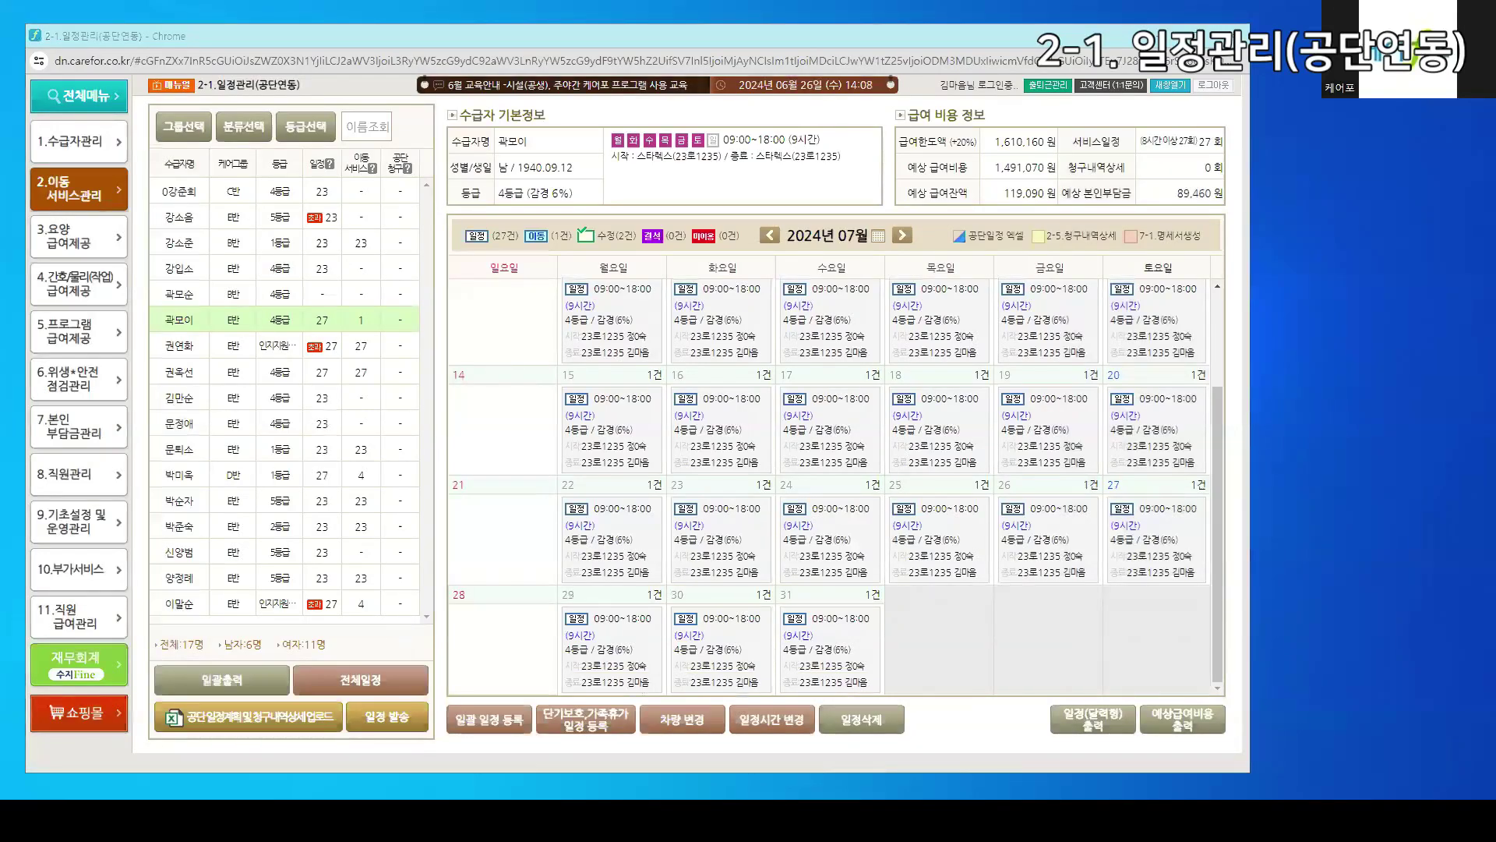
Switch to the 2-이동서비스.png workflow diagram to review the stages, and return to Carefor to open 2-2.탑승관리(차량 이용)
key("alt+Tab")
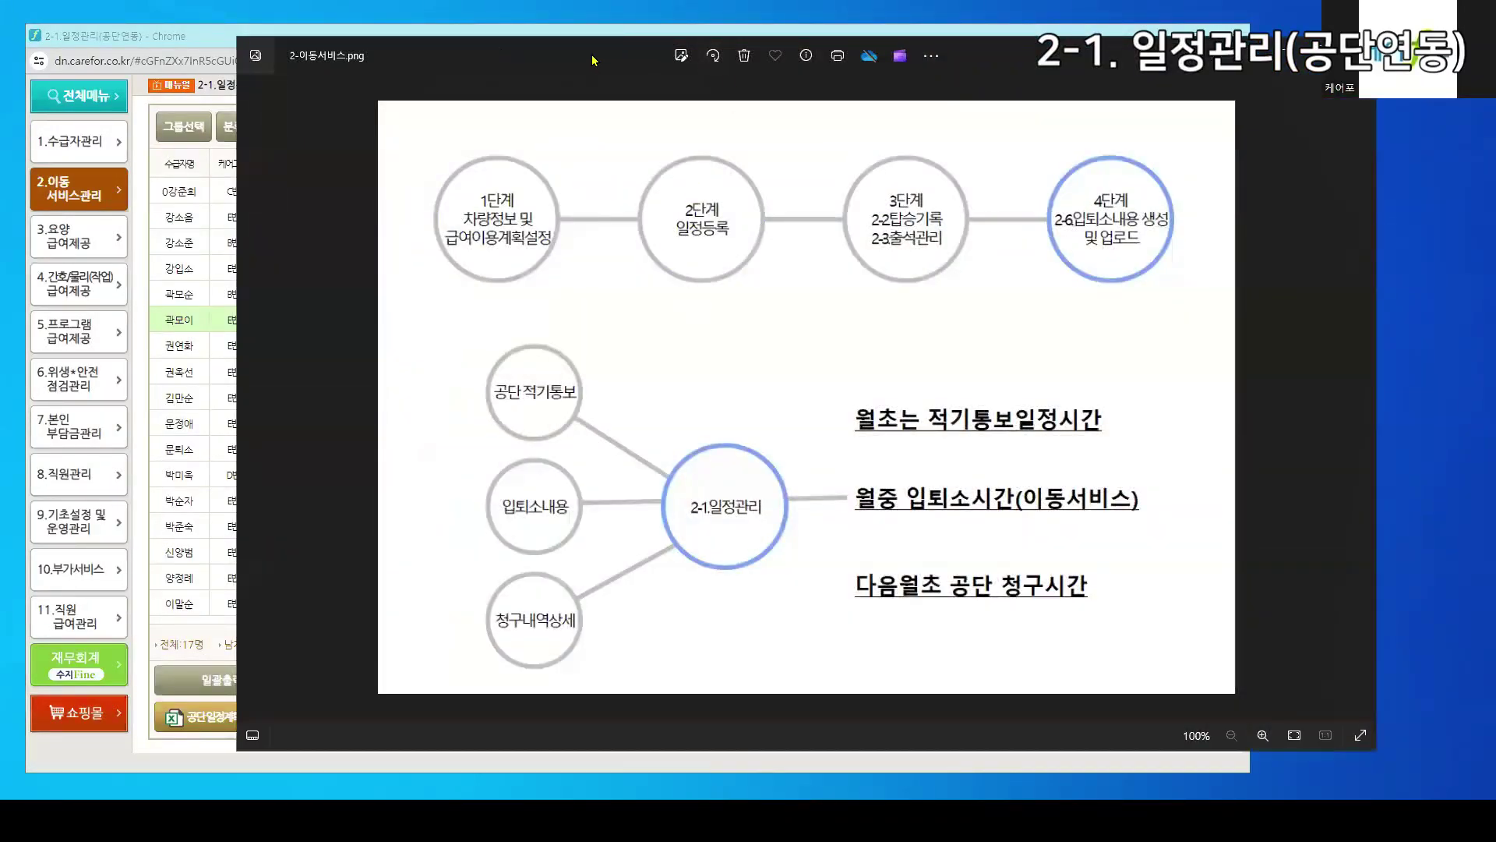
left_click_drag(592, 60, 656, 80)
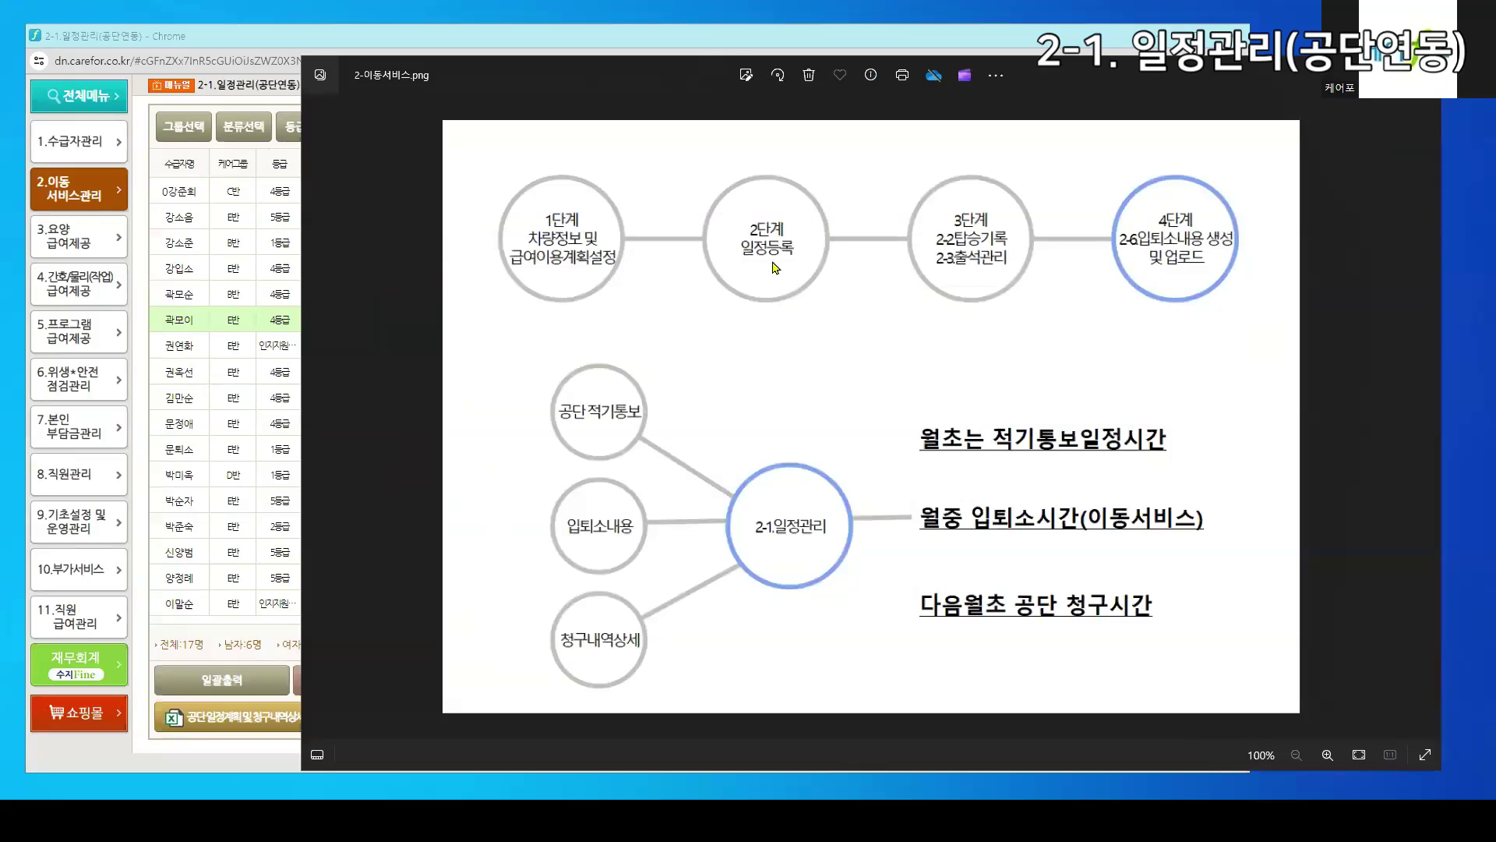
left_click(104, 201)
left_click(229, 222)
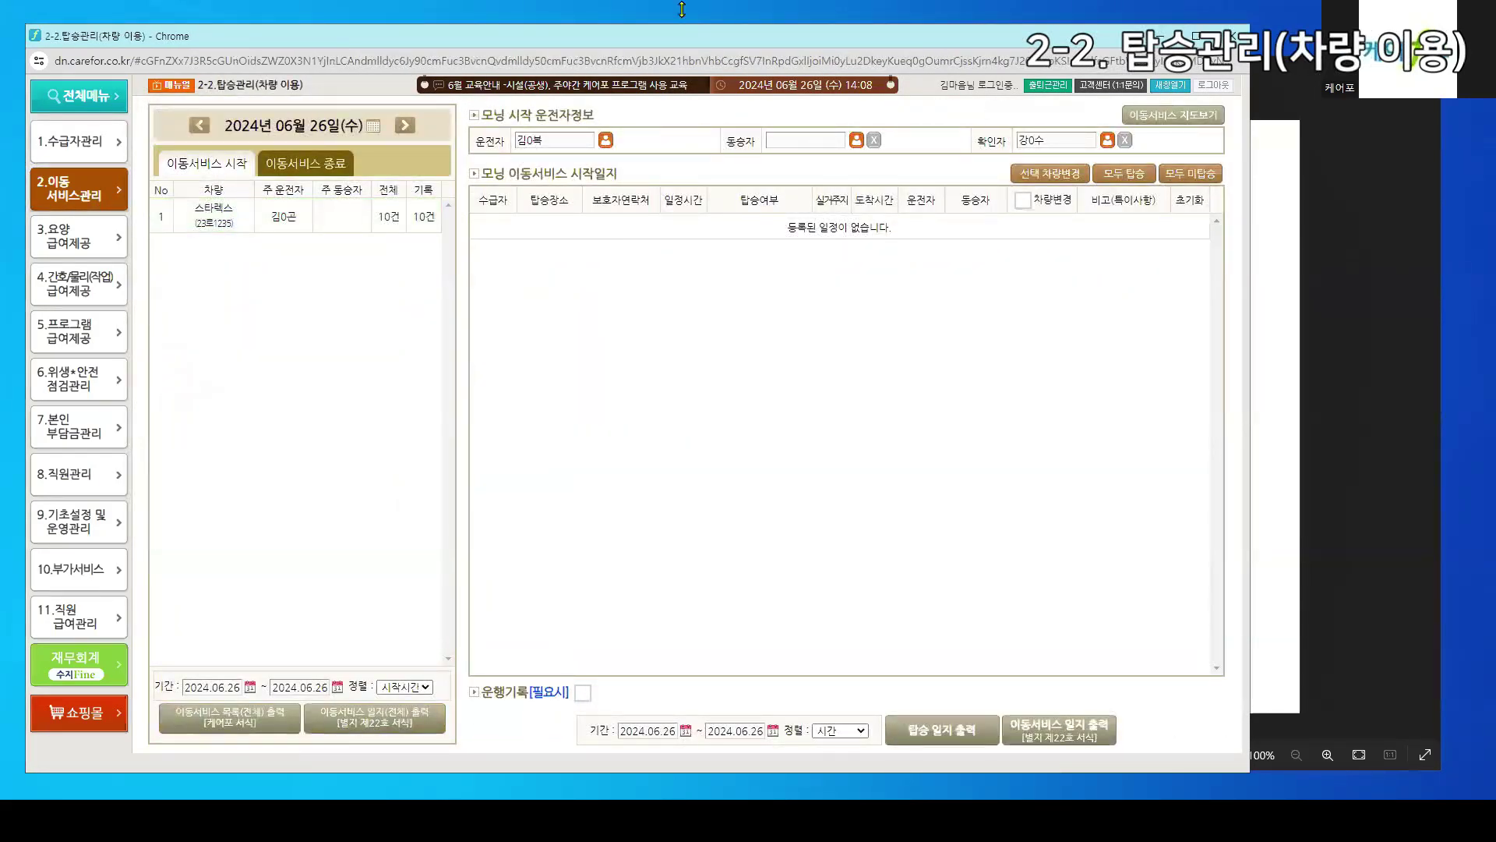
Show 2-1.일정관리(공단연동) in a separate window and view the fourth listed recipient's June 2024 schedule
left_click_drag(538, 13, 764, 55)
left_click(279, 214)
left_click(421, 157)
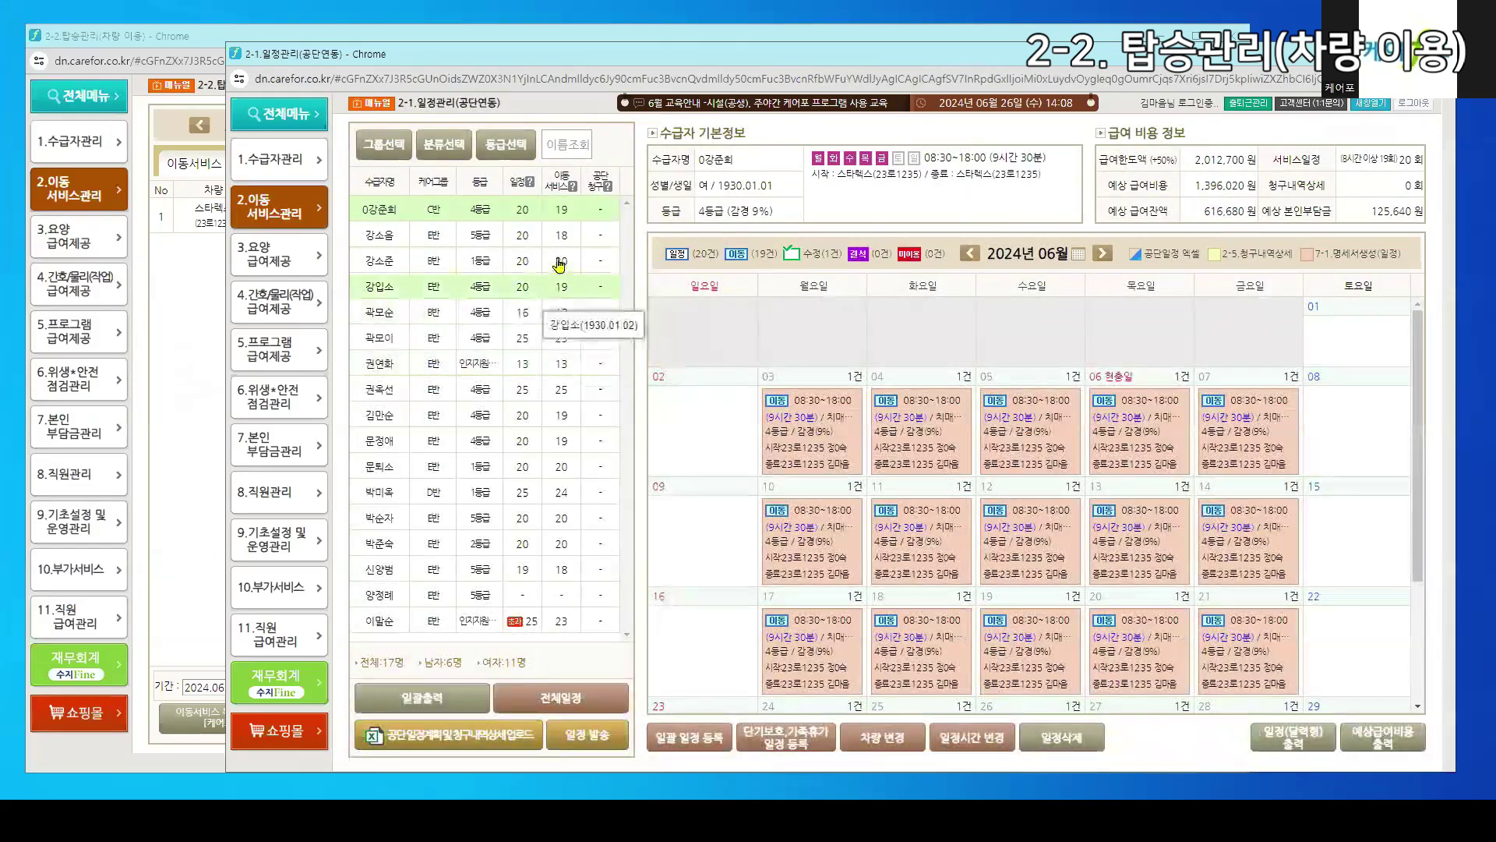
left_click(559, 264)
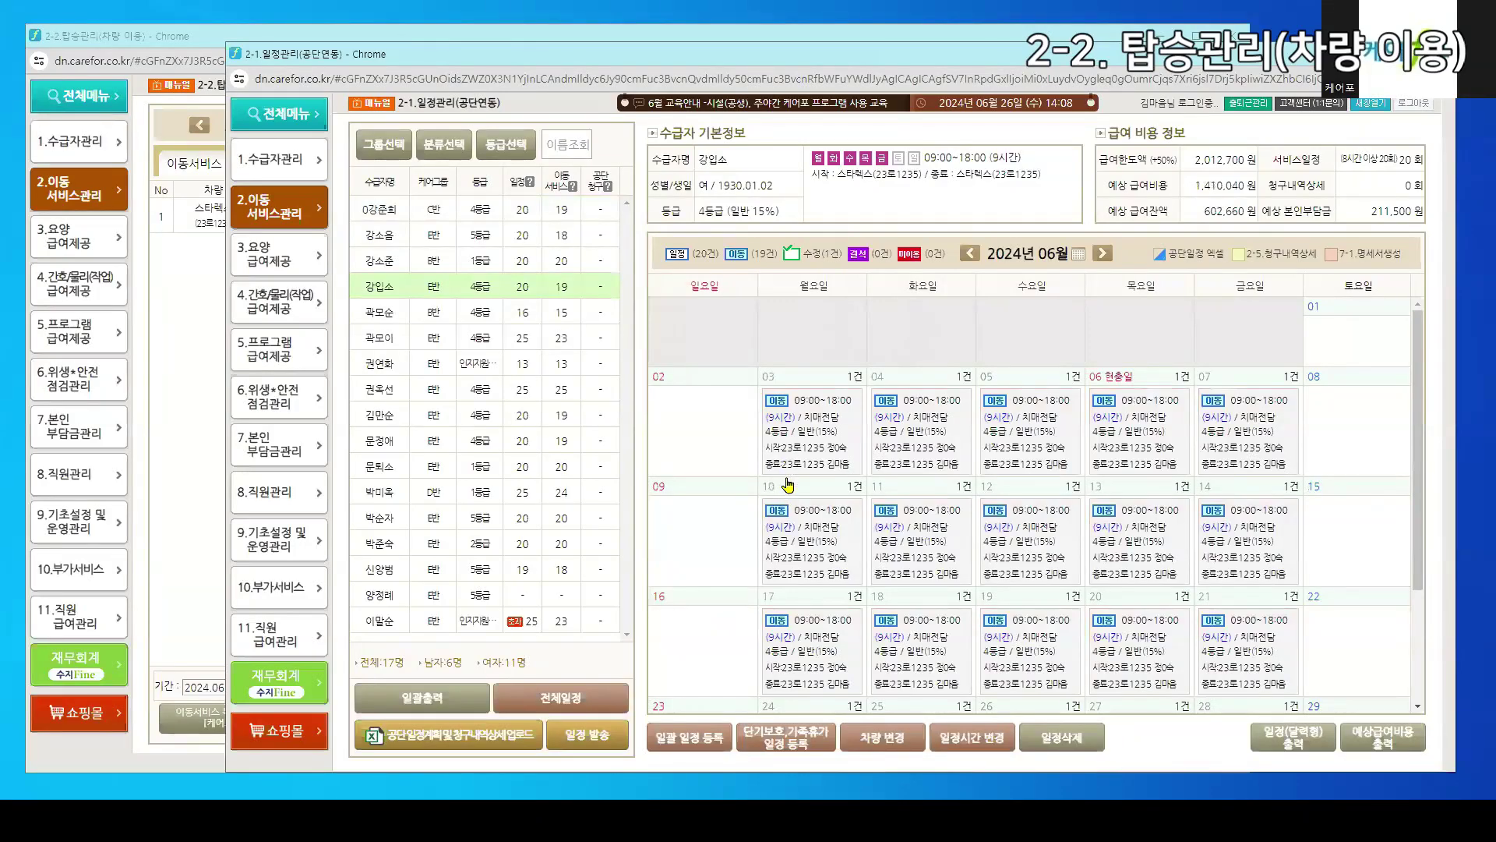
Return to 2-2.탑승관리(차량 이용) and view the 스타렉스 이동서비스 시작 and 종료 logs for 2024.06.26
left_click(199, 374)
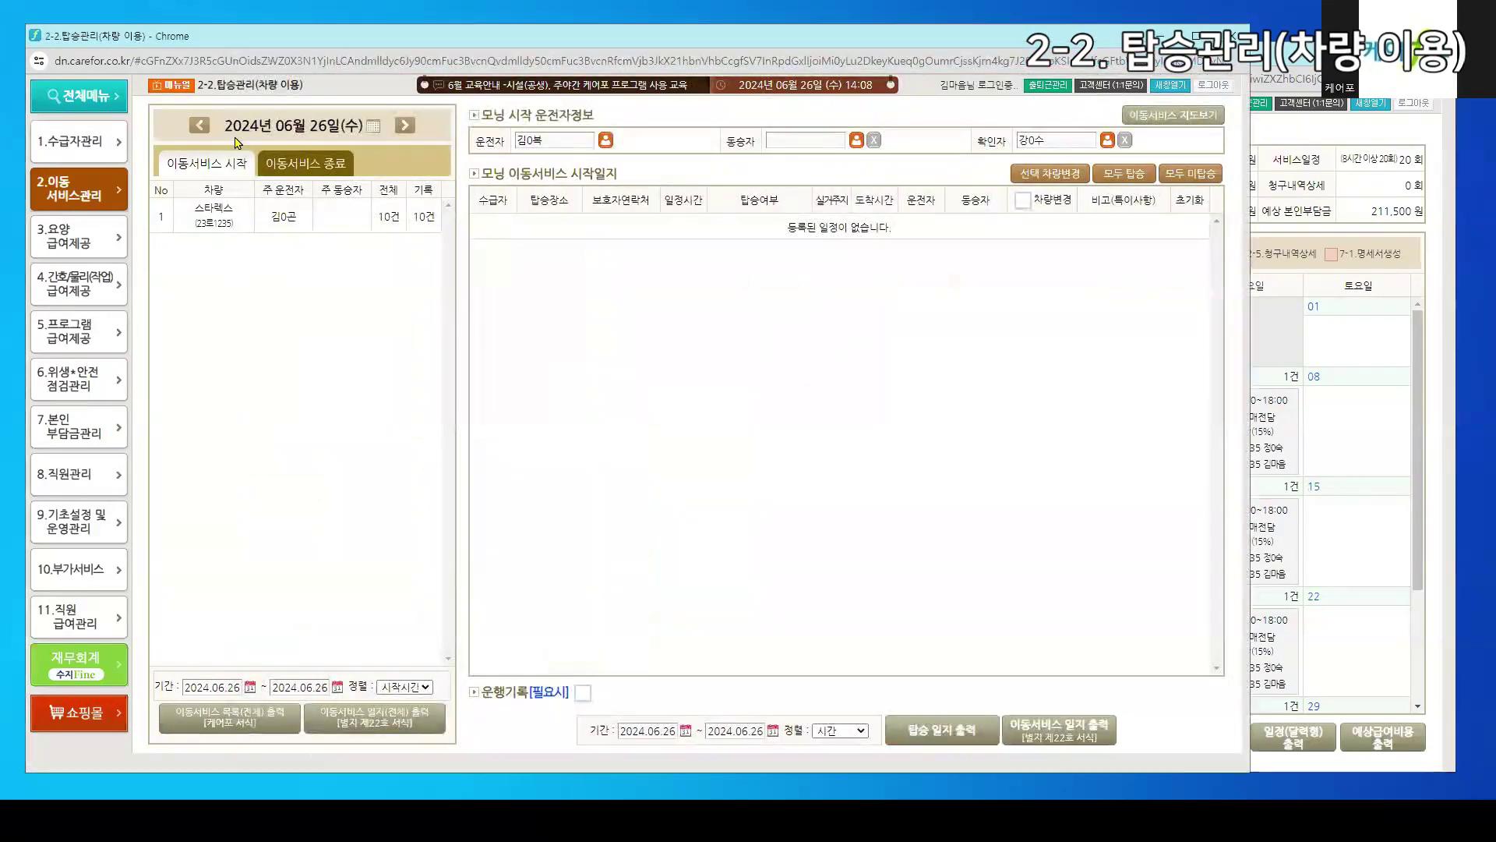
left_click_drag(224, 125, 344, 125)
left_click(303, 222)
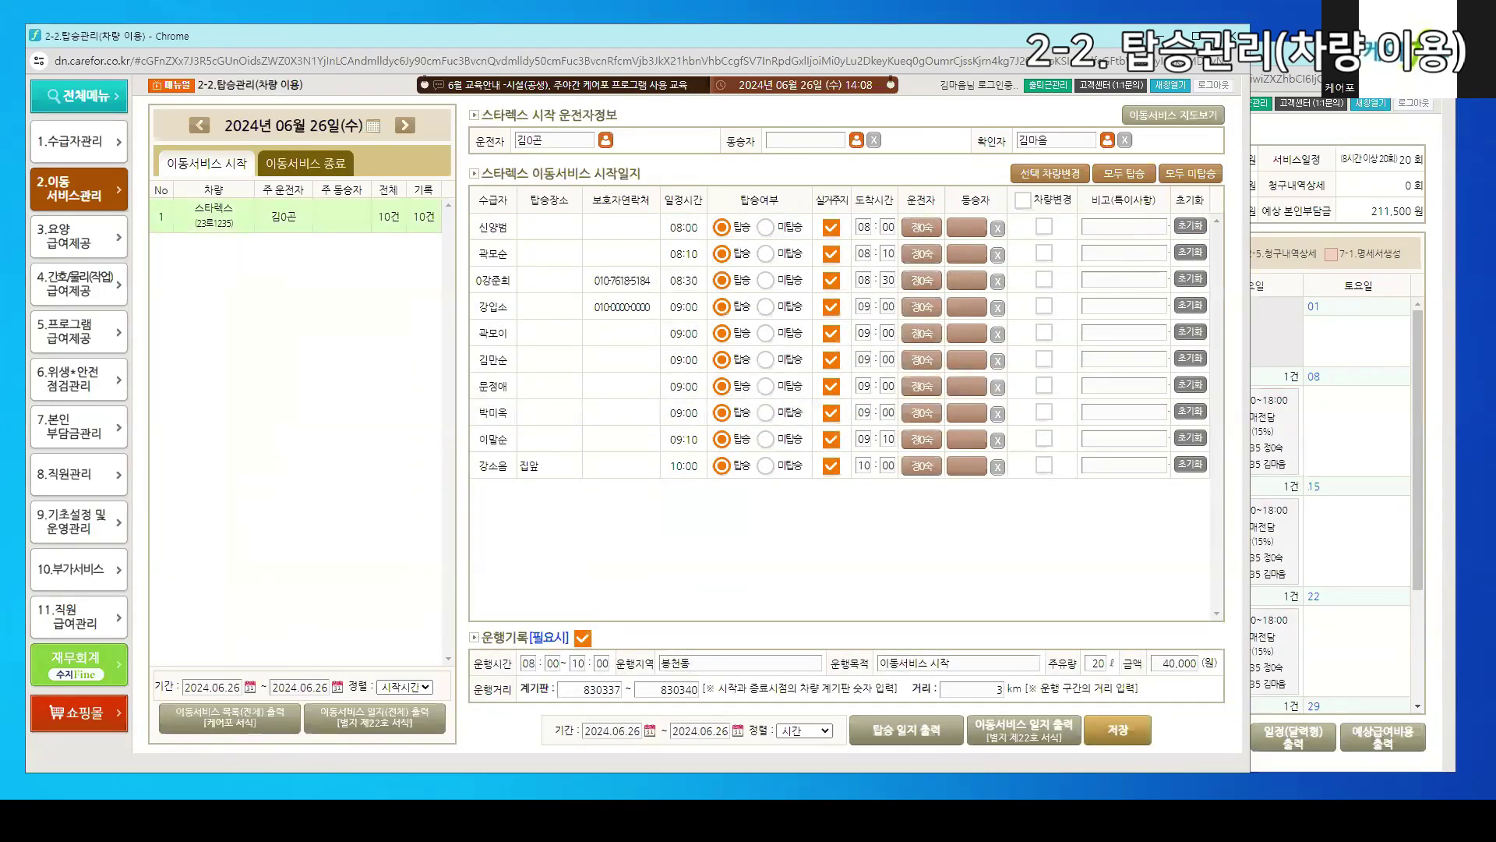
left_click(221, 217)
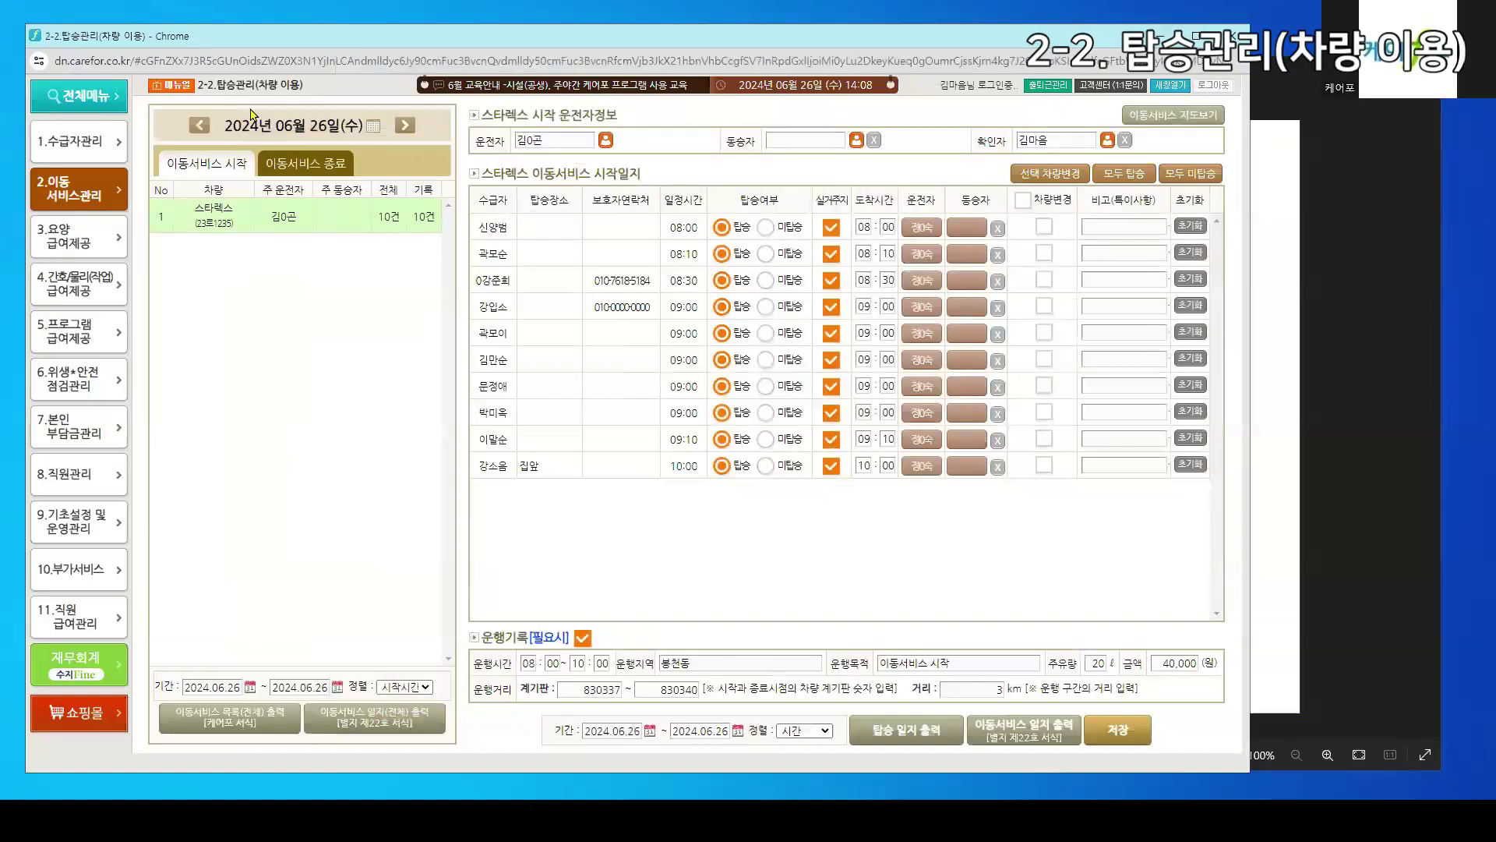
double_click(228, 125)
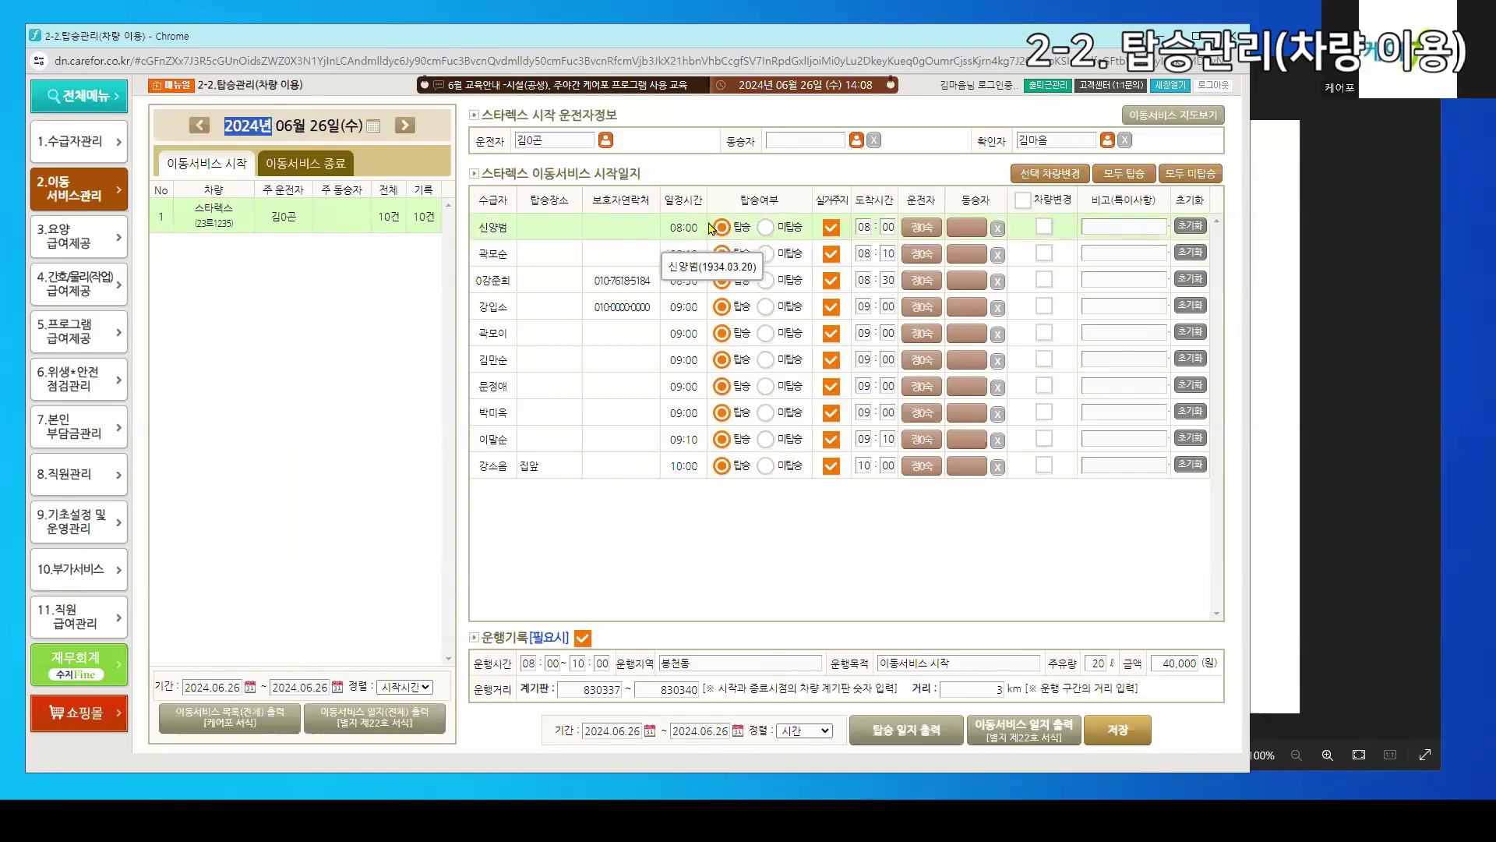
left_click(265, 169)
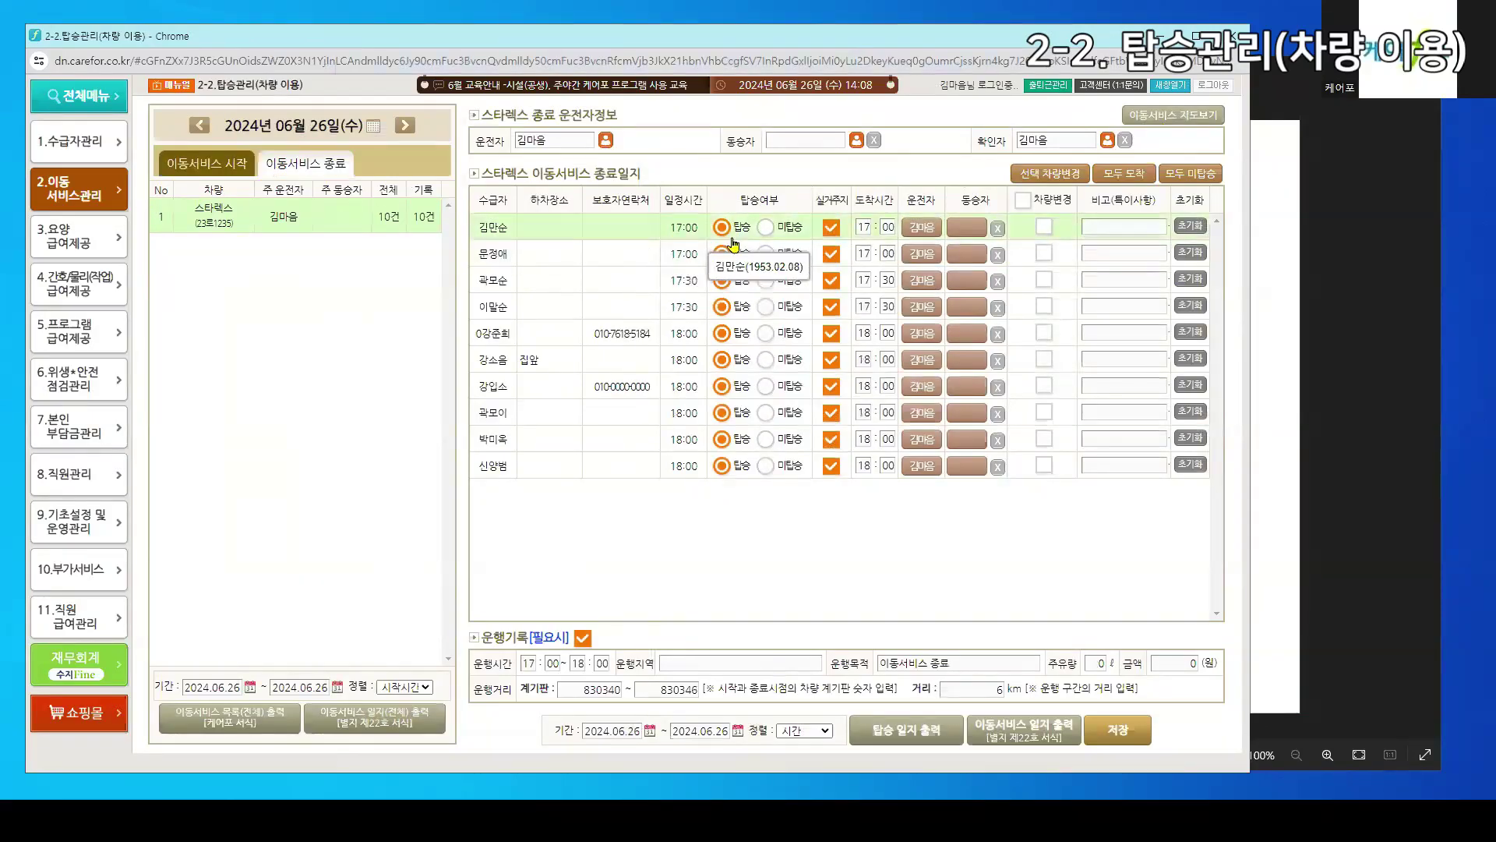
Open the 스타렉스 이동서비스 시작 log for 2024.06.27, exclude the 운행기록, and save the log
left_click(404, 125)
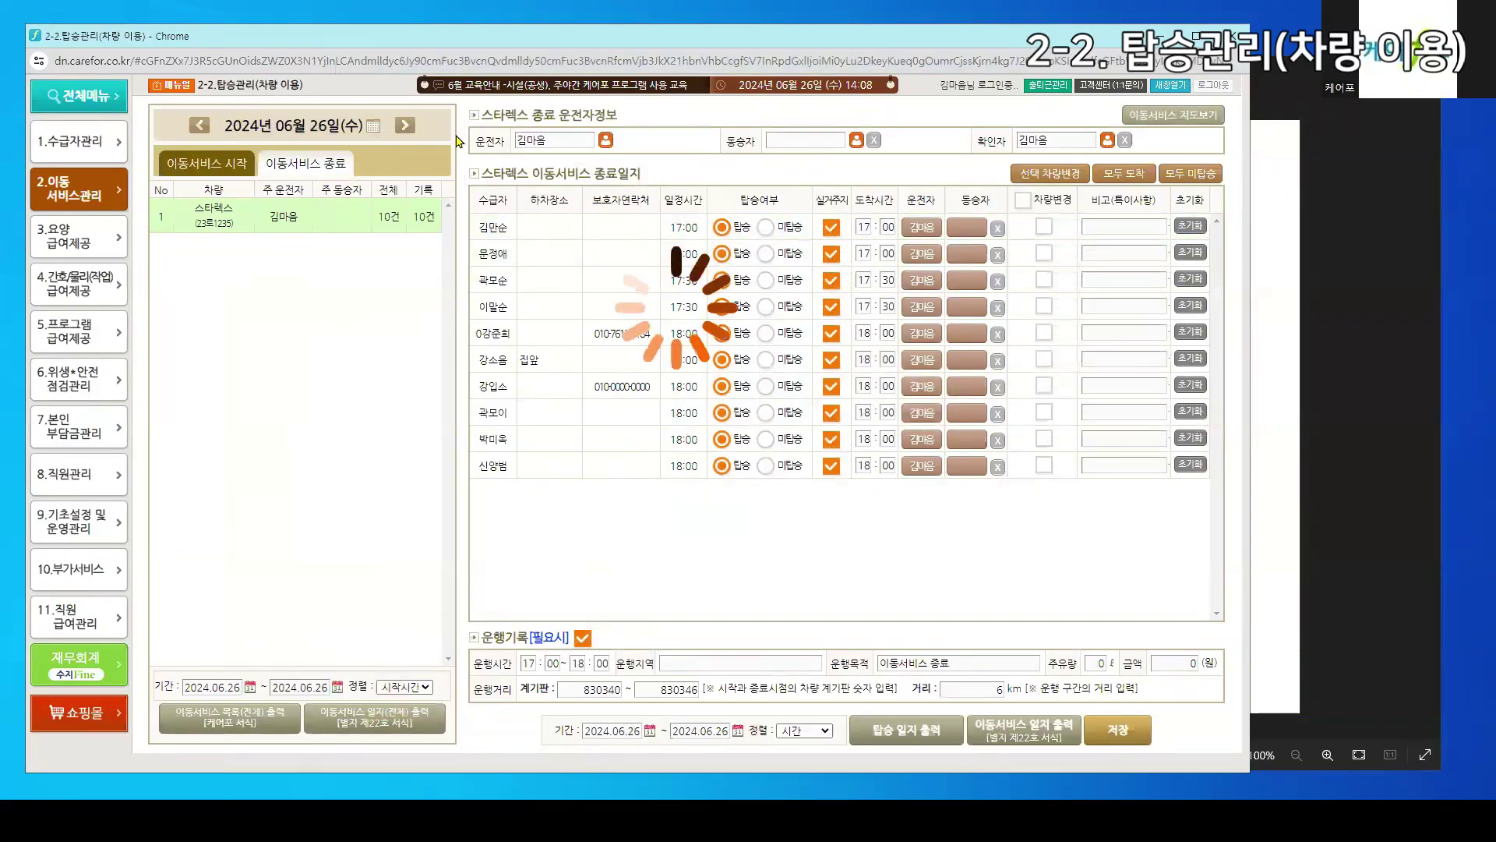
left_click(205, 173)
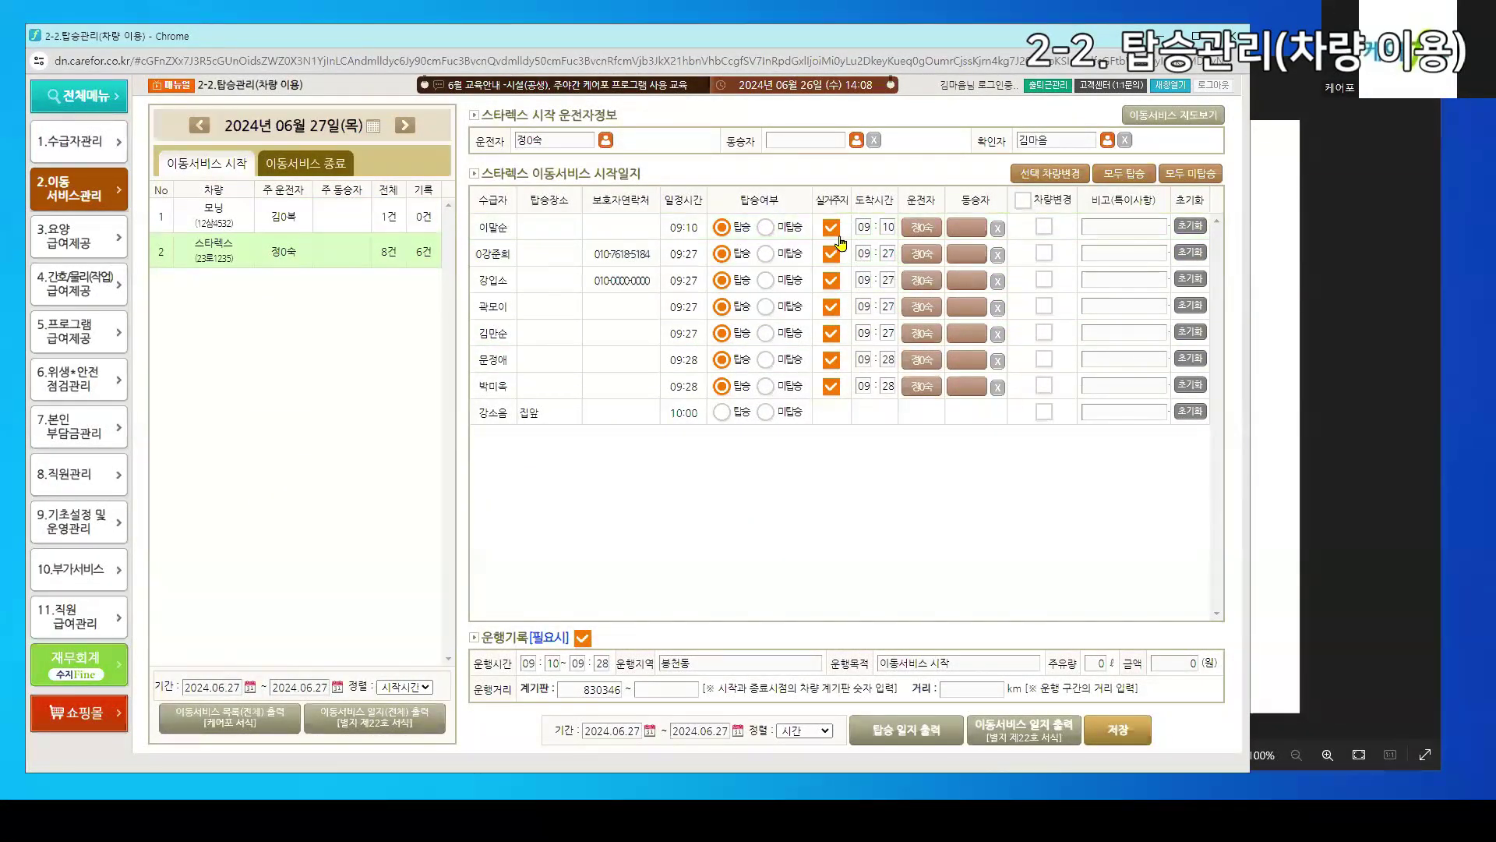
left_click(889, 226)
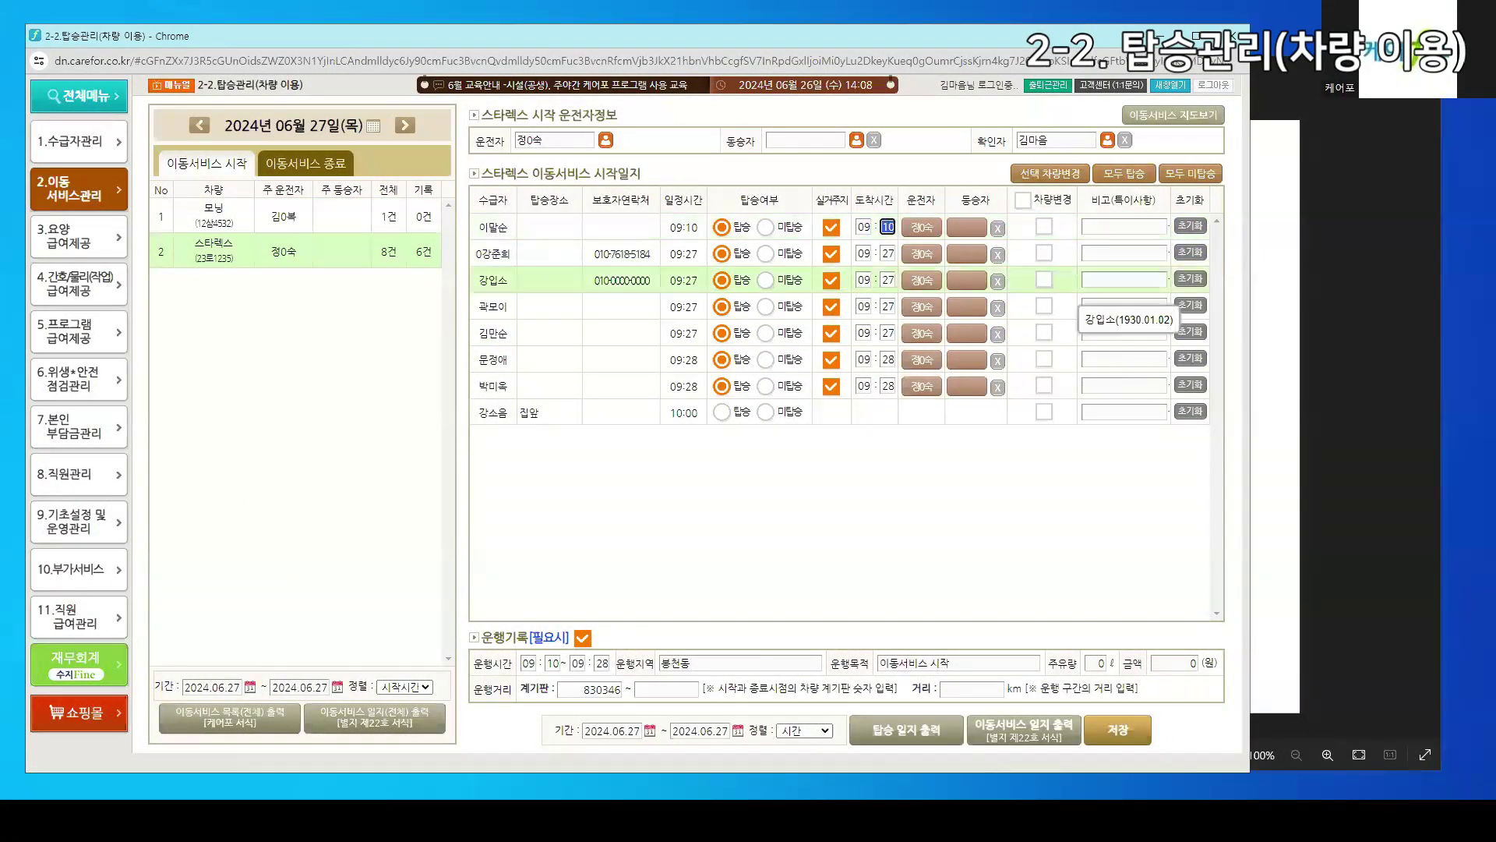
left_click(1105, 736)
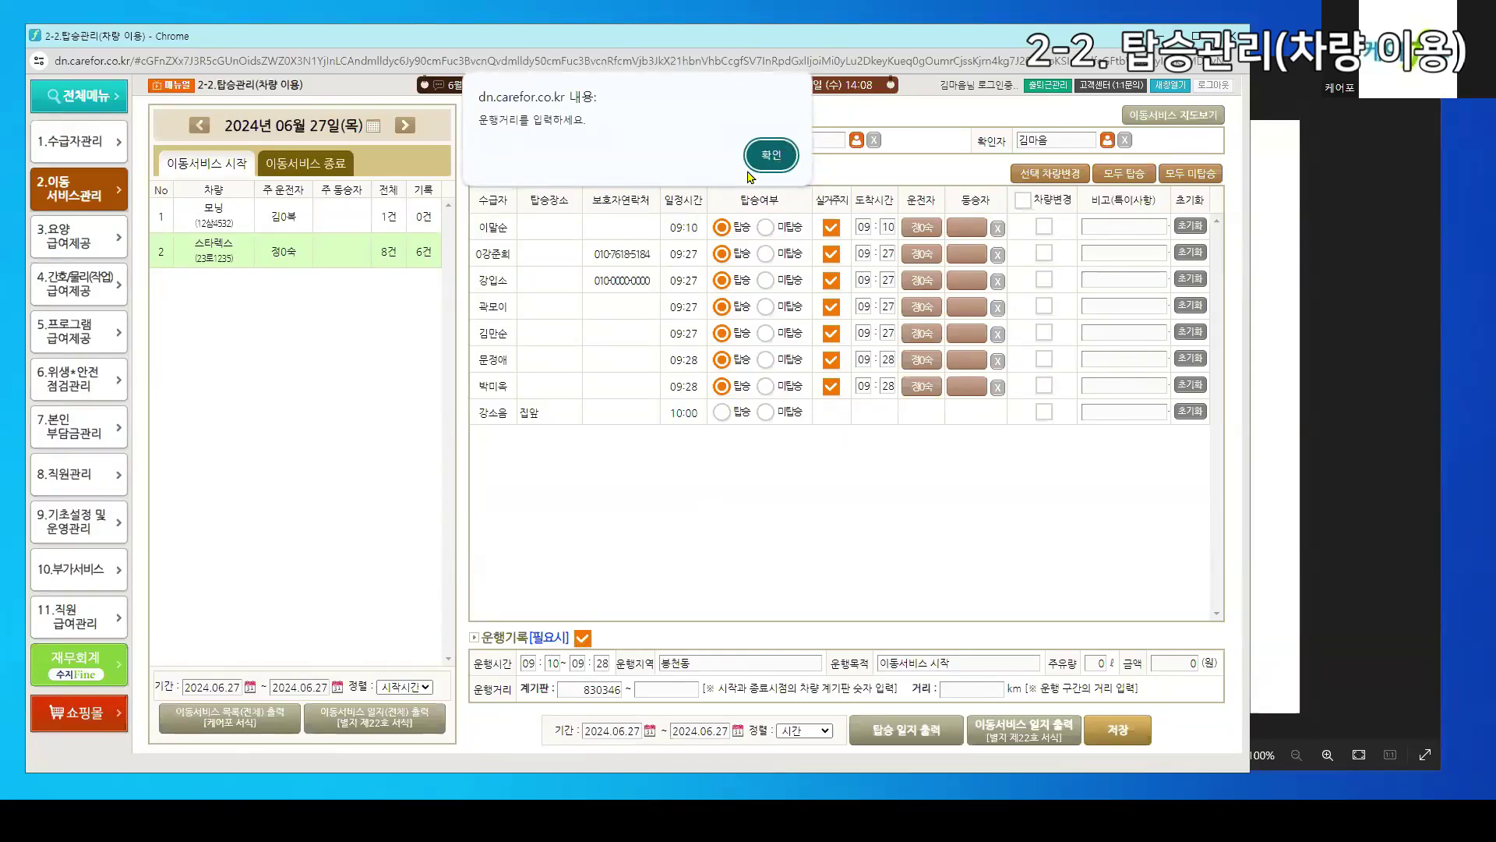
left_click(771, 154)
left_click(583, 638)
left_click(1115, 744)
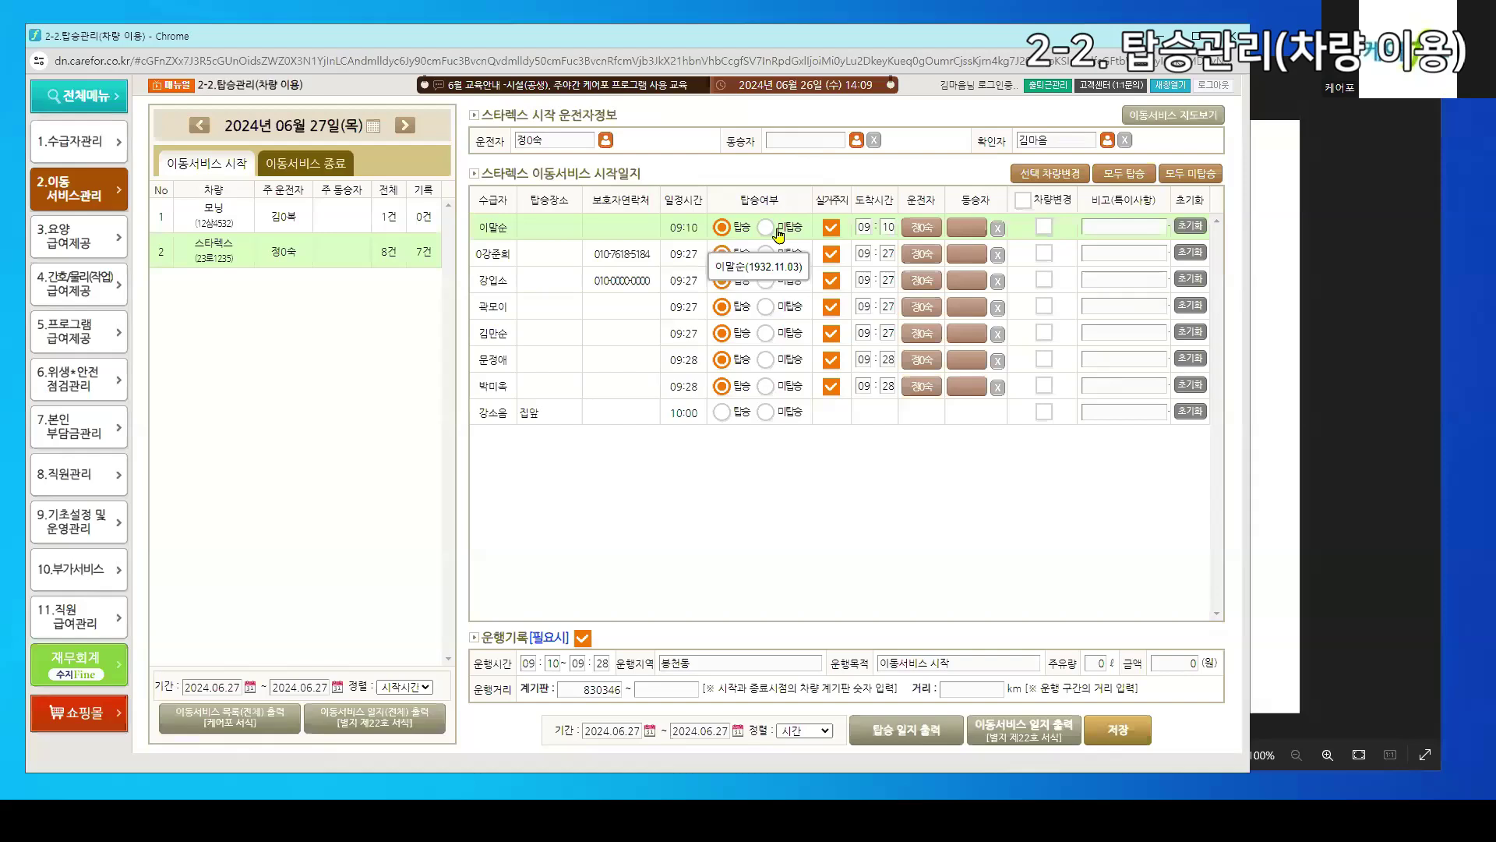
Clear and restore the first recipient's 실거주지 mark, and preview the 이동서비스 일지 in 별지 제22호 서식, closing it without printing
double_click(844, 193)
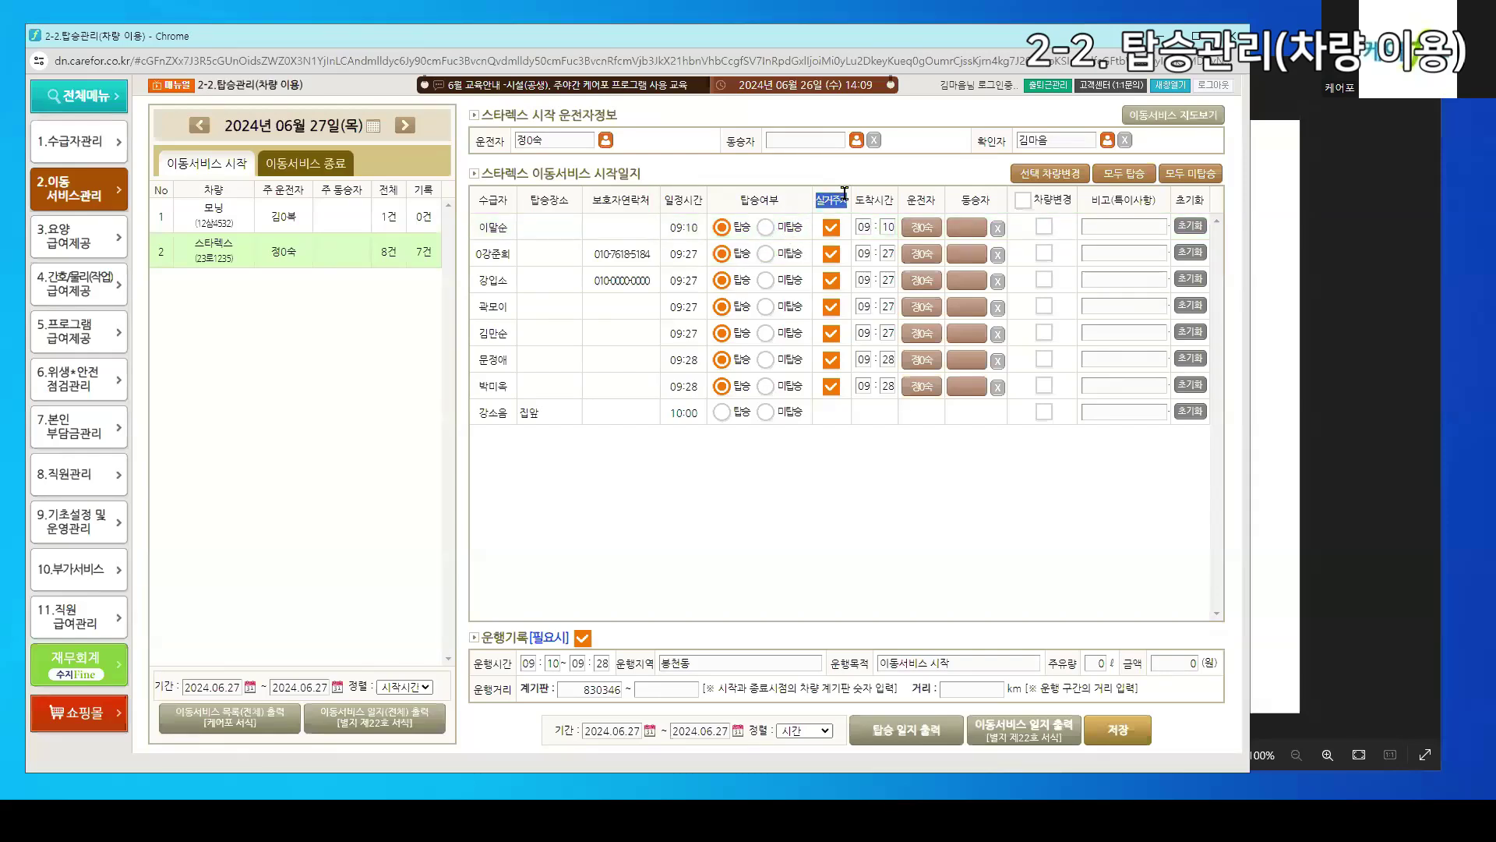
left_click(831, 228)
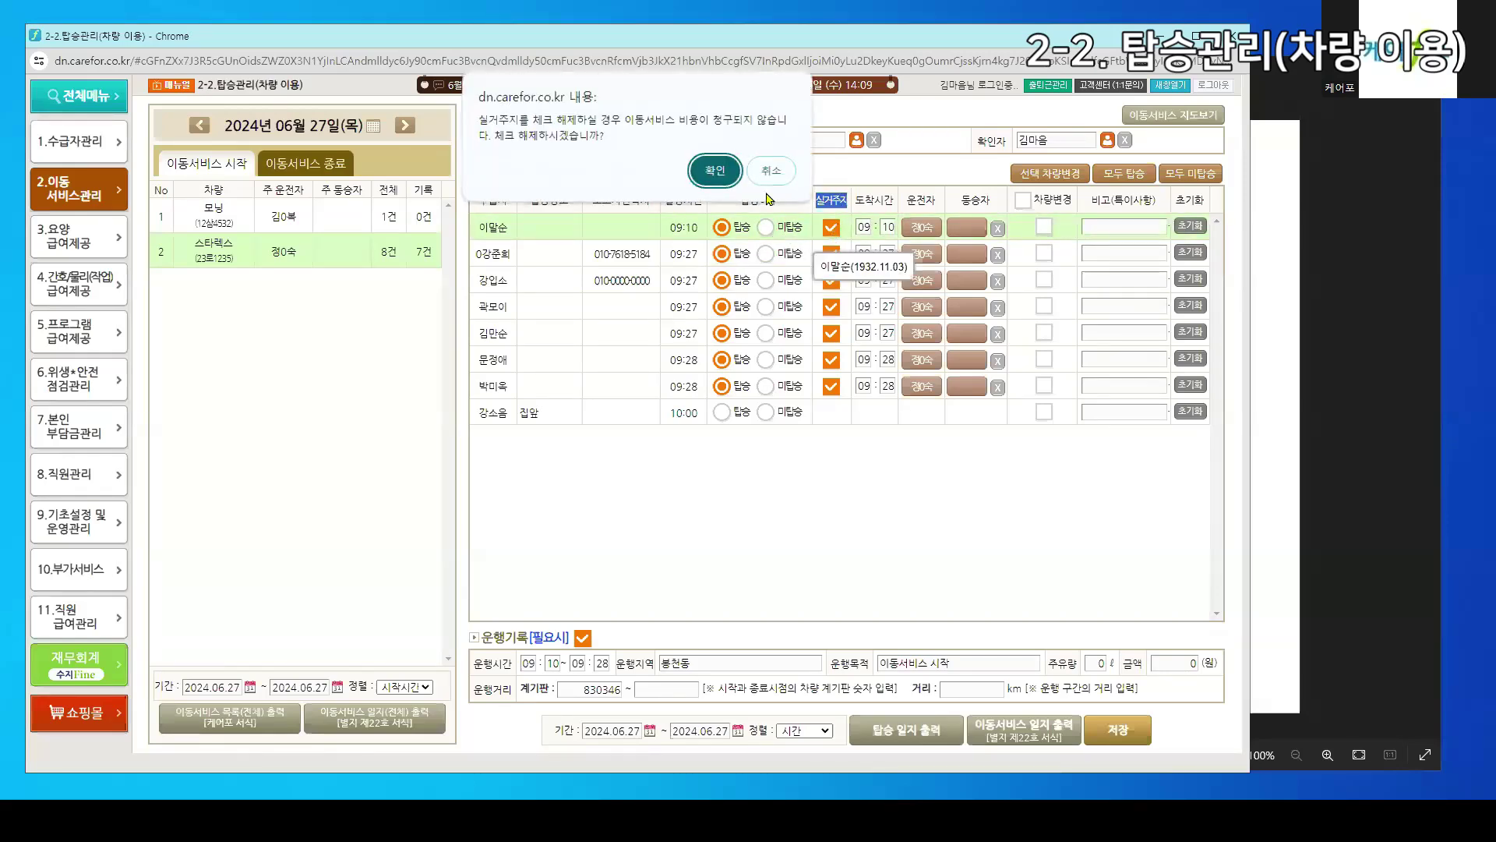
left_click(713, 170)
left_click(831, 228)
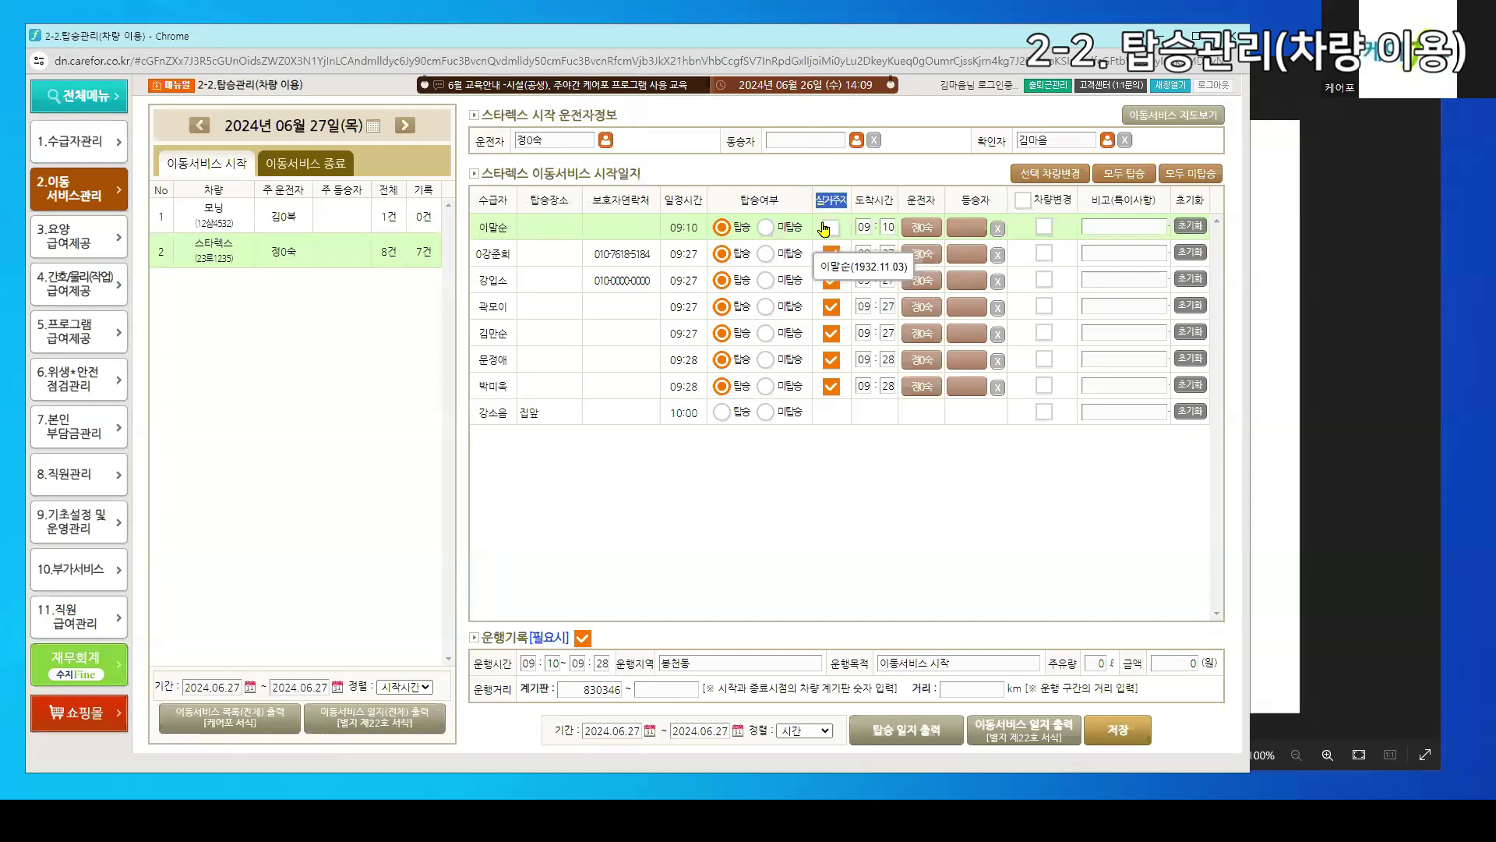
left_click(1014, 736)
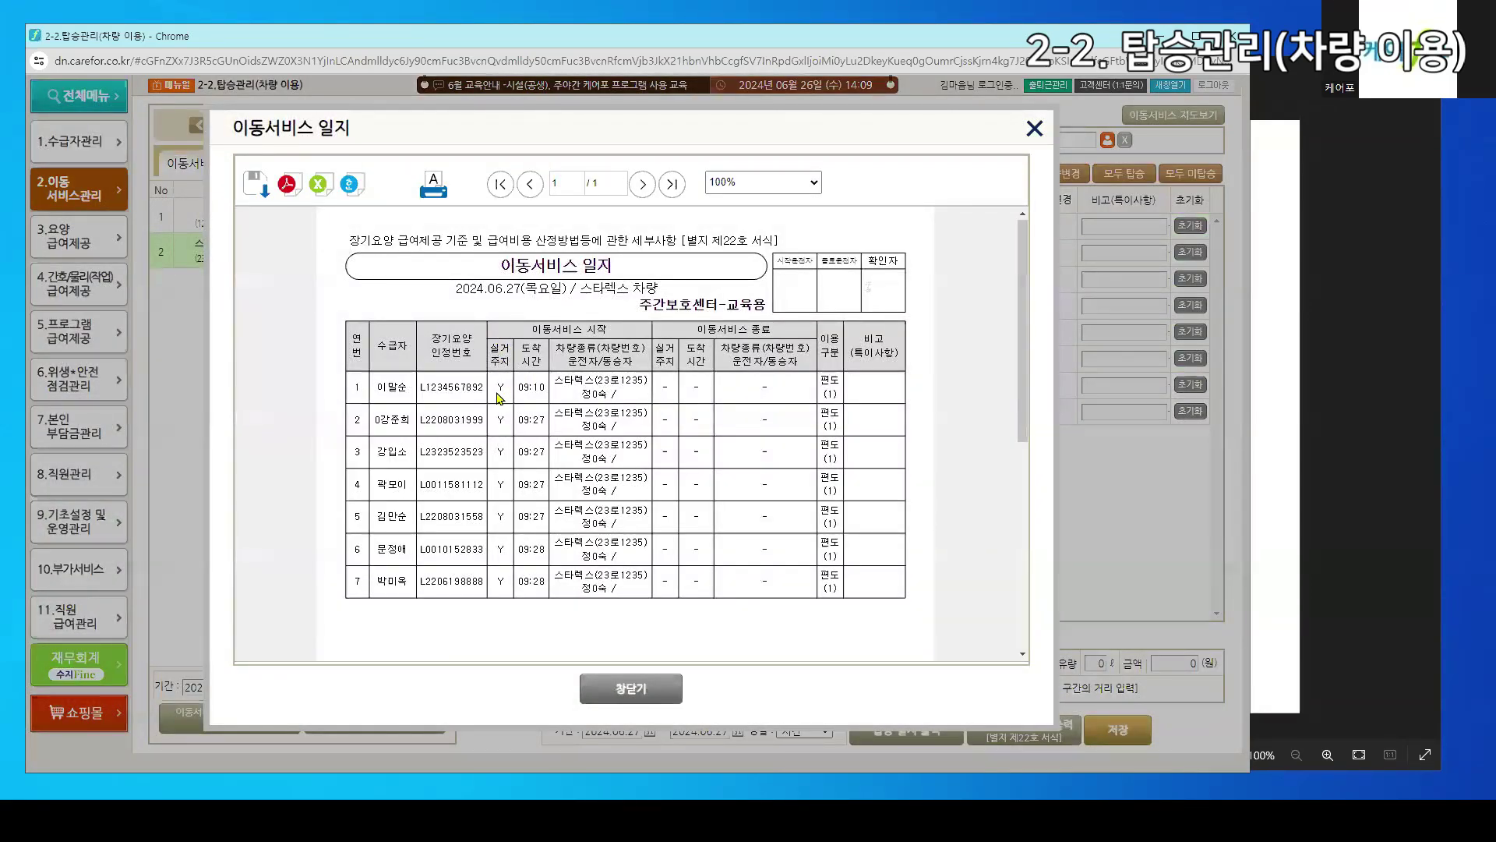
left_click(607, 705)
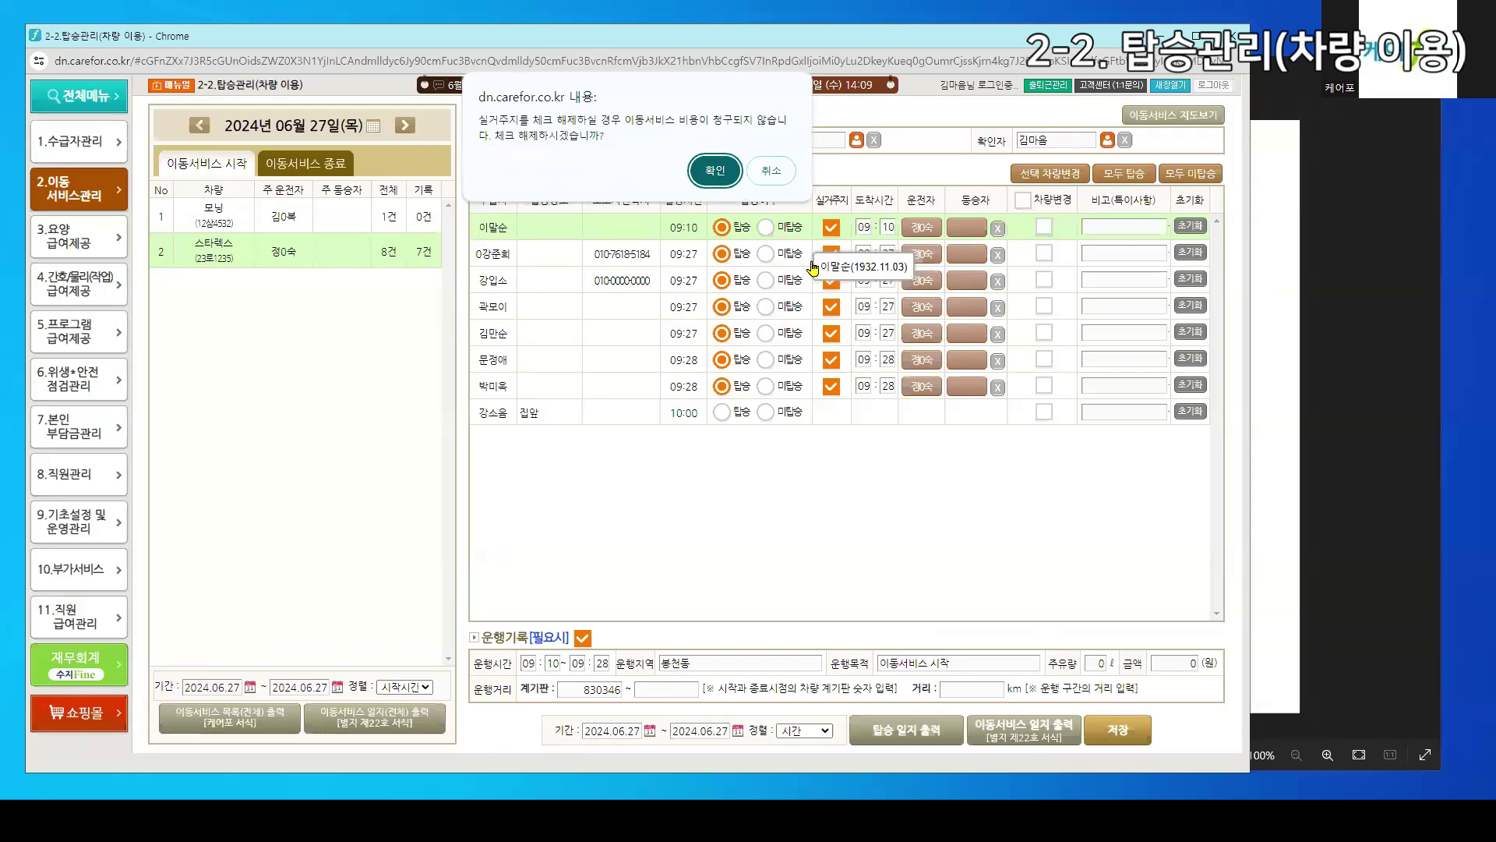
Clear and re-tick 실거주지 for the first recipient, exclude the 운행기록, and save the 스타렉스 시작 log again
left_click(714, 170)
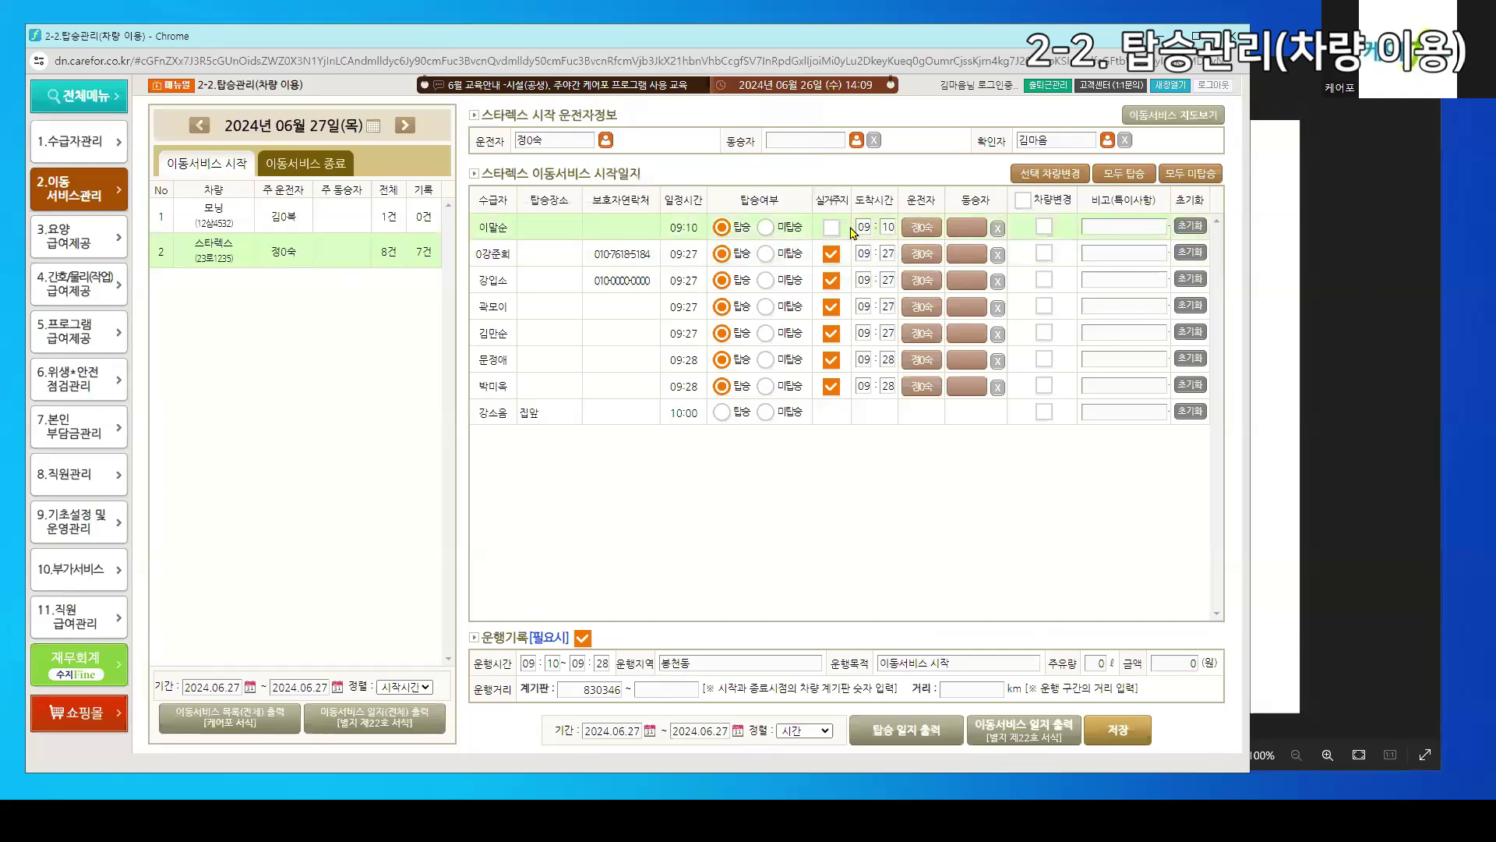
left_click(831, 227)
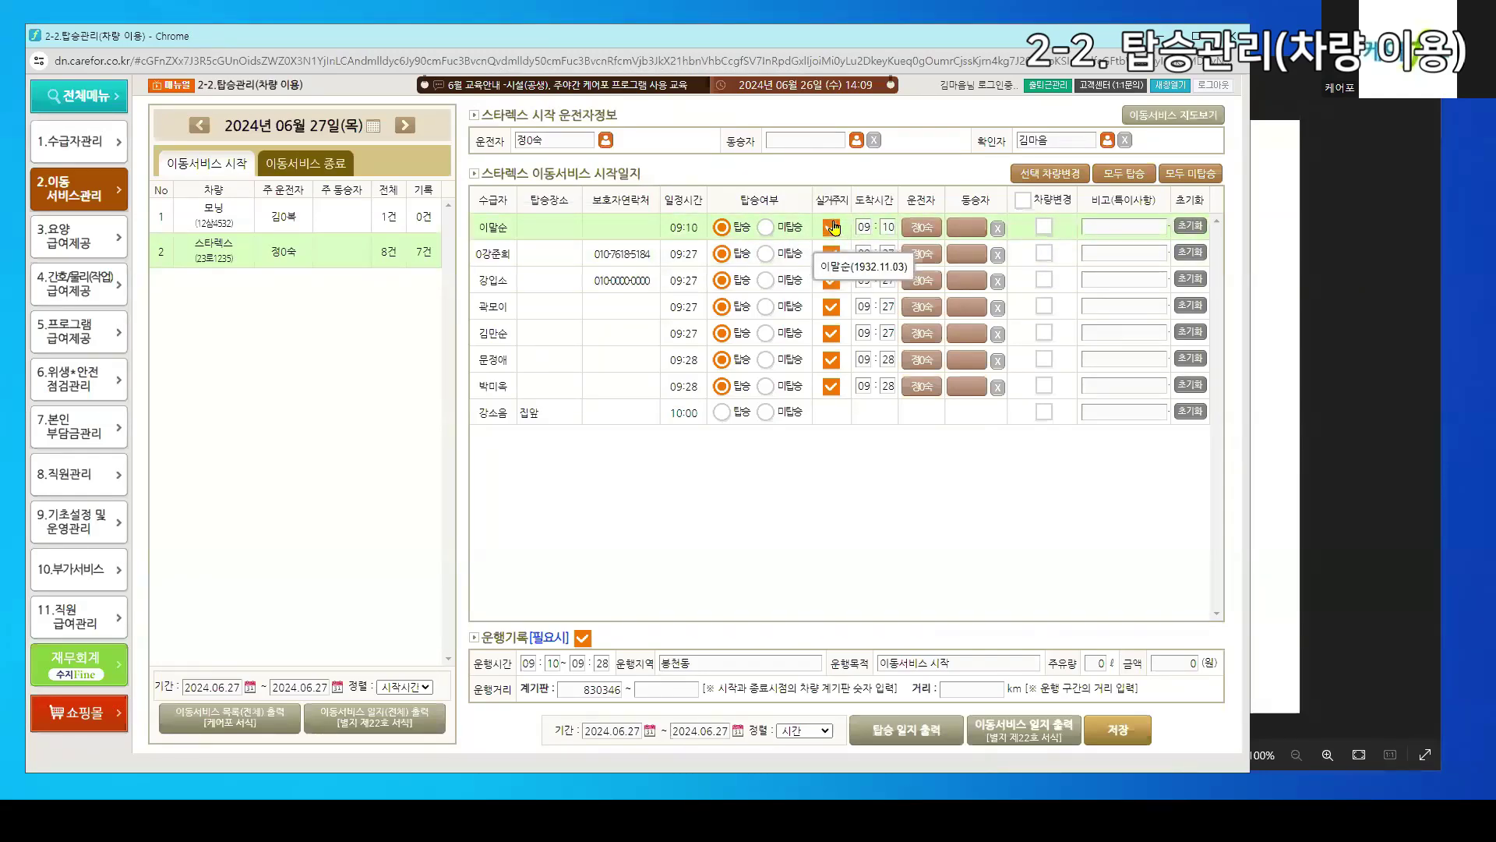
left_click(1117, 729)
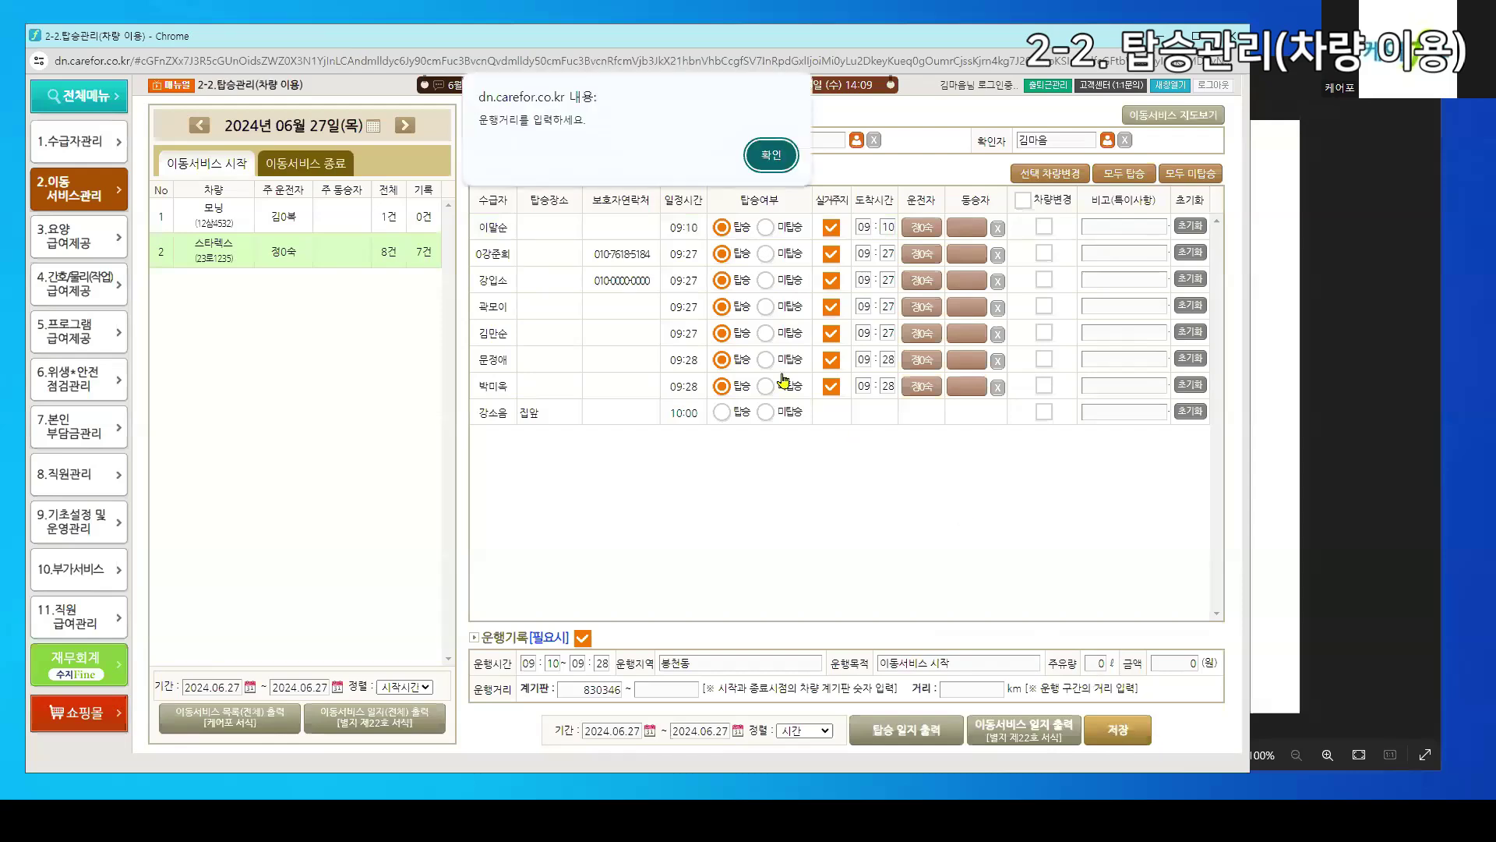
left_click(771, 154)
left_click(582, 637)
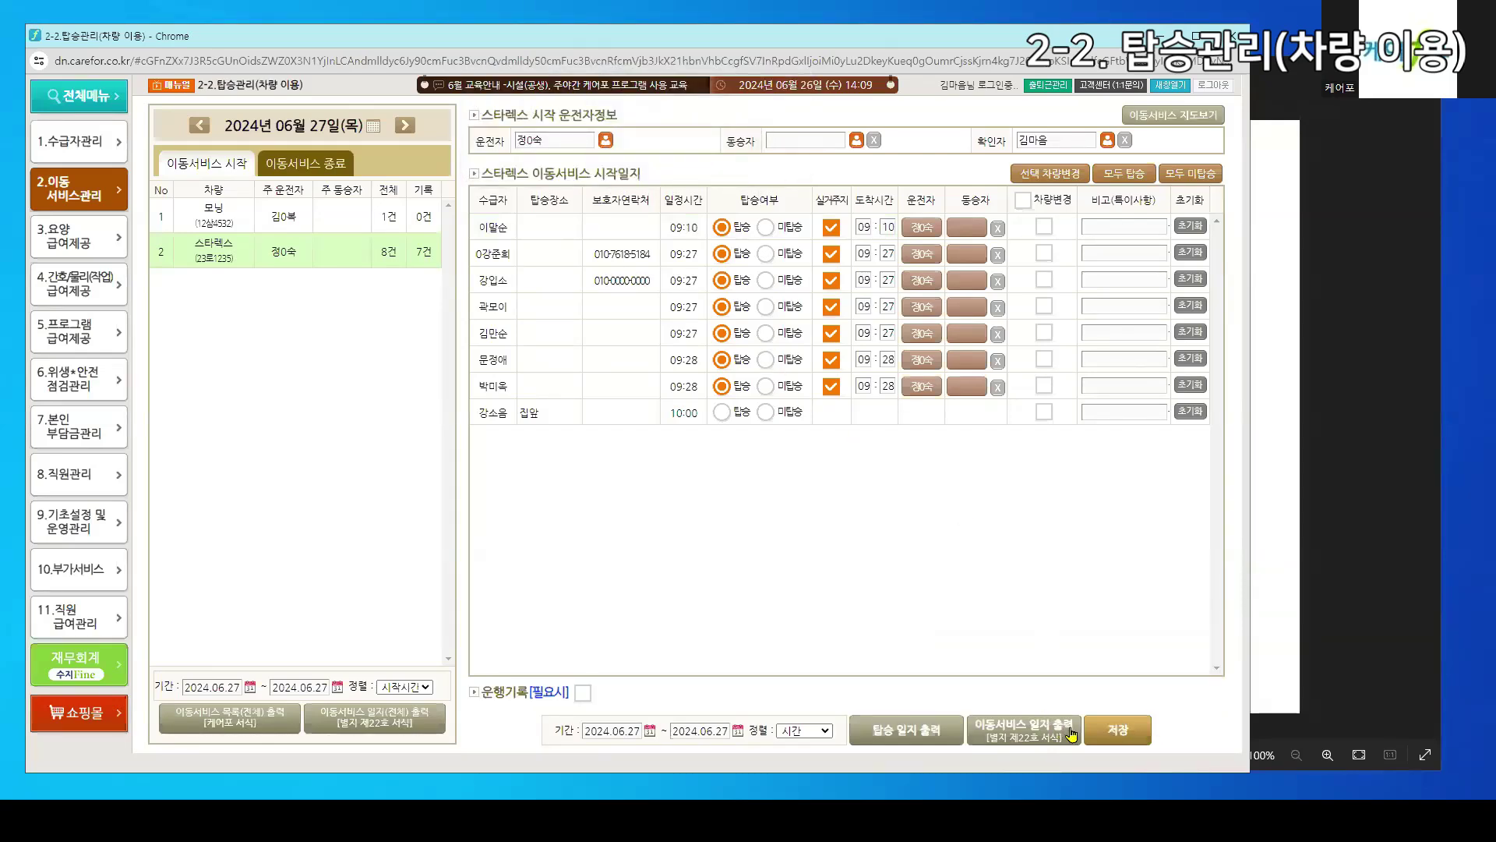
left_click(1116, 732)
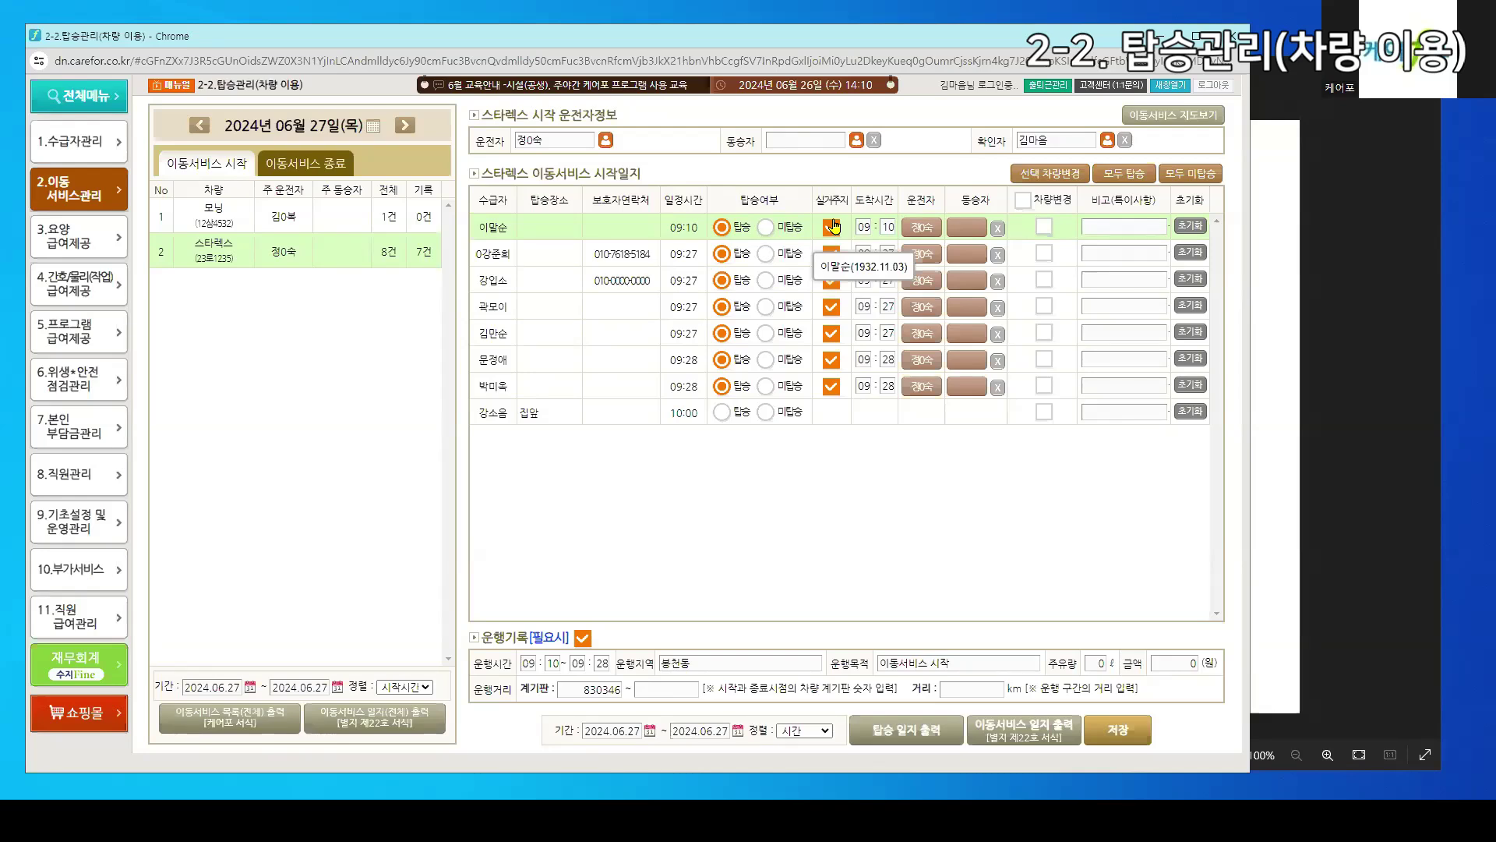
Preview the 2024.06.27 스타렉스 이동서비스 일지 again, close it, and point out the 도착시간 column in the 시작 log
left_click(978, 736)
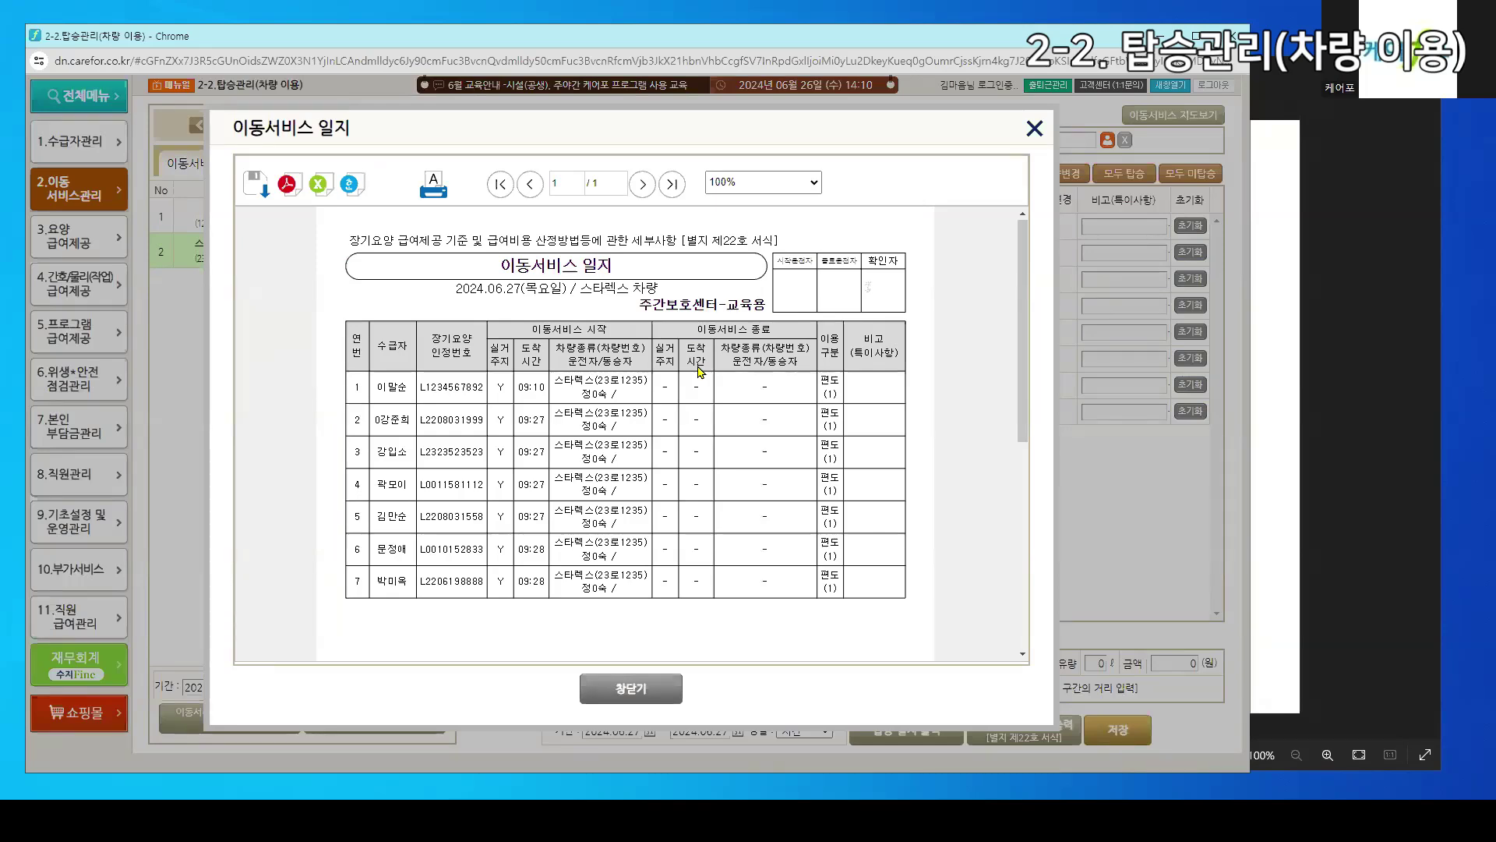
left_click(622, 691)
left_click_drag(855, 204, 924, 201)
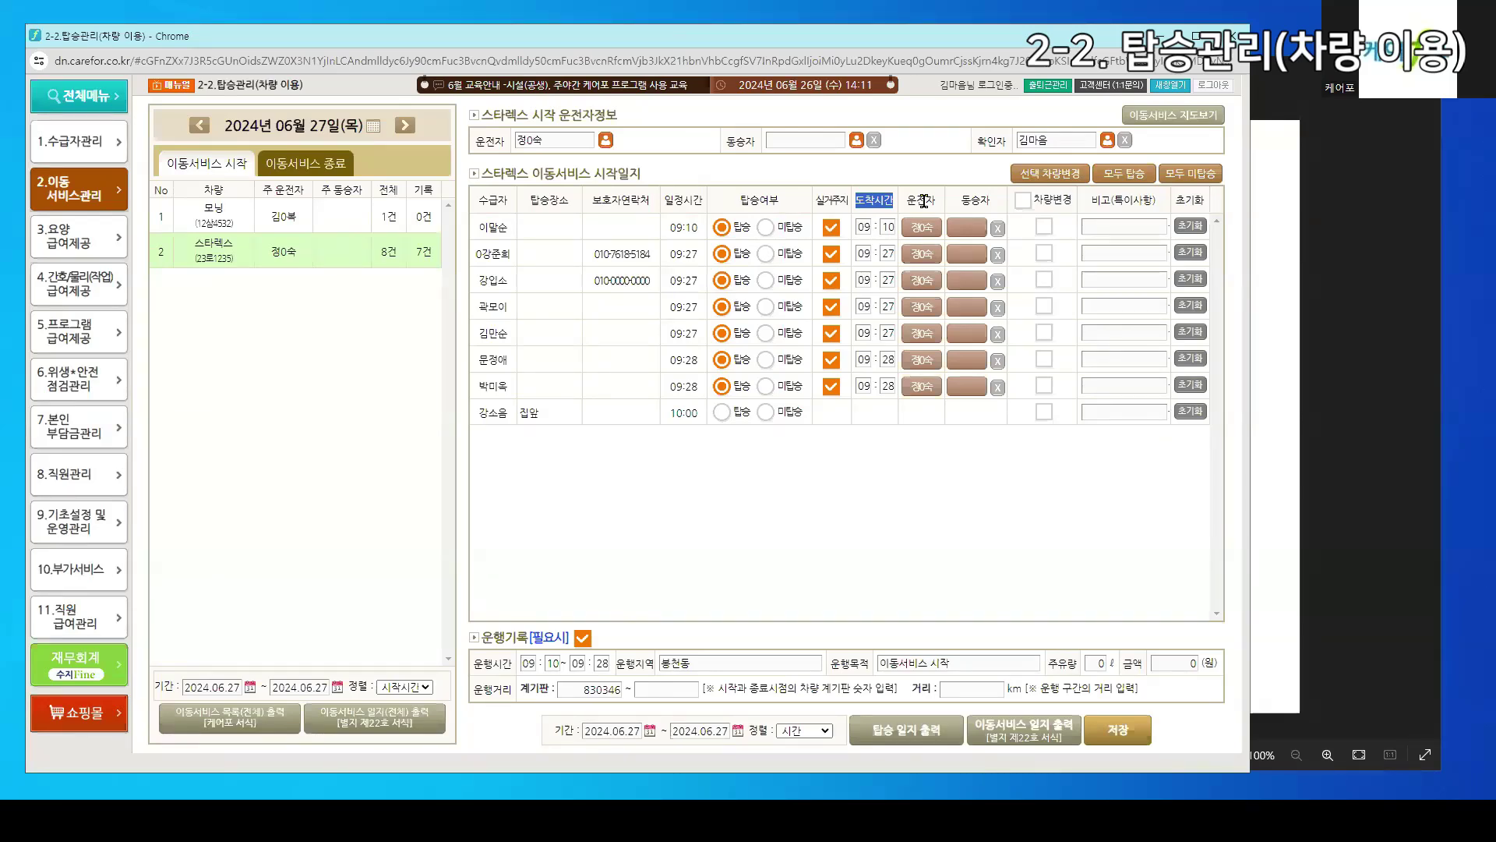
In the 2024.06.27 스타렉스 종료 log, mark the first recipient as 탑승 with 실거주지 ticked, and save without the 운행기록
left_click(283, 168)
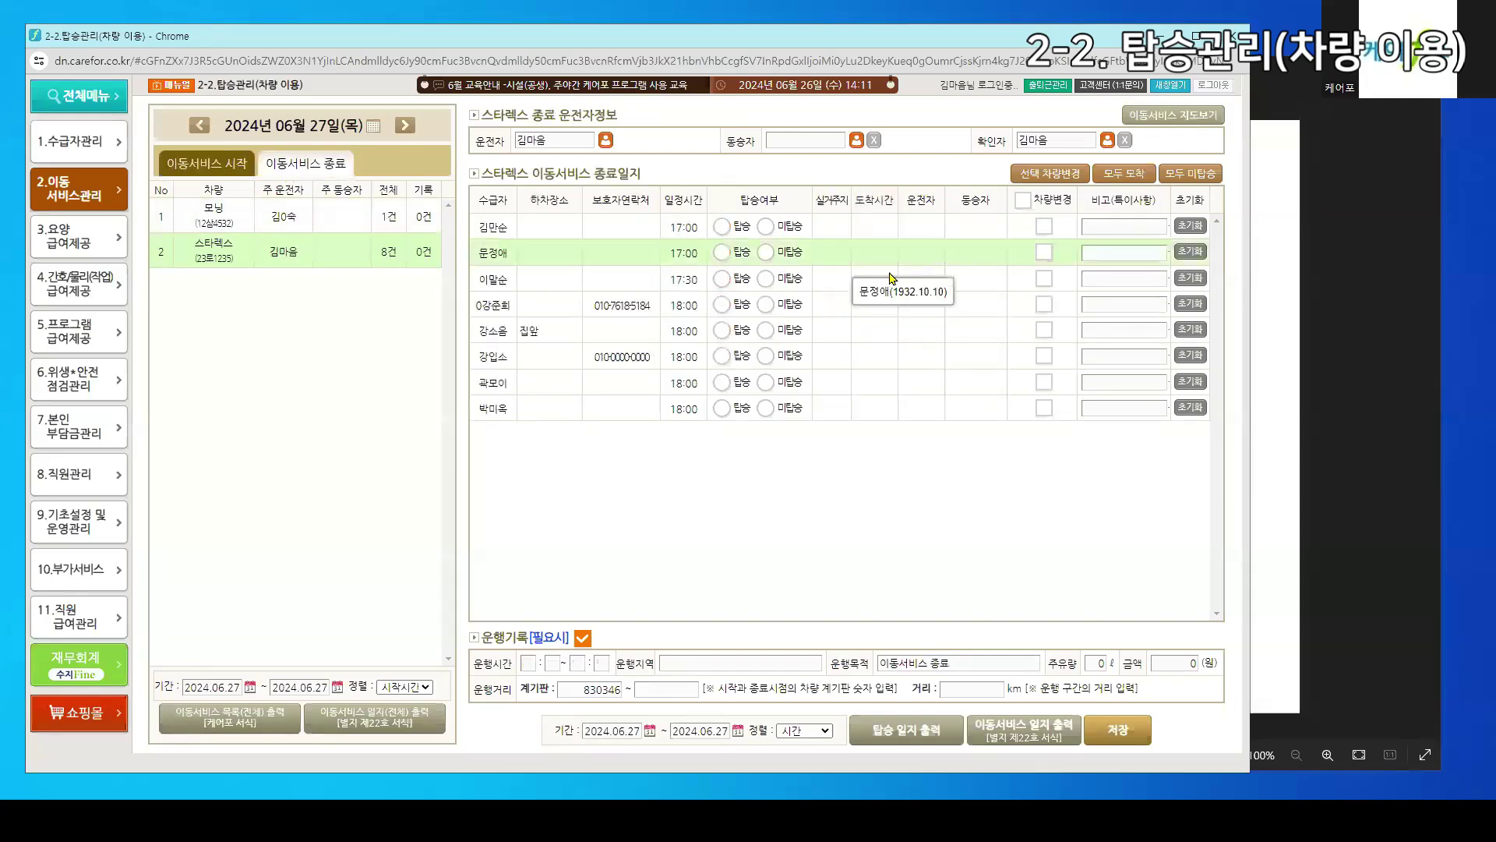
left_click(721, 227)
left_click(830, 226)
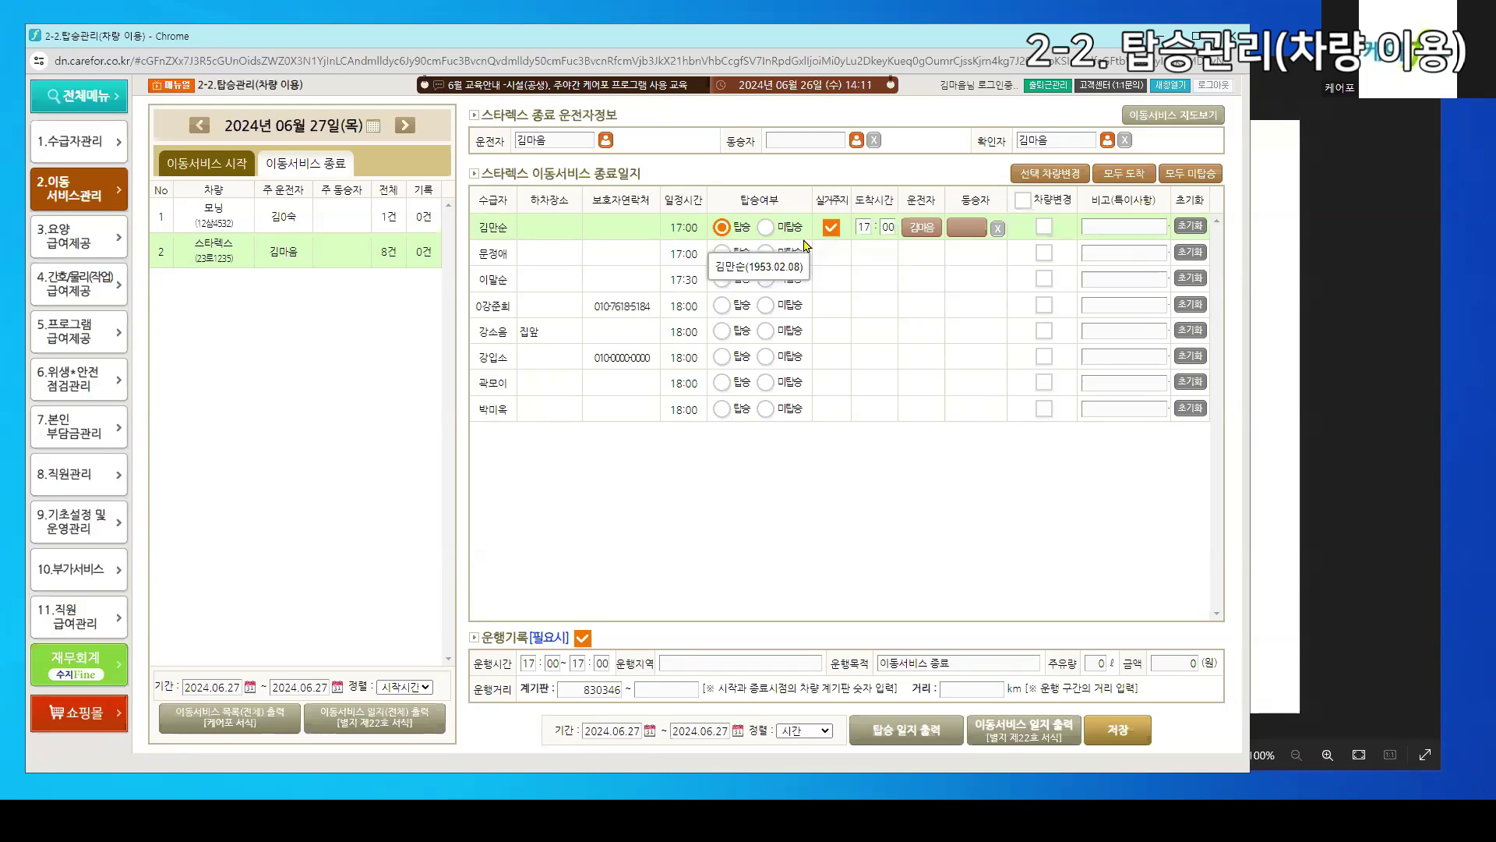
left_click(1143, 736)
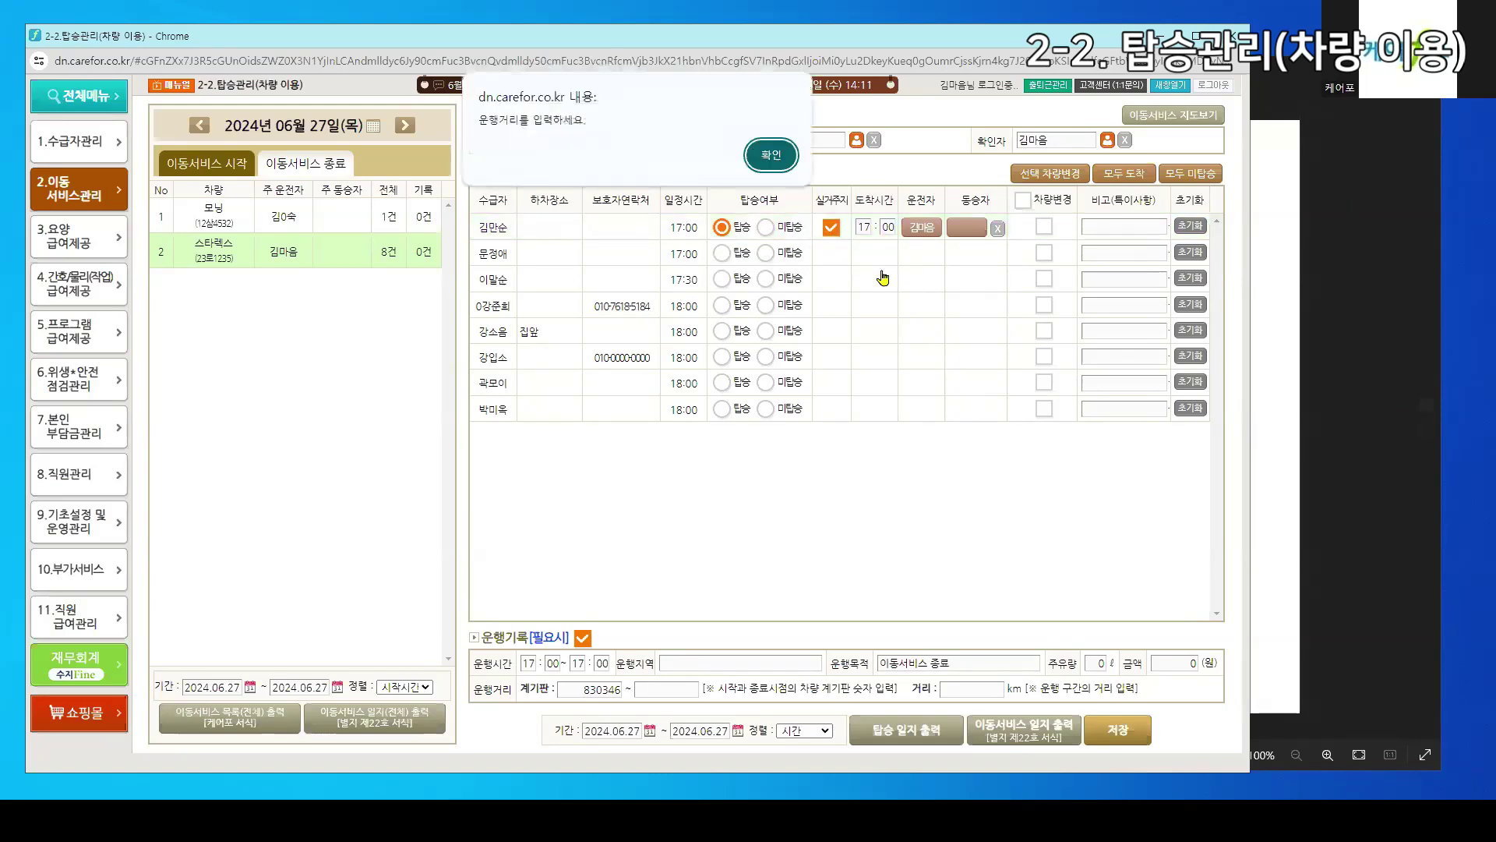
left_click(771, 155)
left_click(582, 638)
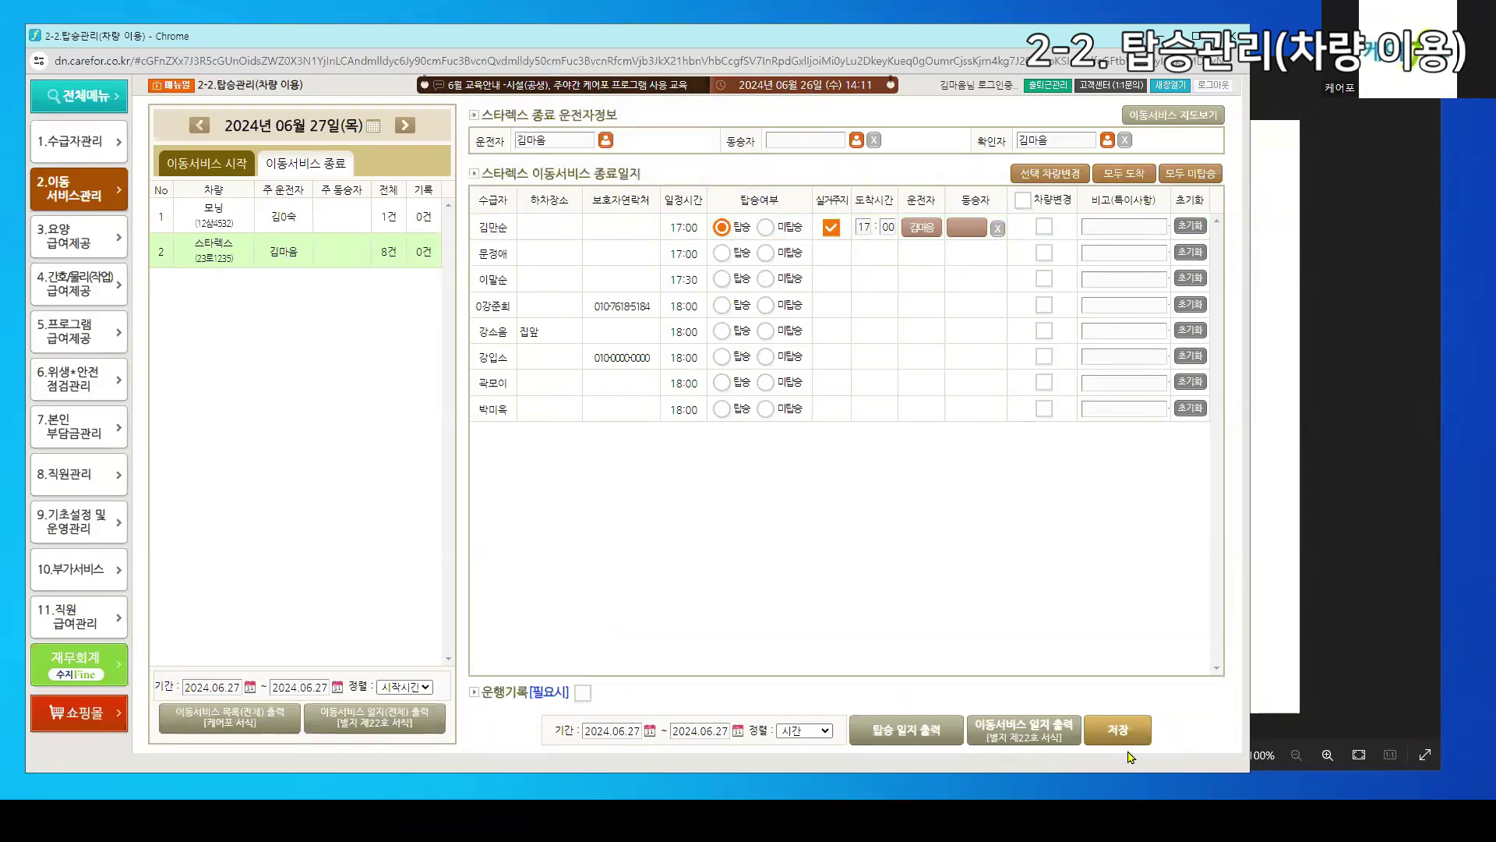
left_click(1130, 742)
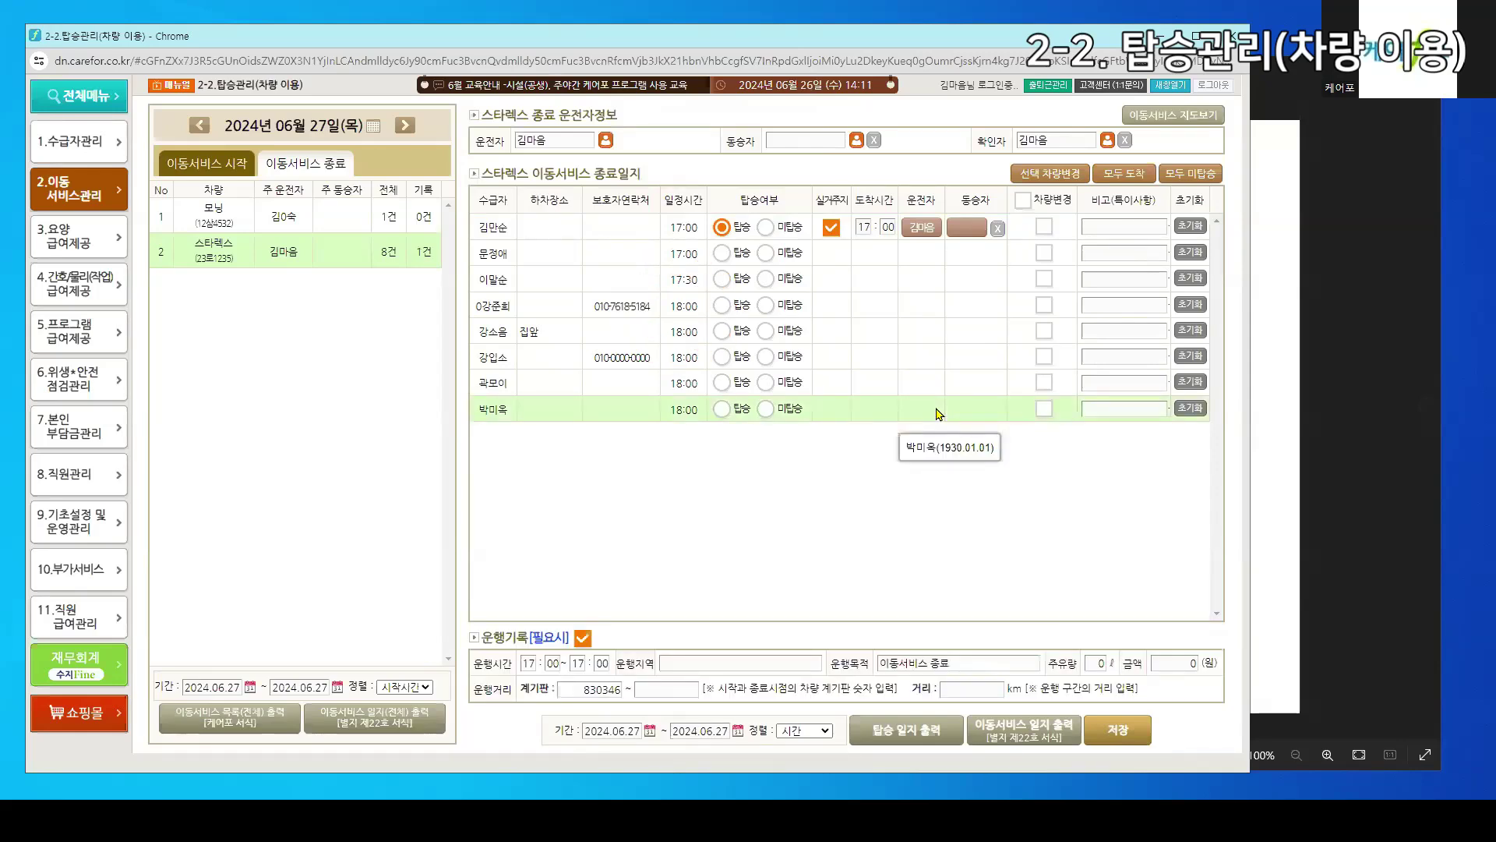
Show 3-1.요양급여 제공 기록 in a separate window and view the eighth recipient's service times for 2024.06.24~2024.06.30
left_click(1166, 89)
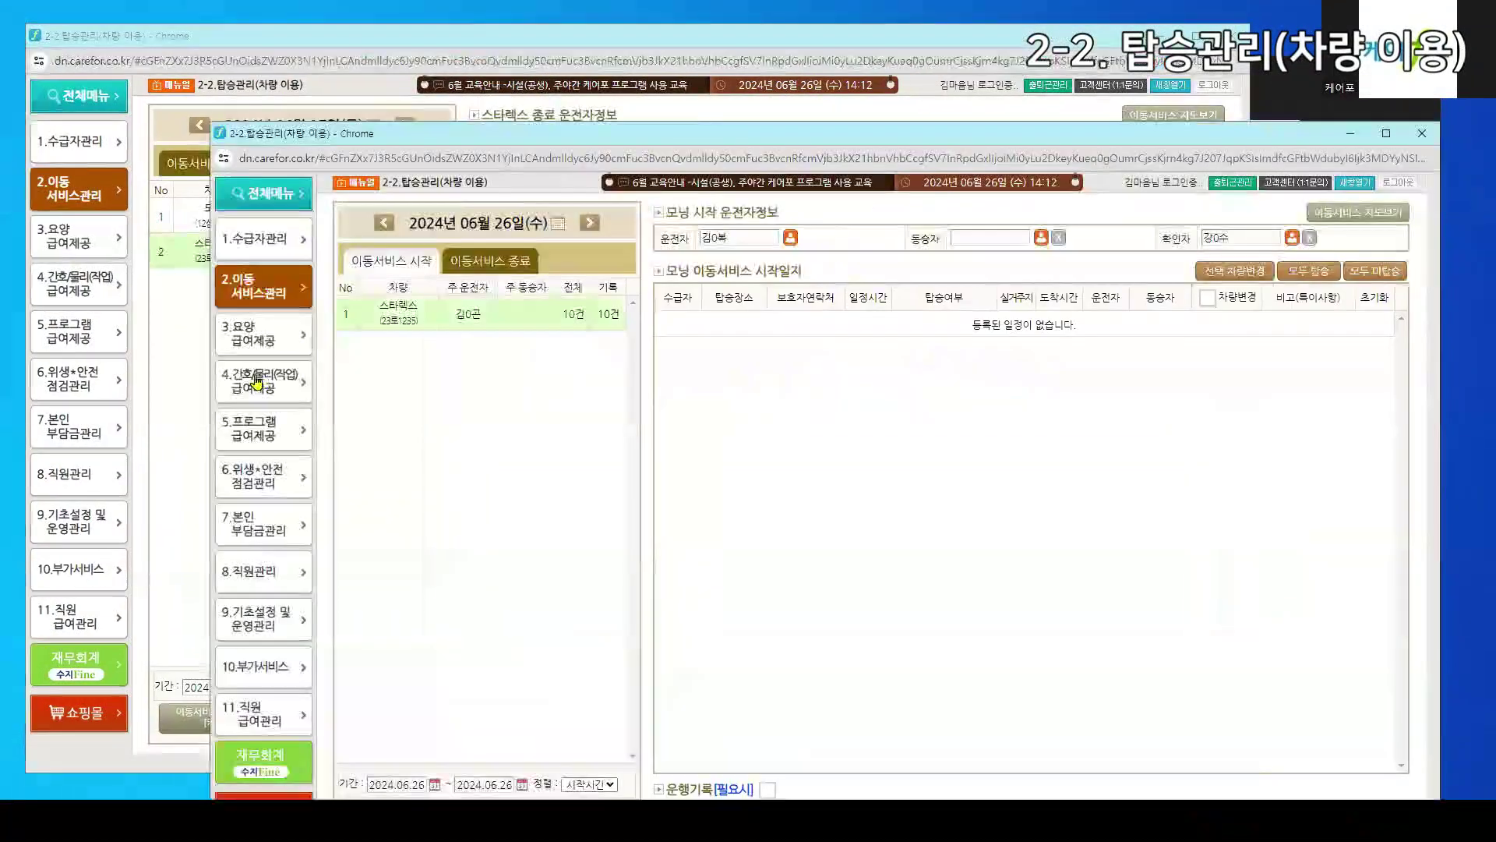
mouse_move(257, 335)
left_click(452, 241)
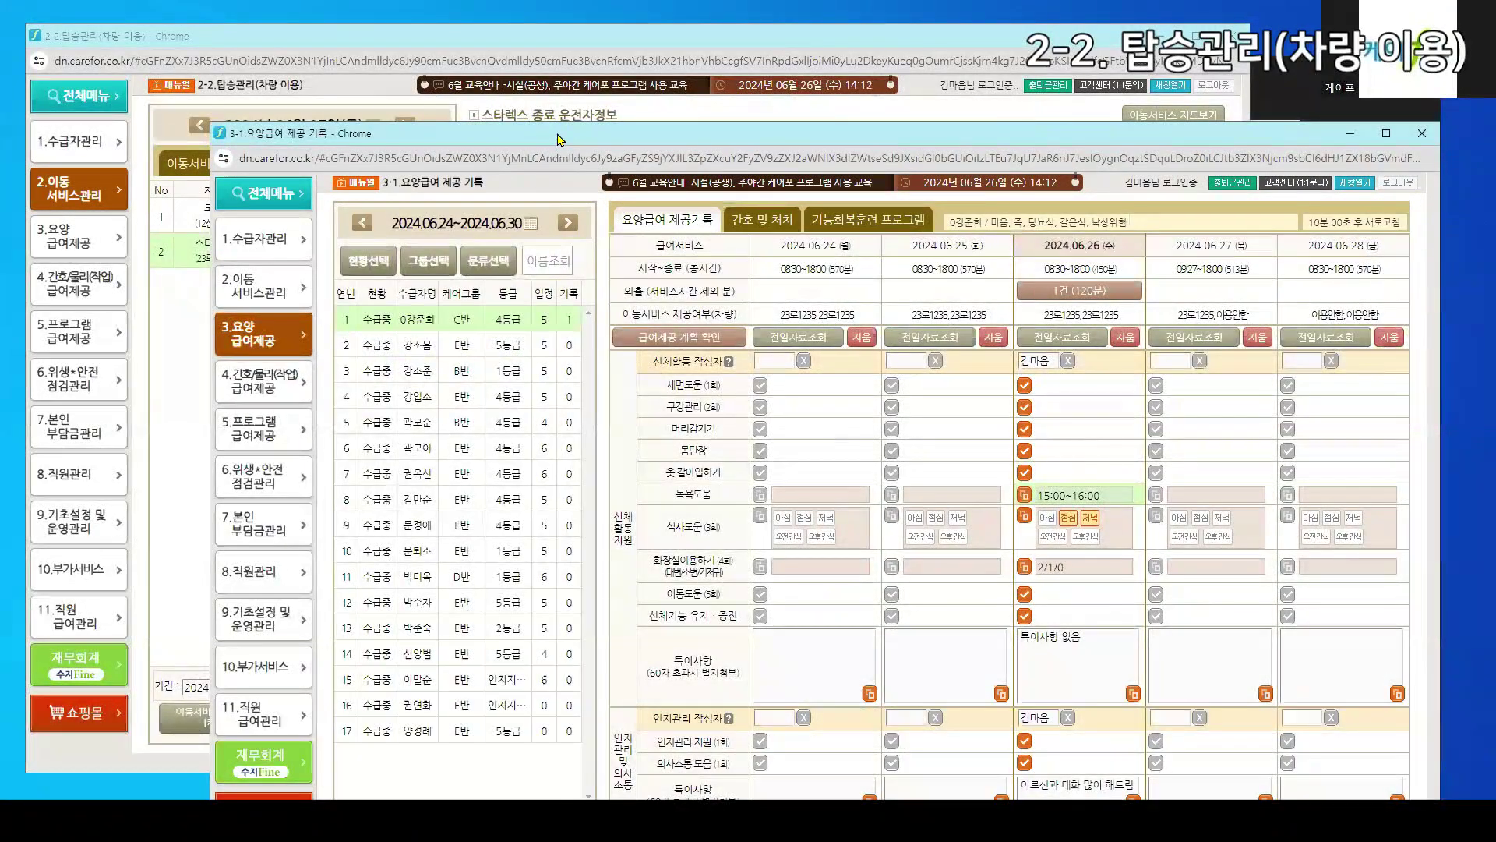
left_click_drag(558, 140, 483, 316)
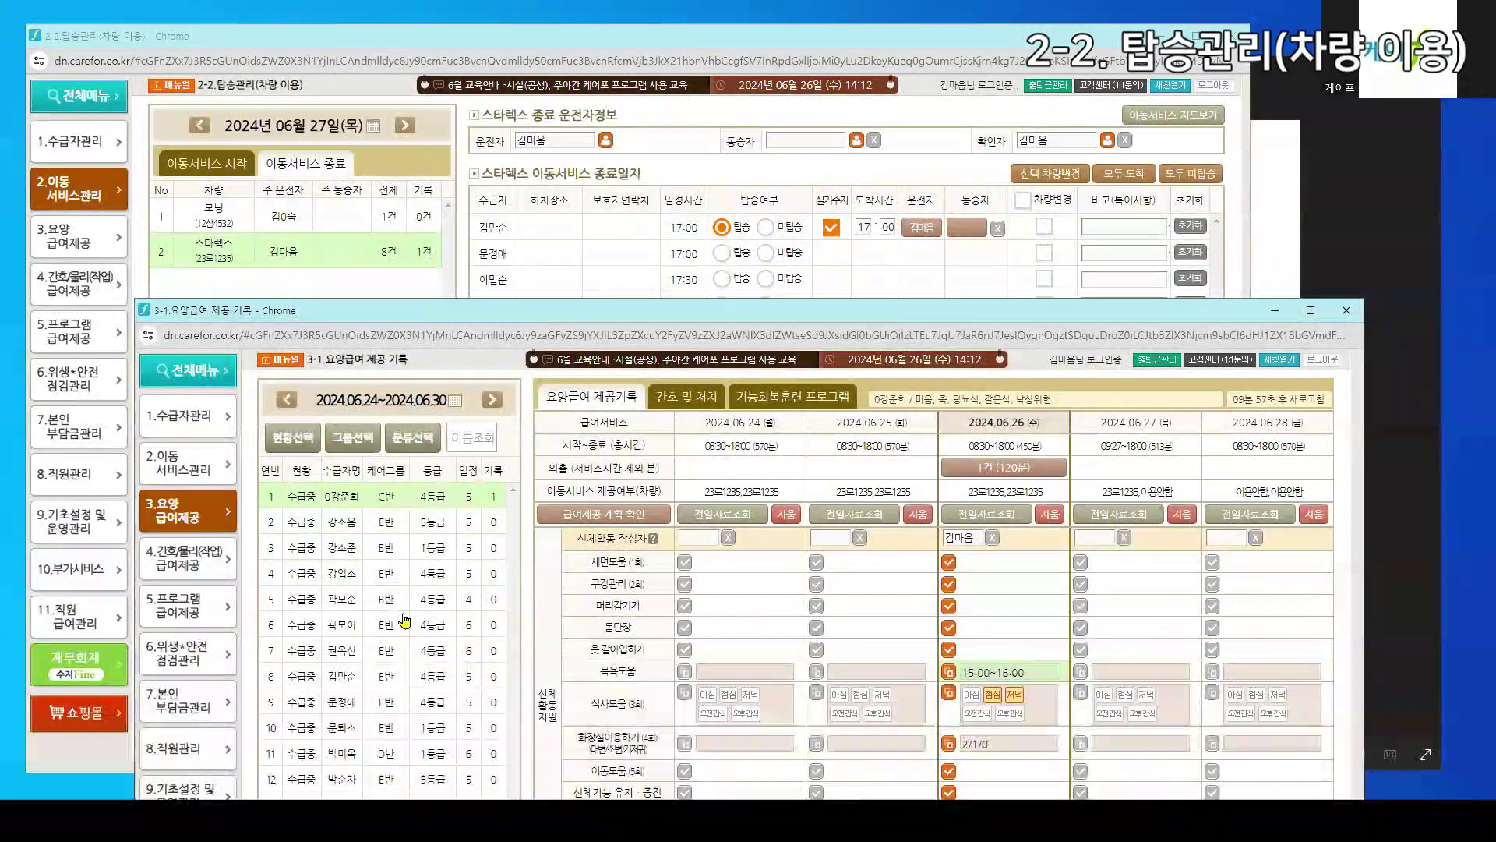
left_click(385, 676)
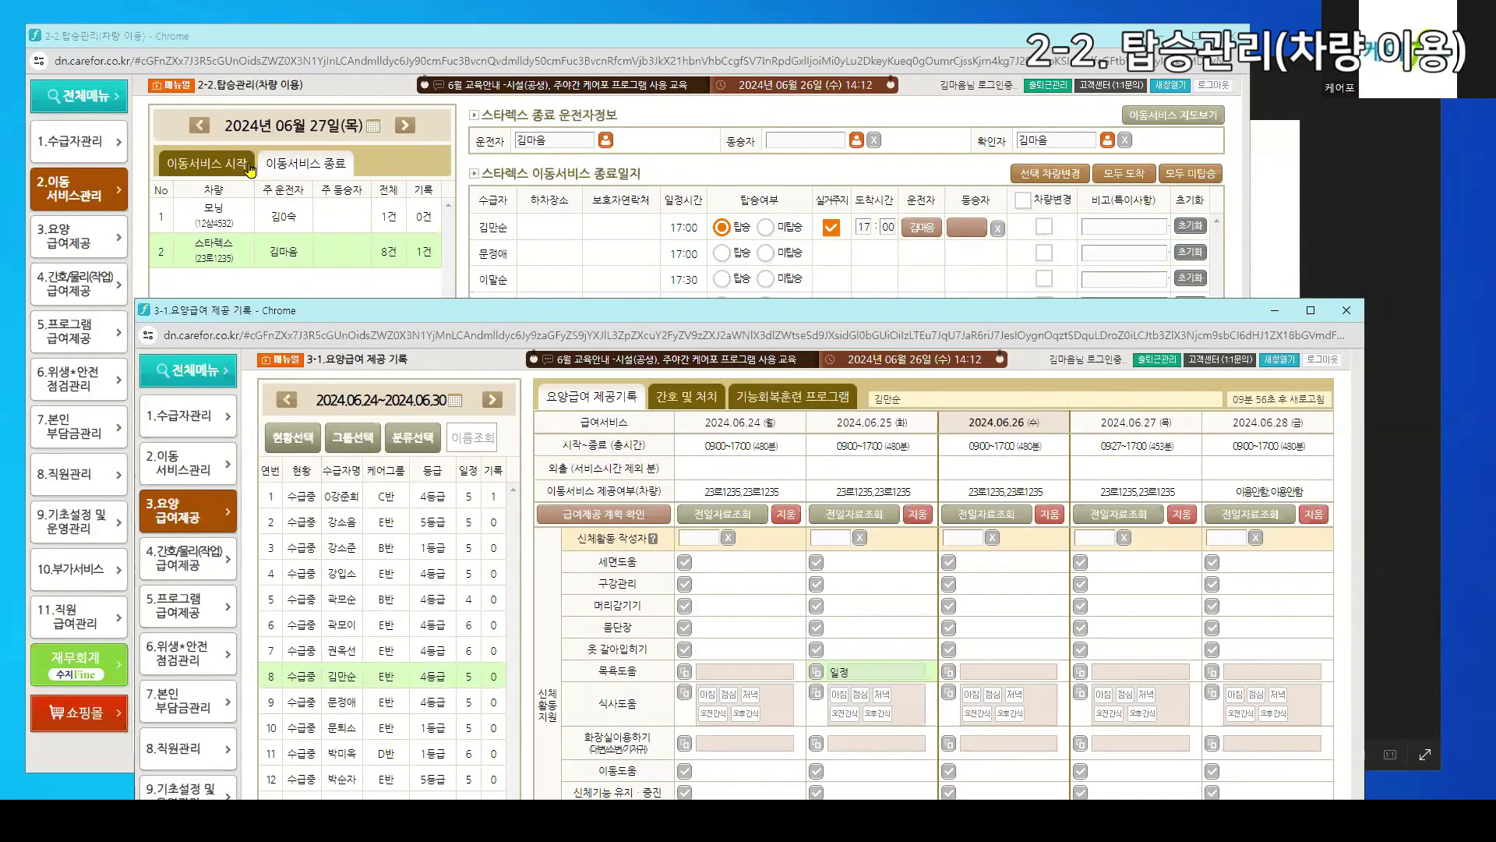
left_click_drag(1099, 446, 1190, 448)
left_click_drag(1091, 311, 957, 99)
Preview the recipient's 장기요양급여 제공기록지, and close both the preview and the 3-1 window
left_click(795, 795)
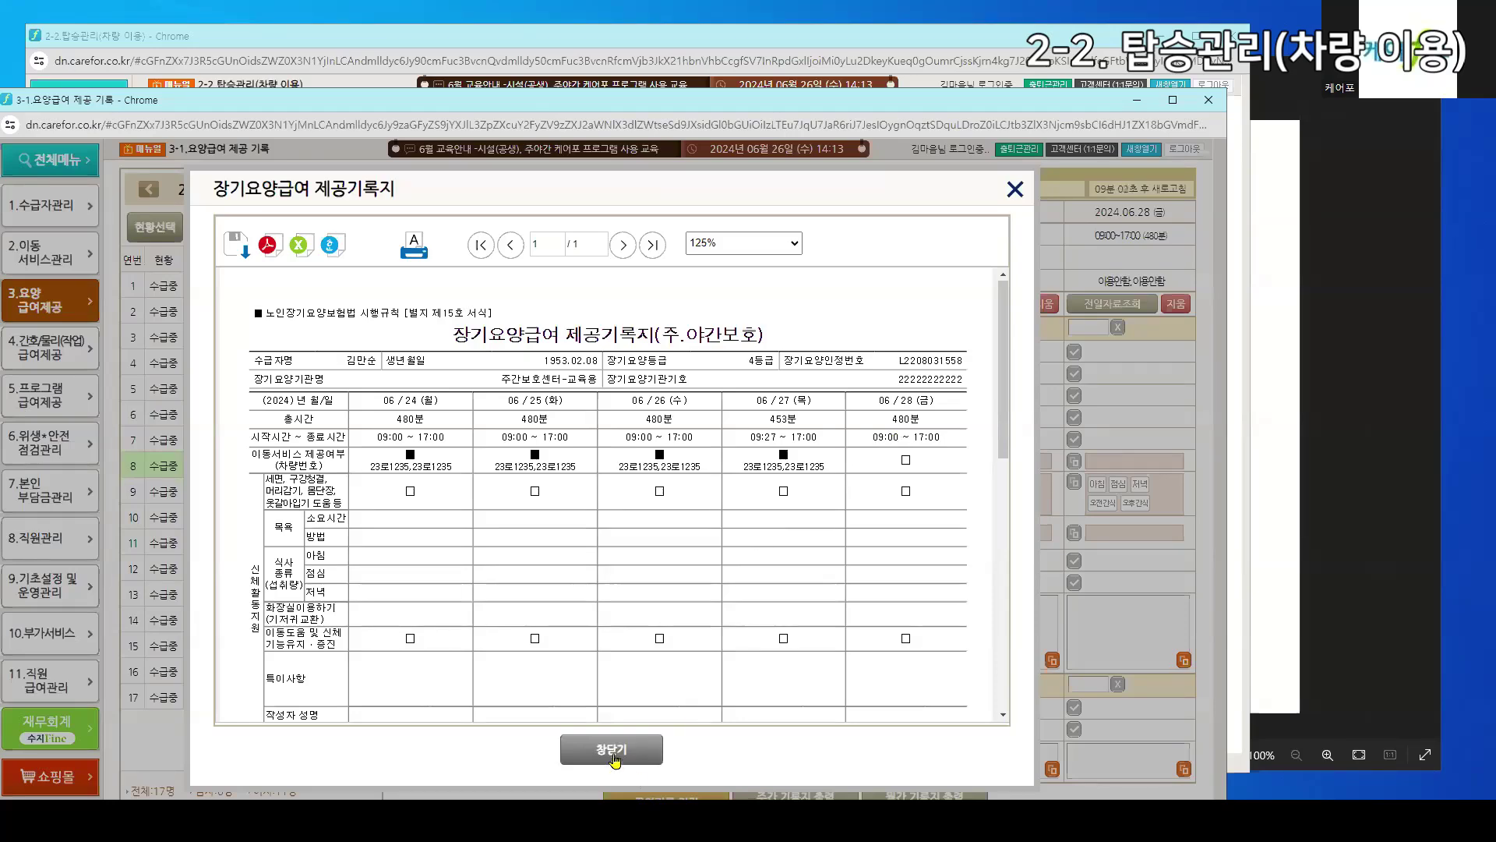
left_click(611, 749)
left_click(1208, 99)
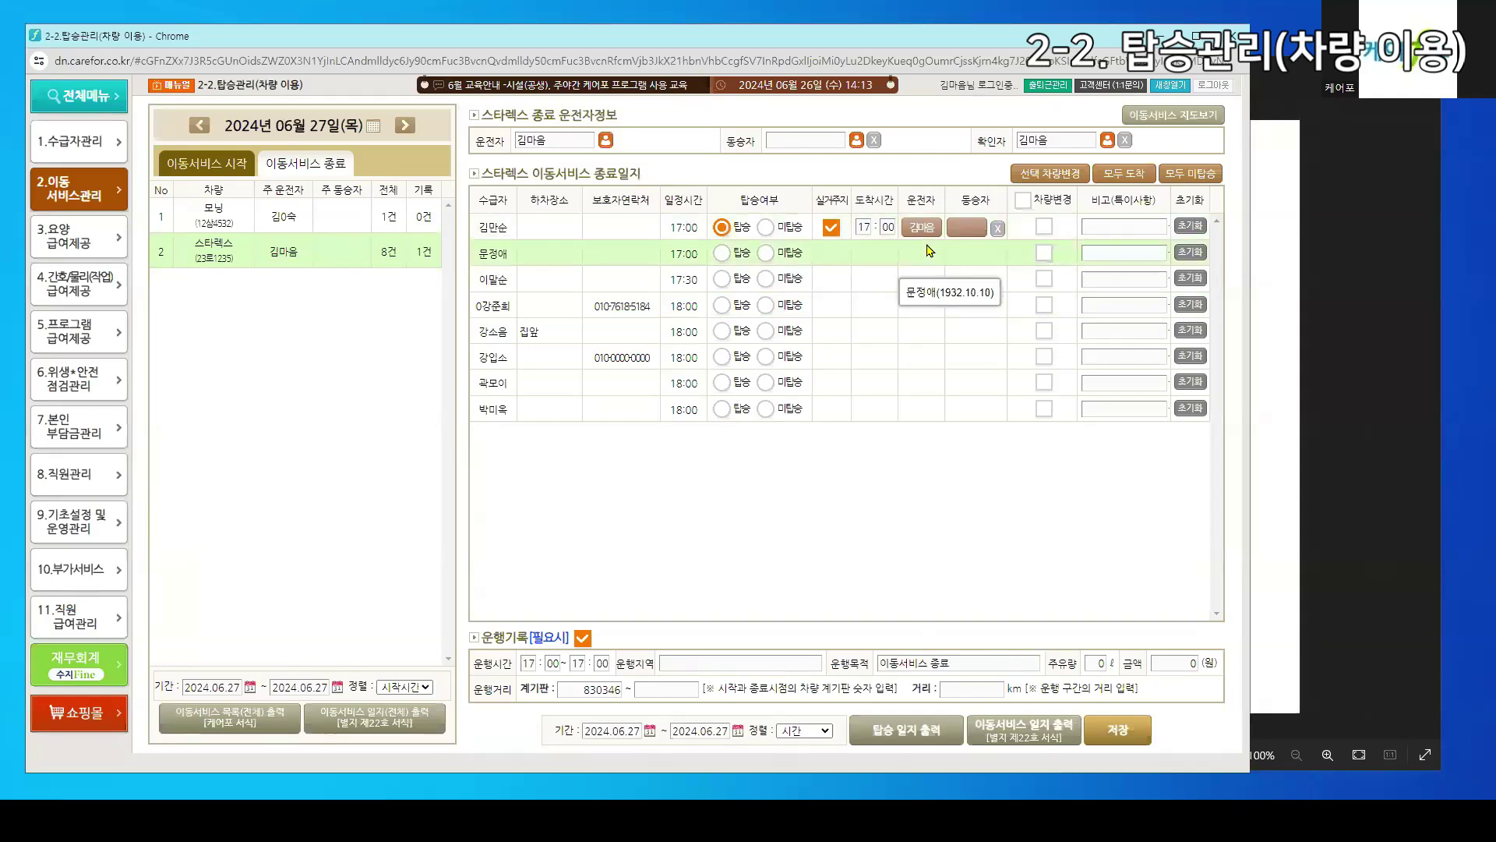
Show the 일괄차량변경 options for the first recipient in the 스타렉스 종료 log, and close them without saving
left_click(833, 227)
left_click(833, 228)
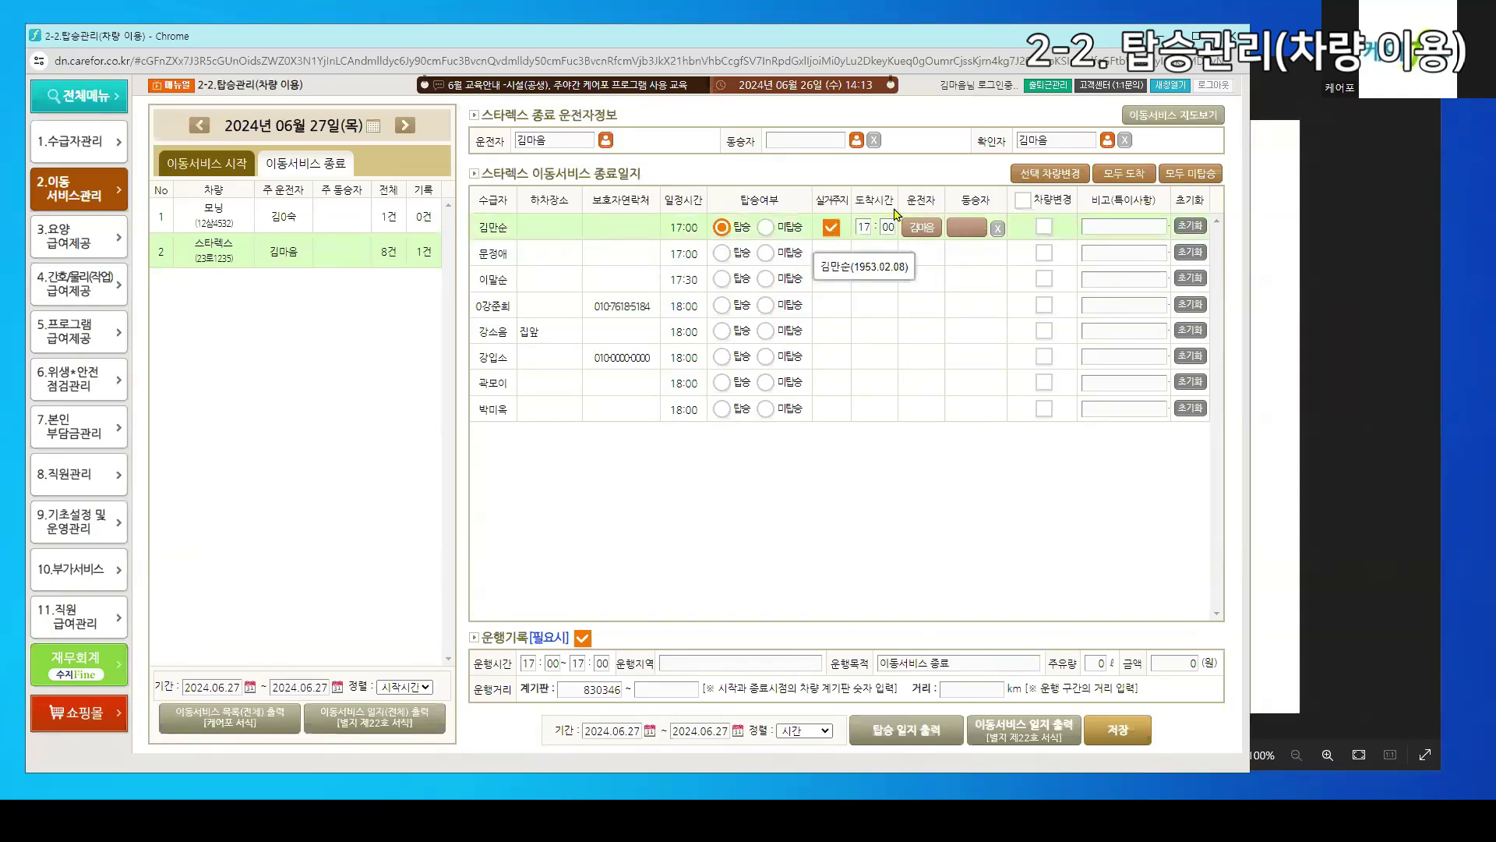
left_click(1023, 201)
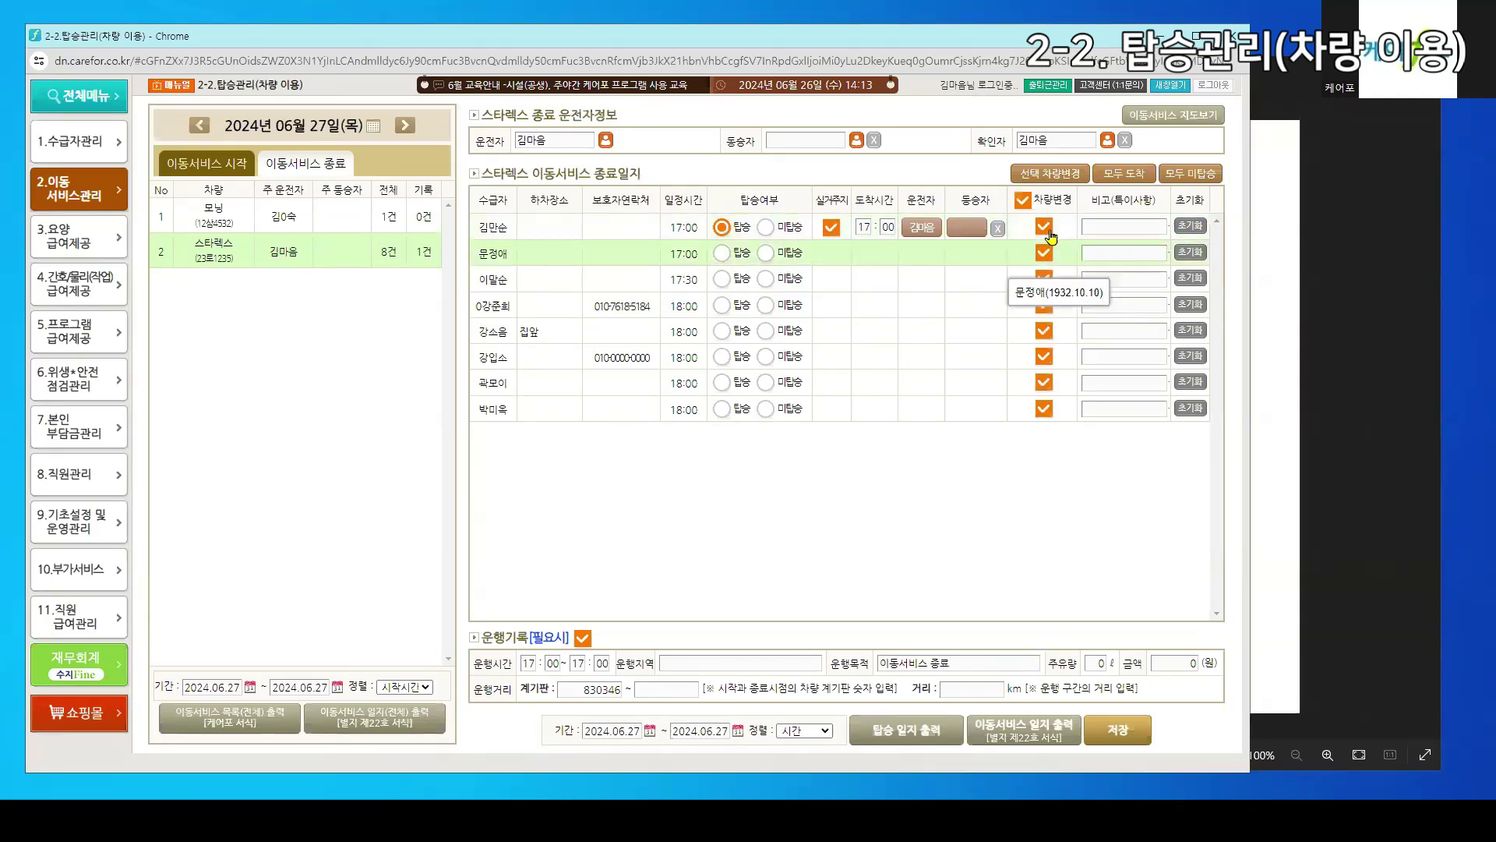
left_click(1023, 201)
left_click(1044, 226)
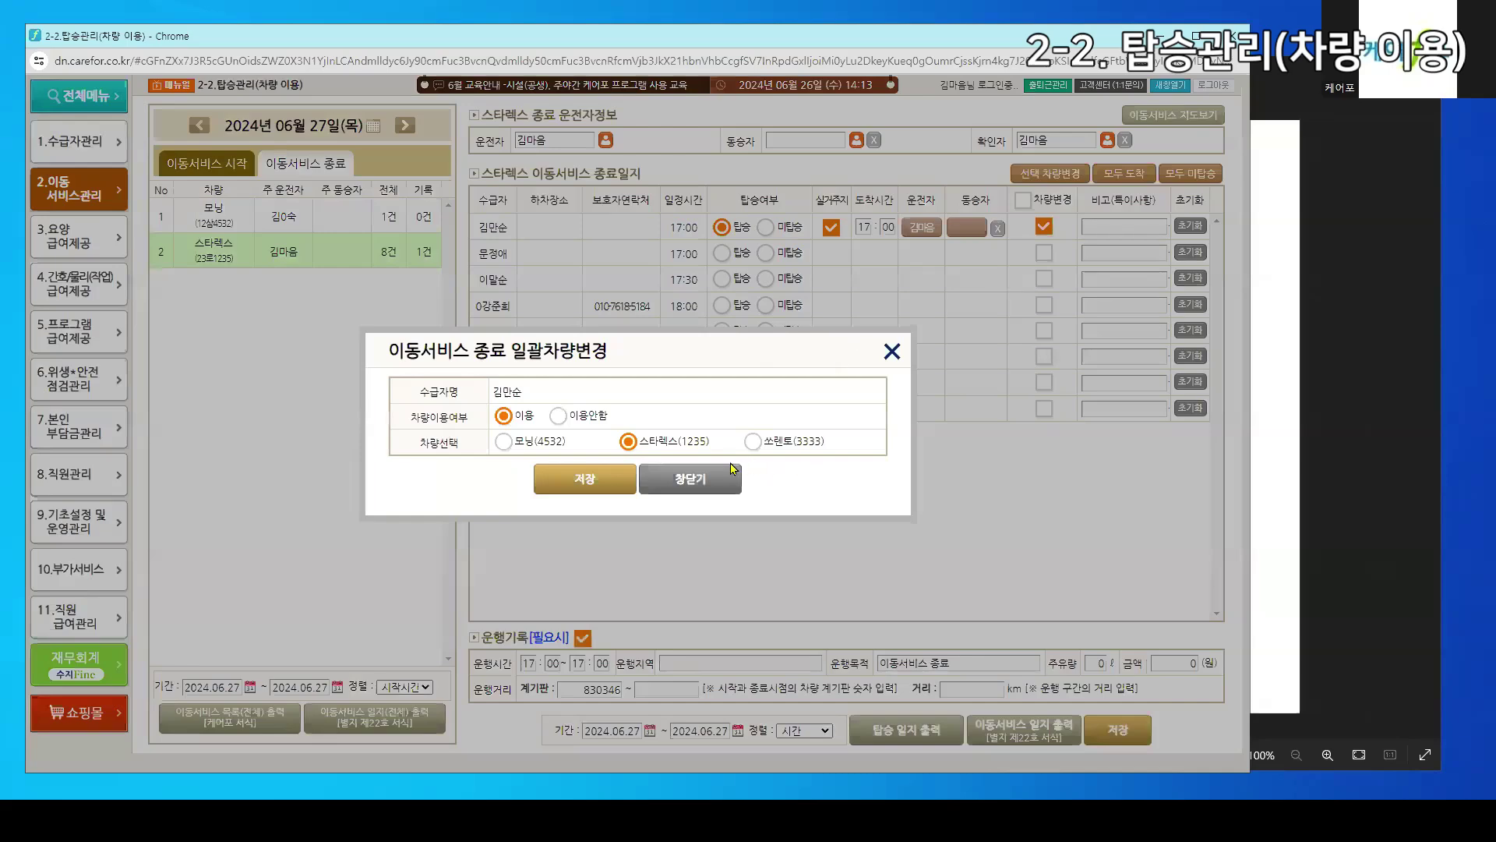
left_click(691, 478)
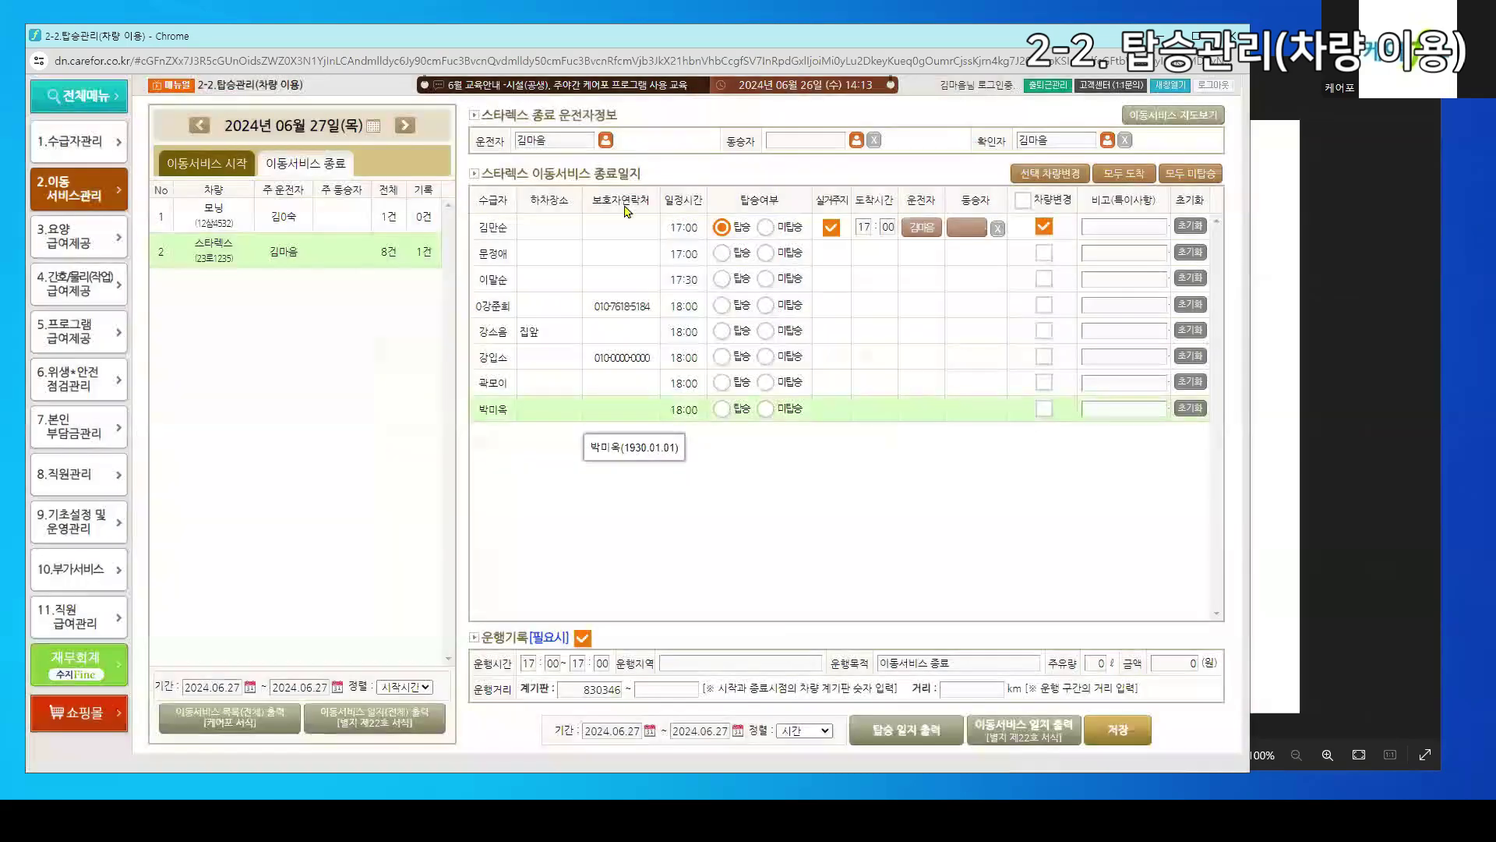
Mark all recipients in the 스타렉스 종료 log as arrived, clear the first recipient's 차량변경 mark, and turn off 운행기록
left_click(1132, 181)
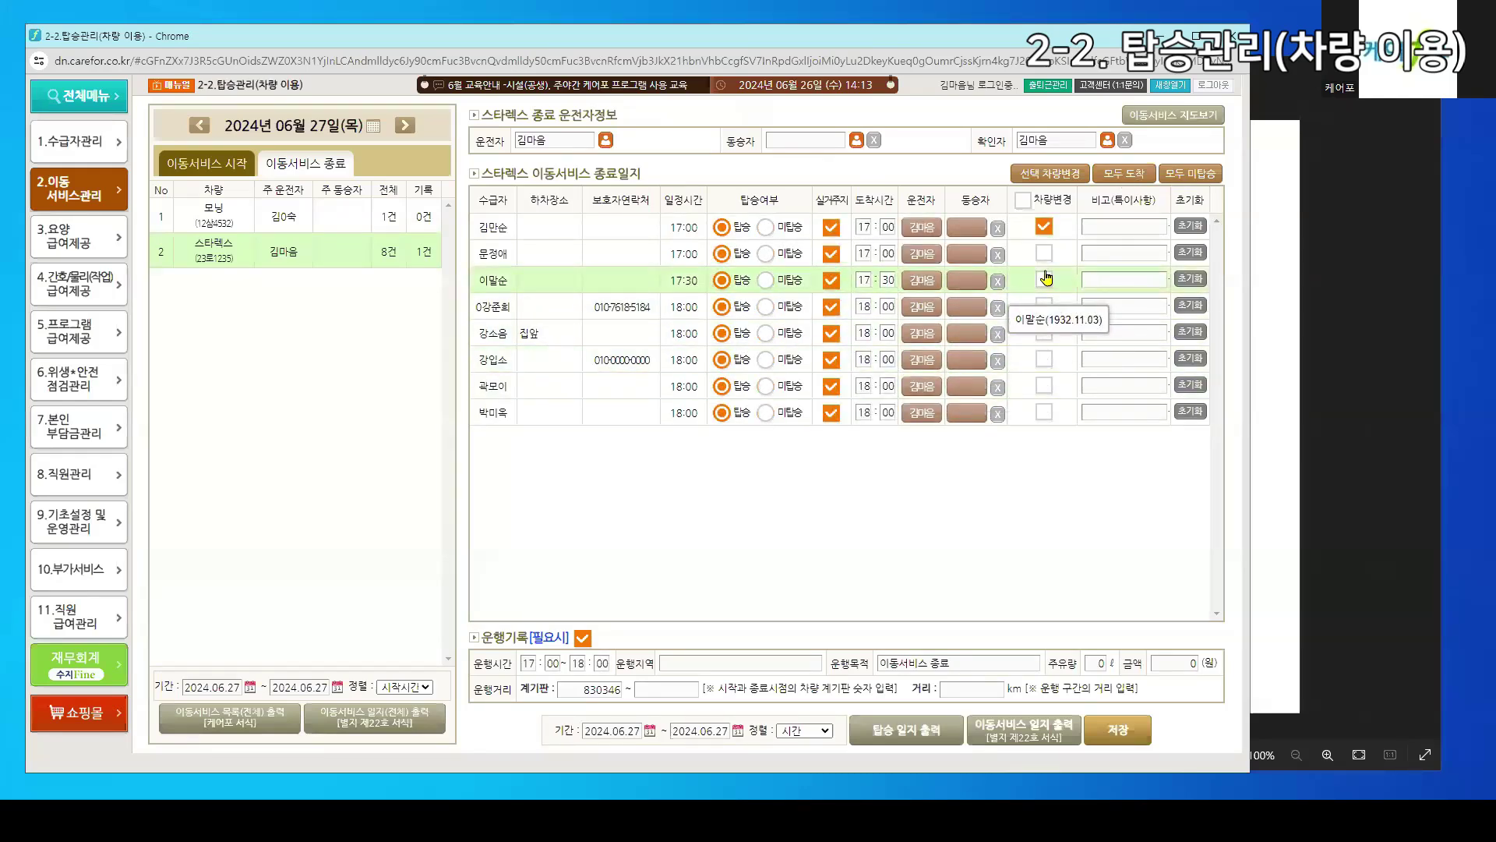
left_click(1044, 226)
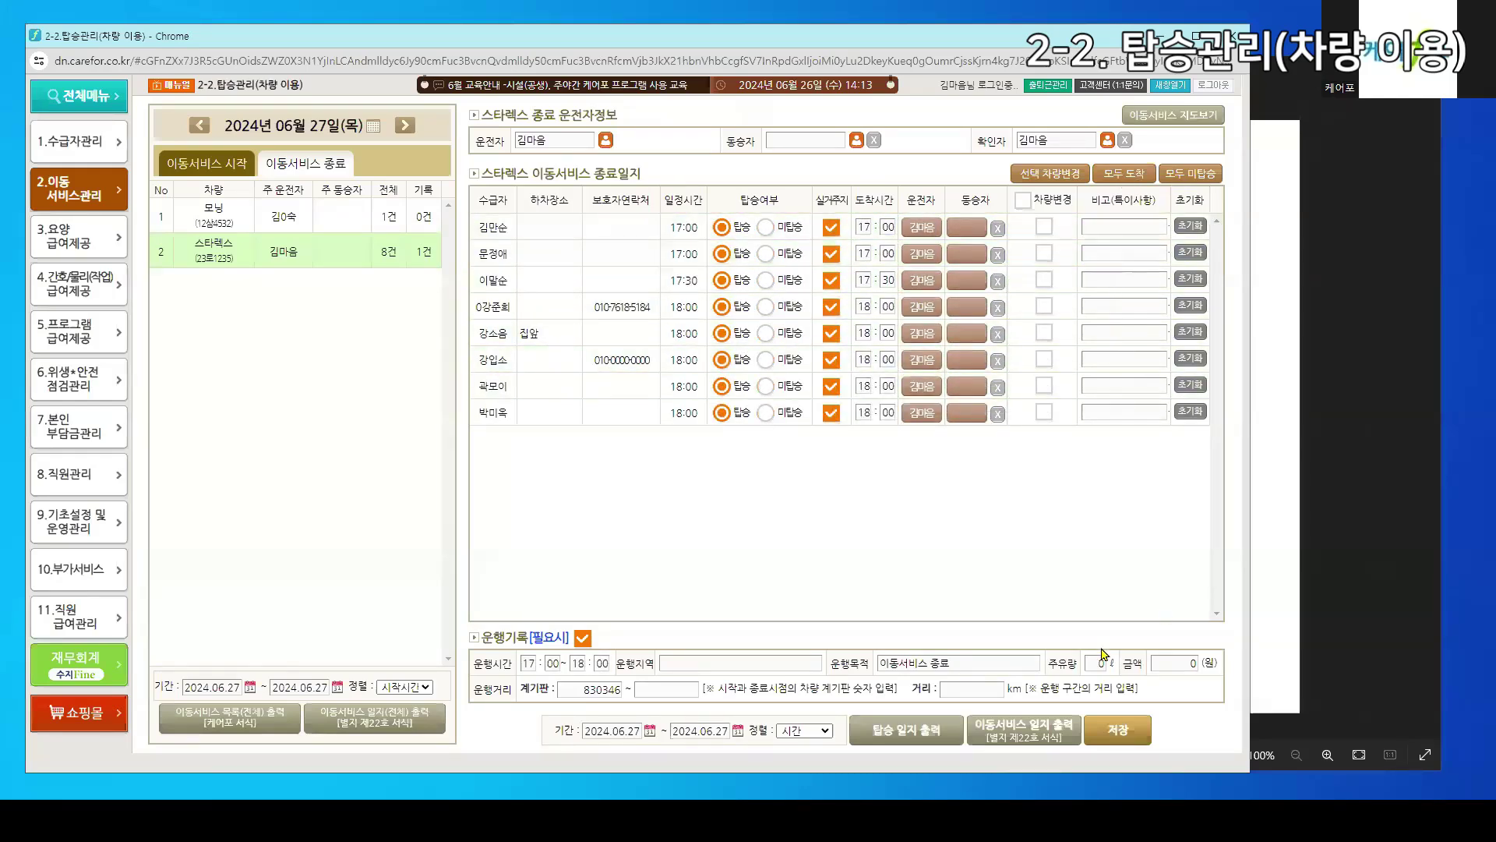
left_click(582, 637)
left_click(583, 692)
left_click(78, 191)
left_click(581, 641)
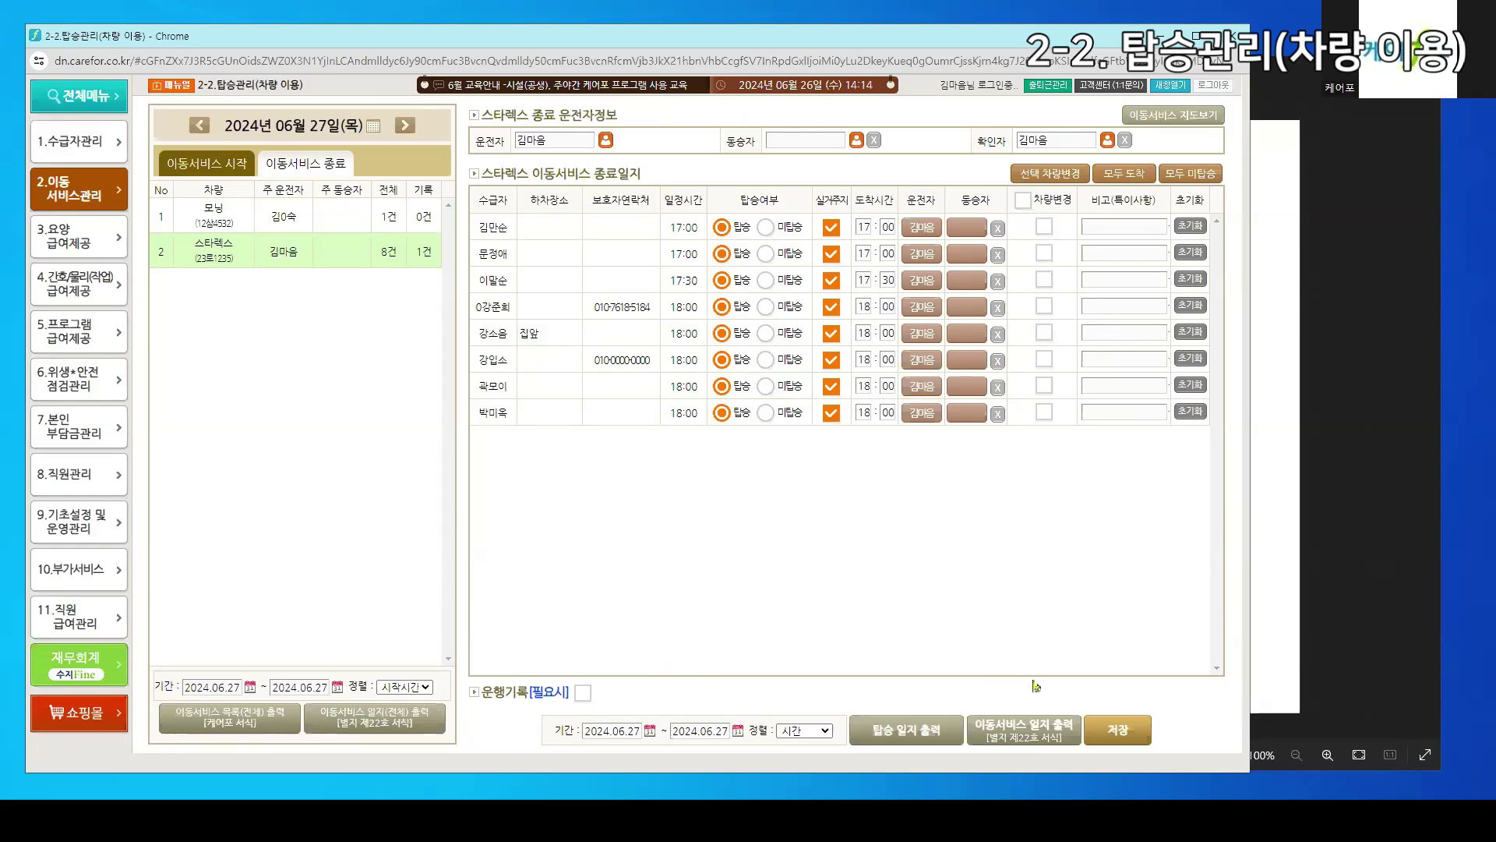
Preview the 탑승 일지 and the 이동서비스 일지 for 2024.06.27, closing each preview
left_click(873, 732)
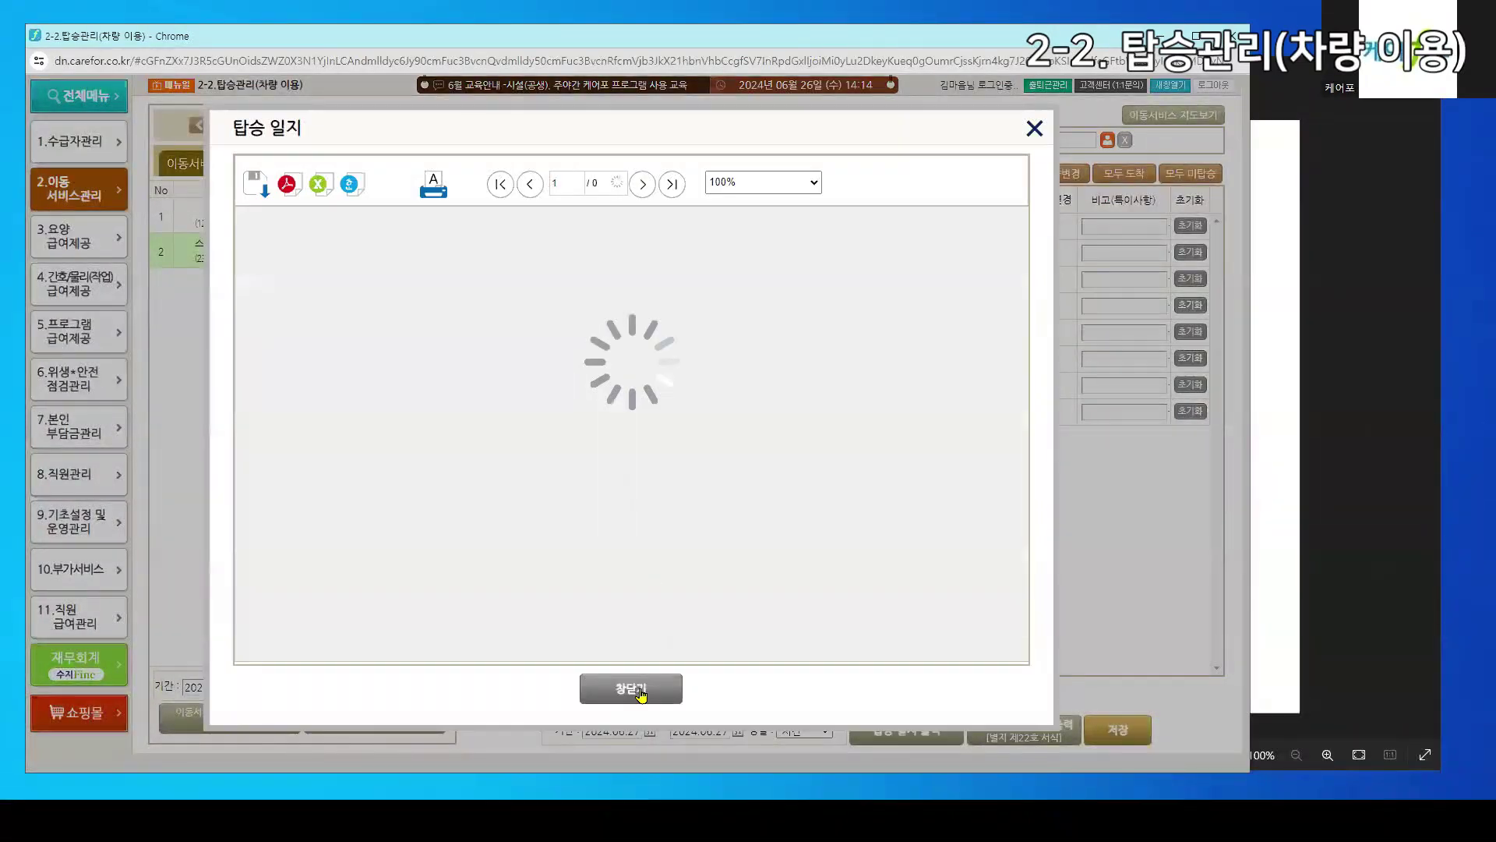
left_click(630, 688)
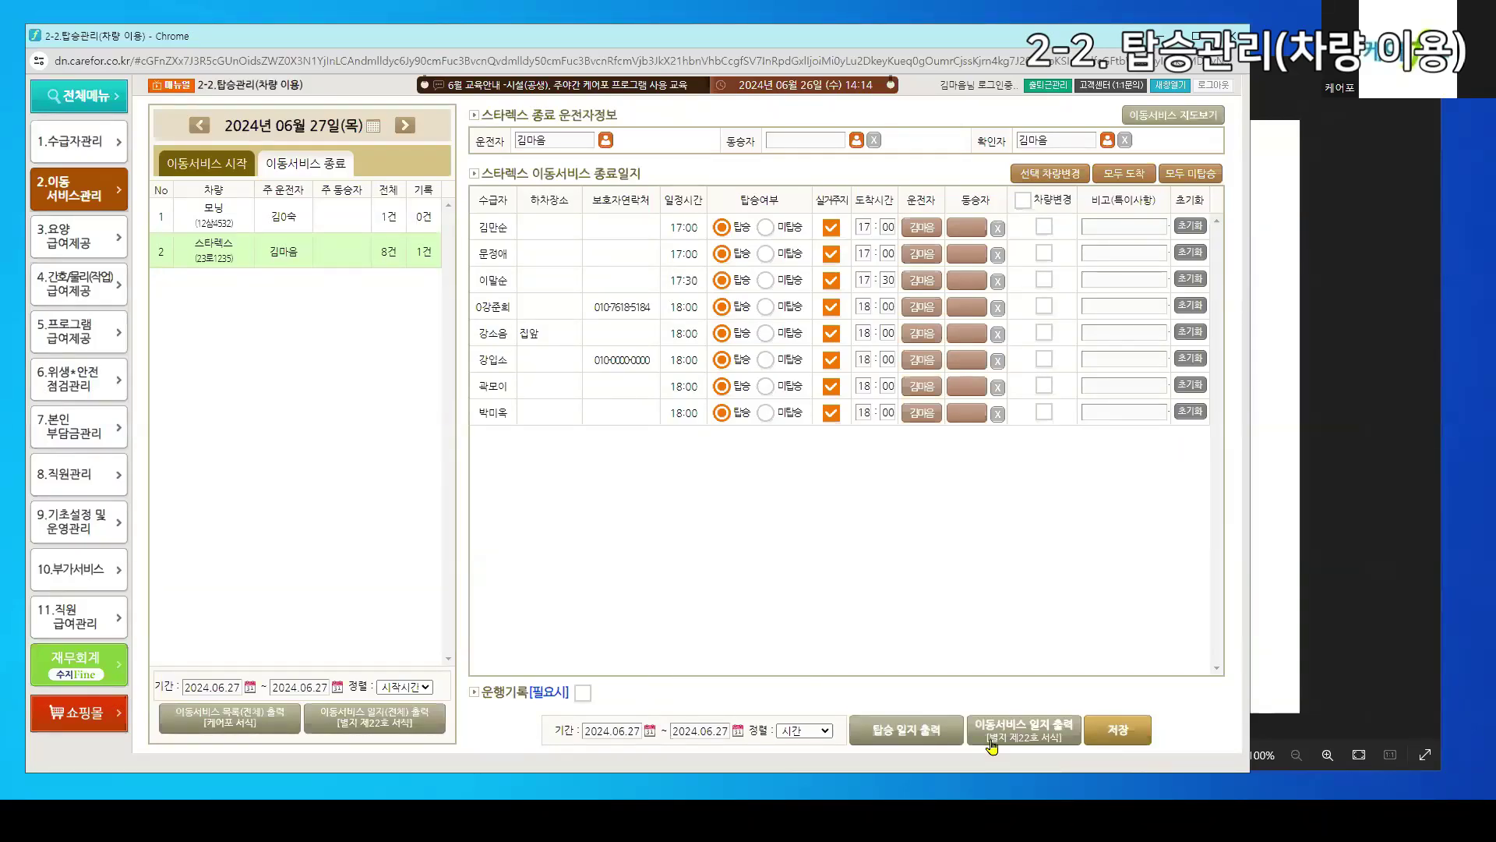
left_click(993, 742)
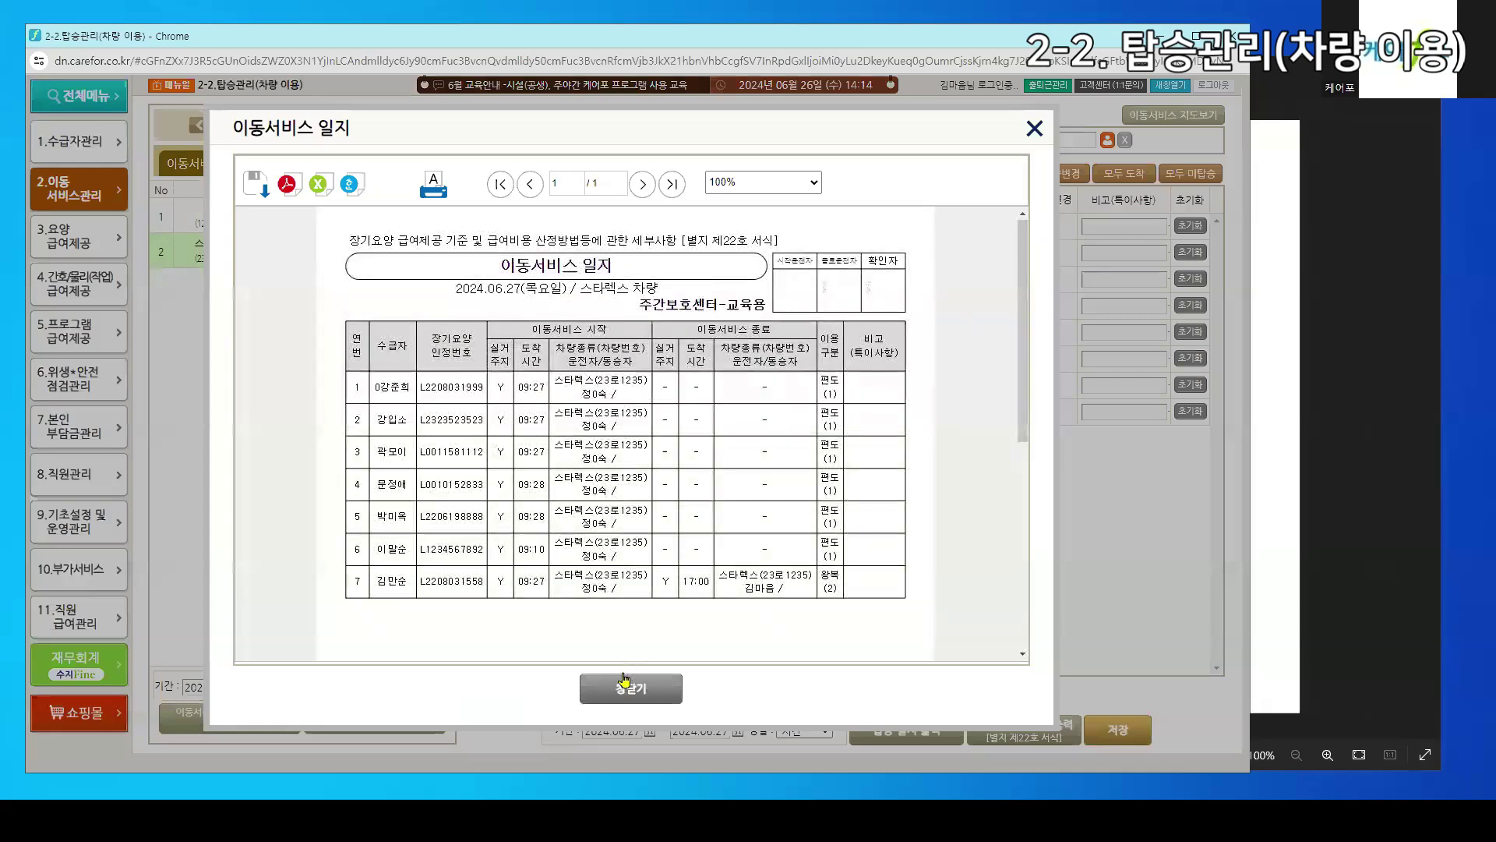
left_click(624, 682)
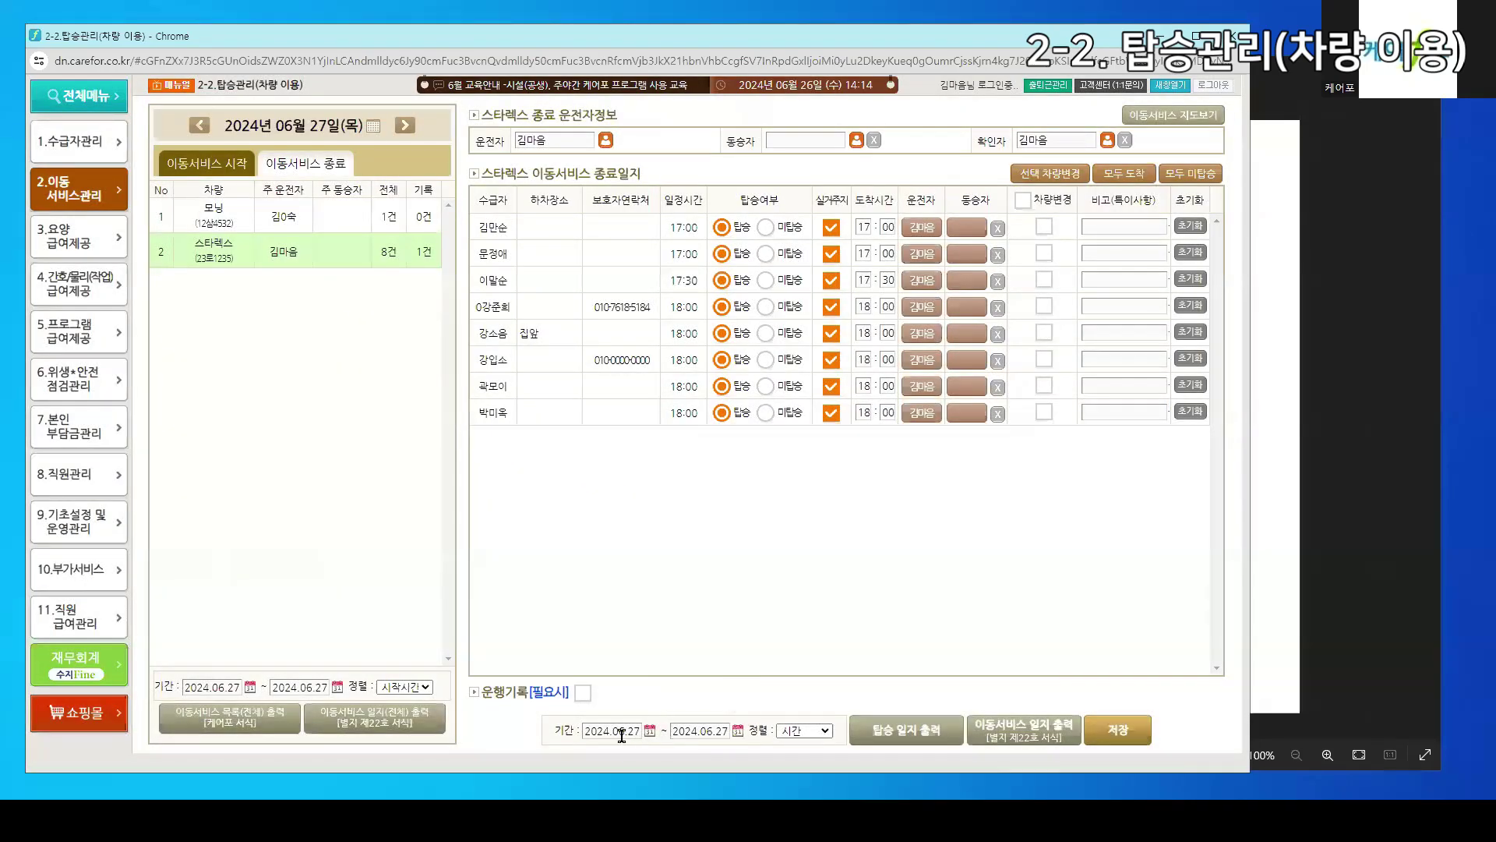
Switch to the 2-이동서비스.png diagram, return to Carefor, and open 2-3.출석관리(차량 미이용)
left_click(621, 736)
left_click(745, 586)
left_click(1314, 569)
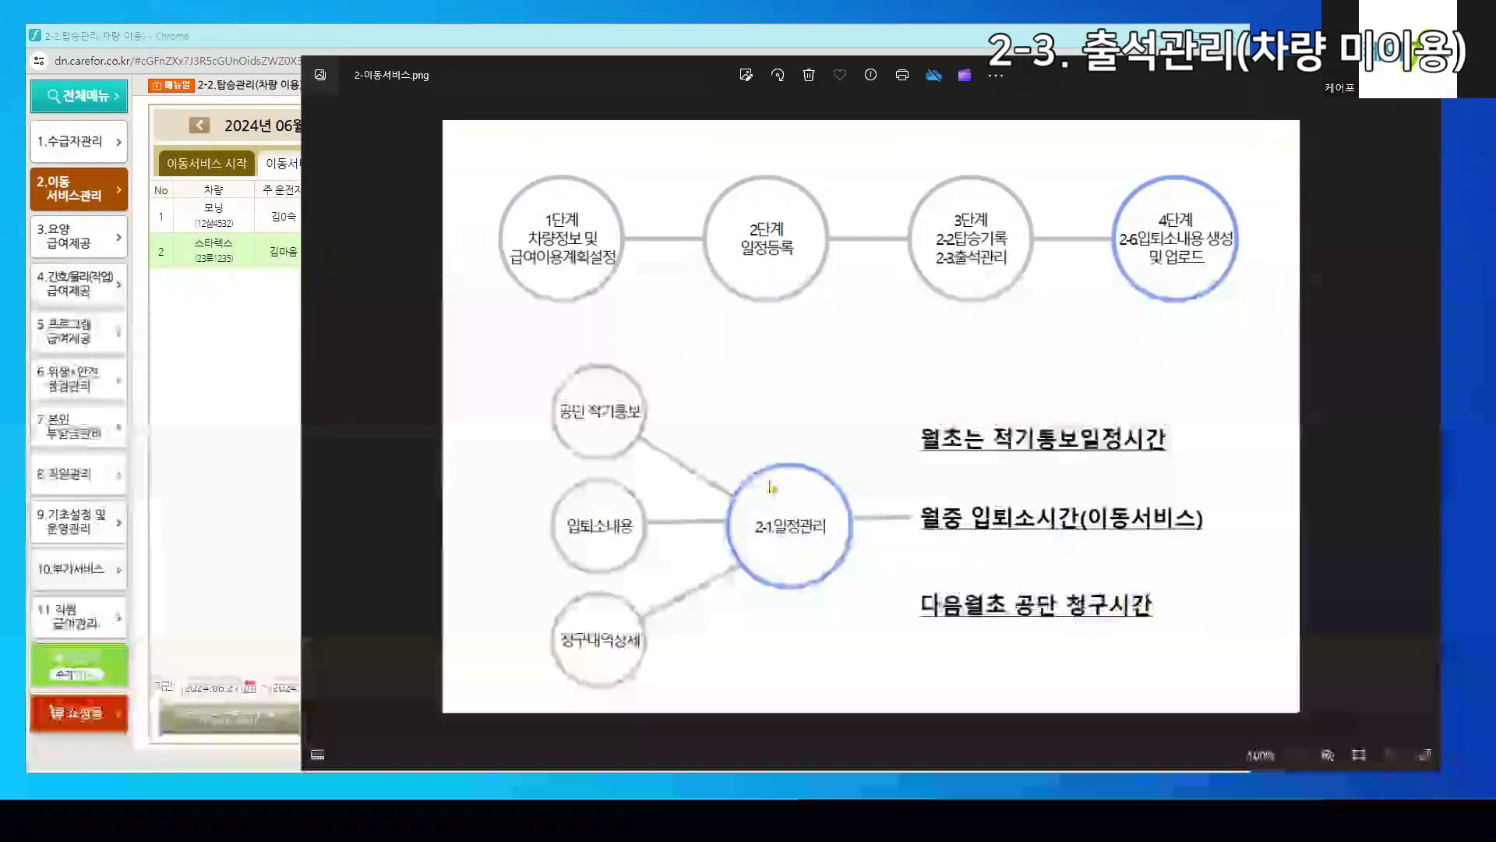
left_click(193, 293)
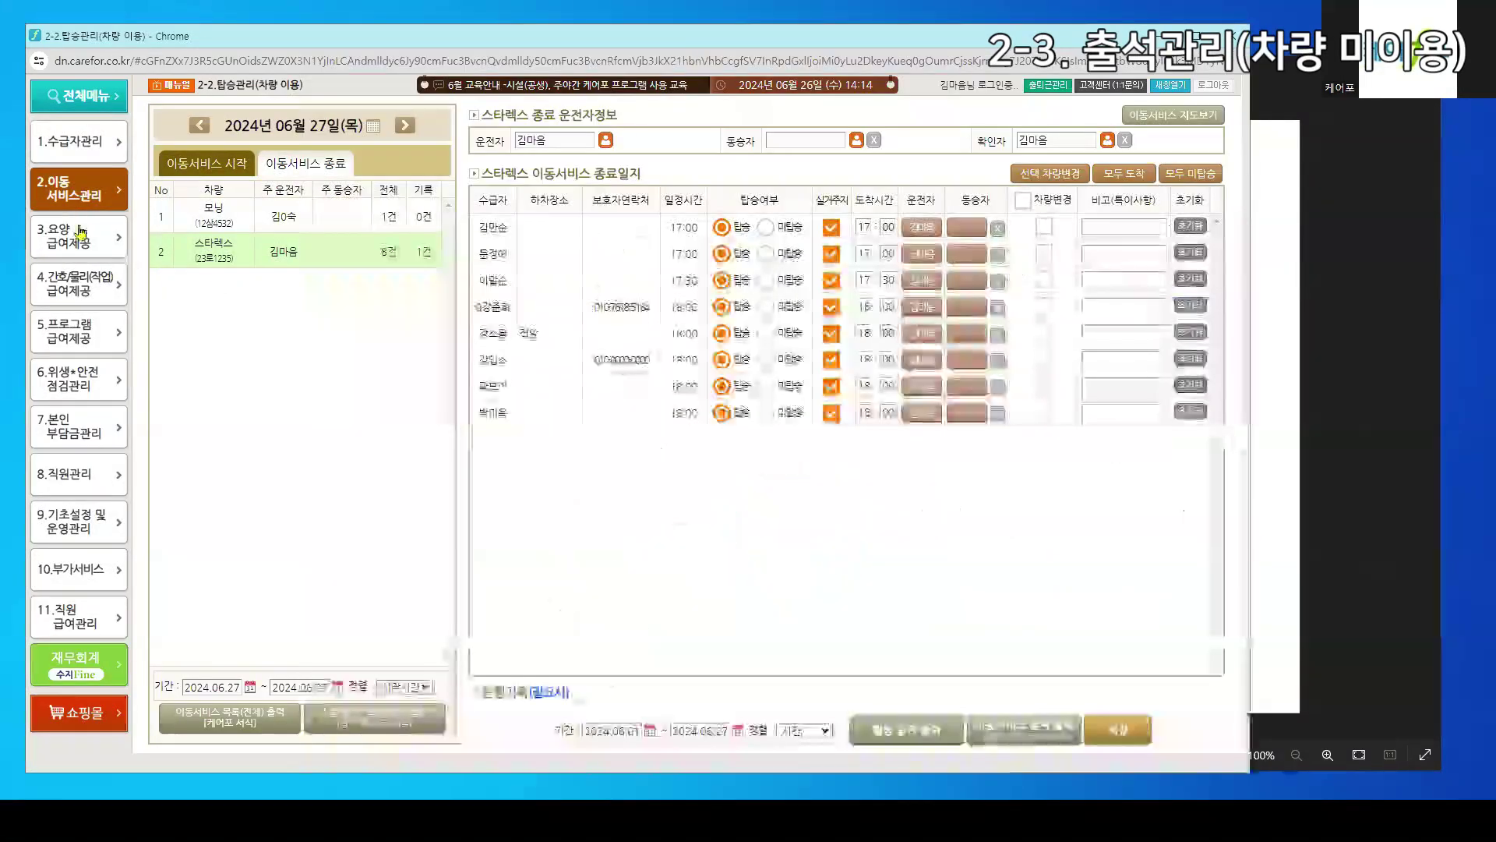
left_click(119, 196)
left_click(201, 265)
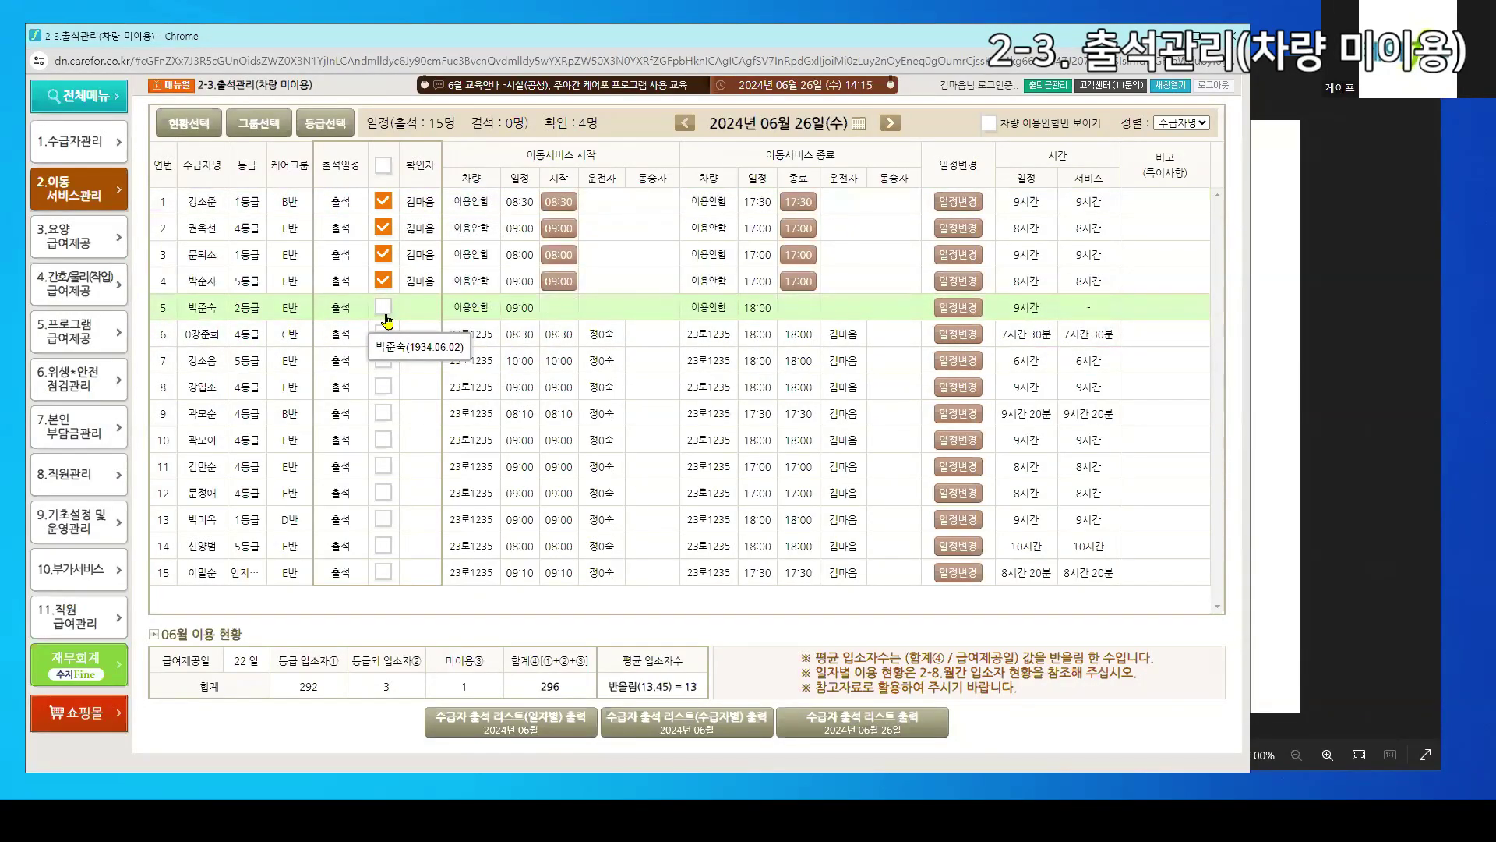
Confirm the 2024.06.26 attendance of the recipients in rows 5 to 12
left_click(384, 308)
left_click(385, 335)
left_click(384, 361)
left_click(384, 388)
left_click(383, 413)
left_click(383, 440)
left_click(385, 466)
left_click(383, 493)
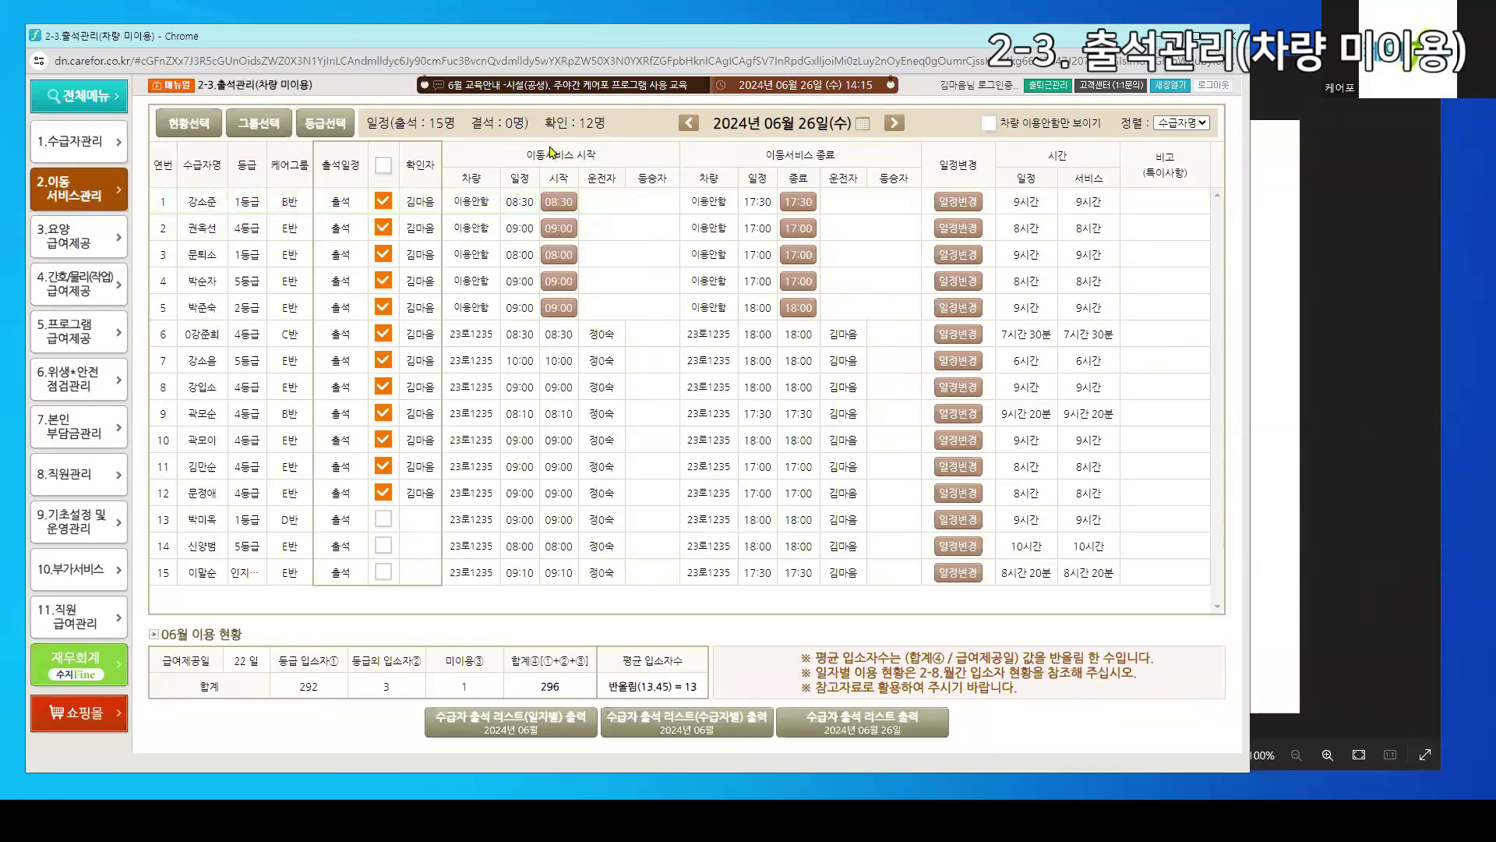
Set the first recipient's 이동서비스 start time to 08:40 and end time to 17:50 for 2024.06.26, saving both
left_click(559, 204)
left_click(512, 429)
type("40")
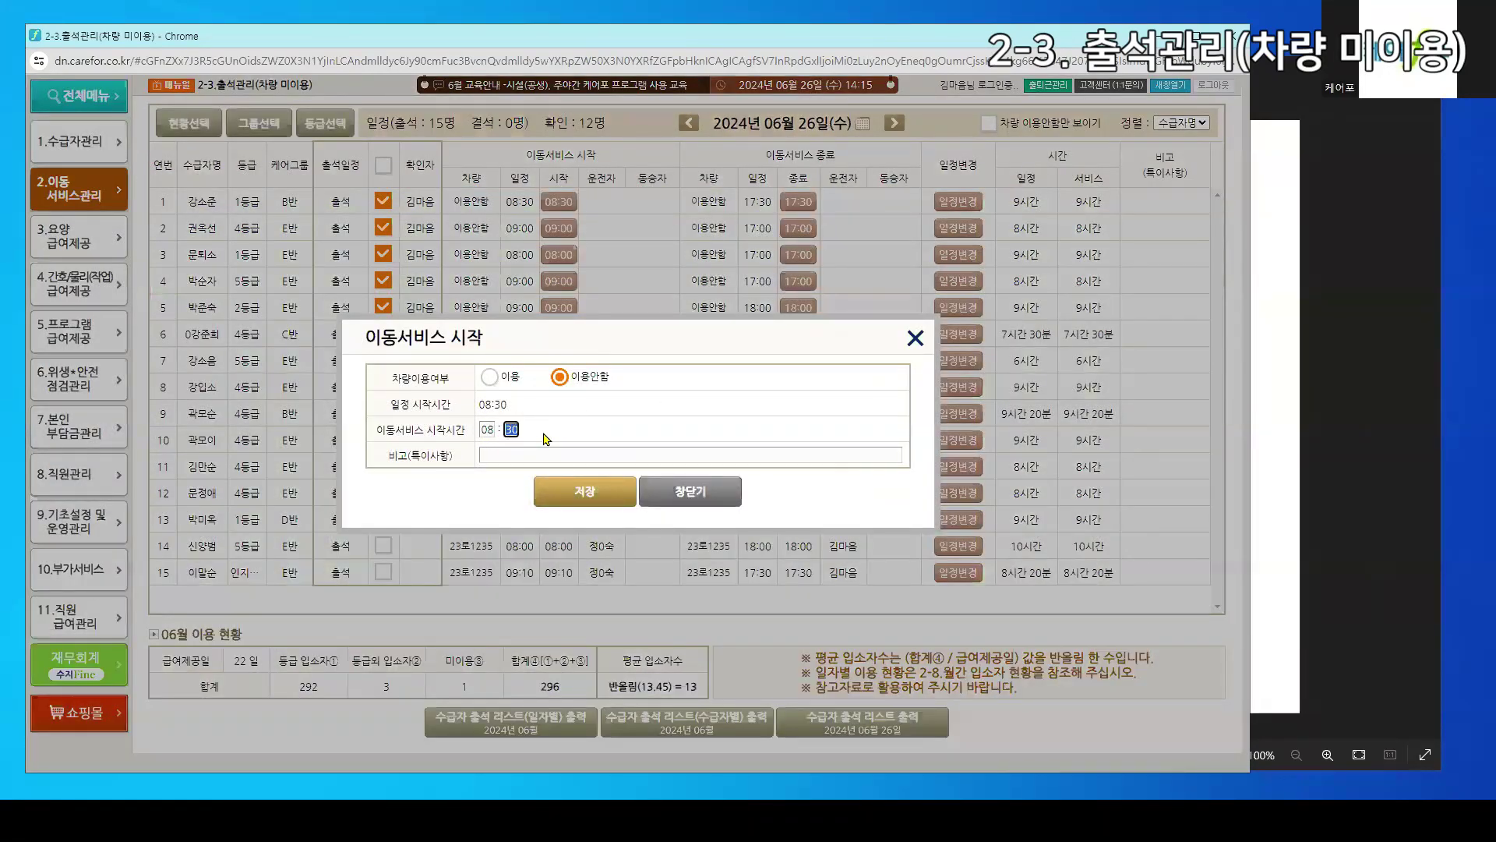
left_click(594, 496)
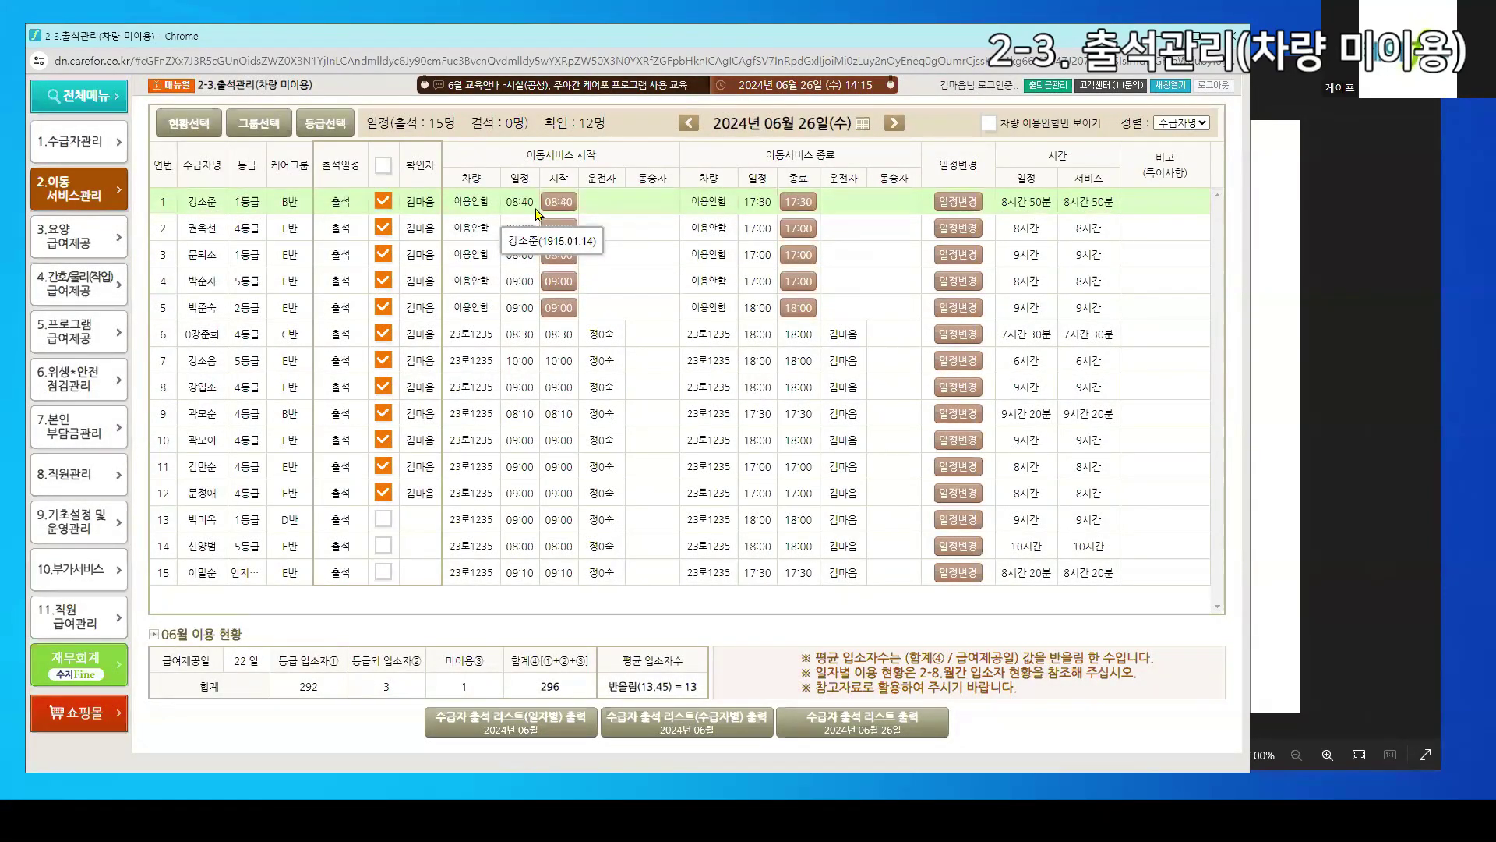
left_click(798, 204)
left_click(510, 429)
type("50")
left_click(583, 496)
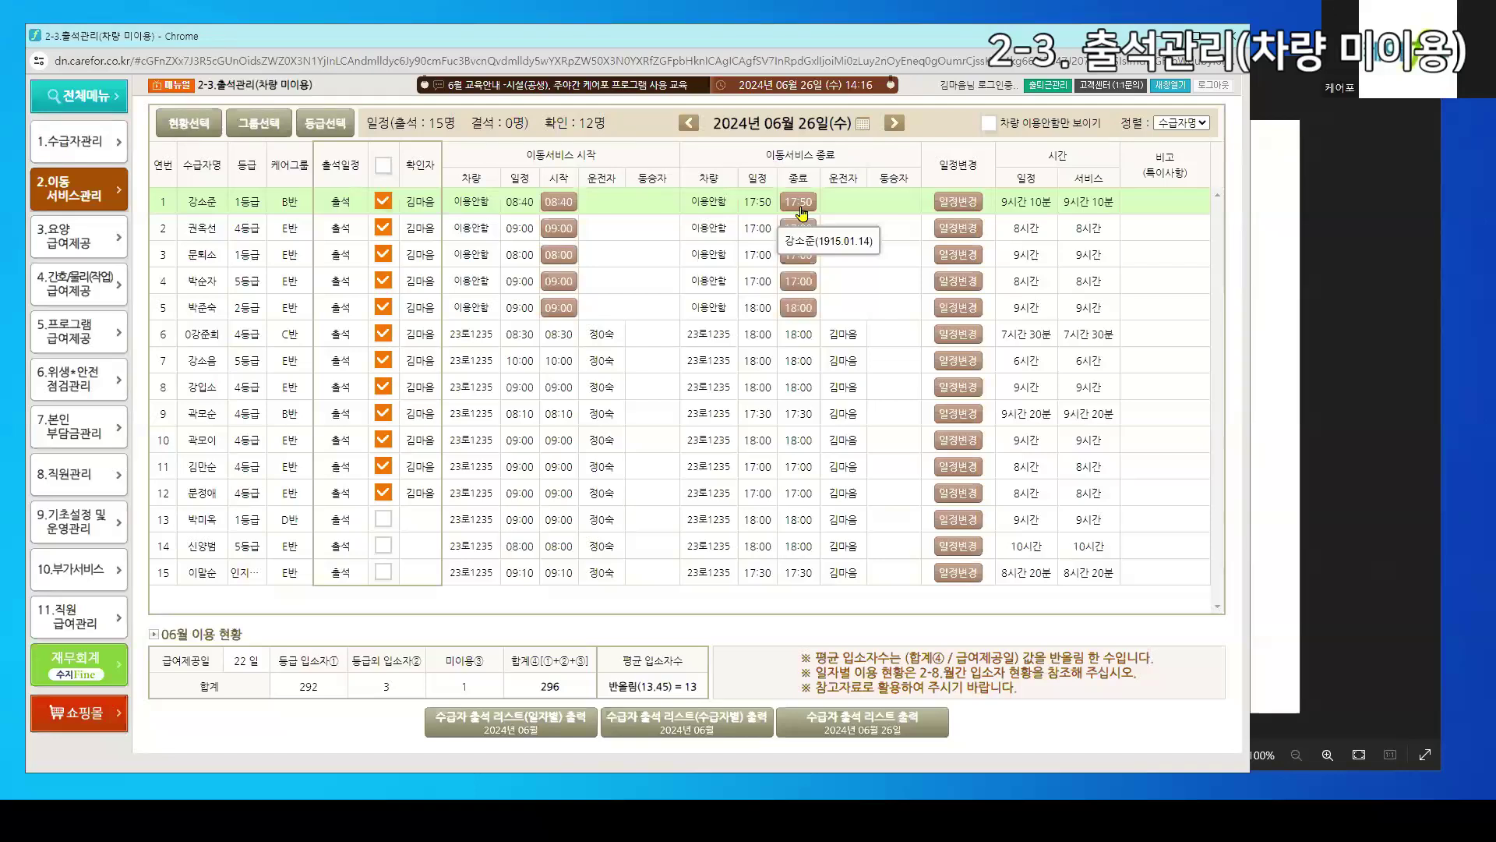
Refer back to the 2-이동서비스.png diagram, and open 2-6.공단 급여비용 청구 자료(공단연동) in Carefor
left_click(125, 195)
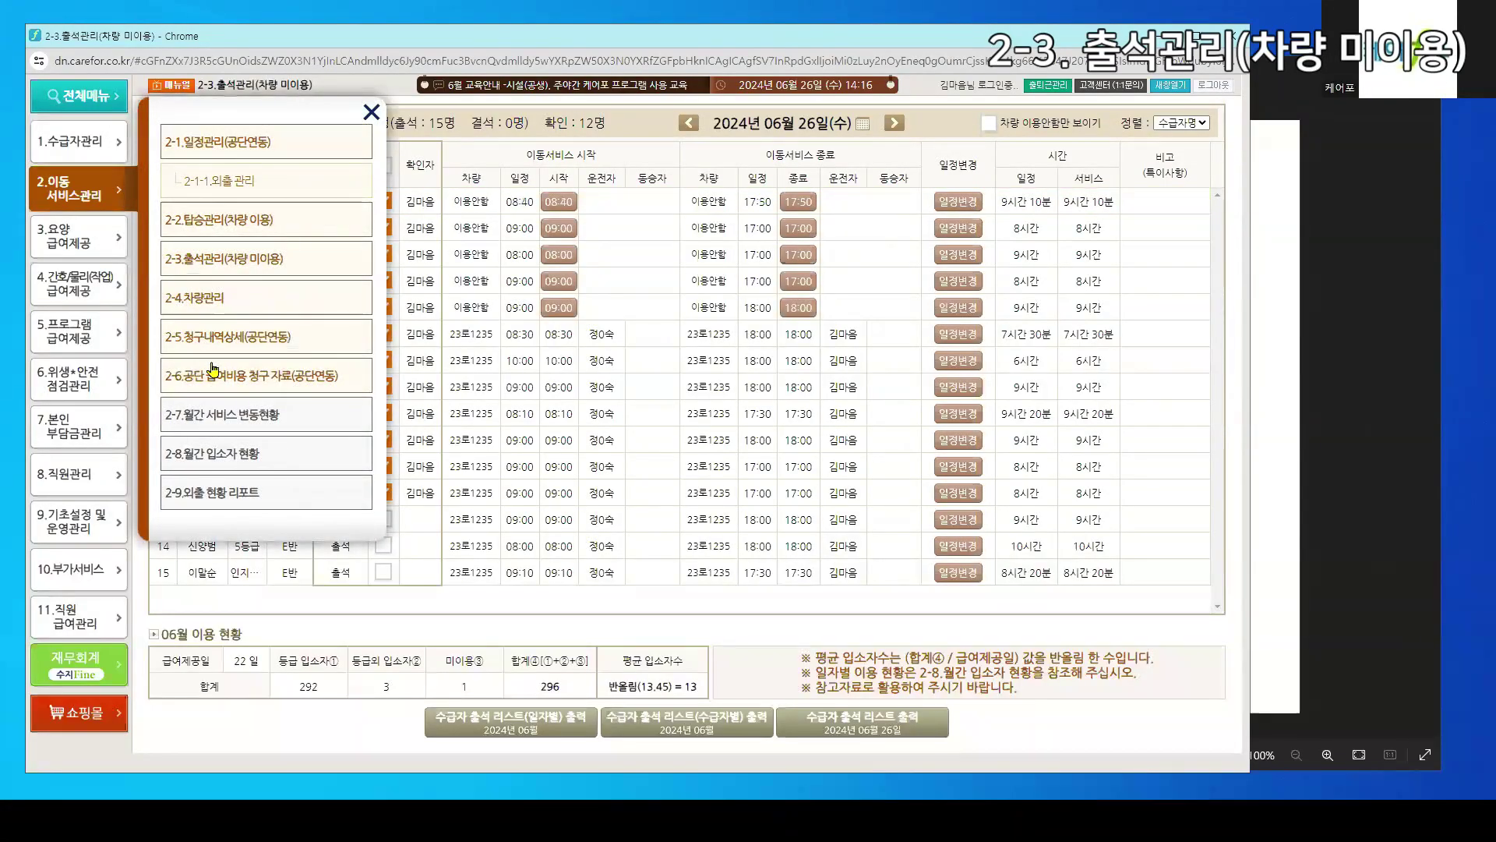
left_click(678, 146)
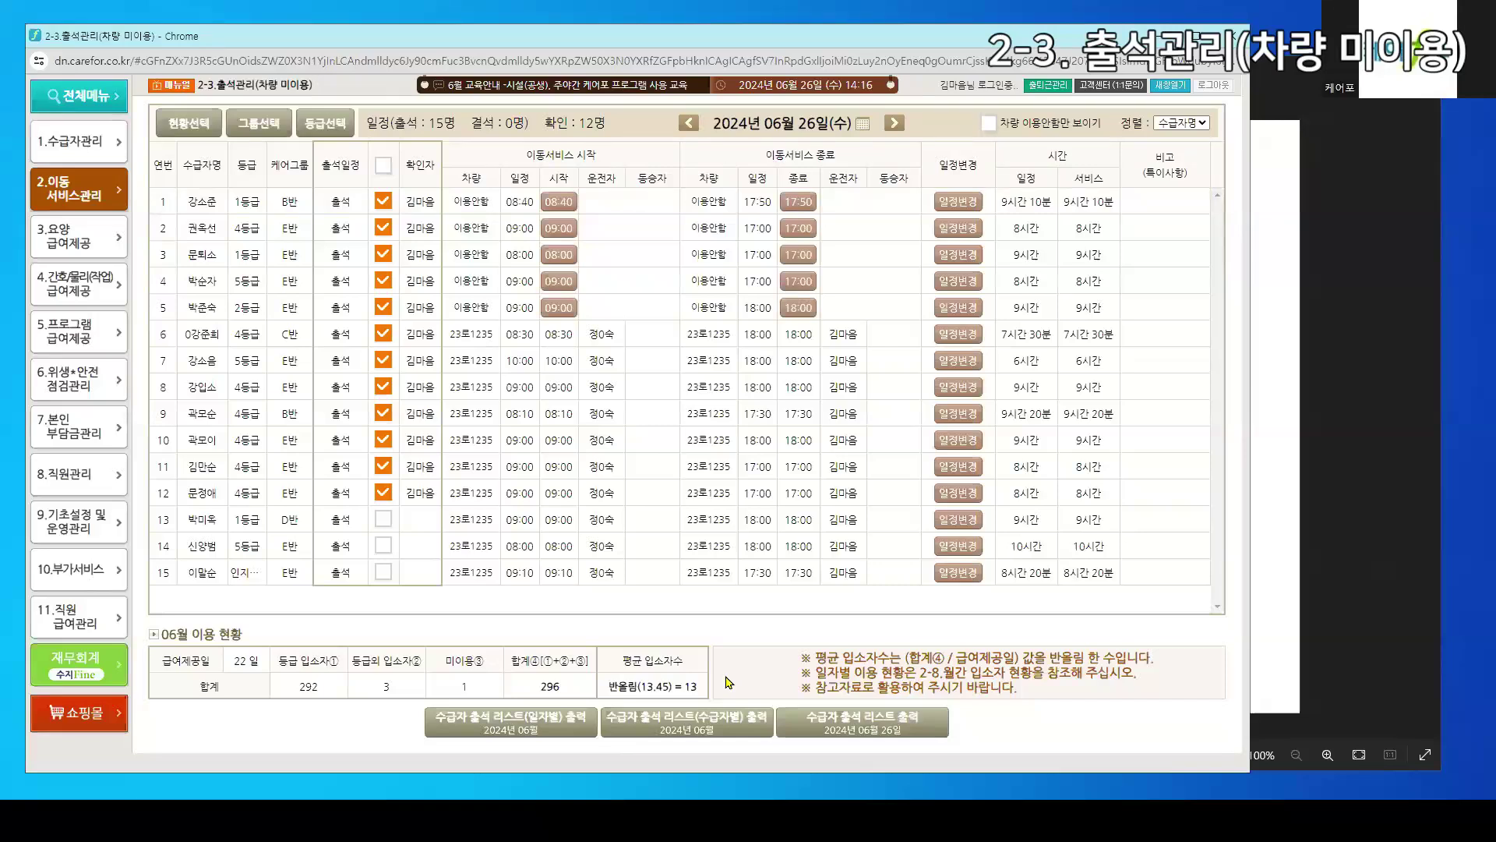
left_click(1290, 467)
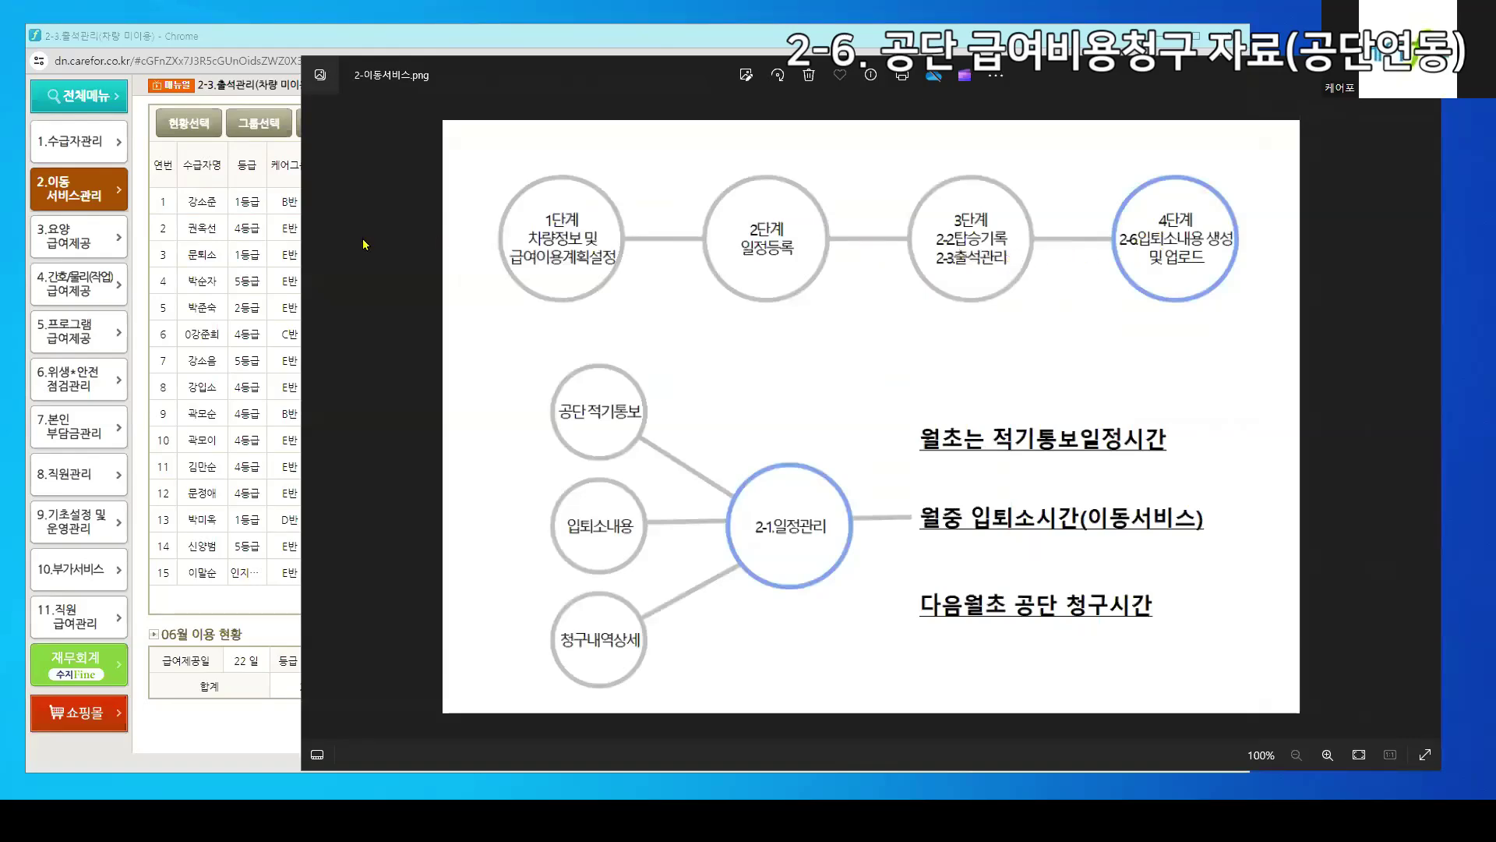
left_click(155, 187)
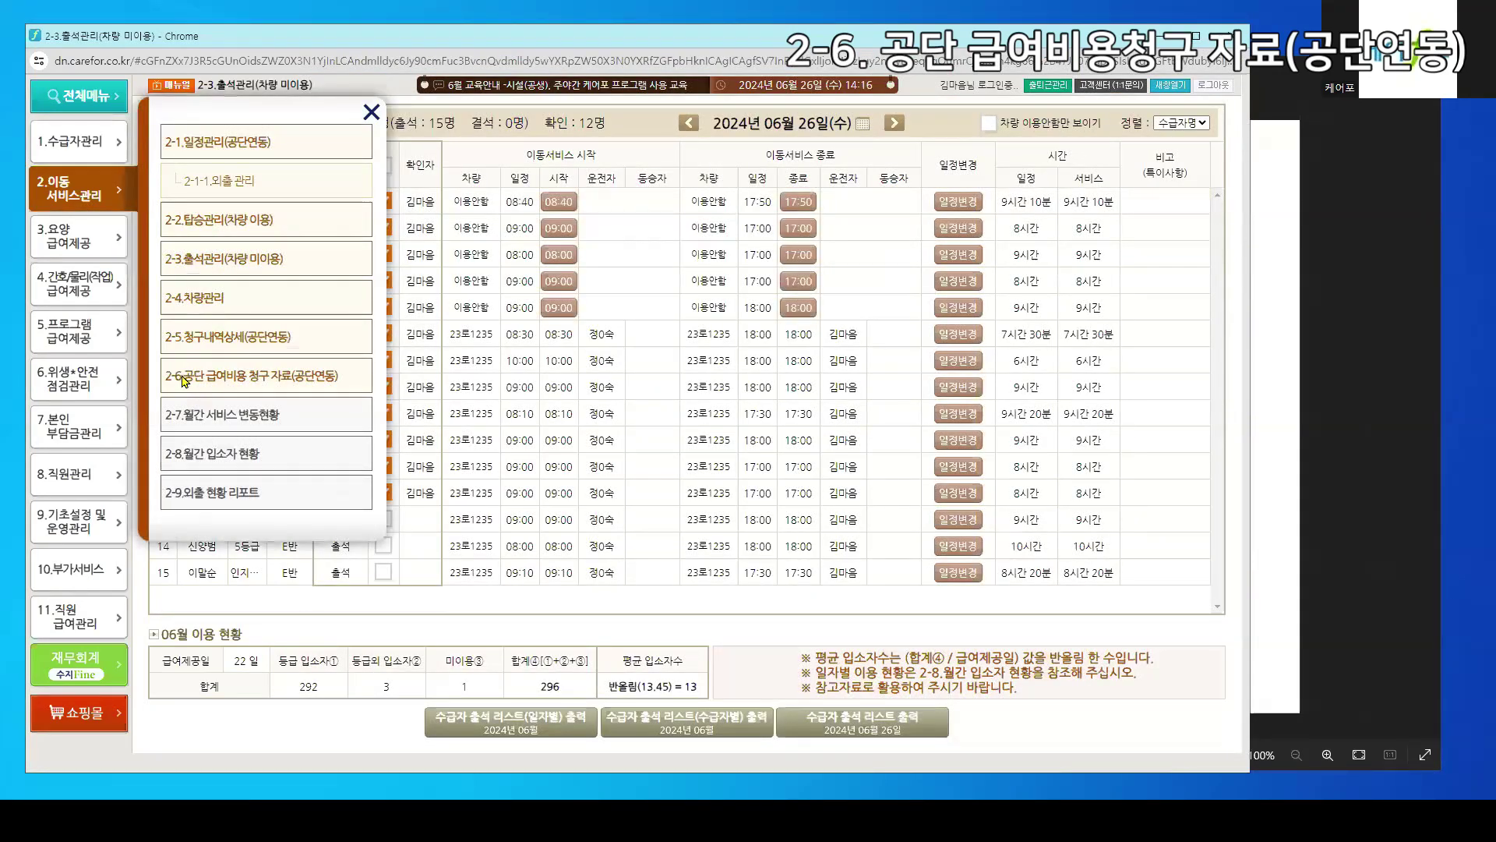
left_click(181, 377)
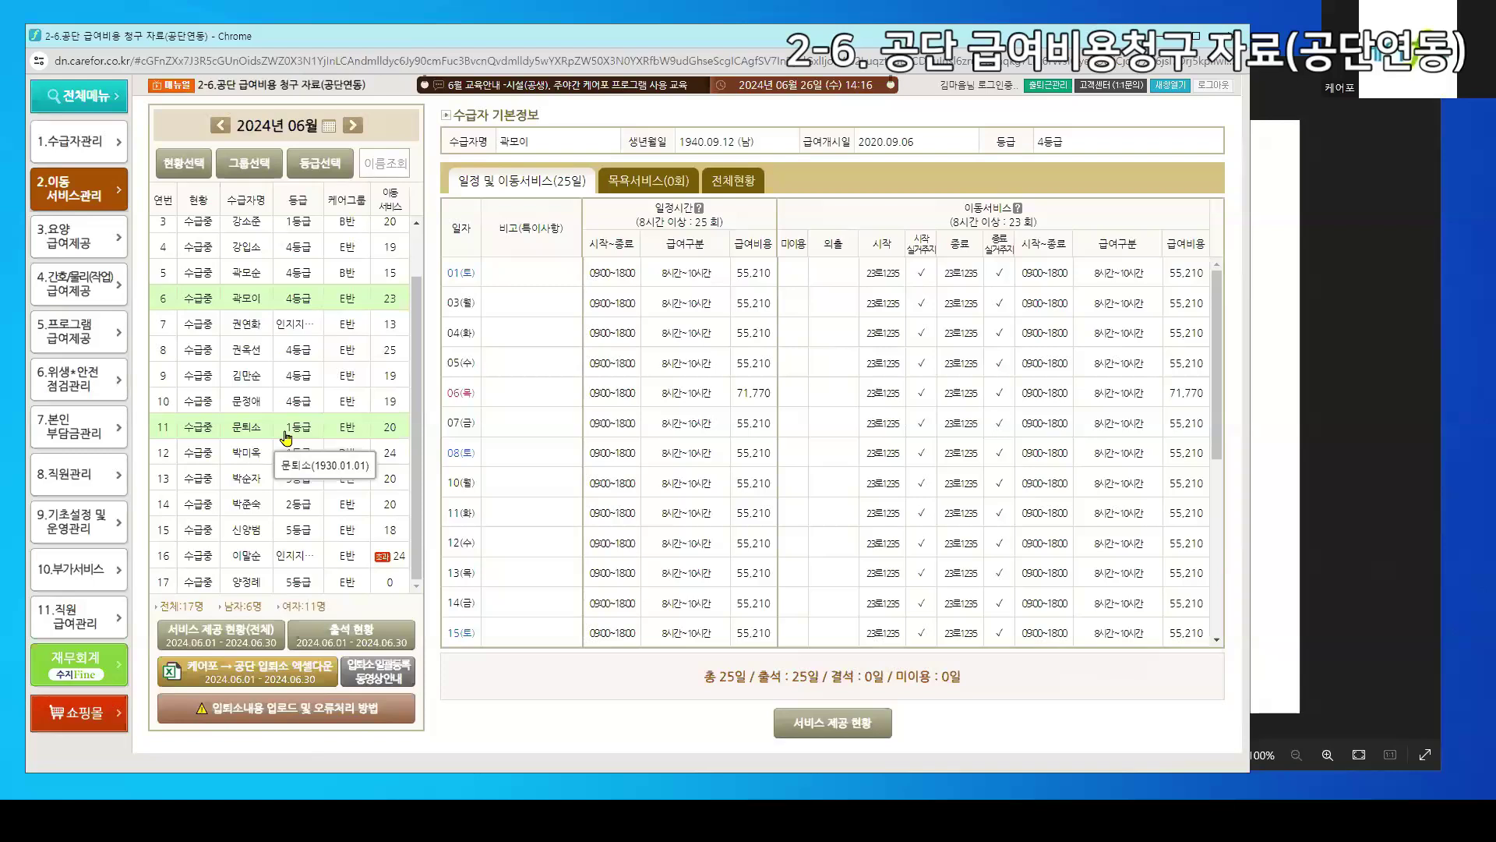
View the sixth recipient's 목욕서비스 records for 2024년 06월, and open 3-1.요양급여 제공 기록 in a separate window
left_click(612, 186)
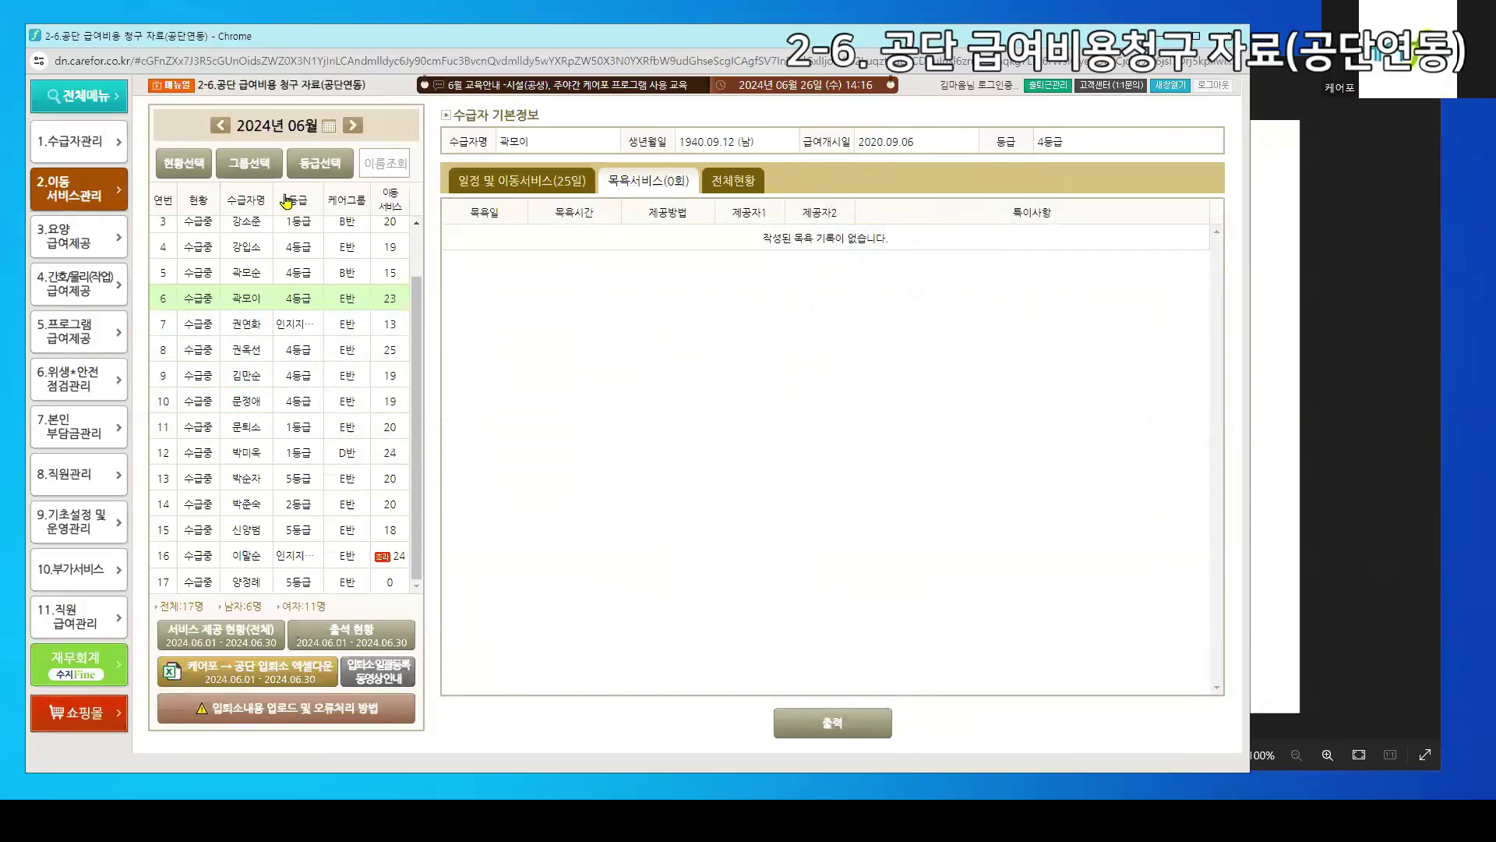
left_click(1169, 86)
left_click_drag(675, 24, 839, 45)
left_click(222, 234)
left_click(445, 242)
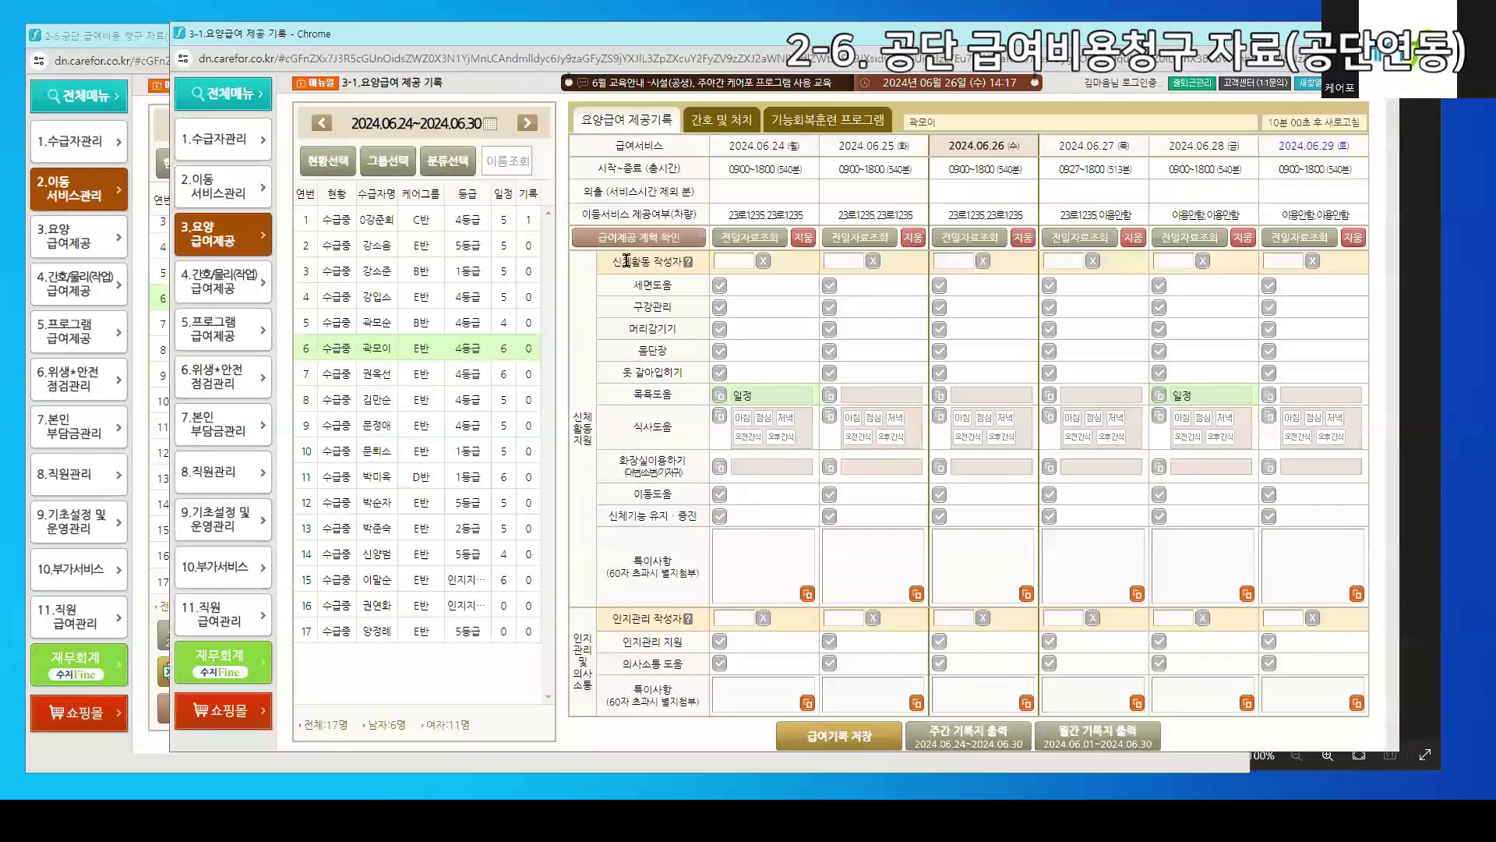
Assign the 신체활동 작성자 for 2024.06.26, and save a 목욕도움 record for 11:00~12:00 with 목욕의자(샤워식)
left_click(951, 261)
left_click(731, 660)
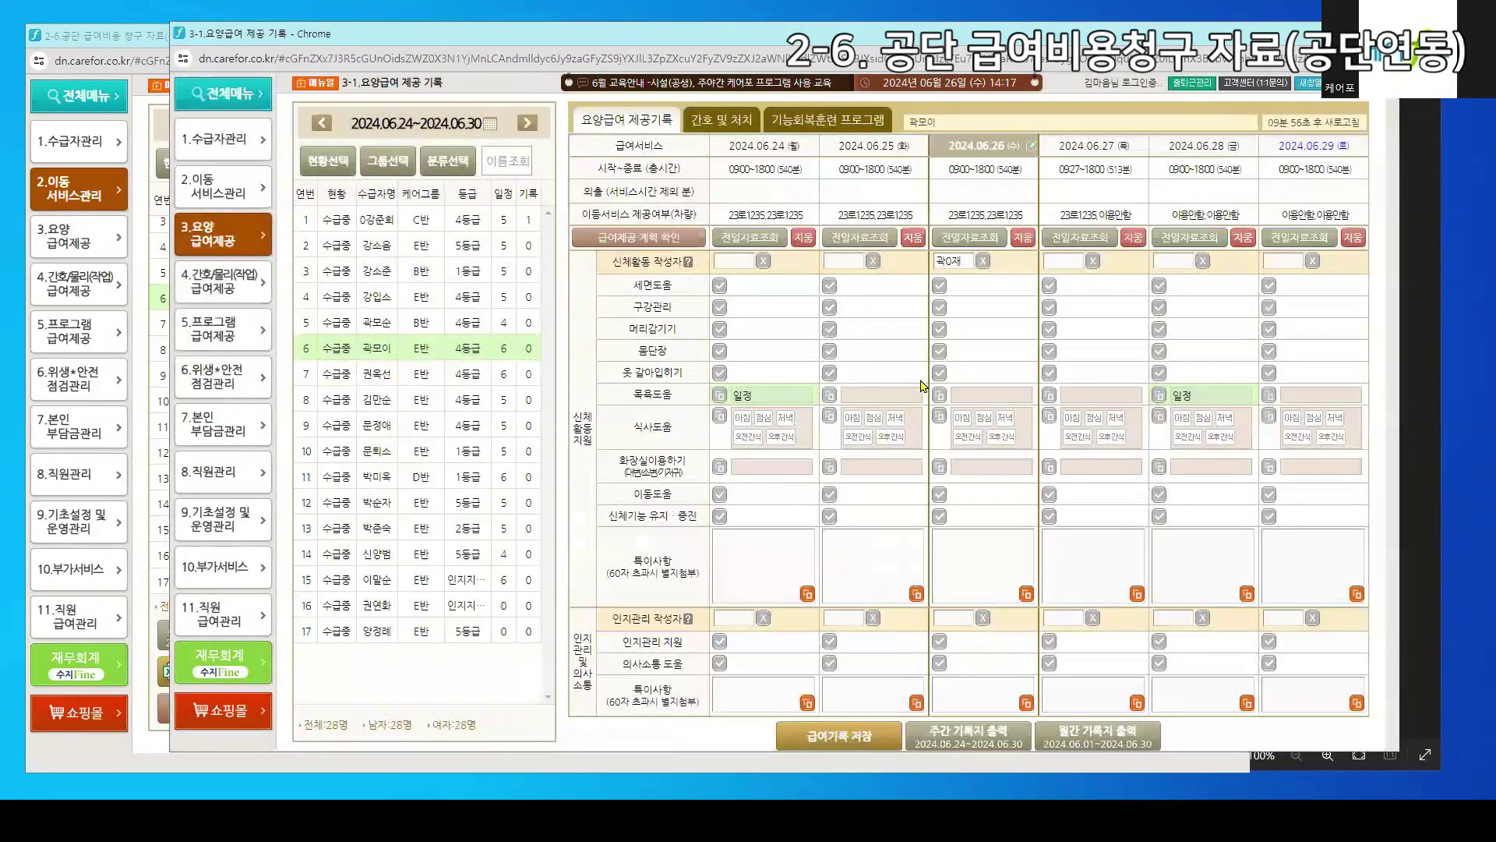
left_click(984, 394)
left_click(737, 358)
type("11")
left_click(798, 356)
type("12")
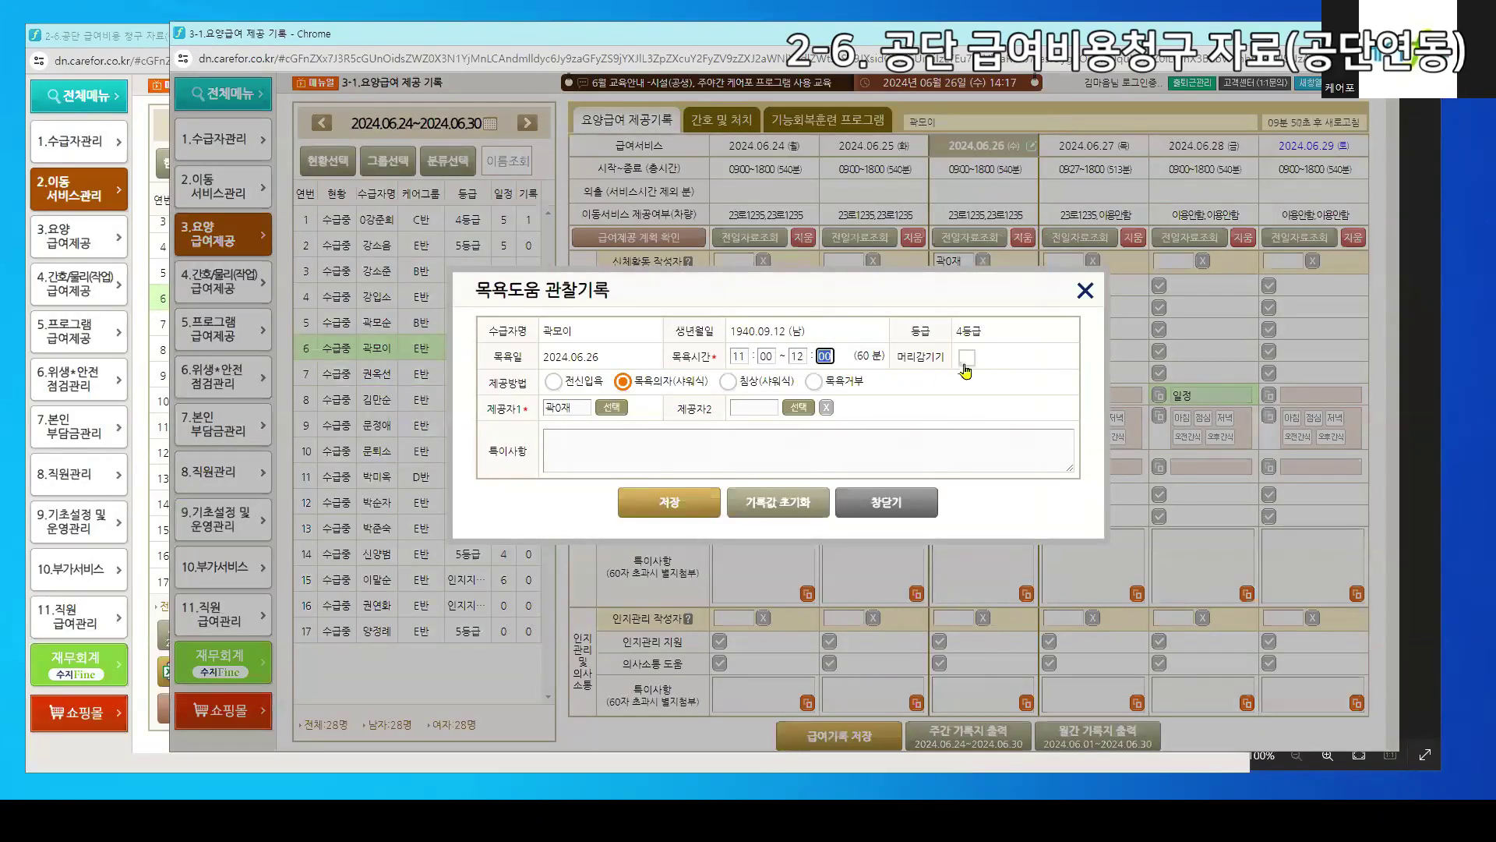
left_click(713, 502)
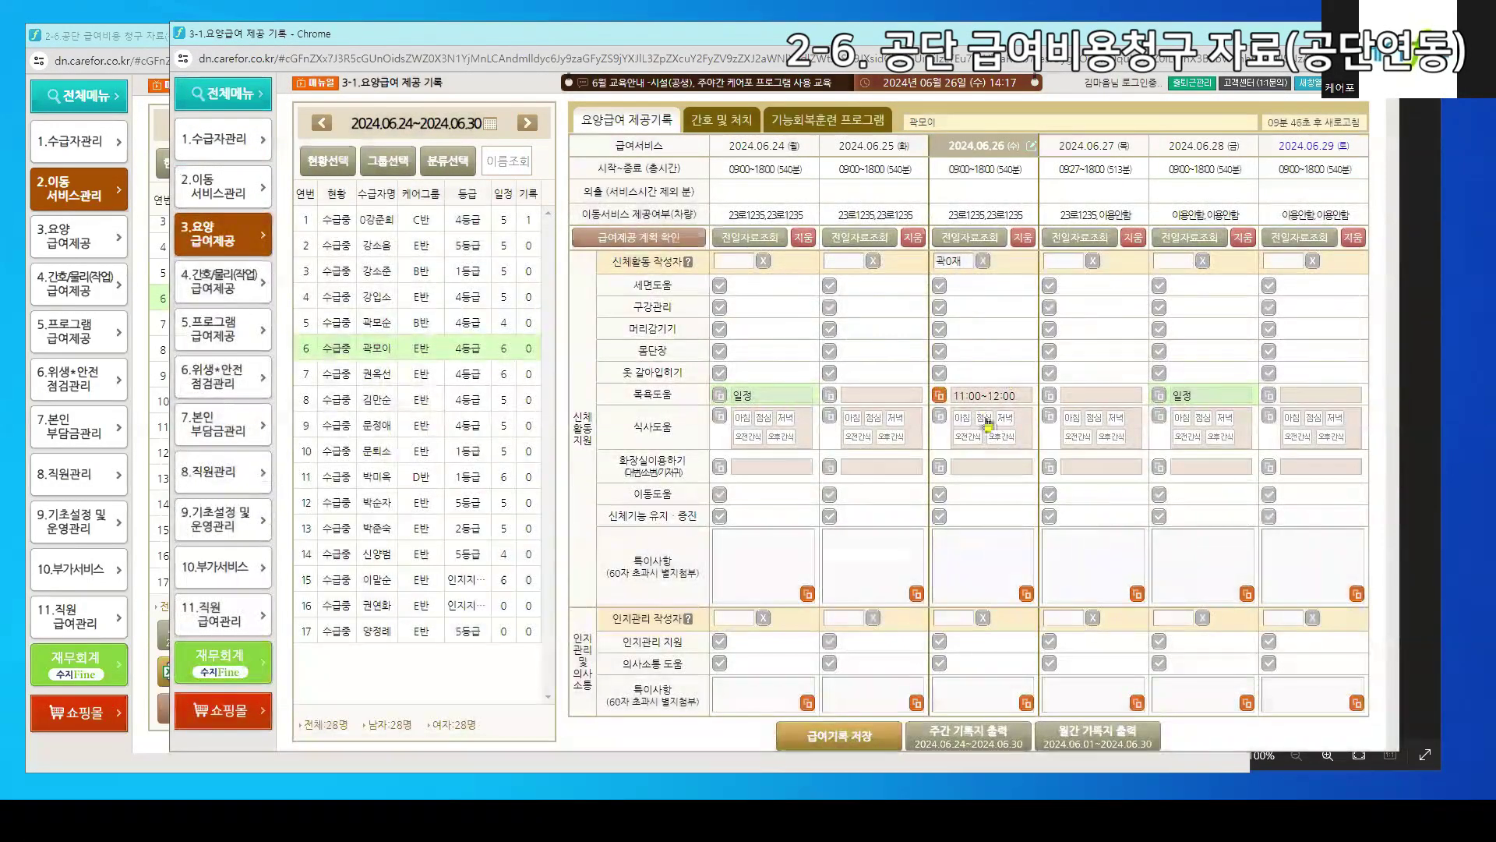
Return to the 2-6 window and reload the sixth recipient's 목욕서비스 records to check the new bath entry
left_click(138, 763)
left_click(246, 298)
left_click_drag(480, 237, 671, 235)
left_click(645, 230)
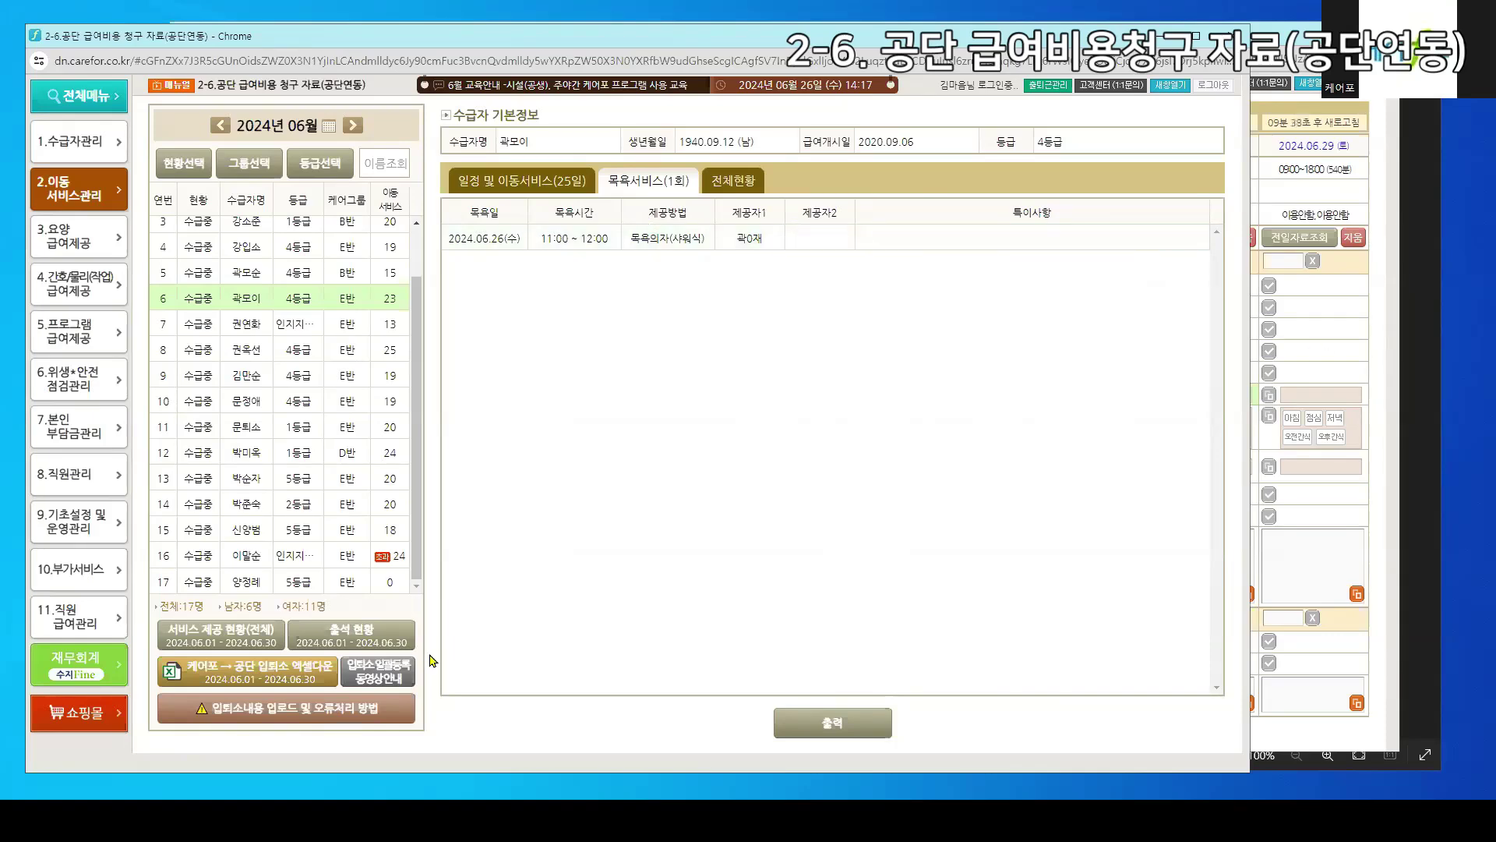
Read through the 입퇴소내용 업로드 및 오류처리 방법 guide, and close it
left_click(328, 680)
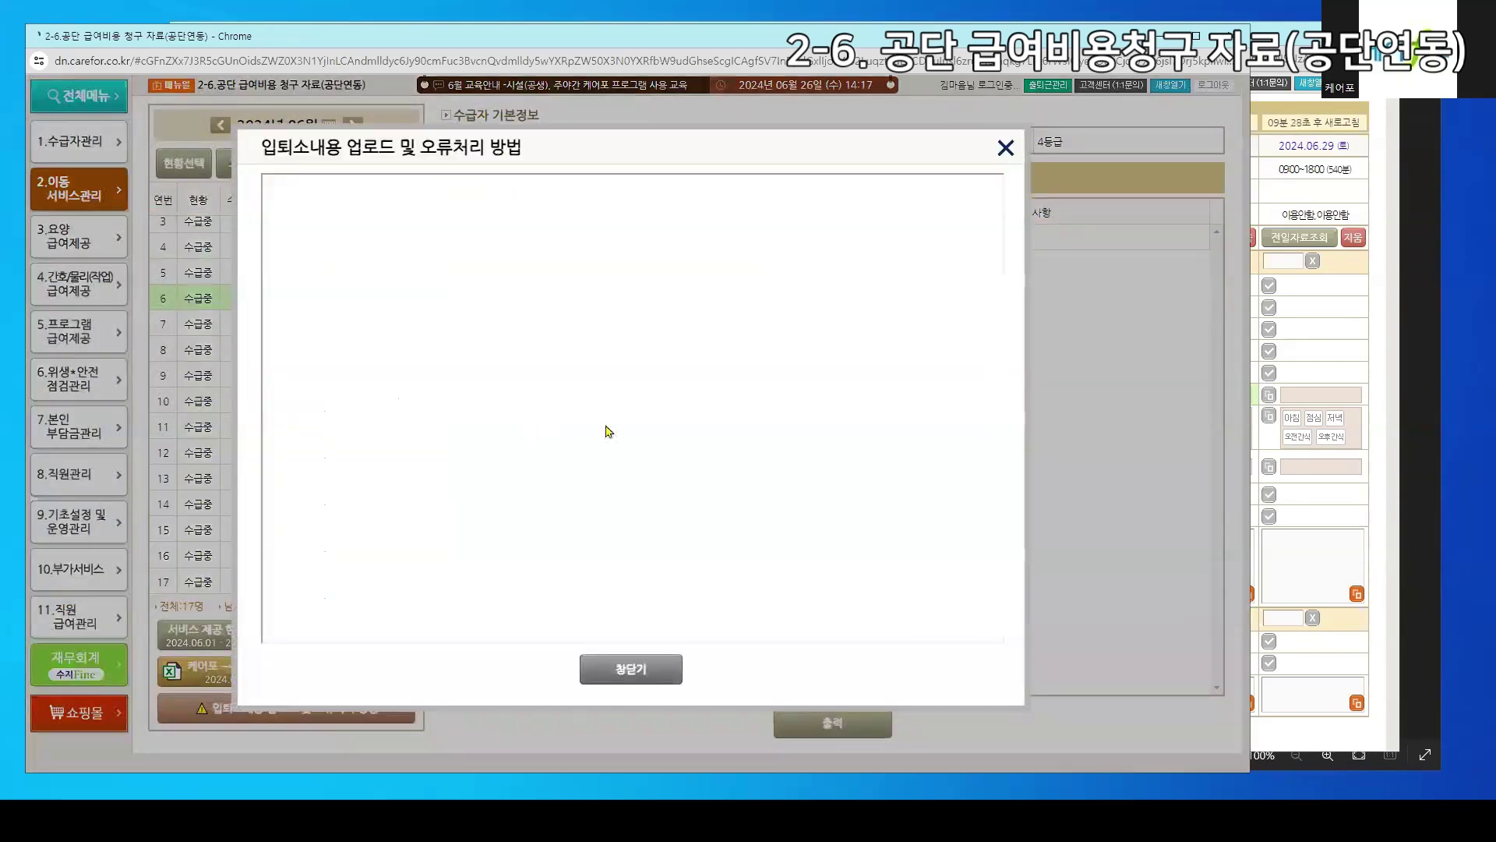
scroll(589, 448, "down", 10)
scroll(571, 491, "down", 2)
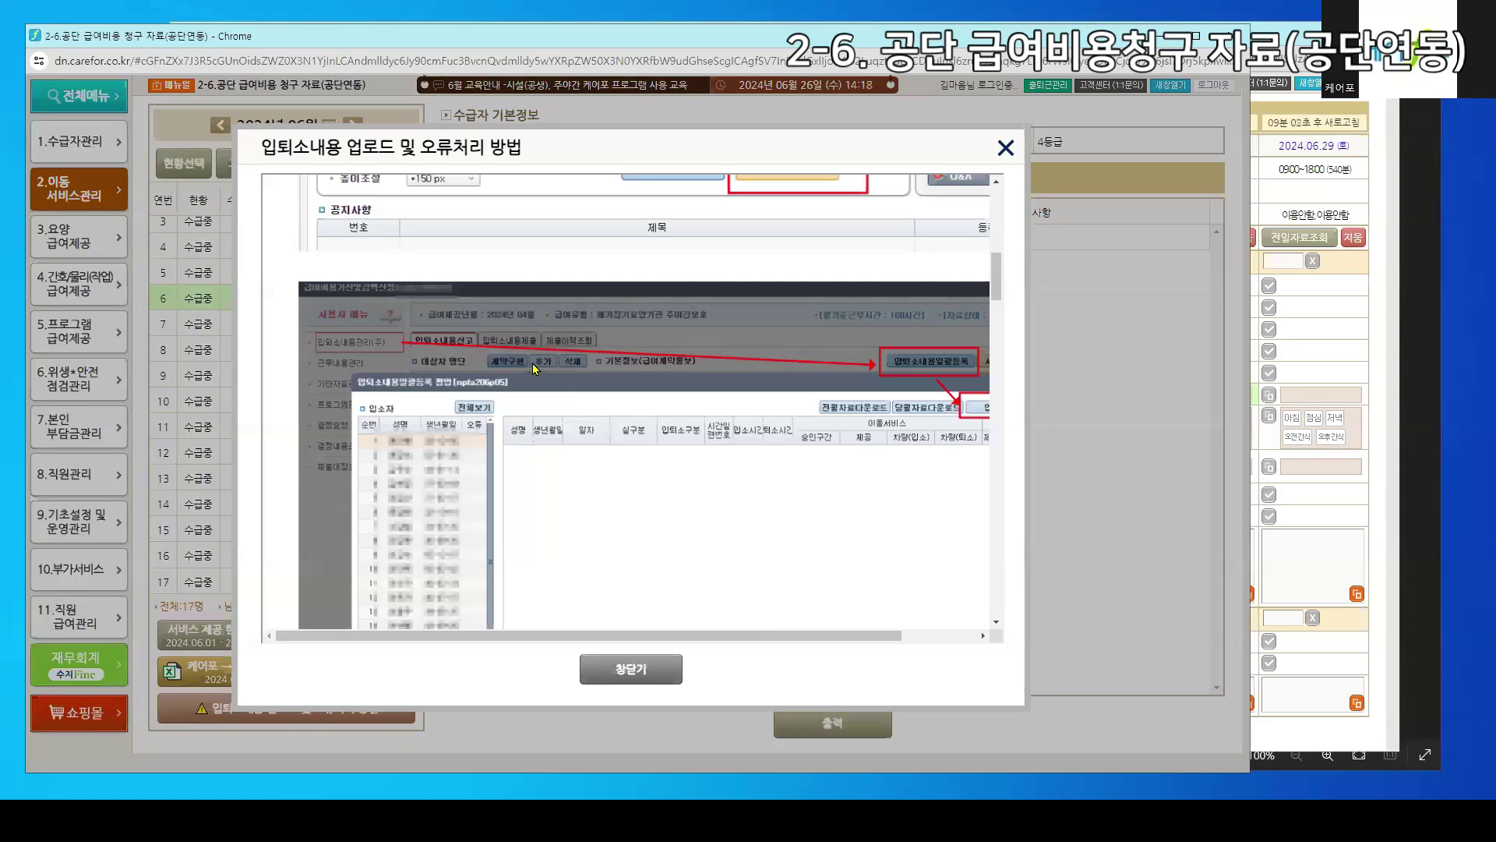
left_click(606, 675)
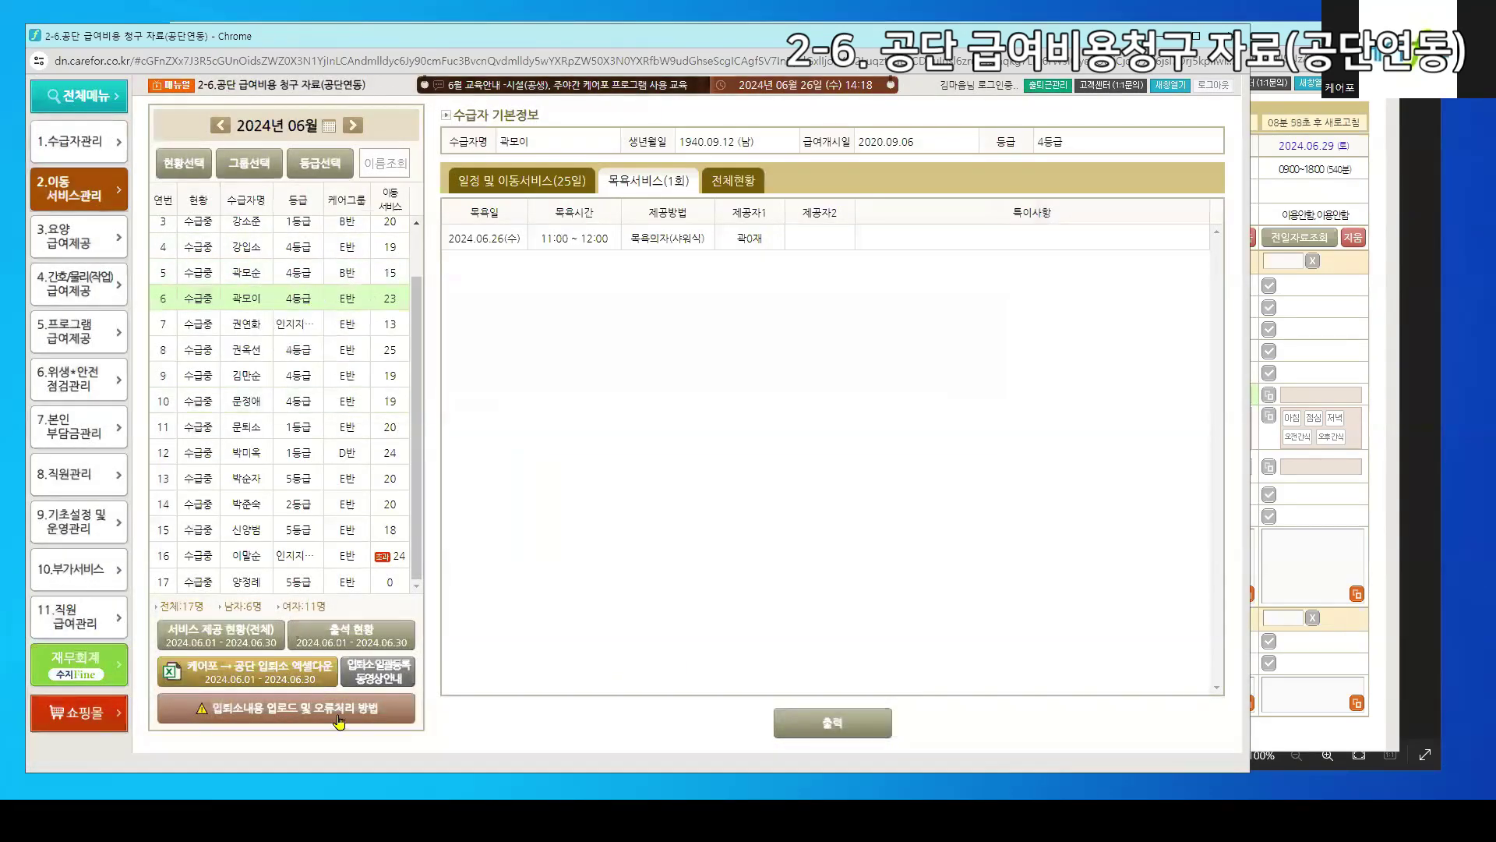
Download the 케어포 → 공단 입퇴소 Excel file for 2024년 06월, saving it as 2024년 06월 입퇴소내용 (3).xlsx
left_click(269, 681)
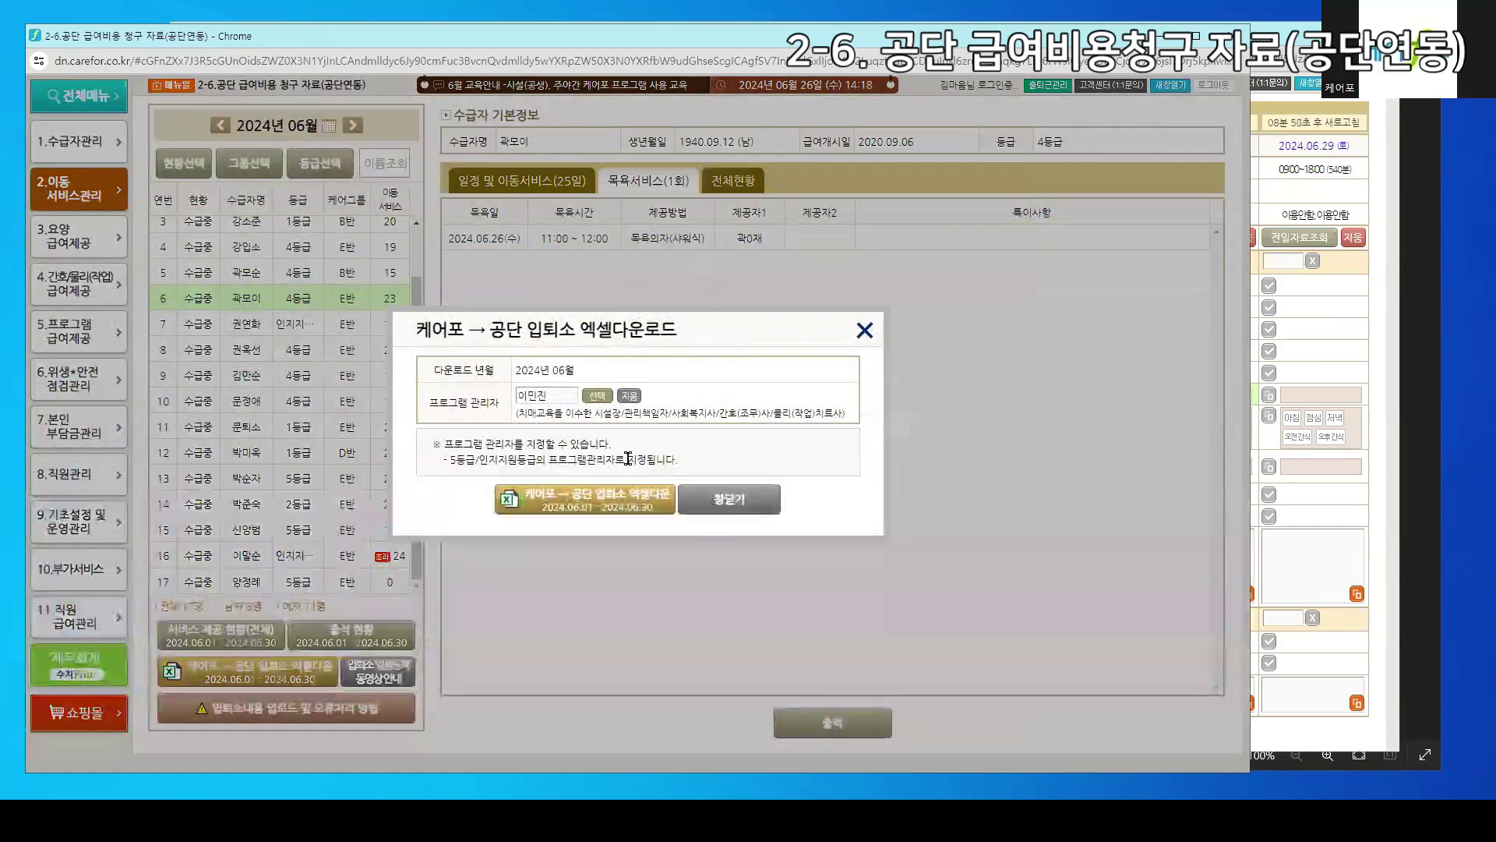
left_click(606, 500)
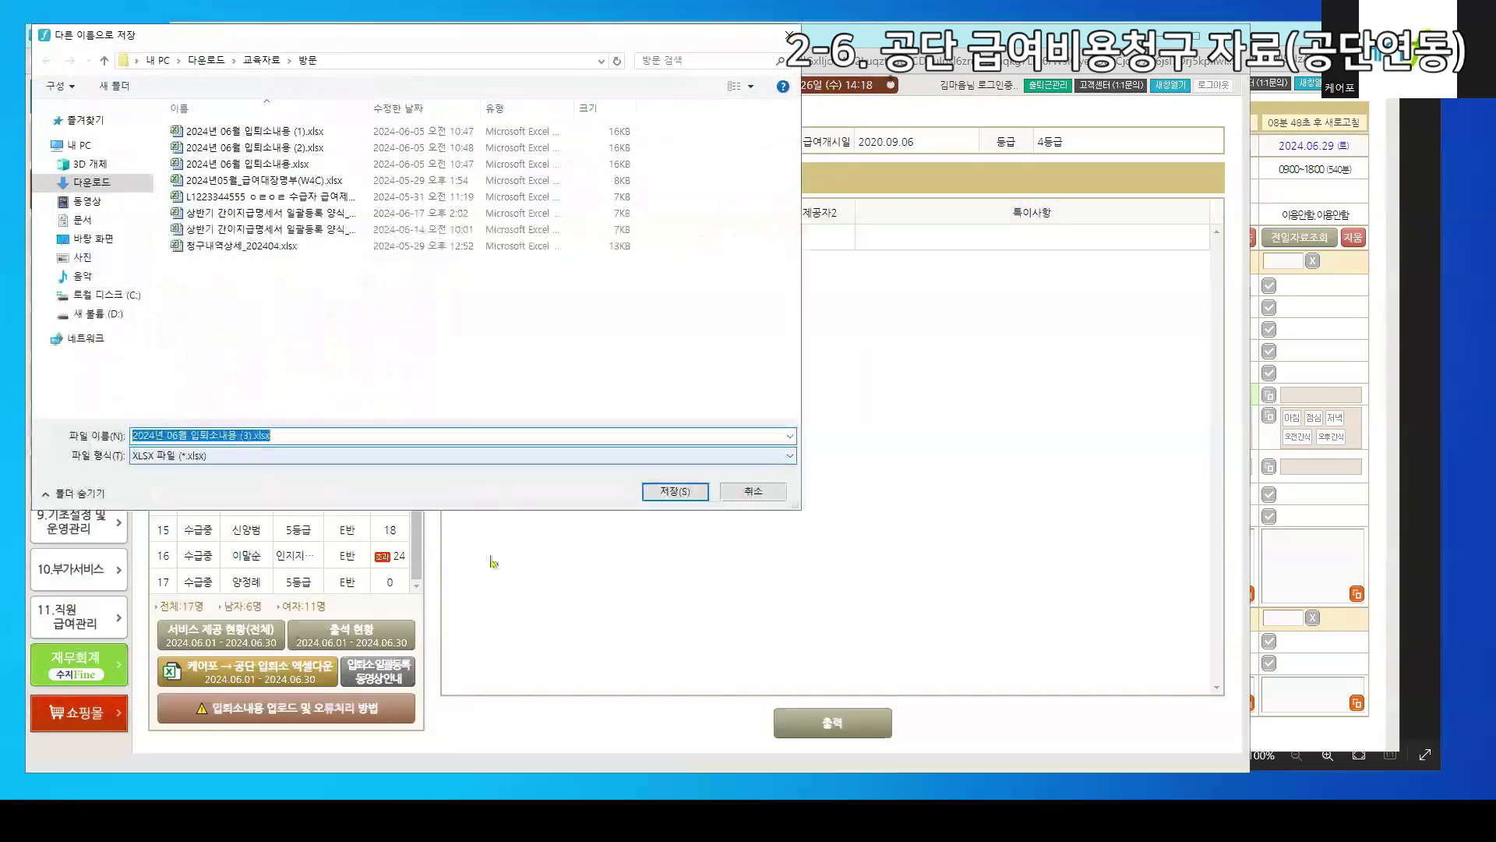
left_click(675, 492)
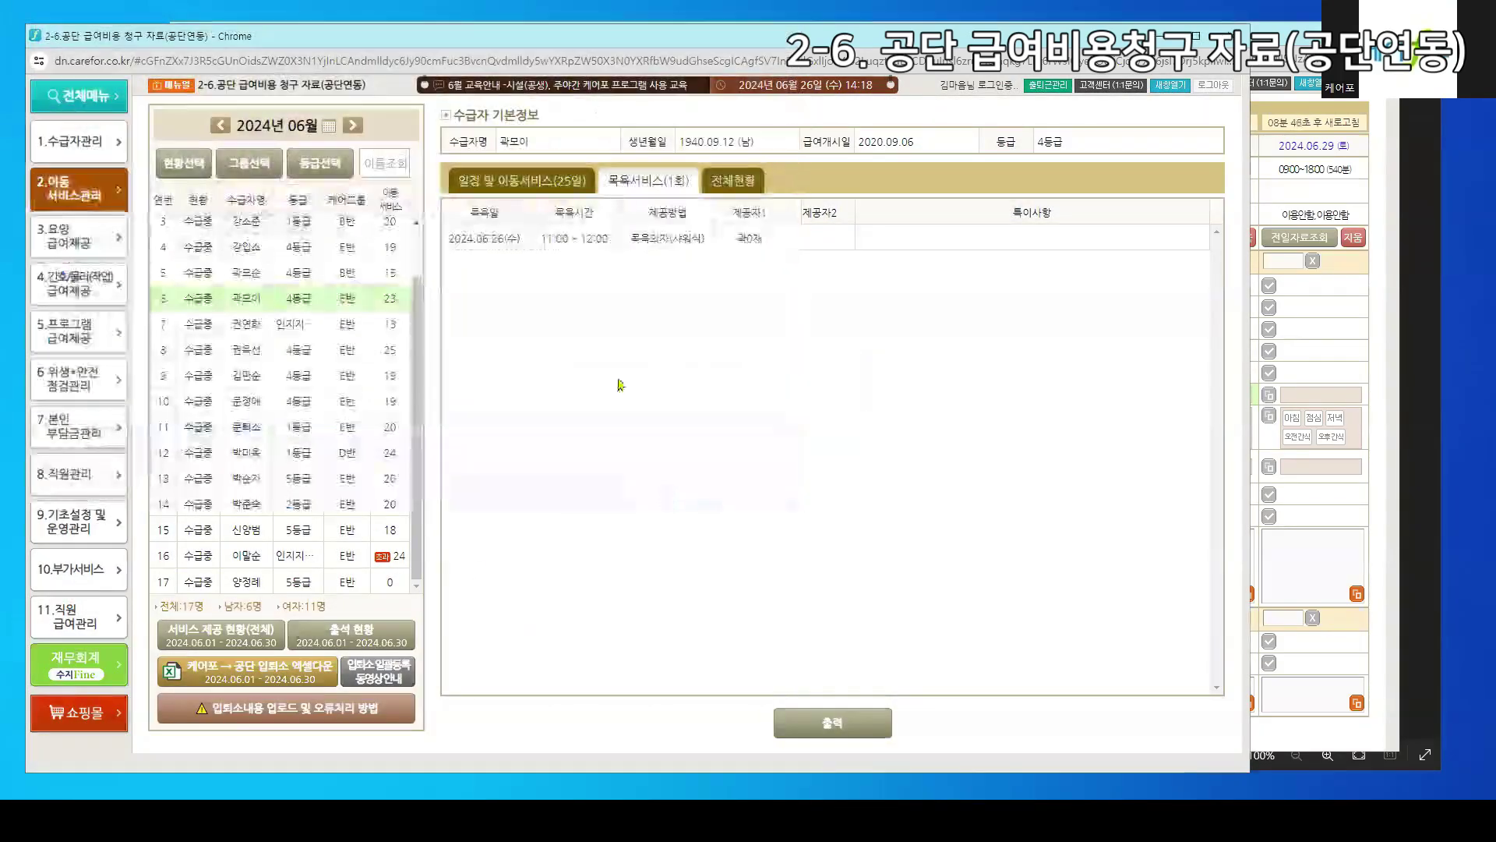
Open the downloaded 2024년 06월 입퇴소내용 (3).xlsx and examine the first recipient's 입소시간, 퇴소시간, 승인구간 and 차량 columns
left_click(1107, 110)
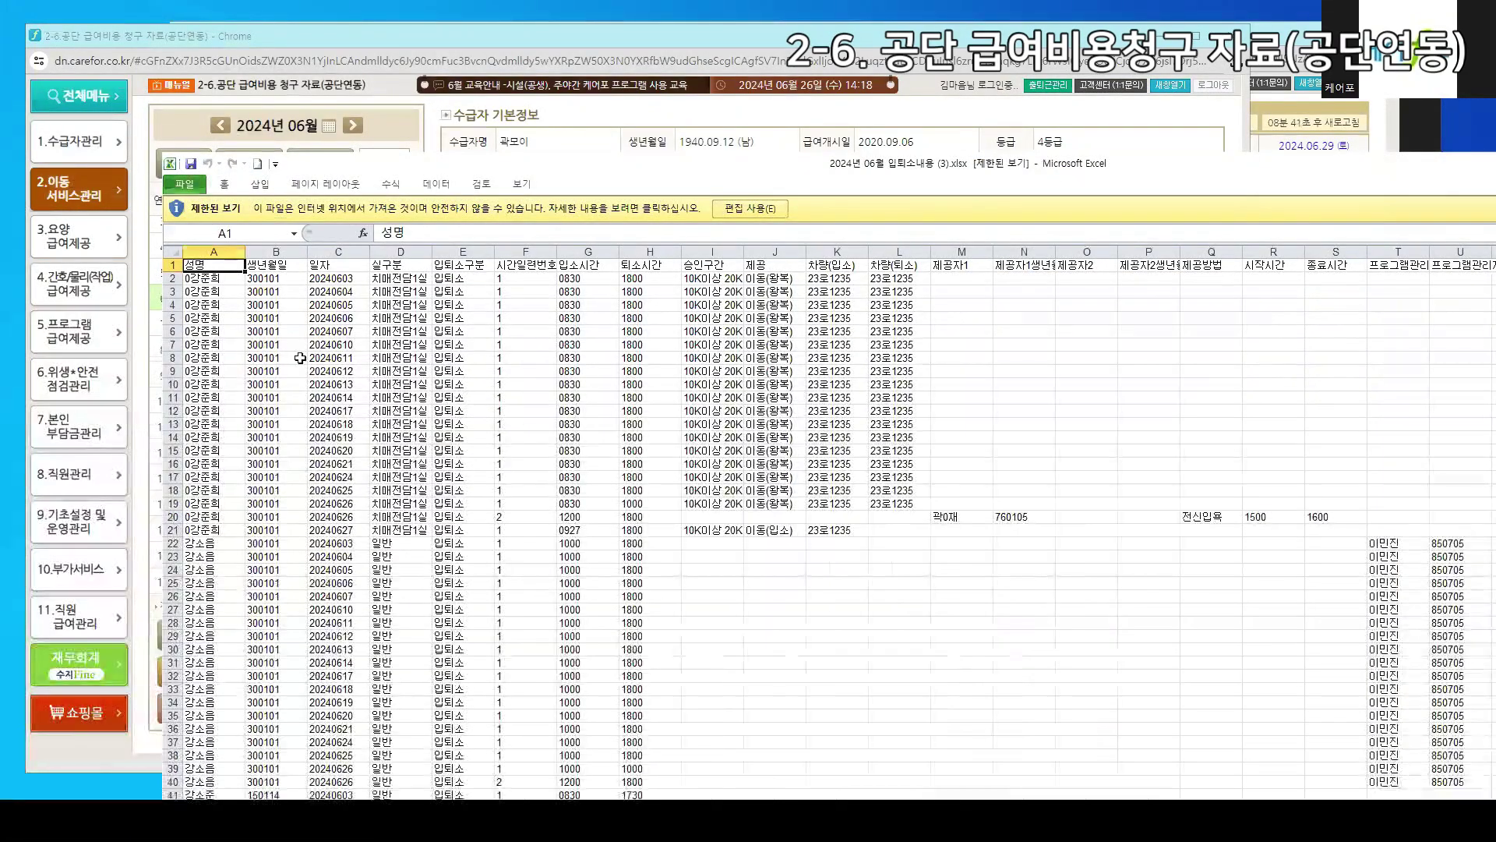
left_click(236, 475)
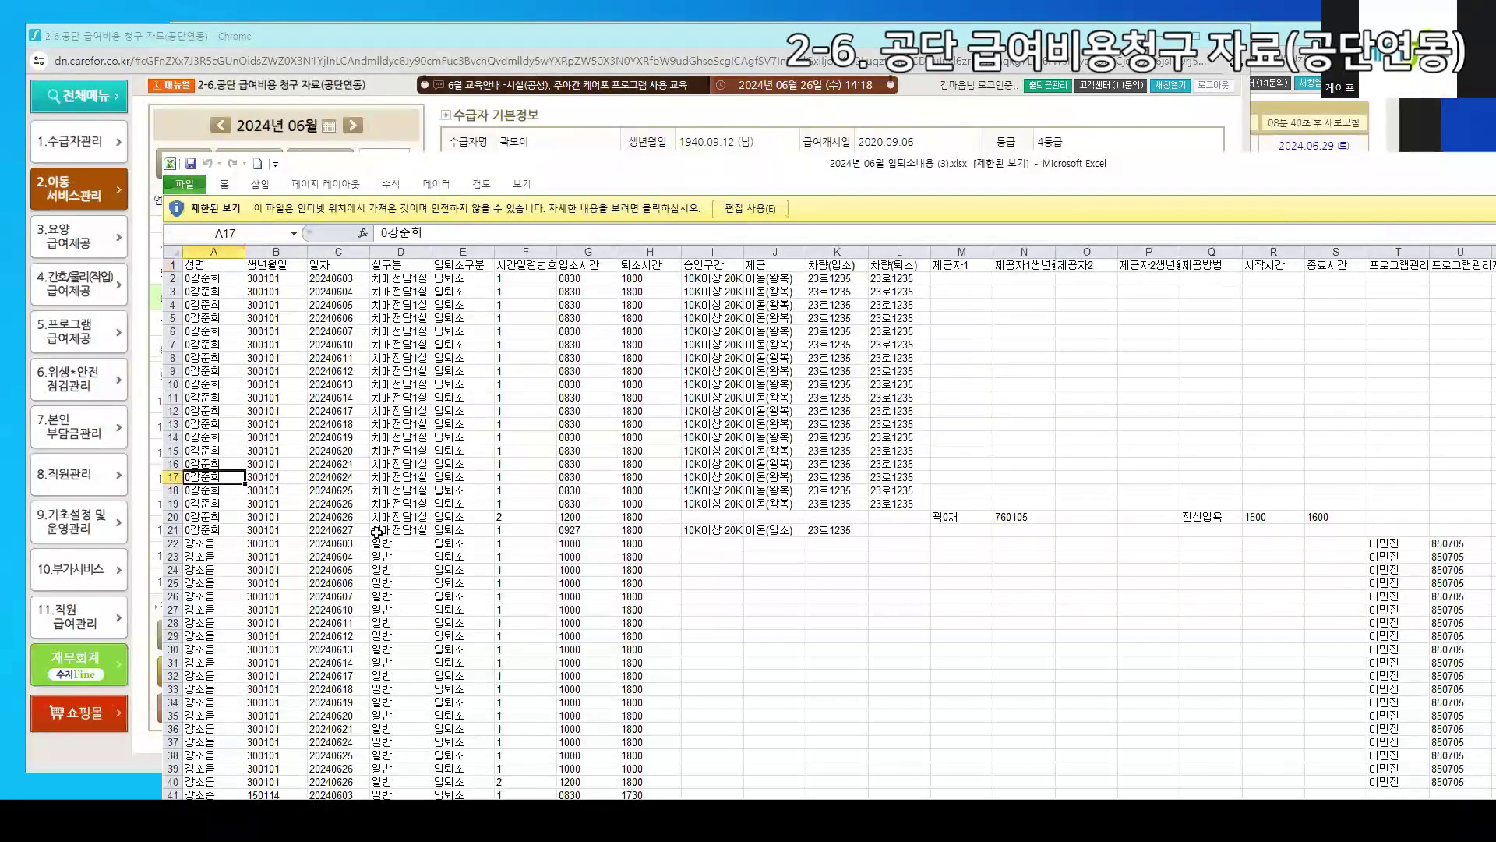
left_click(362, 531)
left_click(716, 504)
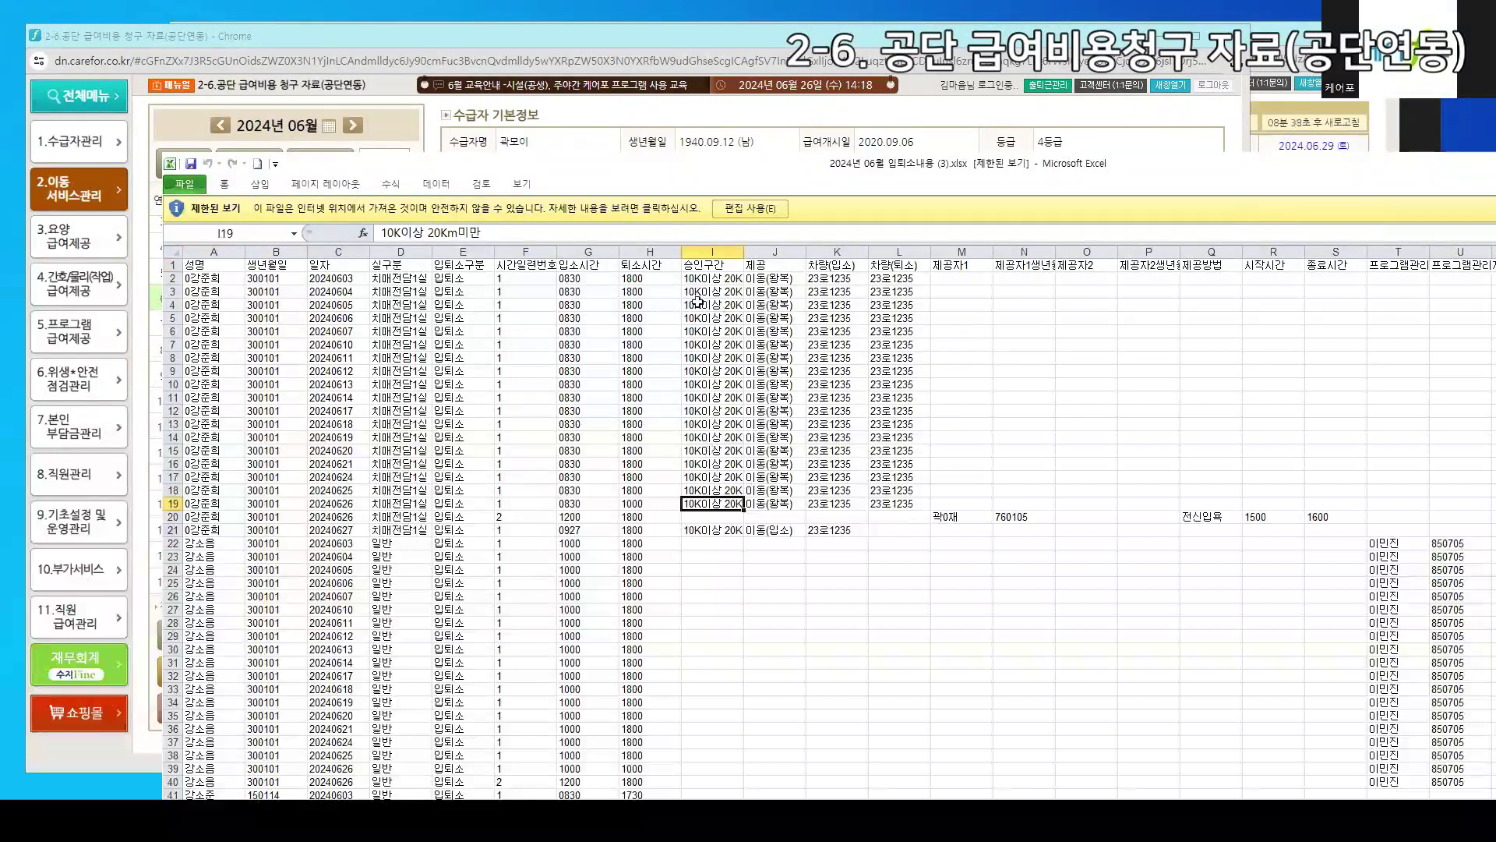
left_click_drag(567, 279, 887, 278)
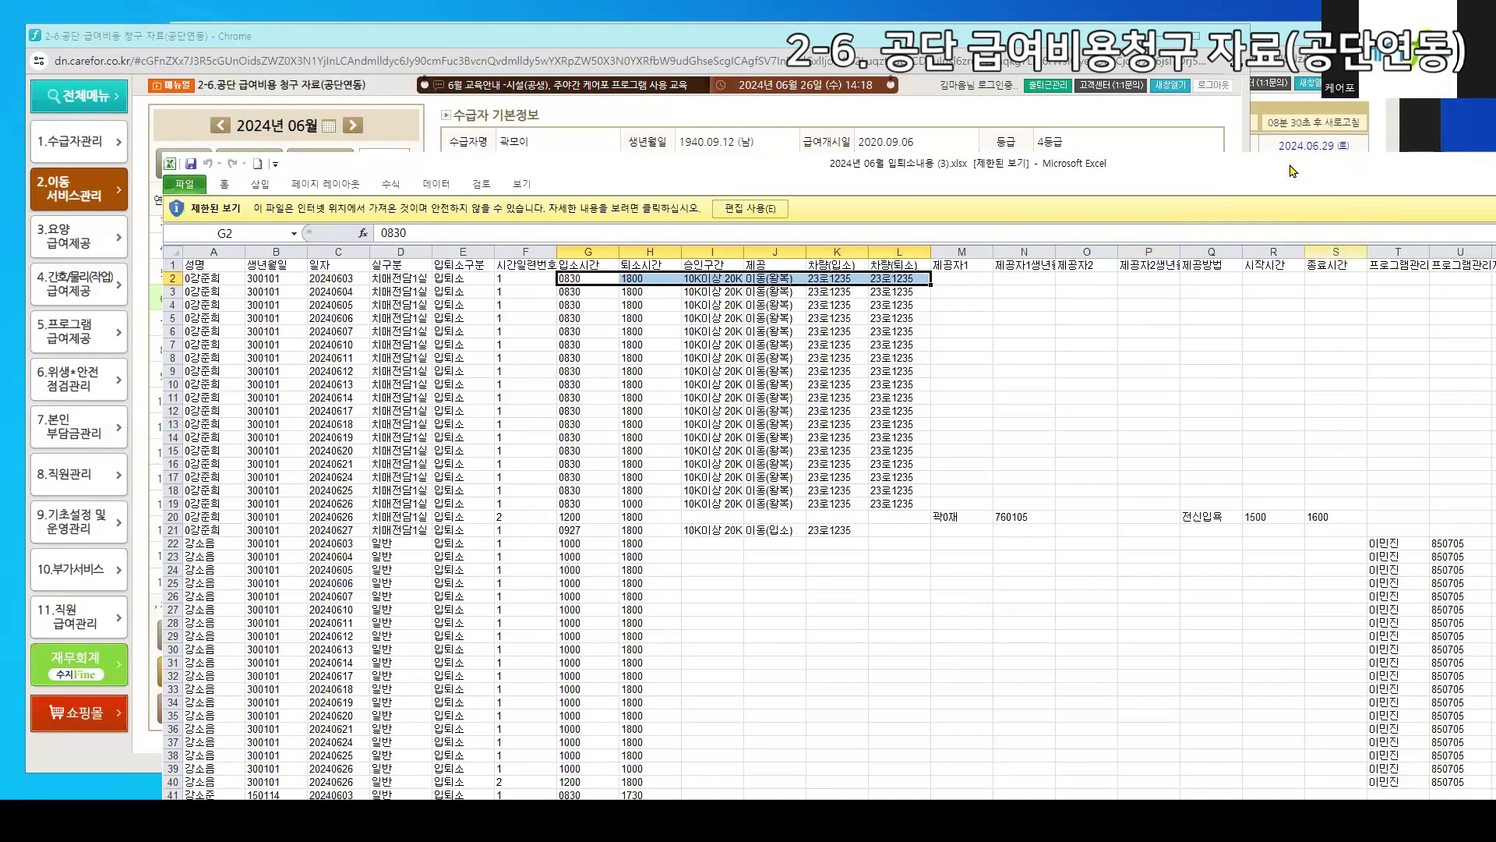
Examine the 제공자, 제공방법 and 프로그램관리자 columns M to V, and close both open Excel workbooks
left_click_drag(1286, 172, 927, 255)
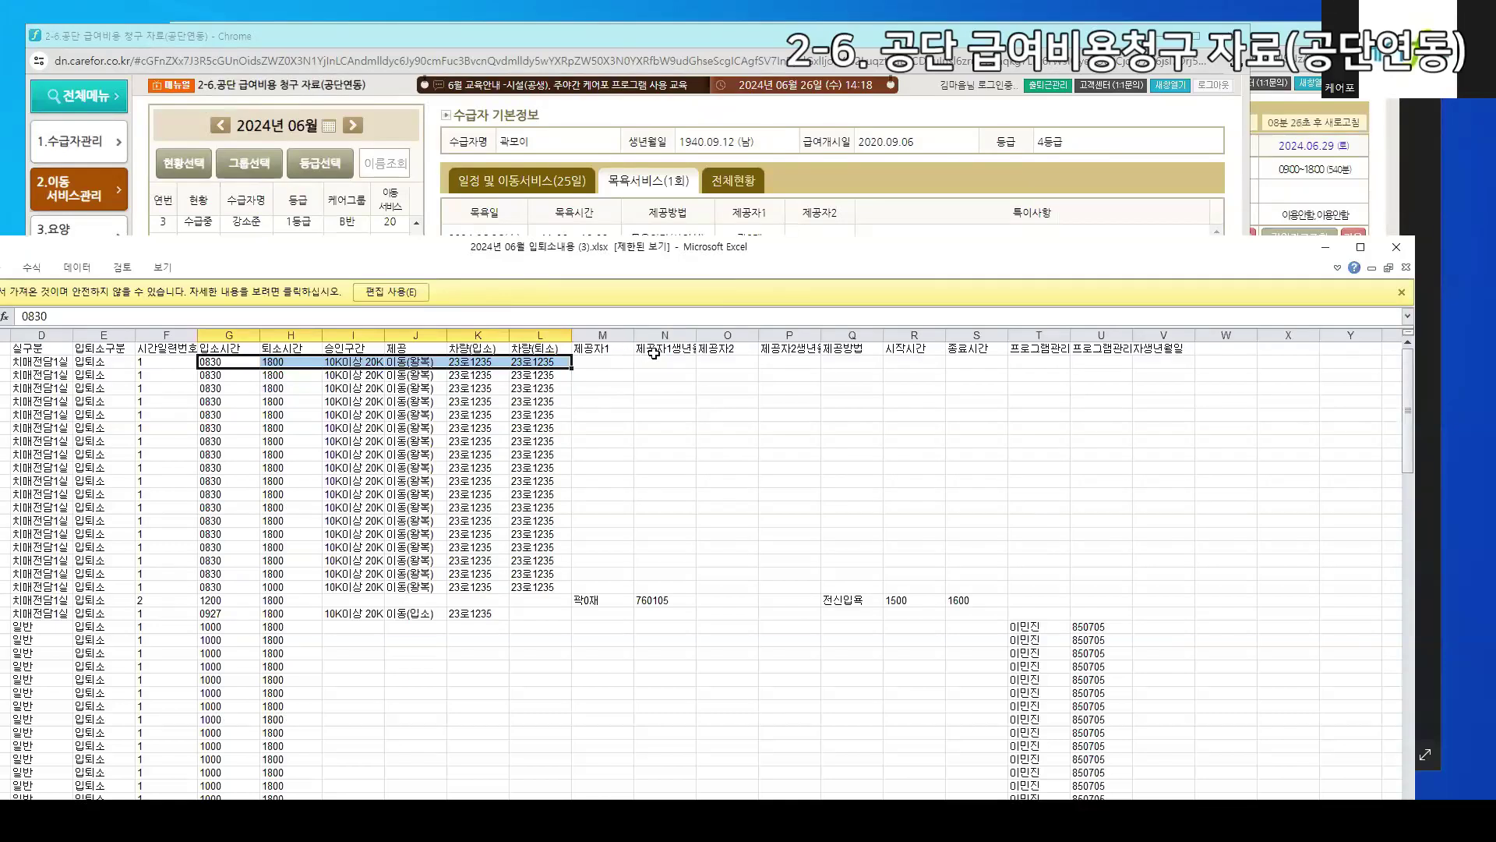
left_click_drag(600, 361, 1167, 344)
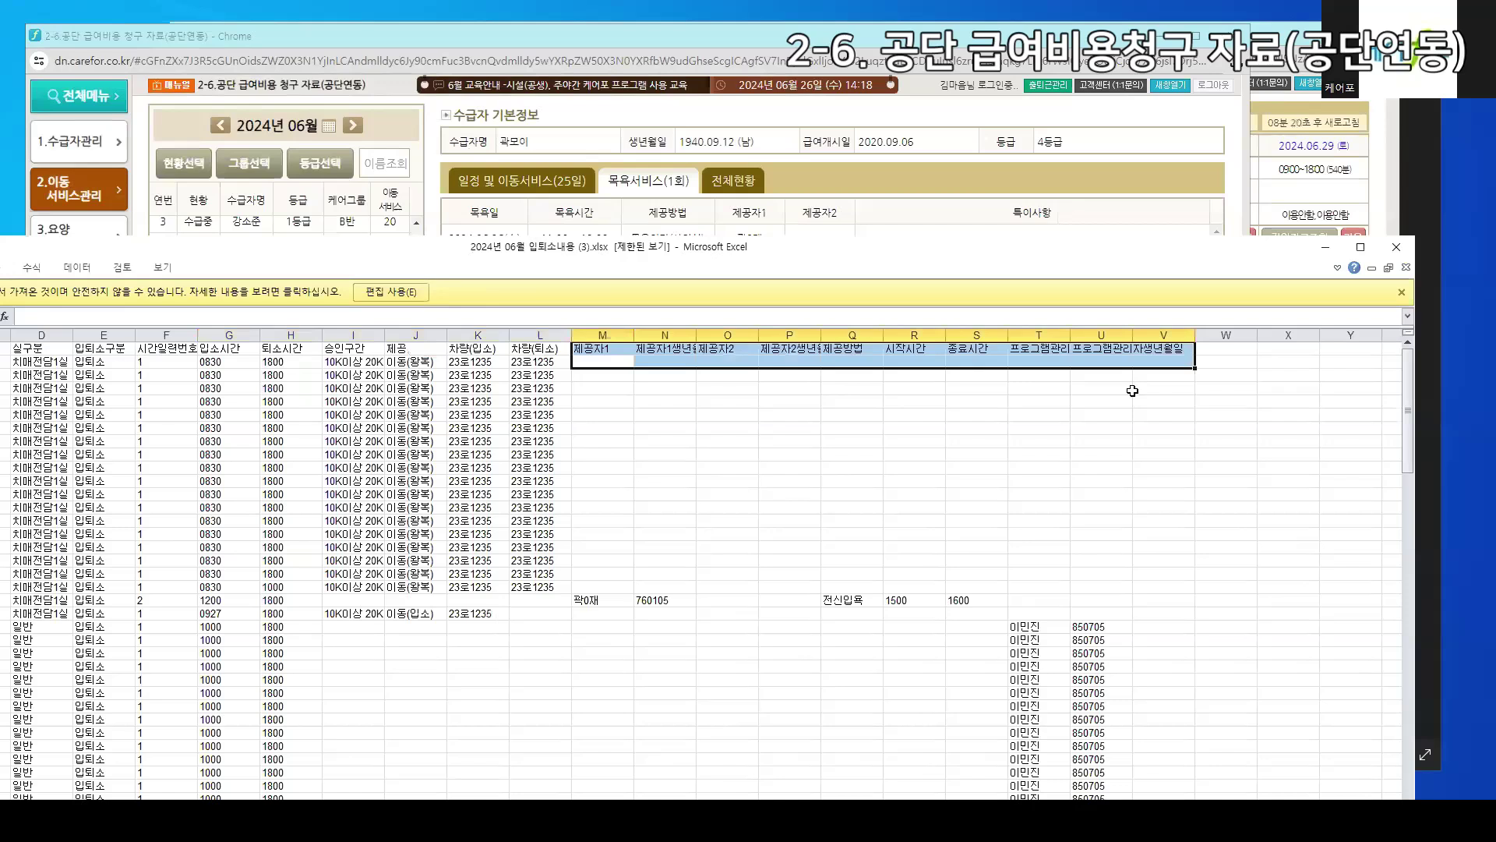
left_click(1396, 247)
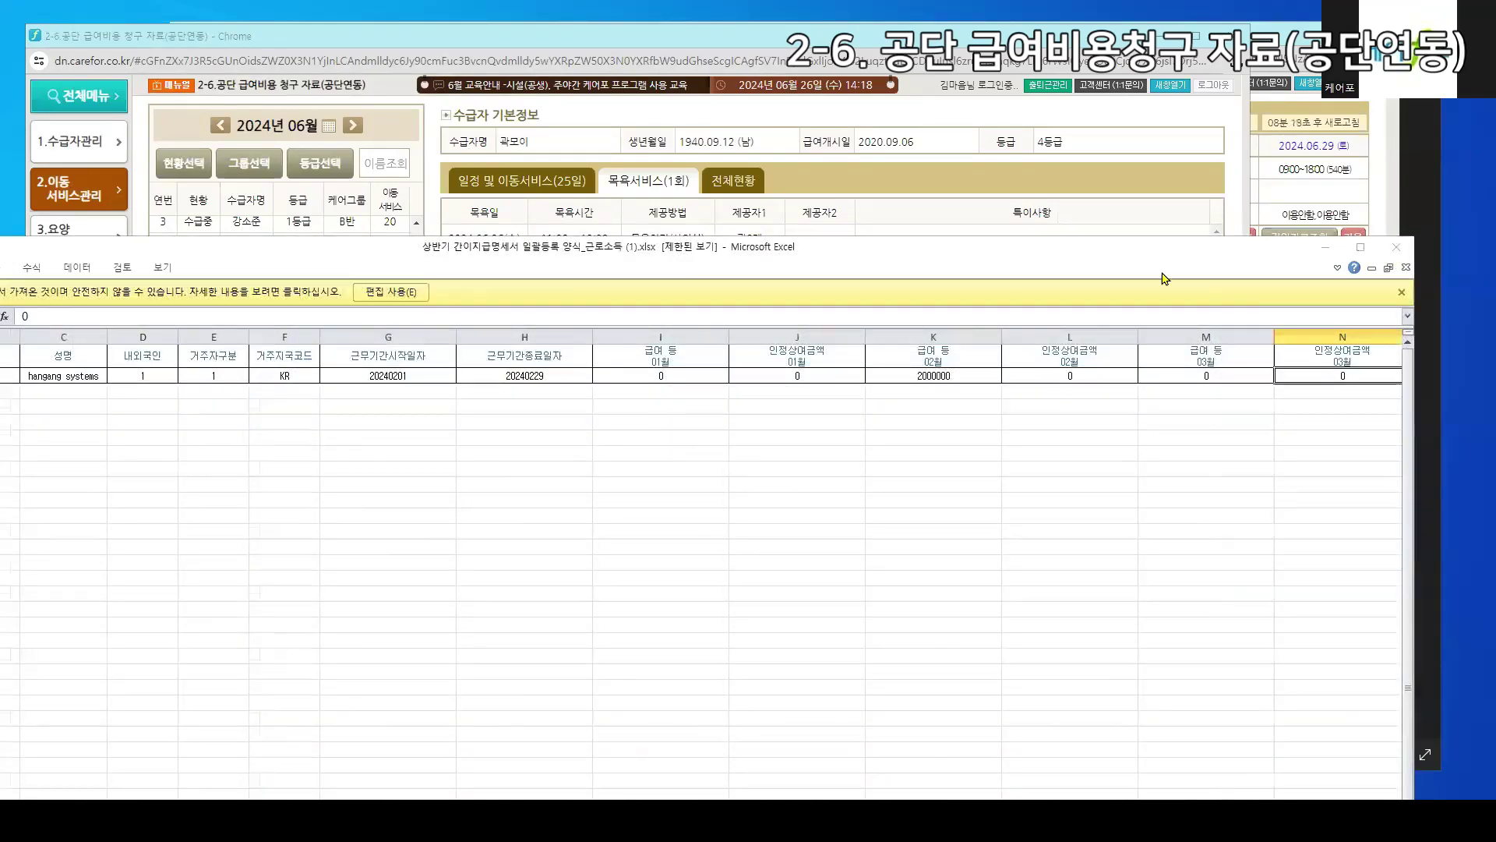
left_click(1397, 247)
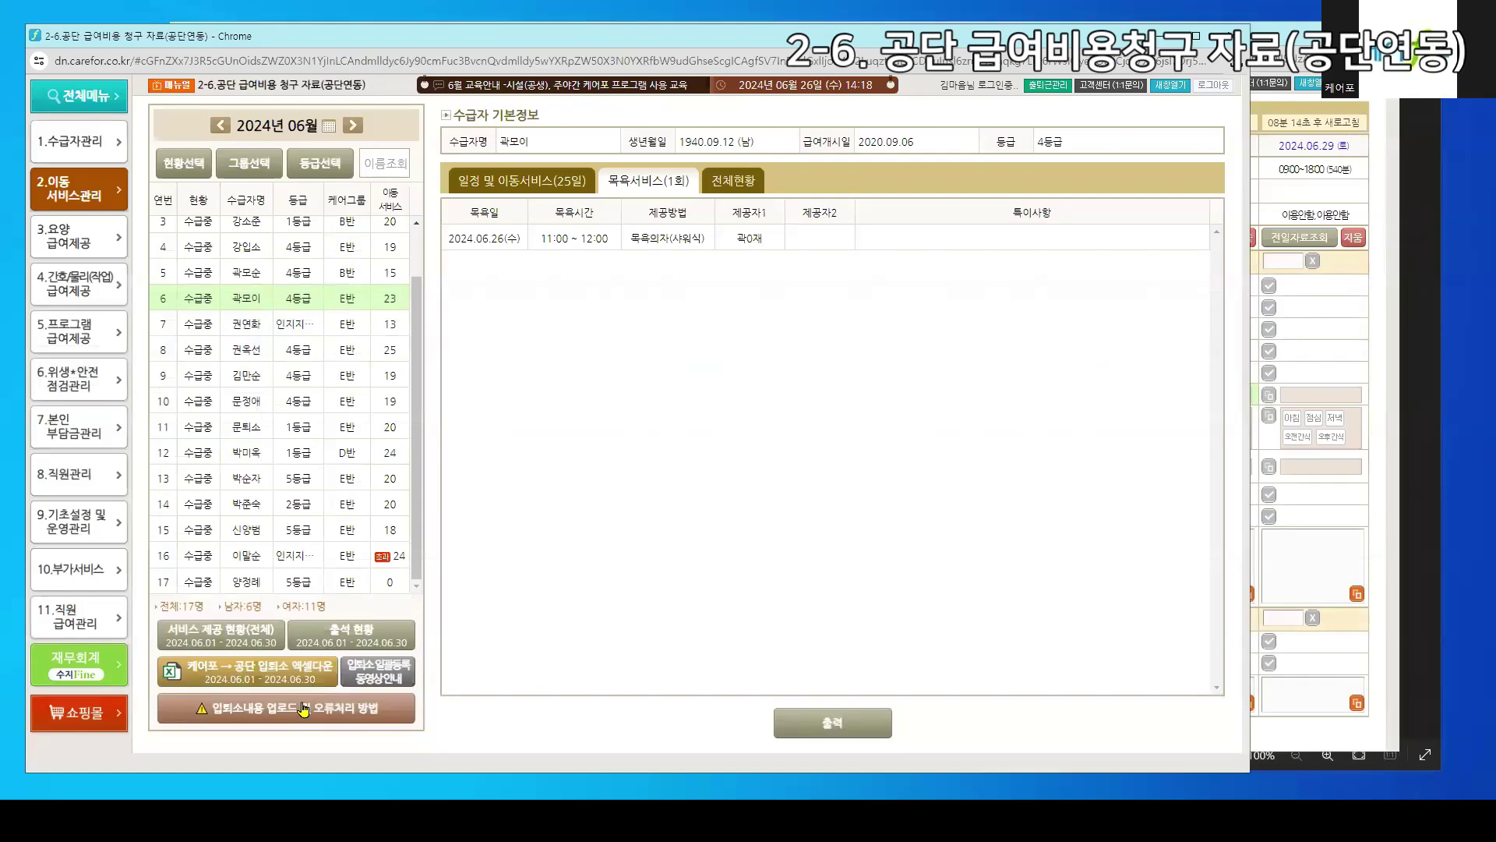
Revisit the 입퇴소내용 업로드 및 오류처리 방법 guide's upload illustration and the 케어포 → 공단 입퇴소 Excel download option
left_click(347, 698)
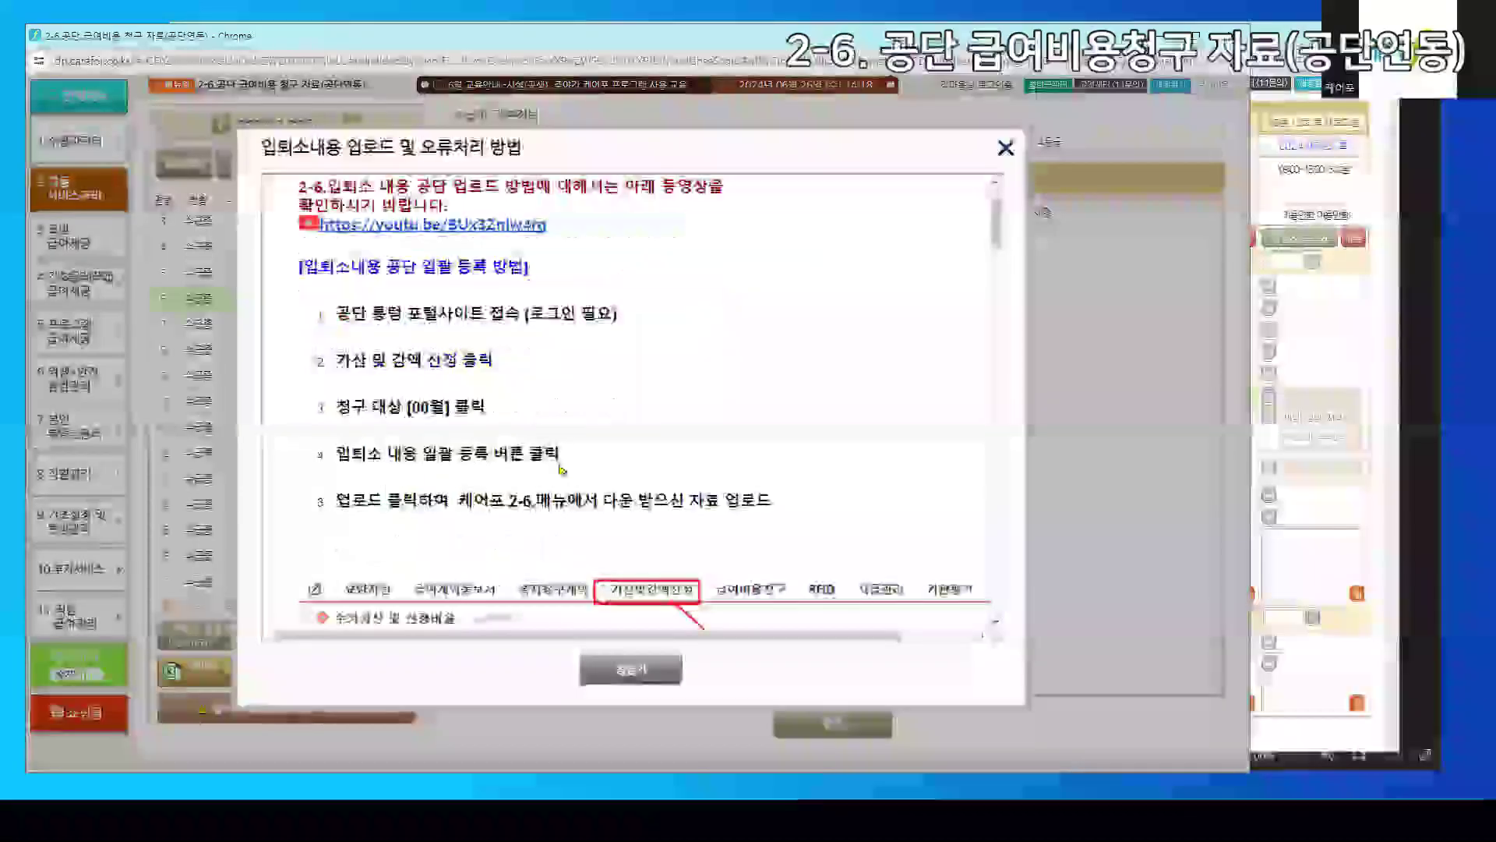
scroll(559, 469, "down", 10)
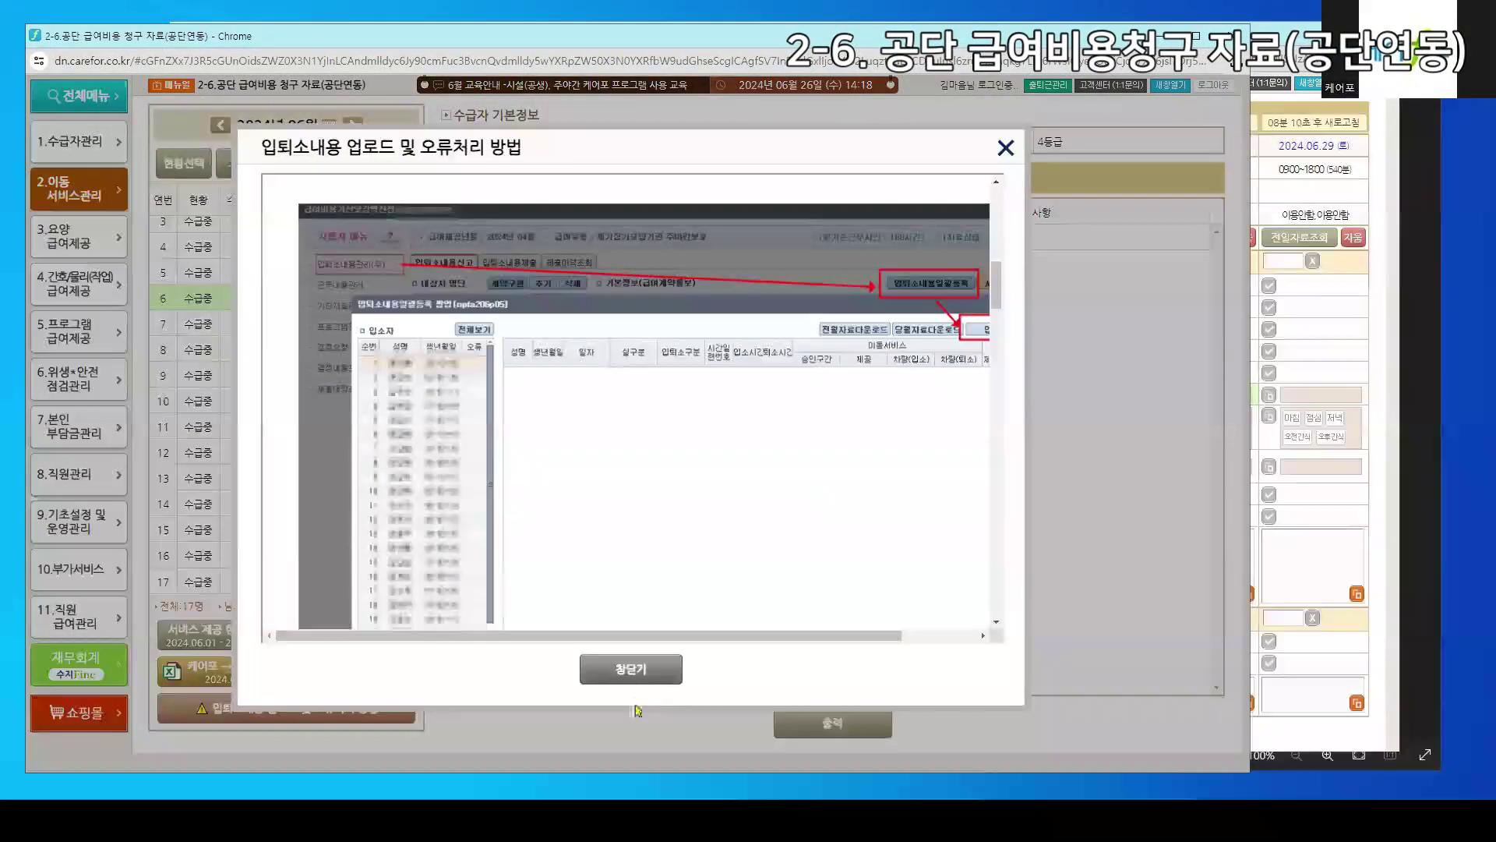
left_click(631, 669)
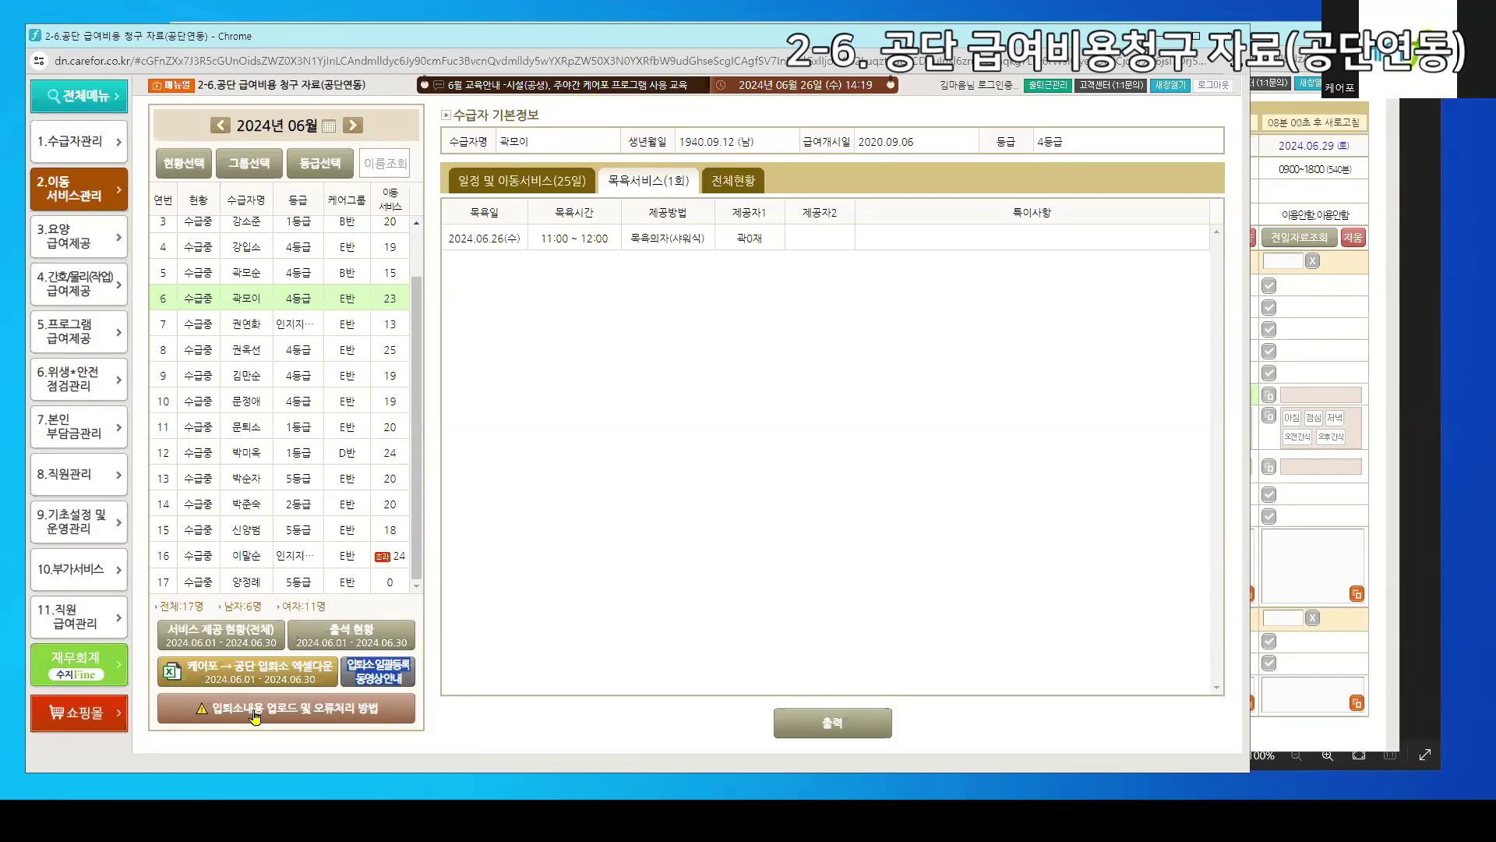
left_click(248, 672)
left_click(754, 499)
Display the 일정 및 이동서비스 records, look through the recipient list, and select the third recipient
left_click(505, 180)
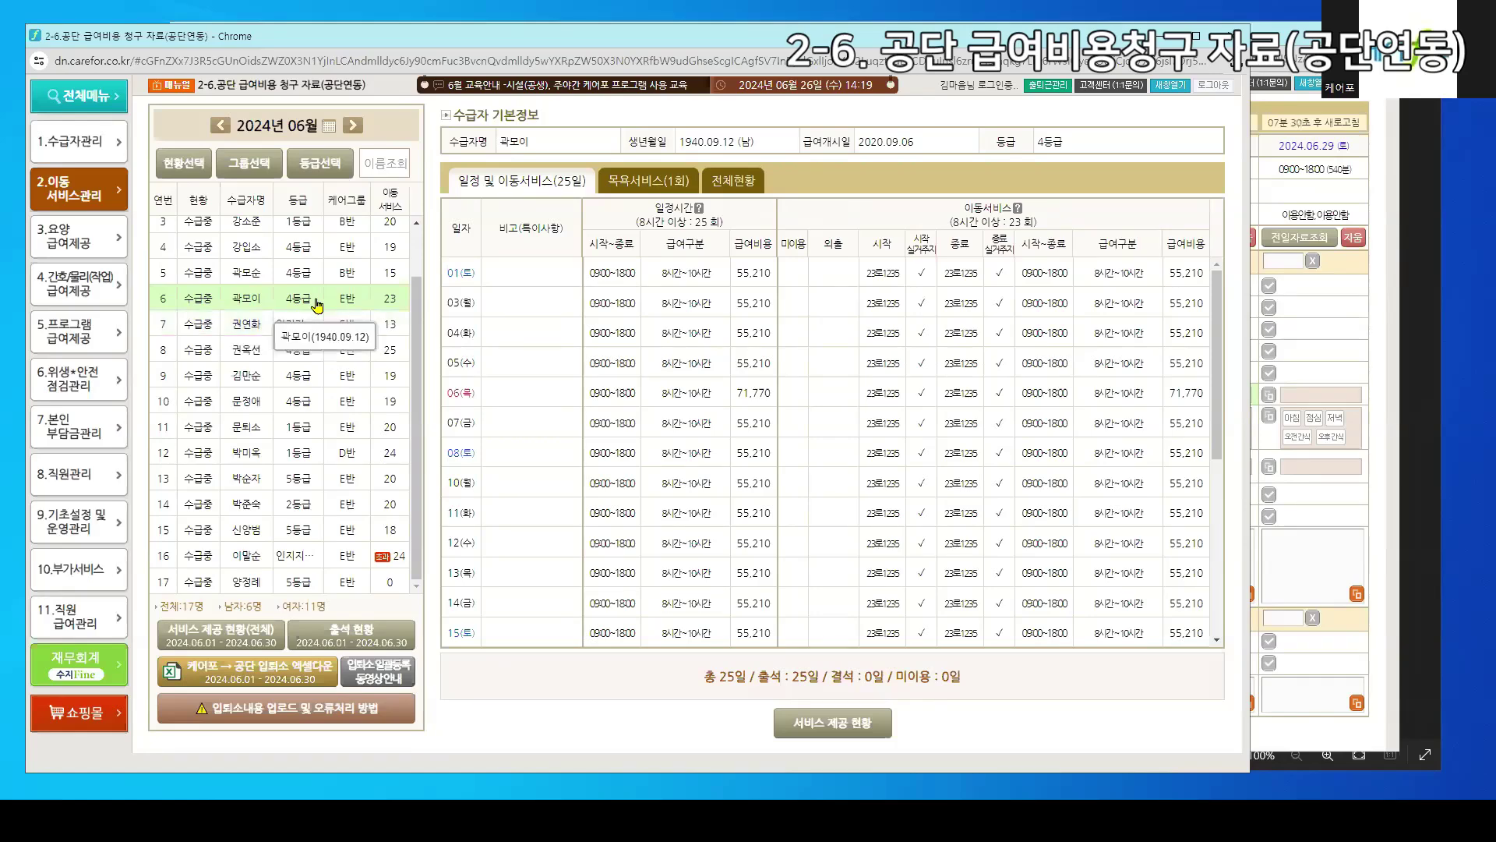
key("Up")
key("Up")
key("Up")
key("Up")
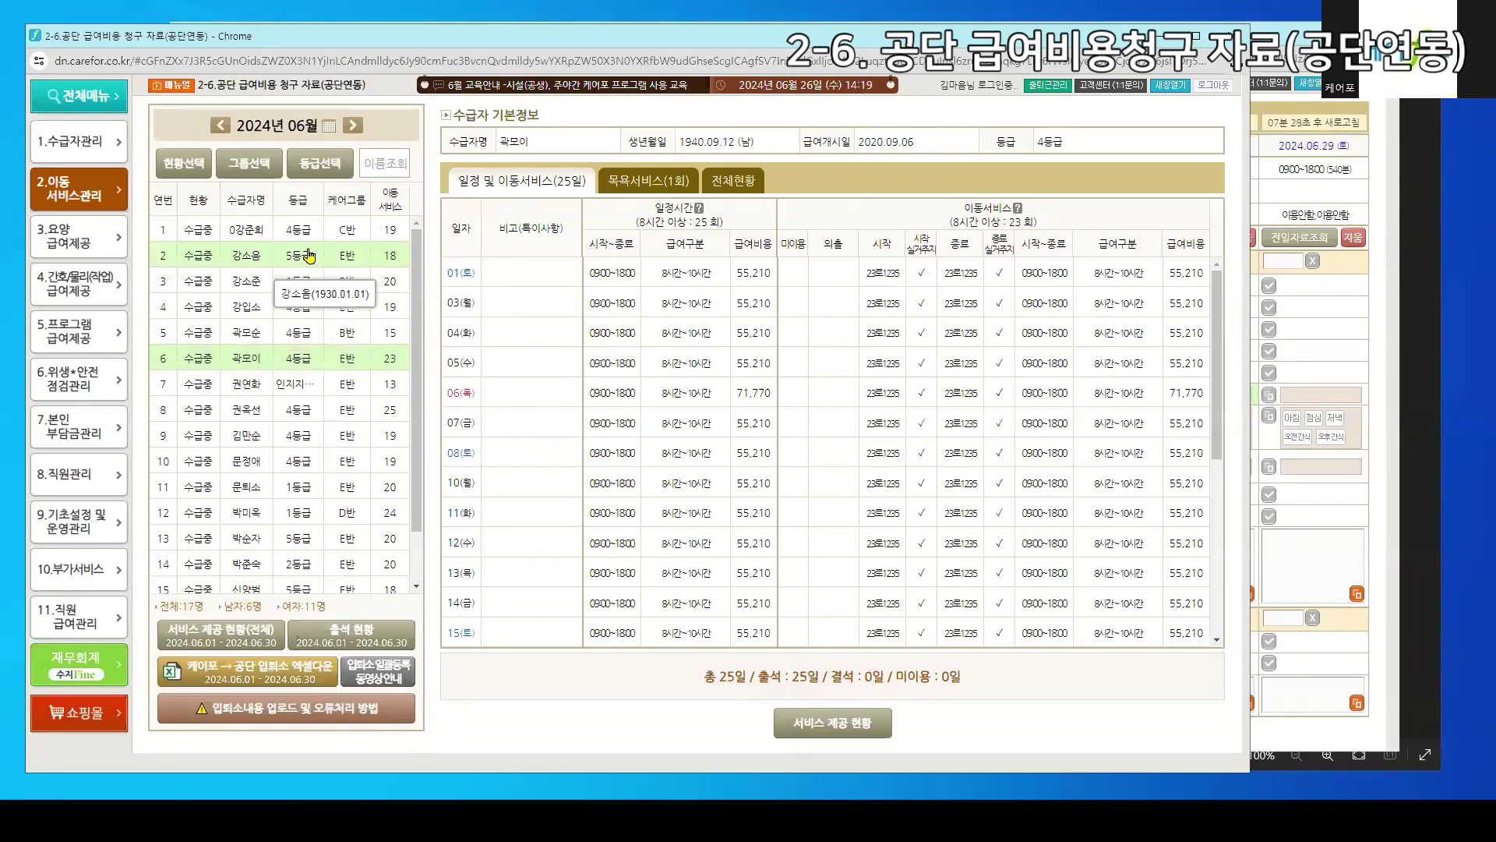
key("Down")
key("Down")
key("Down")
key("Down")
key("Down")
key("Down")
left_click(358, 283)
Select the fourth recipient and examine the June 2024 이동서비스 entries, including vehicles, times and 급여비용
left_click(351, 306)
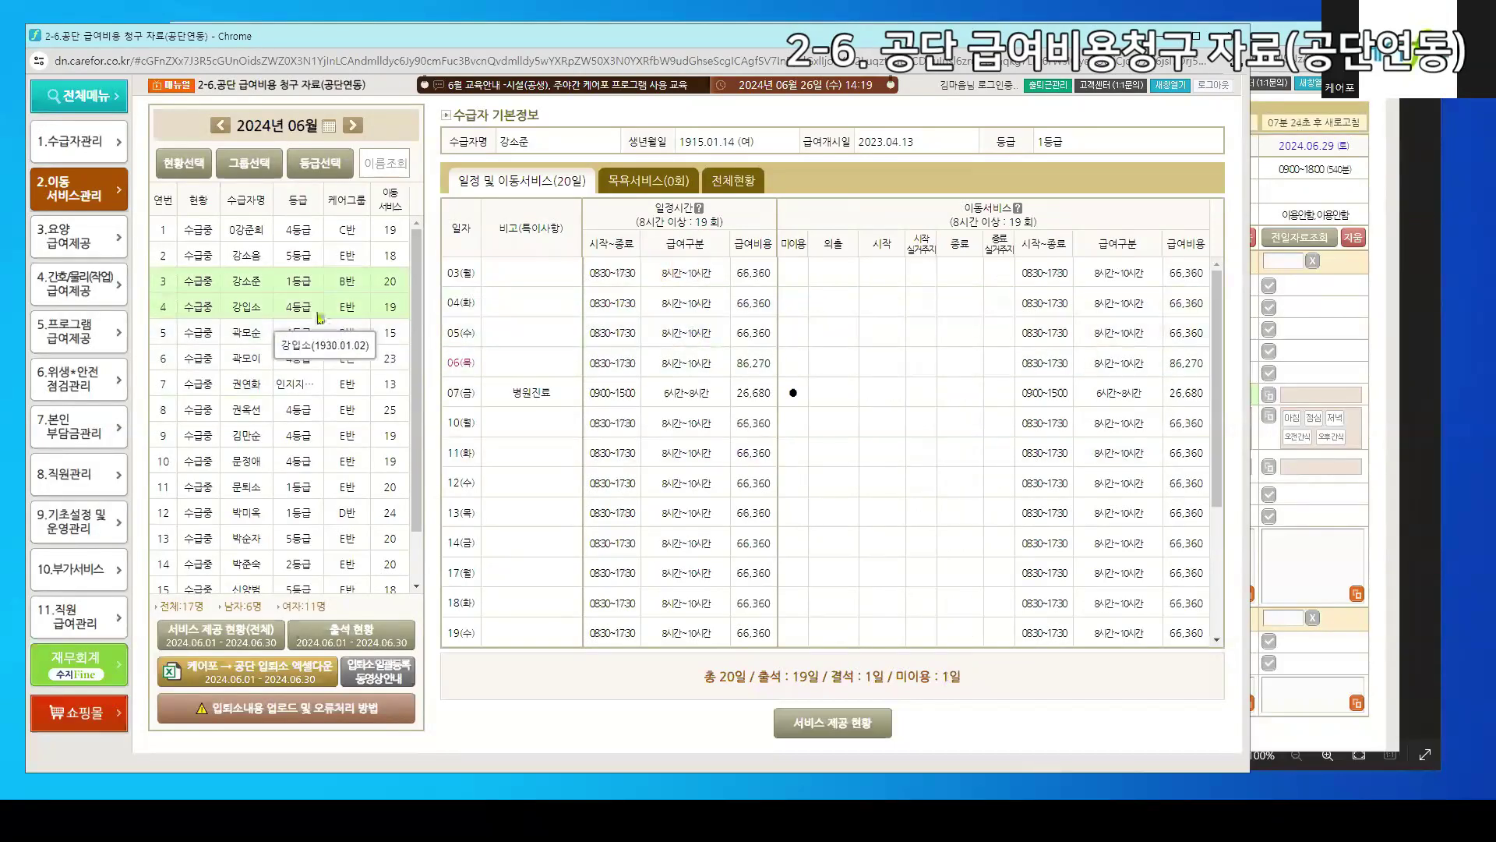
scroll(1126, 487, "down", 3)
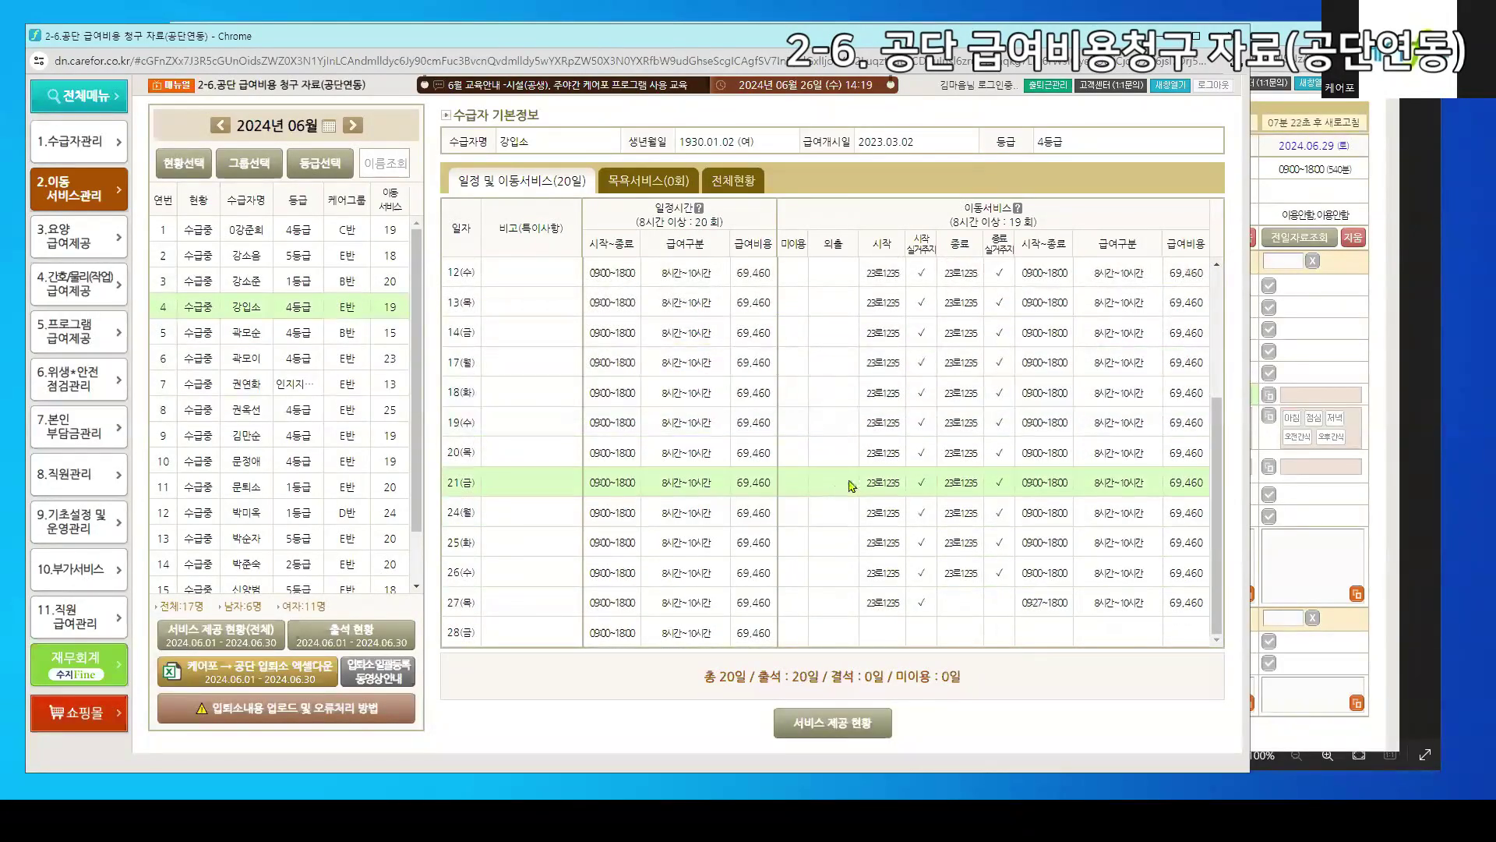
left_click_drag(875, 422, 1071, 573)
left_click_drag(869, 303, 1063, 543)
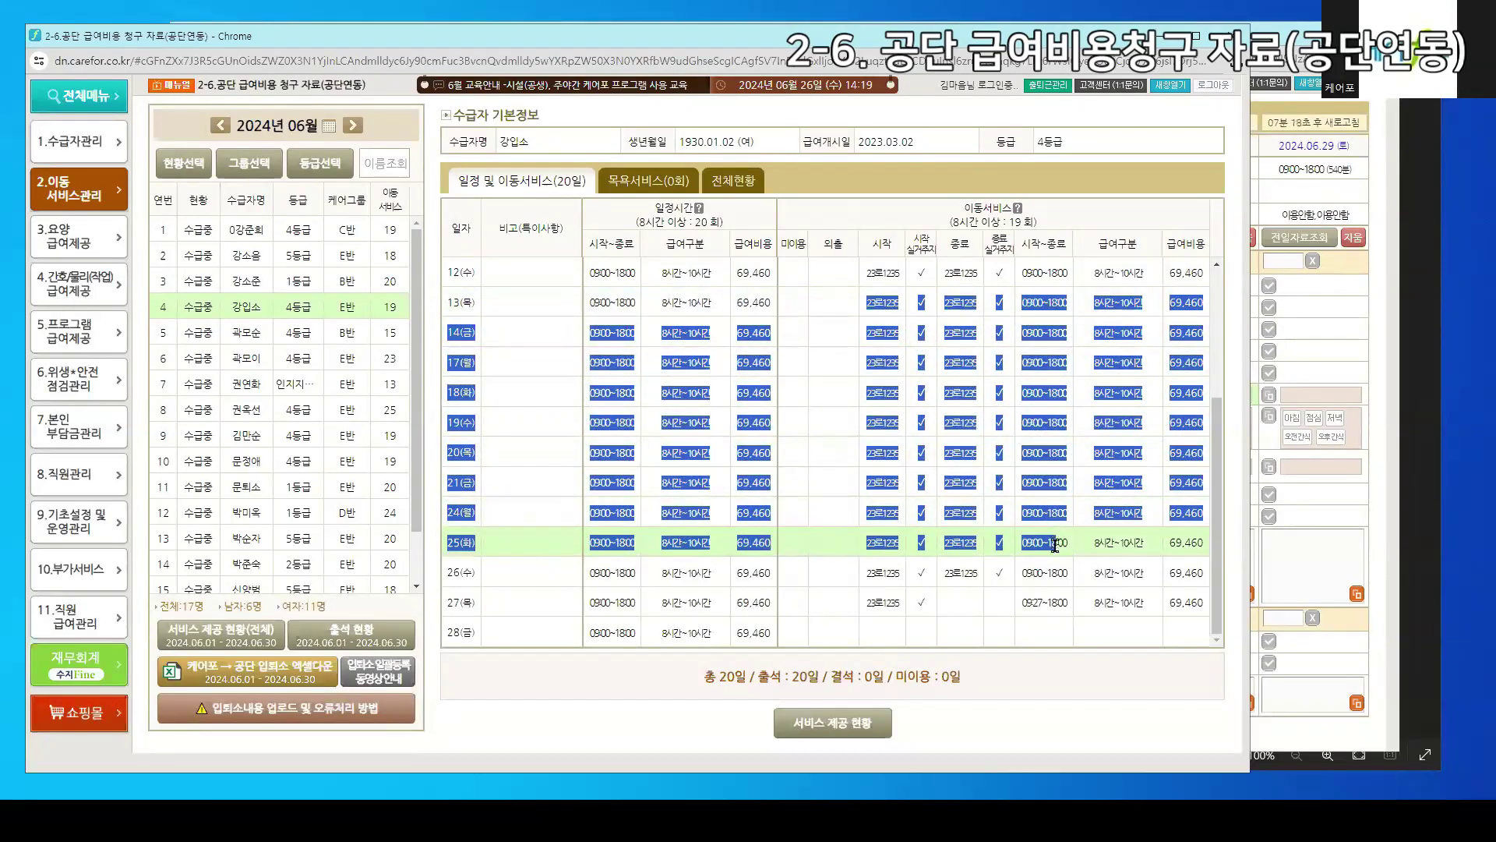
left_click(1013, 544)
scroll(996, 544, "up", 3)
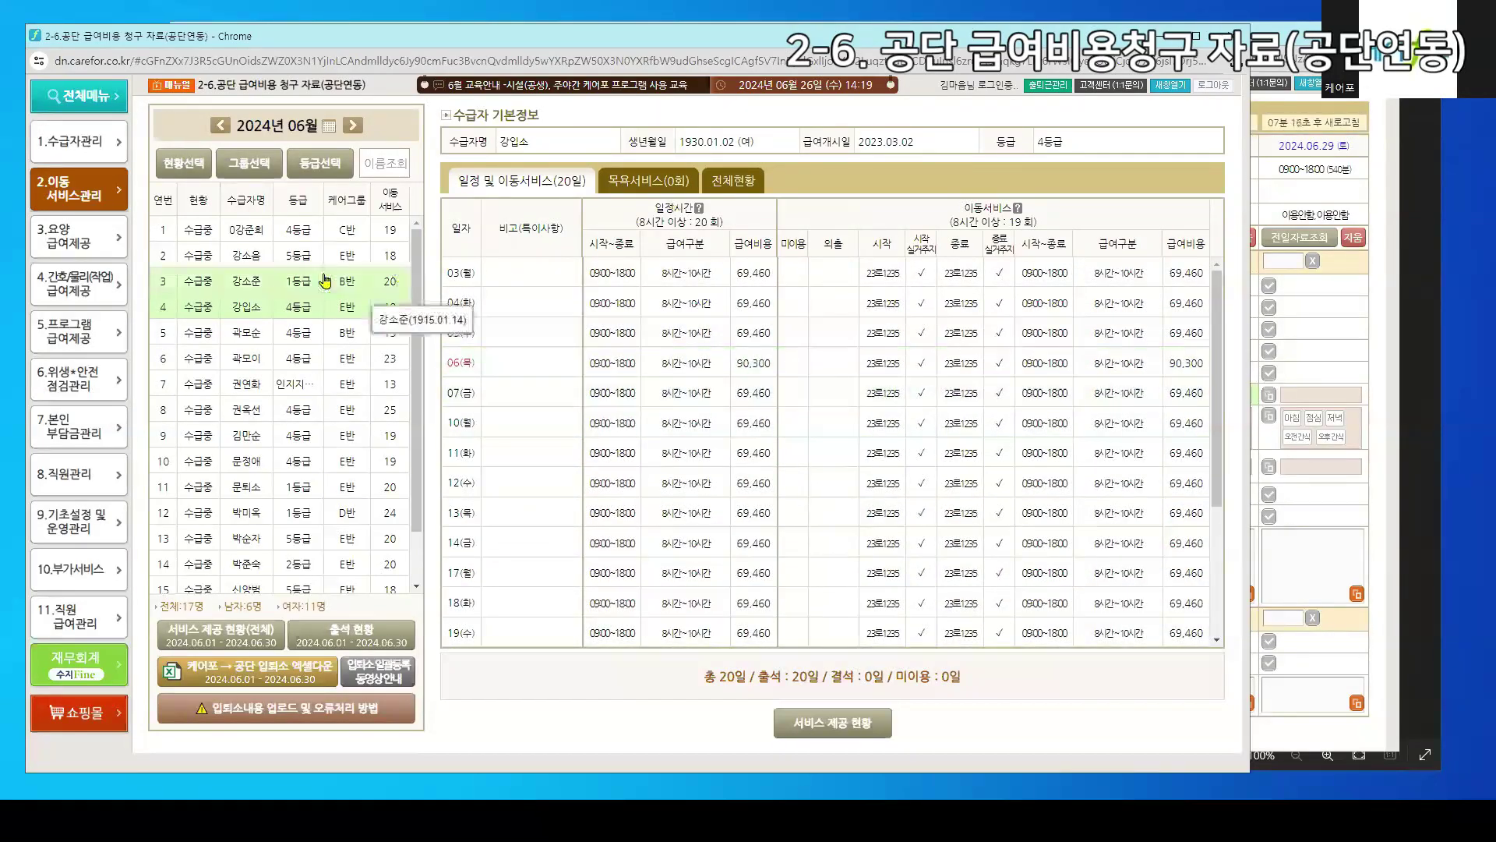
Select the sixth recipient and check the 목욕서비스 records for June 2024
left_click(349, 332)
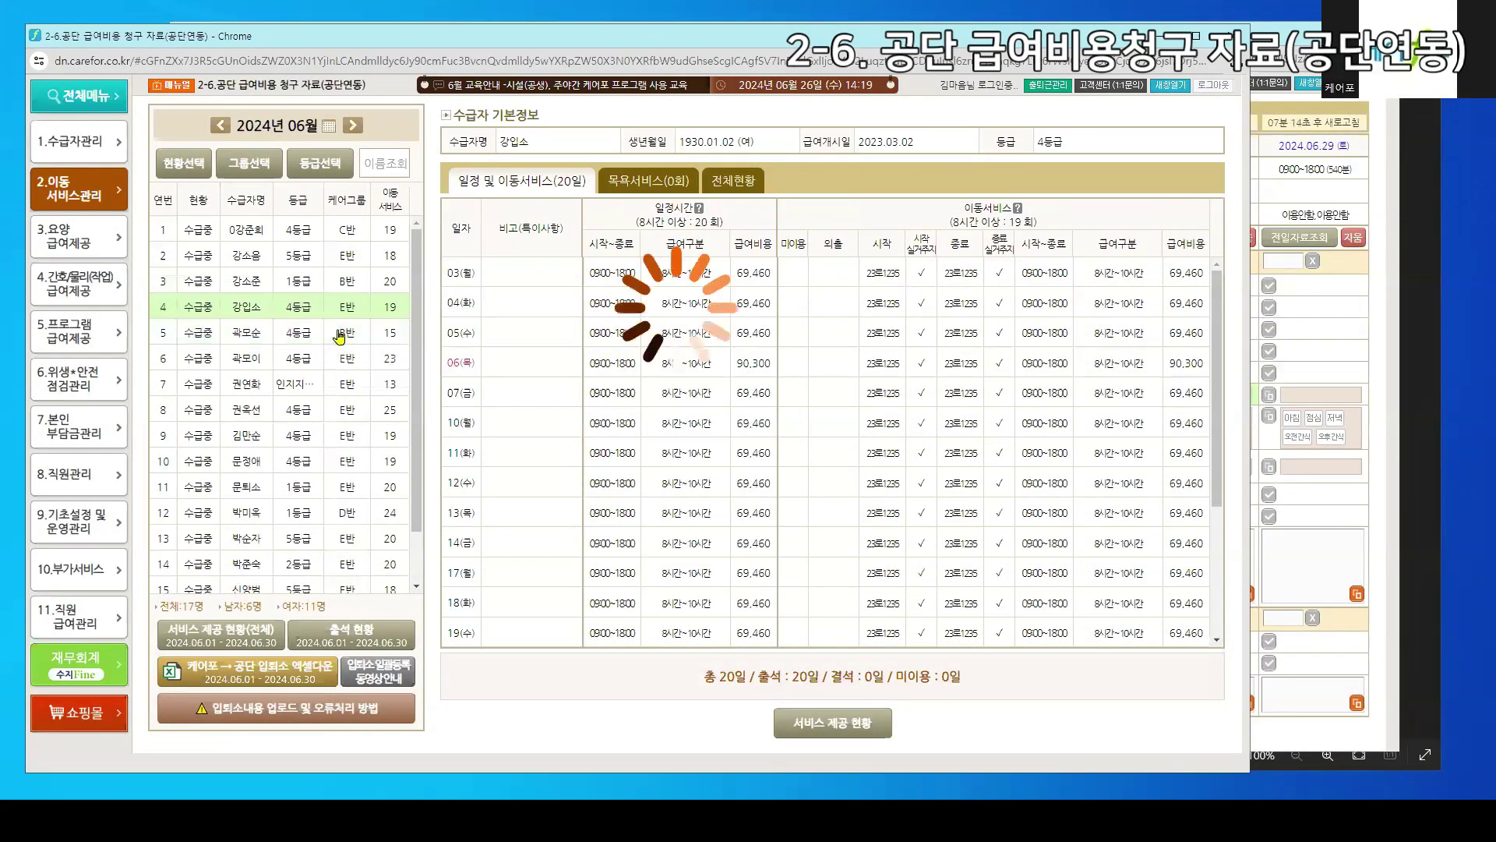
left_click(372, 360)
left_click(650, 181)
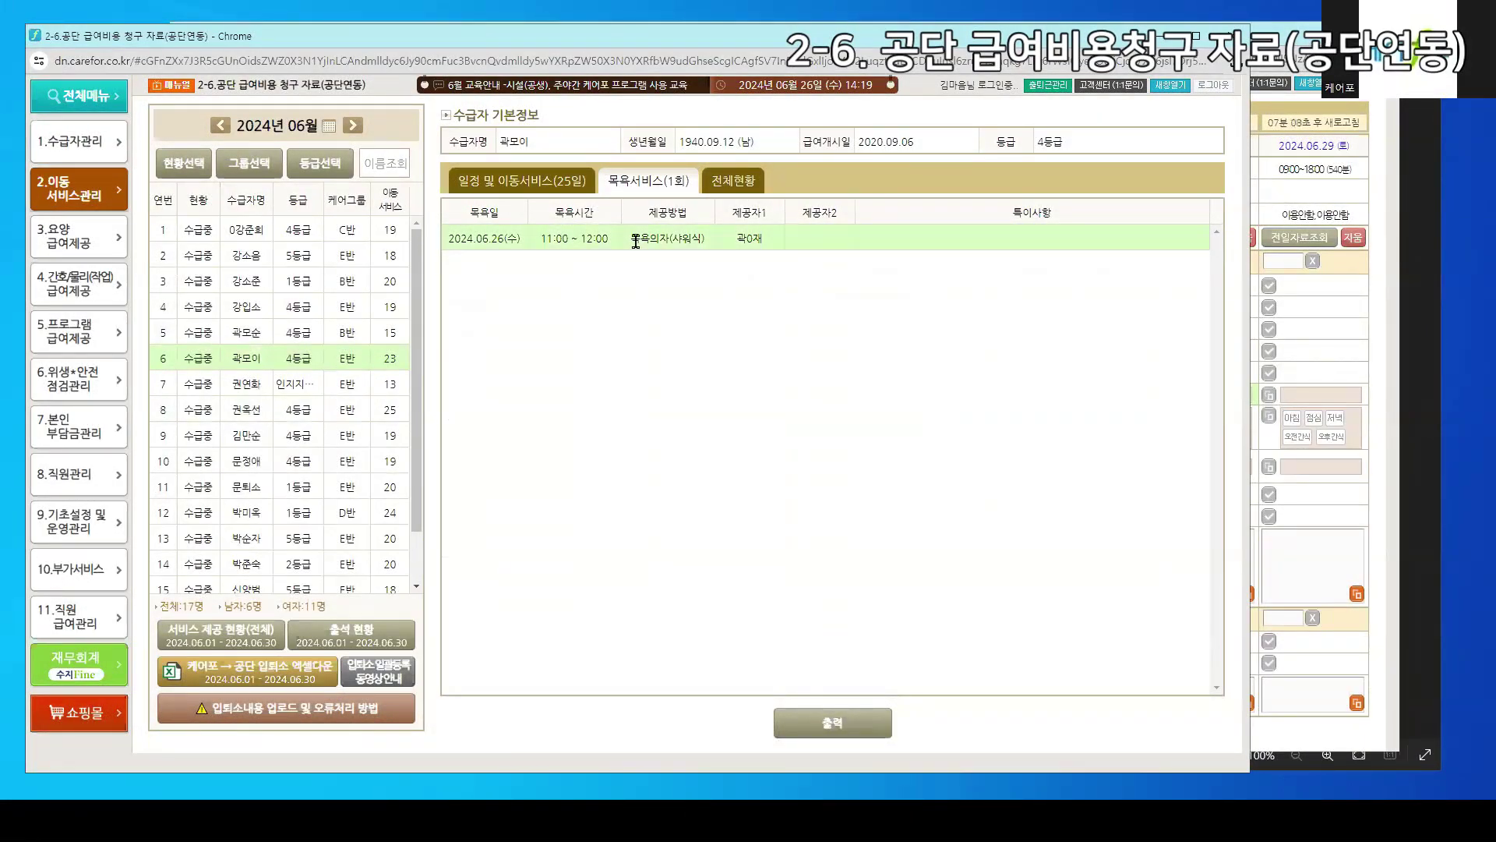
Check the seventh recipient's 인지유형 프로그램 participation, the 5.프로그램 급여제공 options, and the 전체현황 calendar for June 2024
left_click(347, 384)
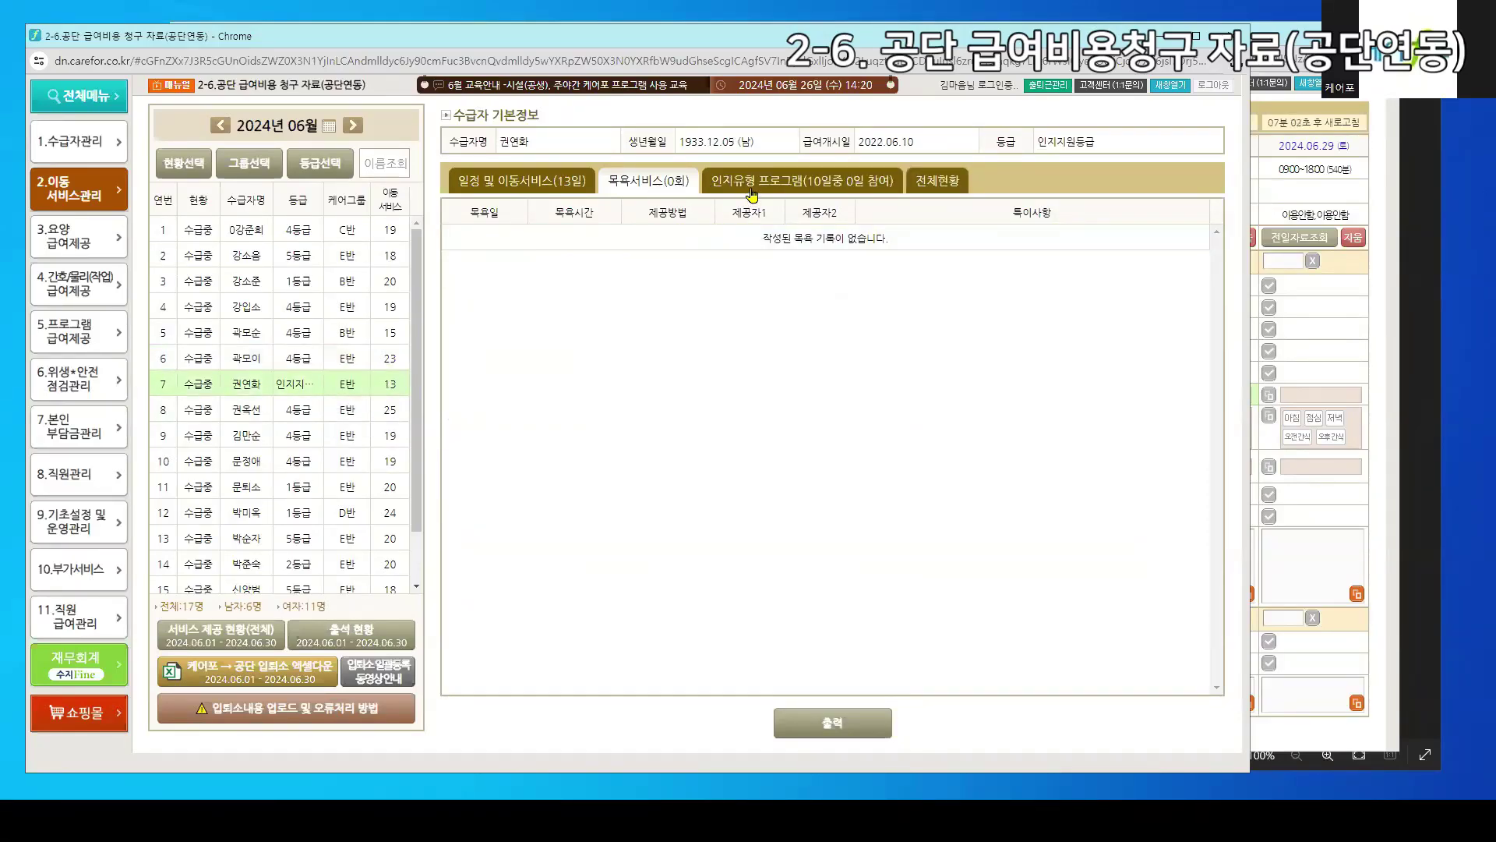
left_click(752, 181)
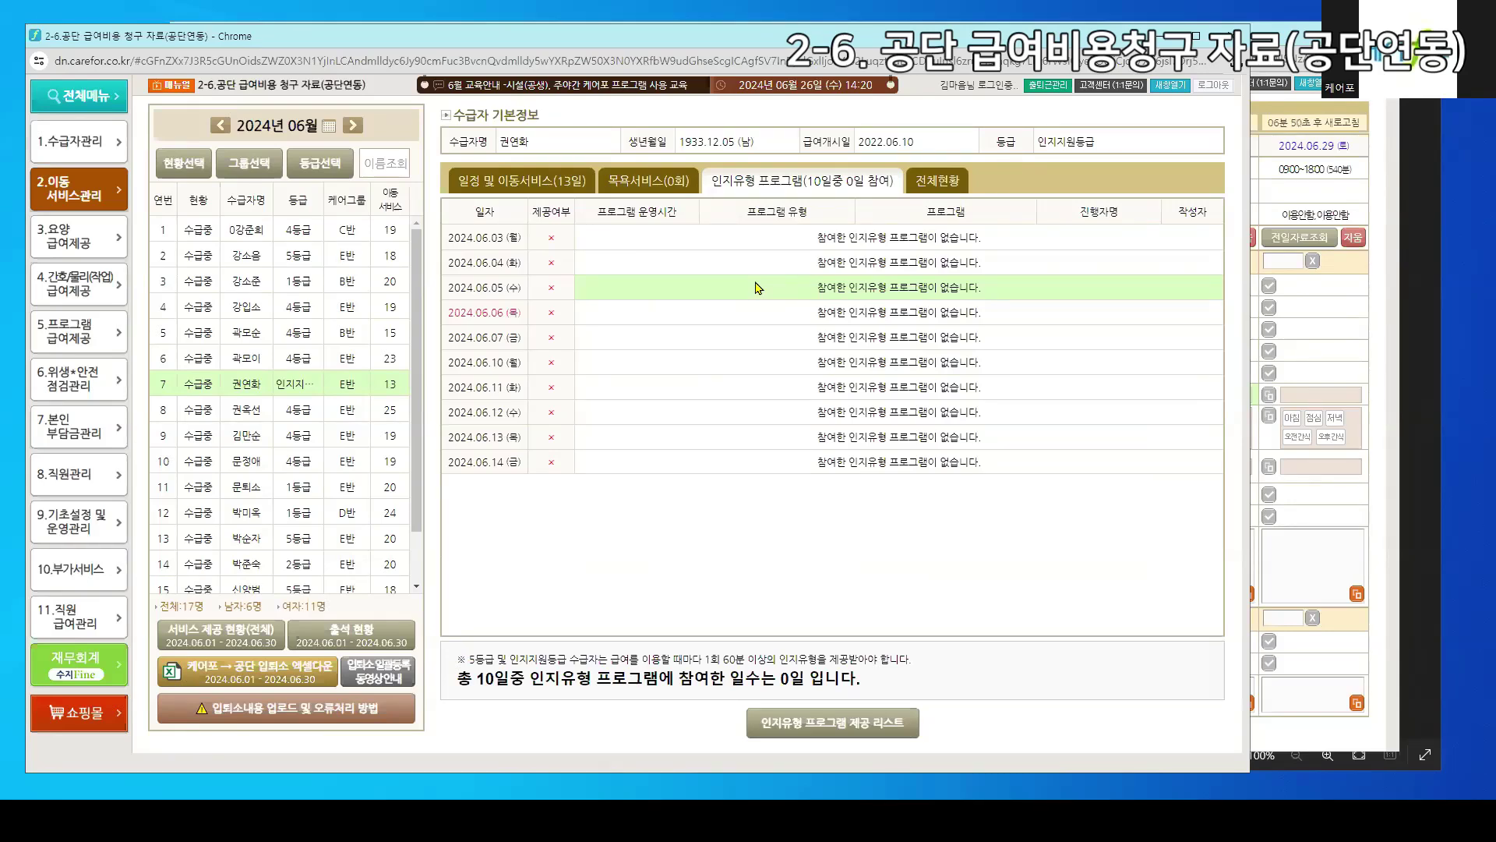
left_click(101, 341)
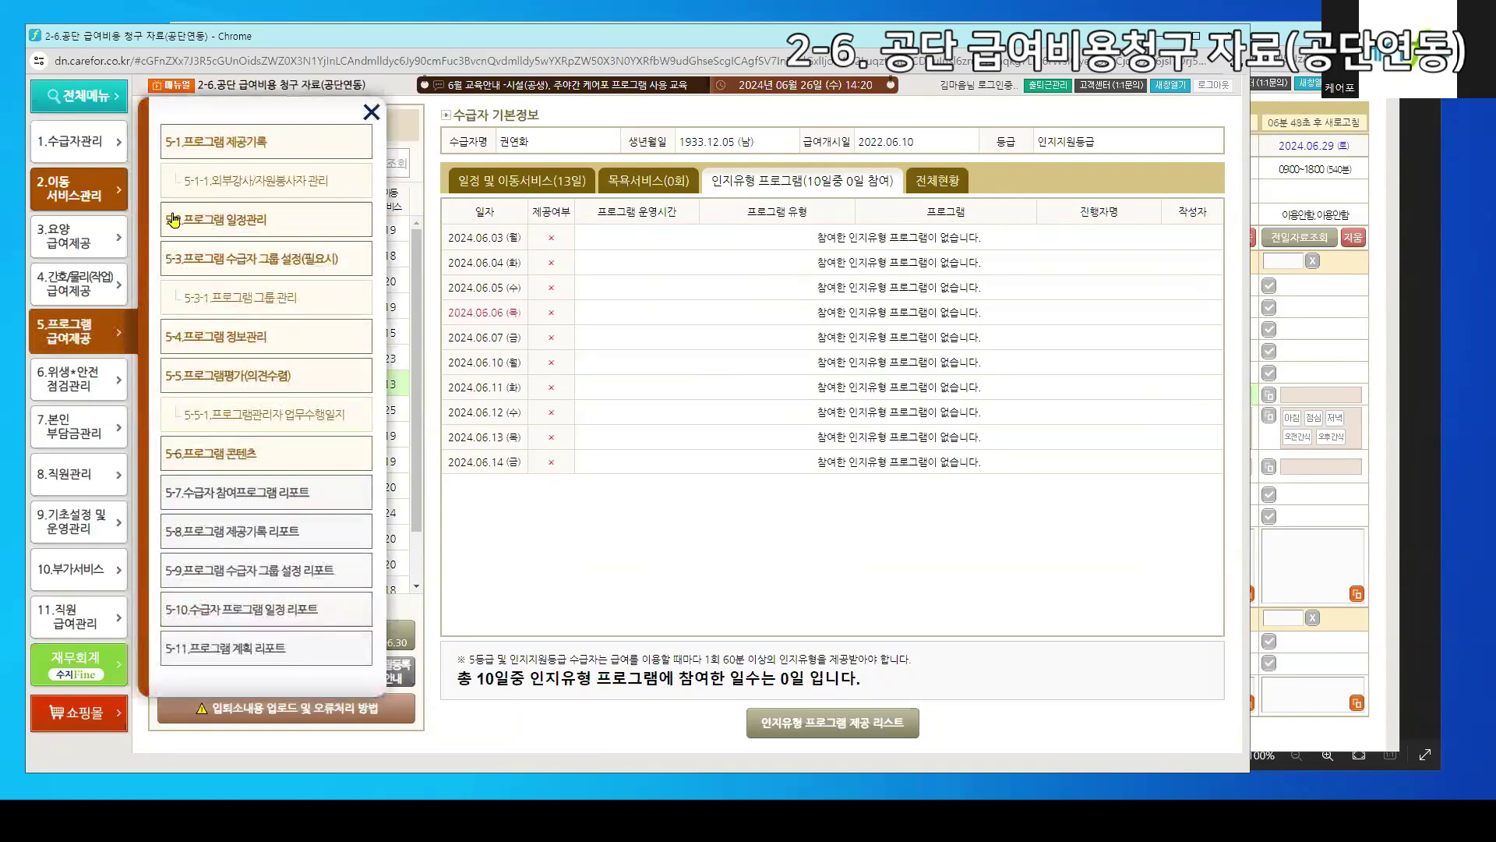
left_click(643, 543)
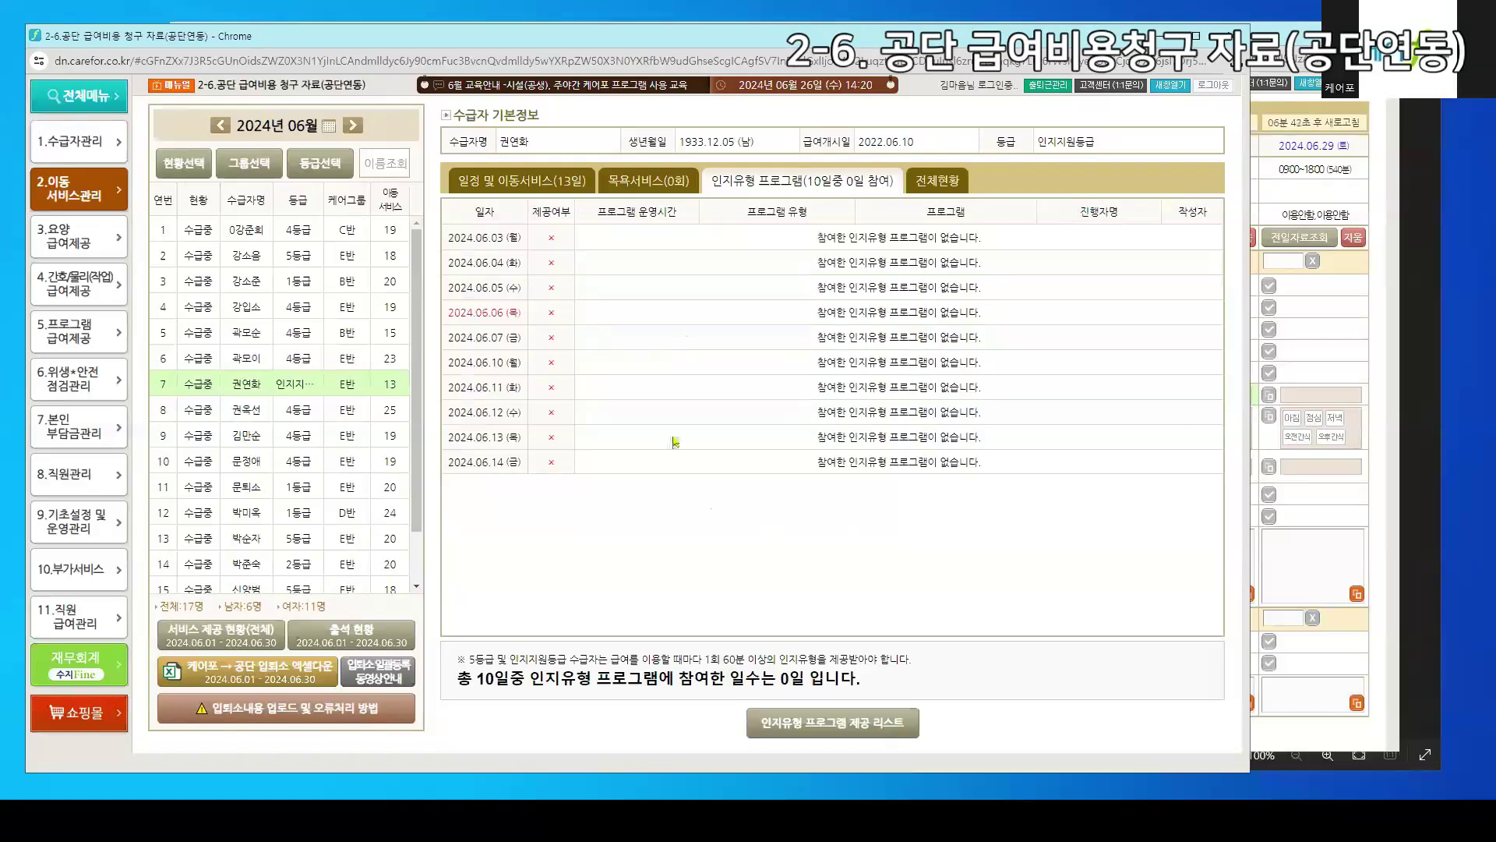
left_click(921, 186)
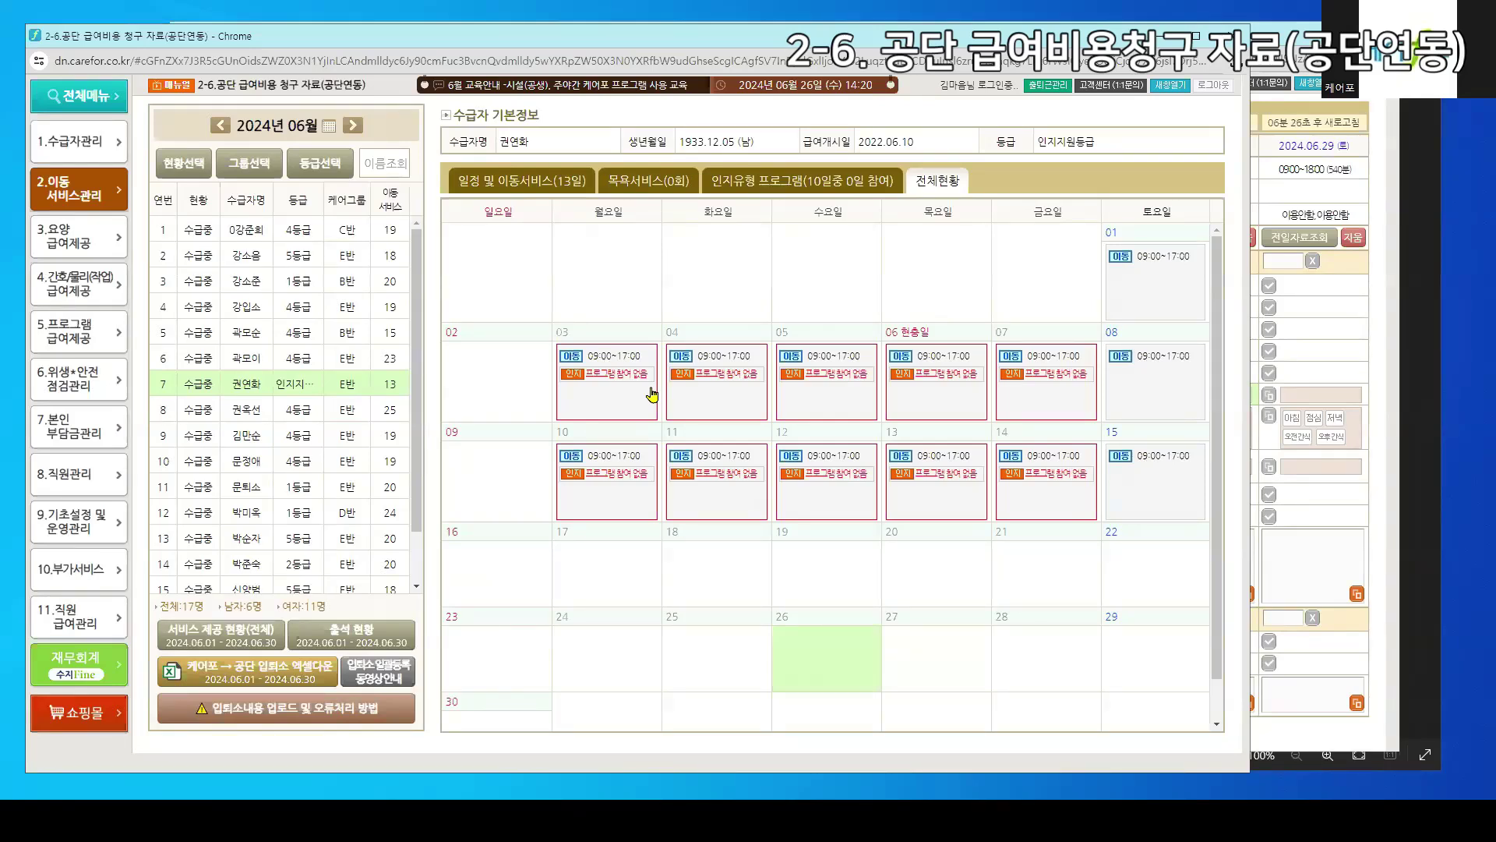
left_click(370, 476)
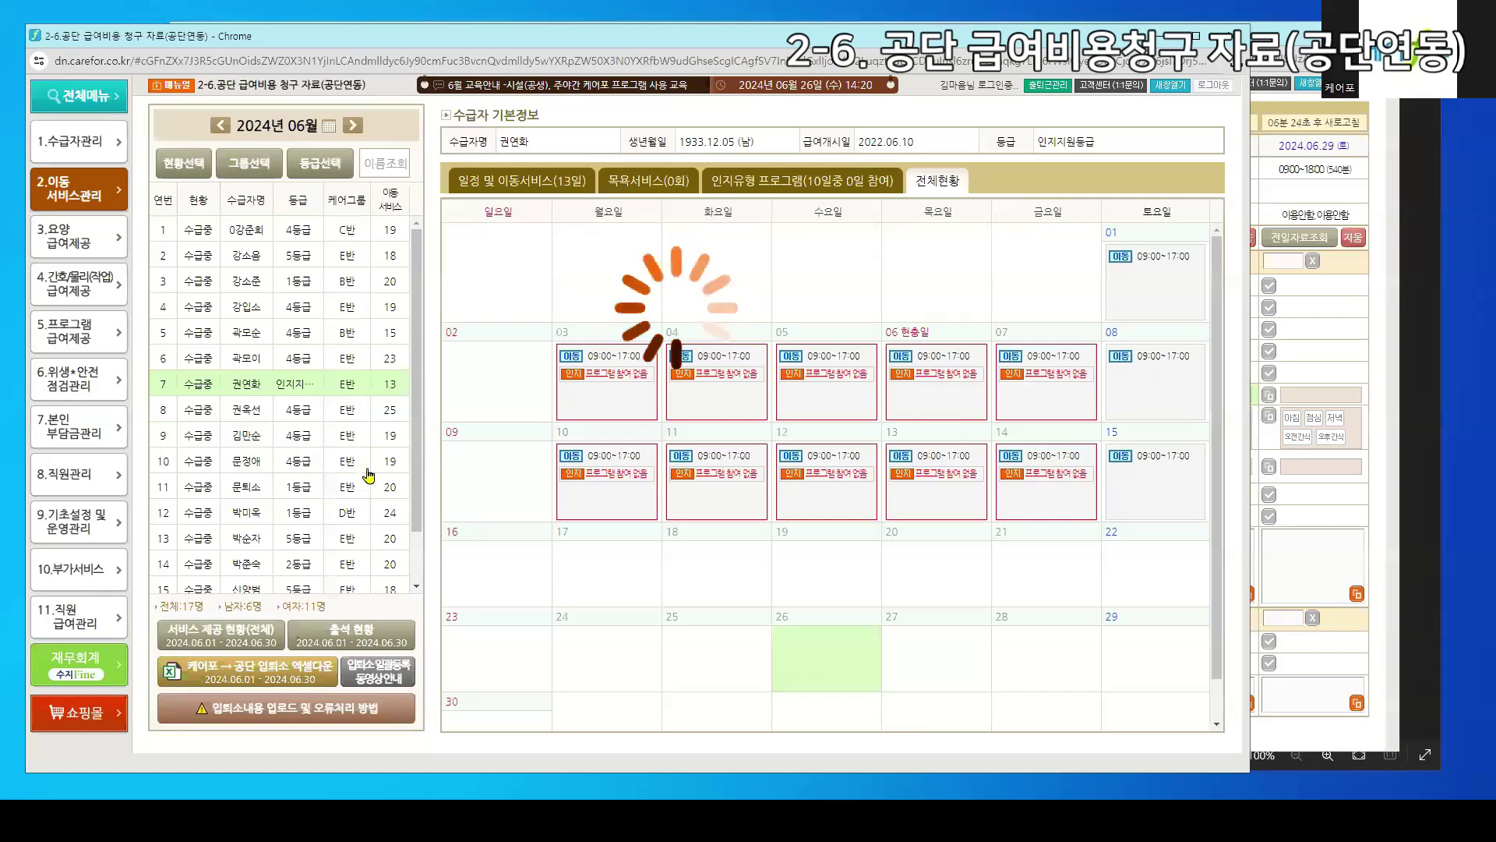
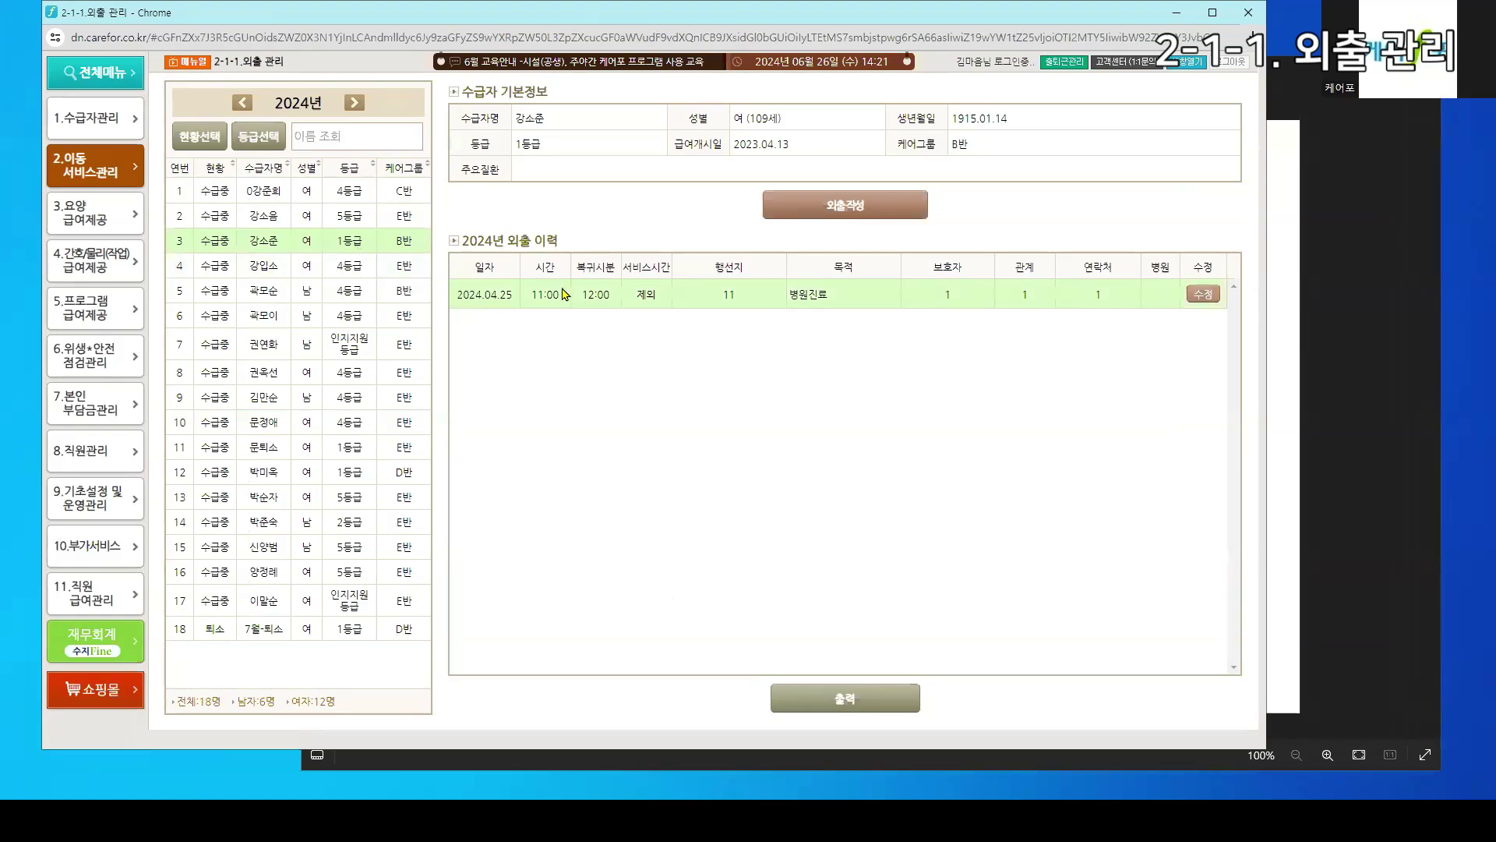
Draft an outing for the third recipient on 2024.06.26 from 11:00 to 13:00 with 급여이용 시간 제외, and close it without saving
left_click(853, 203)
type("11")
left_click(579, 372)
type("13")
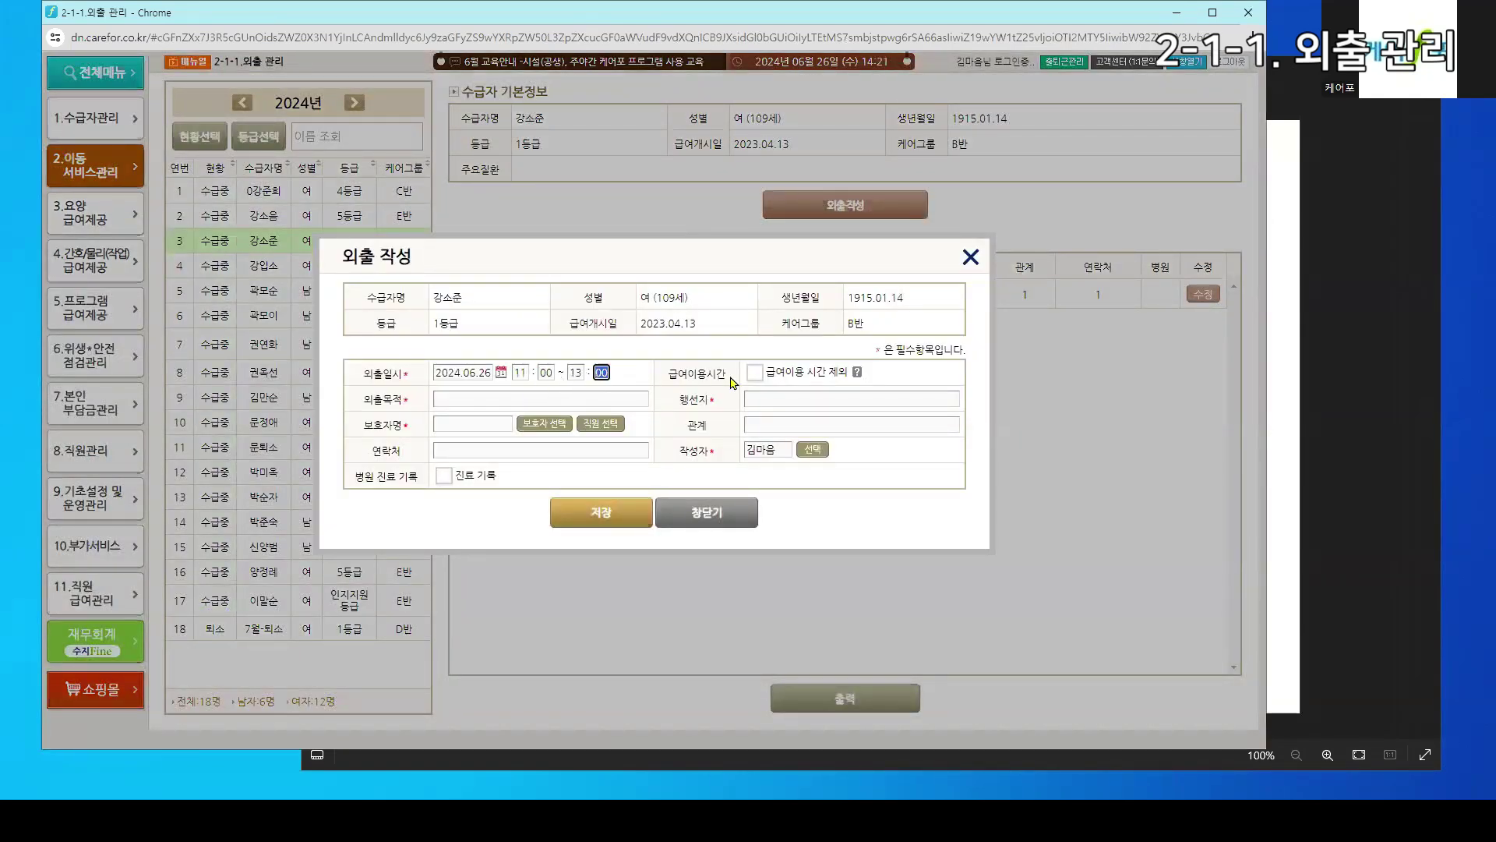
left_click(753, 374)
left_click(577, 372)
left_click(719, 525)
Check the third recipient's 2024년 06월 calendar in 2-1.일정관리(공단연동), and return to 2-1-1.외출 관리
left_click(736, 144)
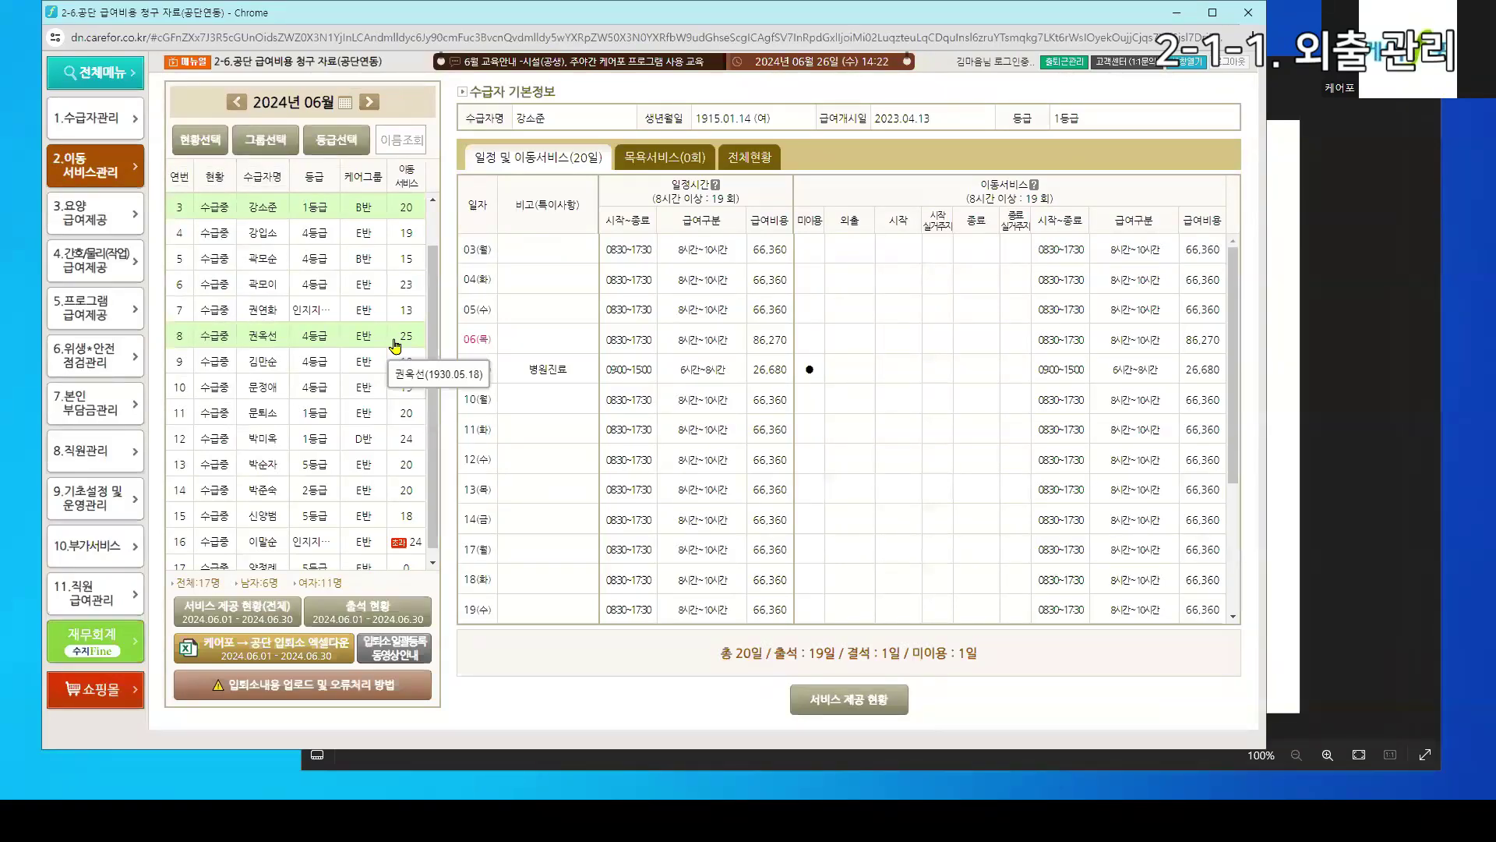
left_click(116, 173)
left_click(210, 137)
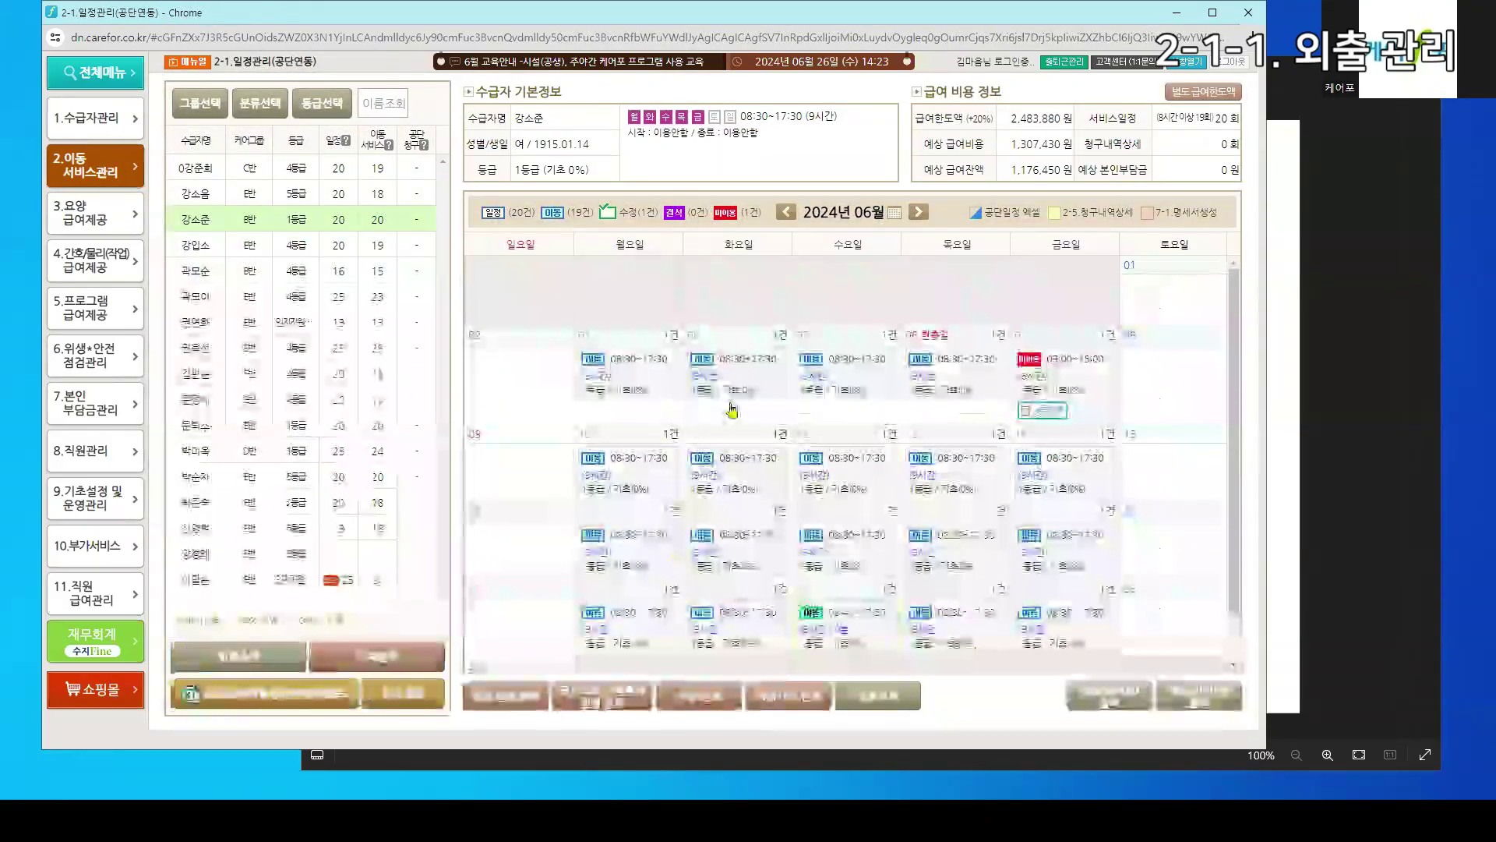
left_click(109, 173)
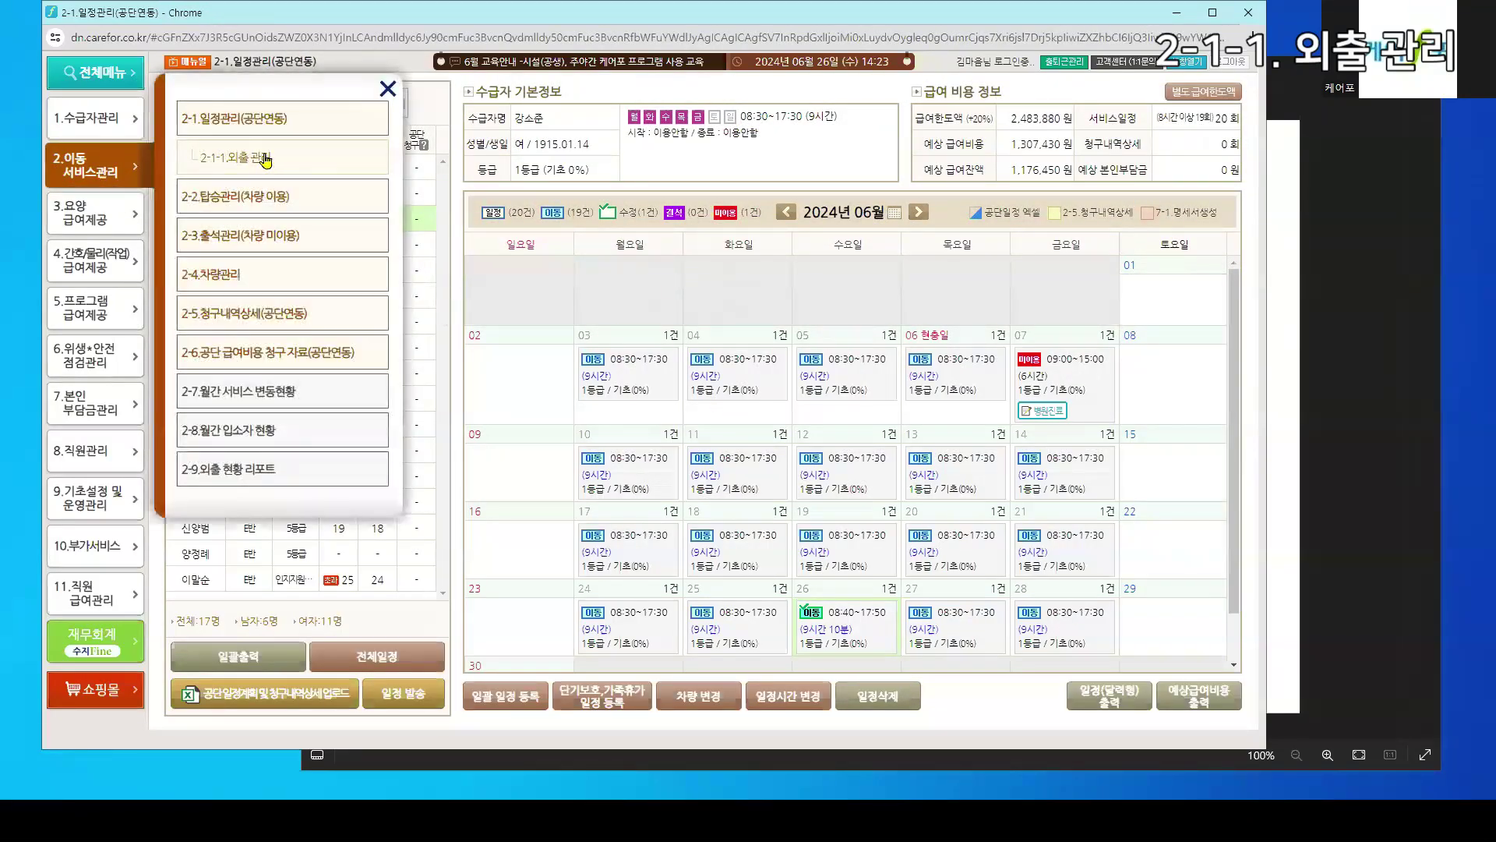
left_click(234, 157)
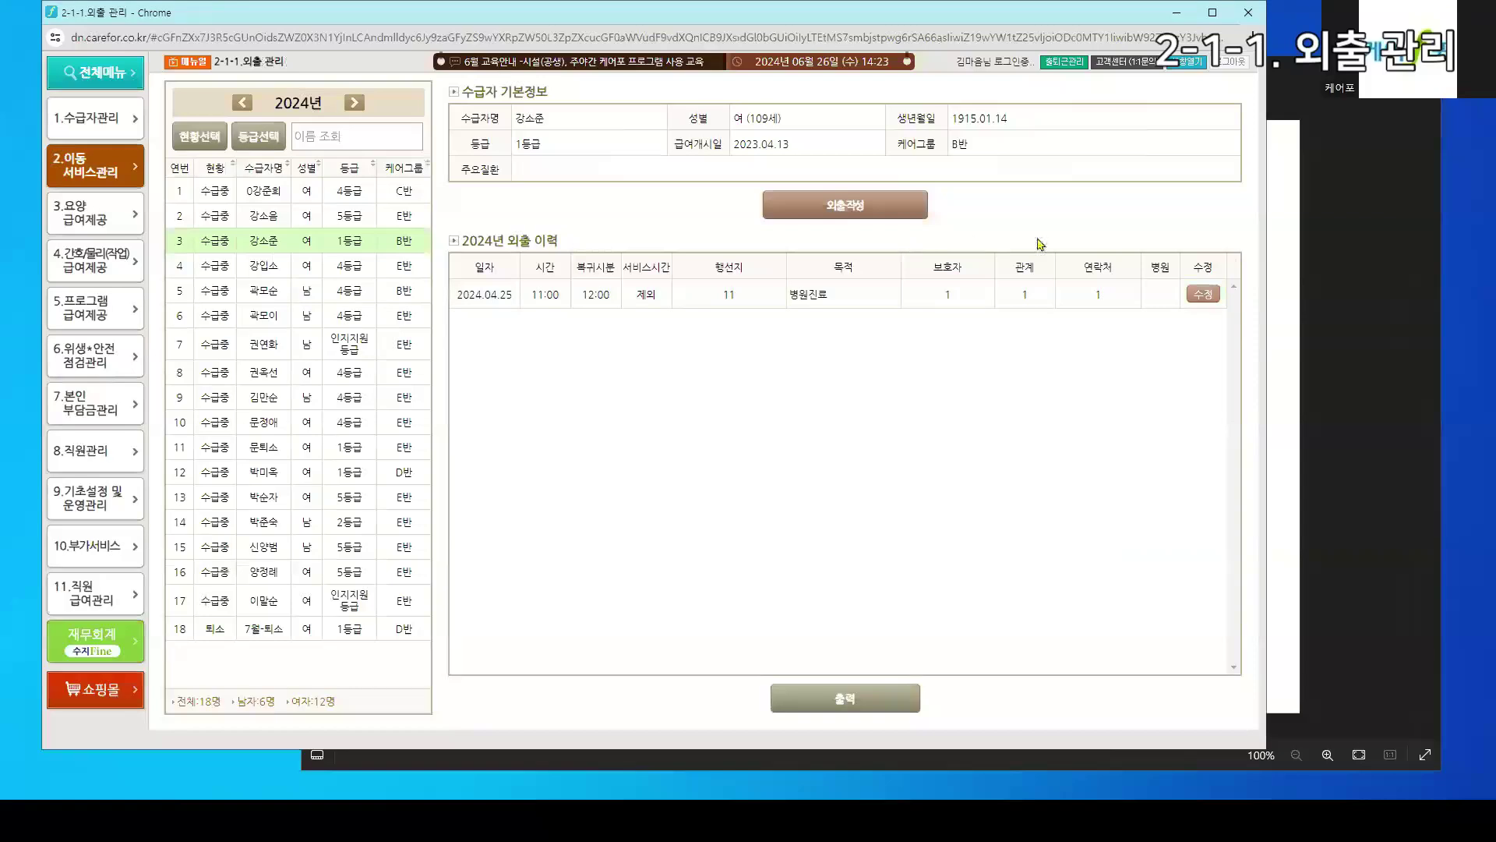
Clear 급여이용 시간 제외 on the third recipient's 2024.04.25 병원진료 outing, and save the record
left_click(1204, 294)
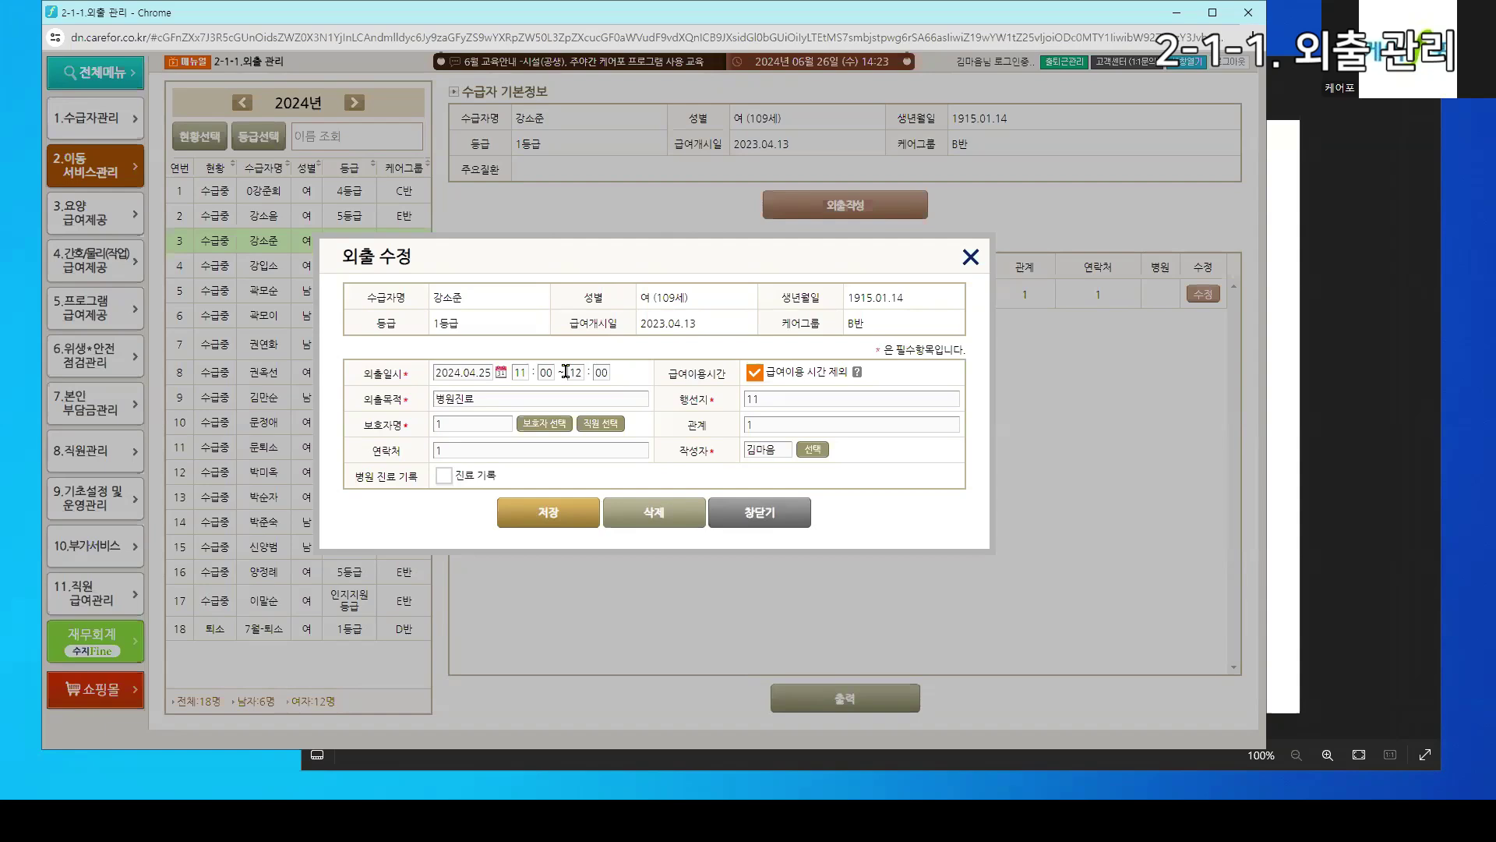
left_click(731, 520)
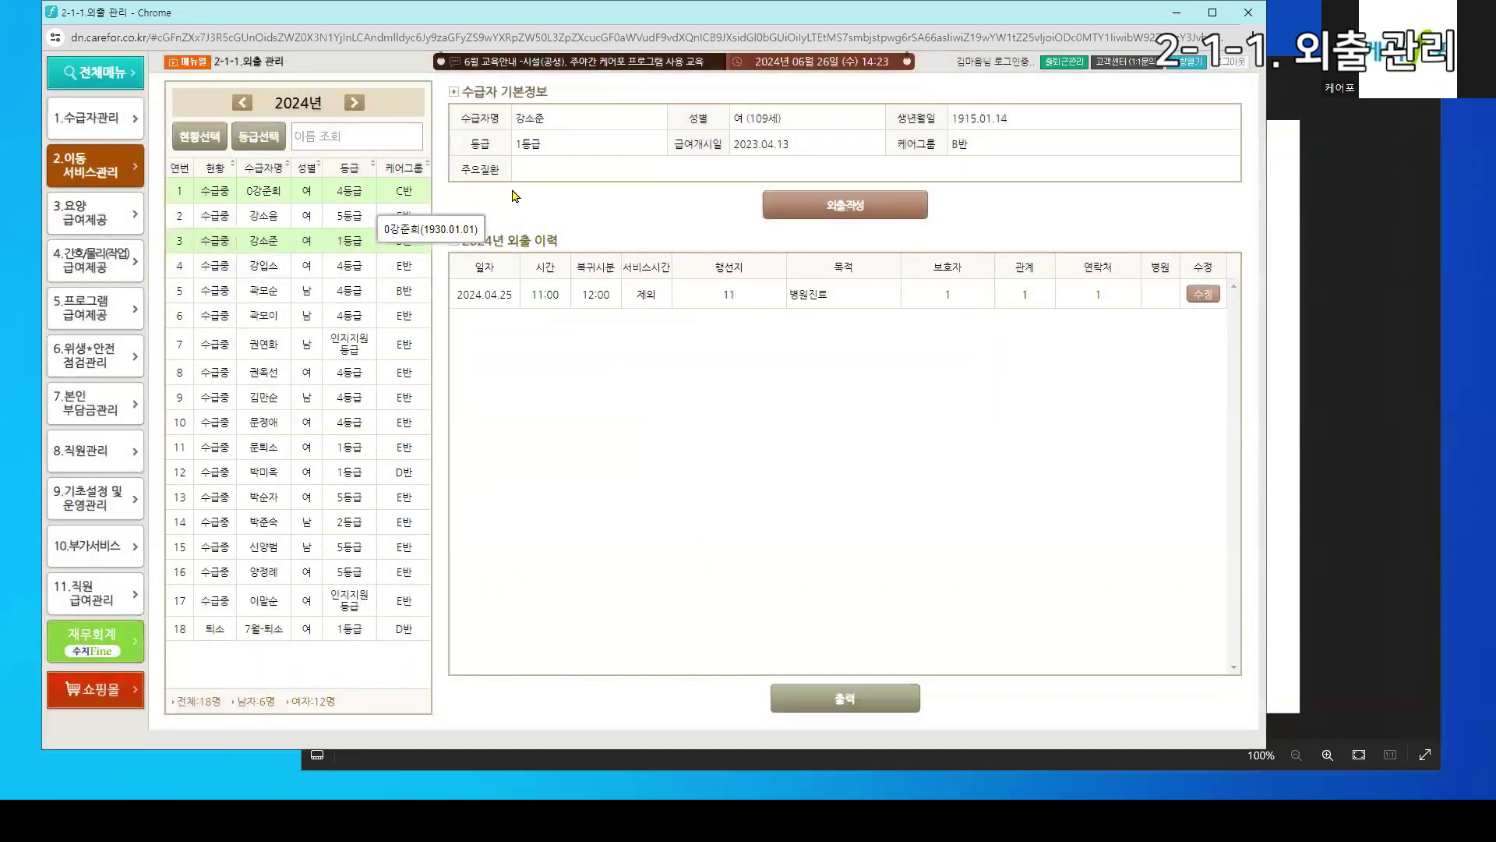
left_click(1201, 294)
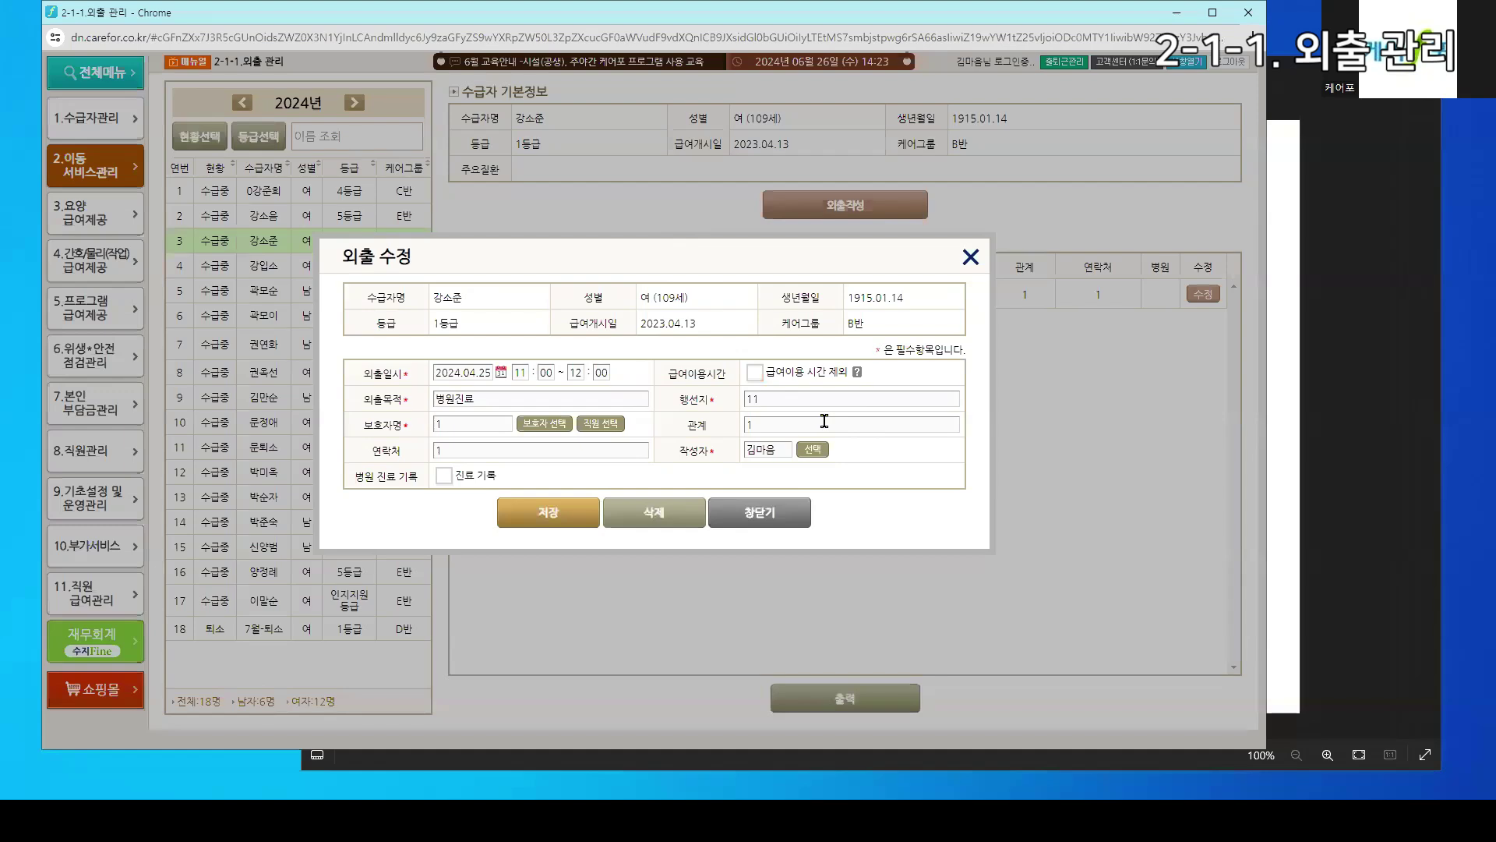
left_click(550, 516)
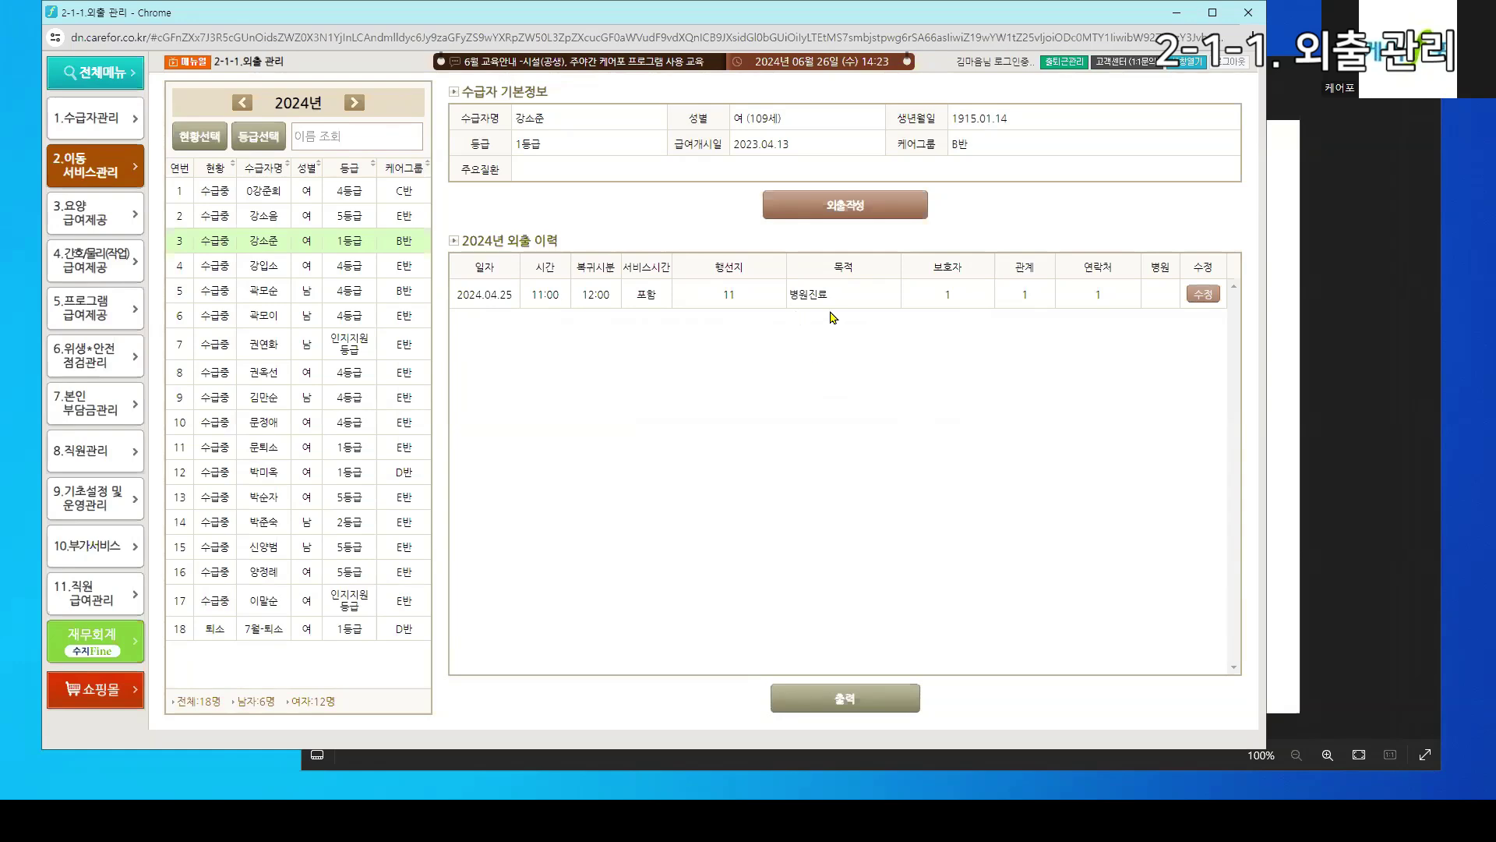
Reopen the third recipient's 2024.04.25 병원진료 outing record for review, and close it without changes
left_click(1203, 294)
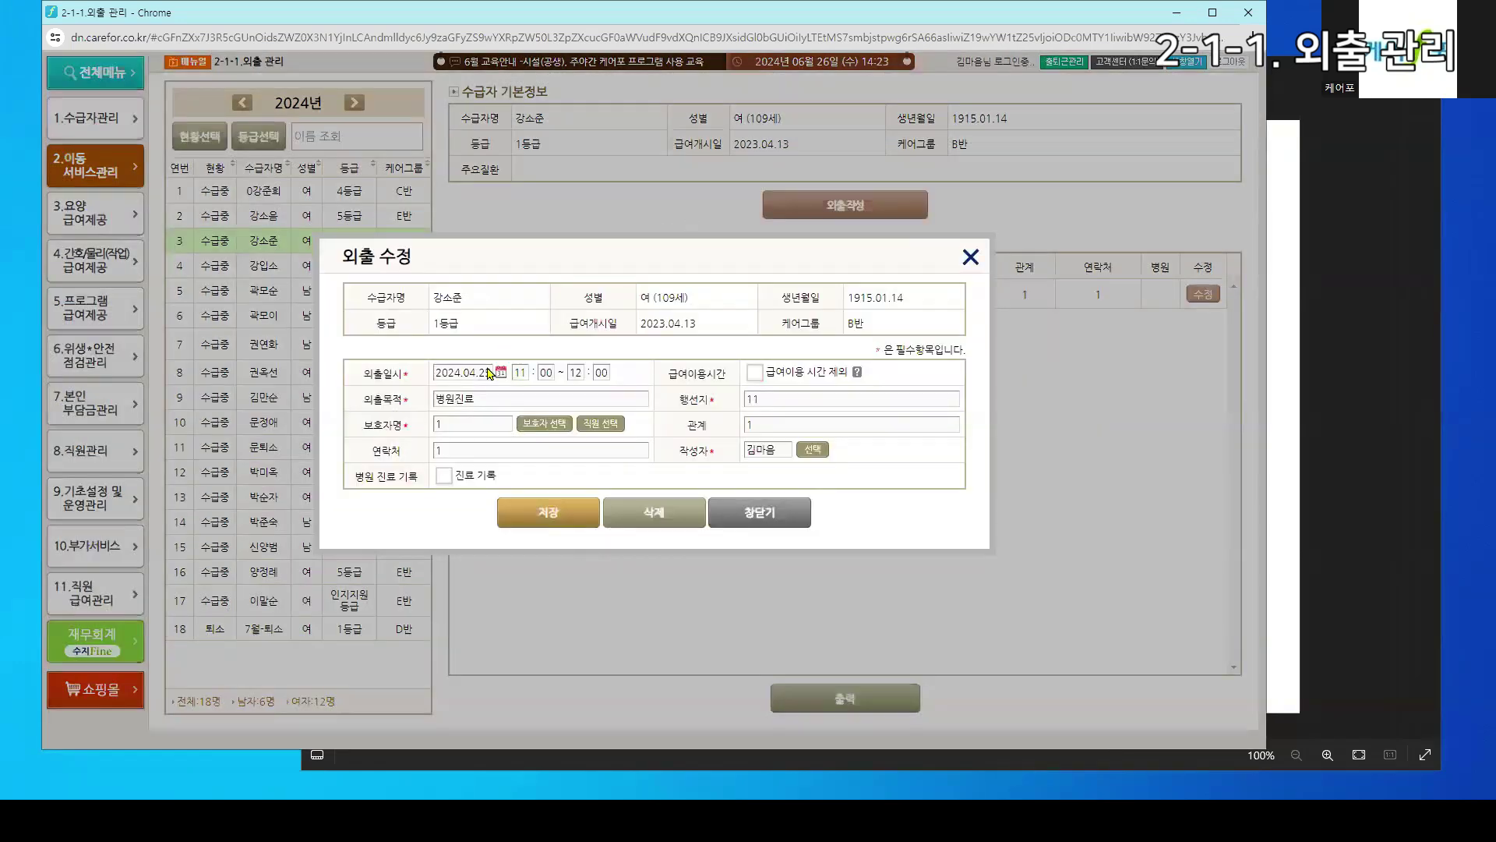
left_click(767, 525)
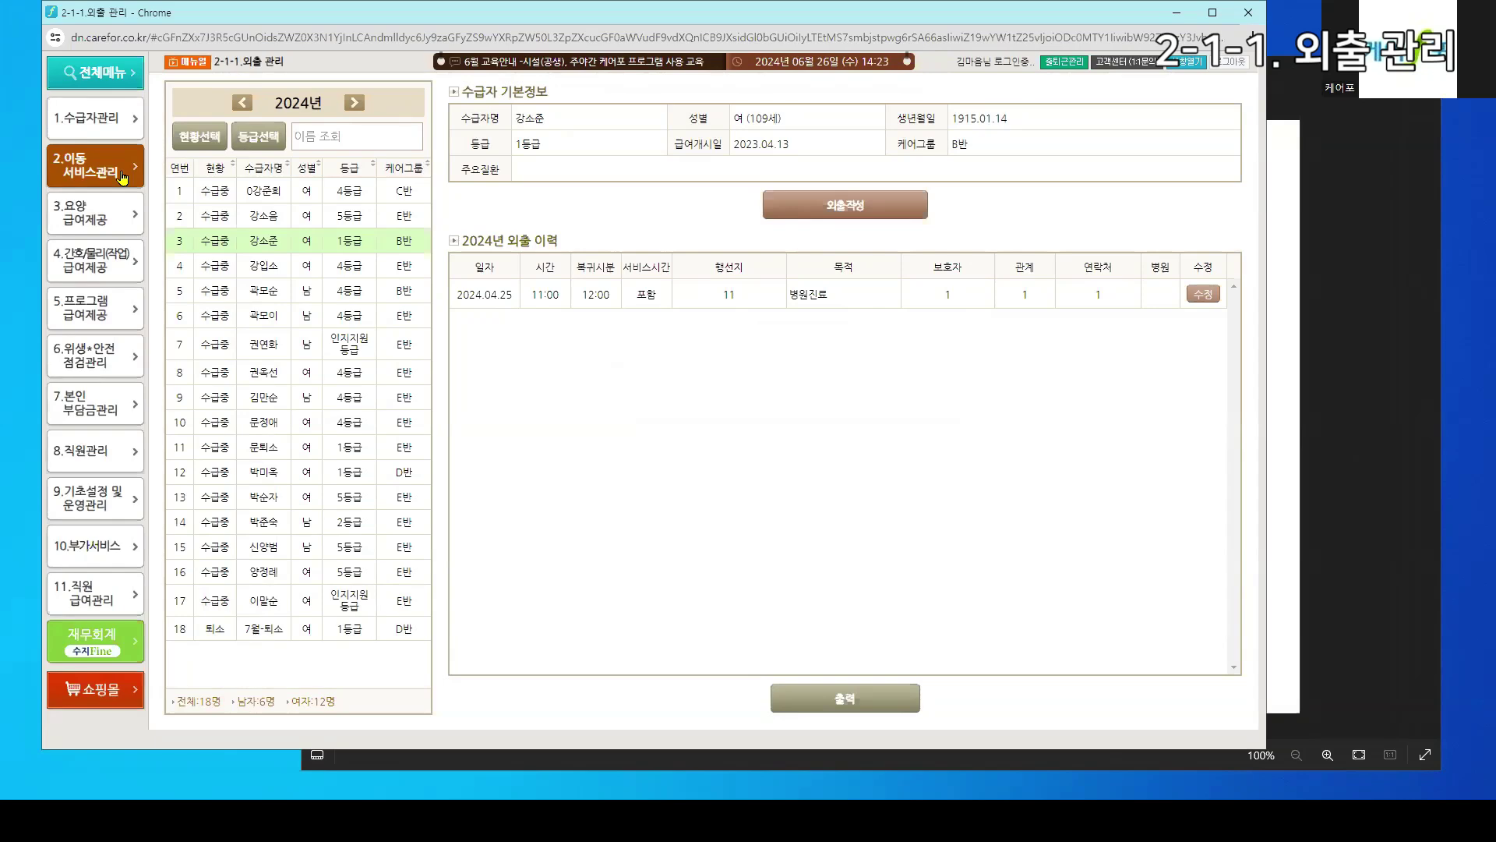
Open 2-5.청구내역상세(공단연동) and compare the fifth recipient's 2024년 05월 일정, 이동서비스 and 공단청구 details by date
left_click(122, 178)
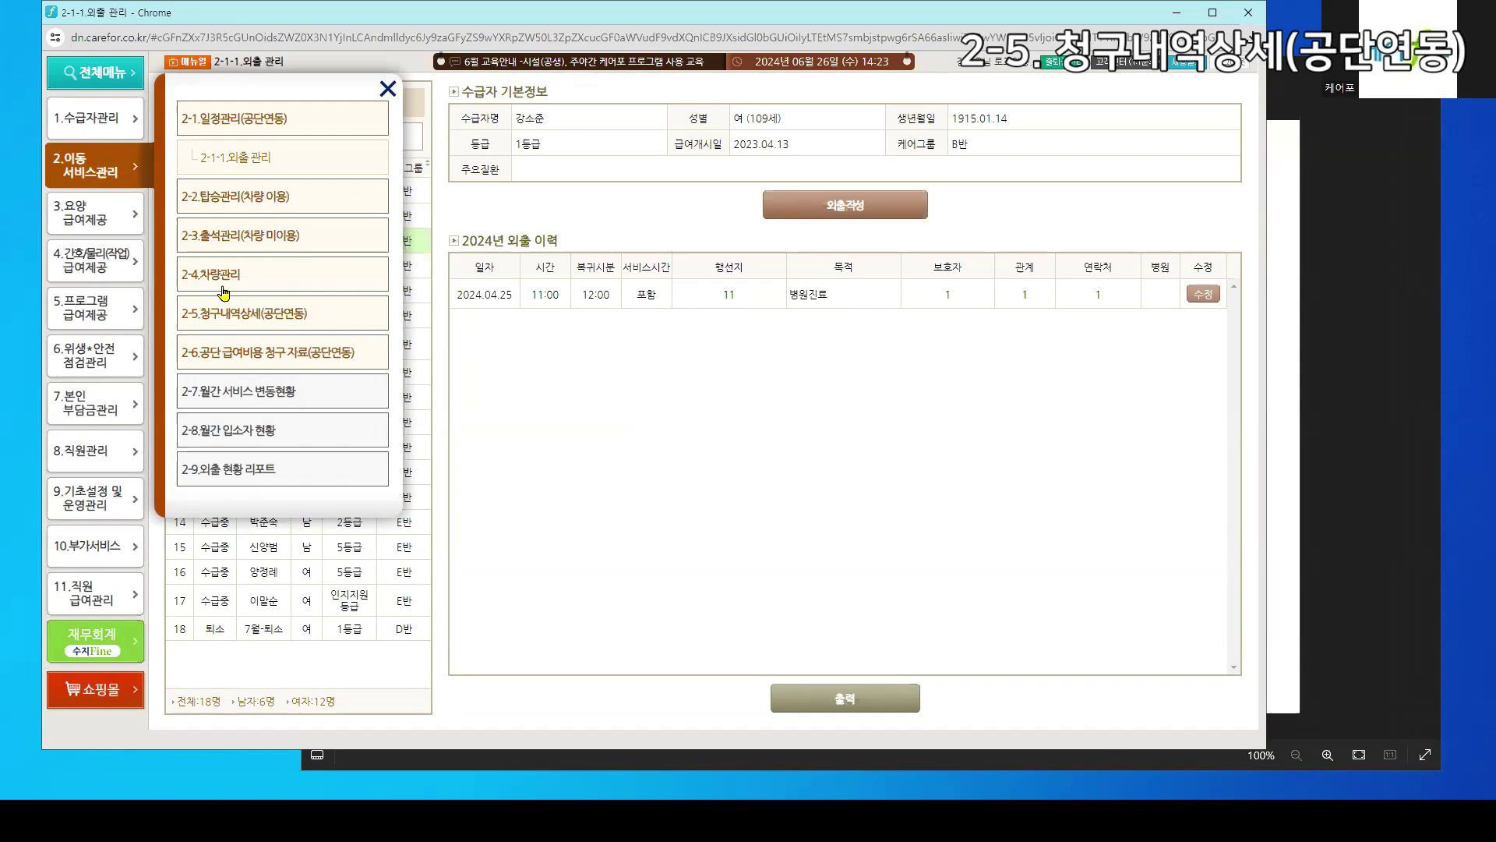
left_click(243, 330)
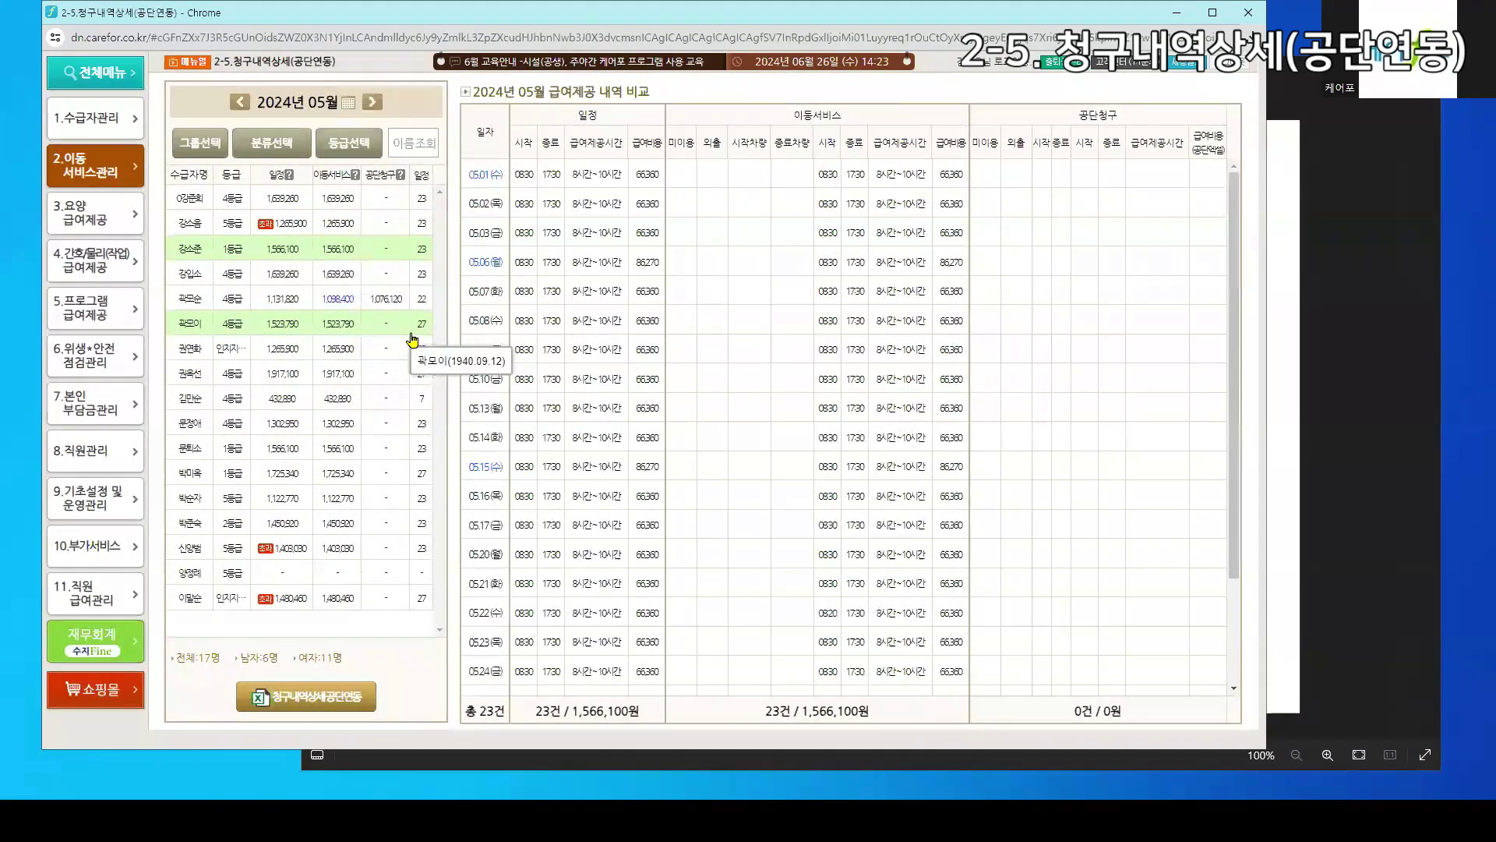
left_click(294, 300)
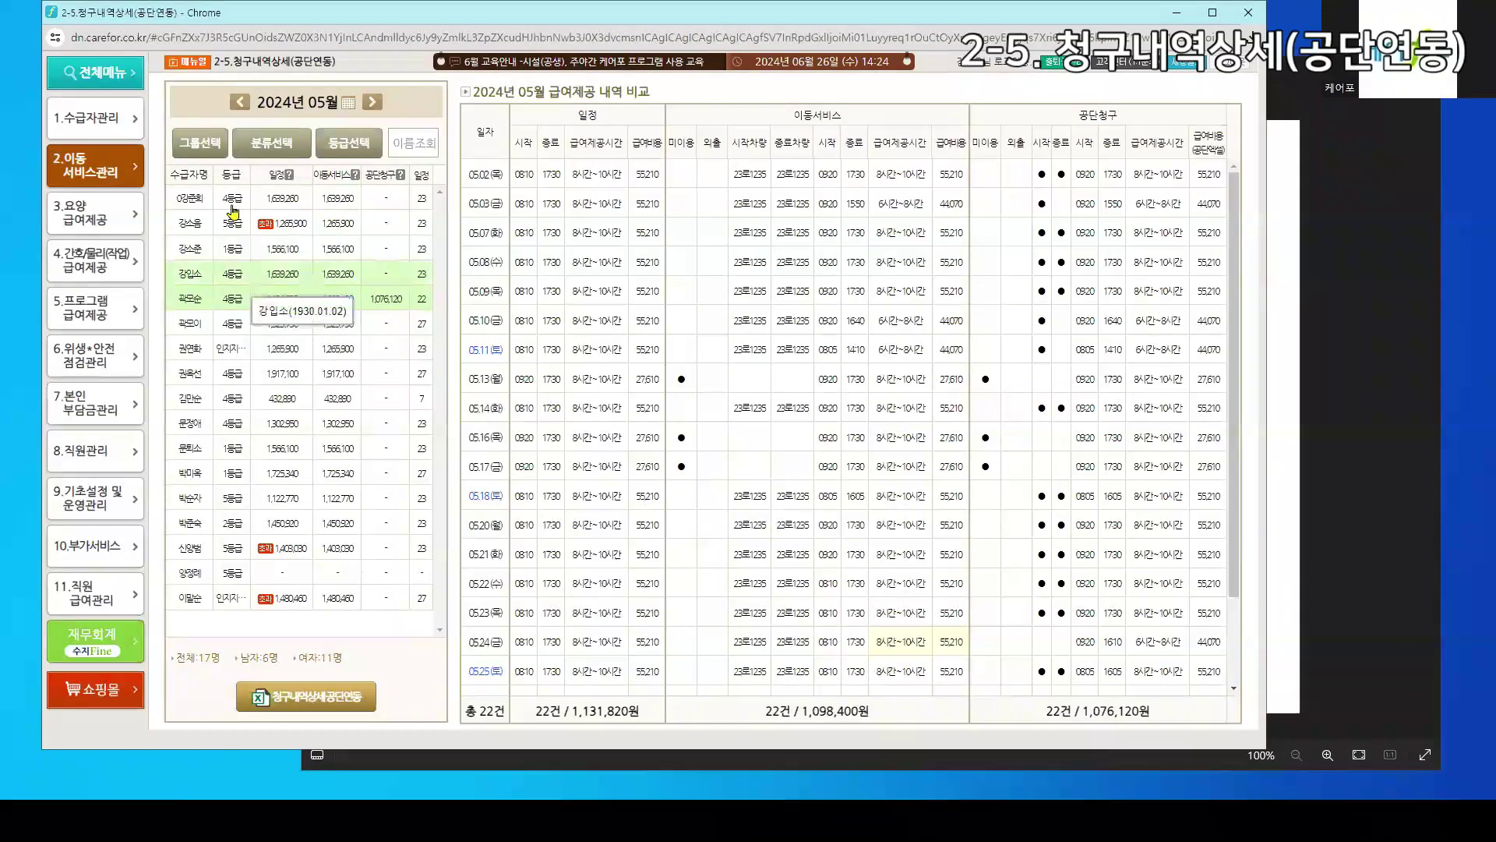
left_click_drag(214, 61, 311, 61)
left_click(367, 67)
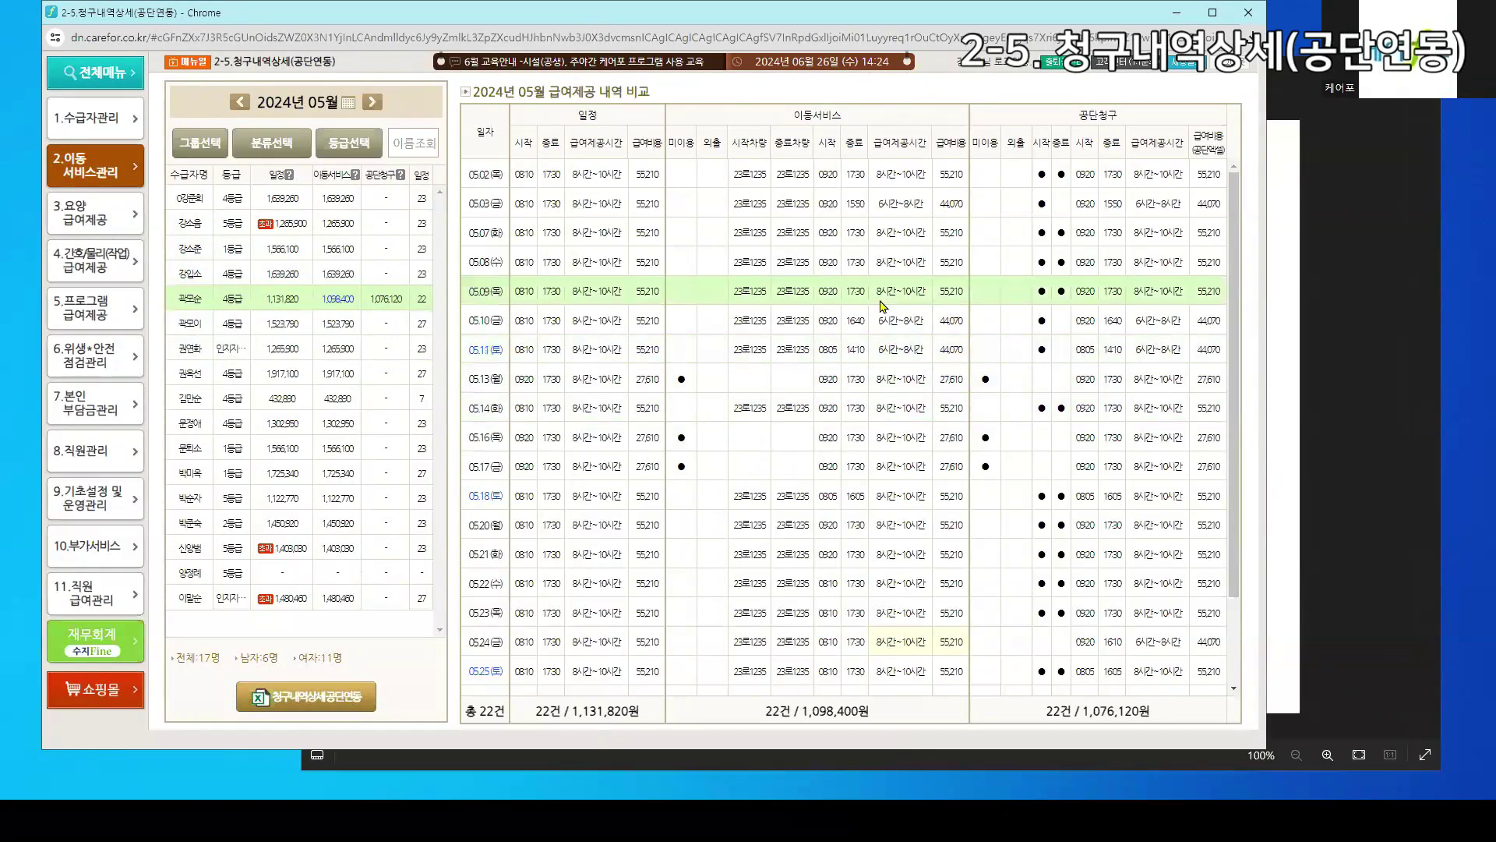
scroll(880, 281, "down", 2)
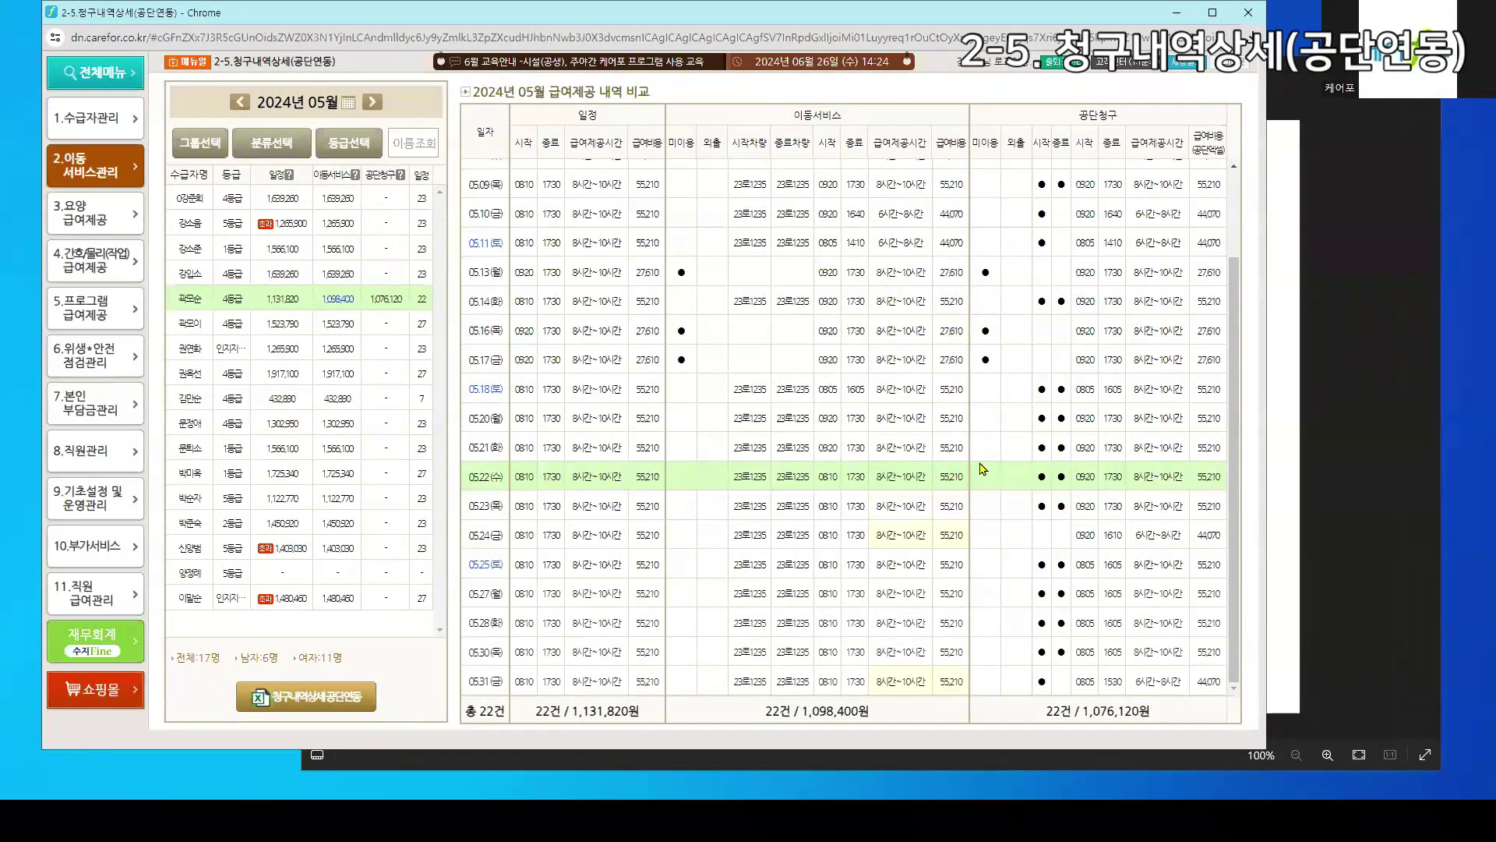
View the 7.본인부담금관리 options, and return to the 2-5.청구내역상세(공단연동) comparison
left_click(128, 396)
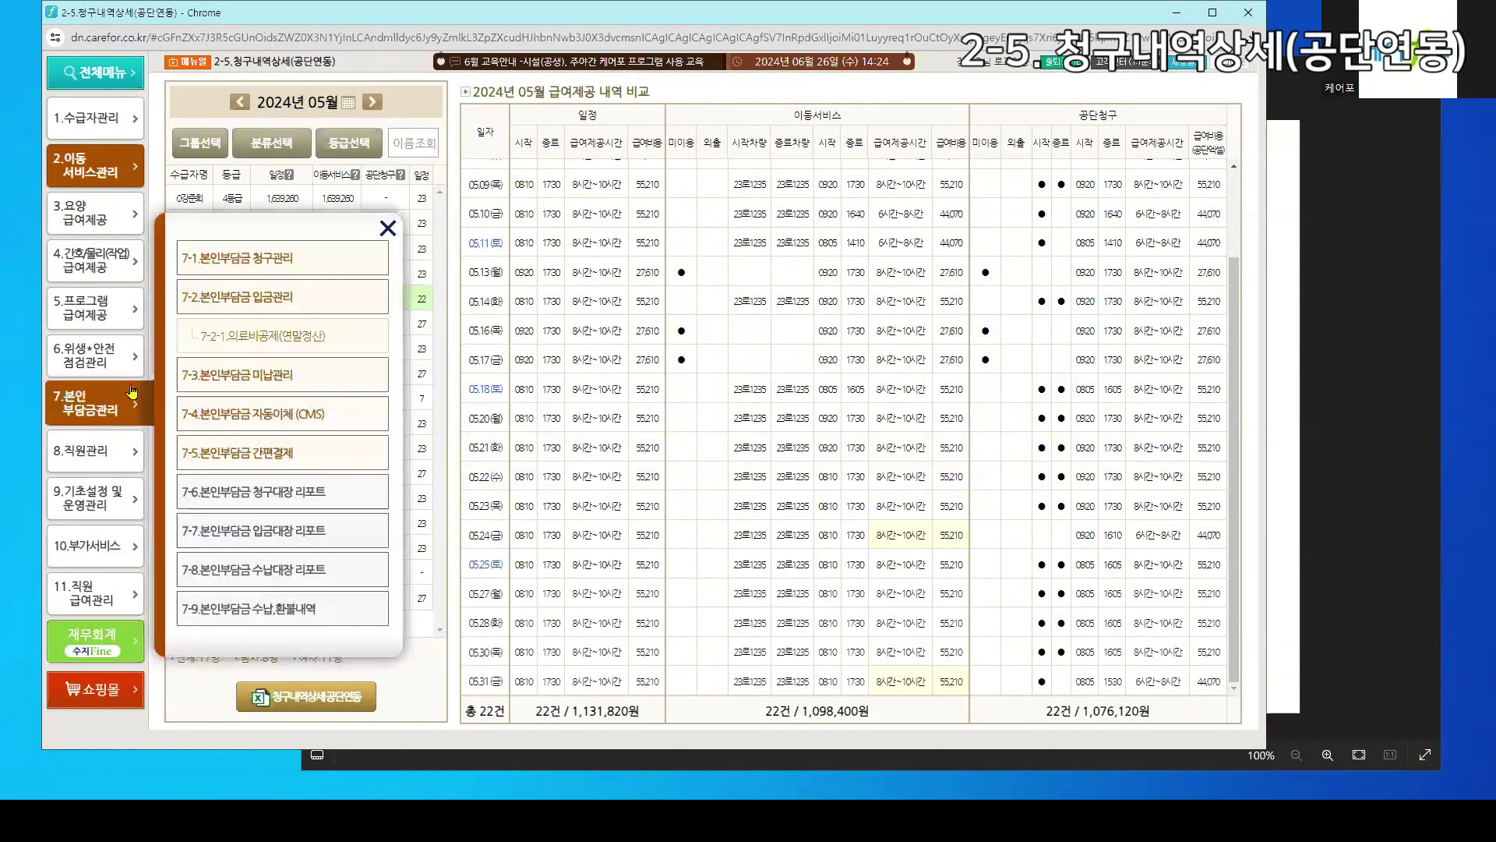
left_click(388, 228)
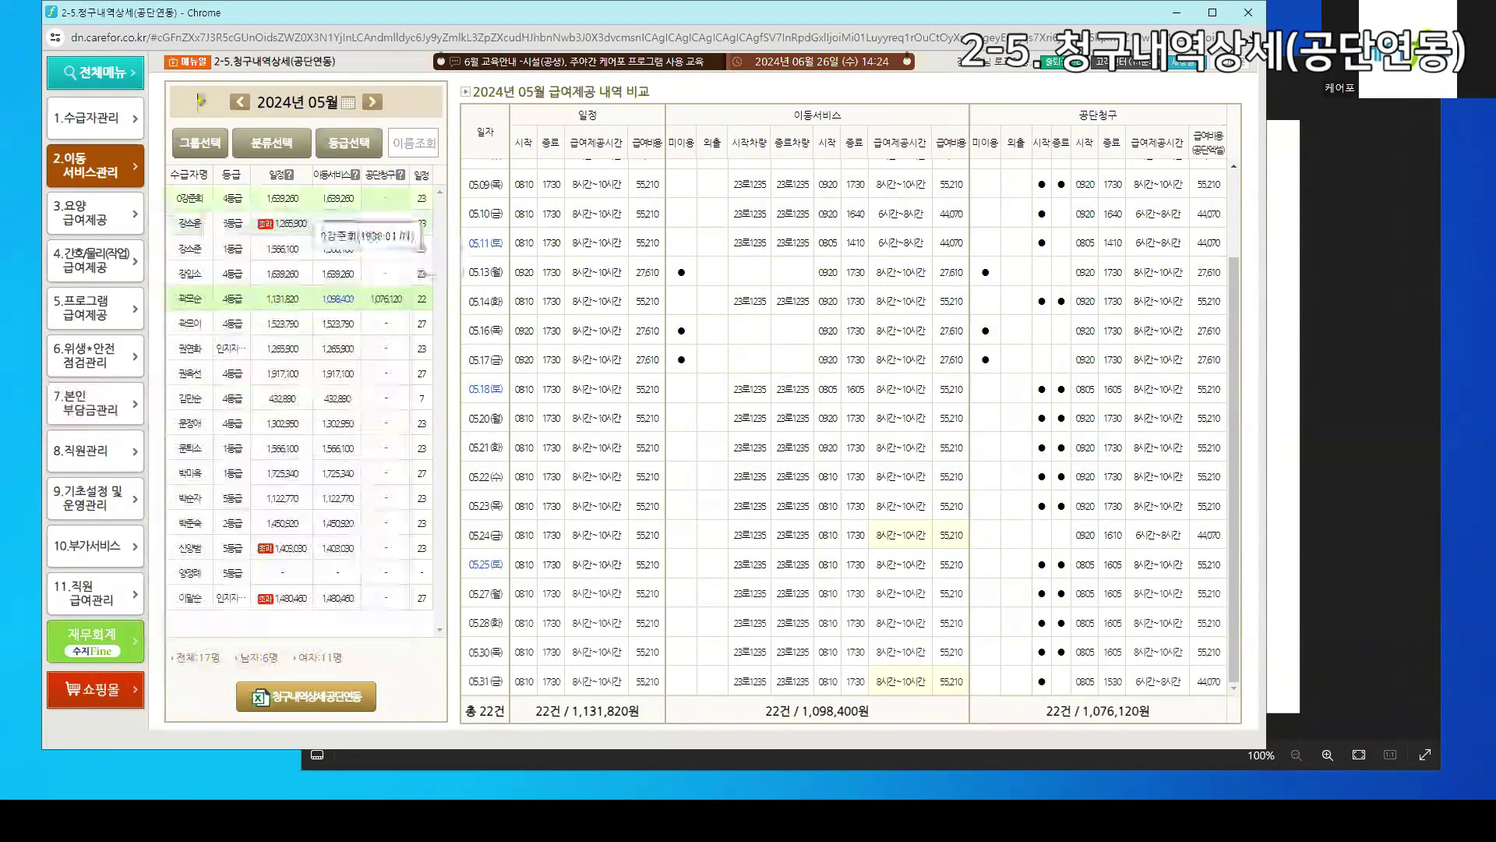
left_click(304, 695)
left_click(631, 684)
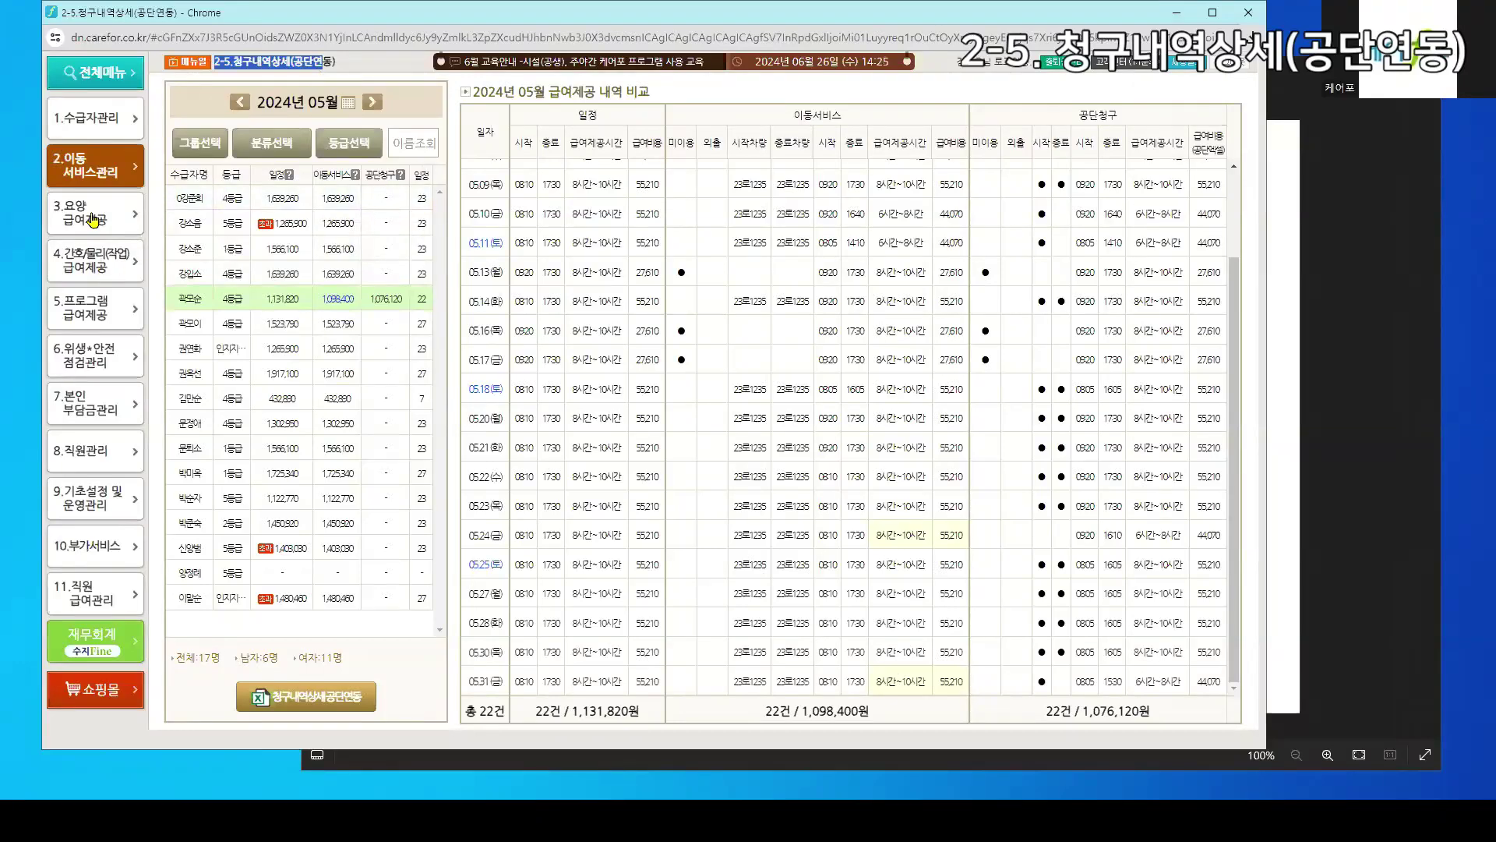
Review the 2-7.월간 서비스 변동현황 report for June 2024, and go on to 2-8.월간 입소자 현황
left_click(98, 179)
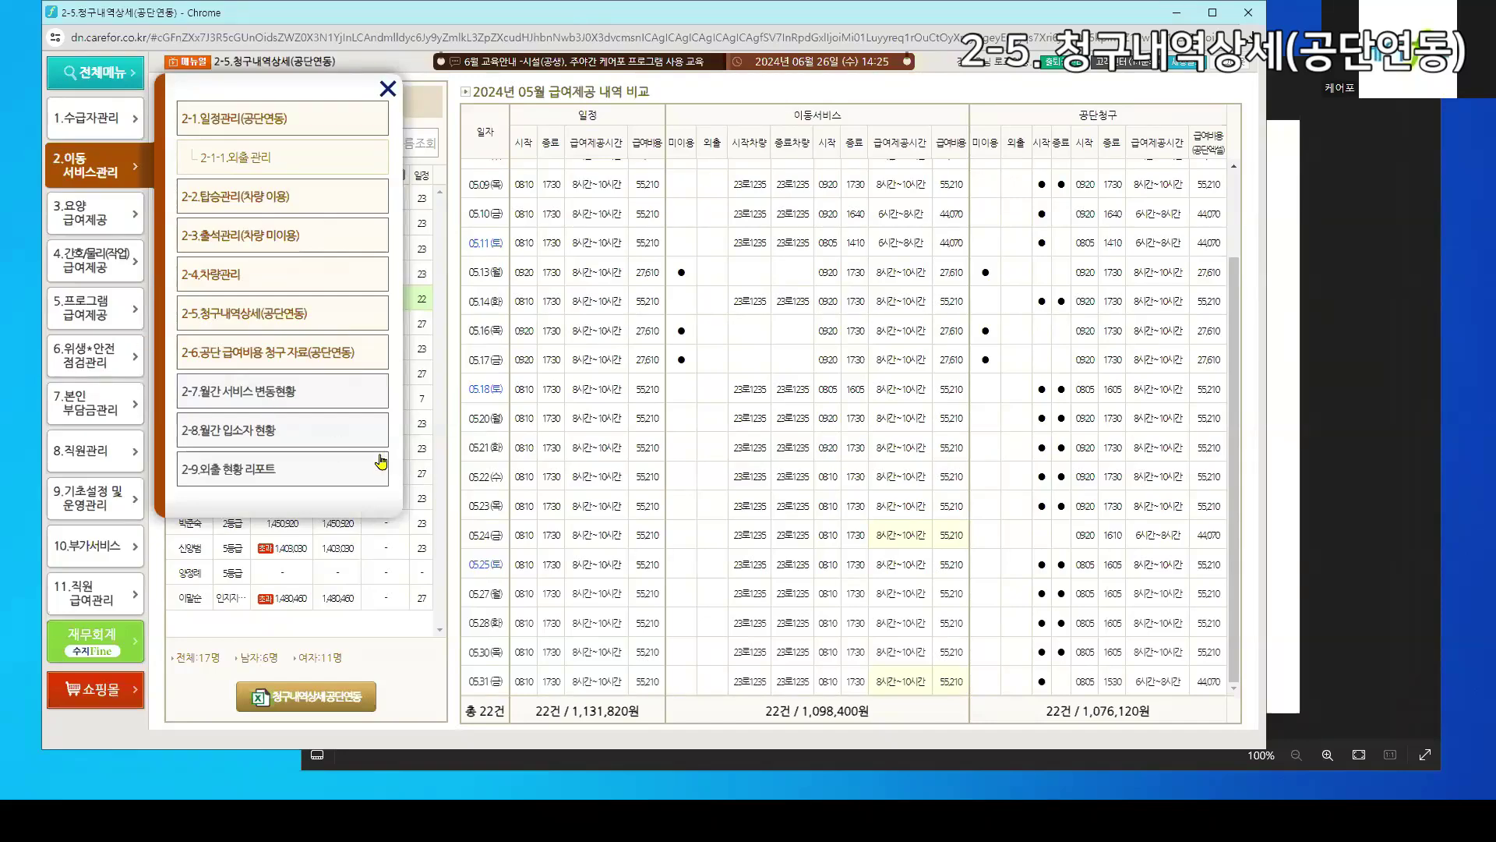
left_click(299, 395)
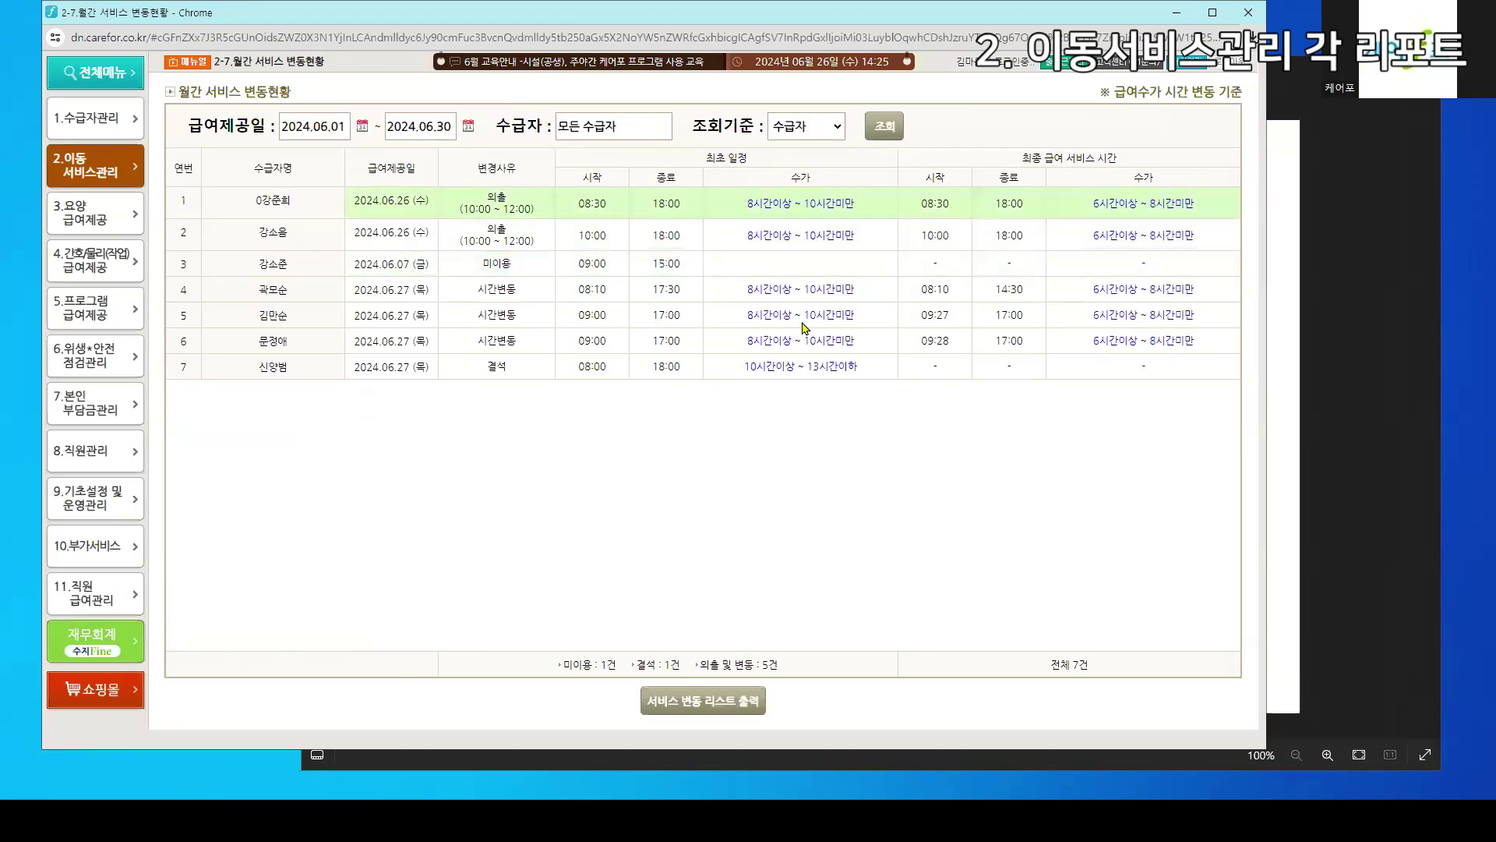
left_click(98, 164)
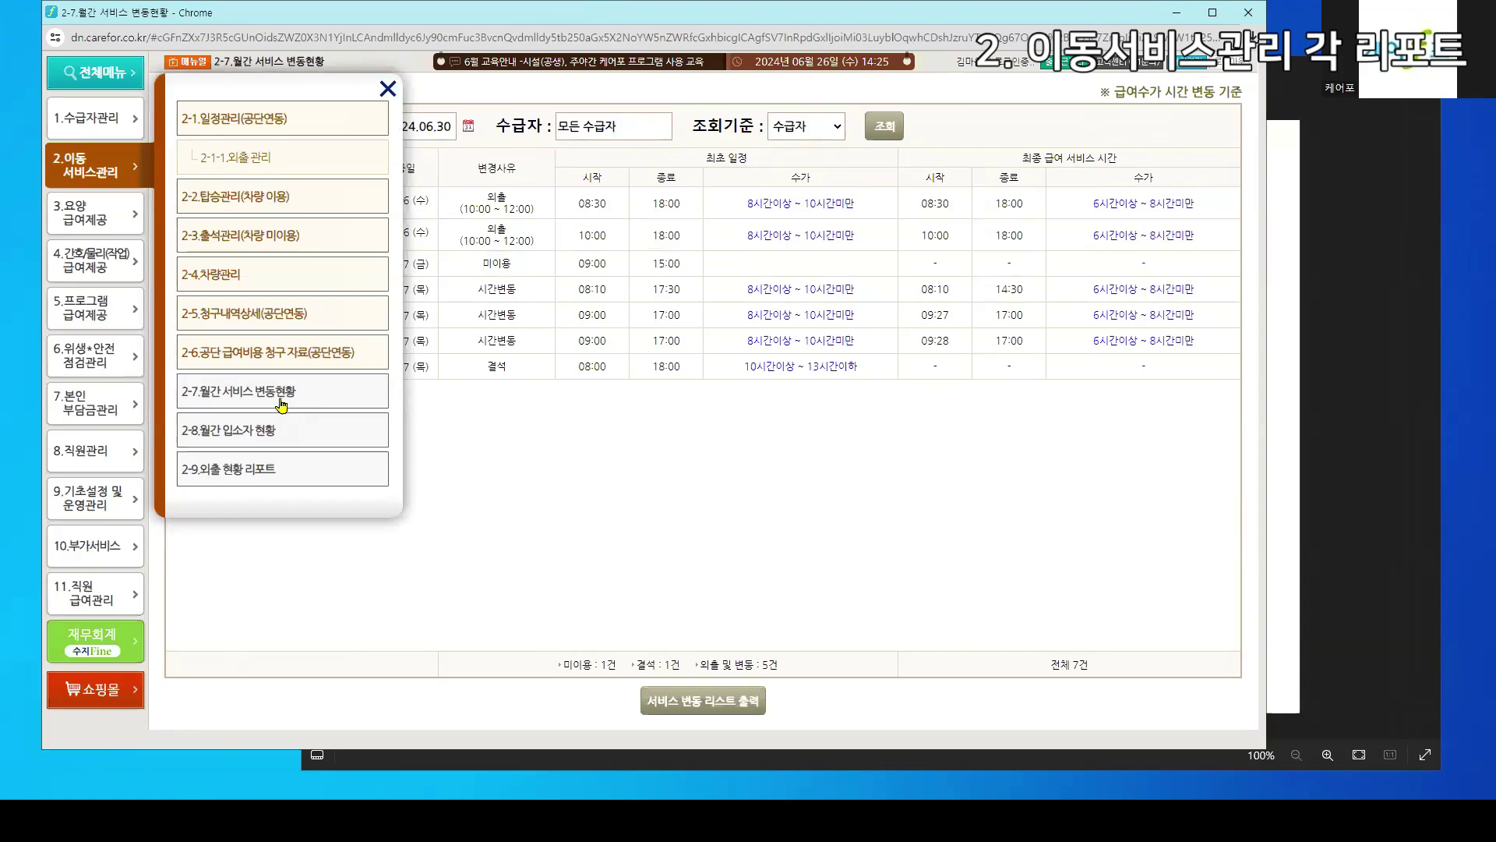
left_click(254, 435)
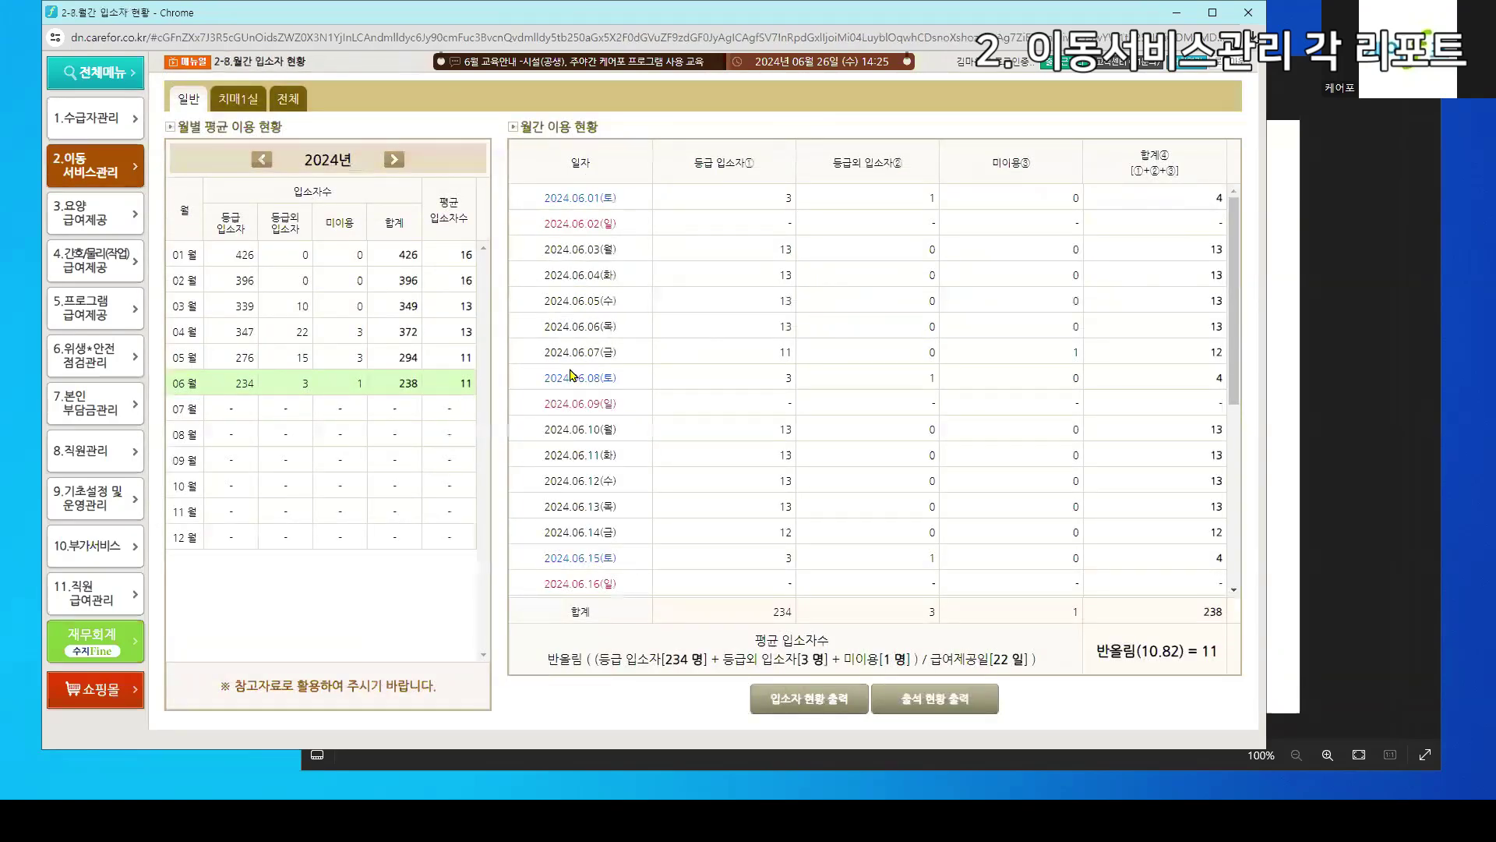
Examine the June 2024 평균 입소자수 calculation, and compare the monthly usage for 일반, 치매1실 and 전체
left_click(233, 98)
left_click(188, 101)
left_click_drag(762, 638, 851, 645)
left_click(852, 644)
left_click_drag(750, 641, 828, 640)
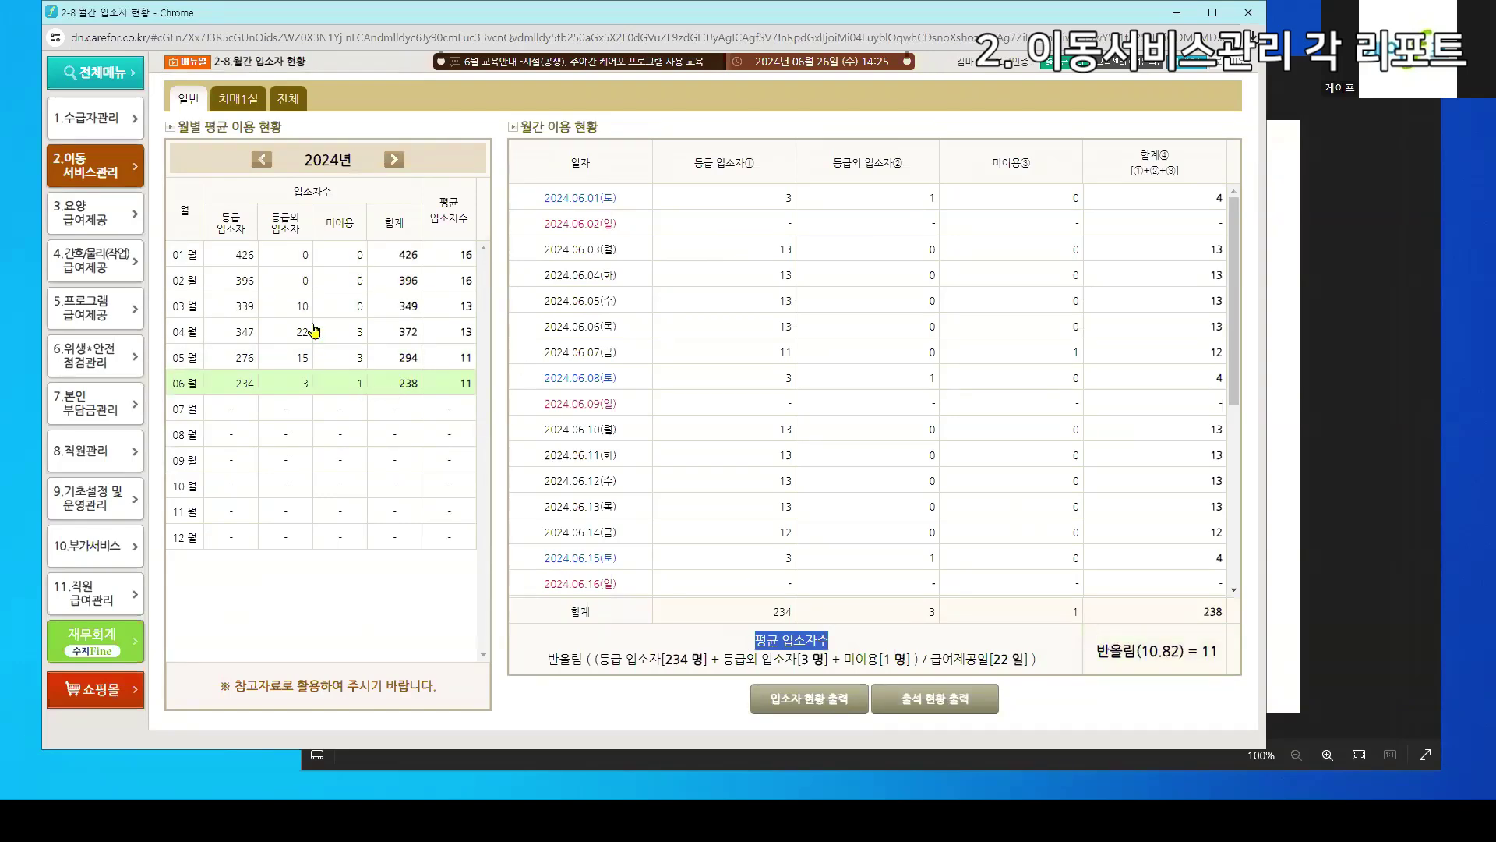
left_click(258, 110)
left_click(288, 98)
left_click(238, 98)
left_click(188, 98)
Check the 2-9.외출 현황 리포트 page for 2024, and return to 2-1-1.외출 관리
left_click(102, 169)
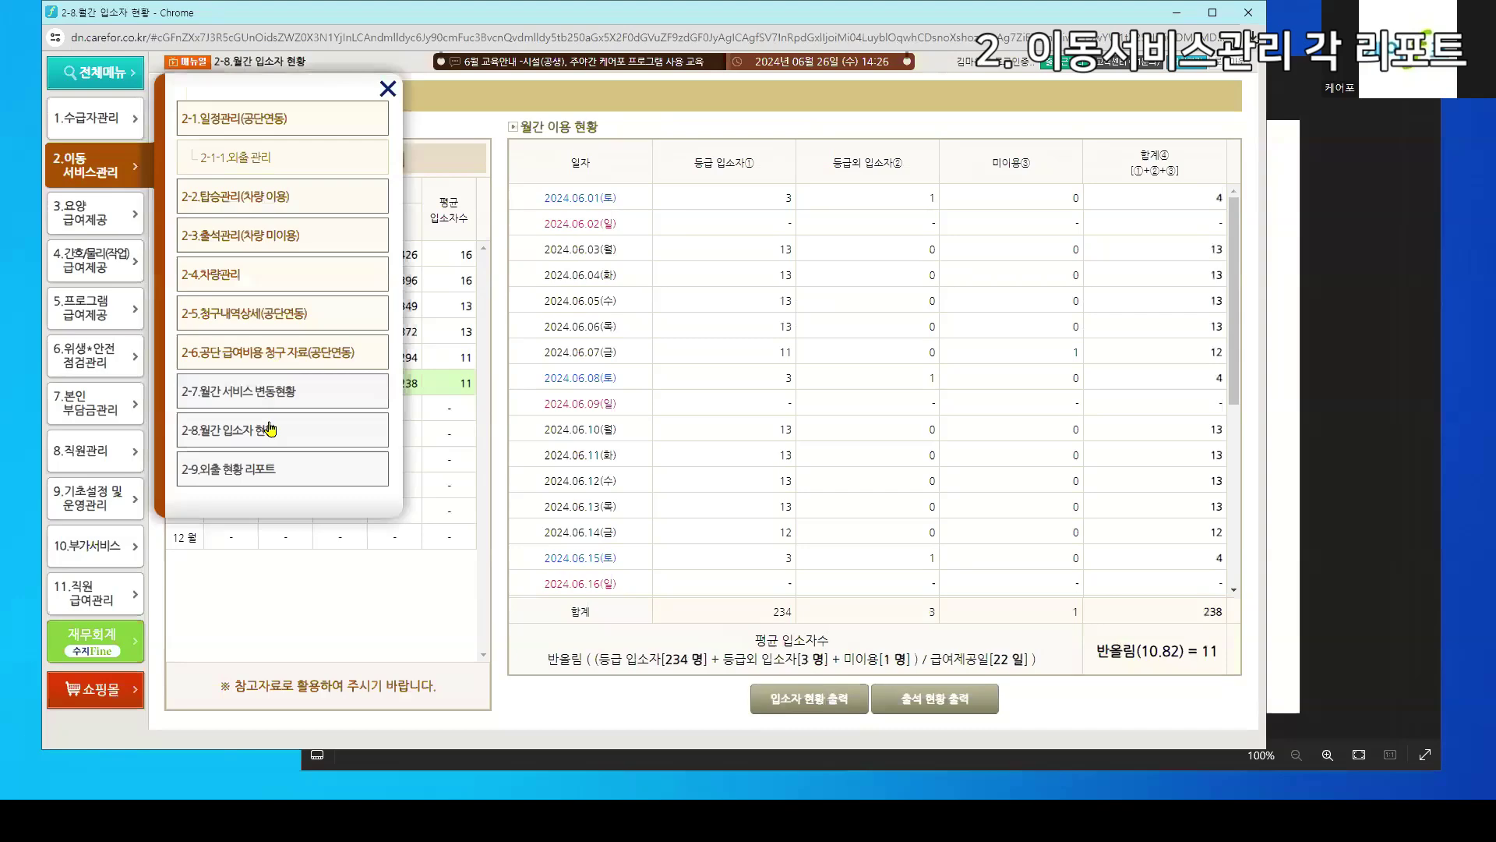
left_click(250, 472)
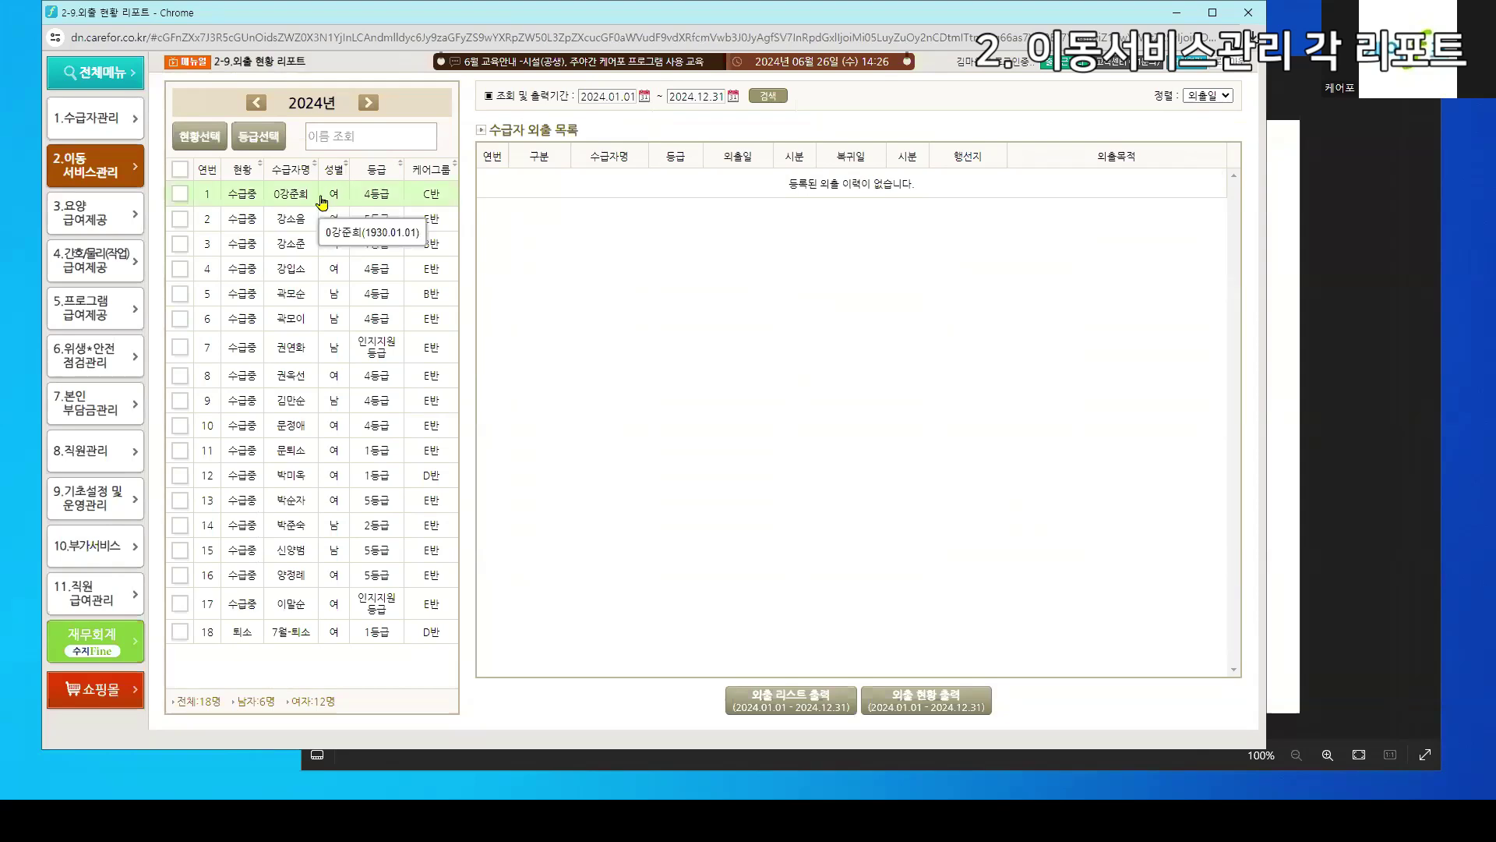
left_click(117, 161)
left_click(261, 155)
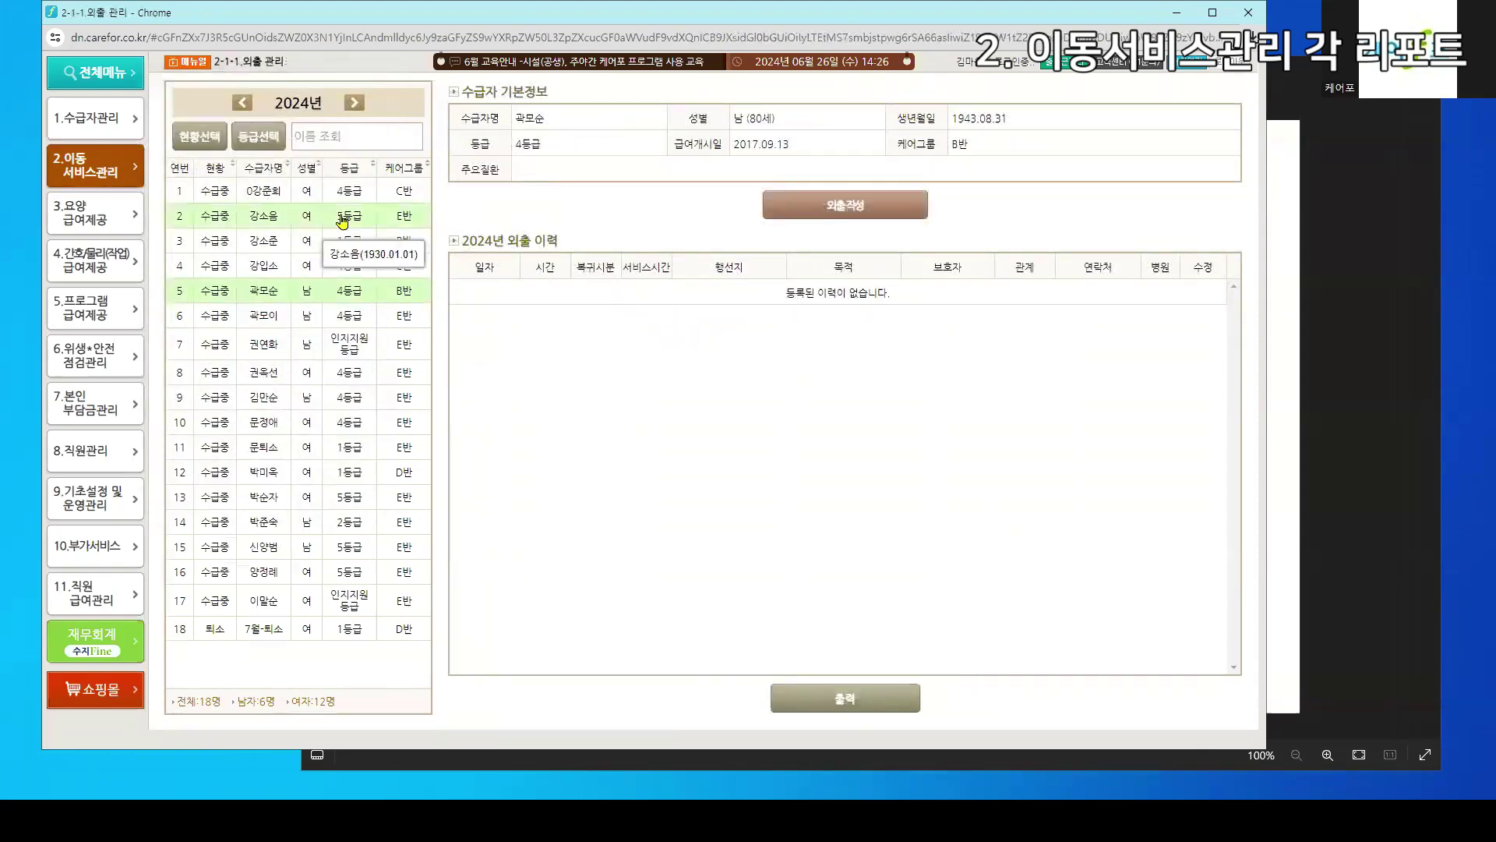
Preview the first recipient's 2024 외출 리스트 printout, and close it
left_click(342, 191)
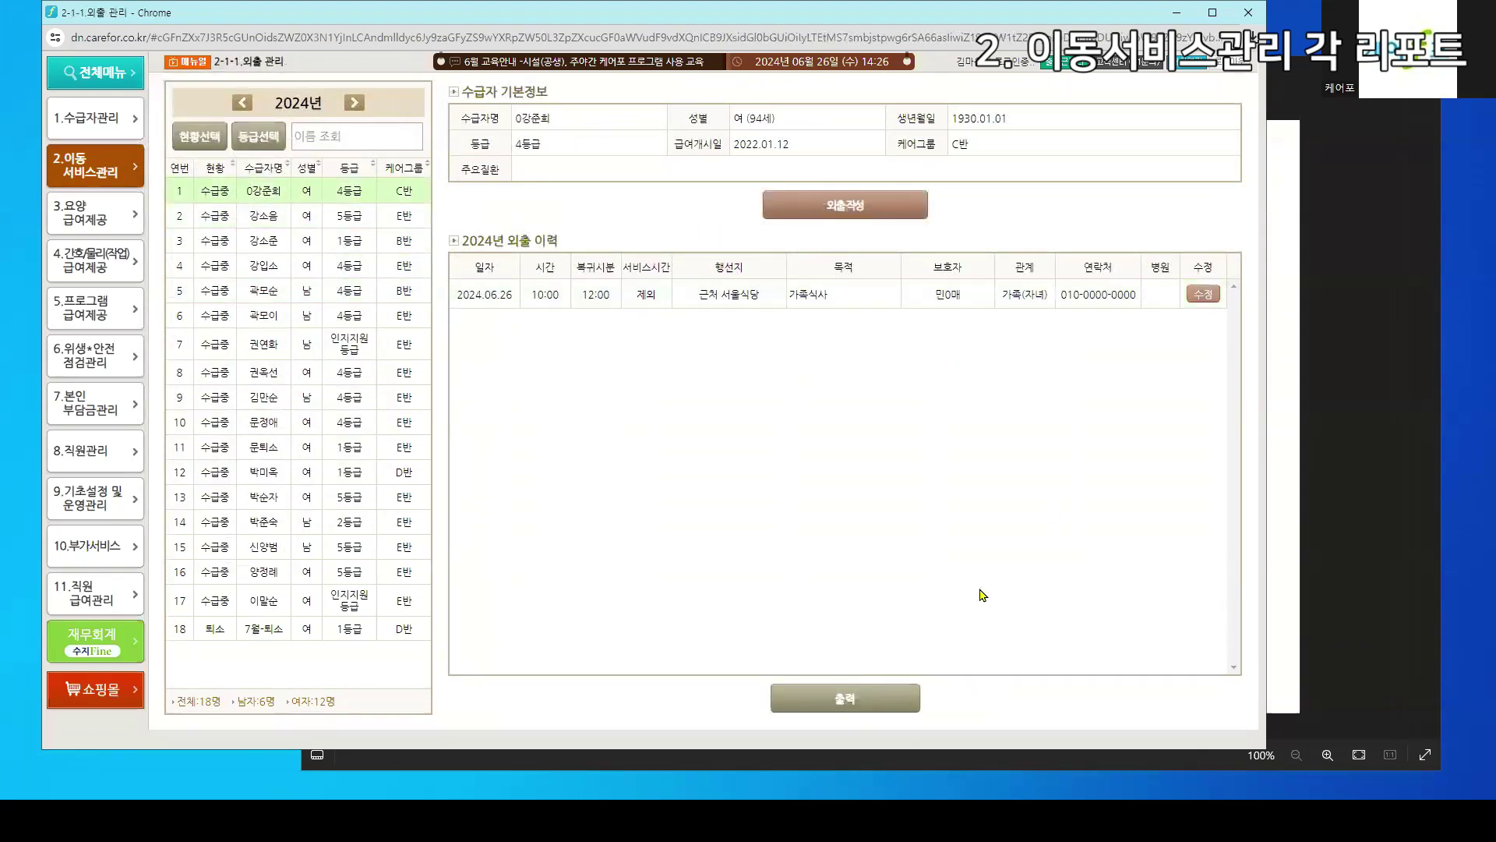
left_click(831, 696)
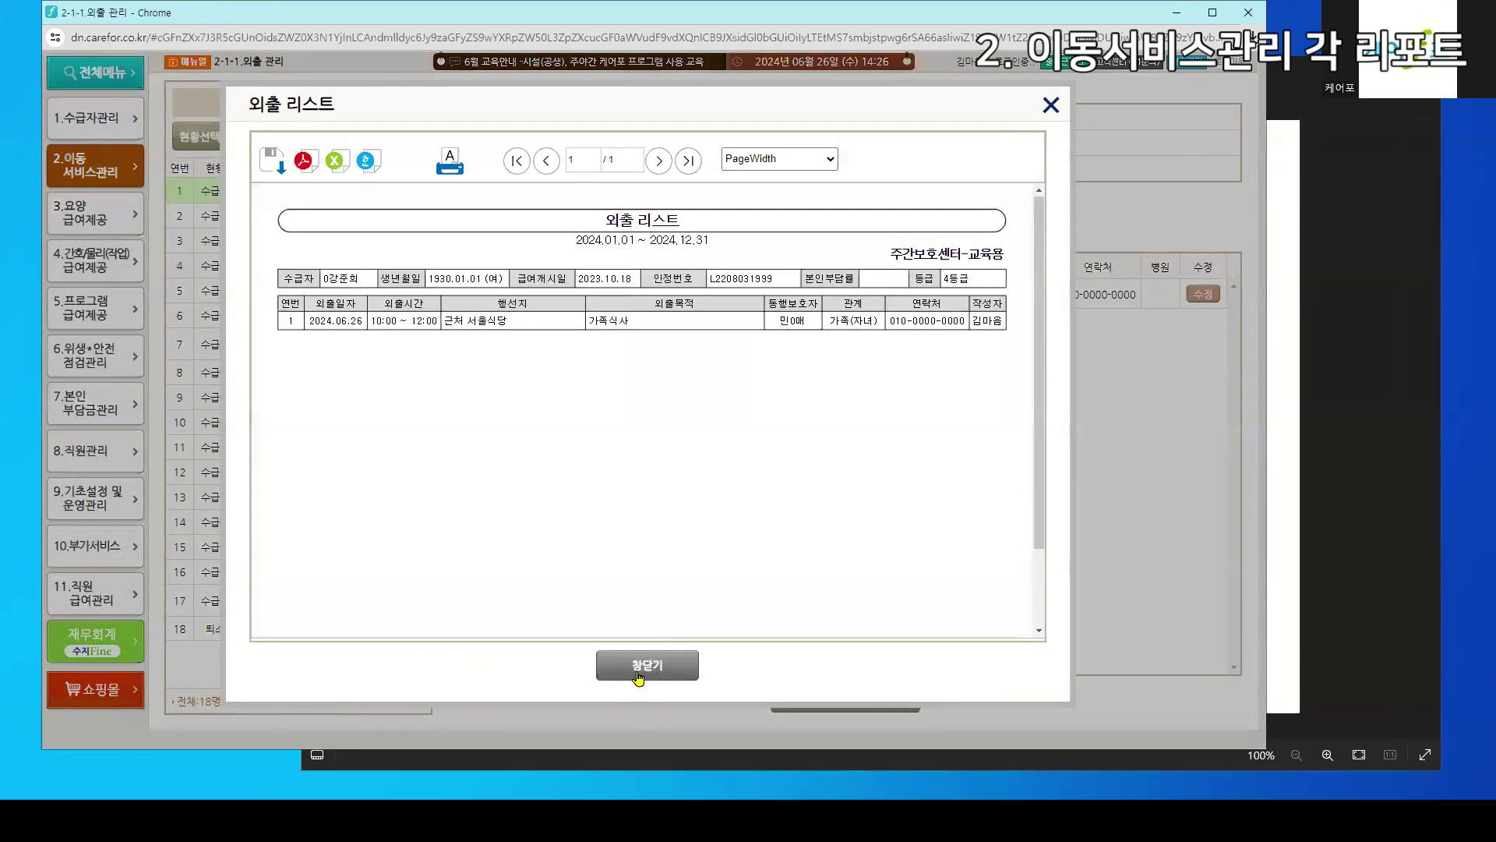
left_click(643, 666)
Review all recipients' outings from 2024.01.01 to 2024.12.31 in 2-9.외출 현황 리포트, and check the other 2.이동서비스관리 options
left_click(90, 164)
left_click(223, 470)
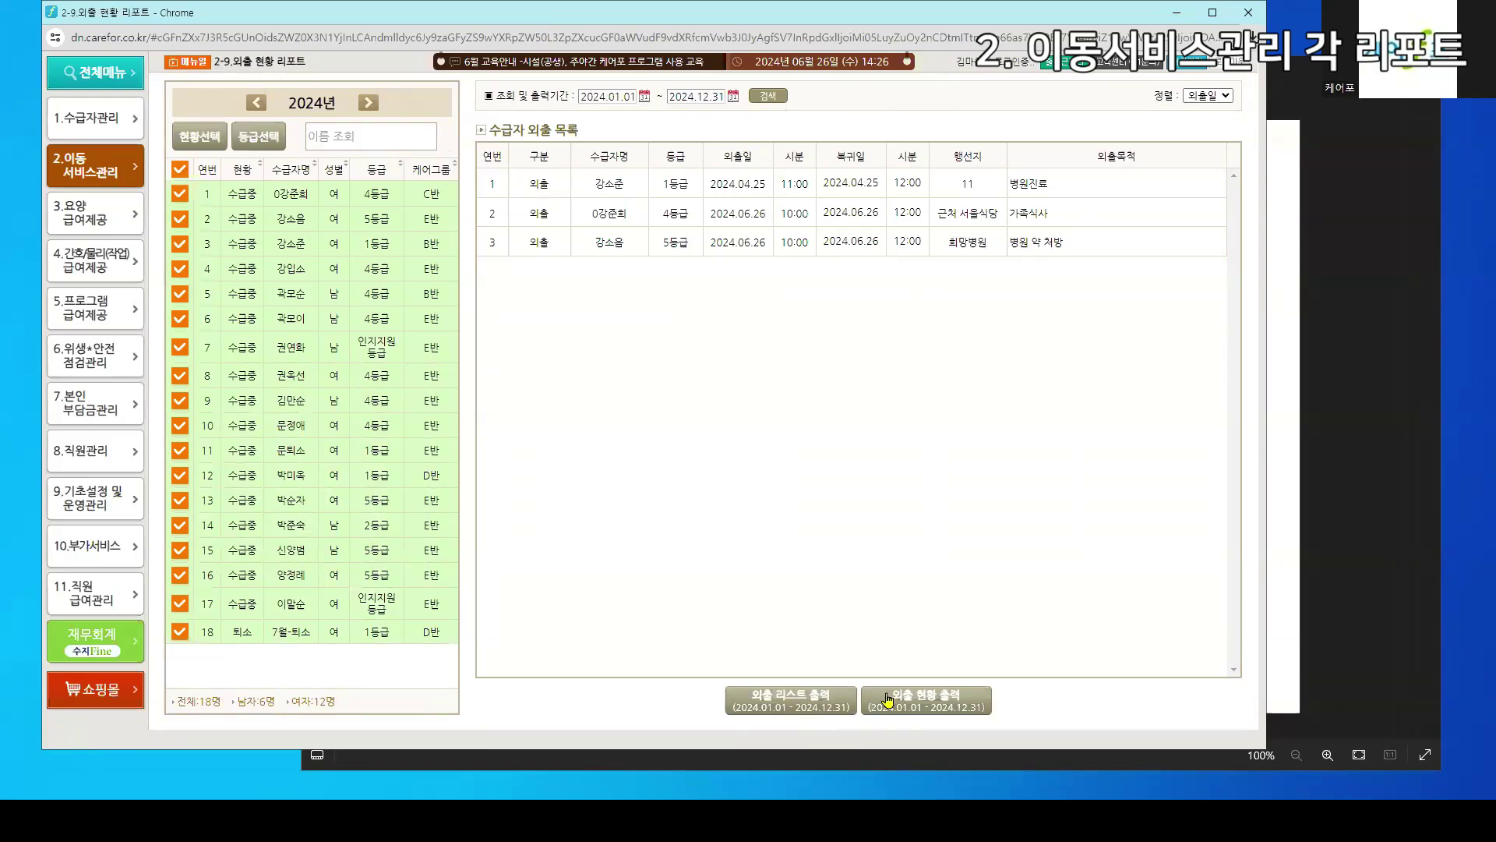
left_click(105, 171)
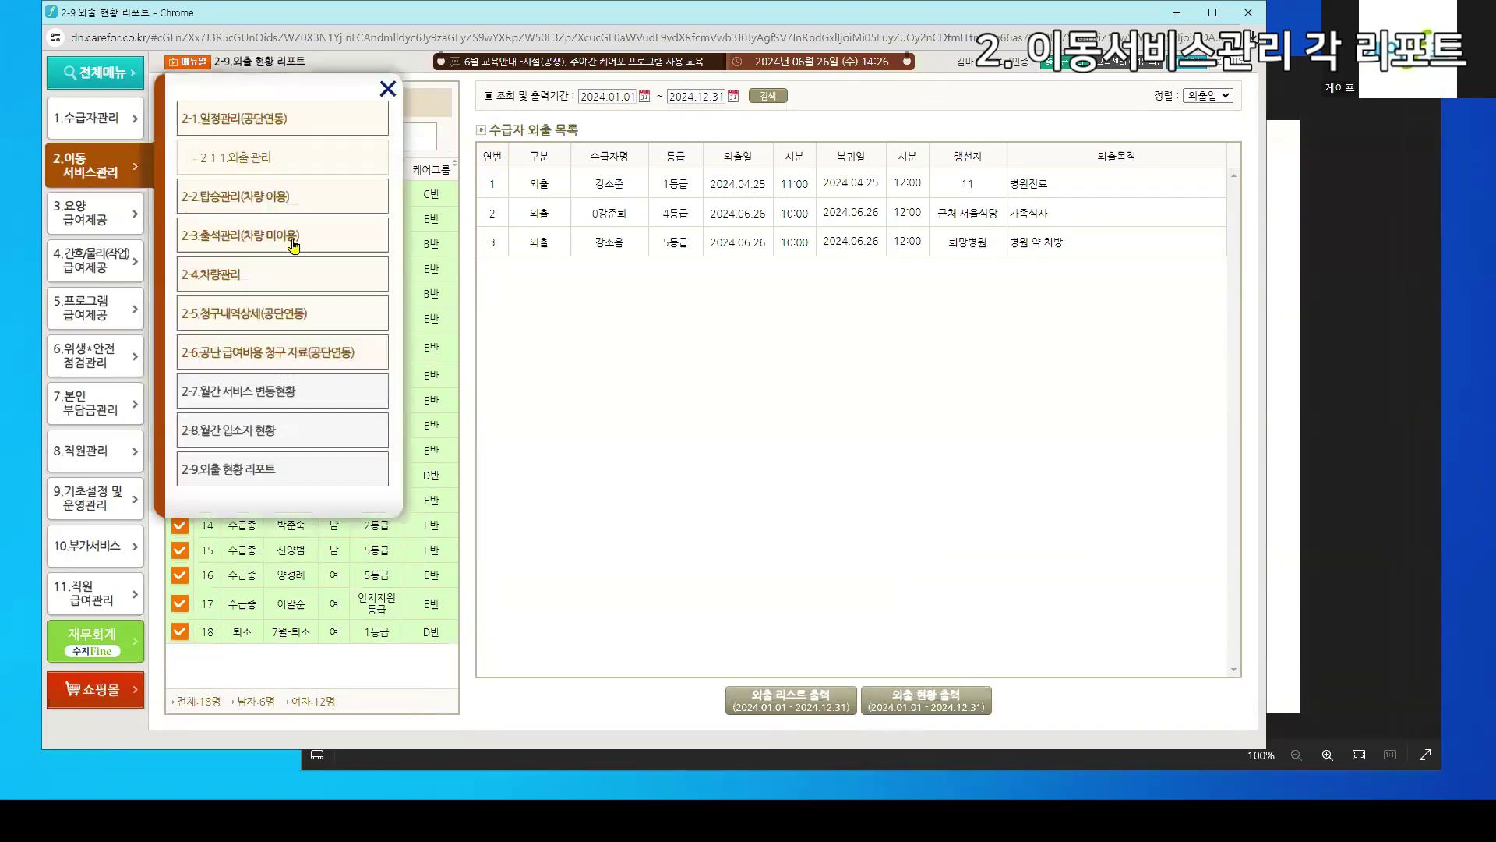
left_click(752, 363)
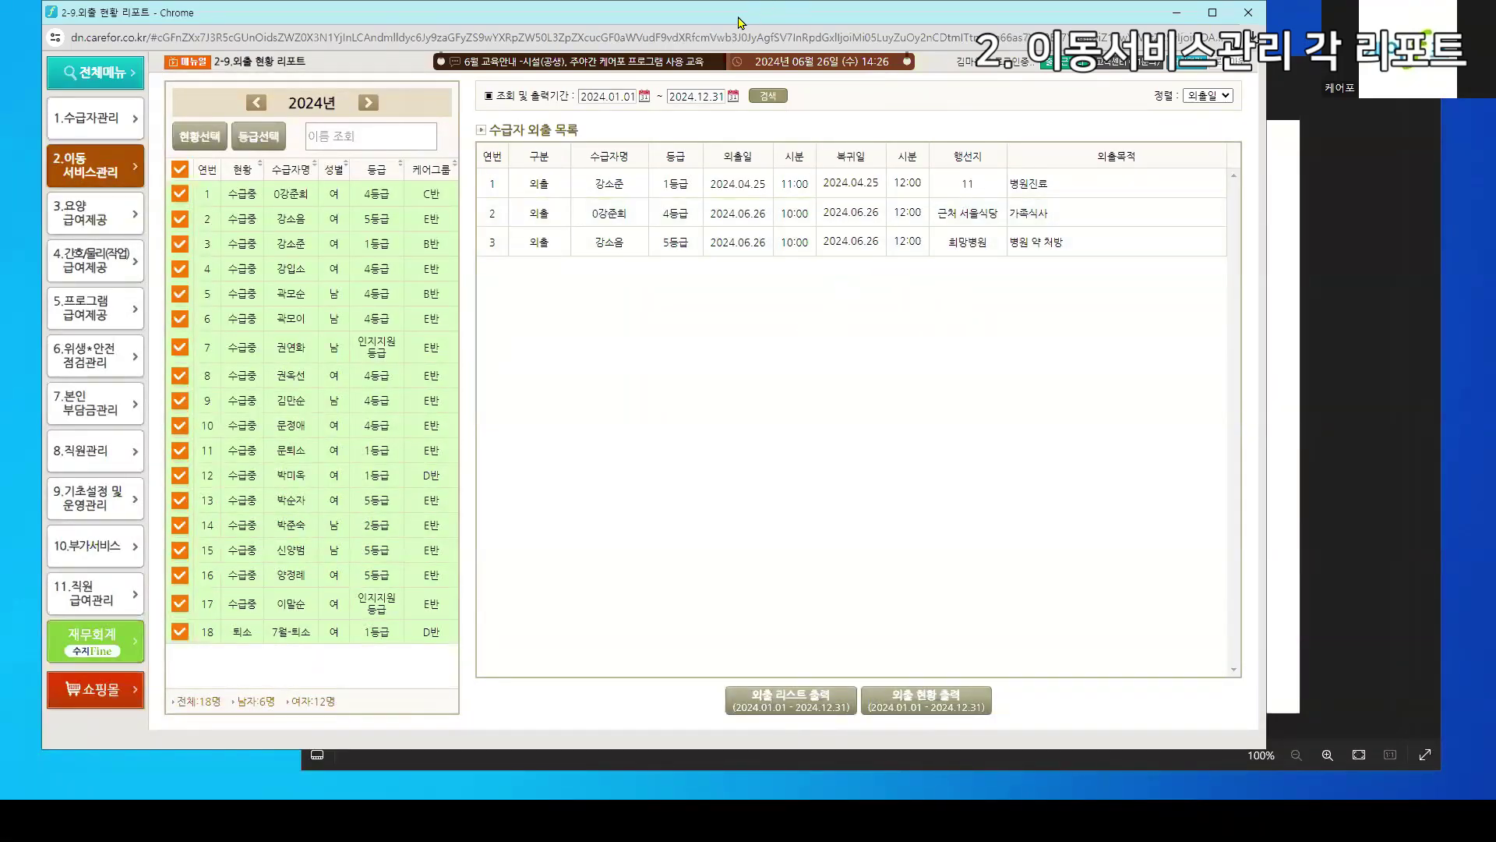
Move the Carefor window aside, and switch to the 2-이동서비스.png workflow diagram in the image viewer
left_click_drag(733, 24, 698, 31)
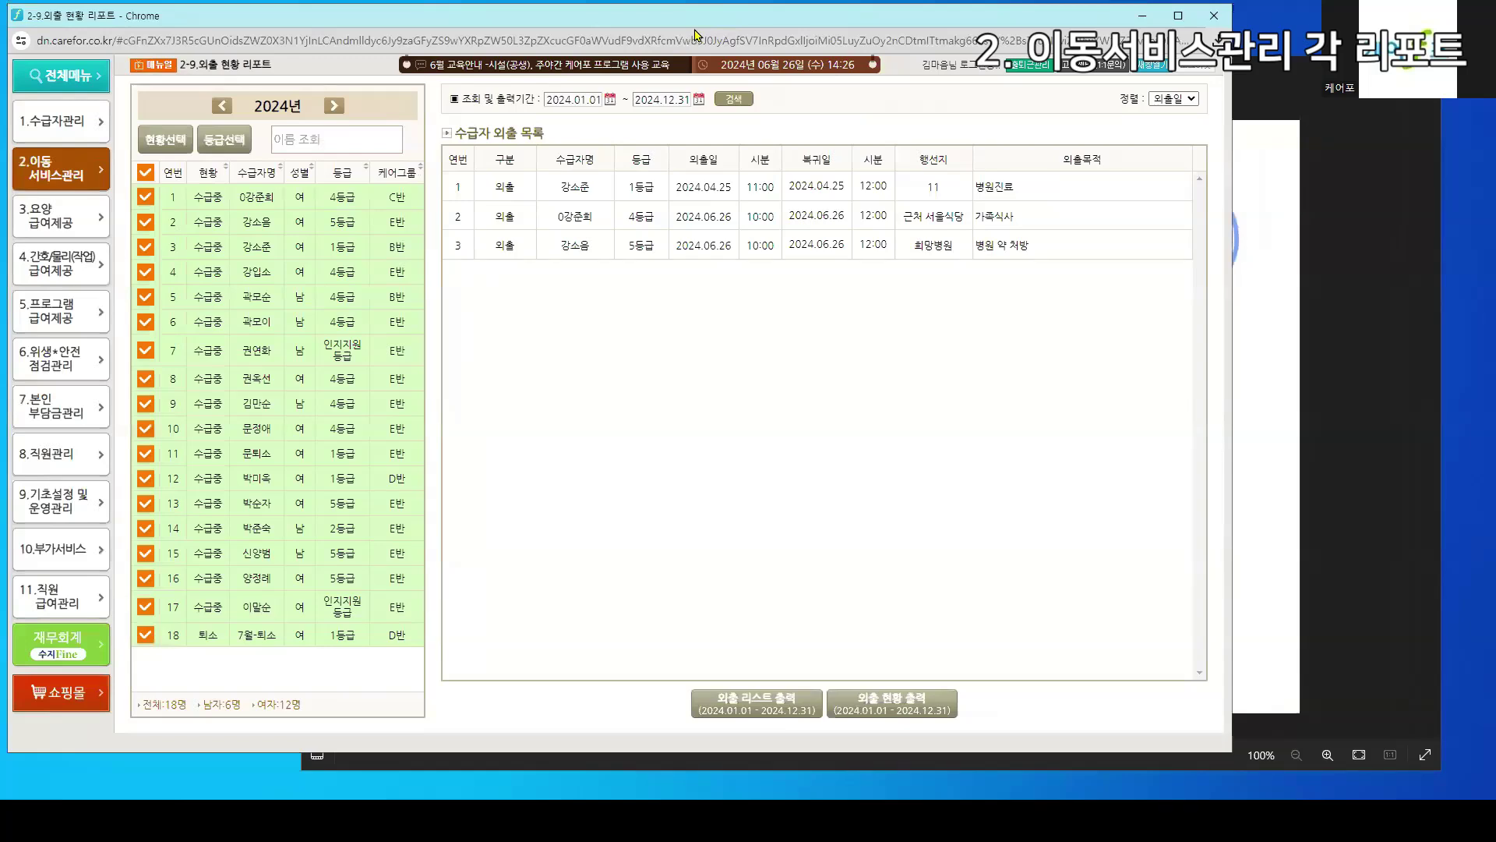
left_click(1256, 234)
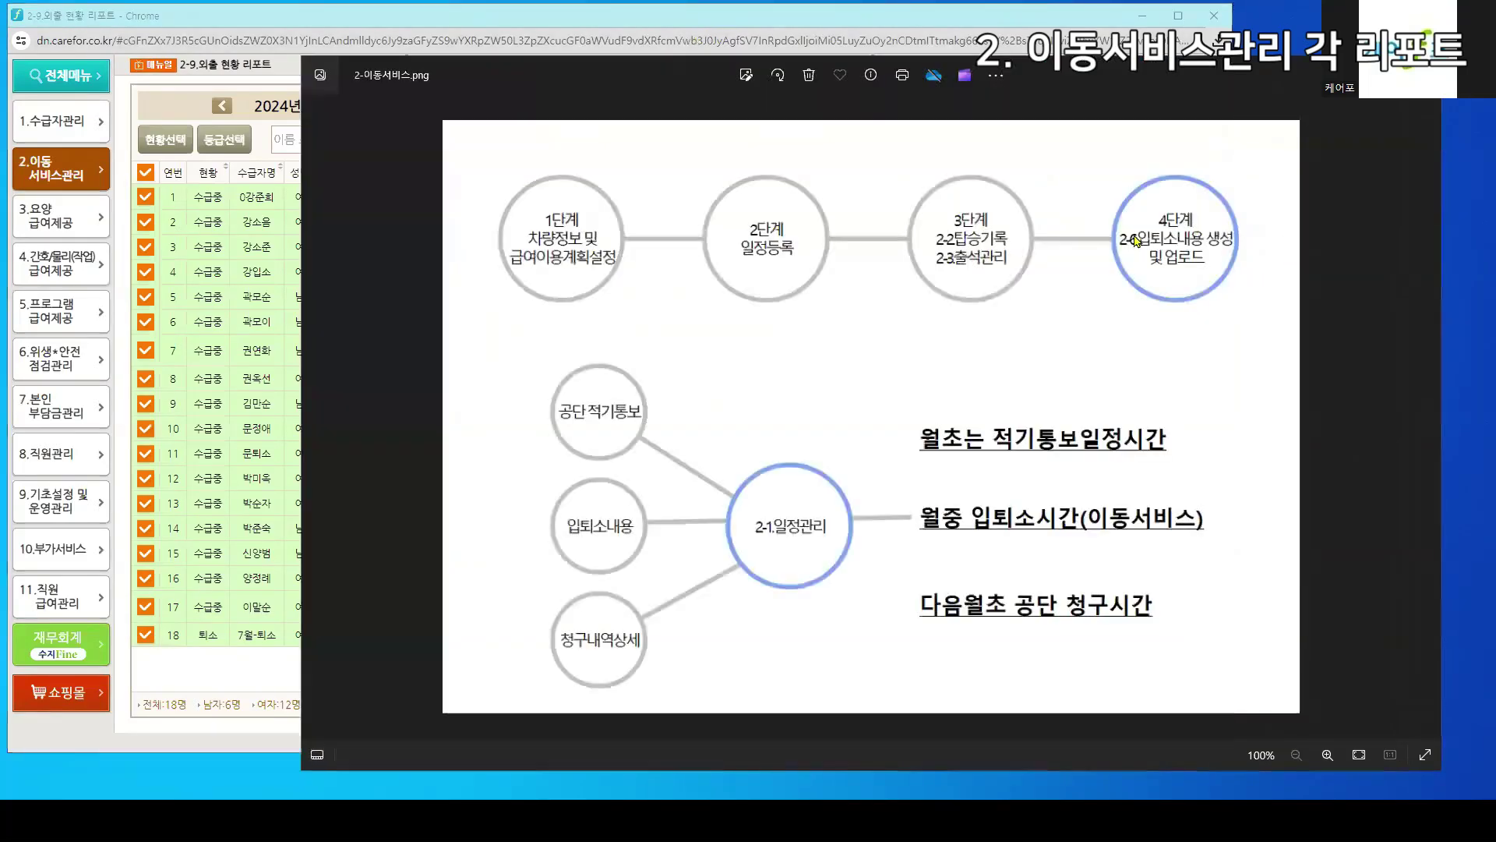